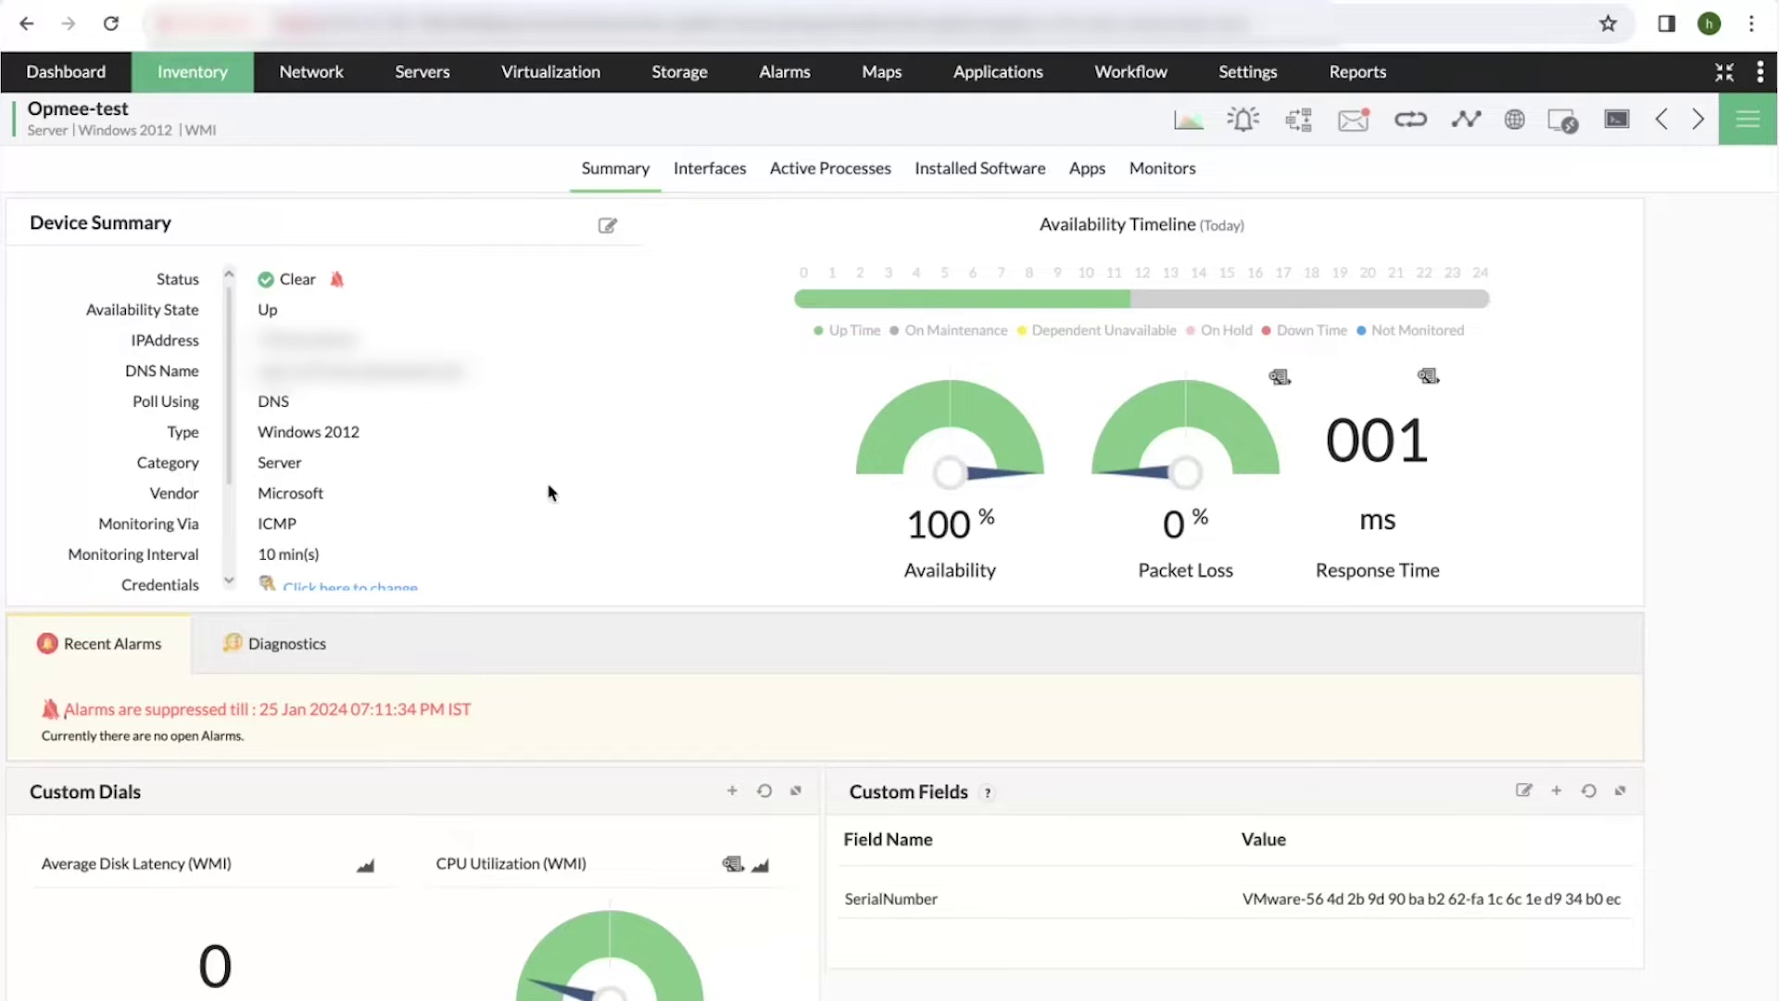
Review the Opmee-test device's availability monitoring intervals, including the Custom minutes option, and close them without saving.
scroll(495, 526, down, 1)
scroll(492, 525, down, 5)
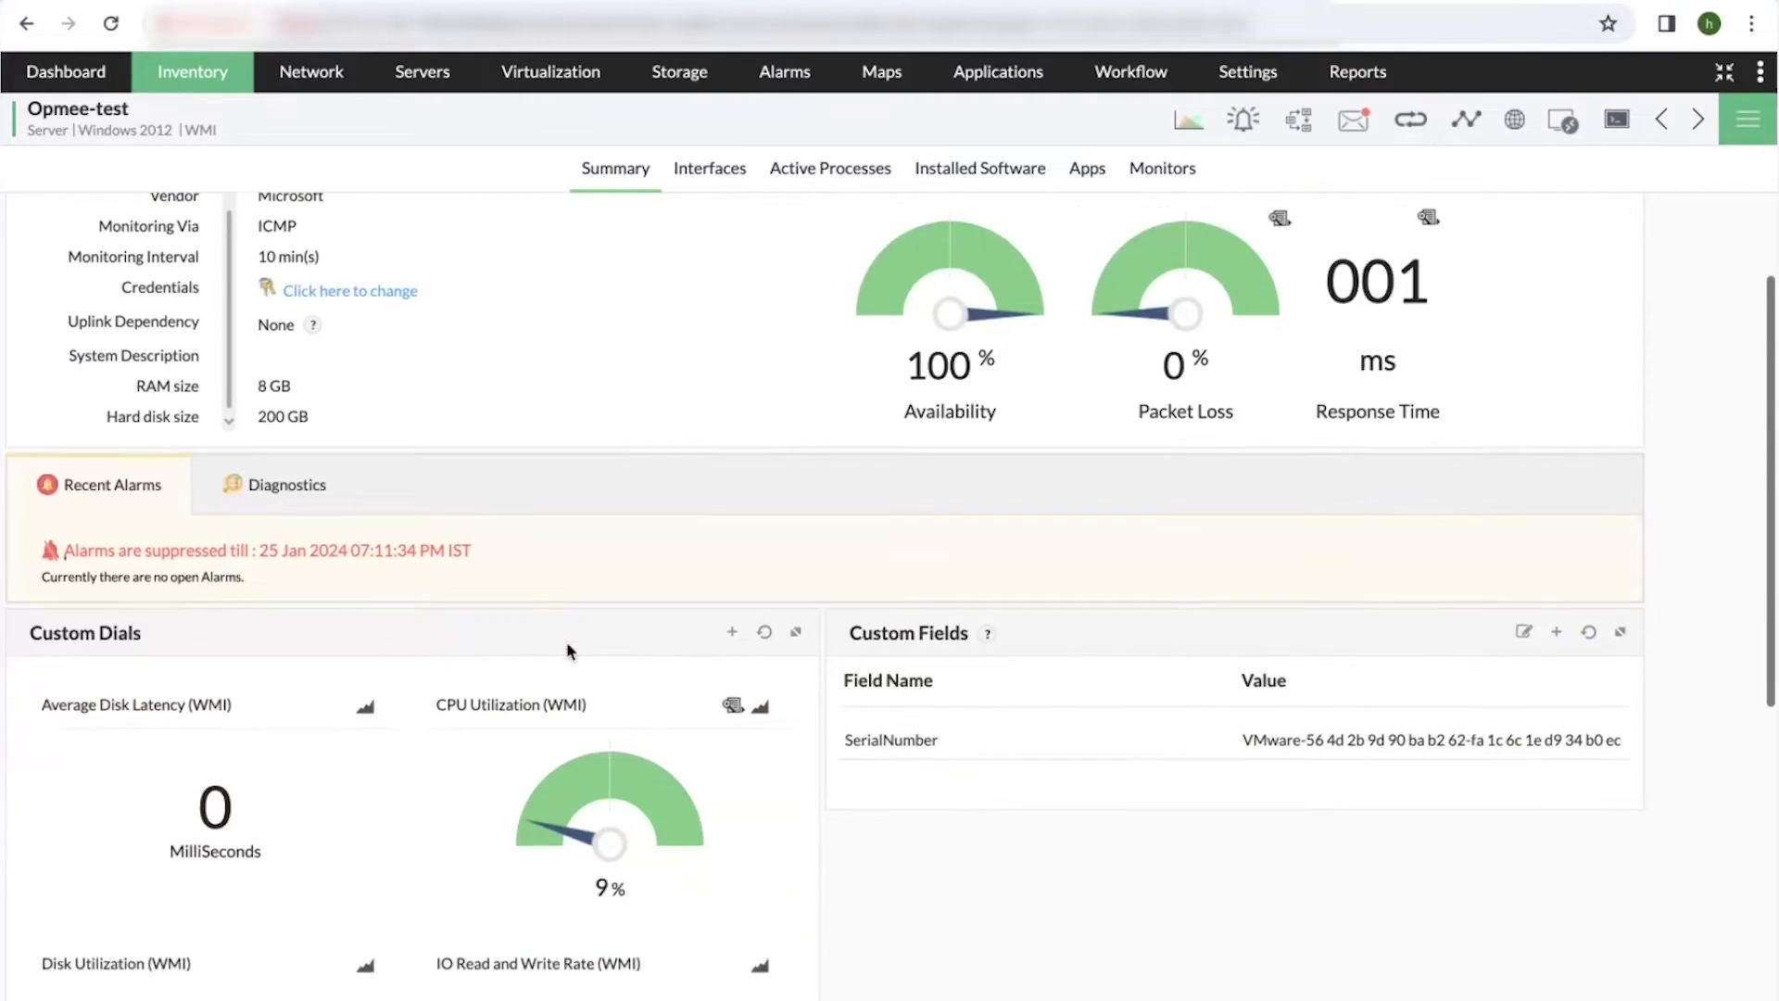
scroll(680, 576, up, 4)
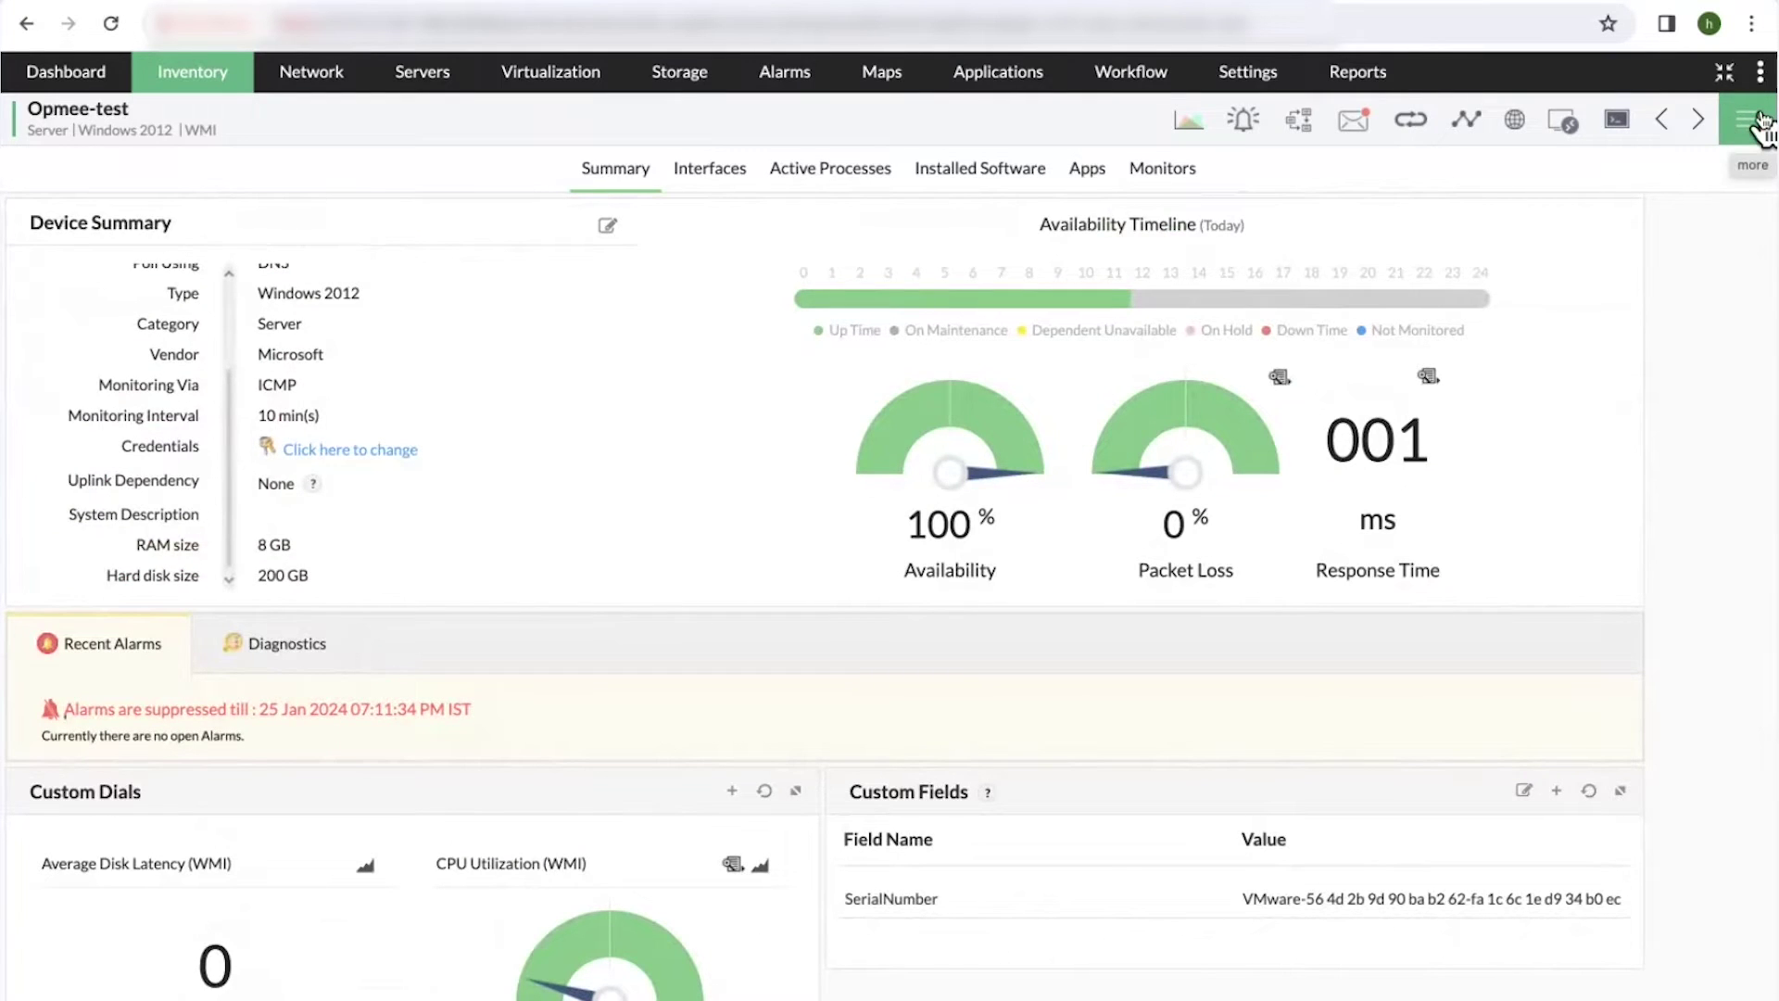
click(1763, 125)
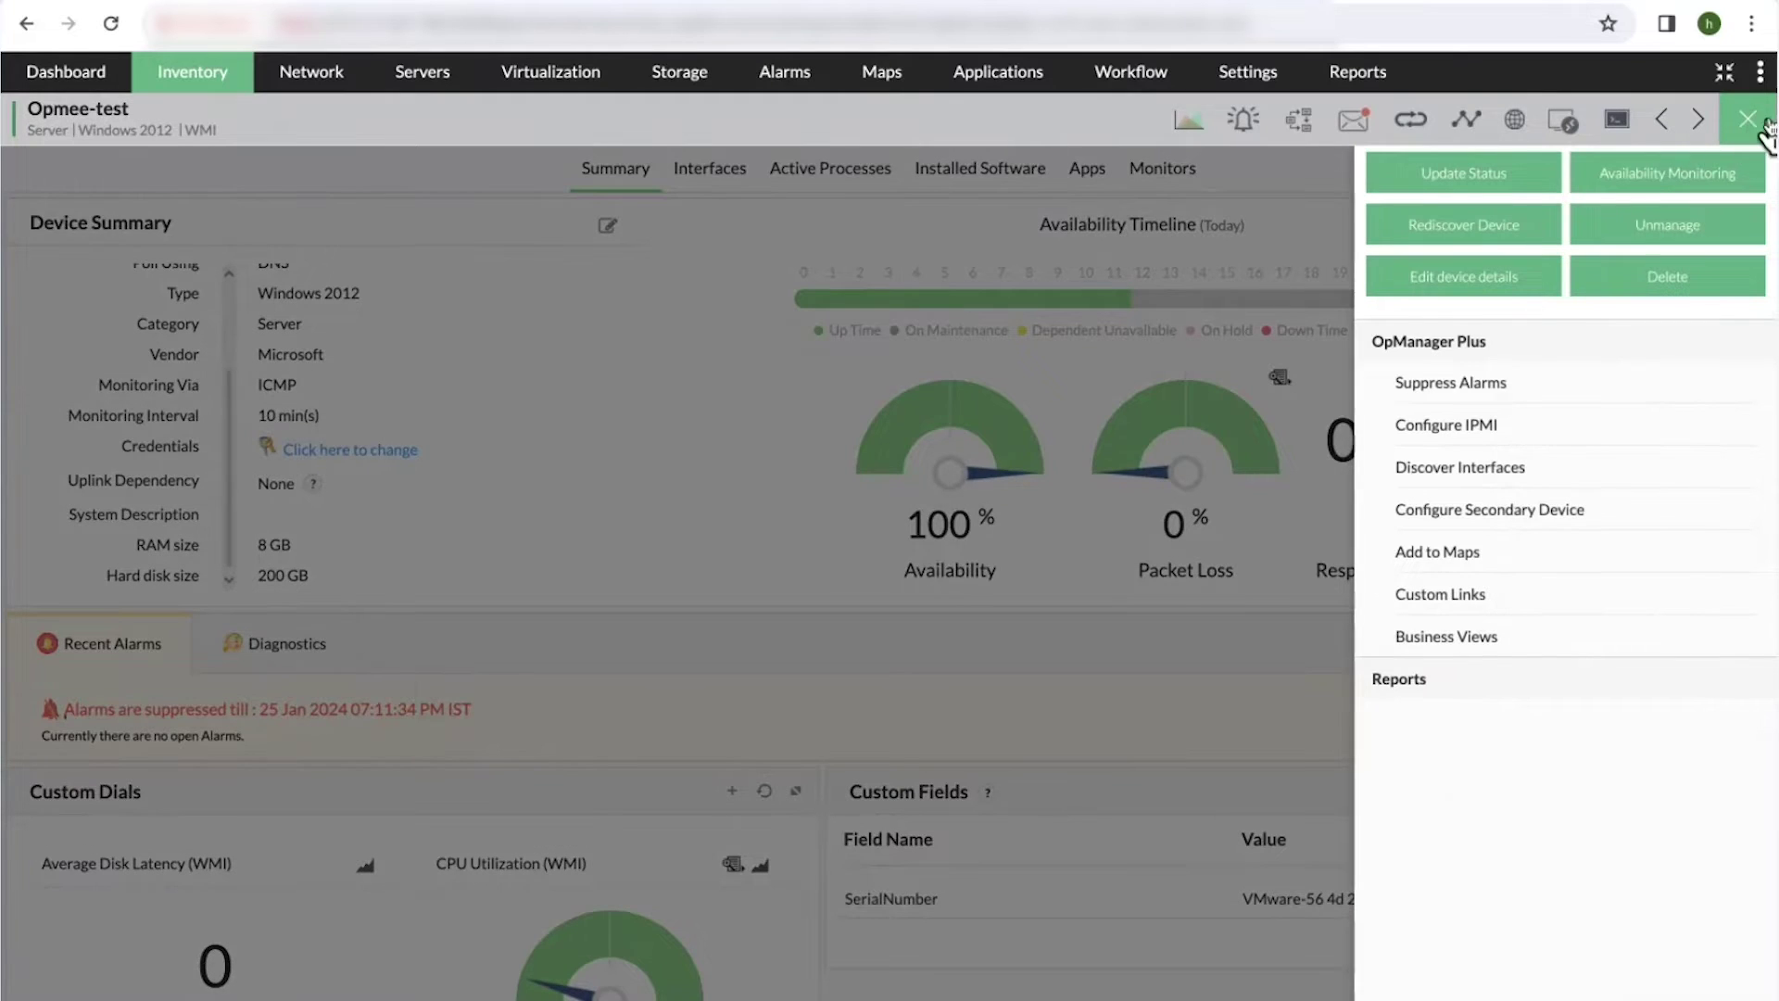
click(1703, 168)
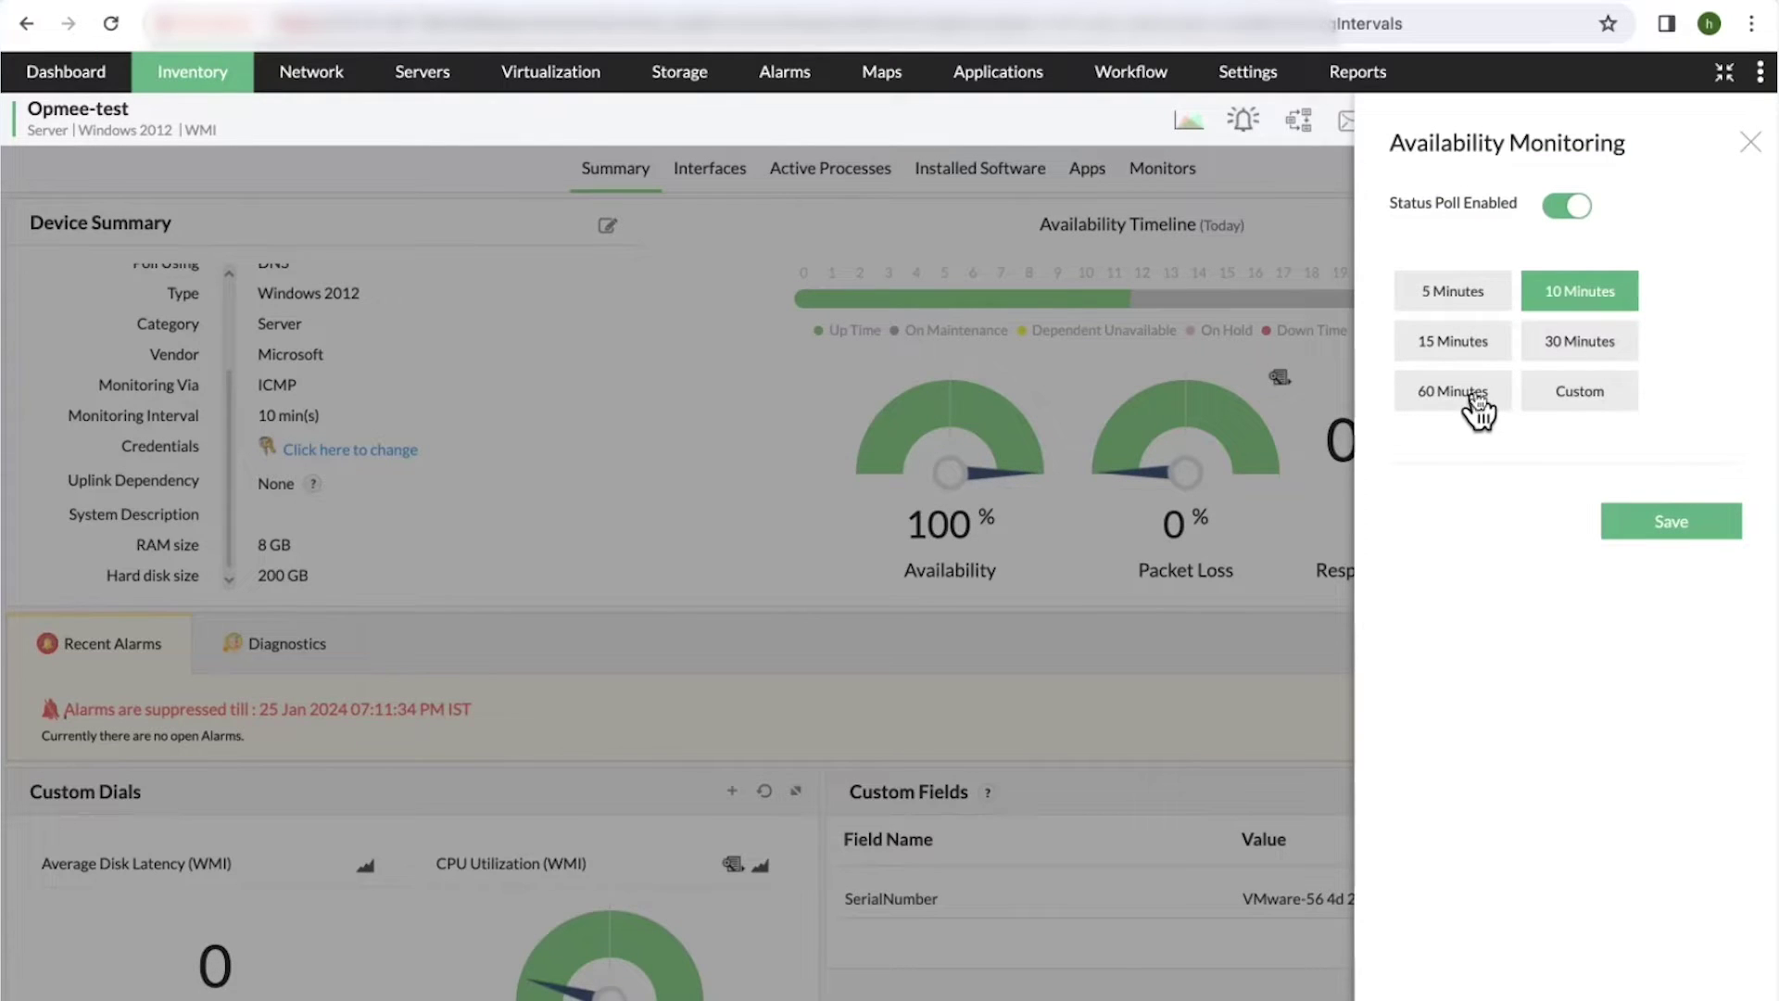
click(1572, 397)
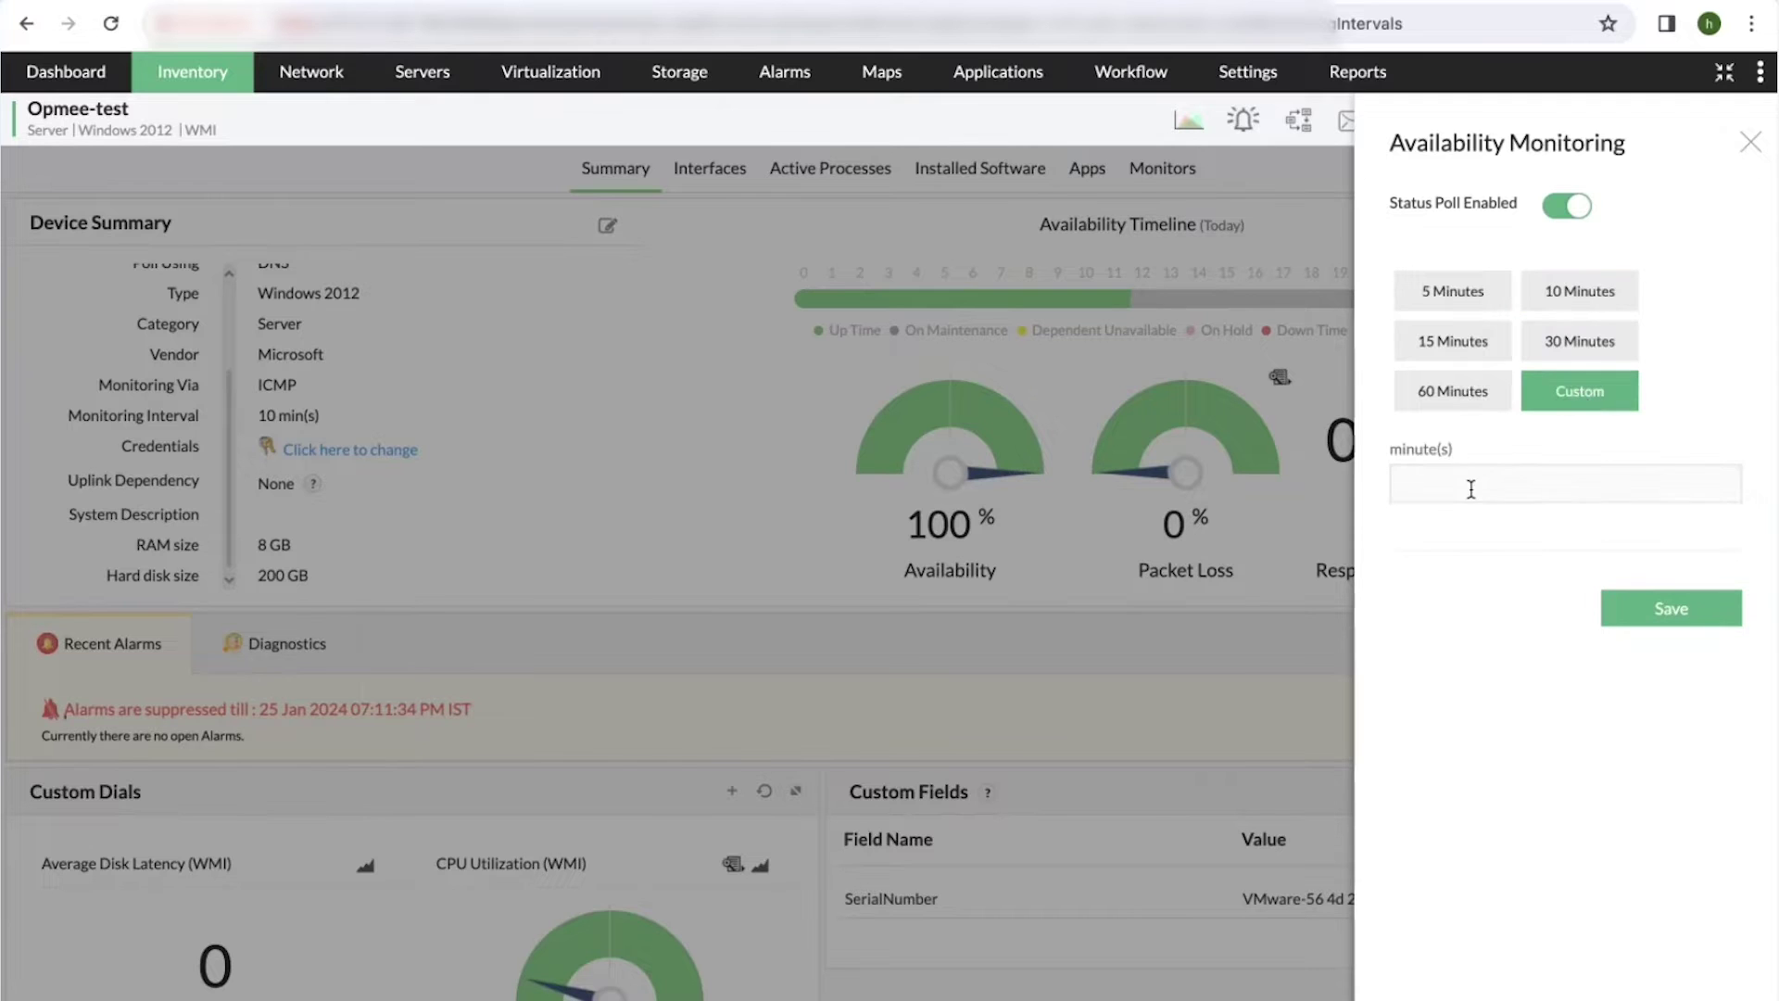
click(1751, 142)
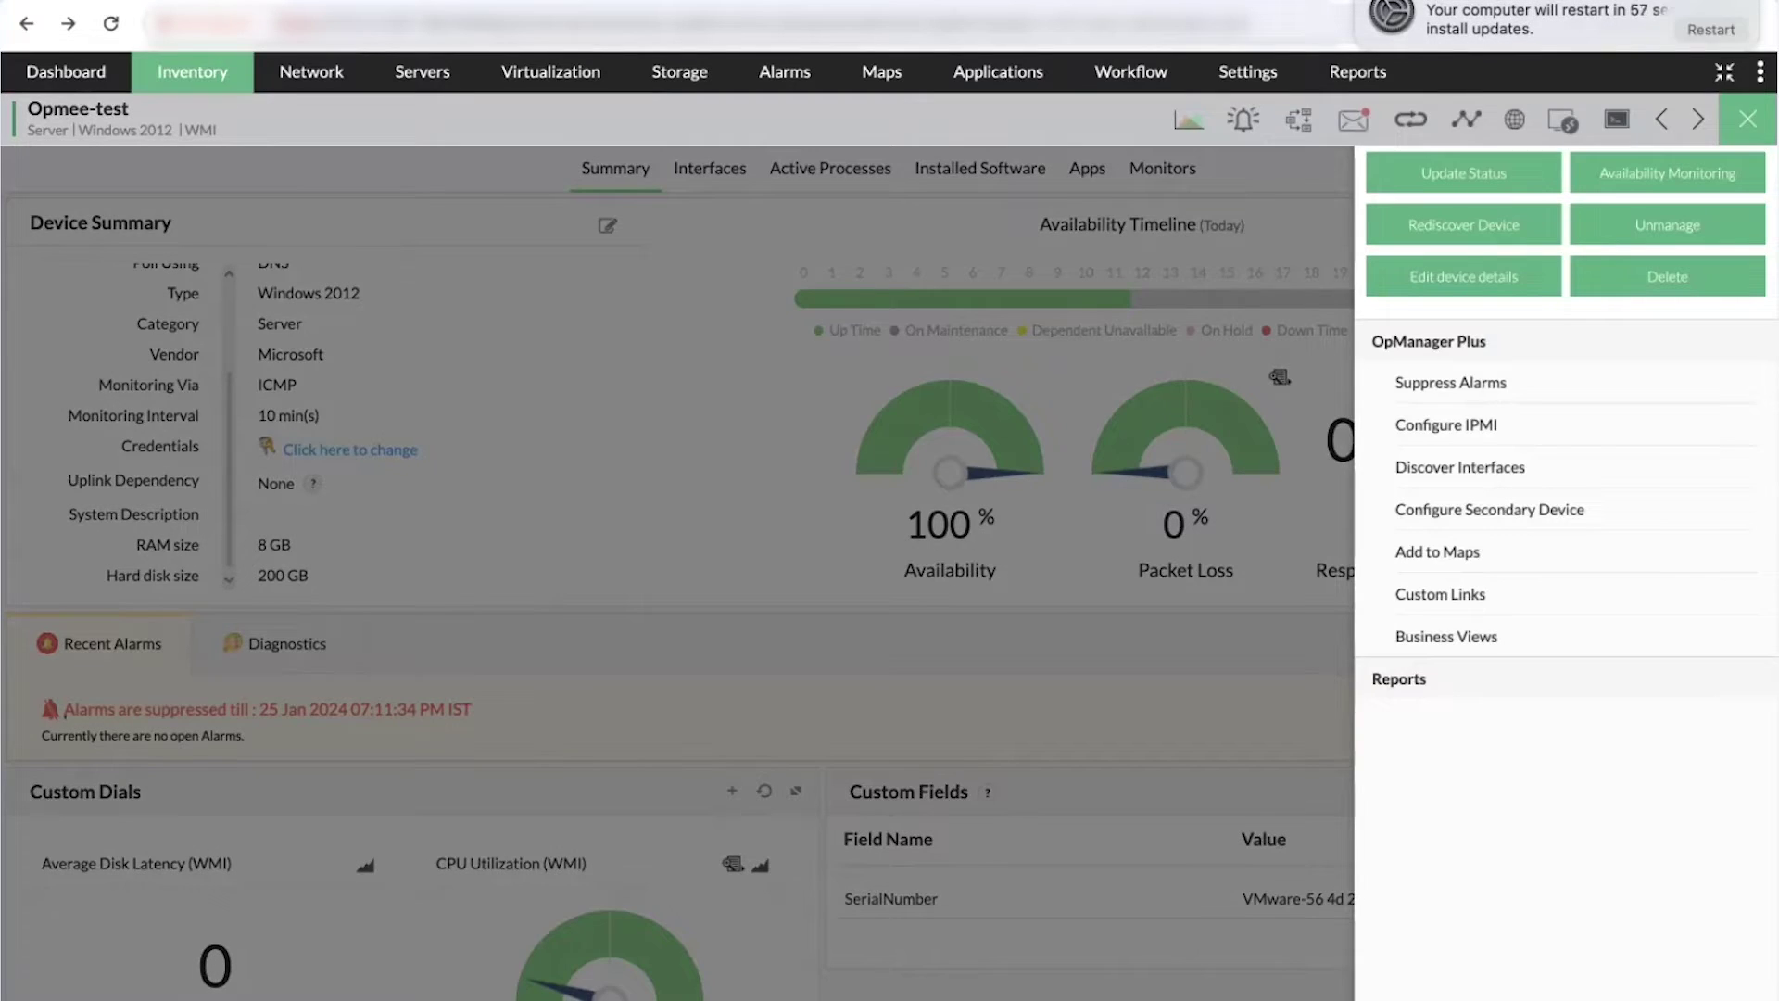
click(1754, 122)
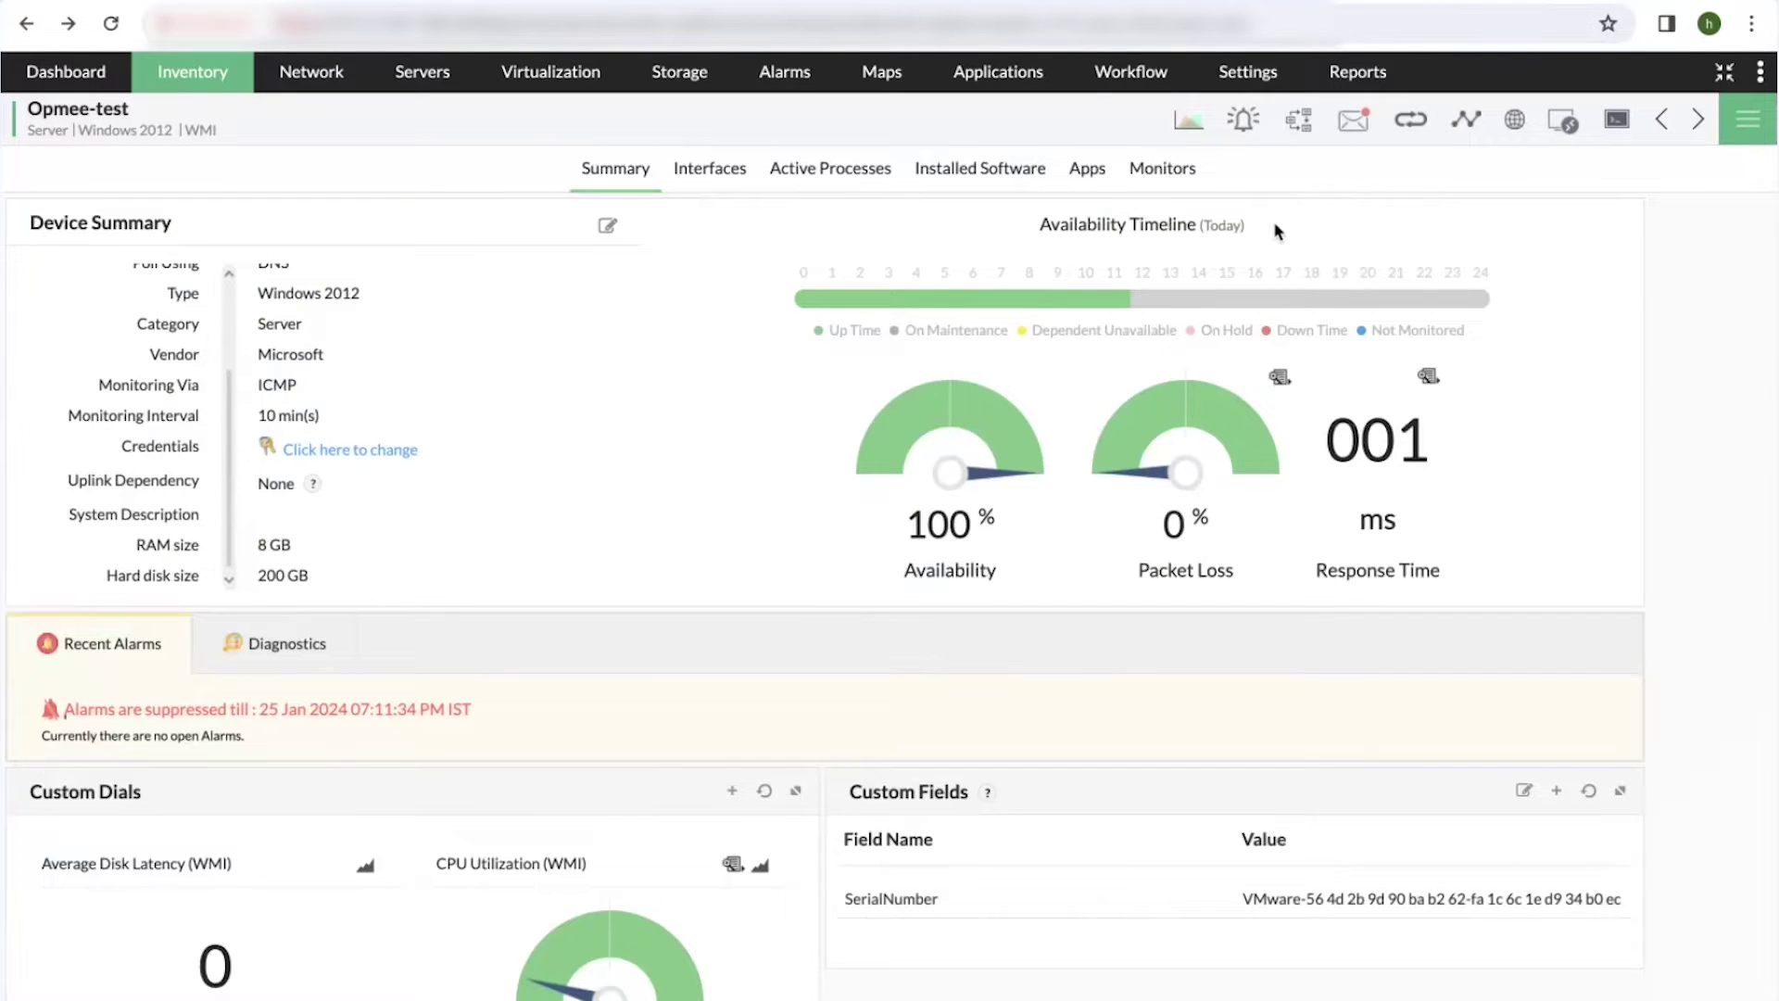
Review the Availability Monitored via and Poll Using options in the Opmee-test device details, and close them without saving.
click(1756, 141)
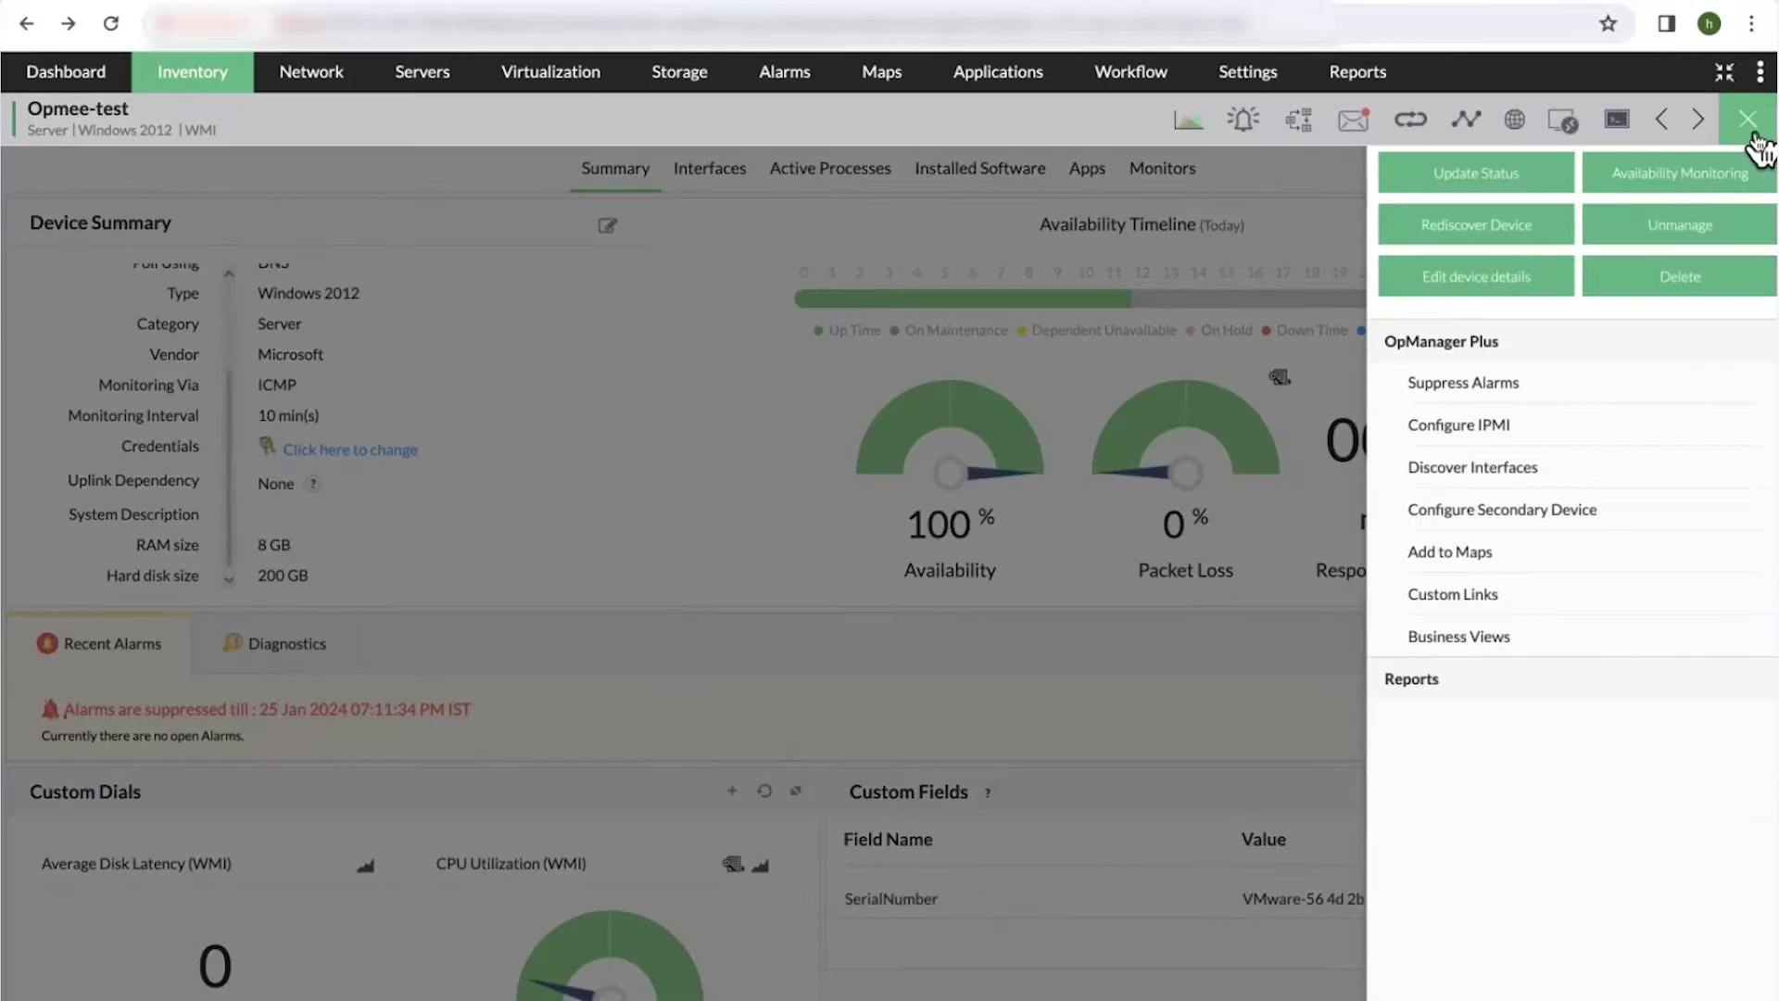
click(1478, 301)
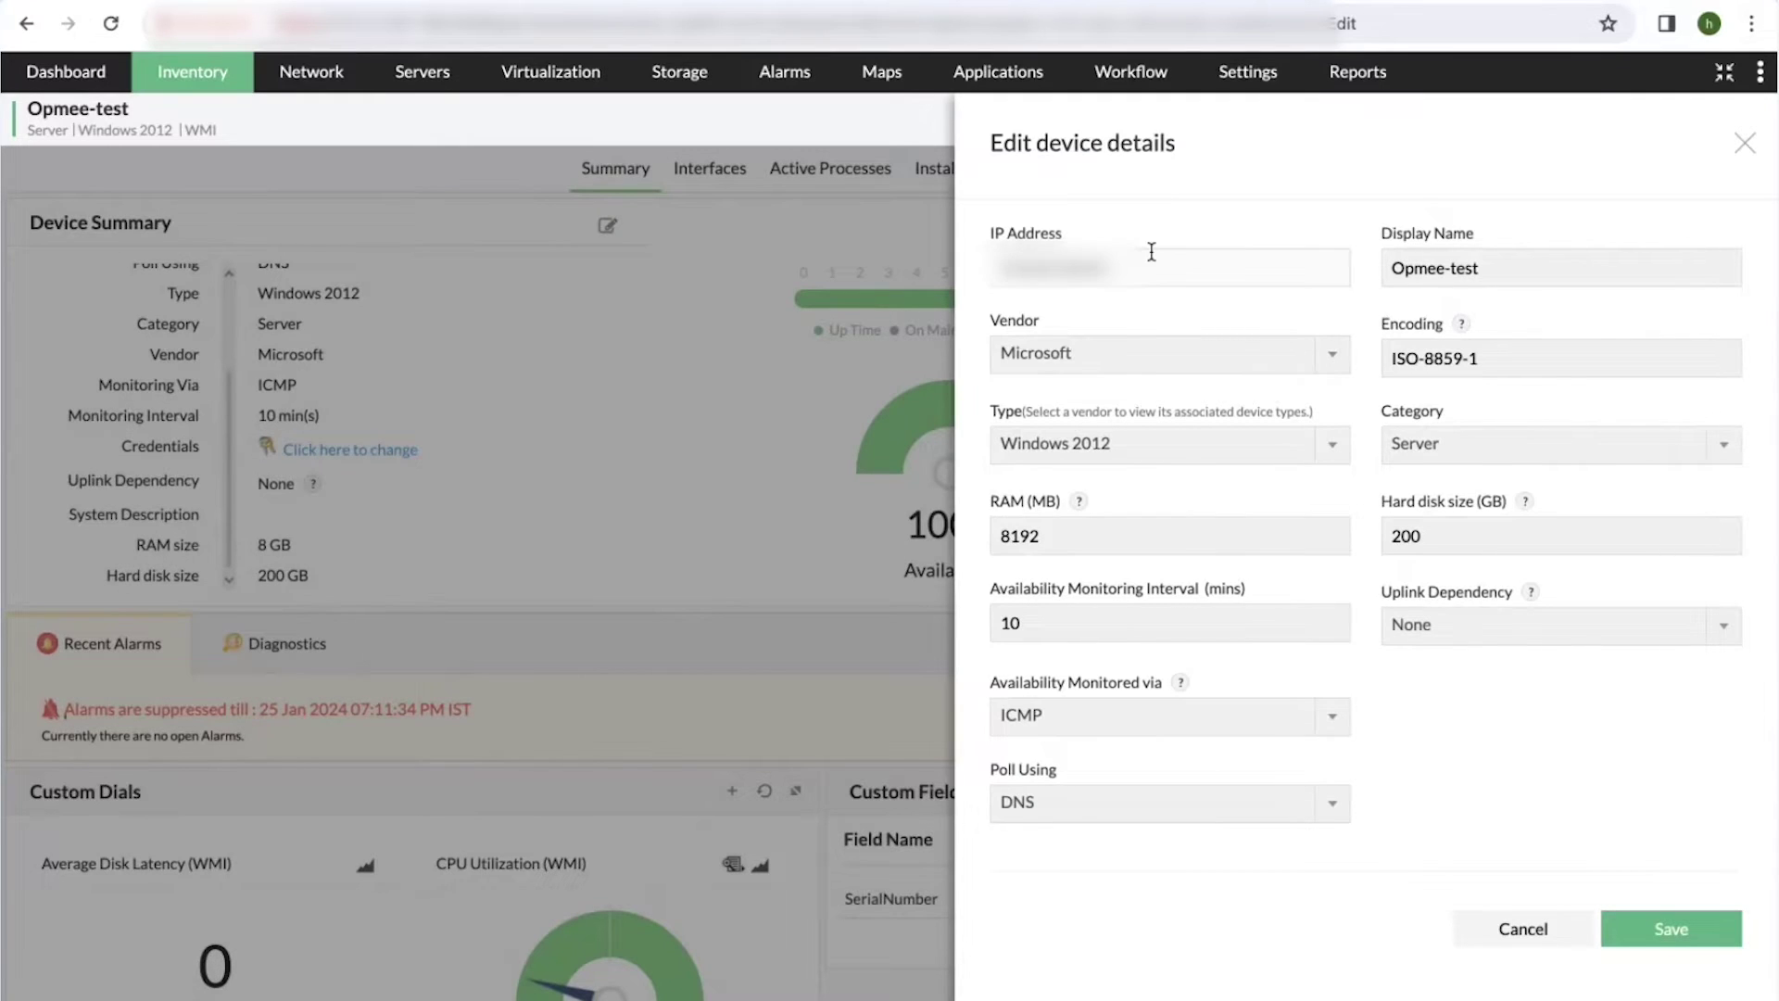
click(1425, 271)
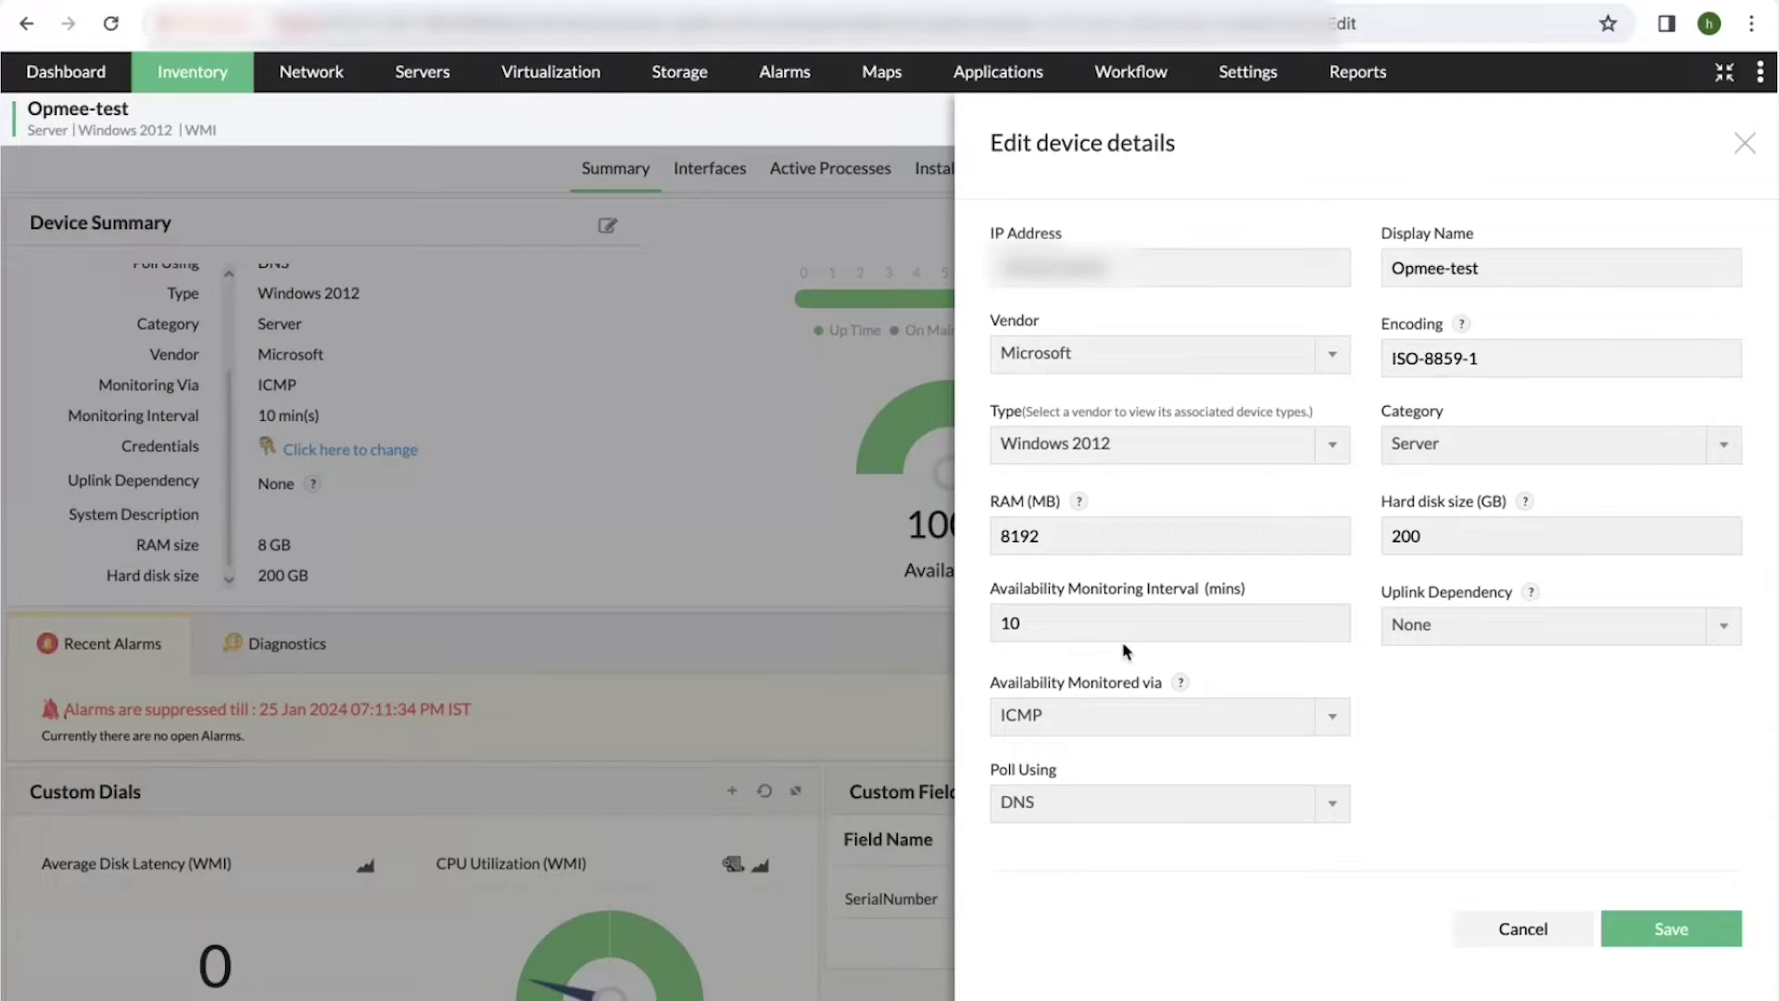
click(1070, 719)
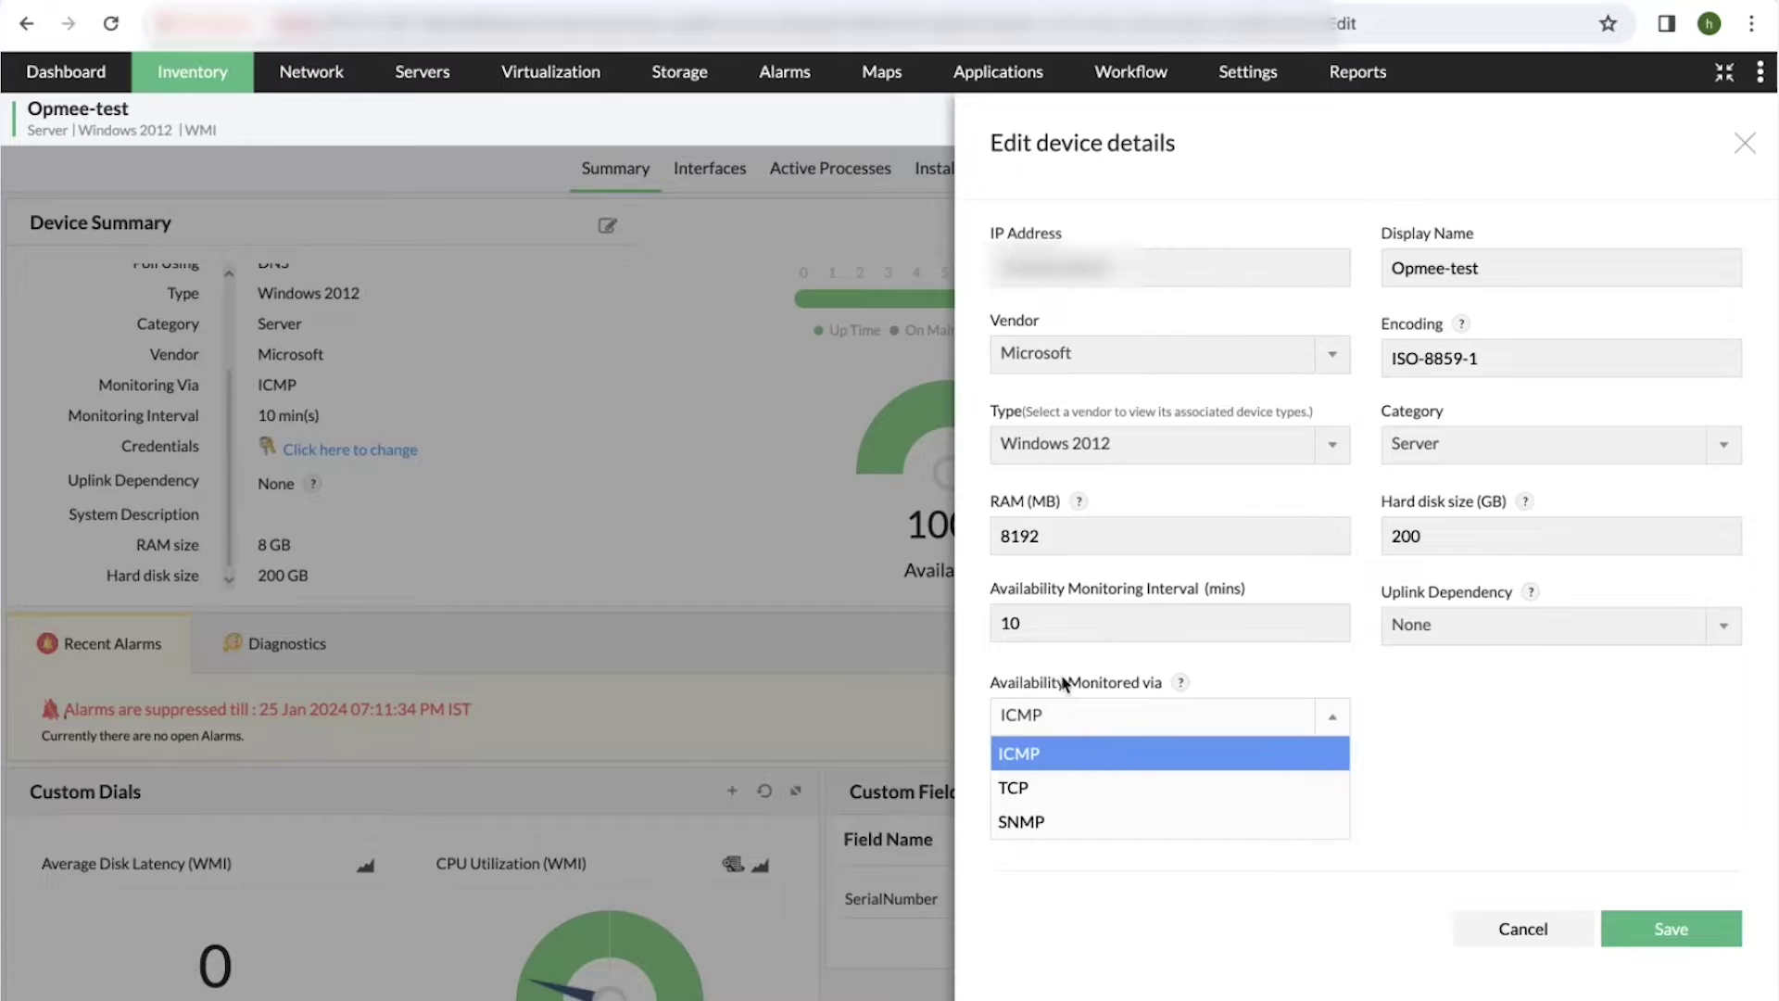
click(1073, 716)
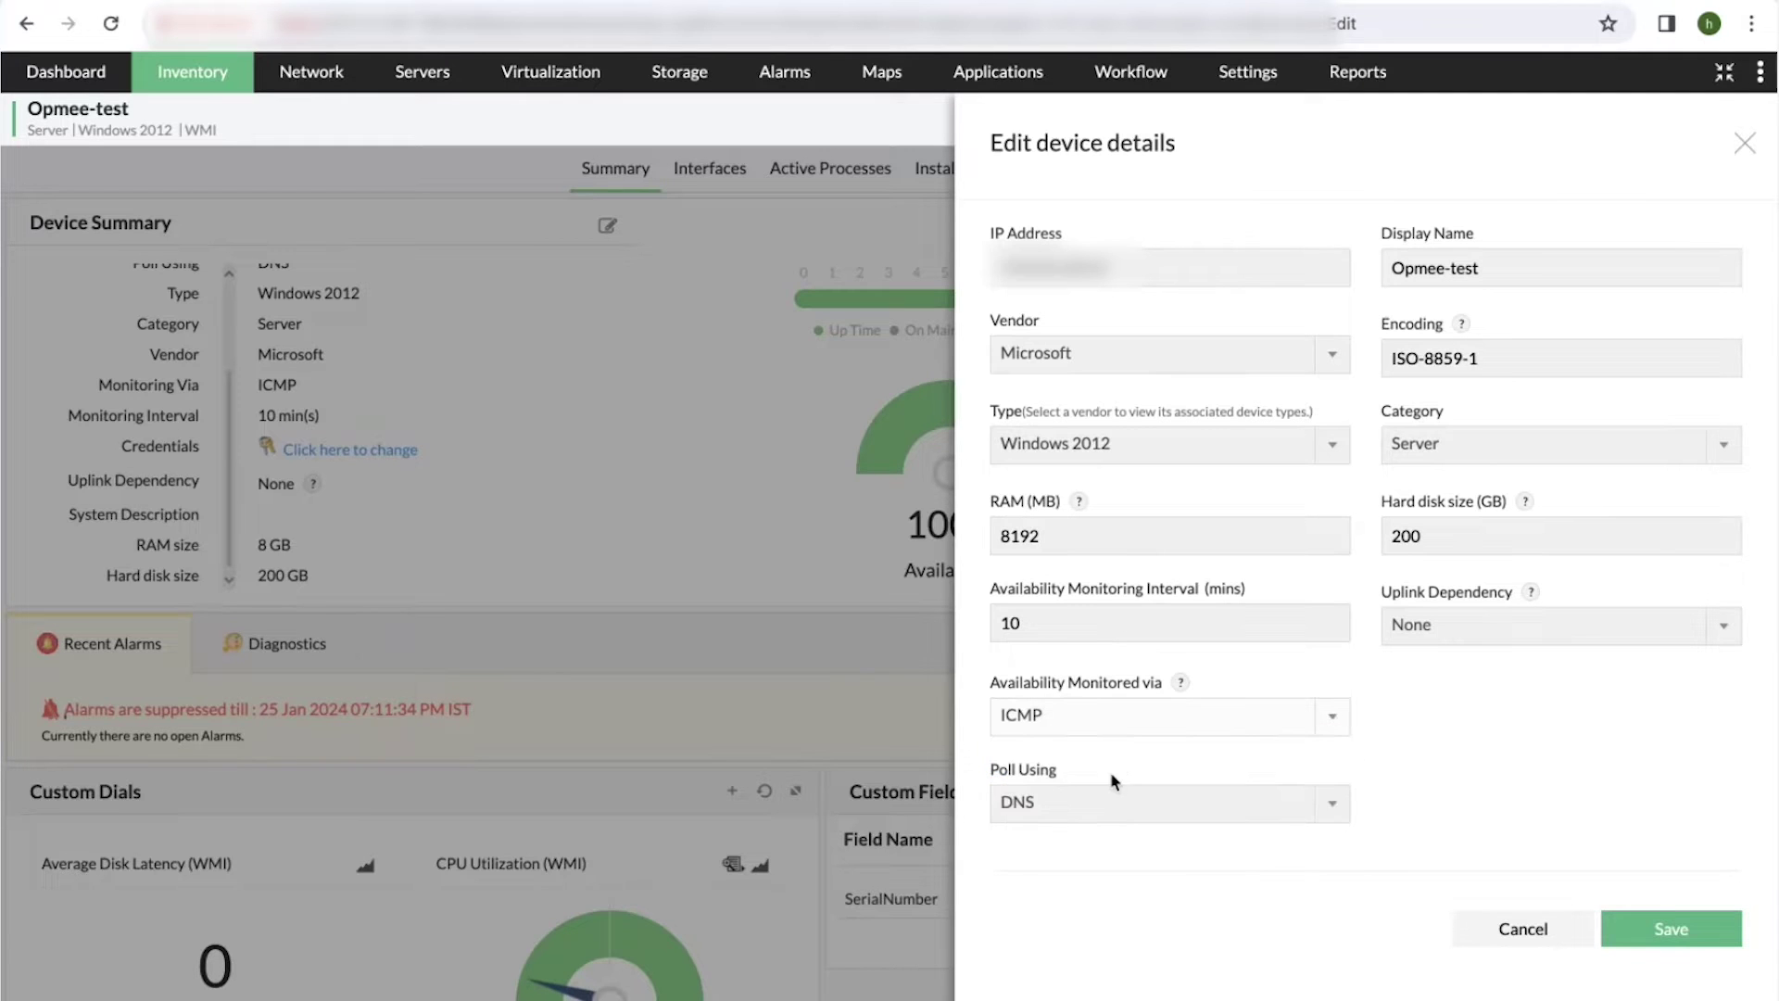
click(1119, 804)
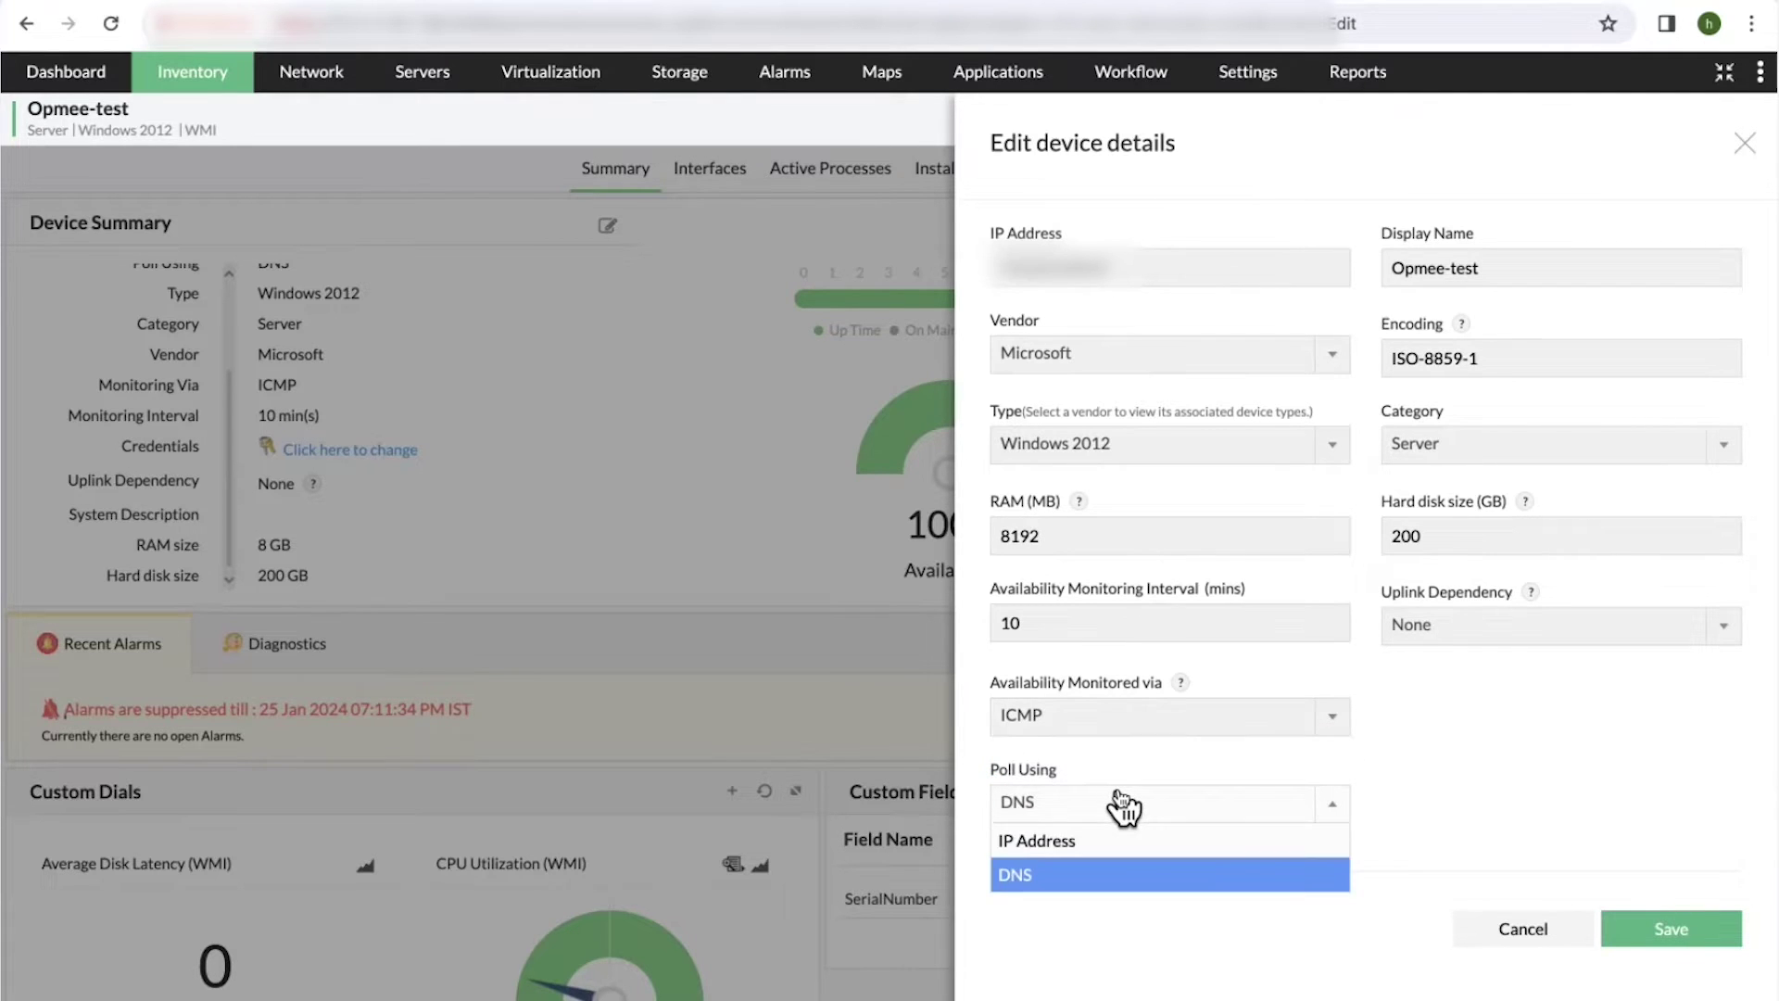
click(1121, 805)
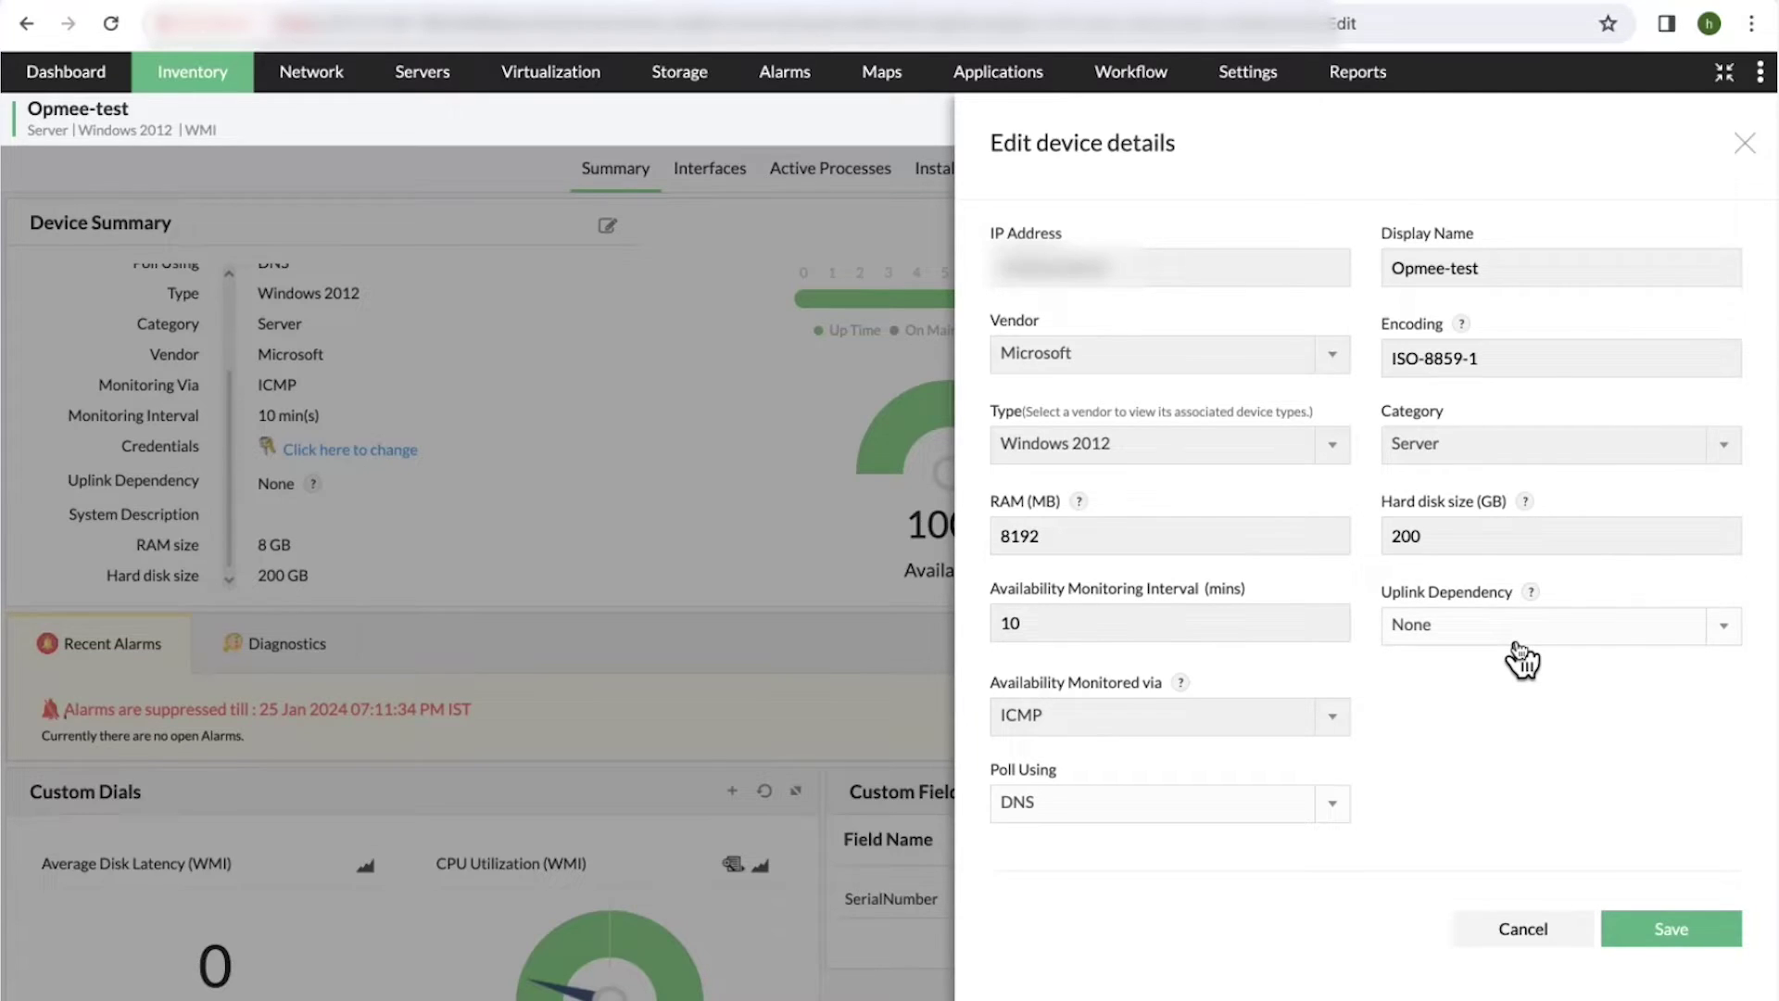
click(1745, 142)
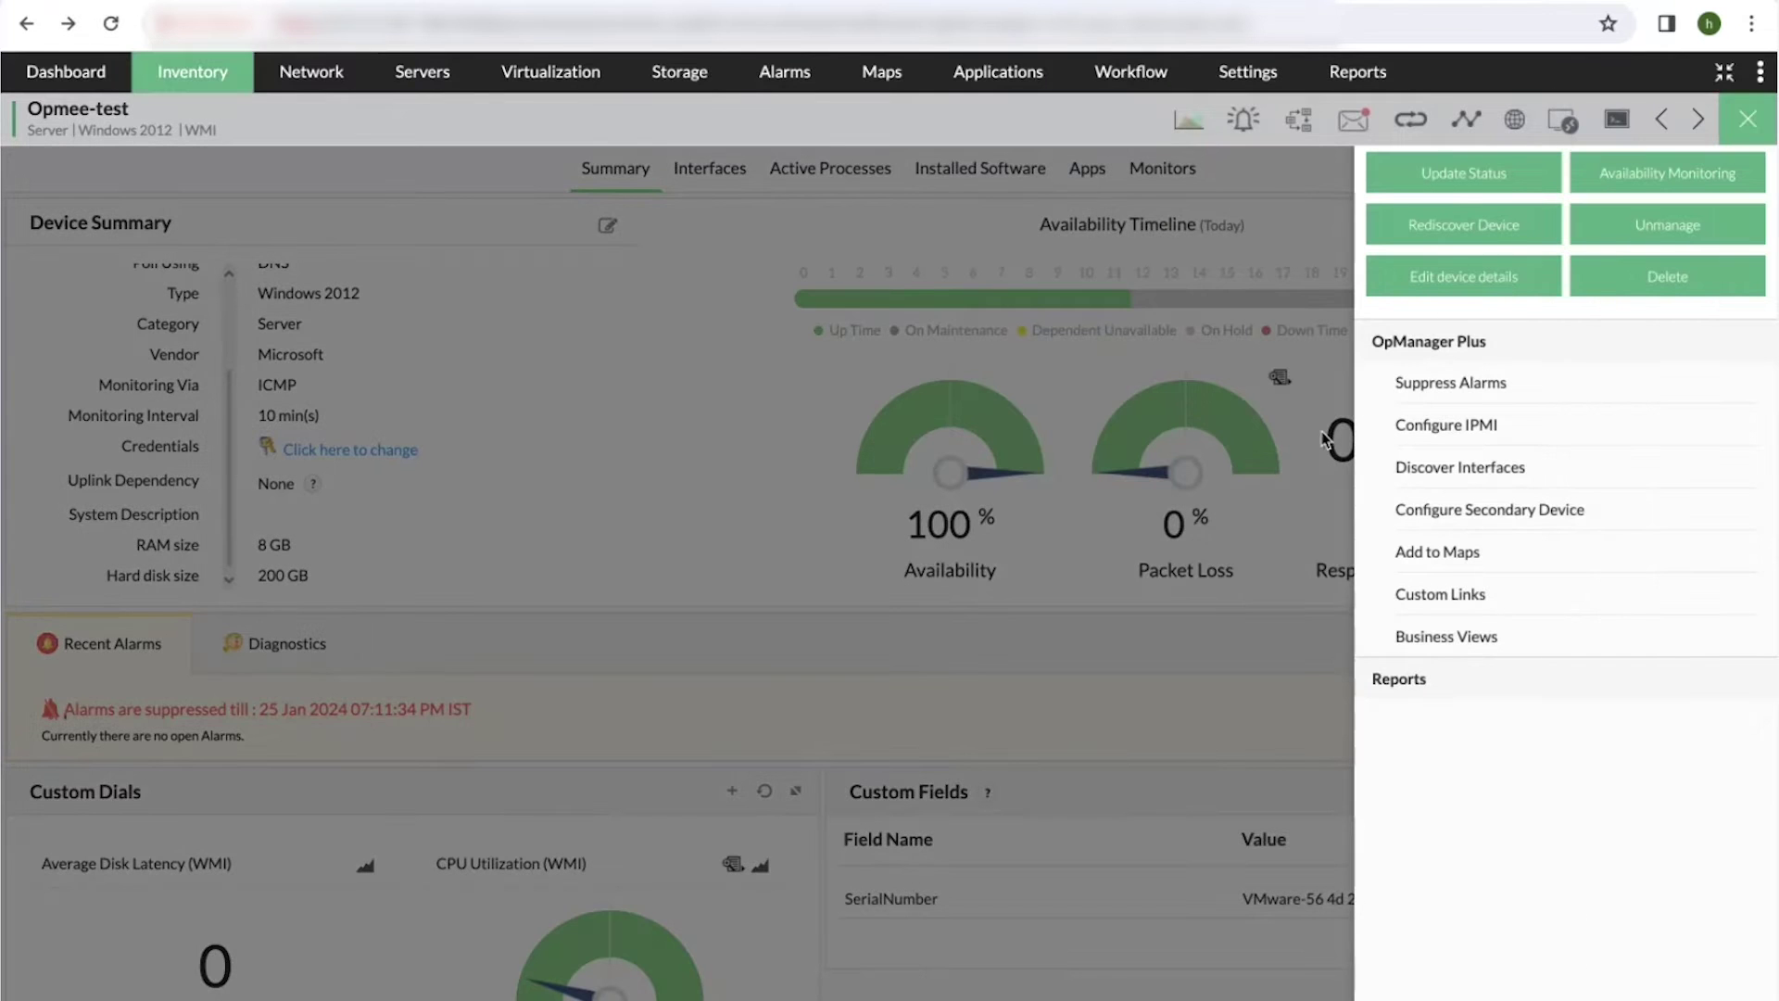
click(1746, 120)
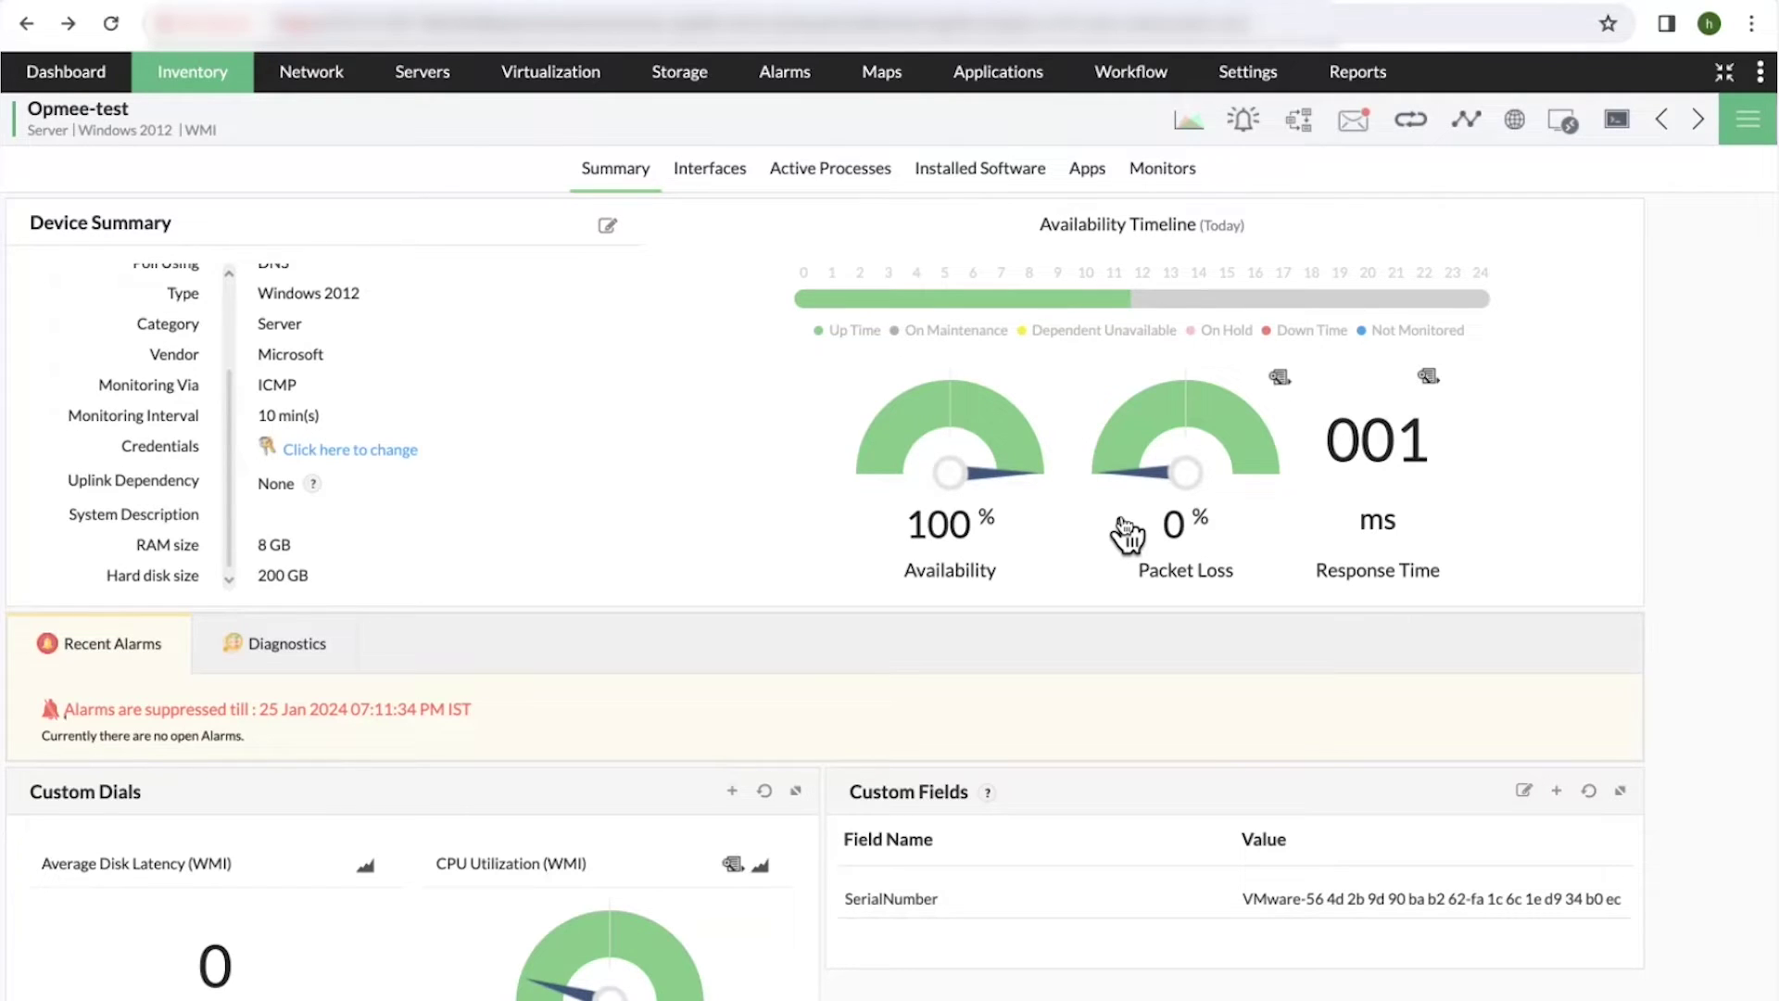
Open the Performance Monitors settings and inspect the SNMP Disk Utilization monitor's interval and threshold fields without changing them.
click(1266, 74)
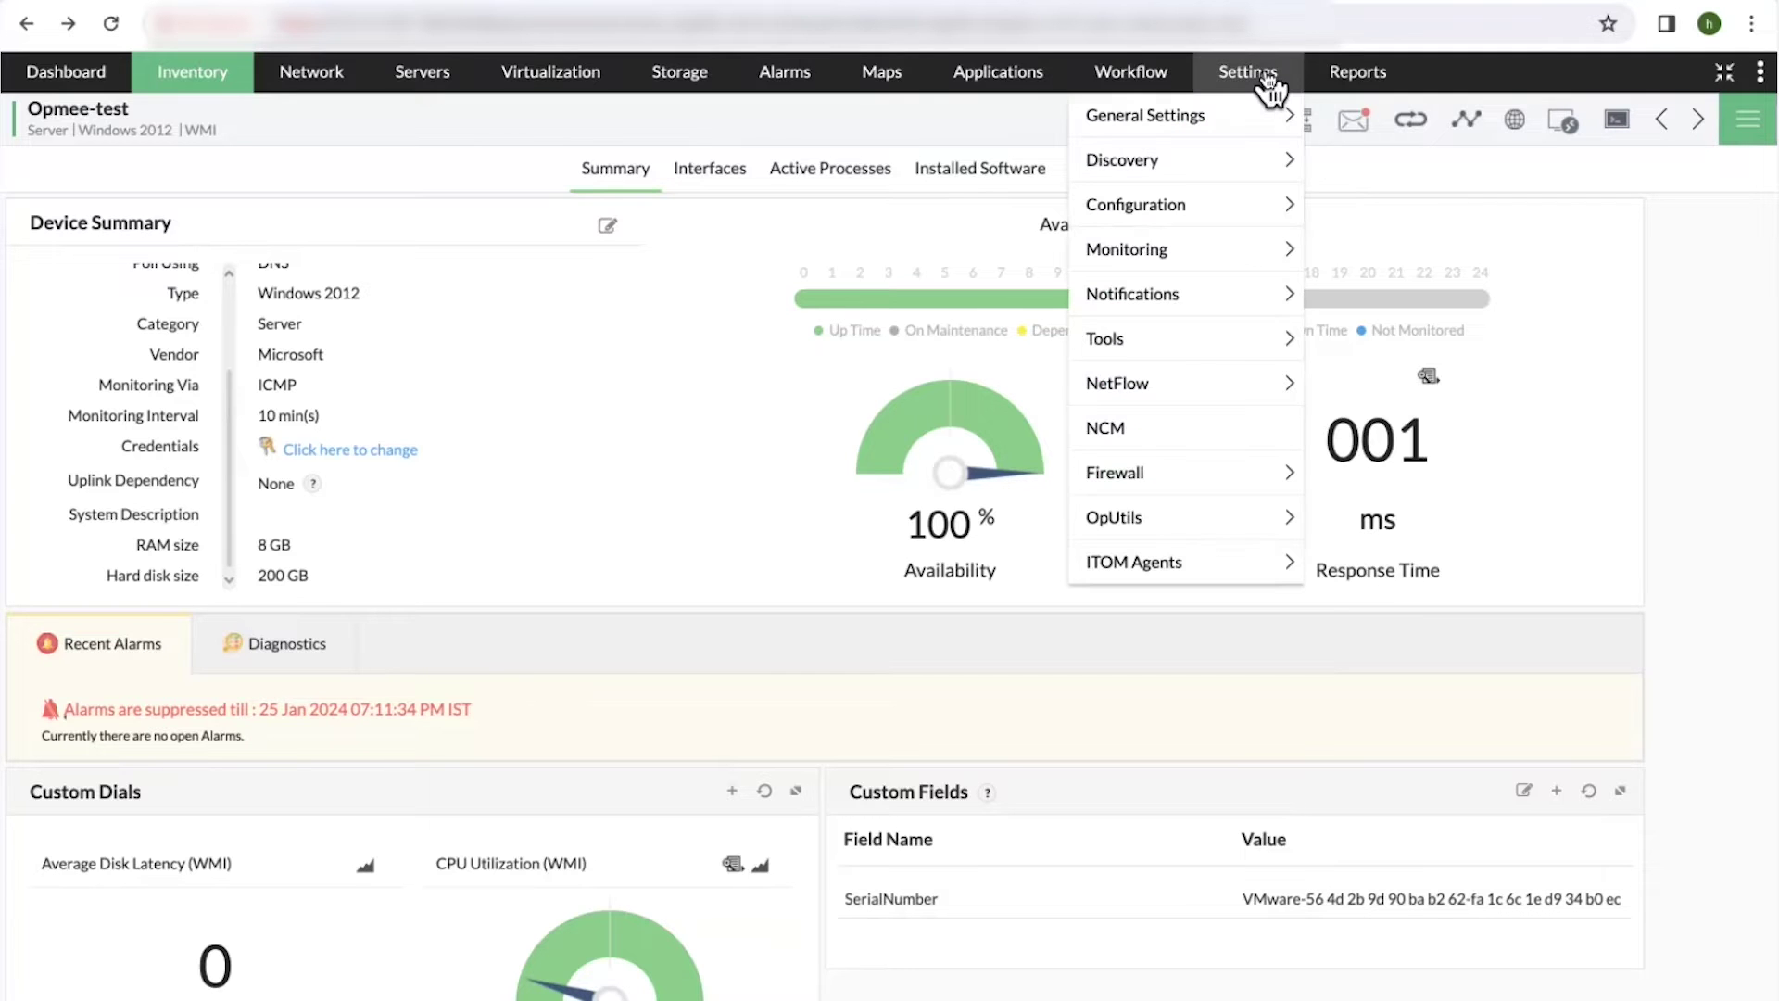
click(1268, 80)
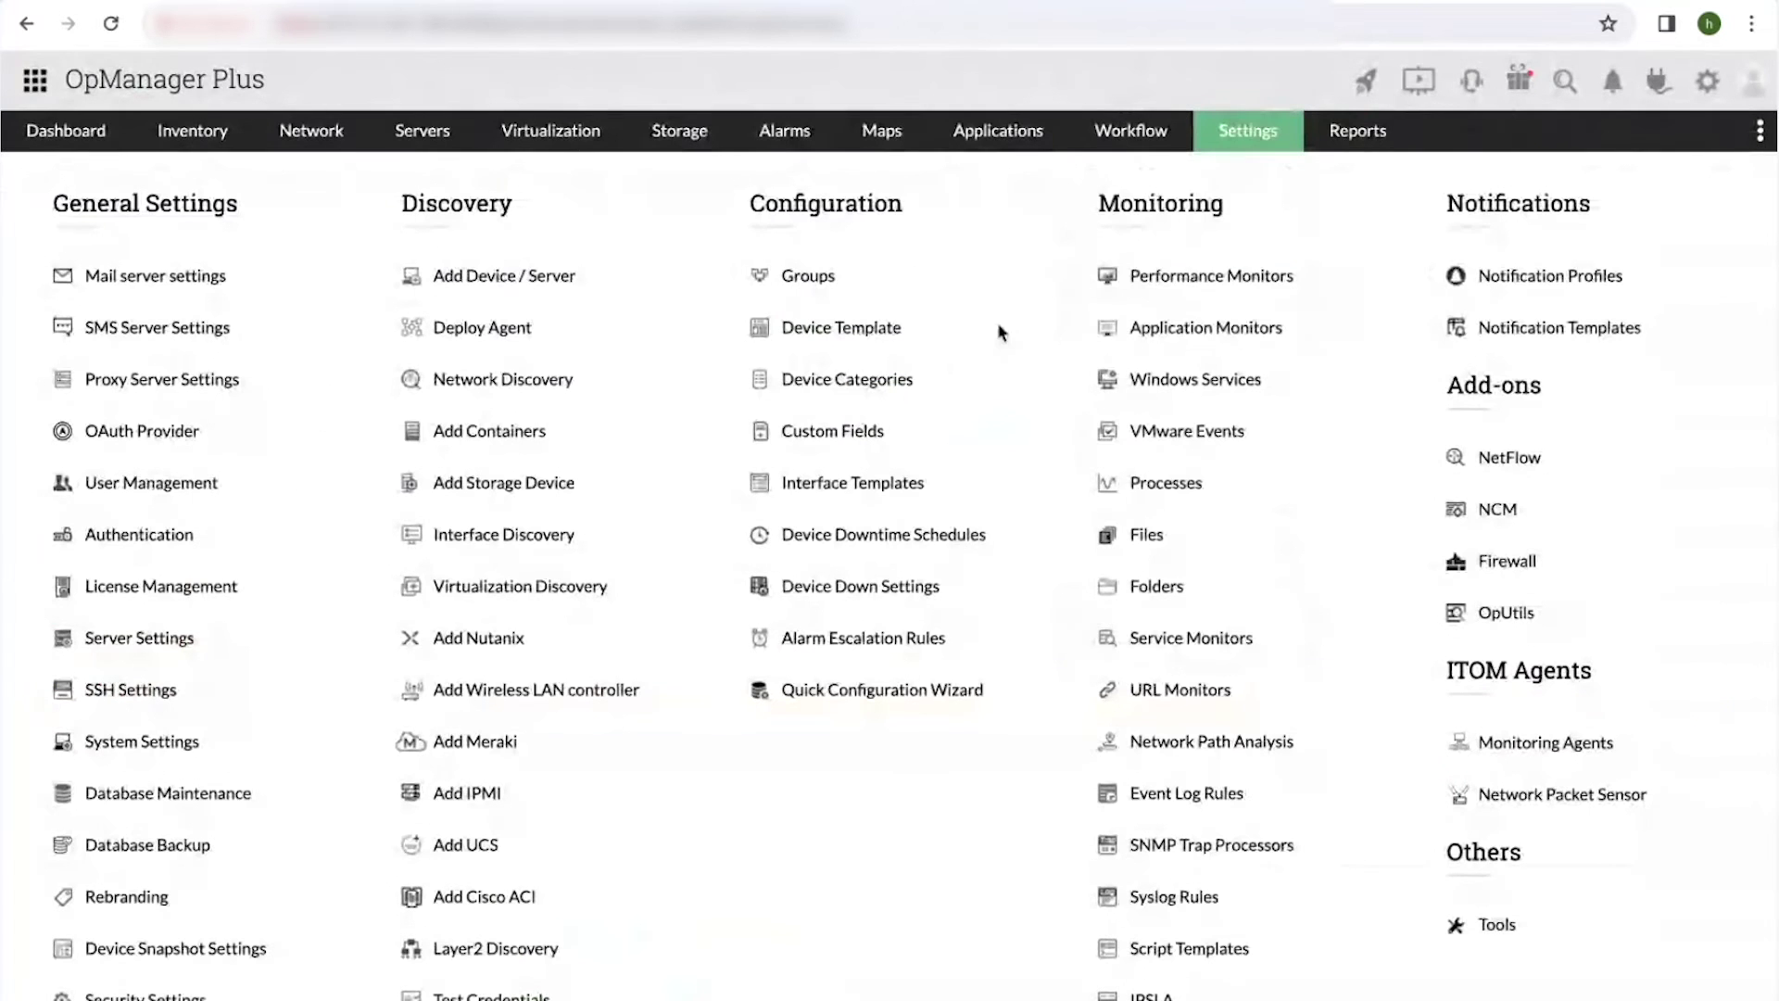
click(1195, 287)
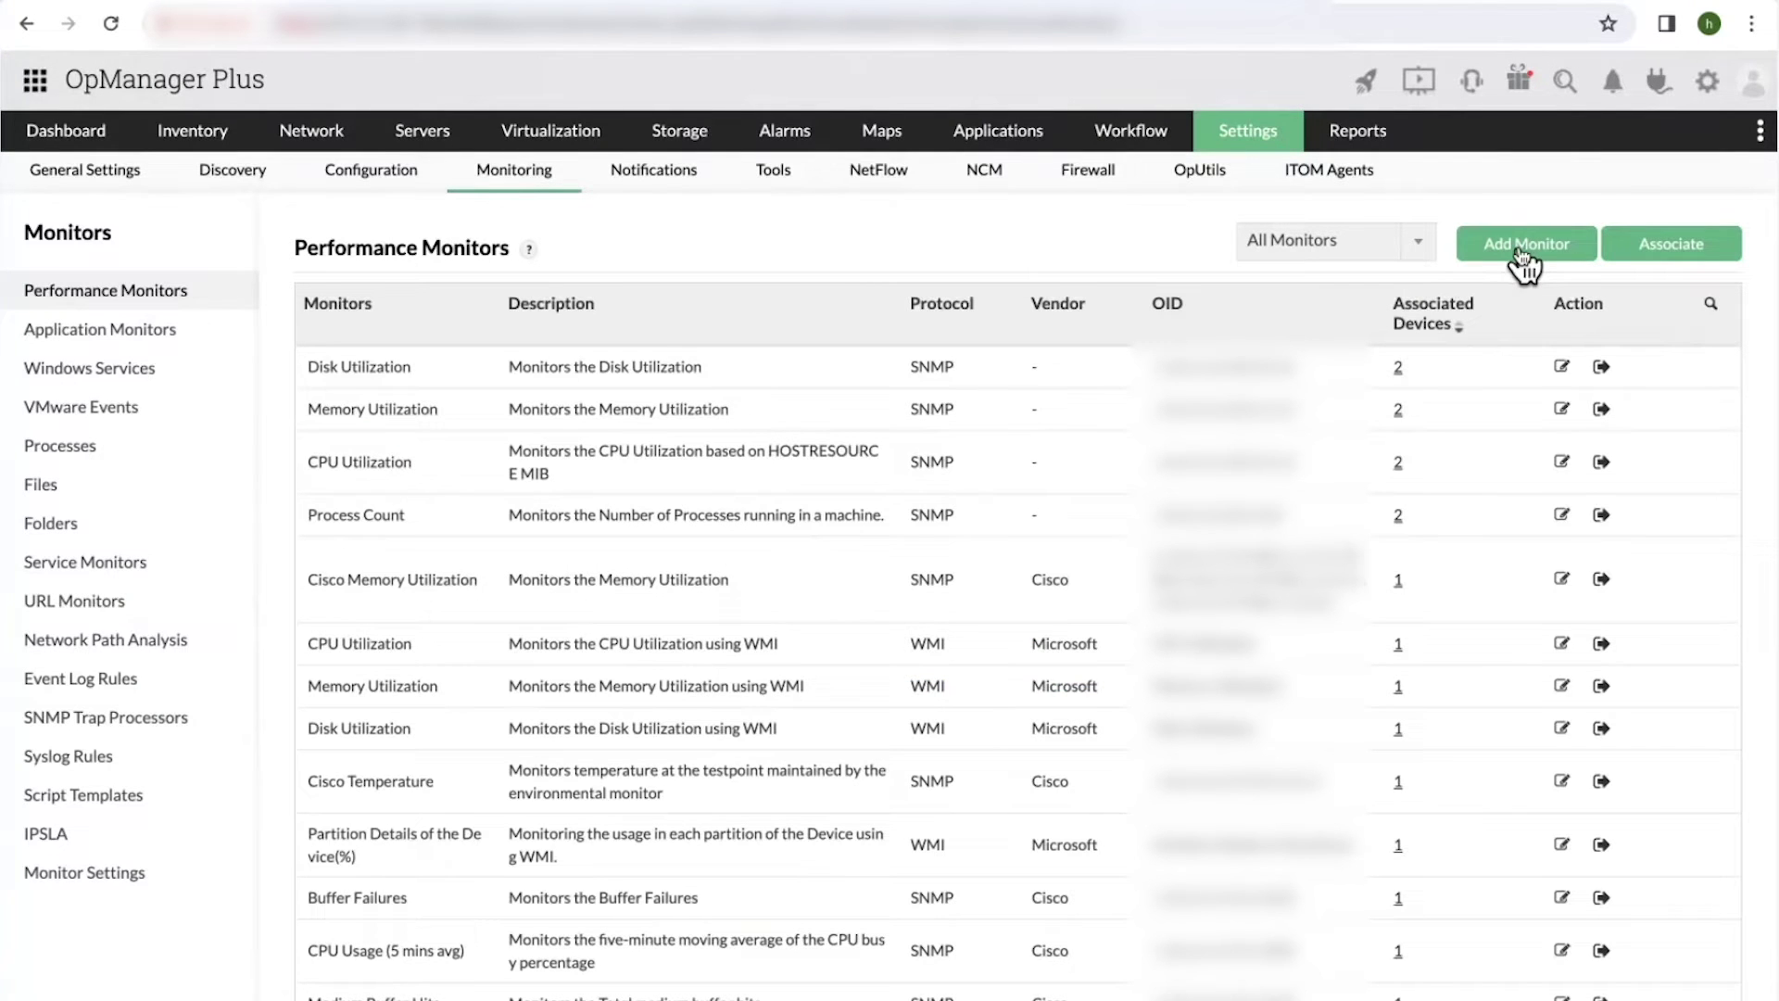
click(389, 373)
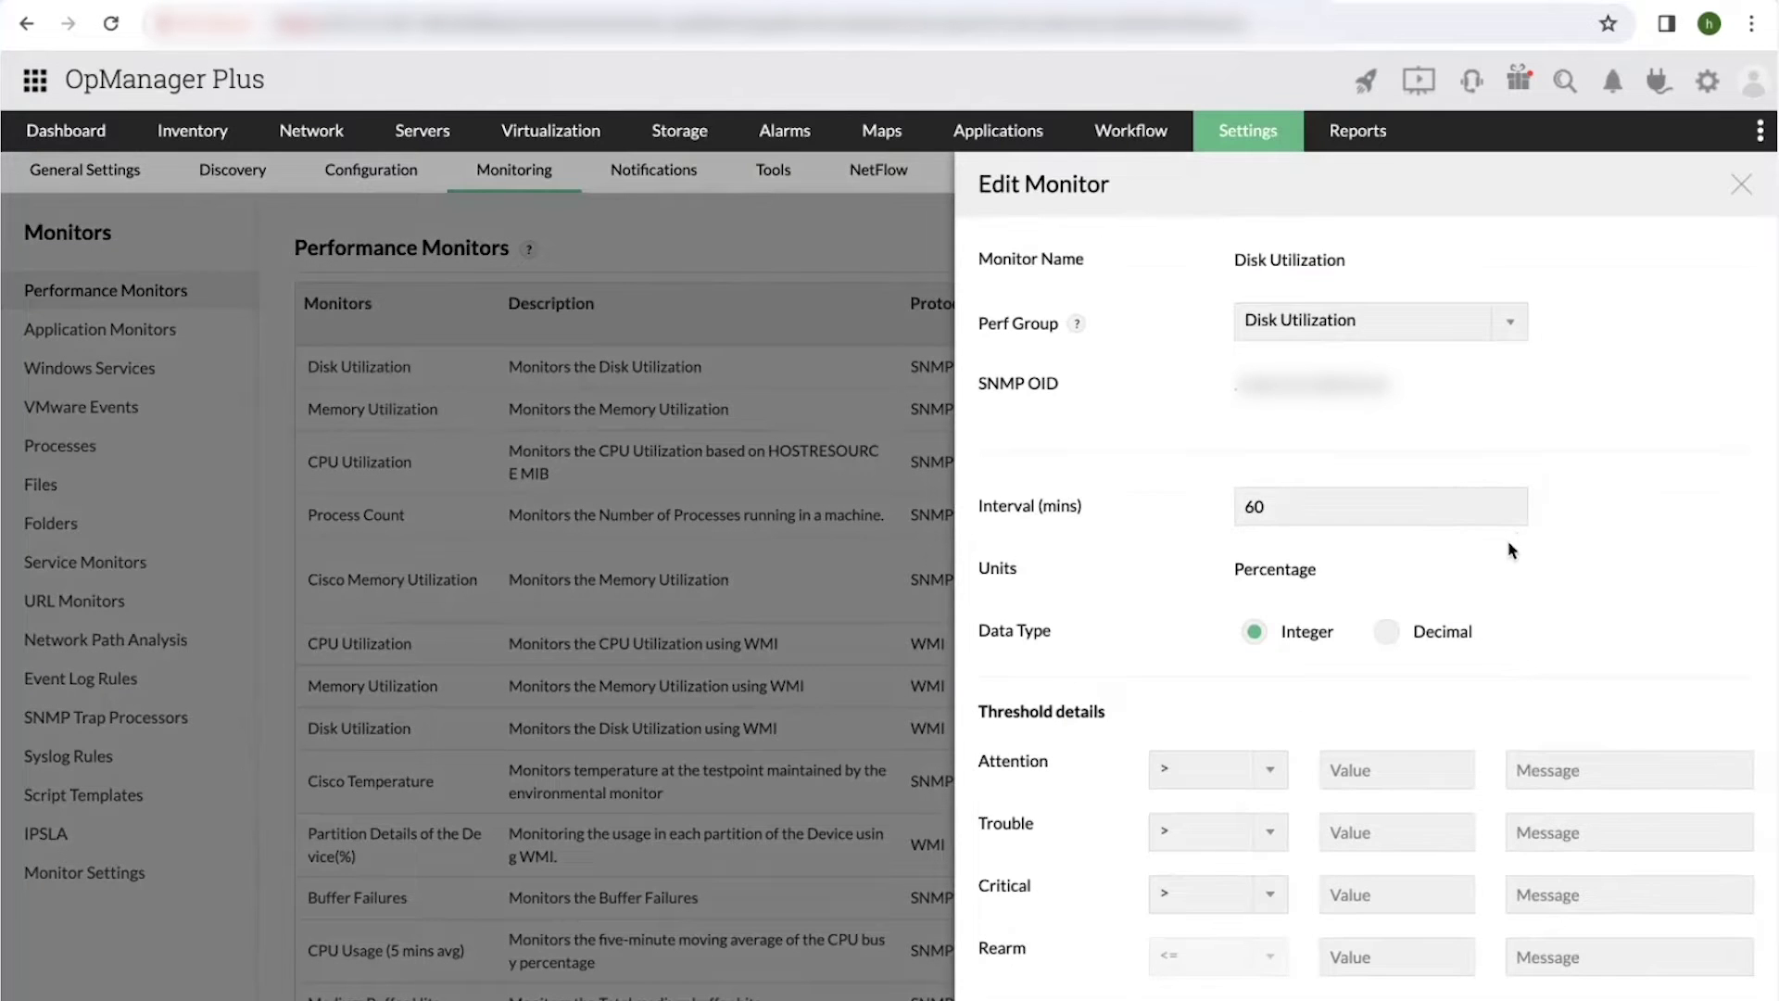
scroll(1511, 551, down, 5)
click(1741, 183)
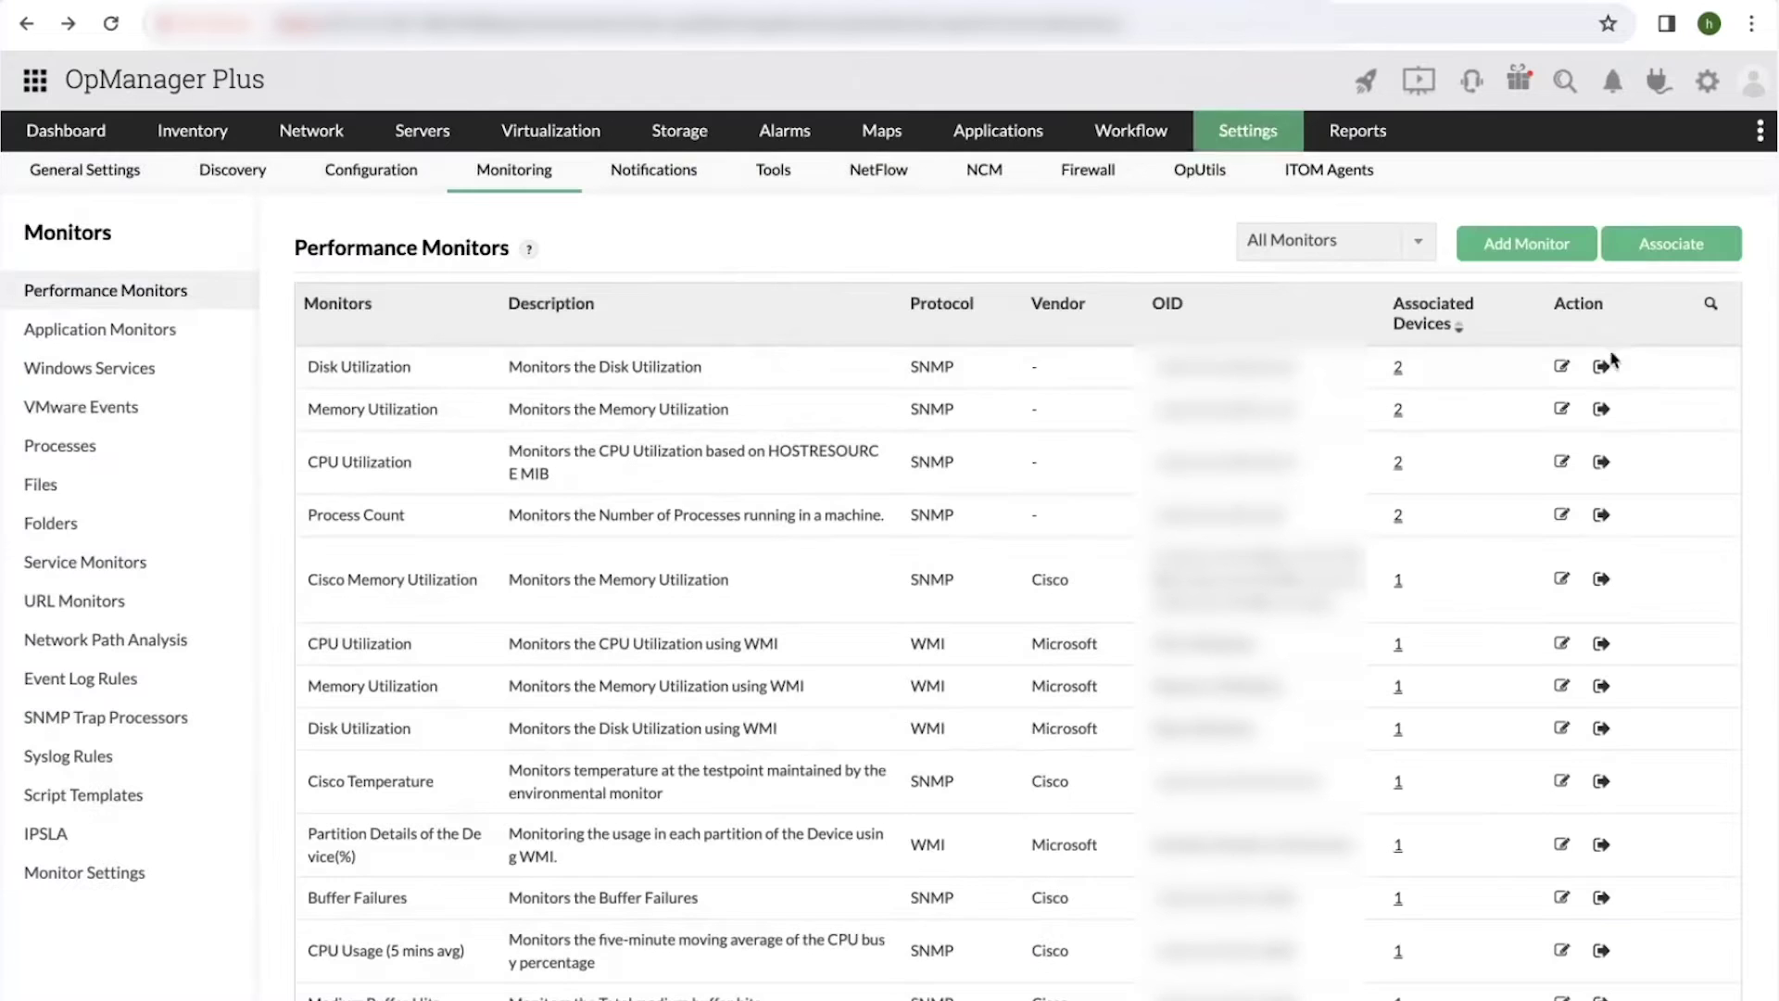
Browse the performance monitors that can be associated in bulk with Microsoft servers, and close the association form without selecting any.
click(1662, 245)
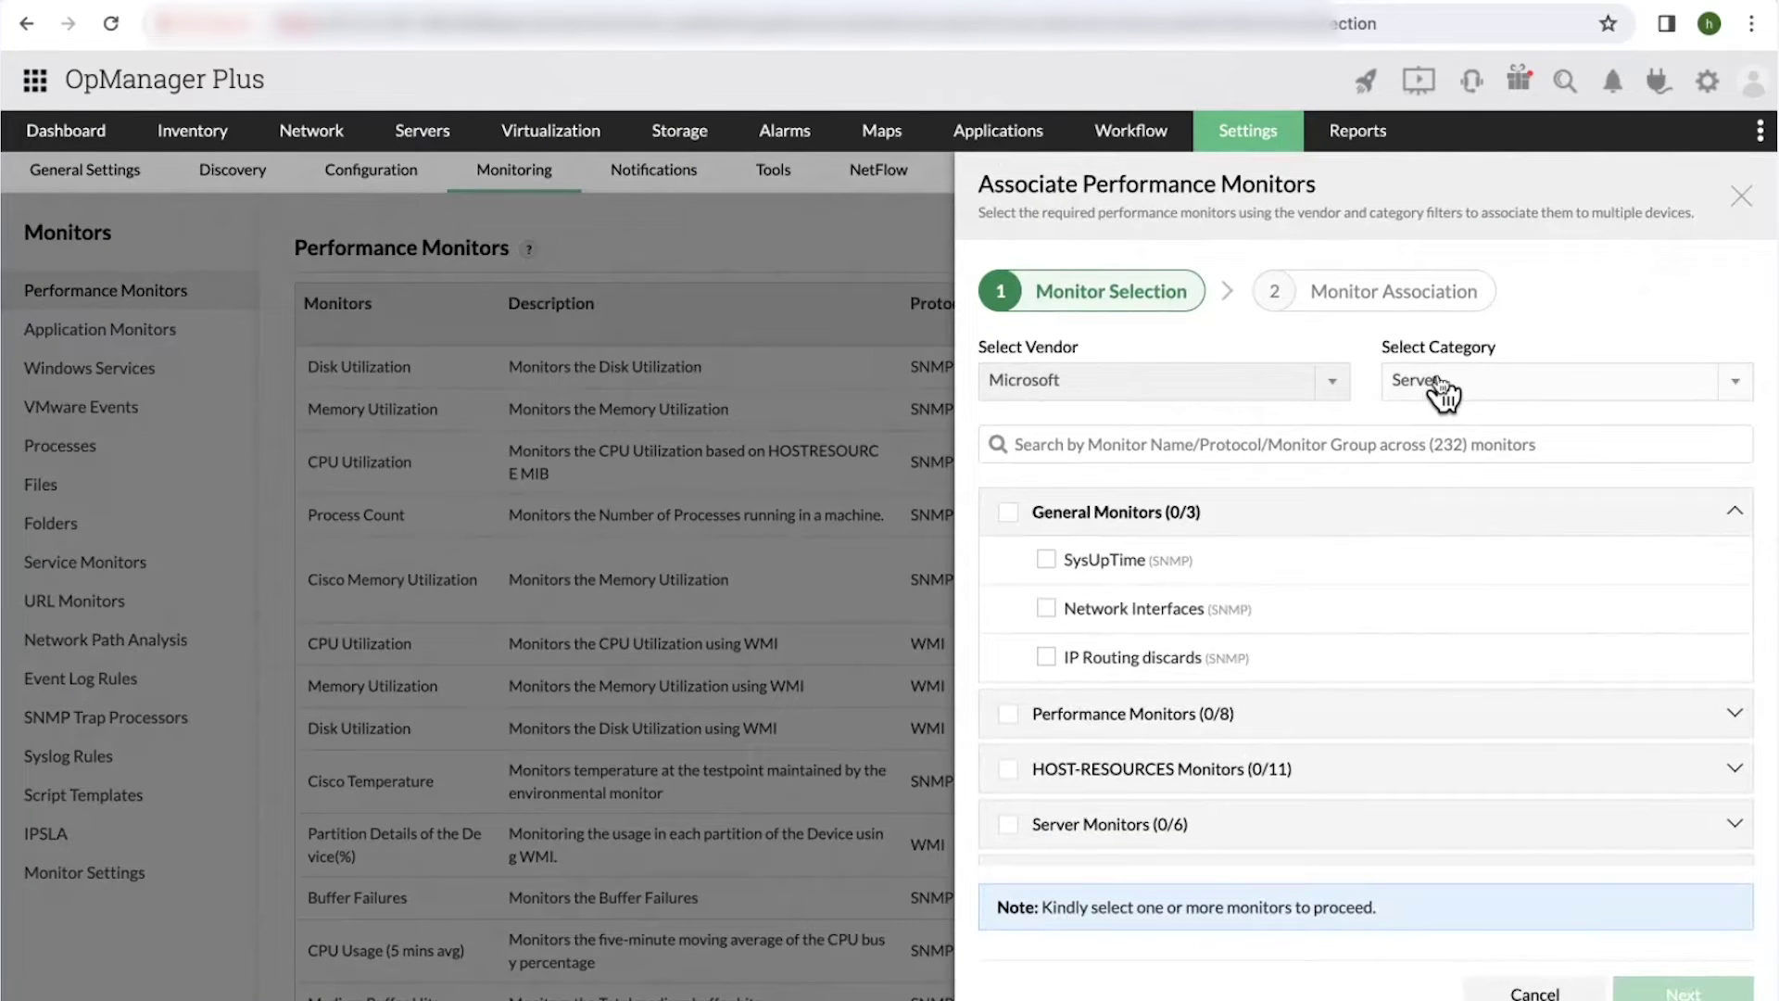
scroll(1205, 686, down, 2)
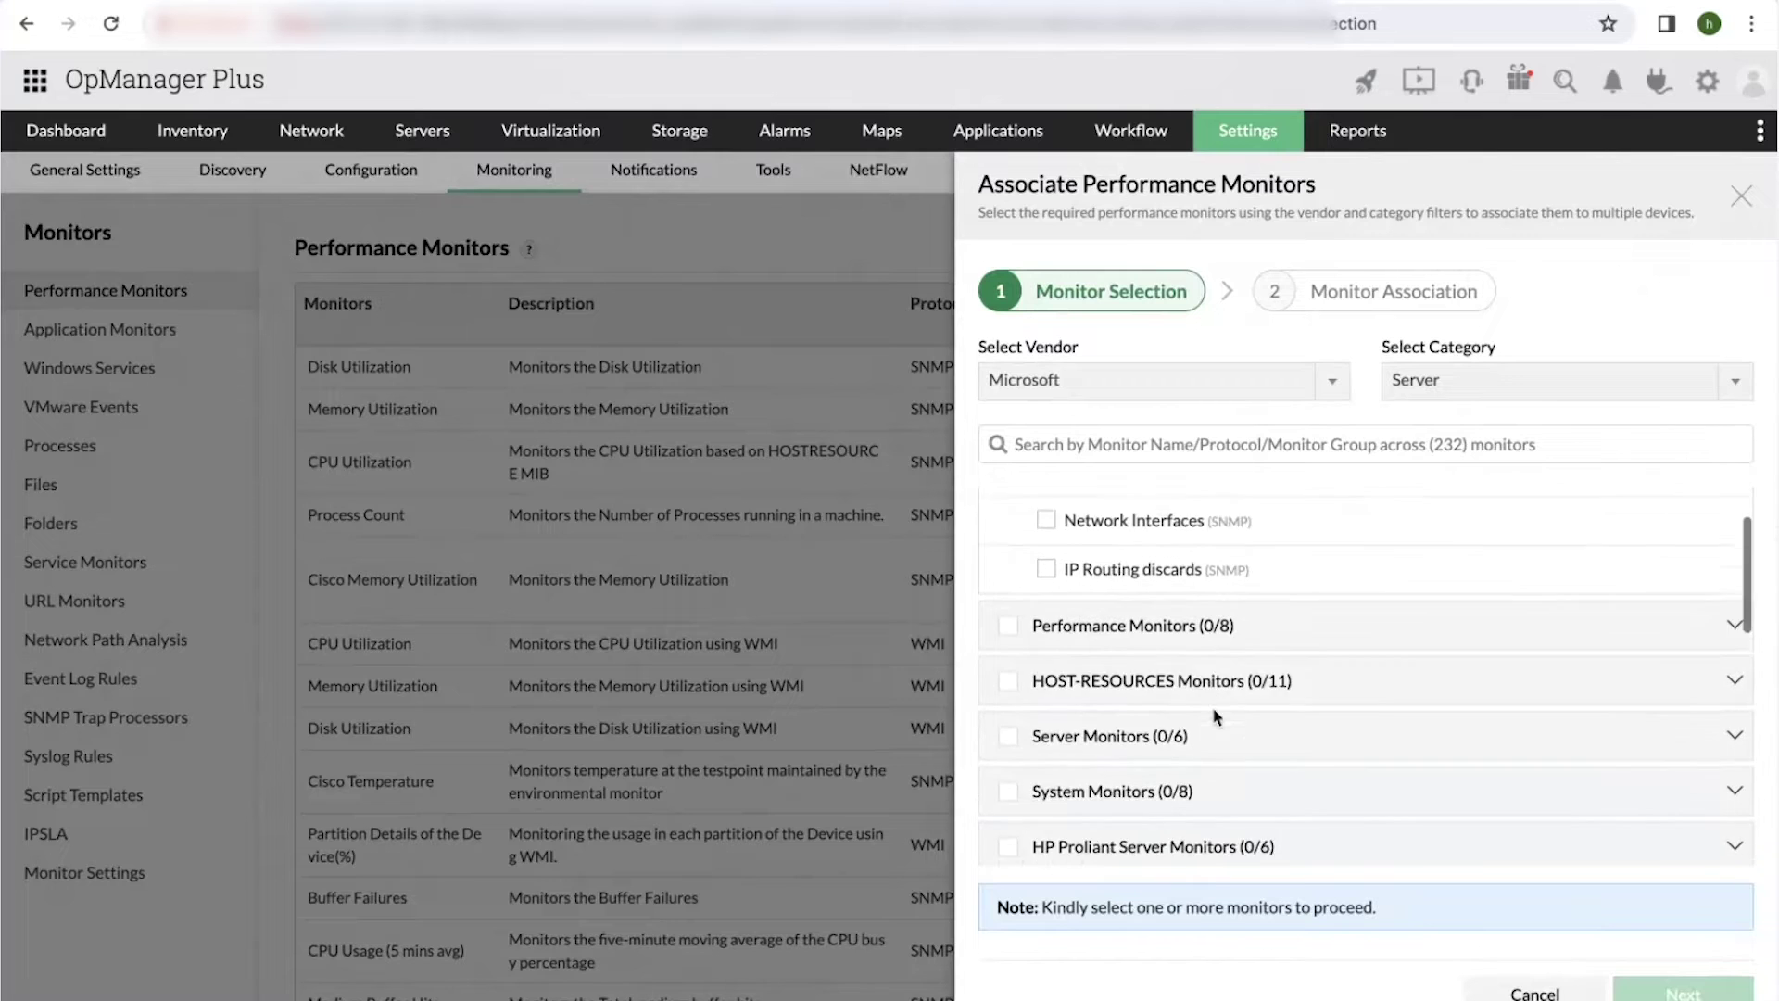
scroll(1214, 722, down, 1)
scroll(1212, 727, down, 1)
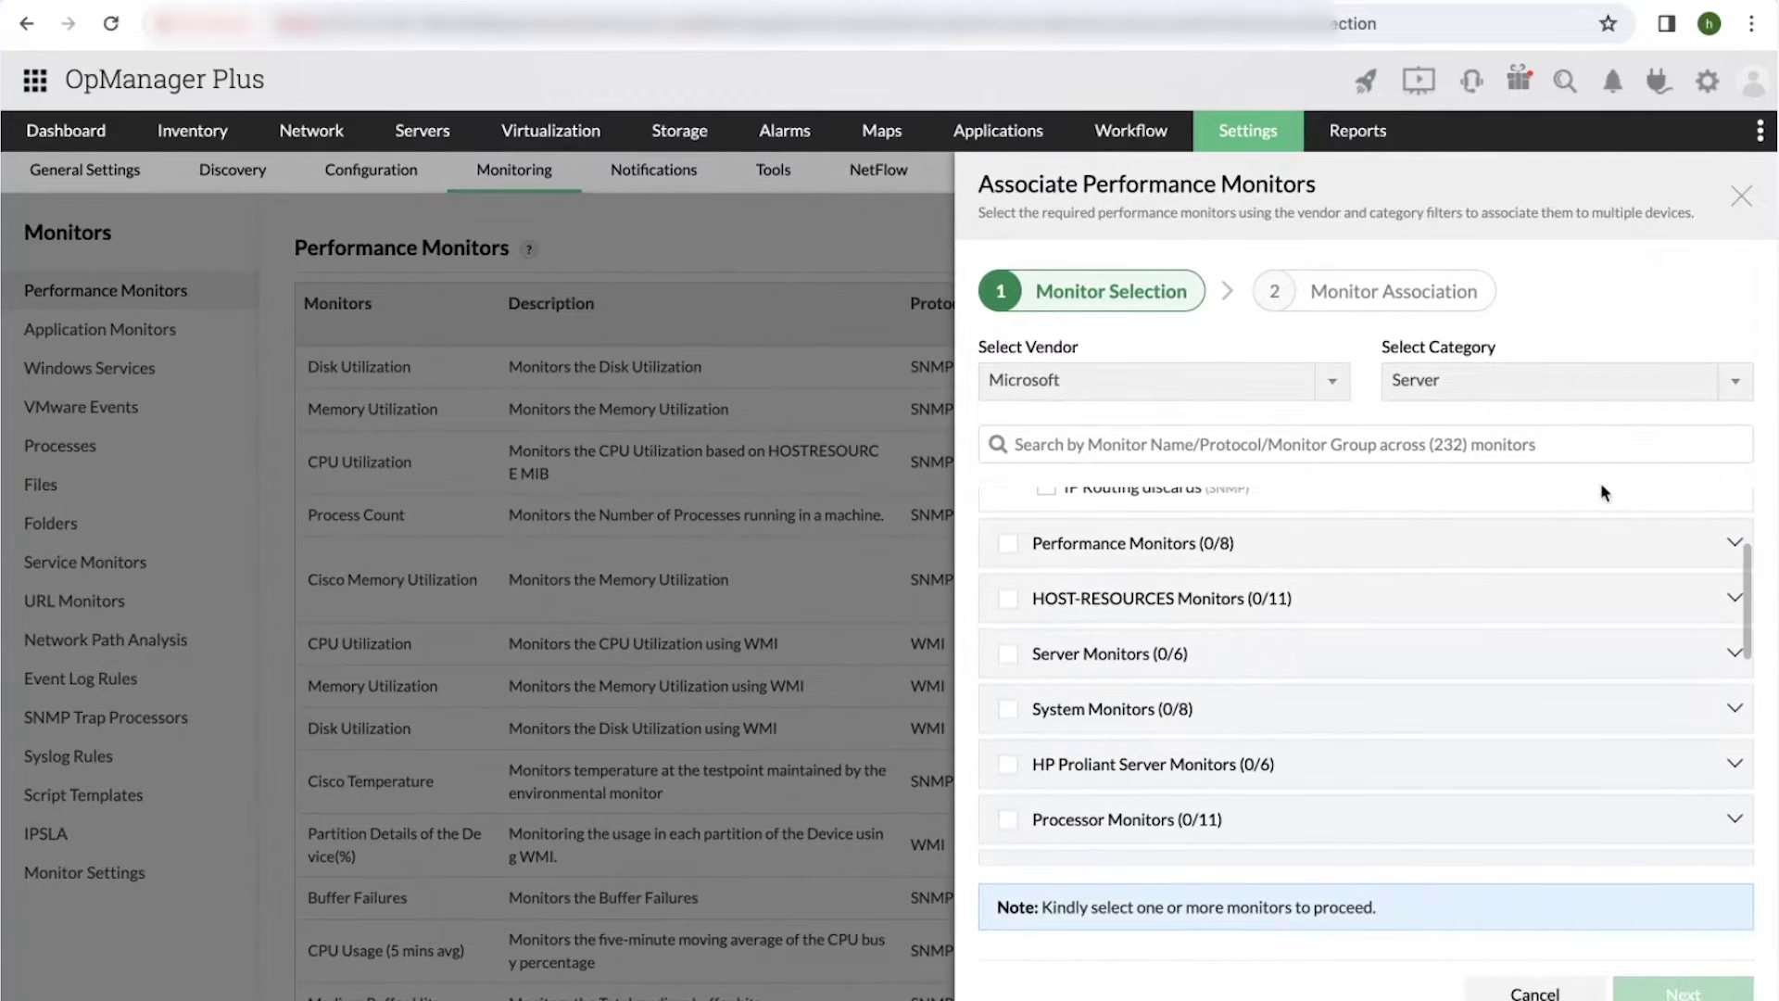
click(1738, 195)
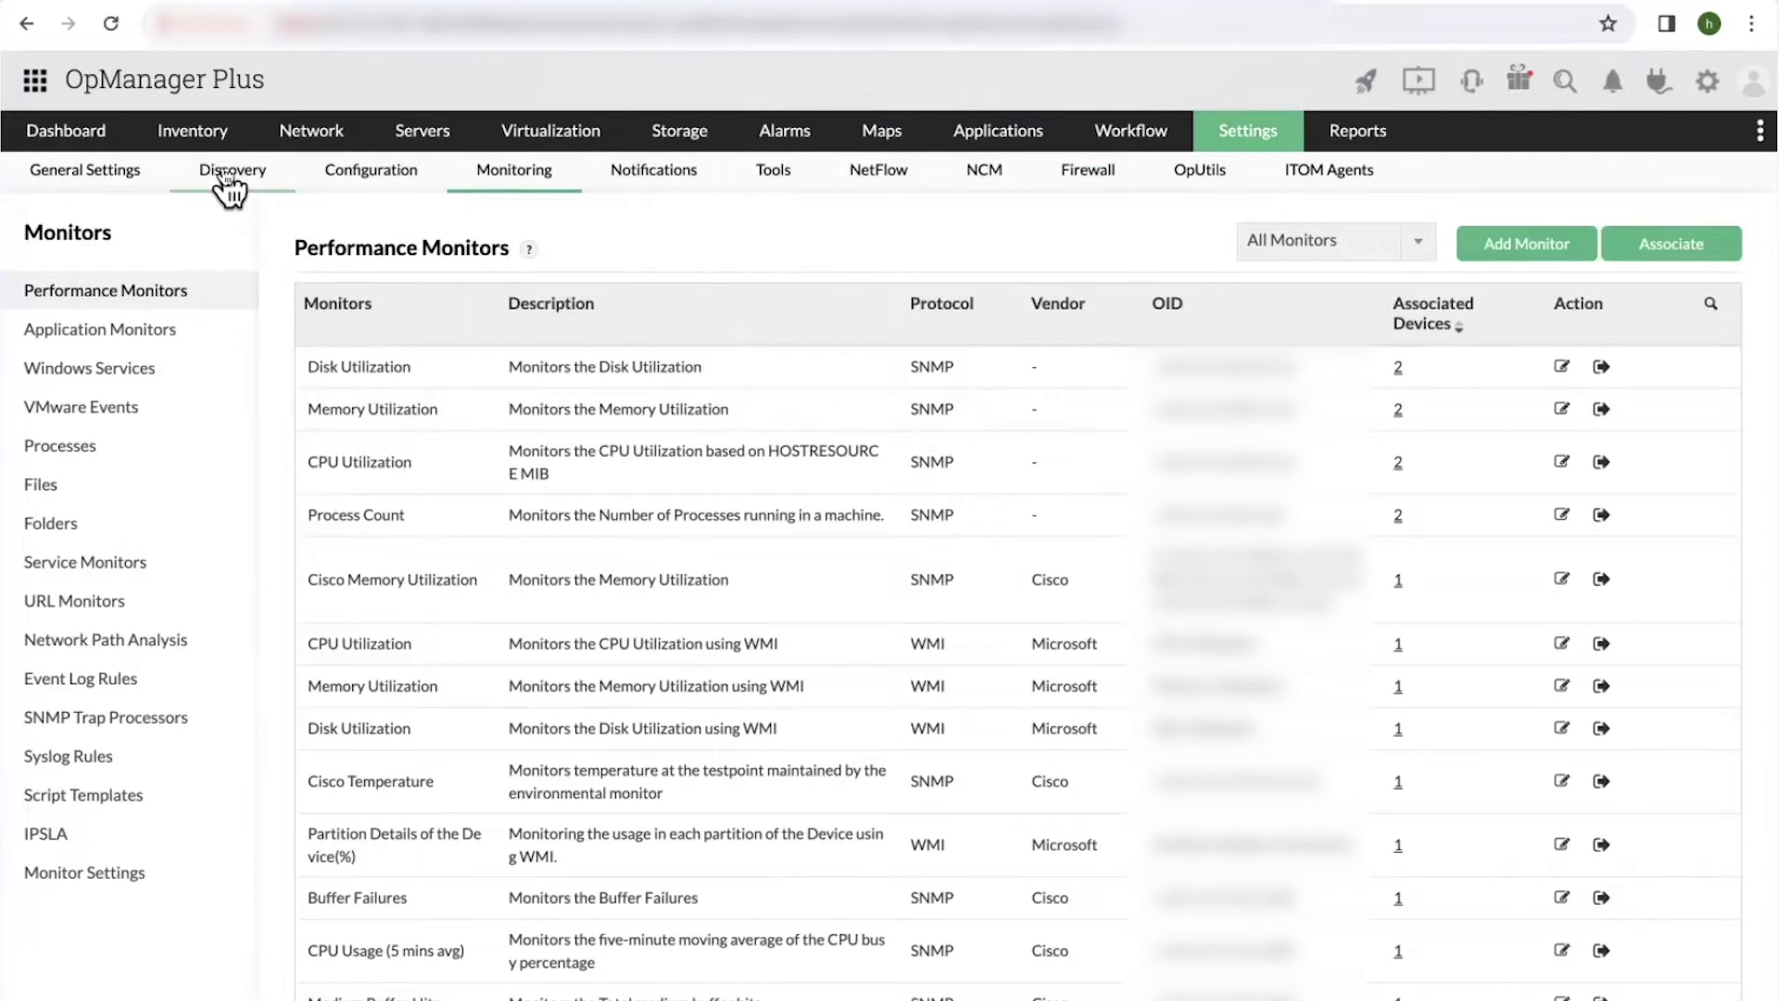
Open the Opmee-test device's monitors from the inventory and browse the performance monitors available to add, without adding any.
click(197, 134)
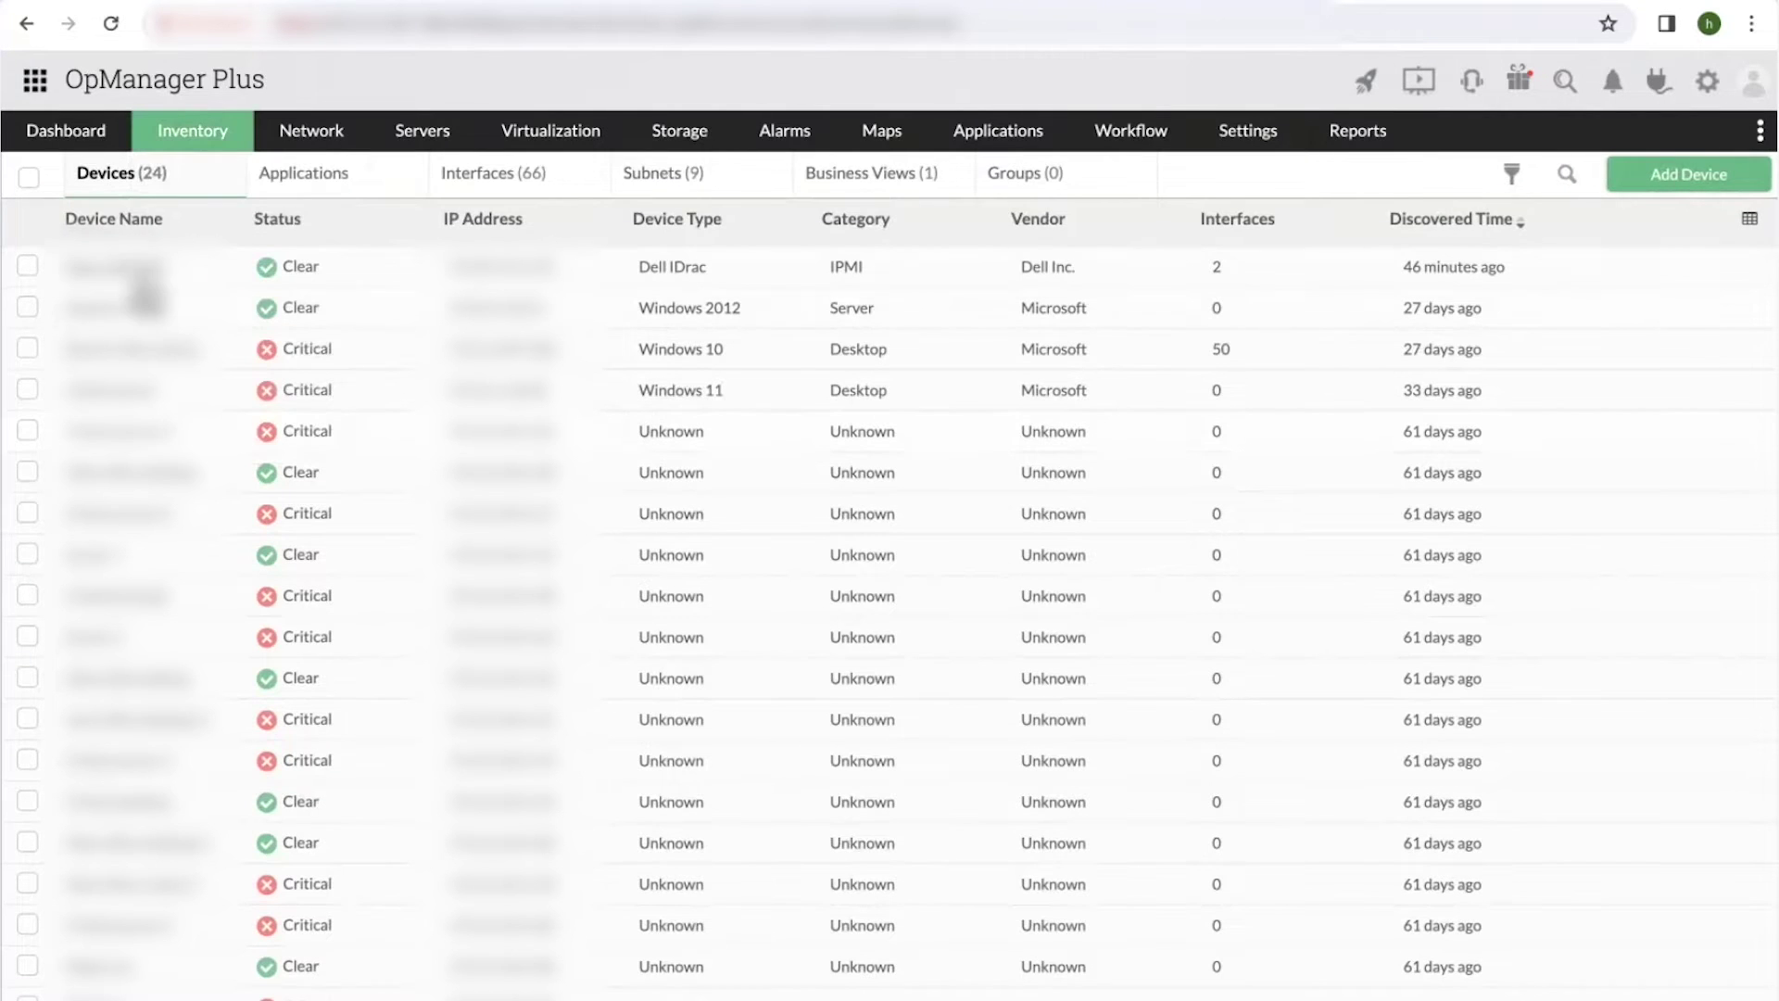
click(135, 311)
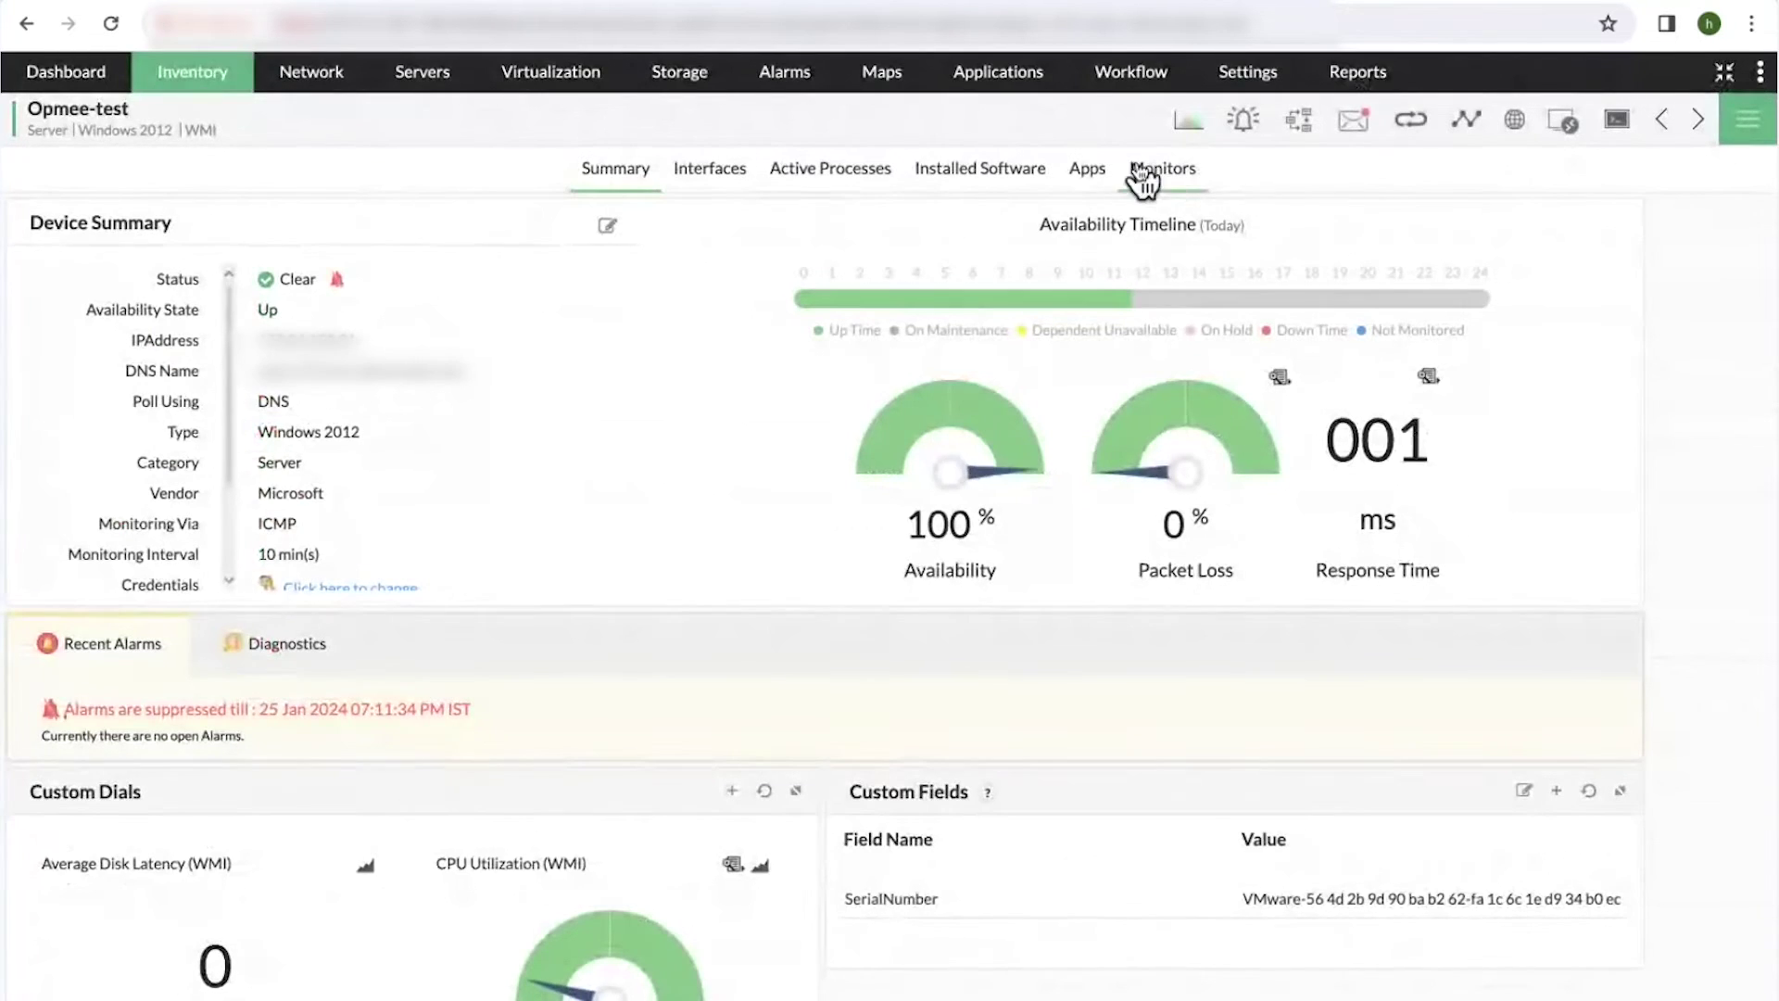
click(1143, 176)
click(1612, 283)
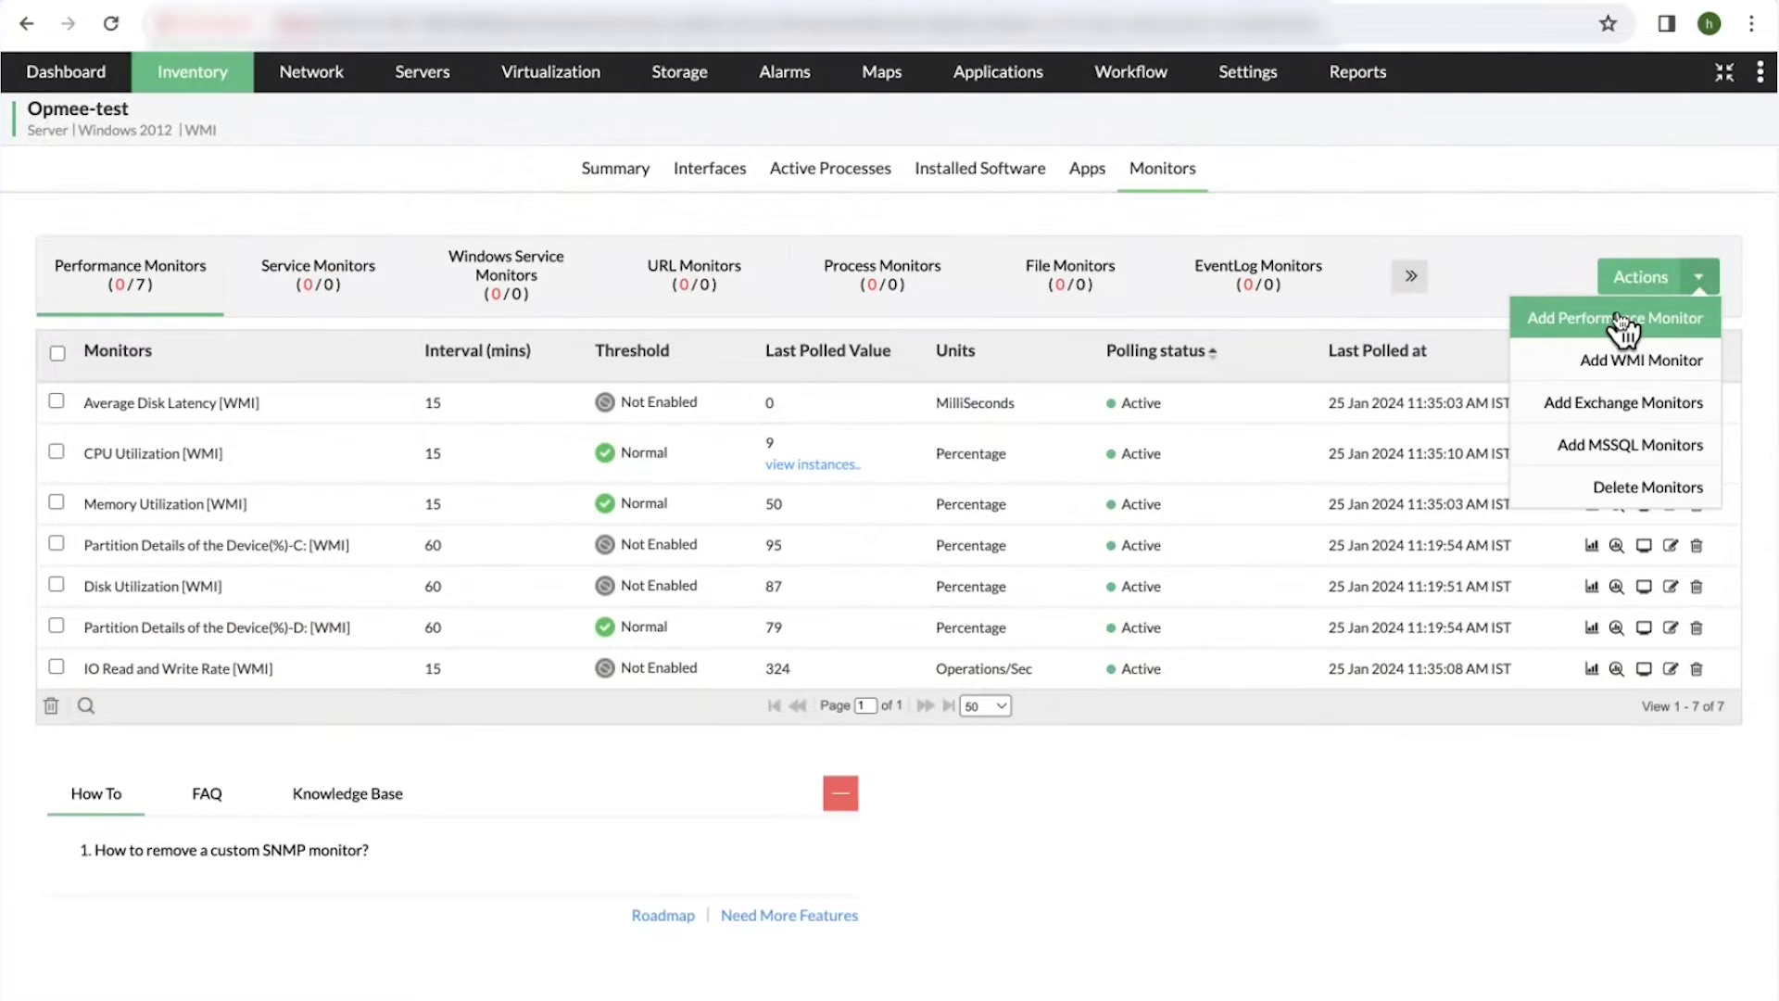
click(1622, 323)
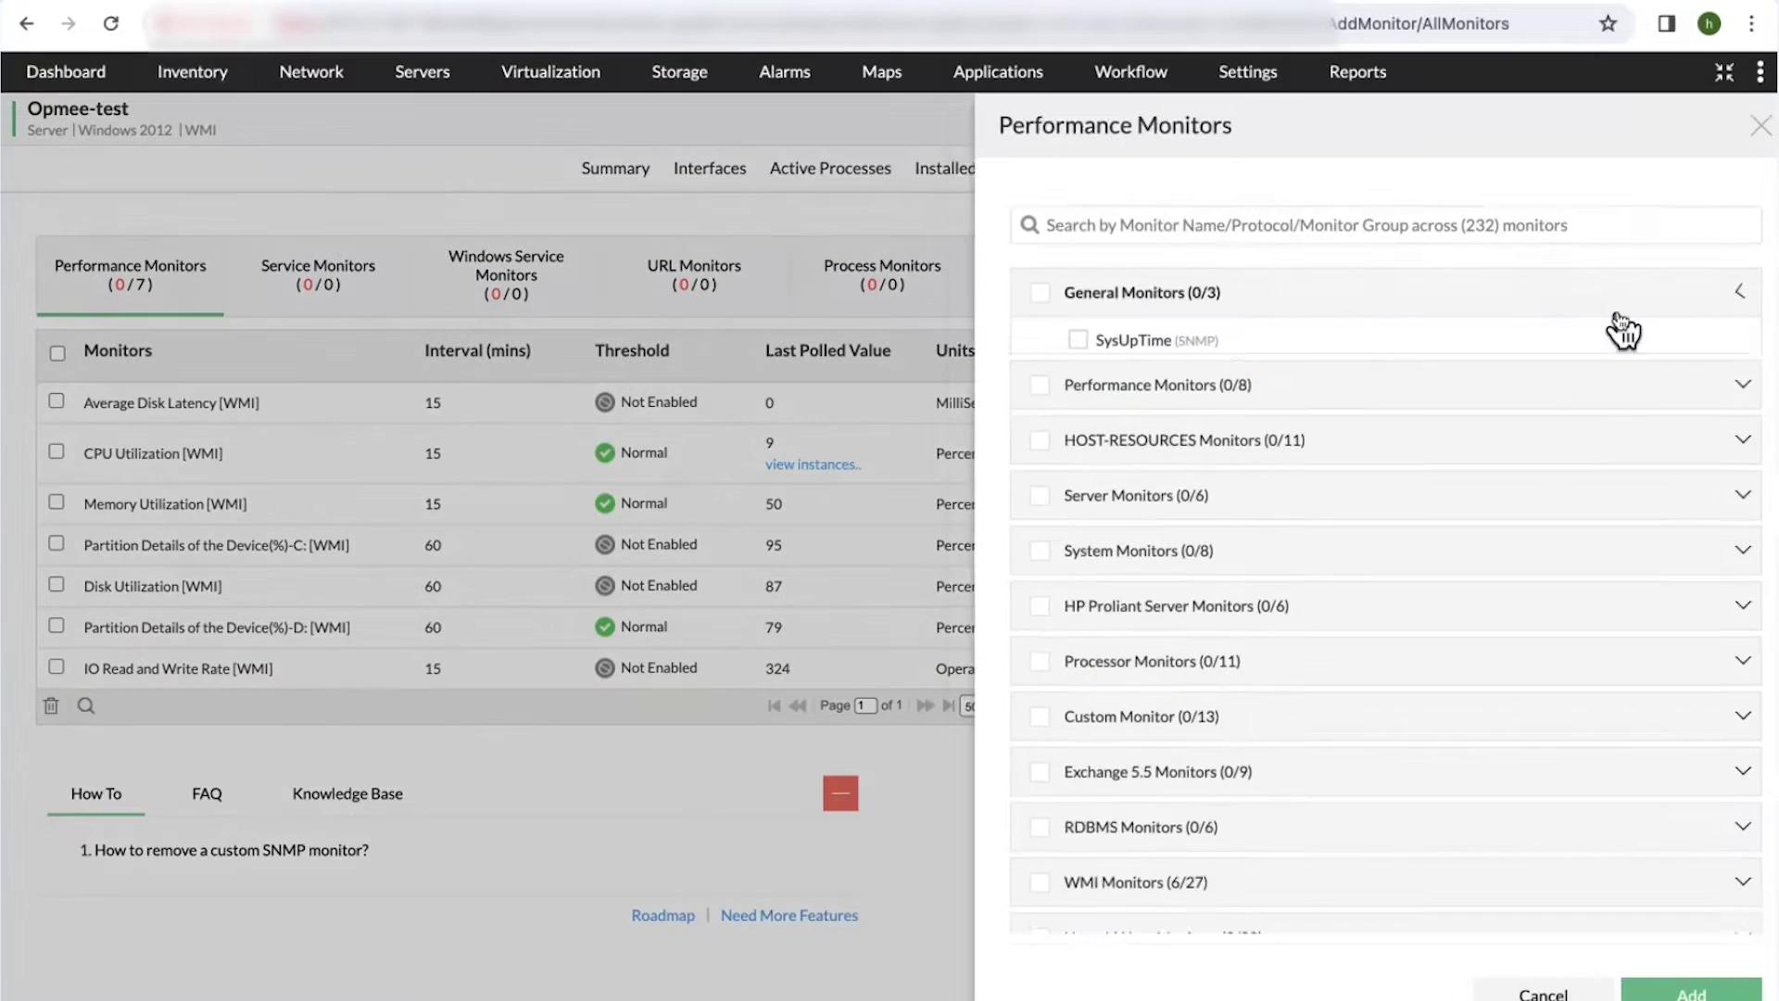
scroll(1084, 380, down, 1)
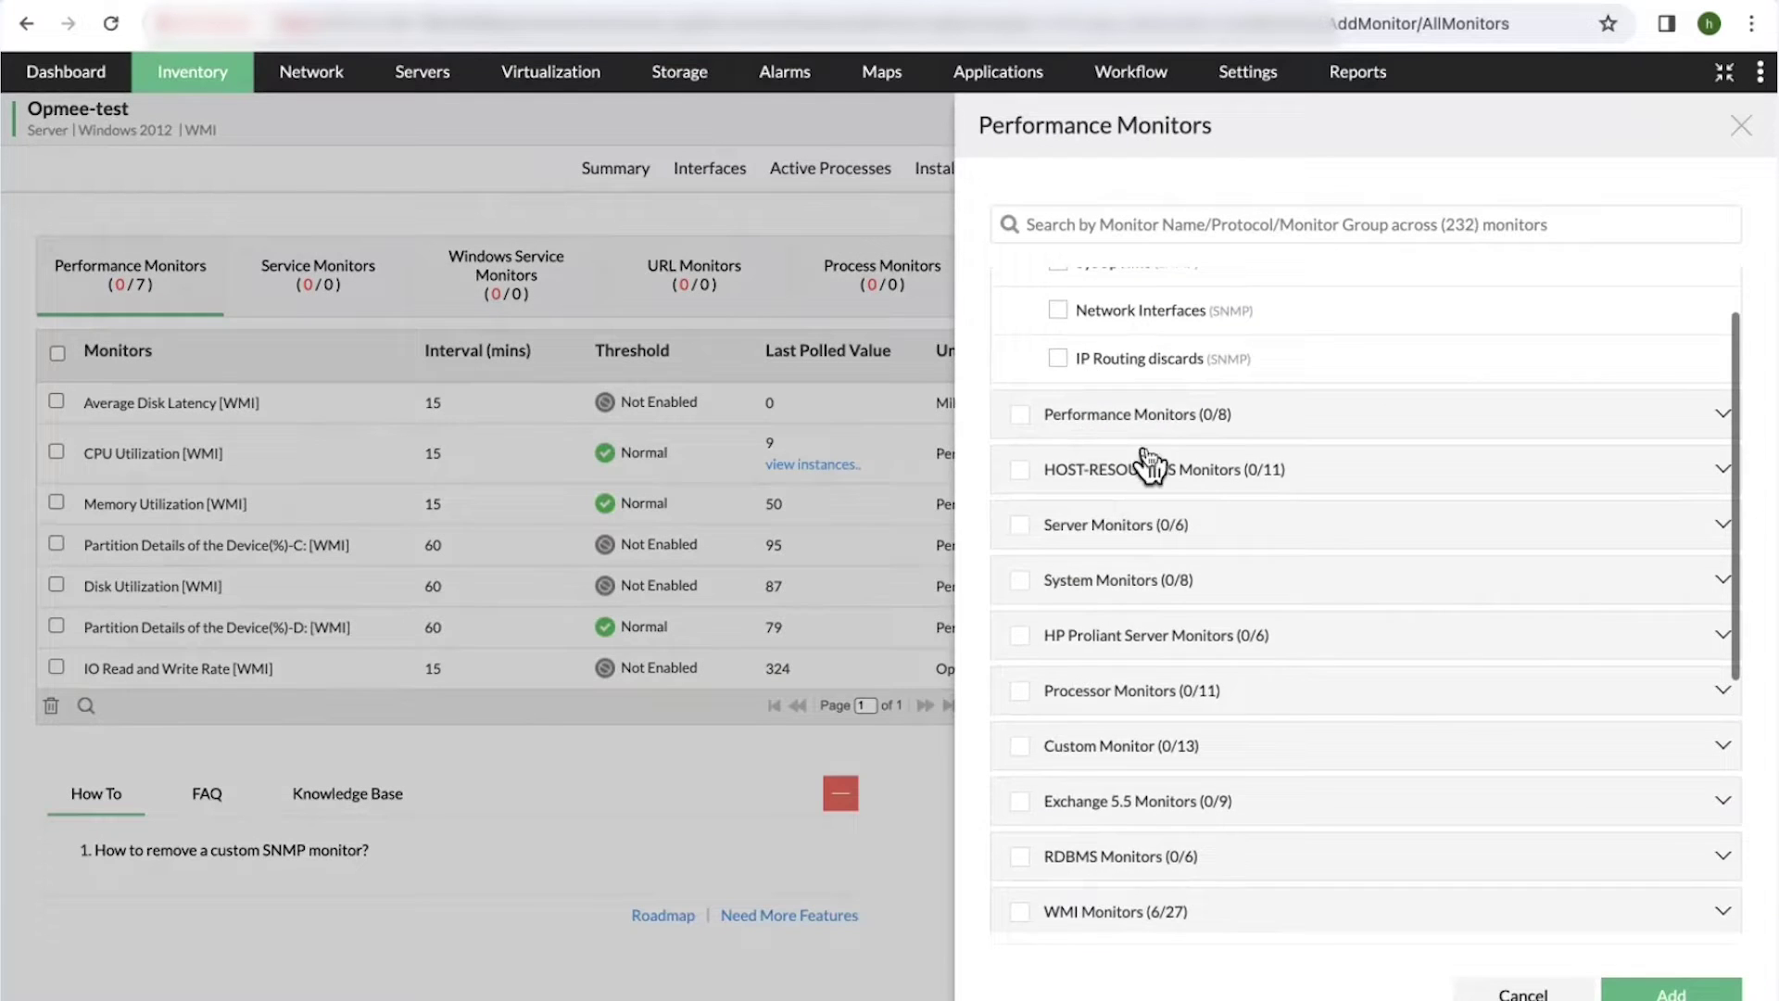
scroll(1152, 465, down, 5)
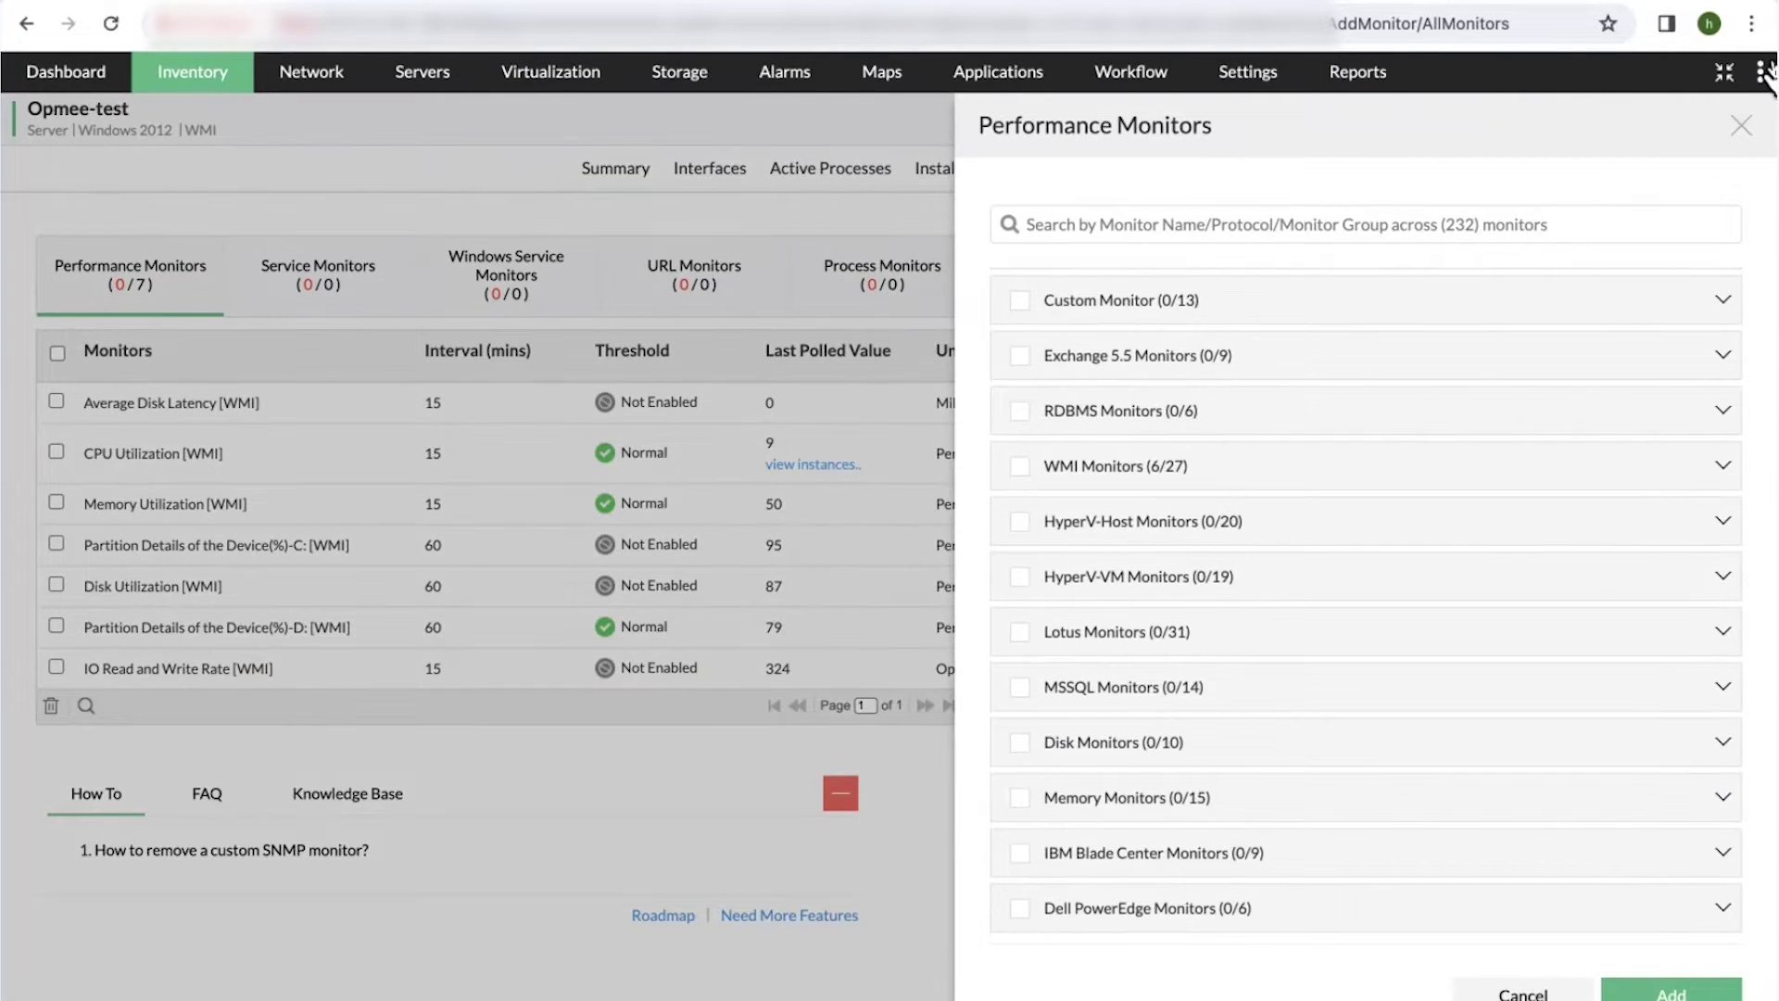
click(1741, 127)
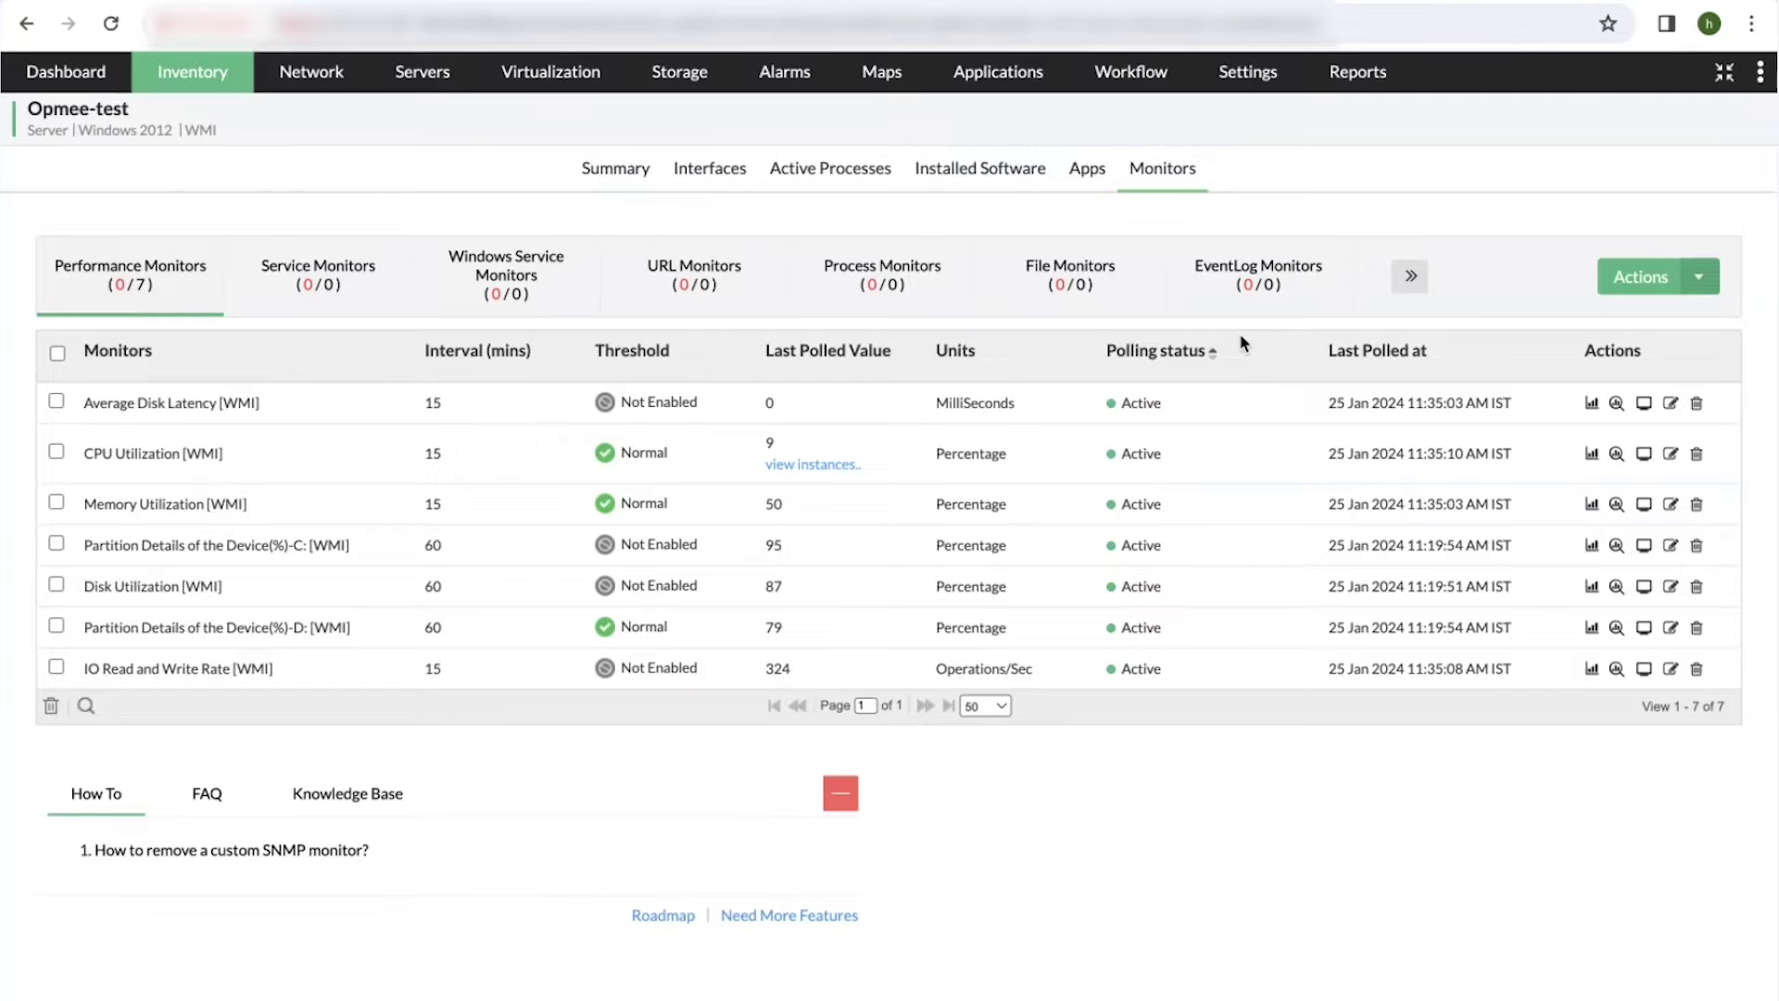
Look at the global monitoring settings, and return to the Opmee-test device's summary through the inventory.
click(1249, 83)
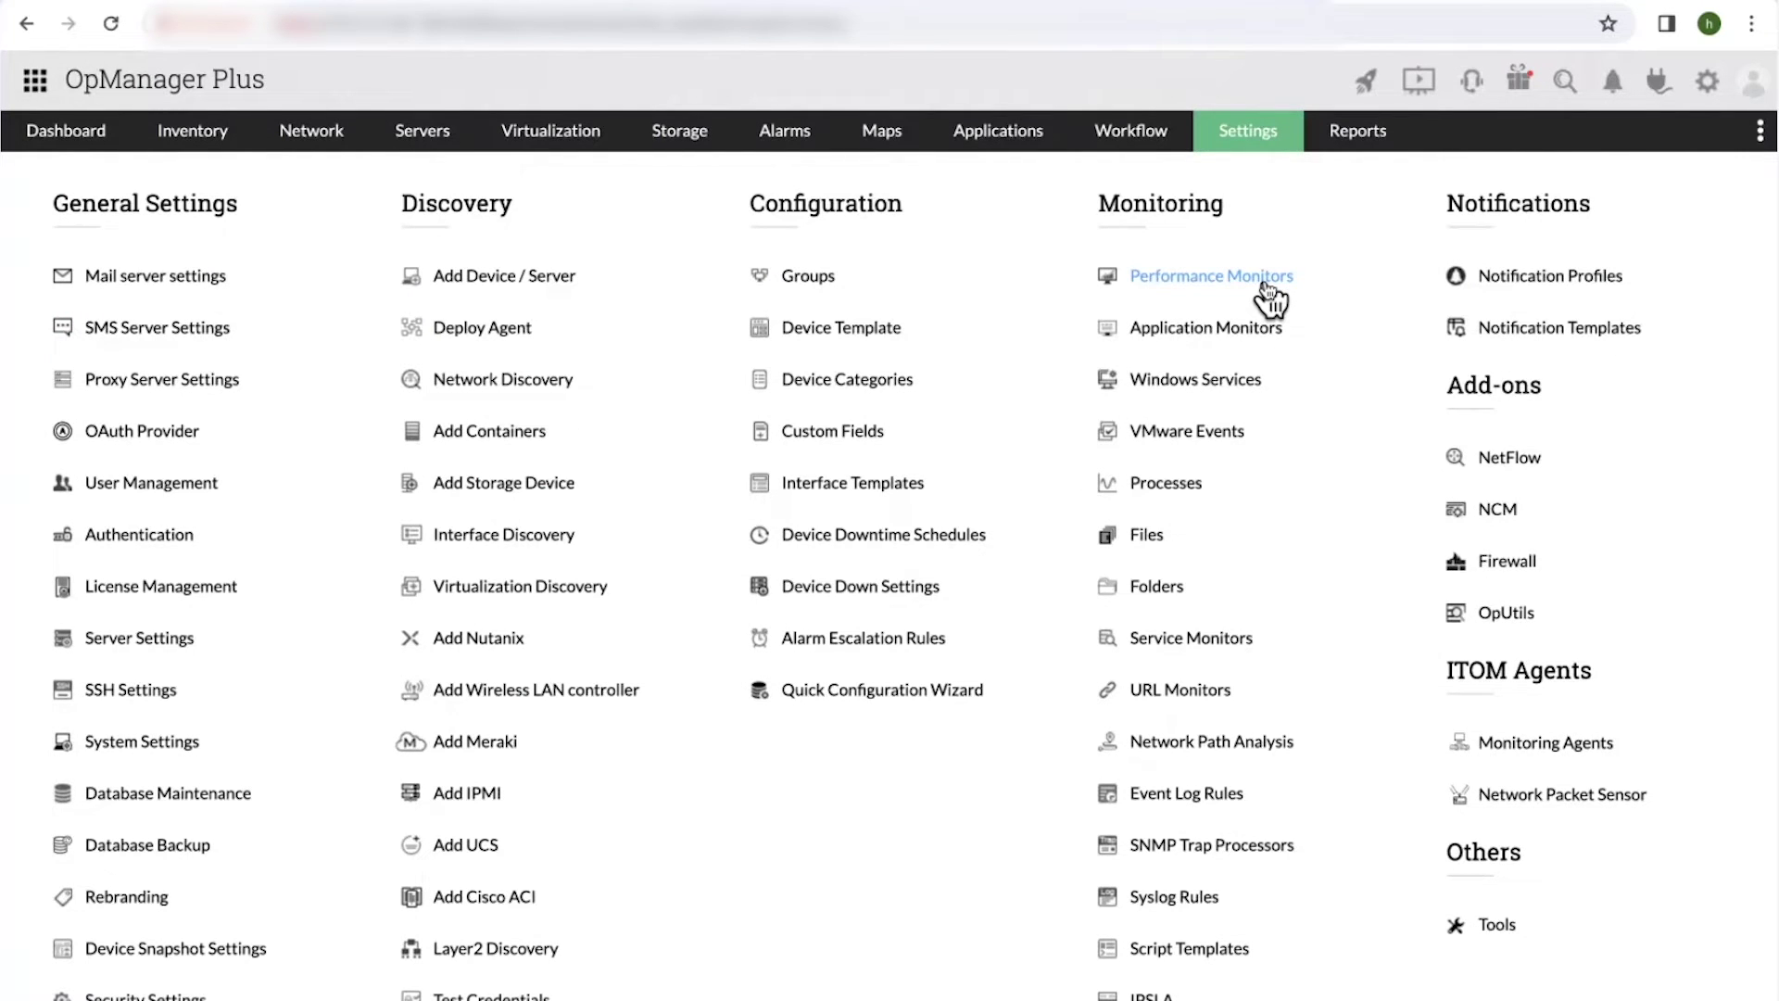
click(181, 148)
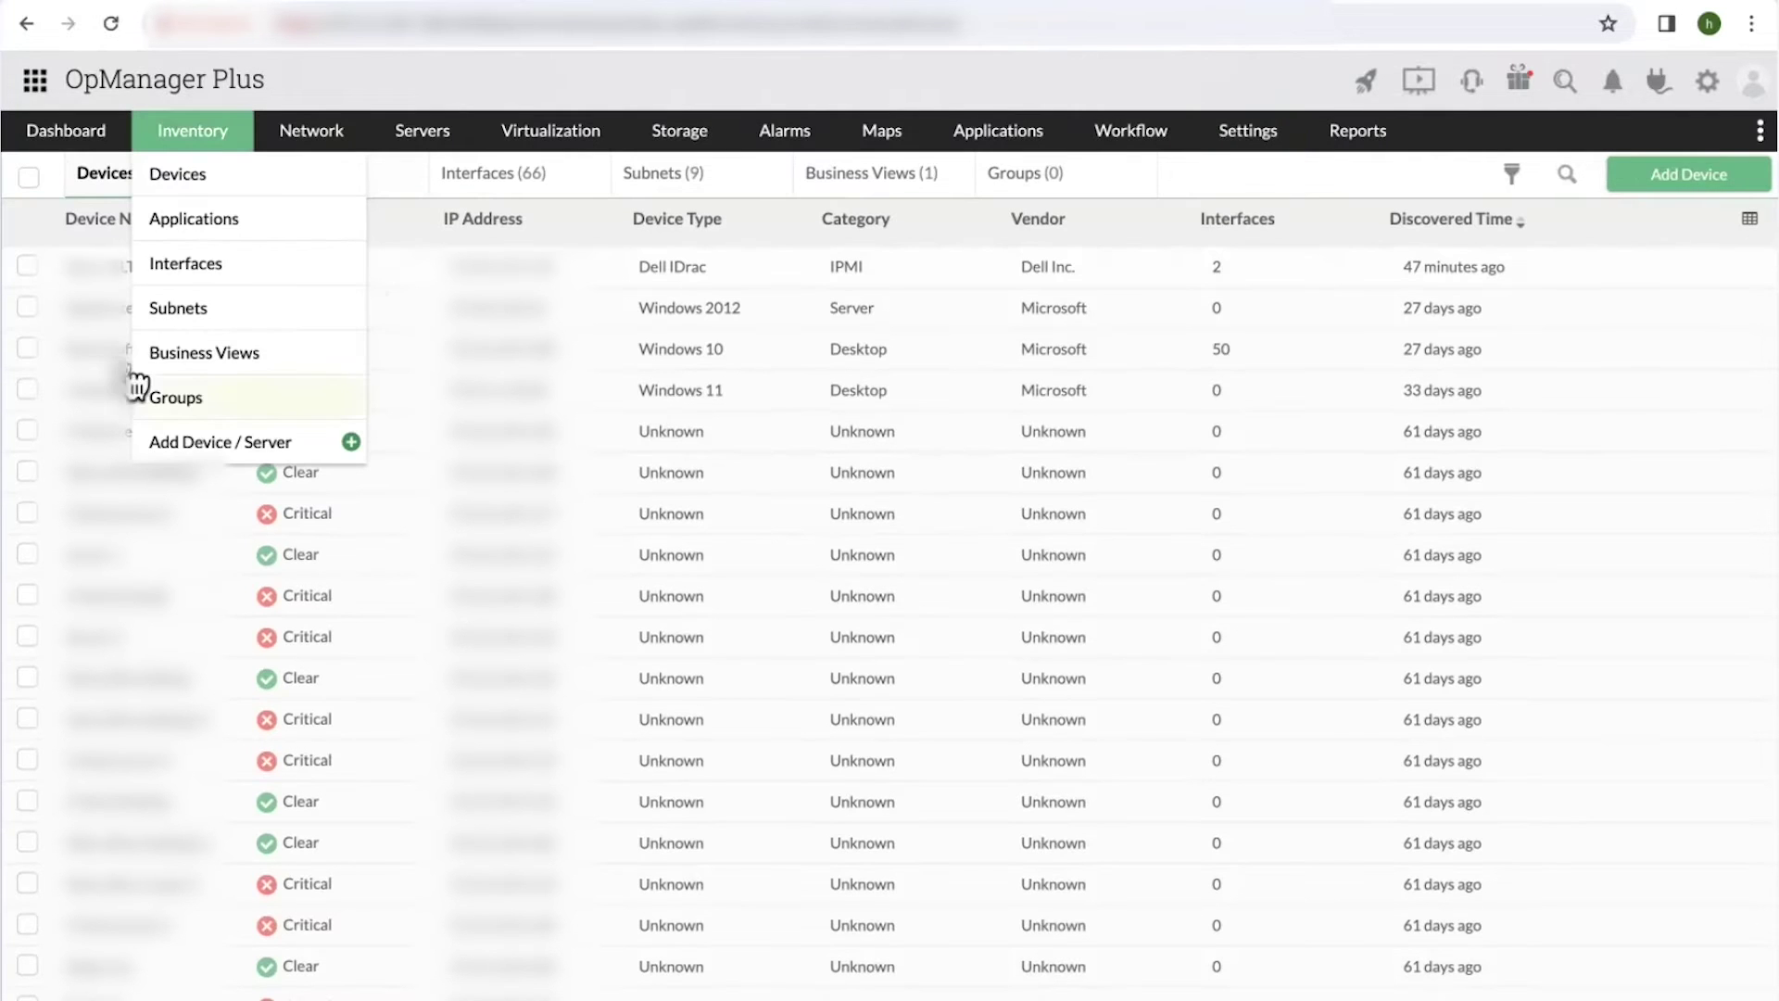
click(107, 310)
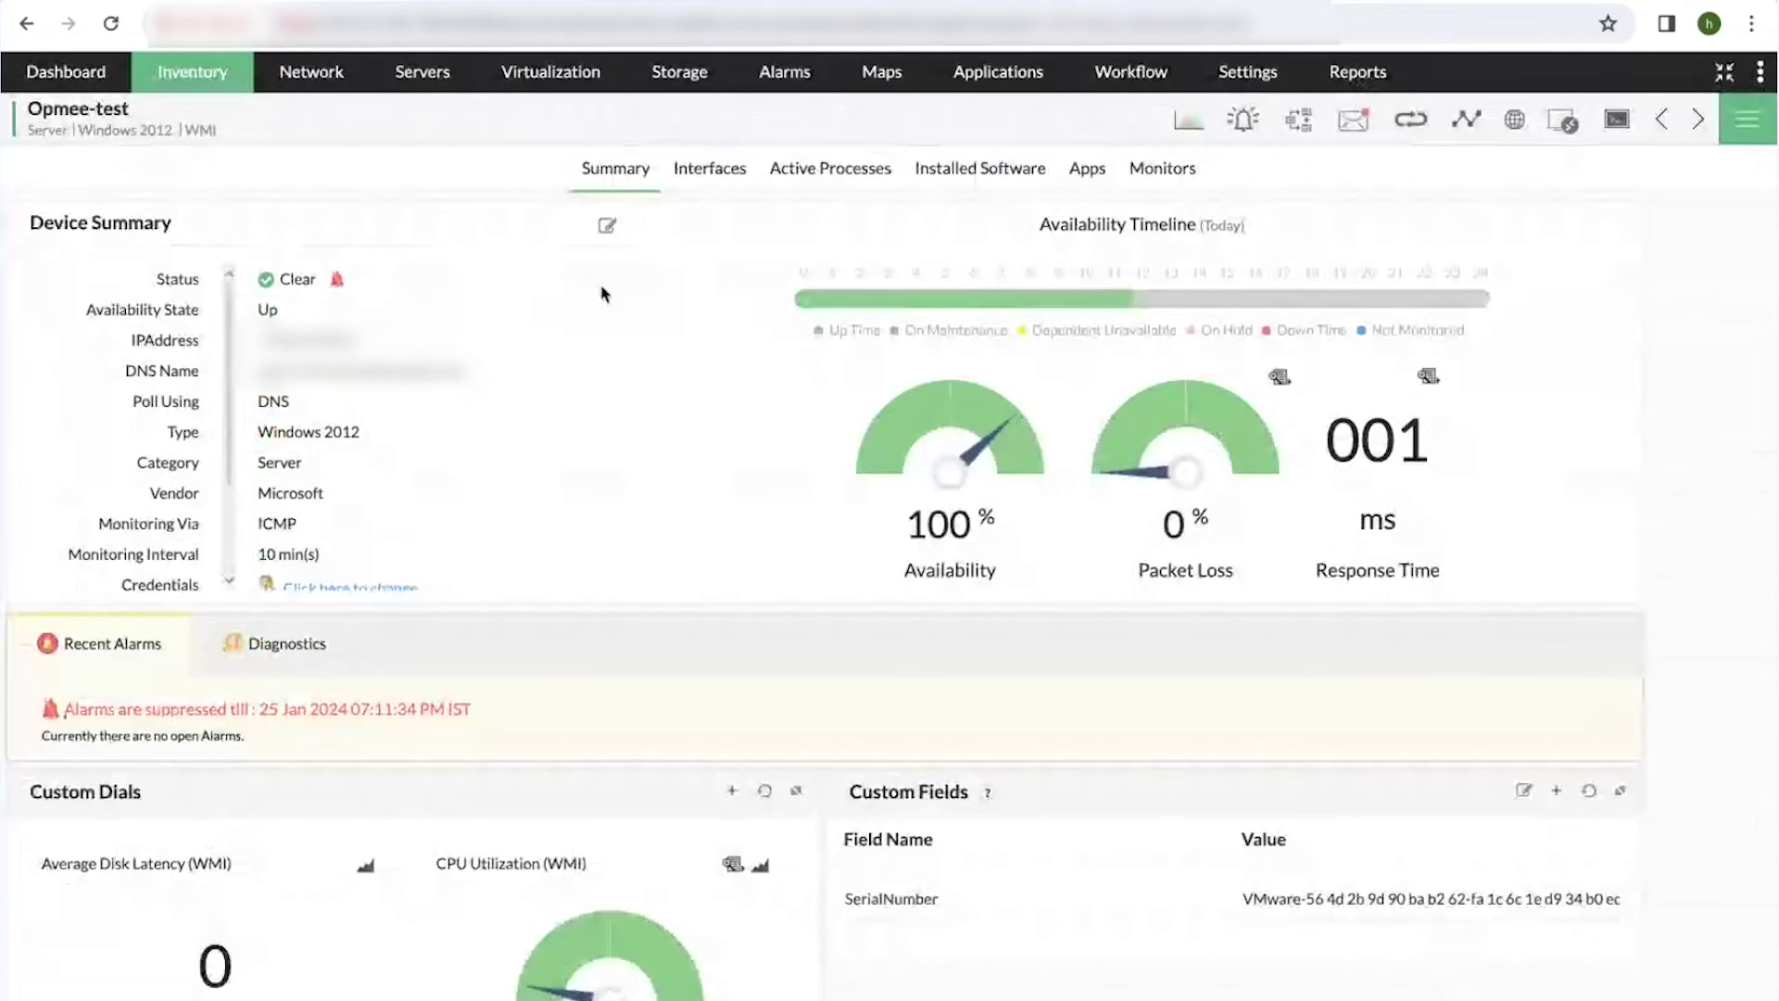
Open the Opmee-test device's monitors and look over its performance monitors.
click(1154, 172)
mouse_move(1380, 287)
click(1638, 278)
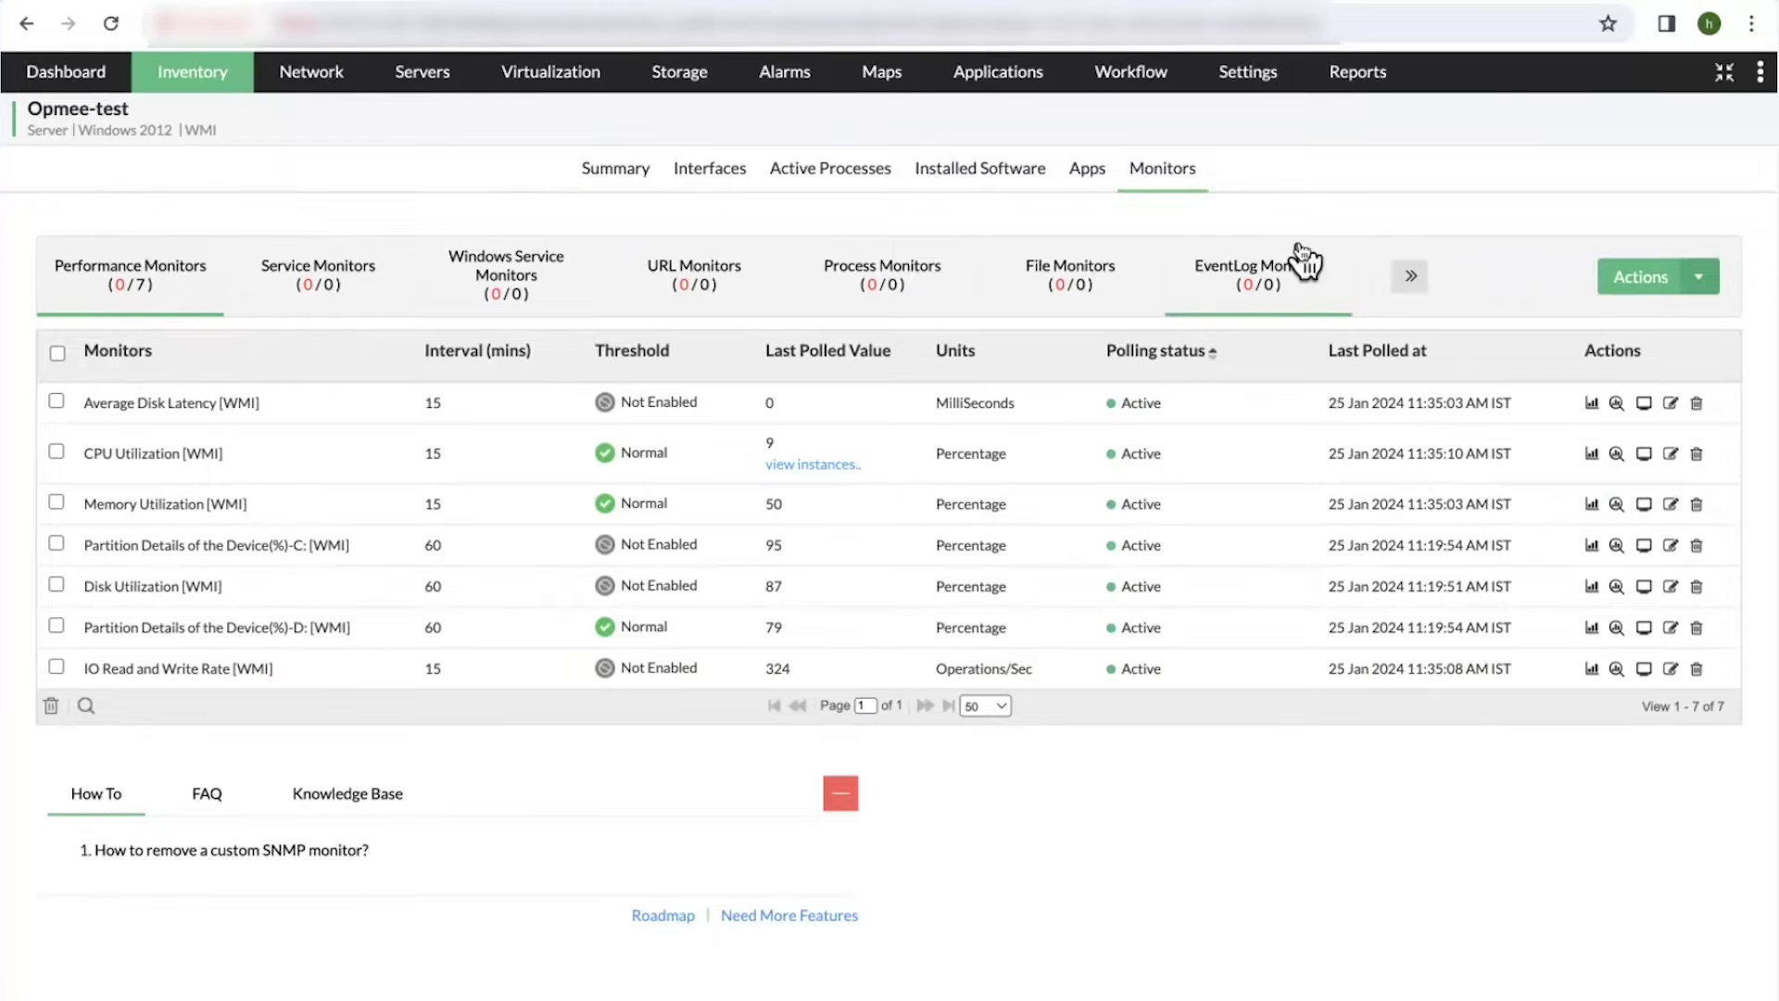
click(192, 111)
key(ctrl+Up)
click(789, 50)
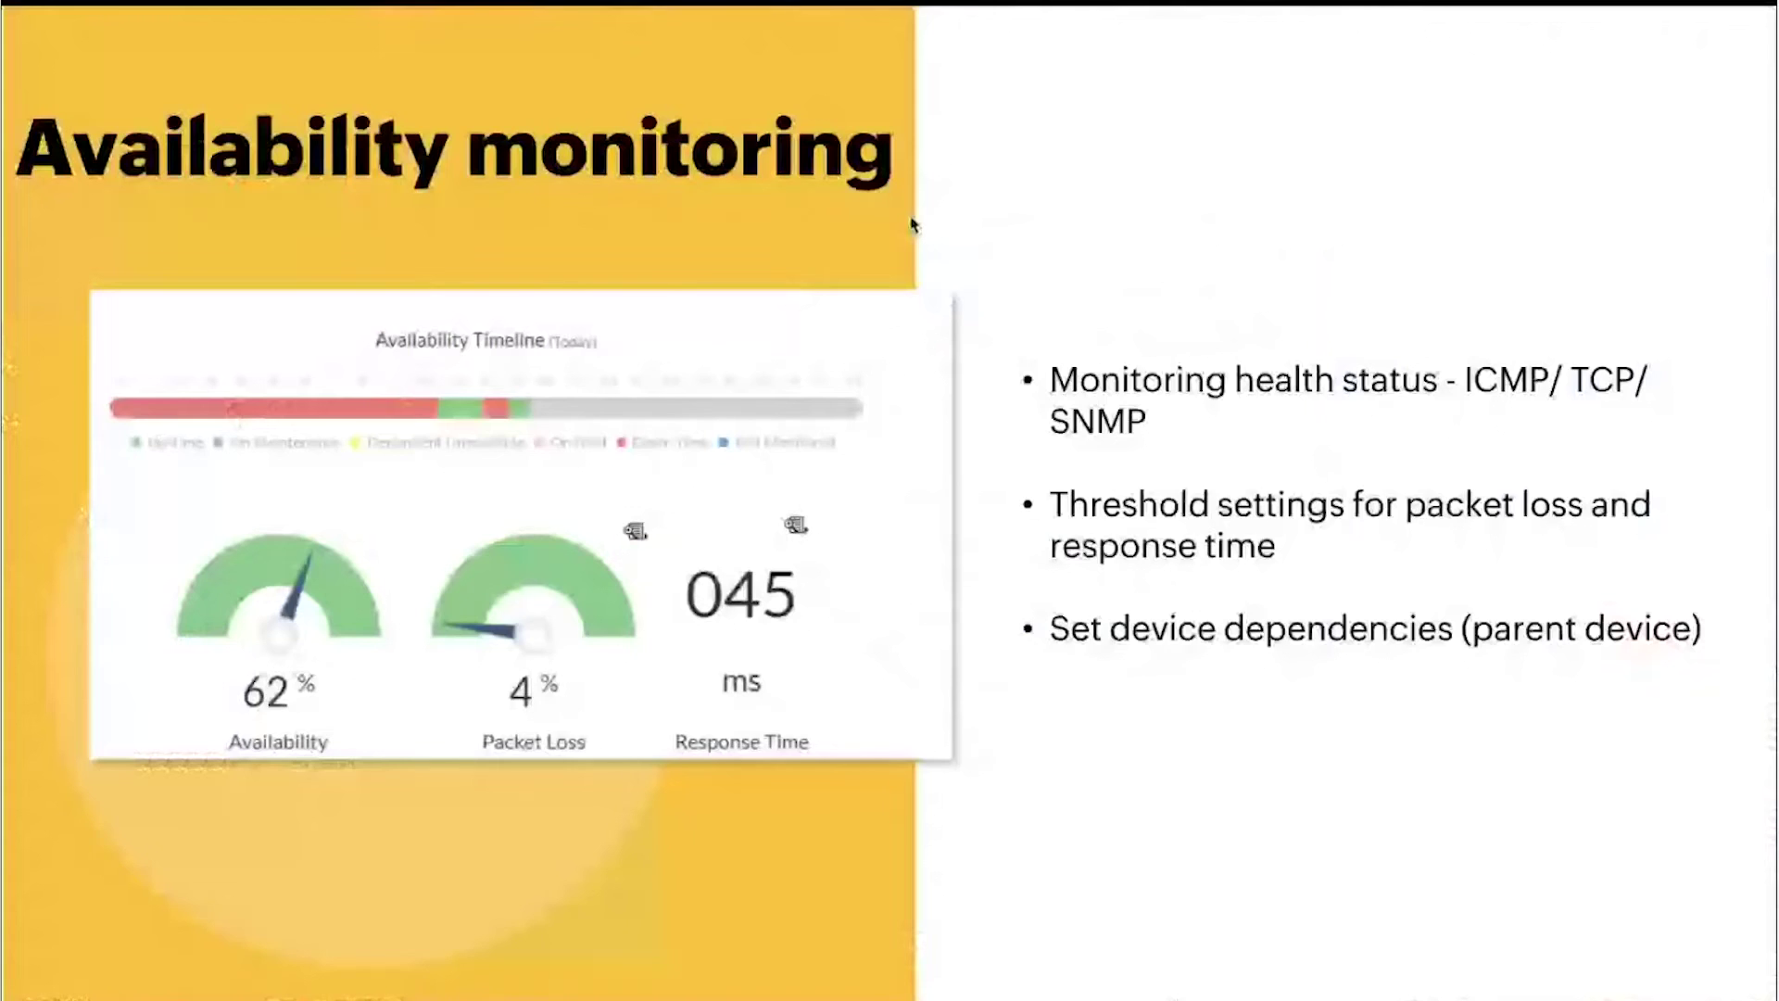
key(Right)
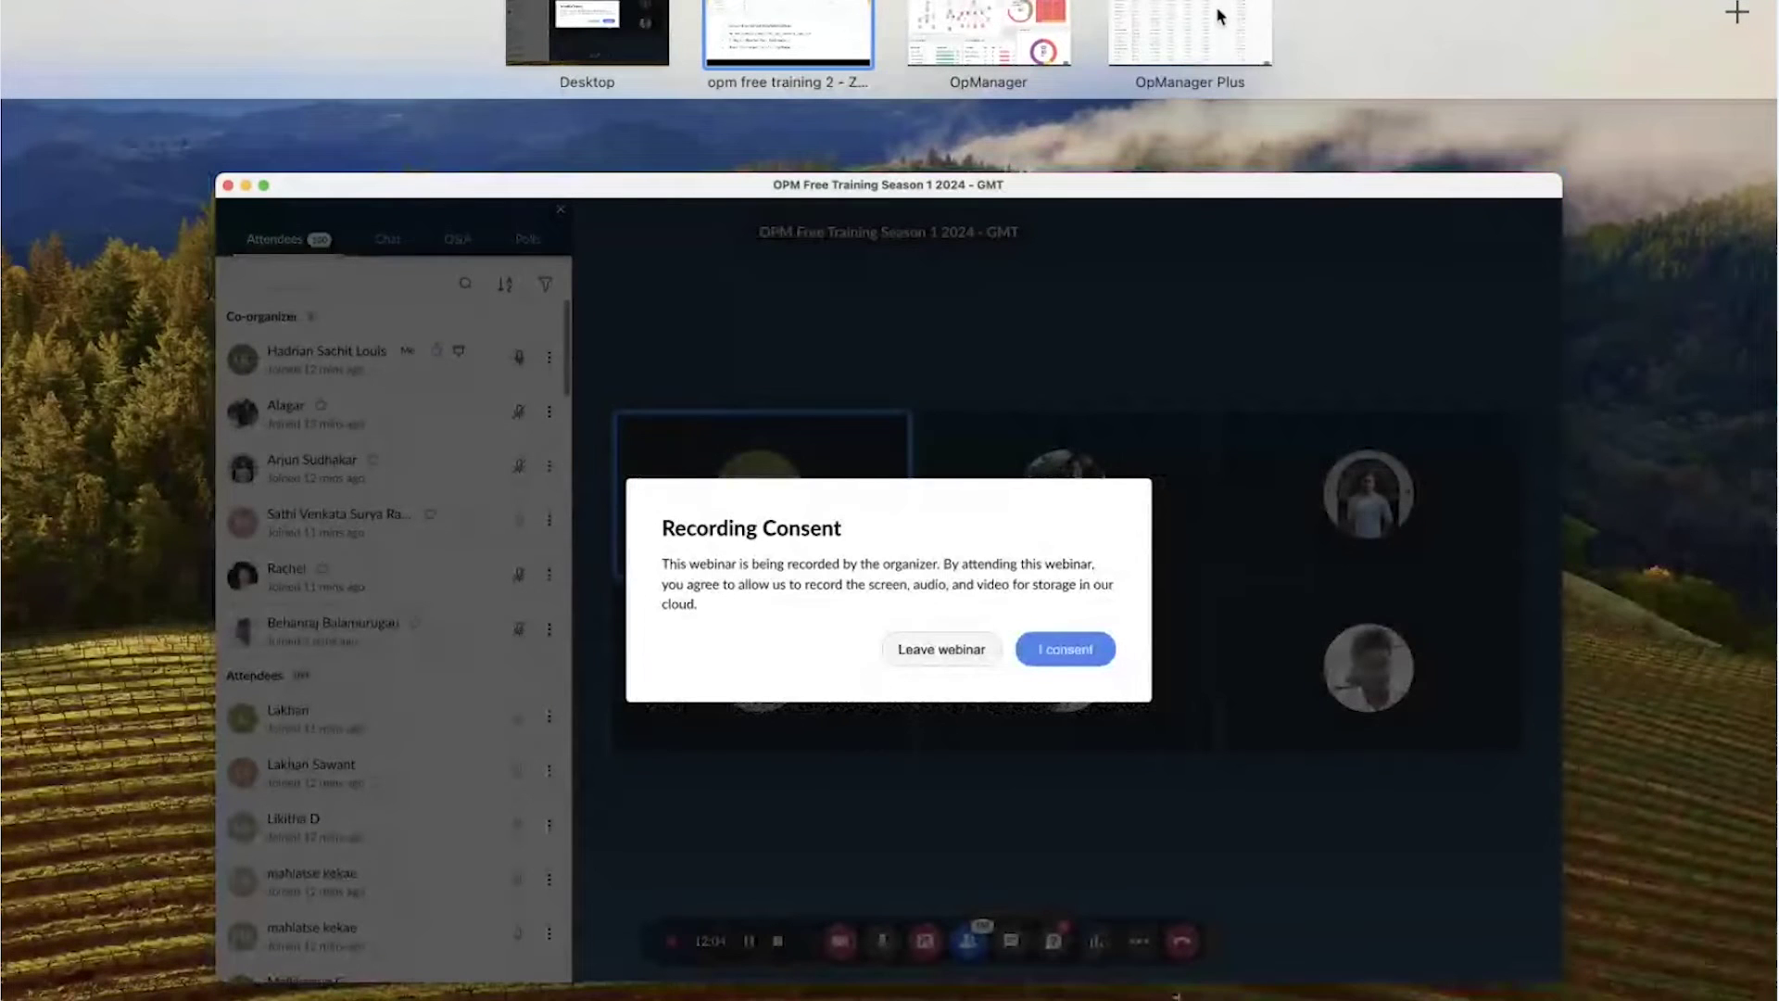
Switch to OpManager Plus and open the Processes page of the monitoring settings.
click(1216, 23)
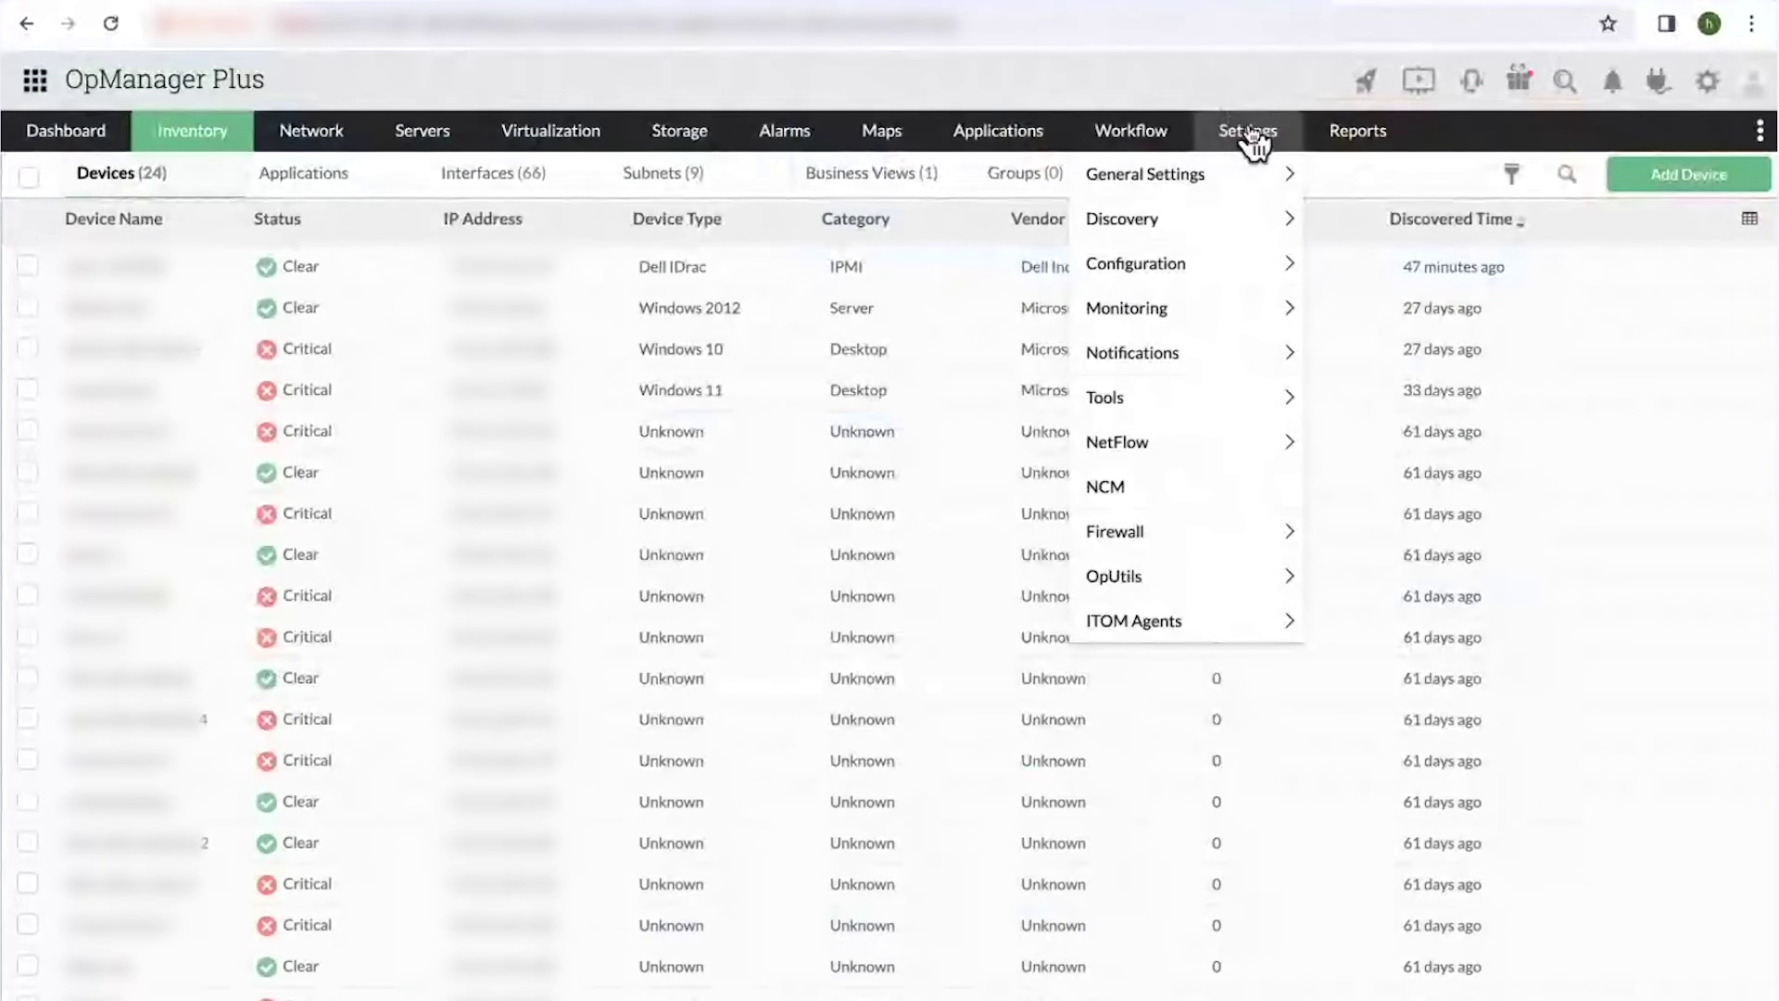
click(1253, 134)
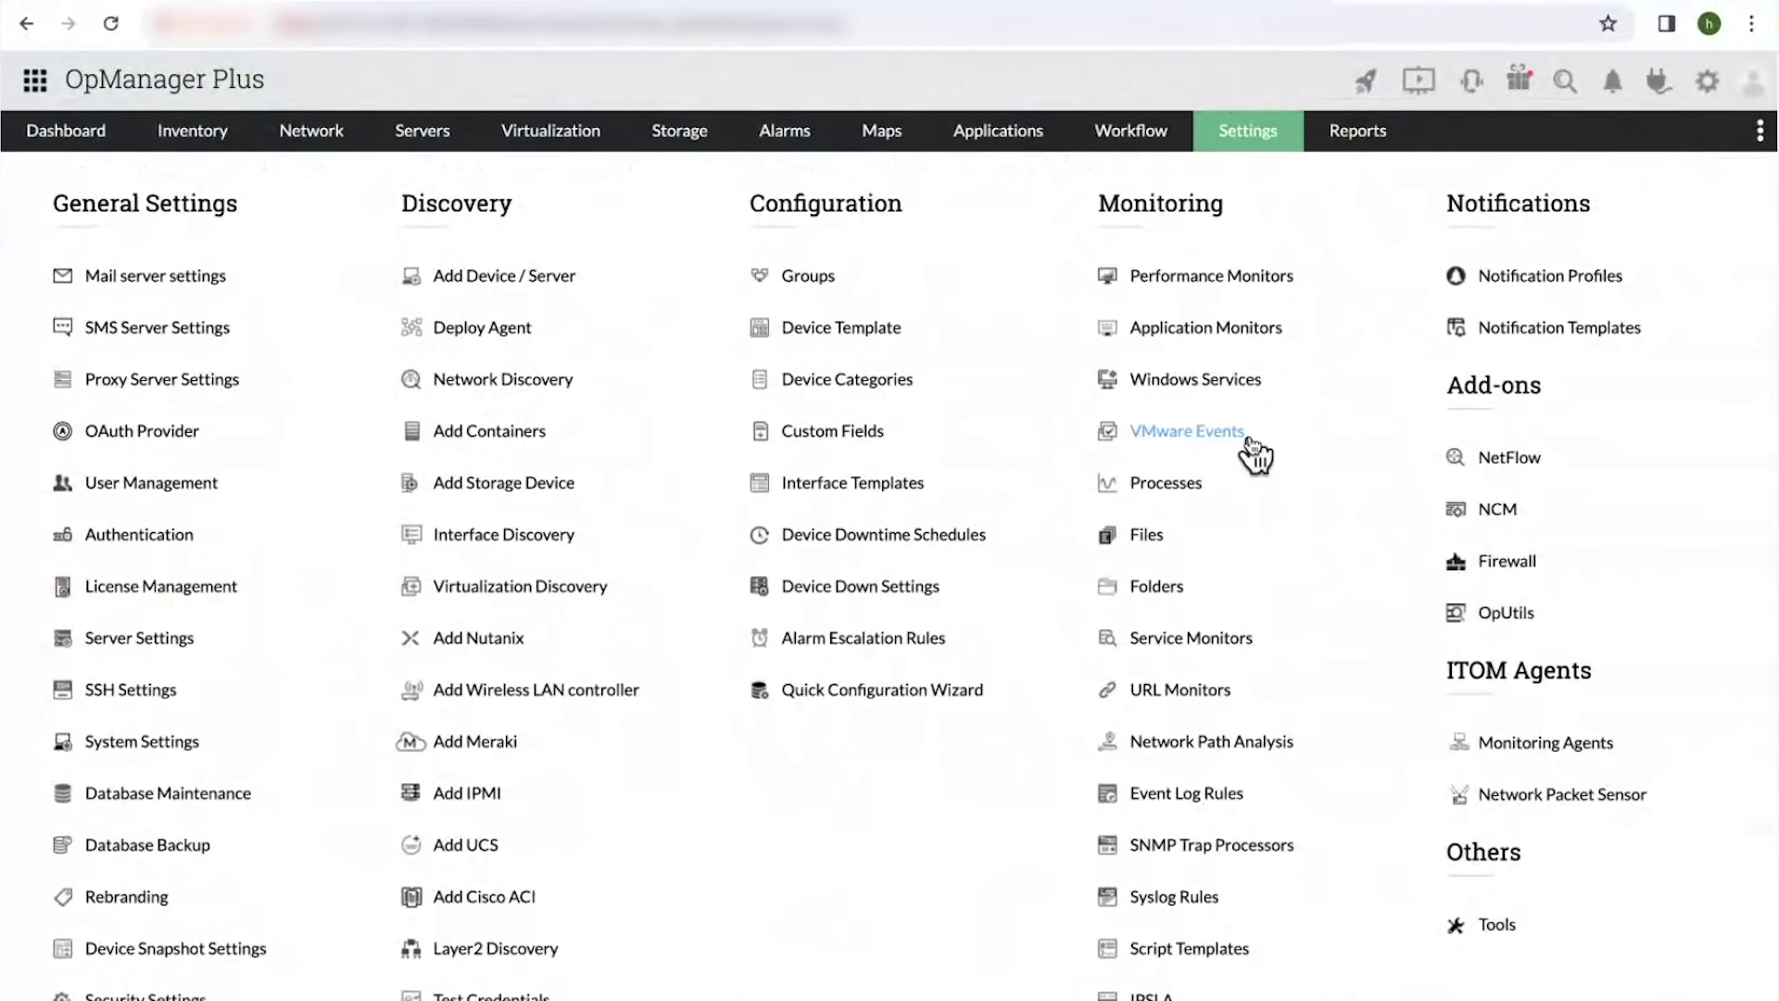
click(1179, 487)
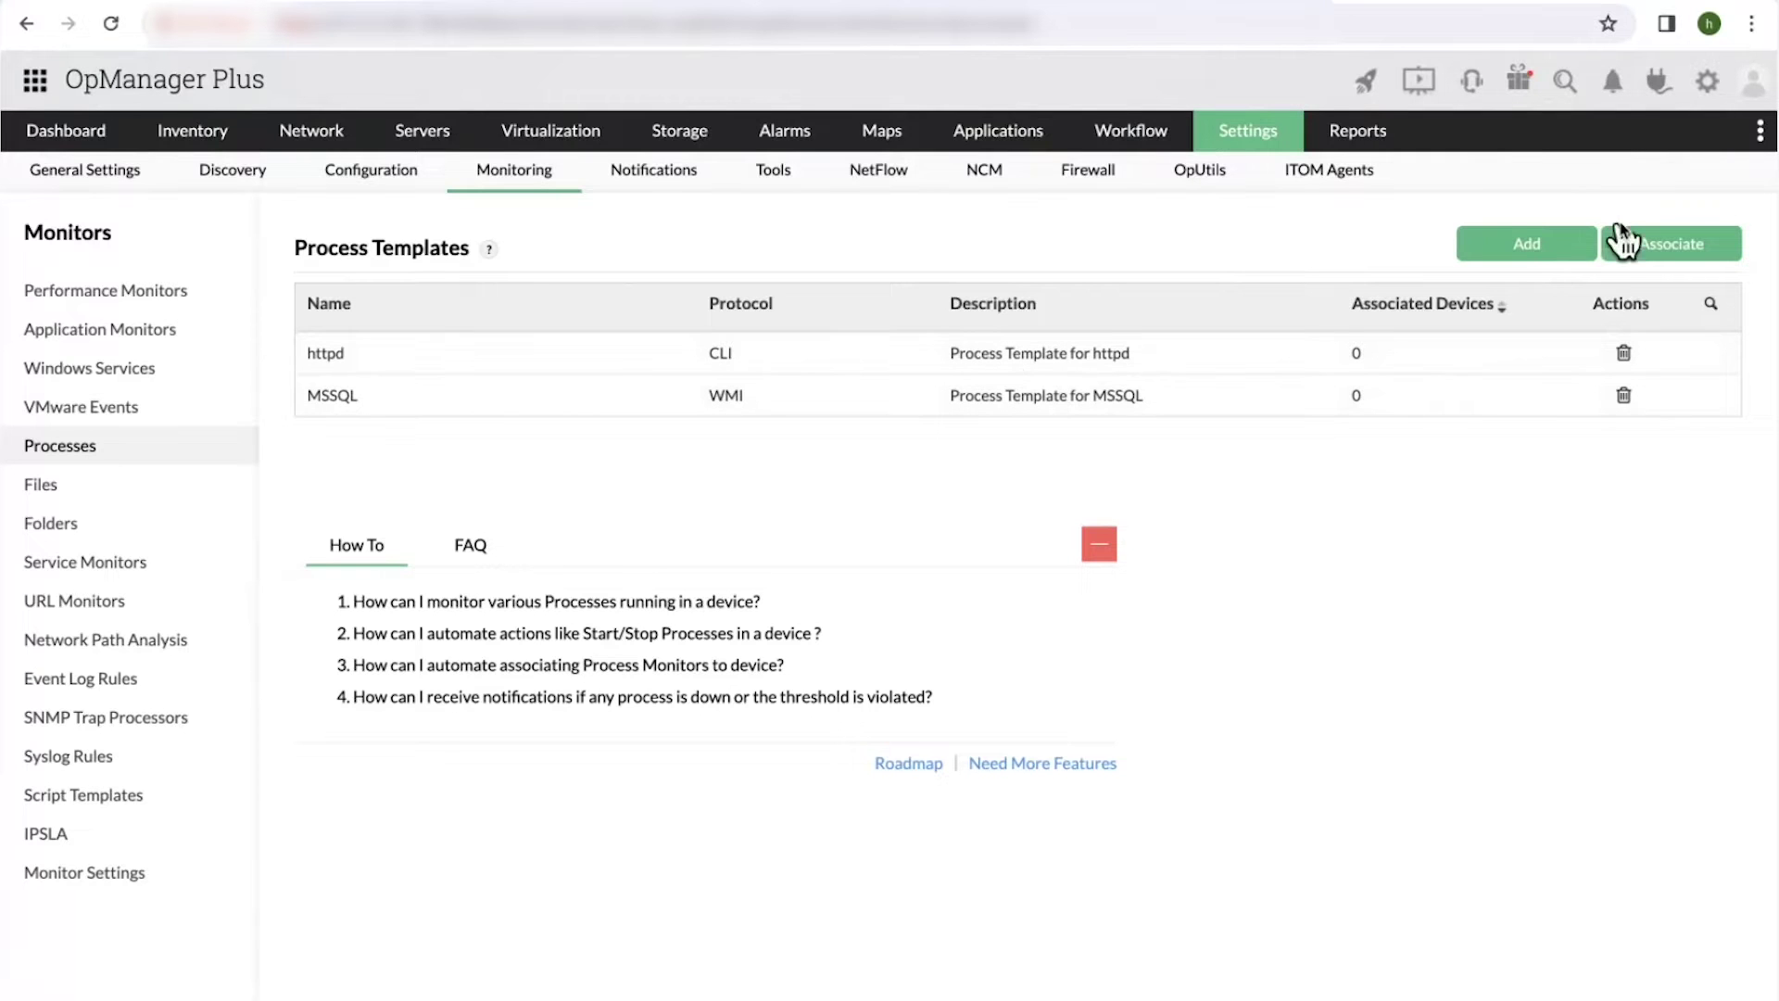
In a new process template, list the processes of the Opmee-test device using the WMI protocol and its associated credential.
click(1531, 246)
click(1236, 340)
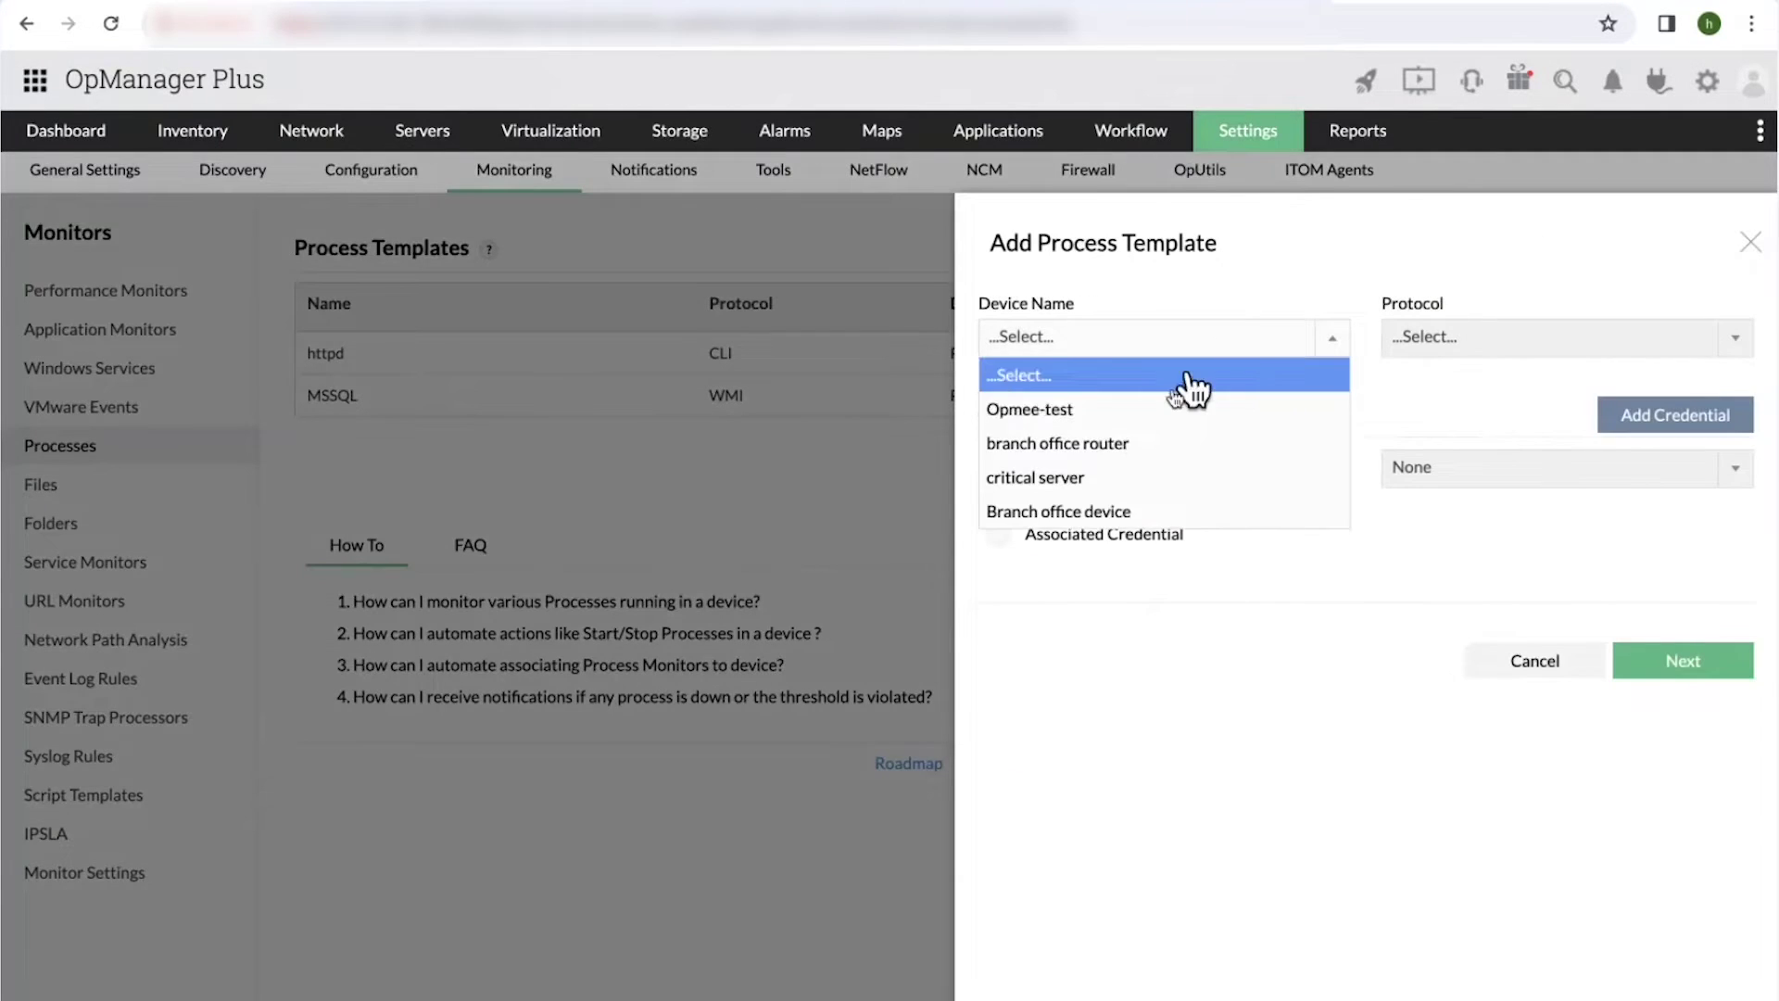
click(1123, 416)
click(1398, 341)
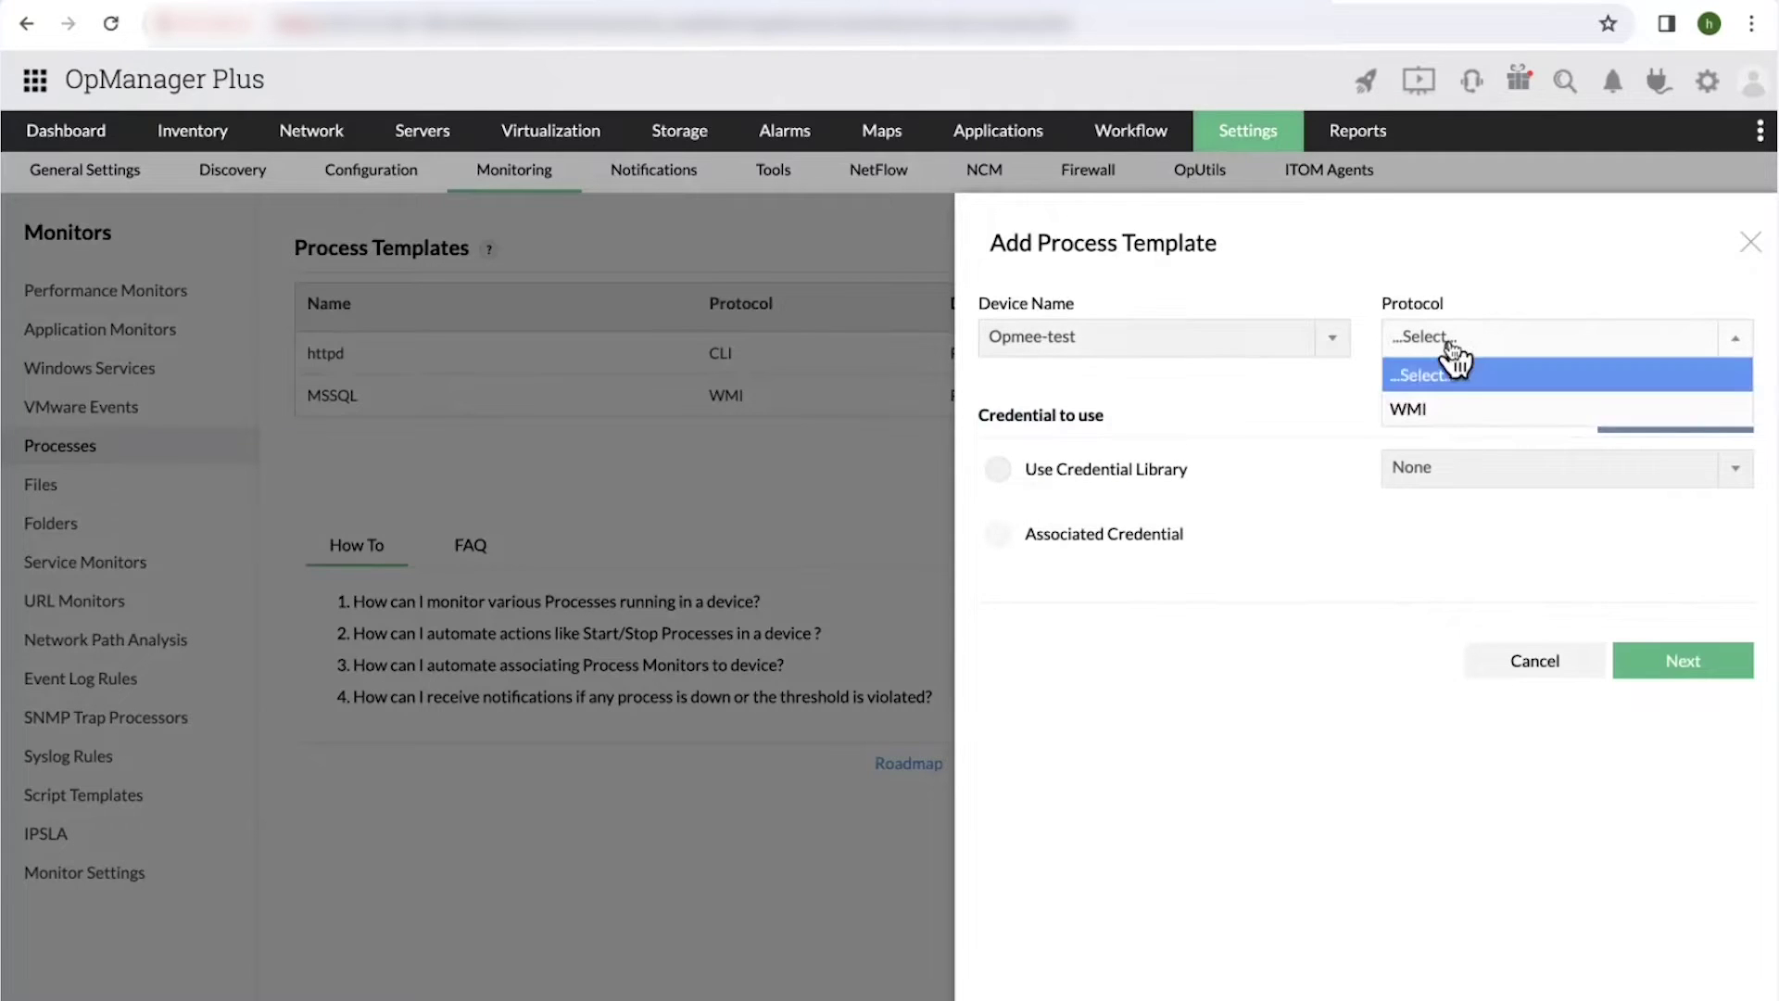
click(1444, 410)
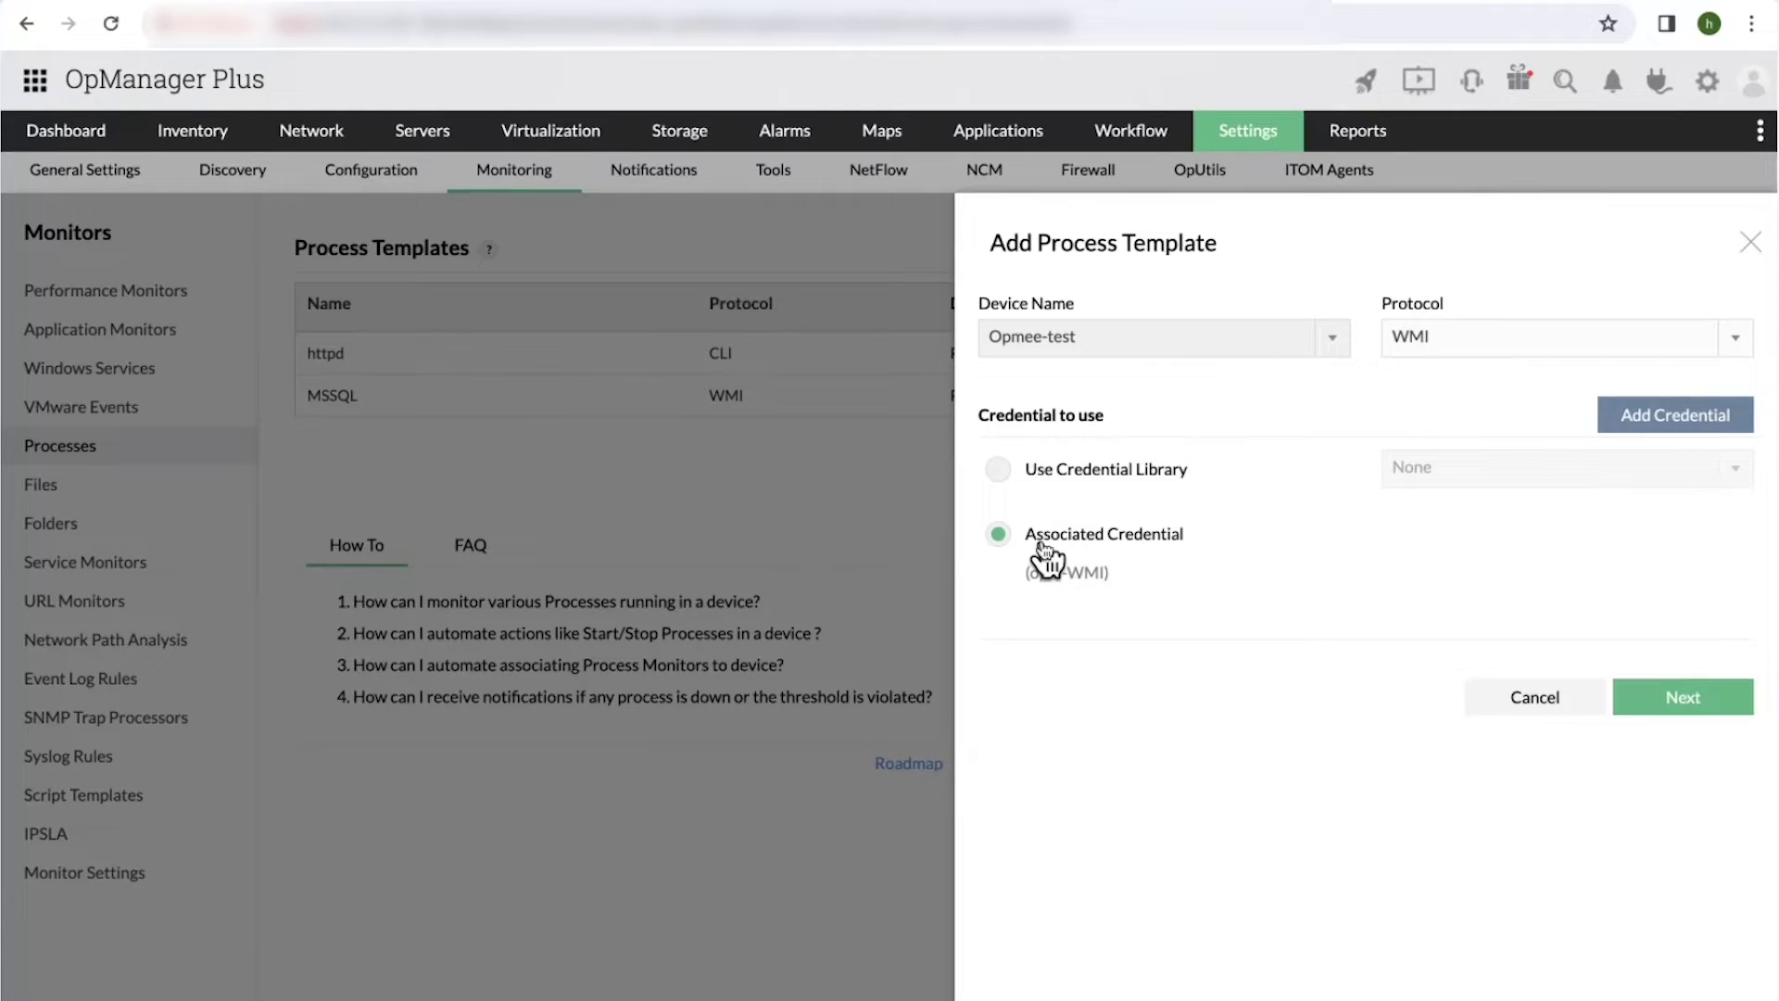
click(1679, 712)
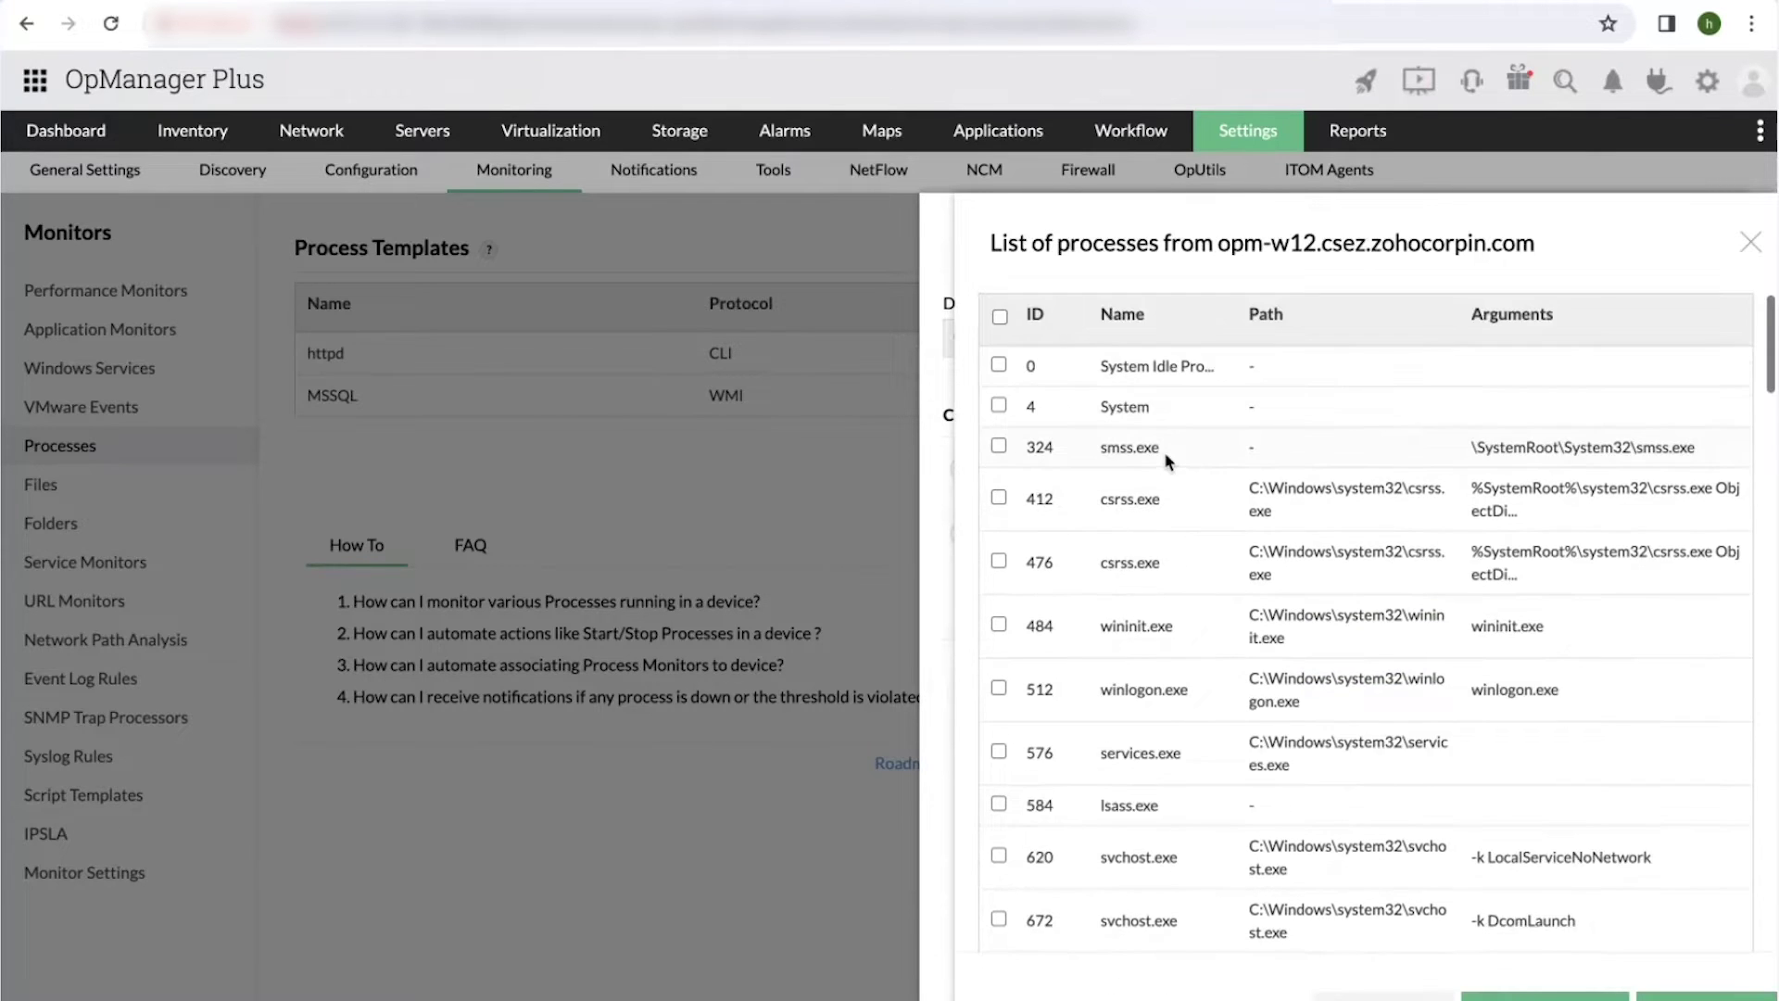
Browse the processes available for the template and close the forms without selecting any.
scroll(1164, 452, down, 10)
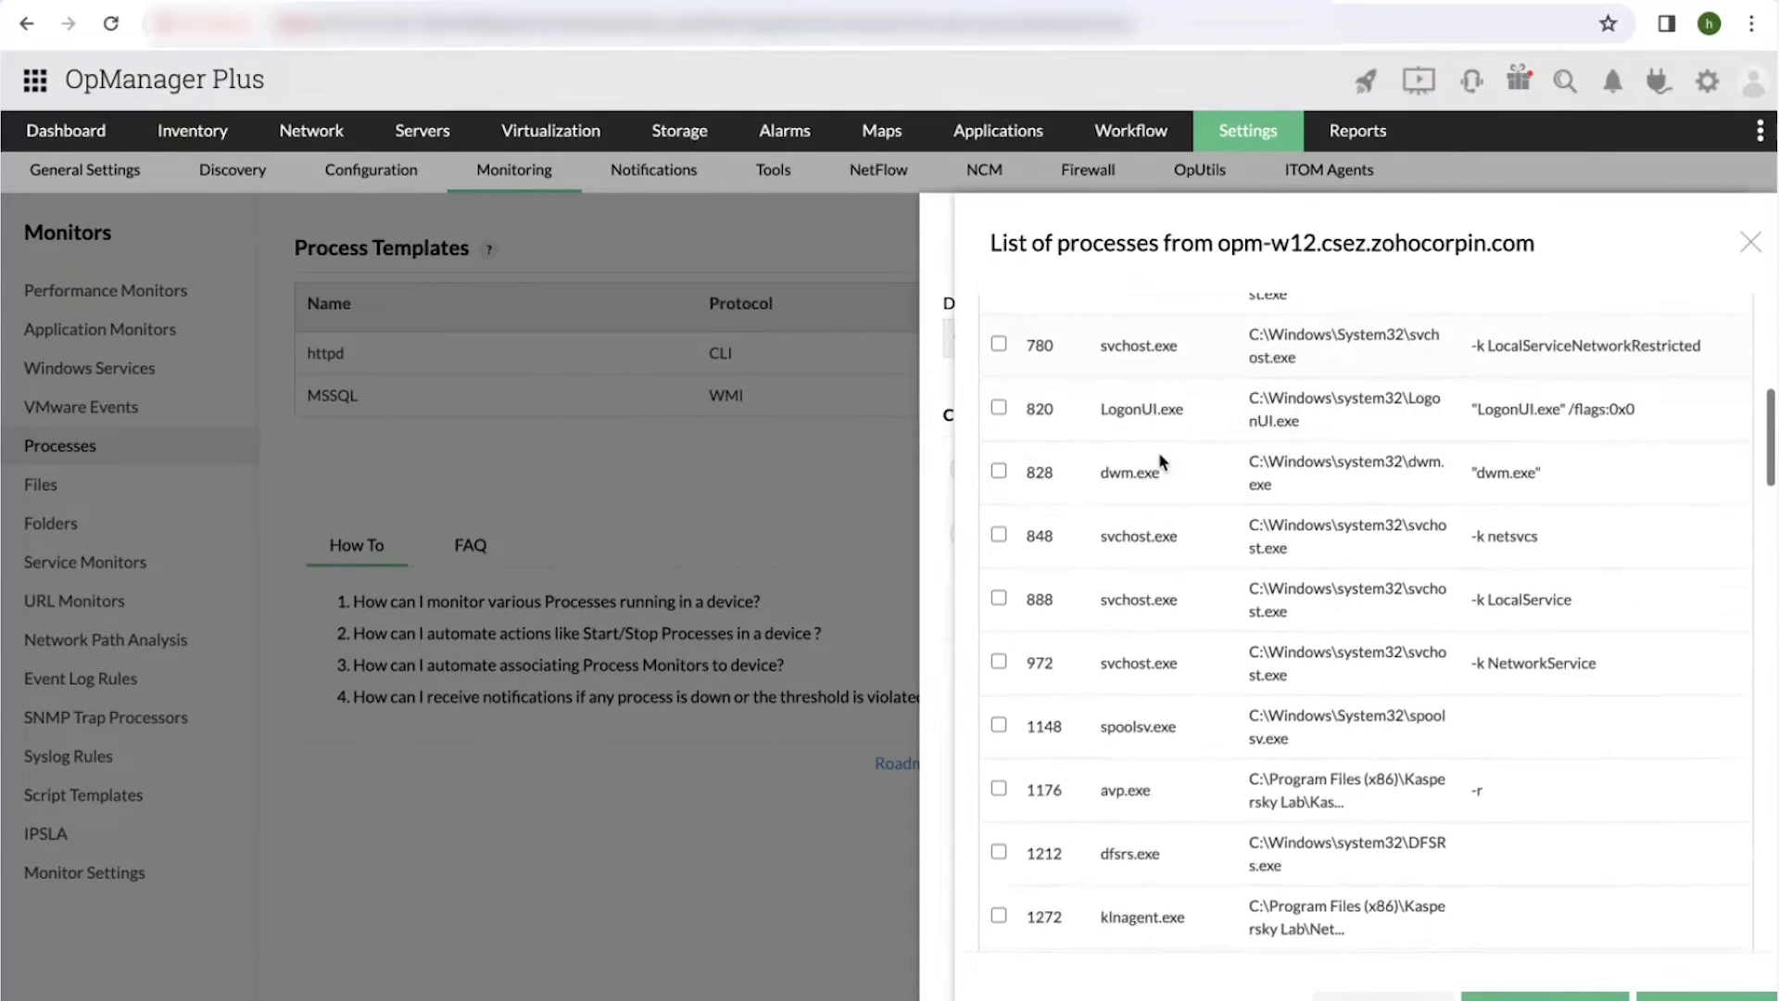
scroll(1160, 459, down, 20)
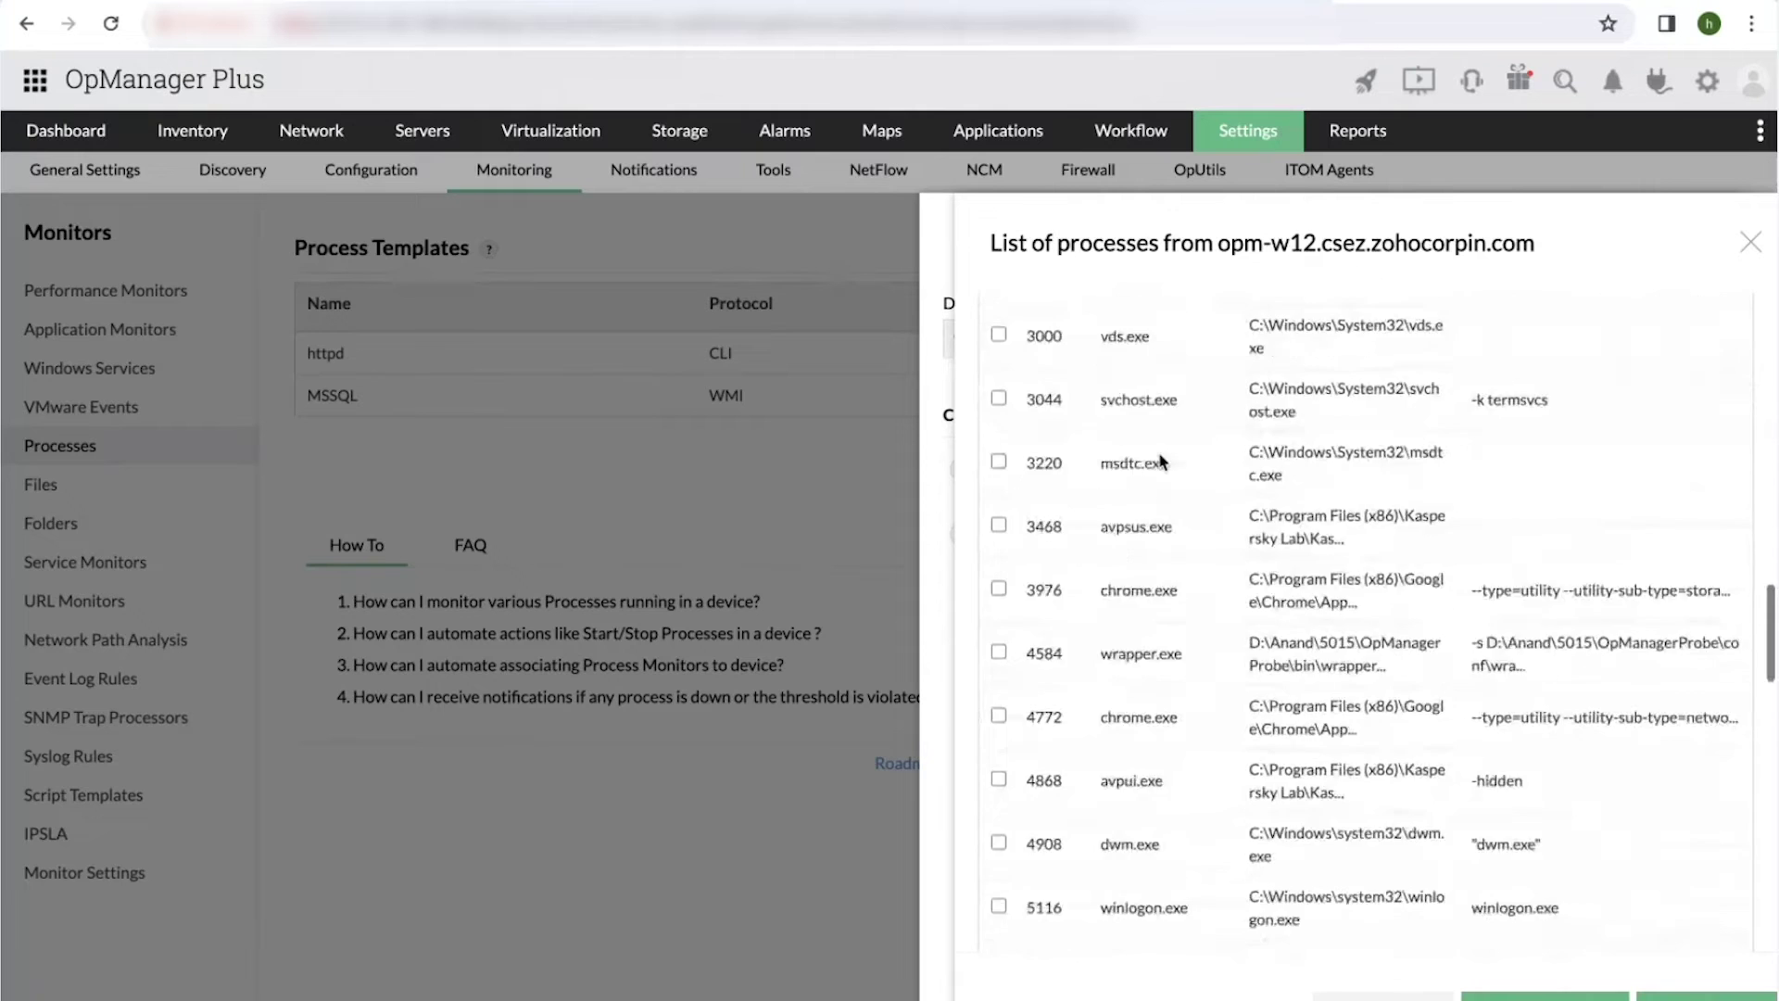
scroll(1157, 464, down, 3)
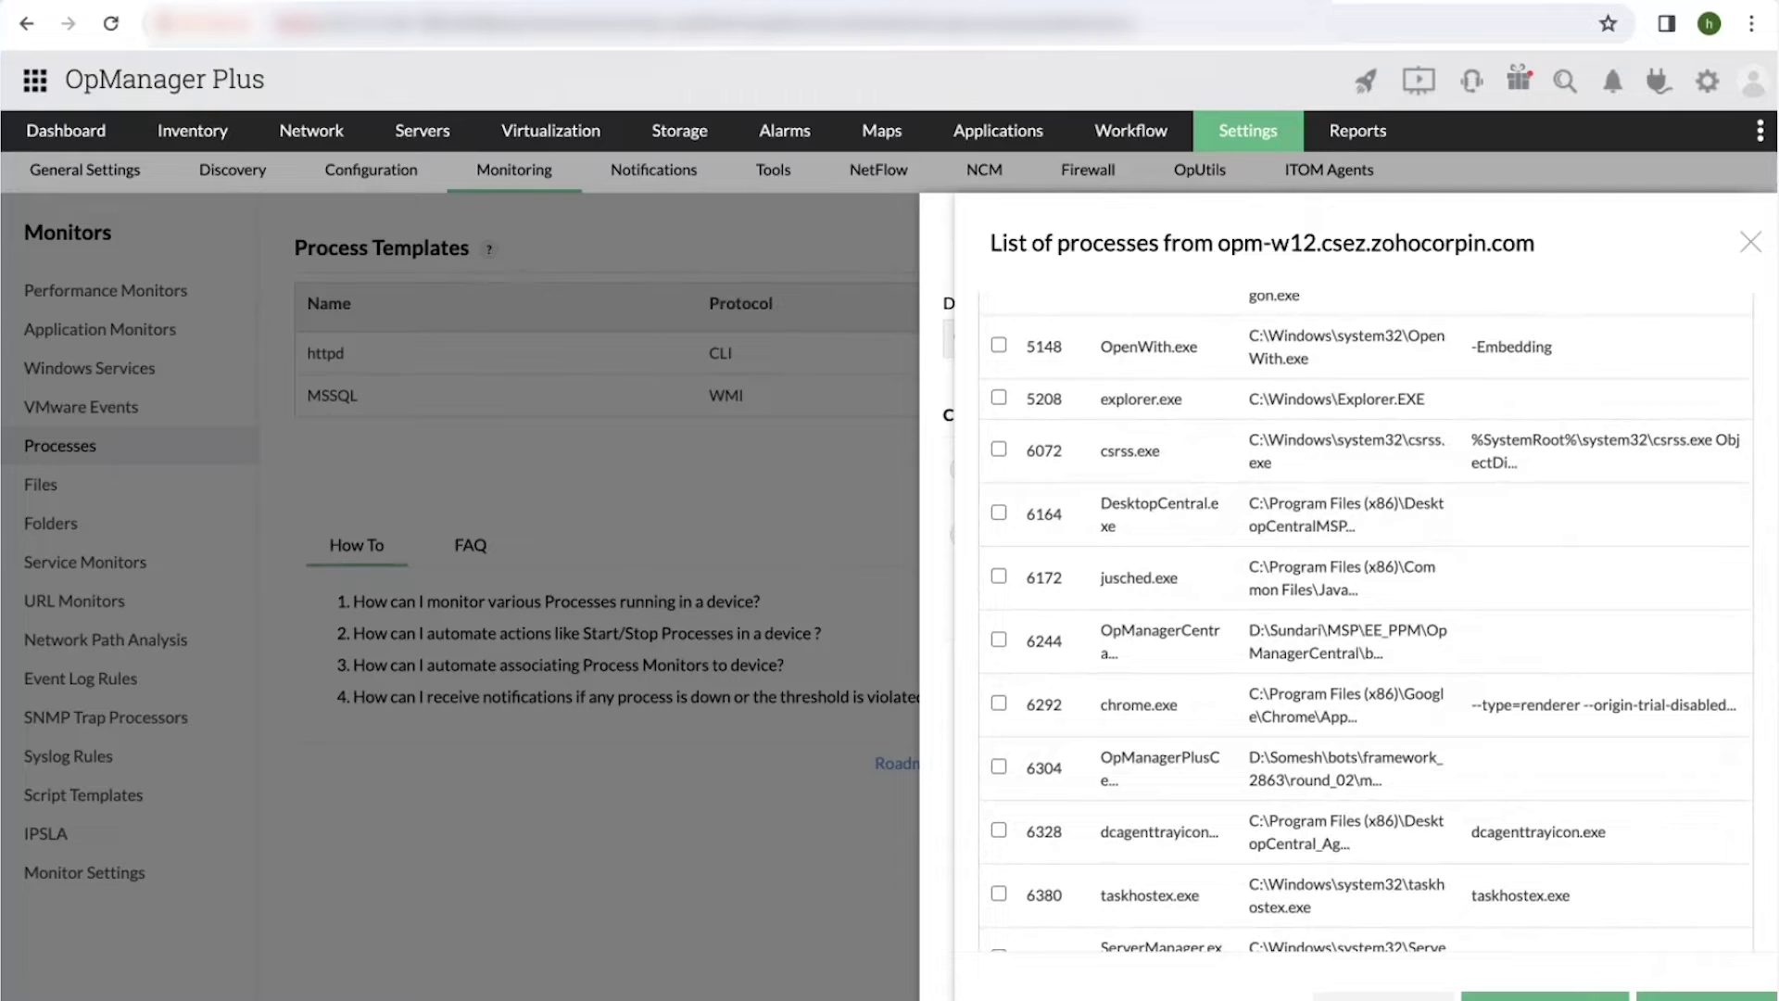
click(1751, 243)
click(1752, 245)
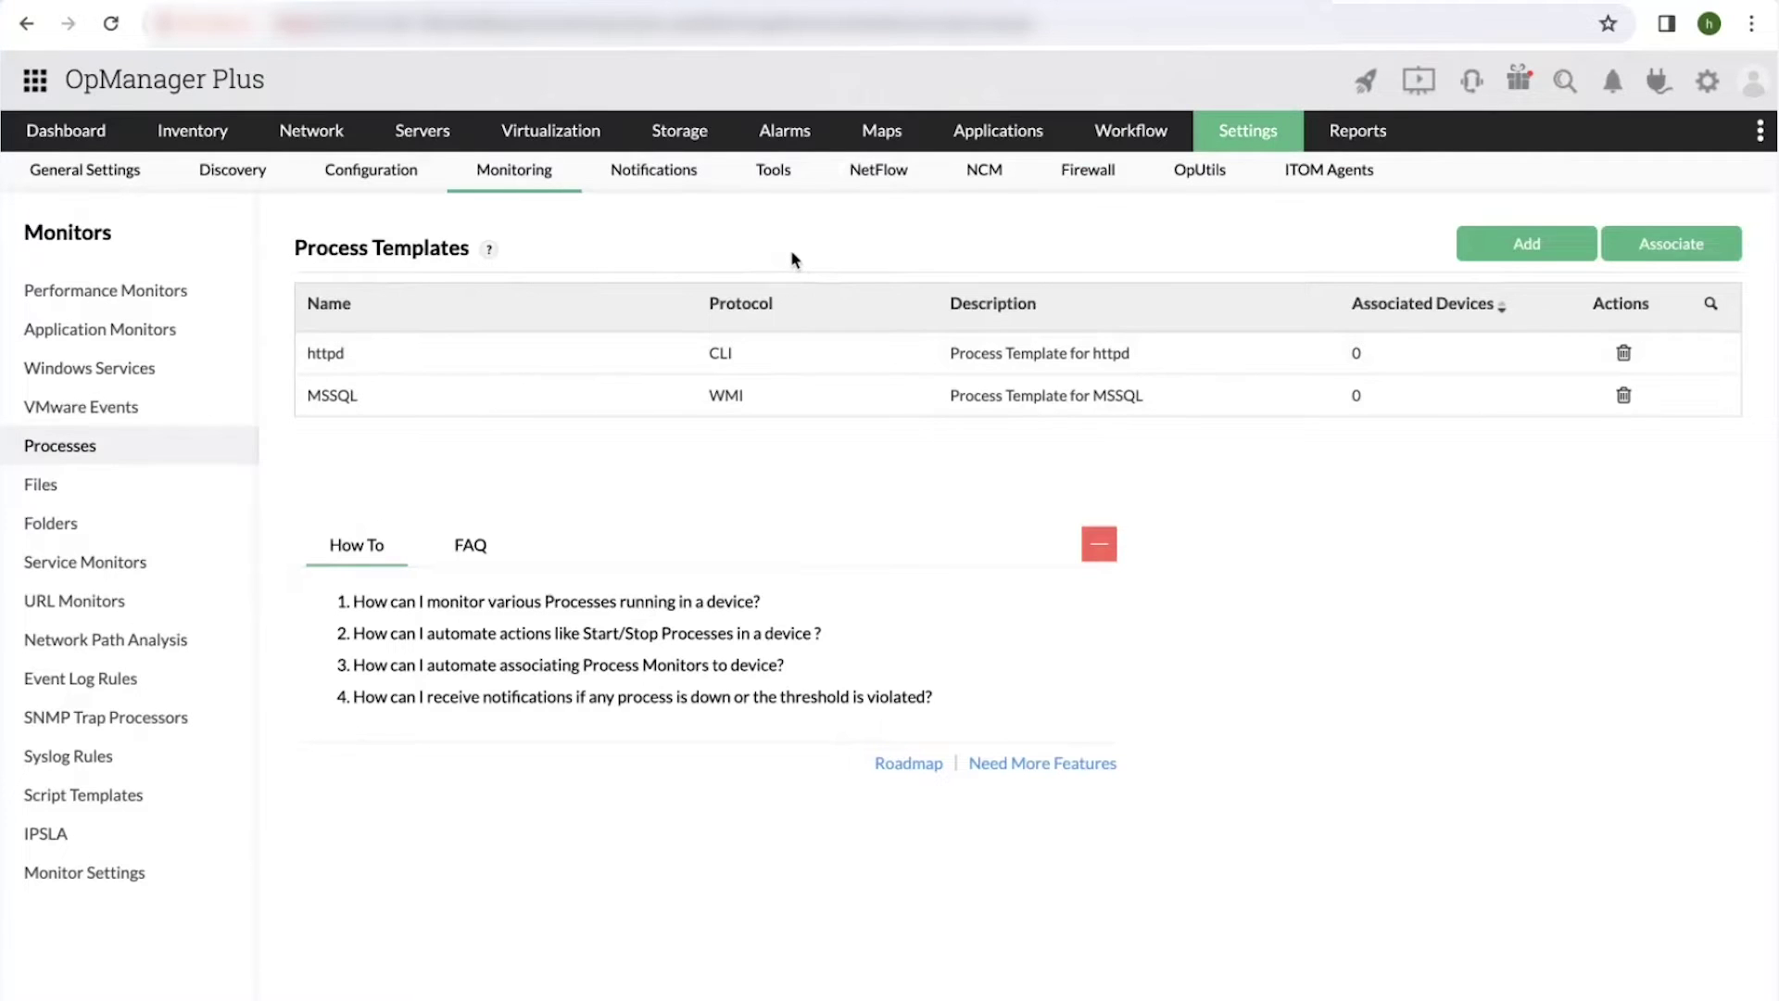
Open the Process Monitors of the Opmee-test device from the inventory.
click(204, 137)
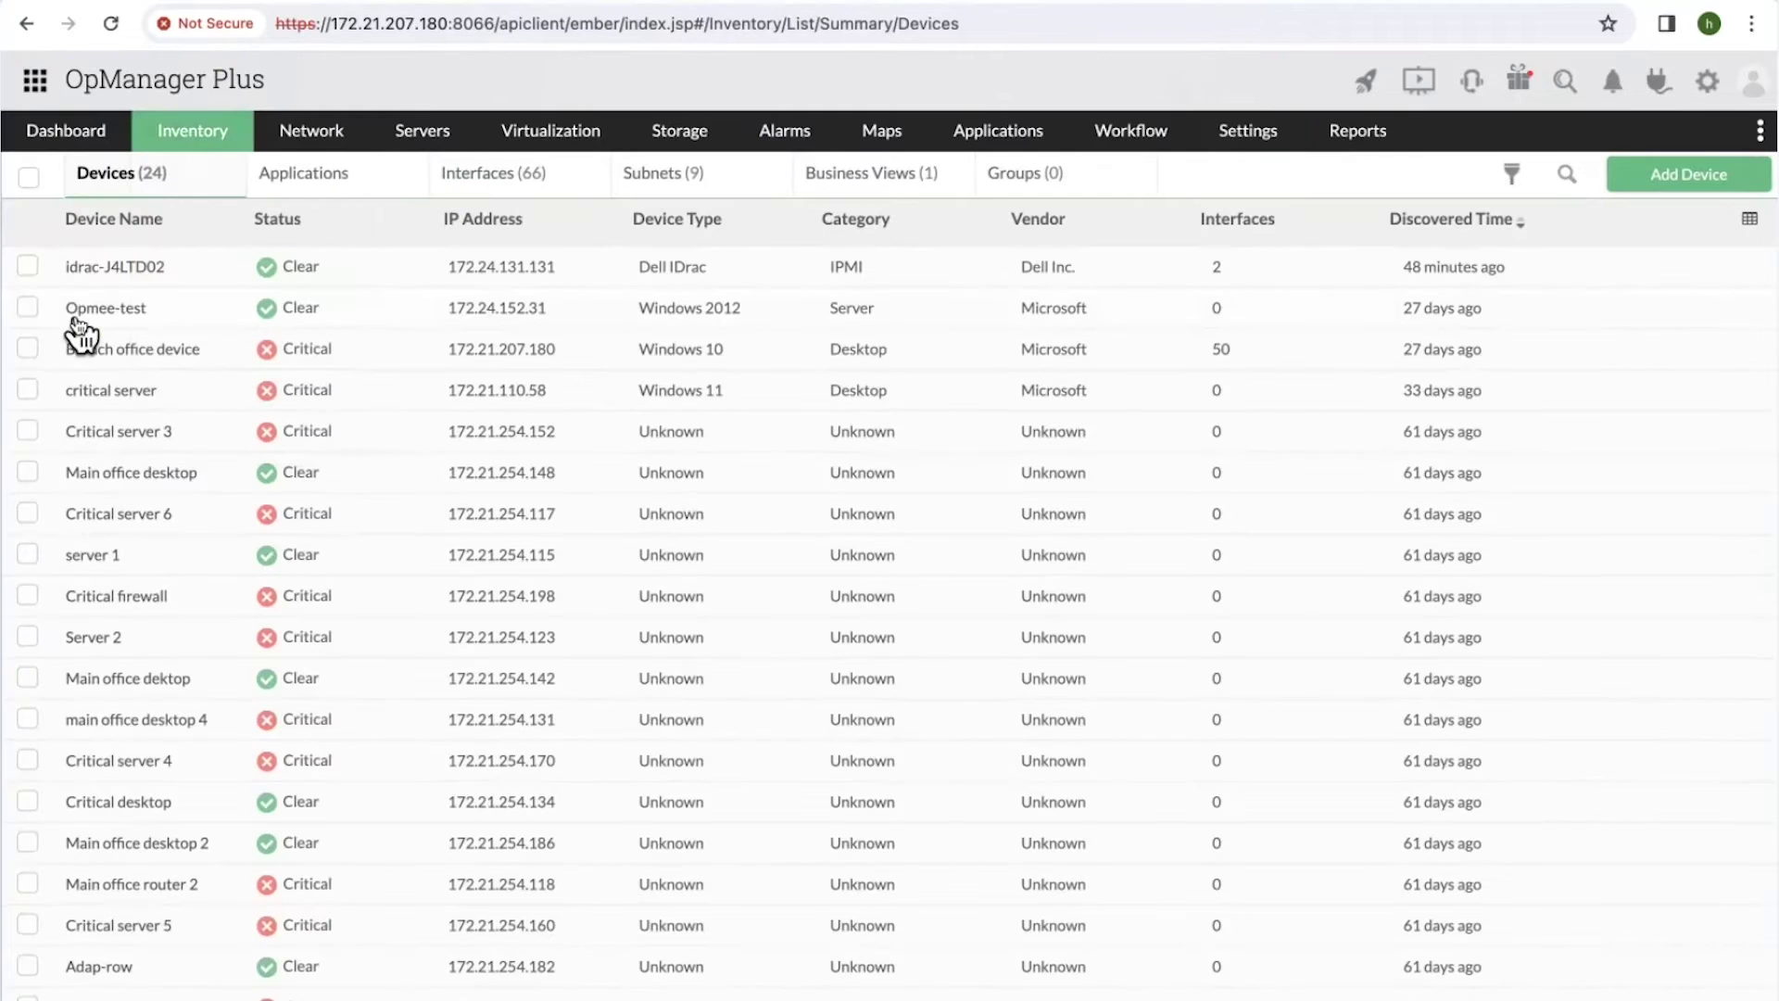
click(80, 317)
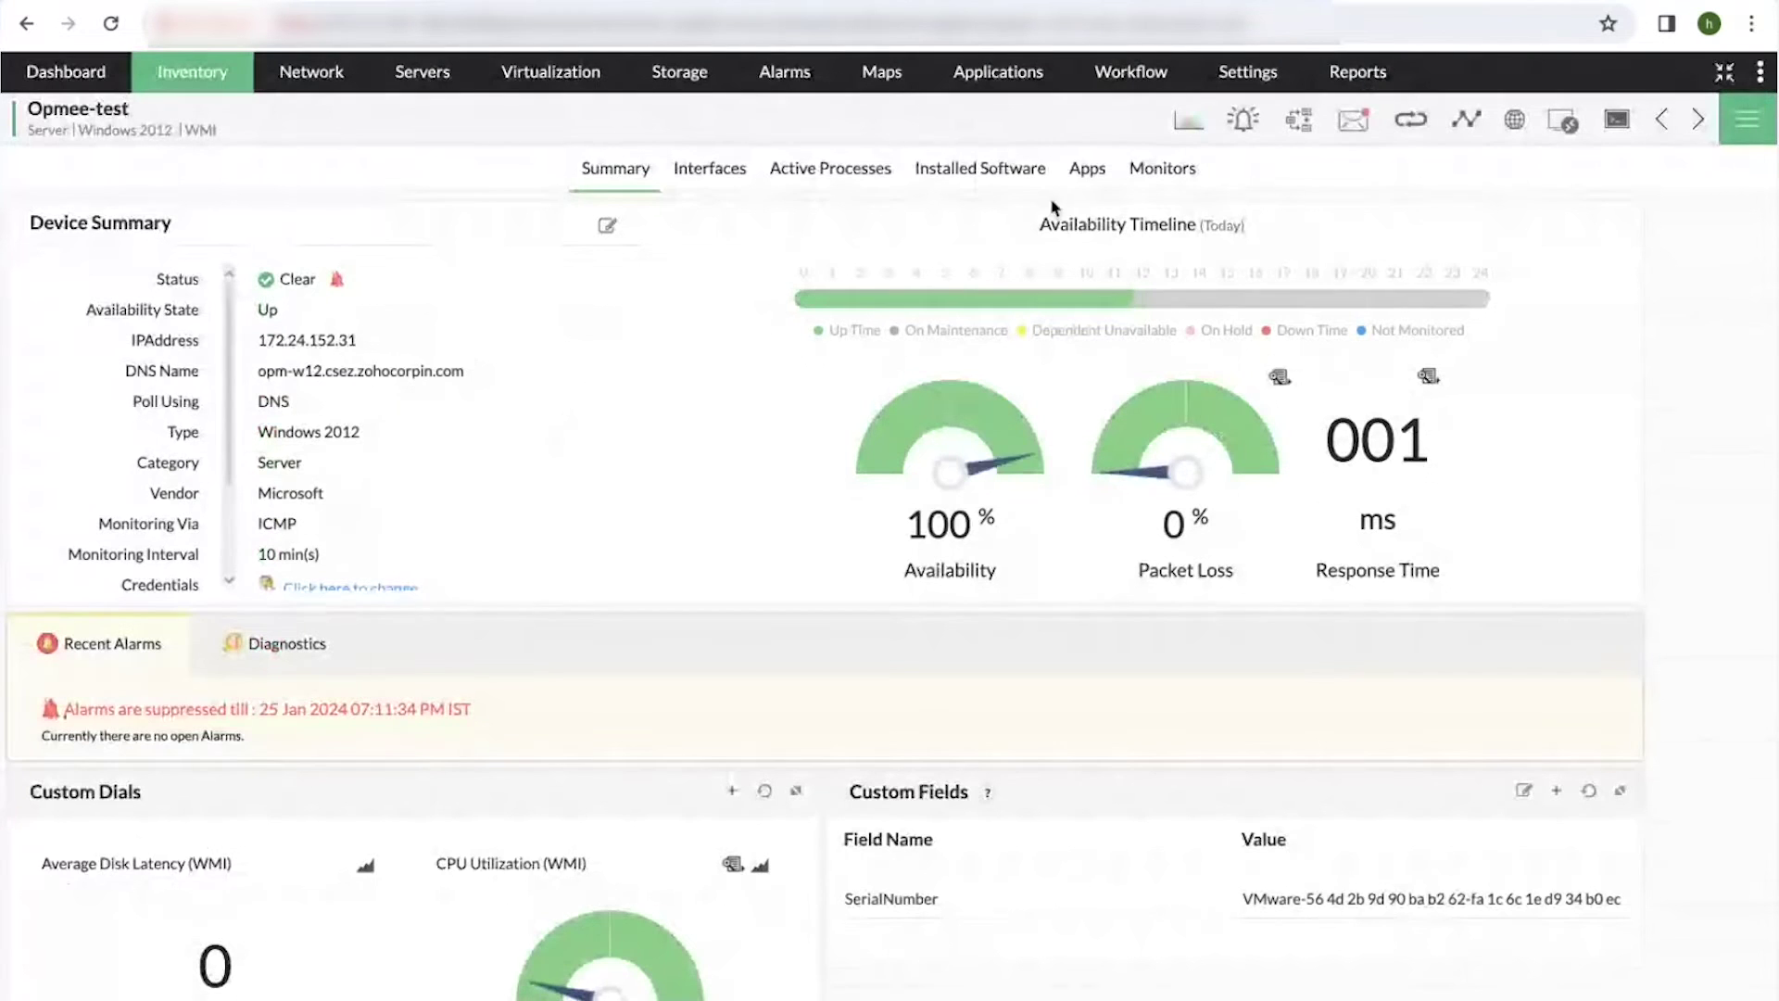
click(1149, 185)
click(1696, 278)
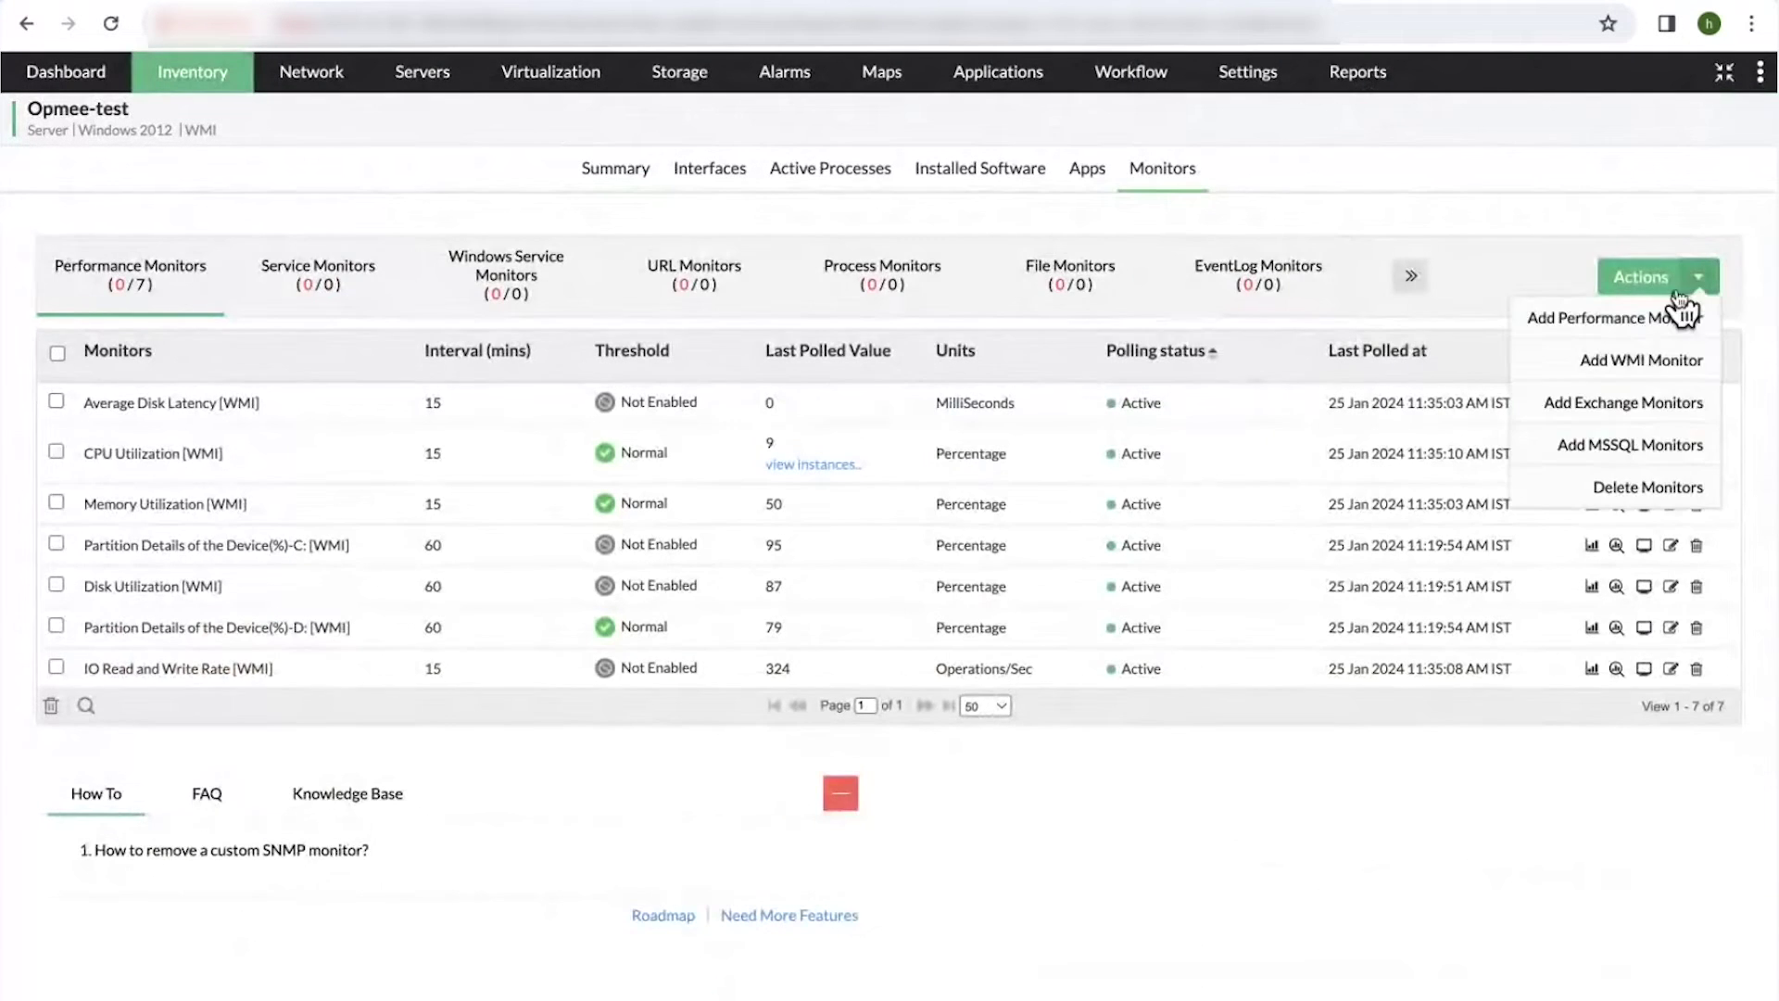
click(909, 282)
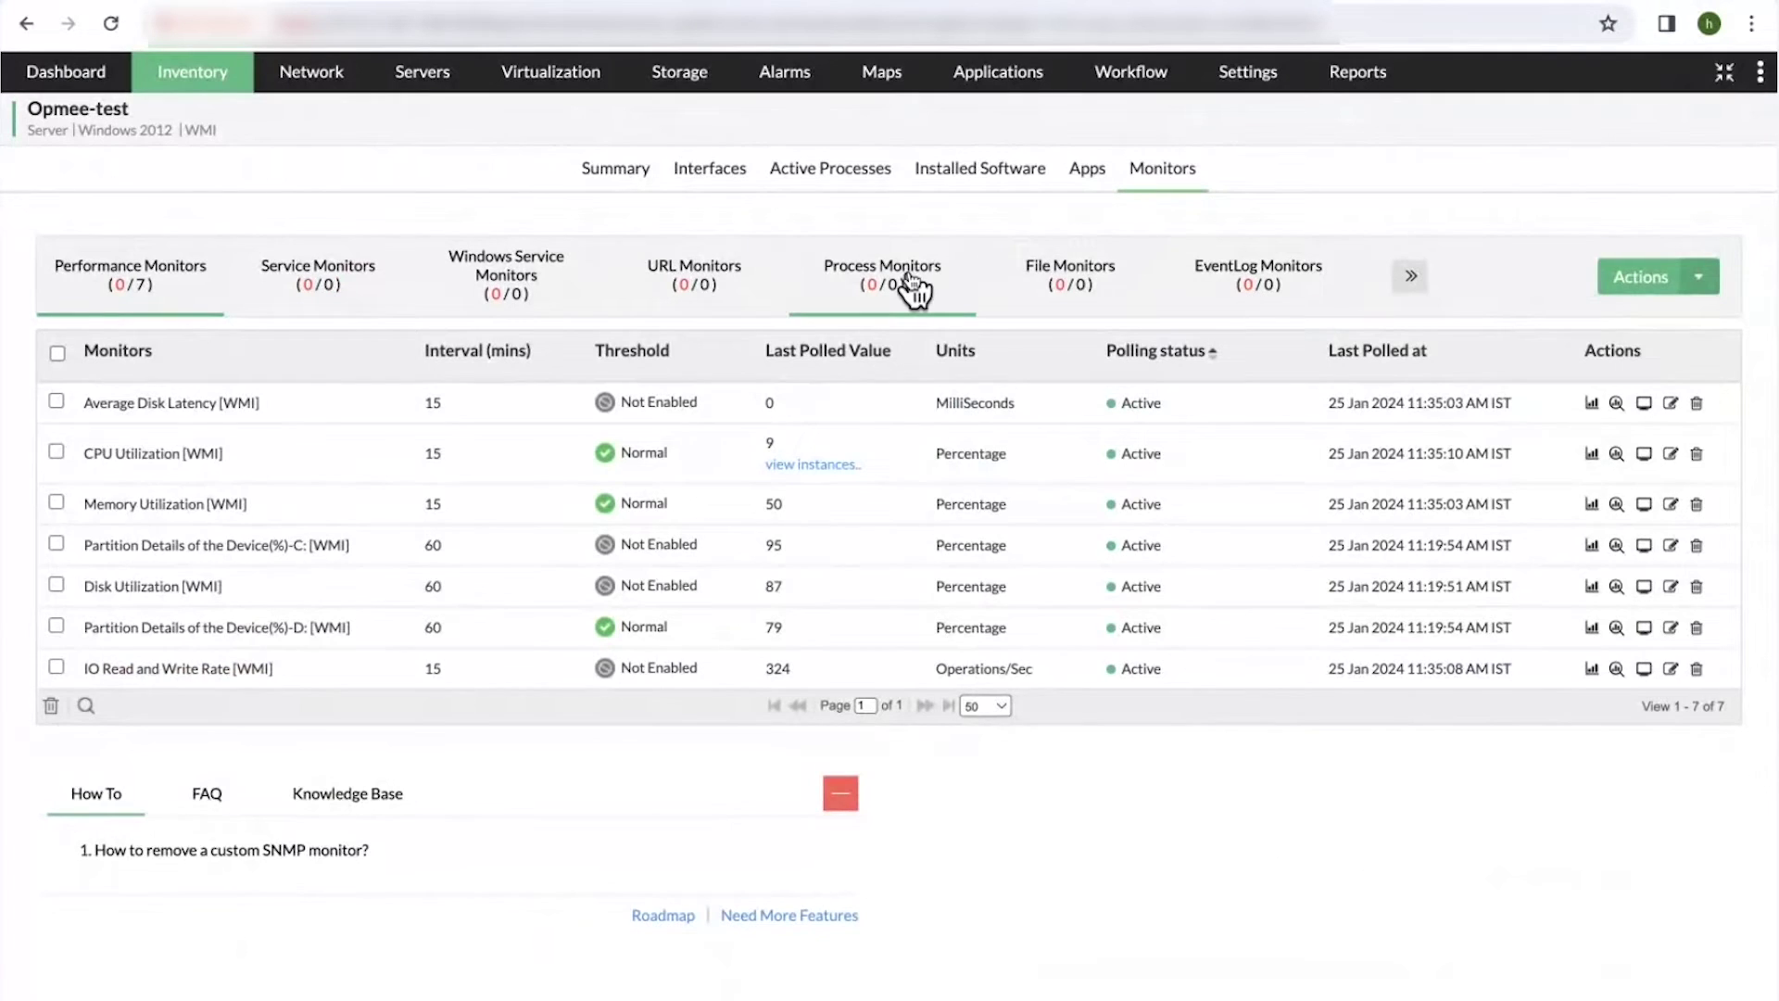
Add process monitors to Opmee-test for System Idle Process, System, smss.exe and both csrss.exe entries.
click(819, 443)
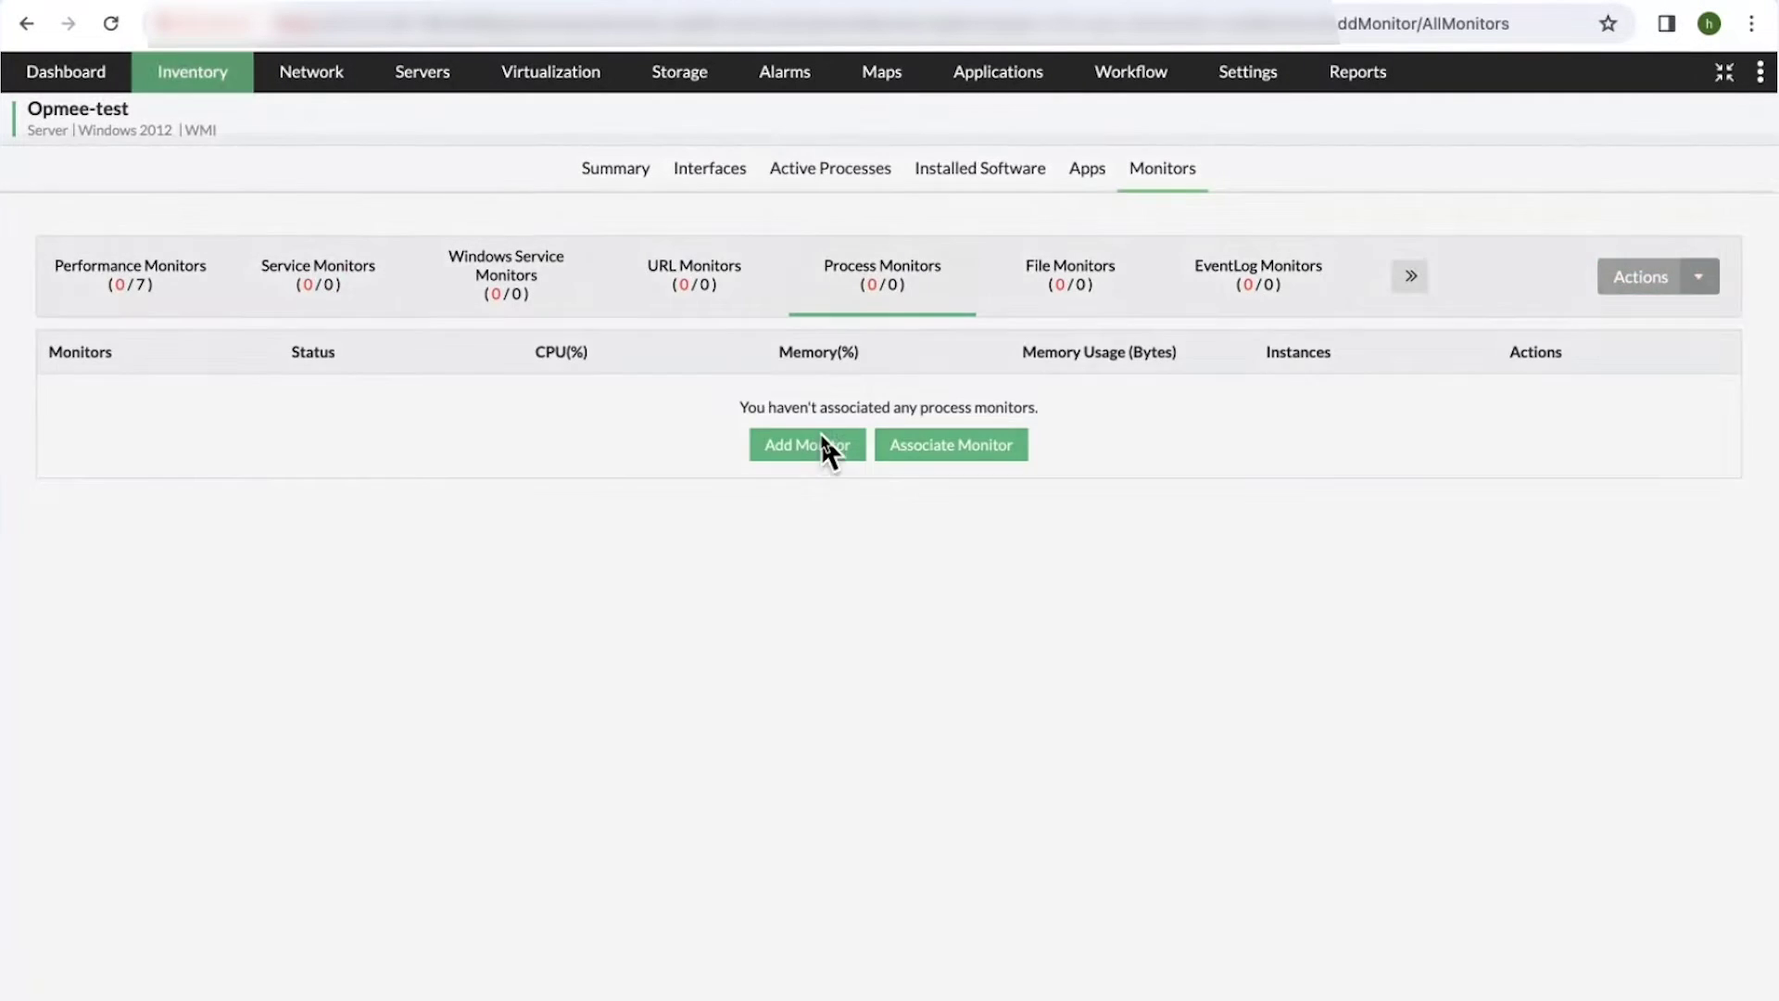
click(1010, 265)
click(1010, 305)
click(1010, 358)
click(1010, 524)
click(1010, 794)
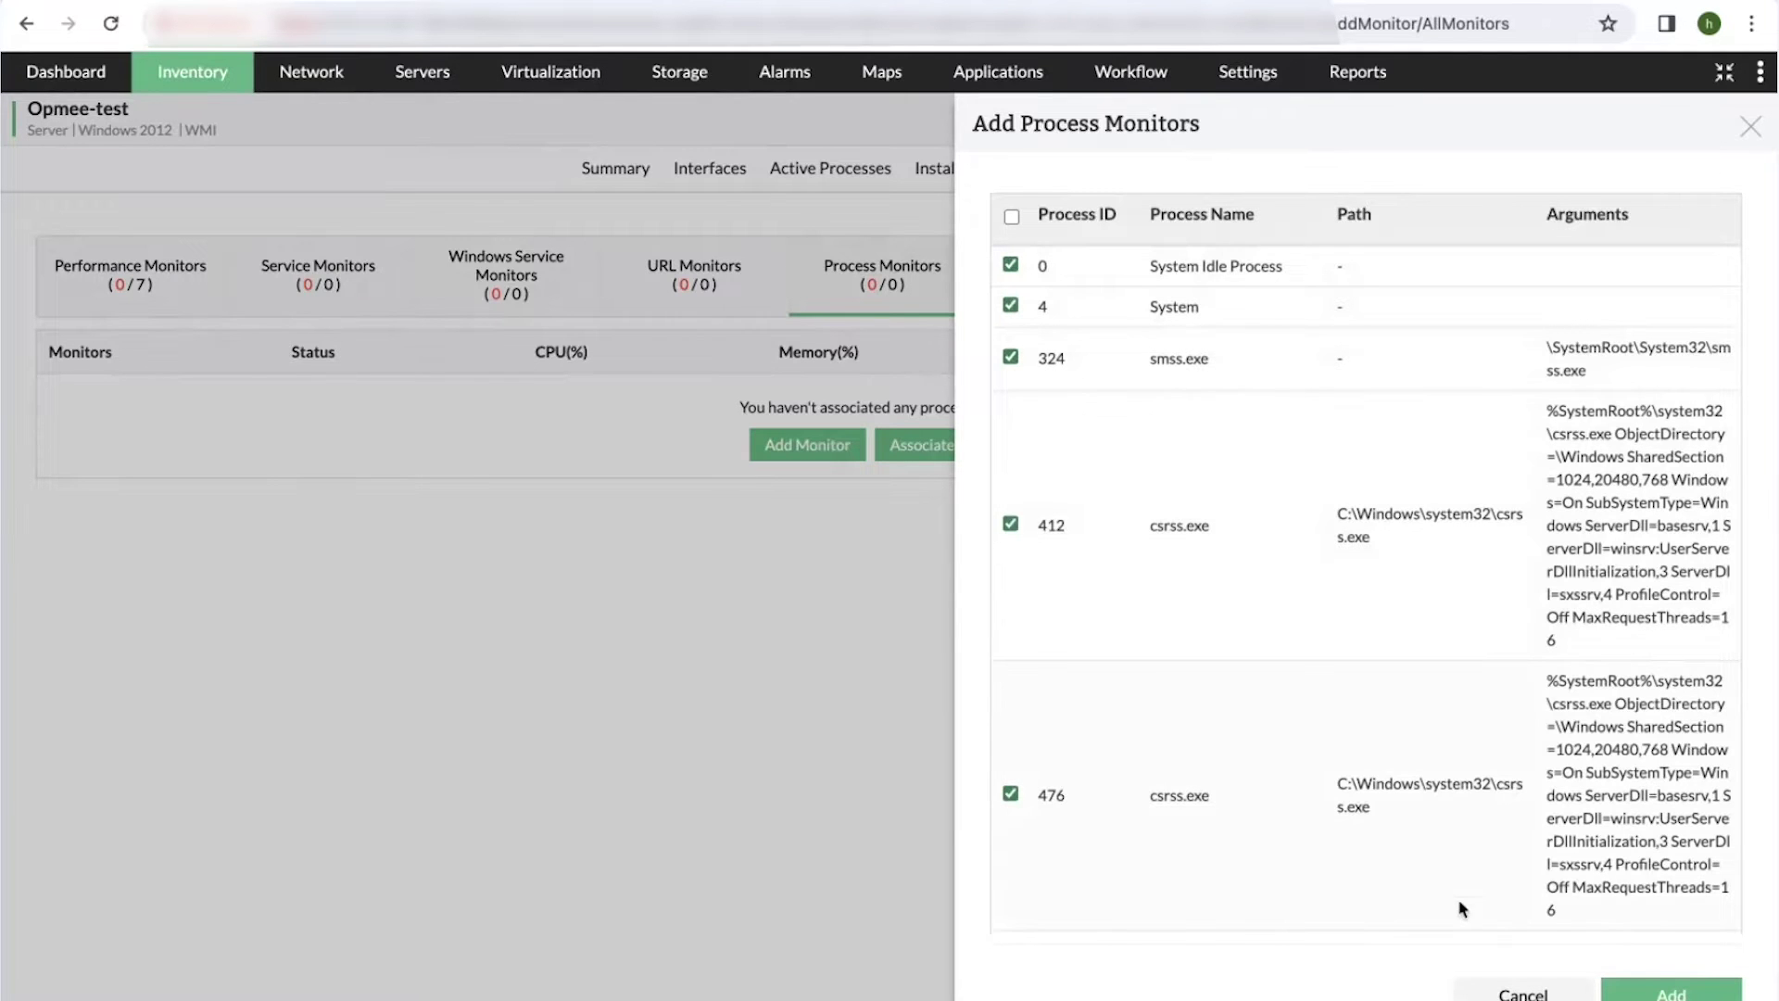
click(1656, 990)
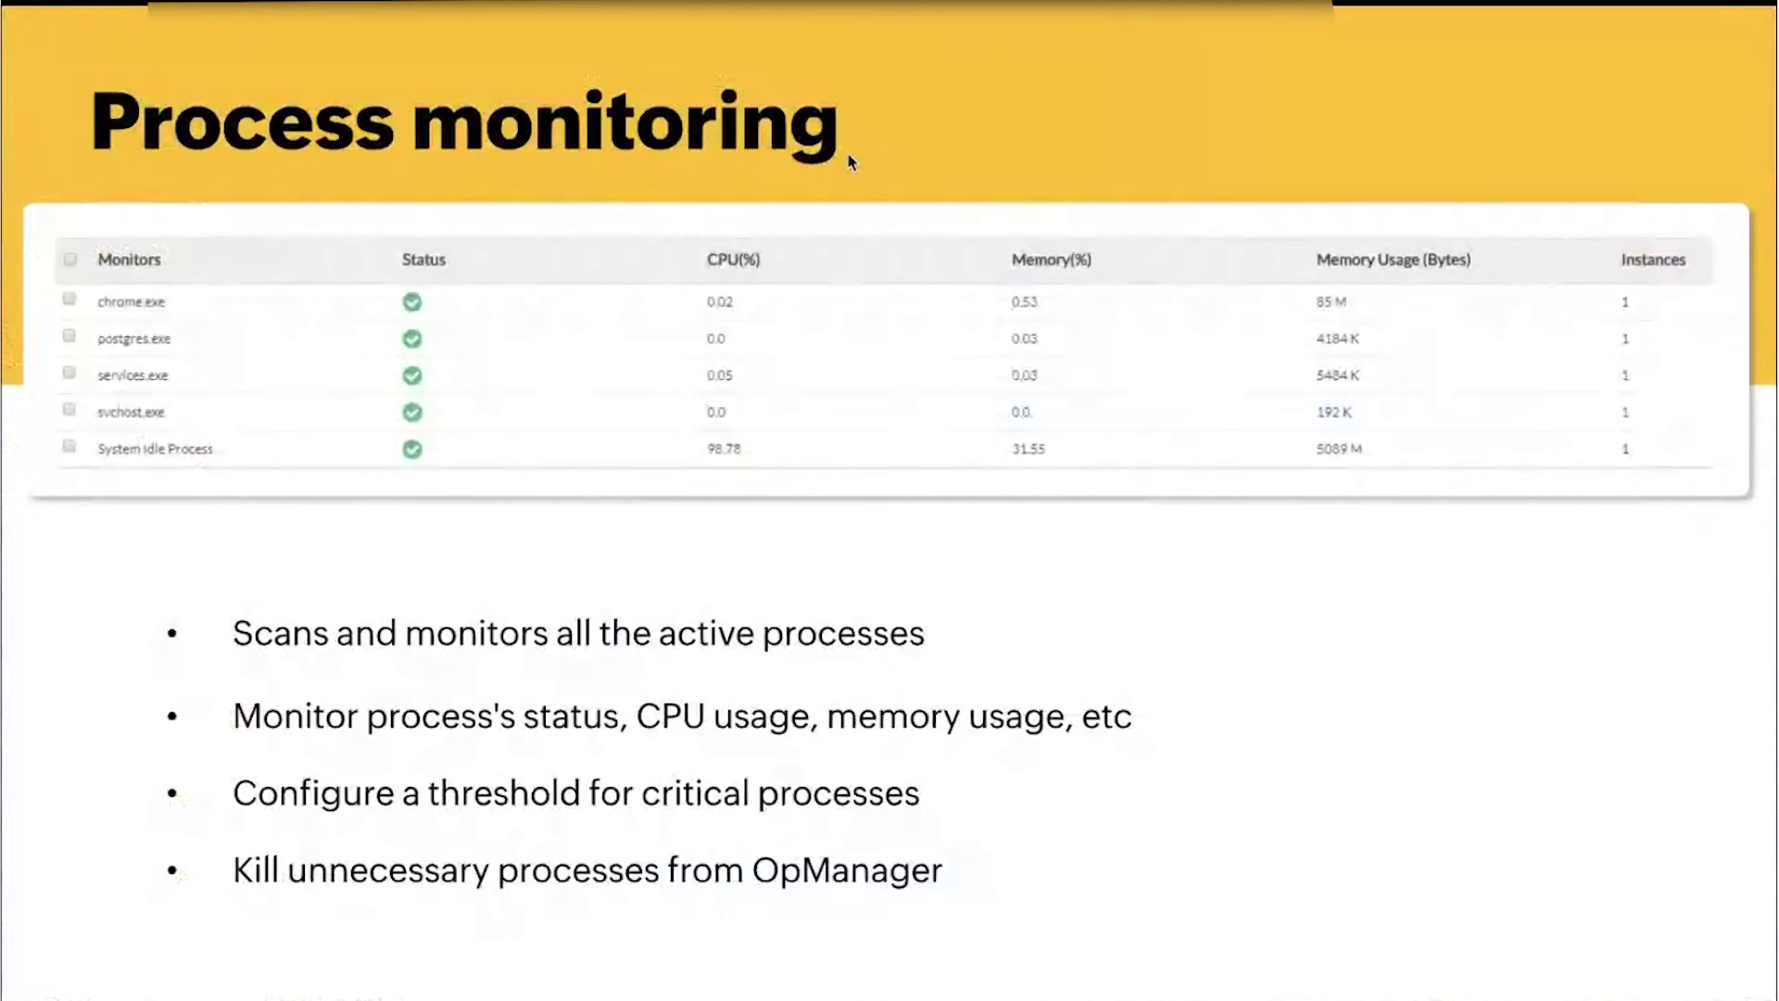
key(Right)
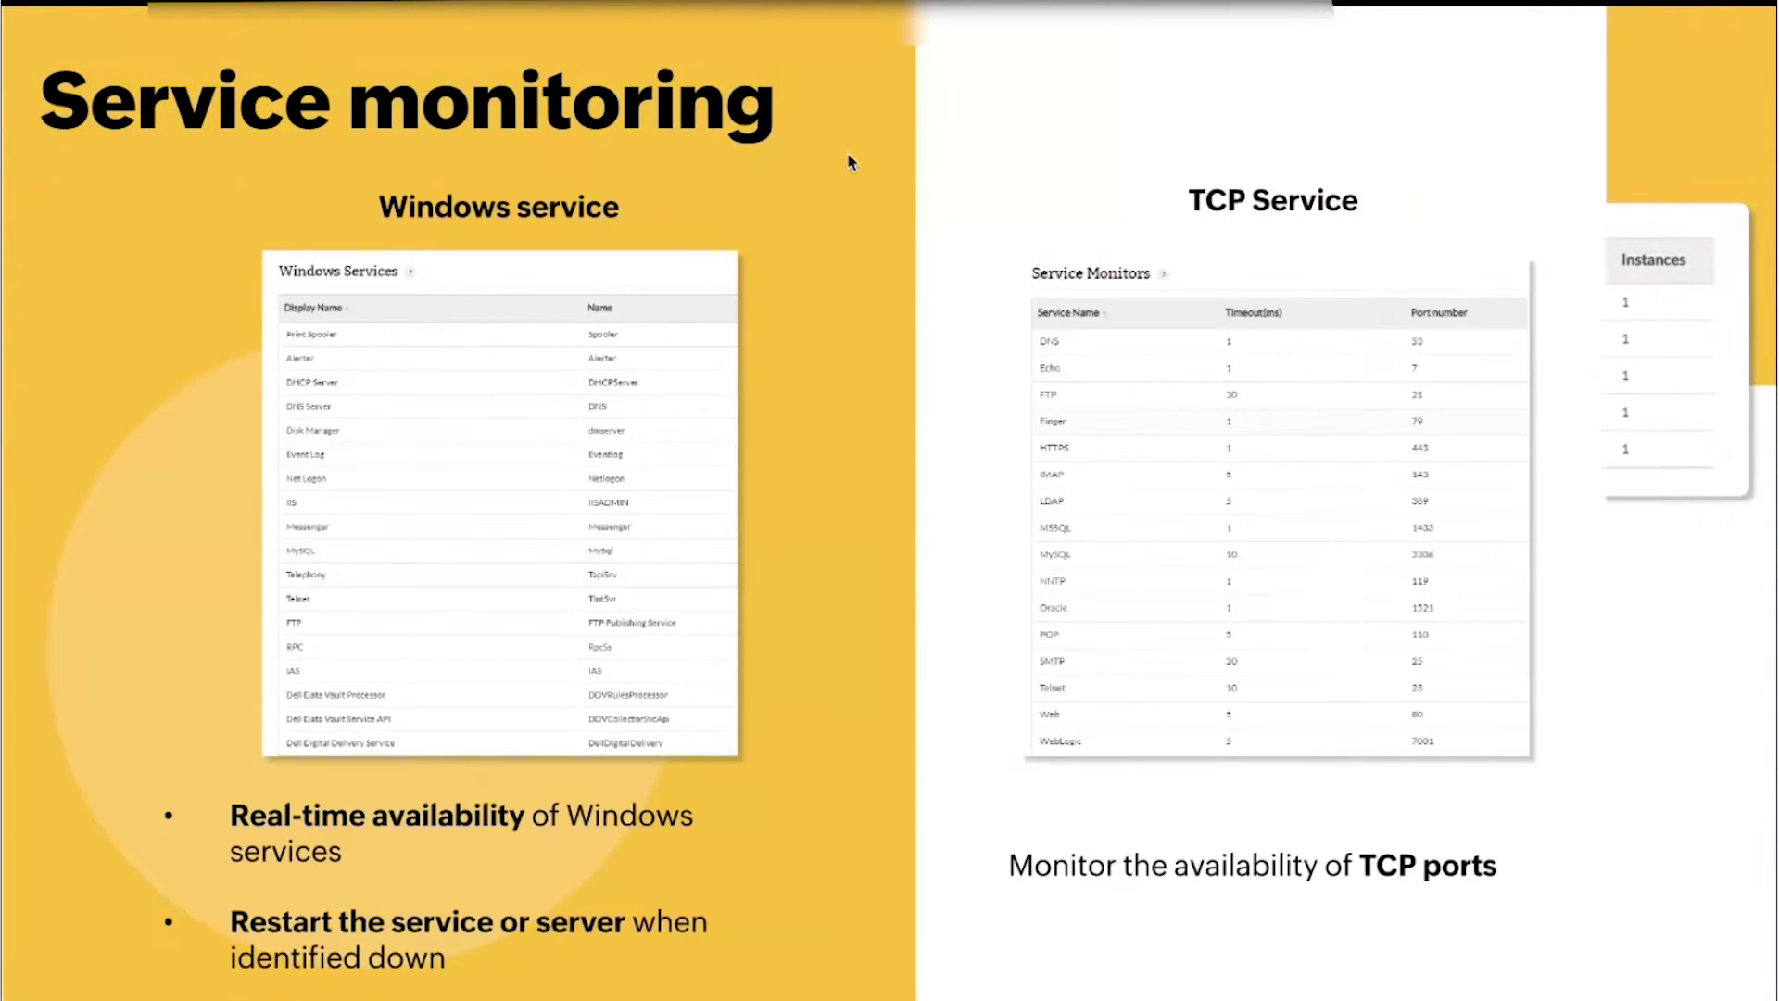
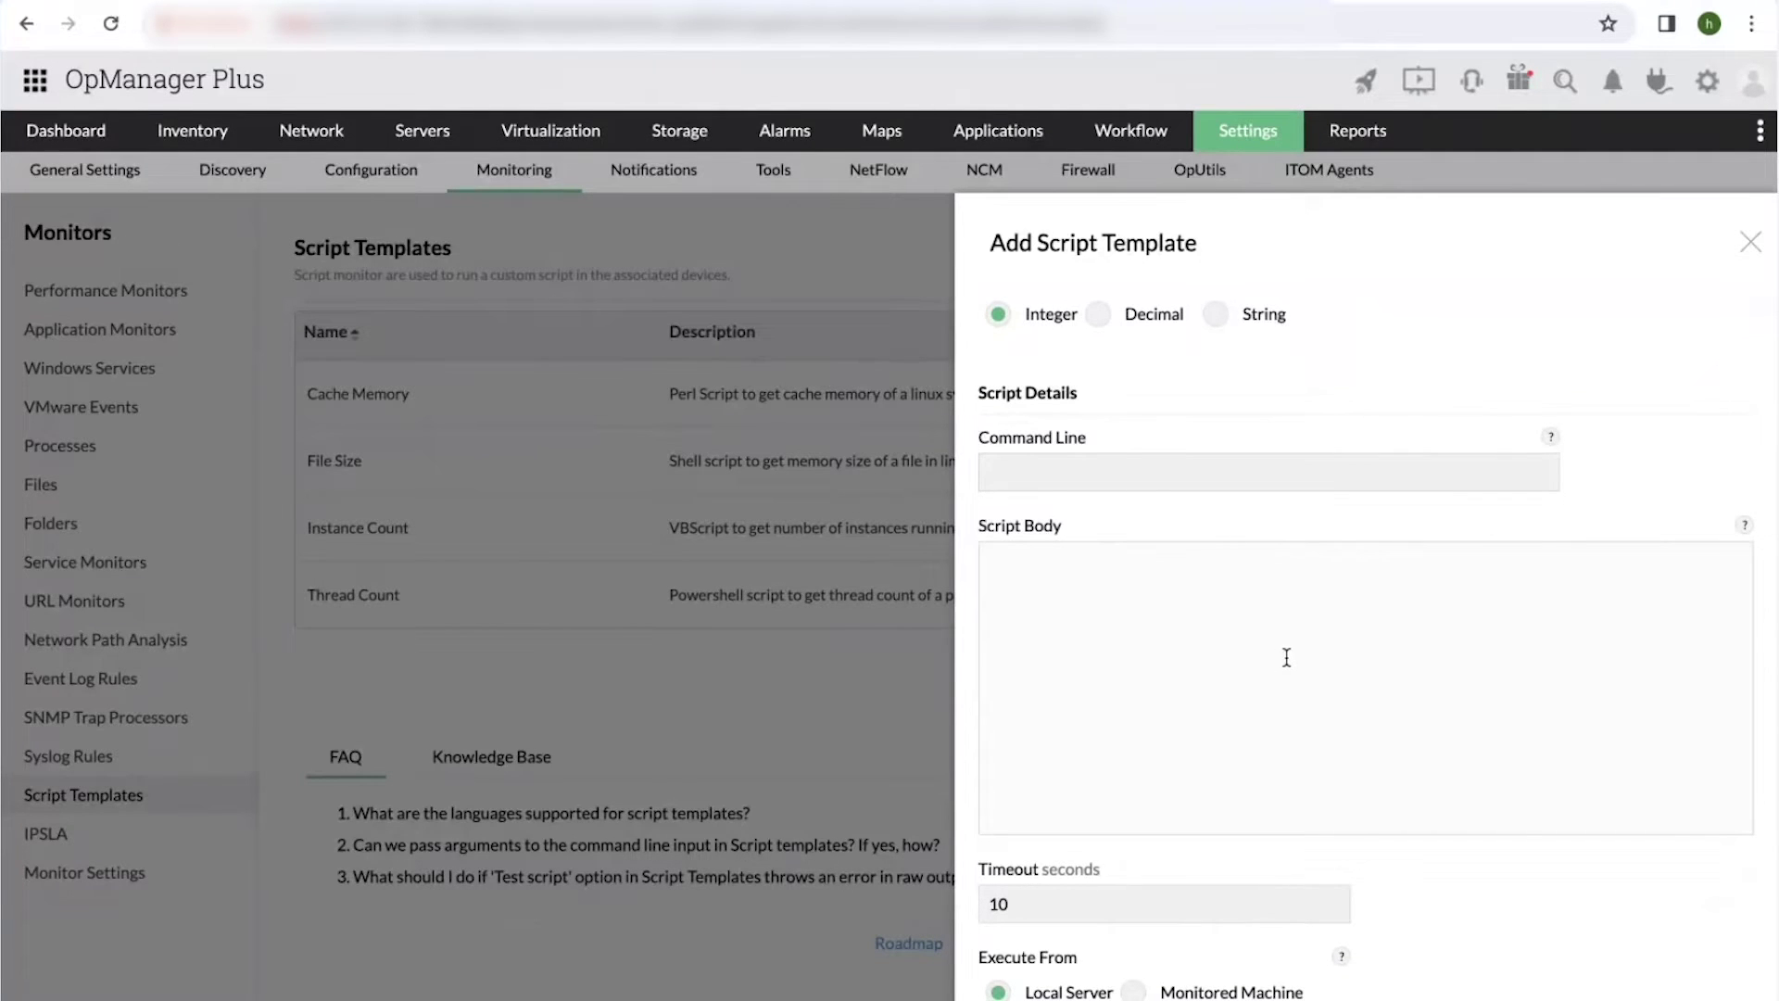
Review the new script template's execution and threshold fields, and close the form without saving.
scroll(1287, 656, down, 5)
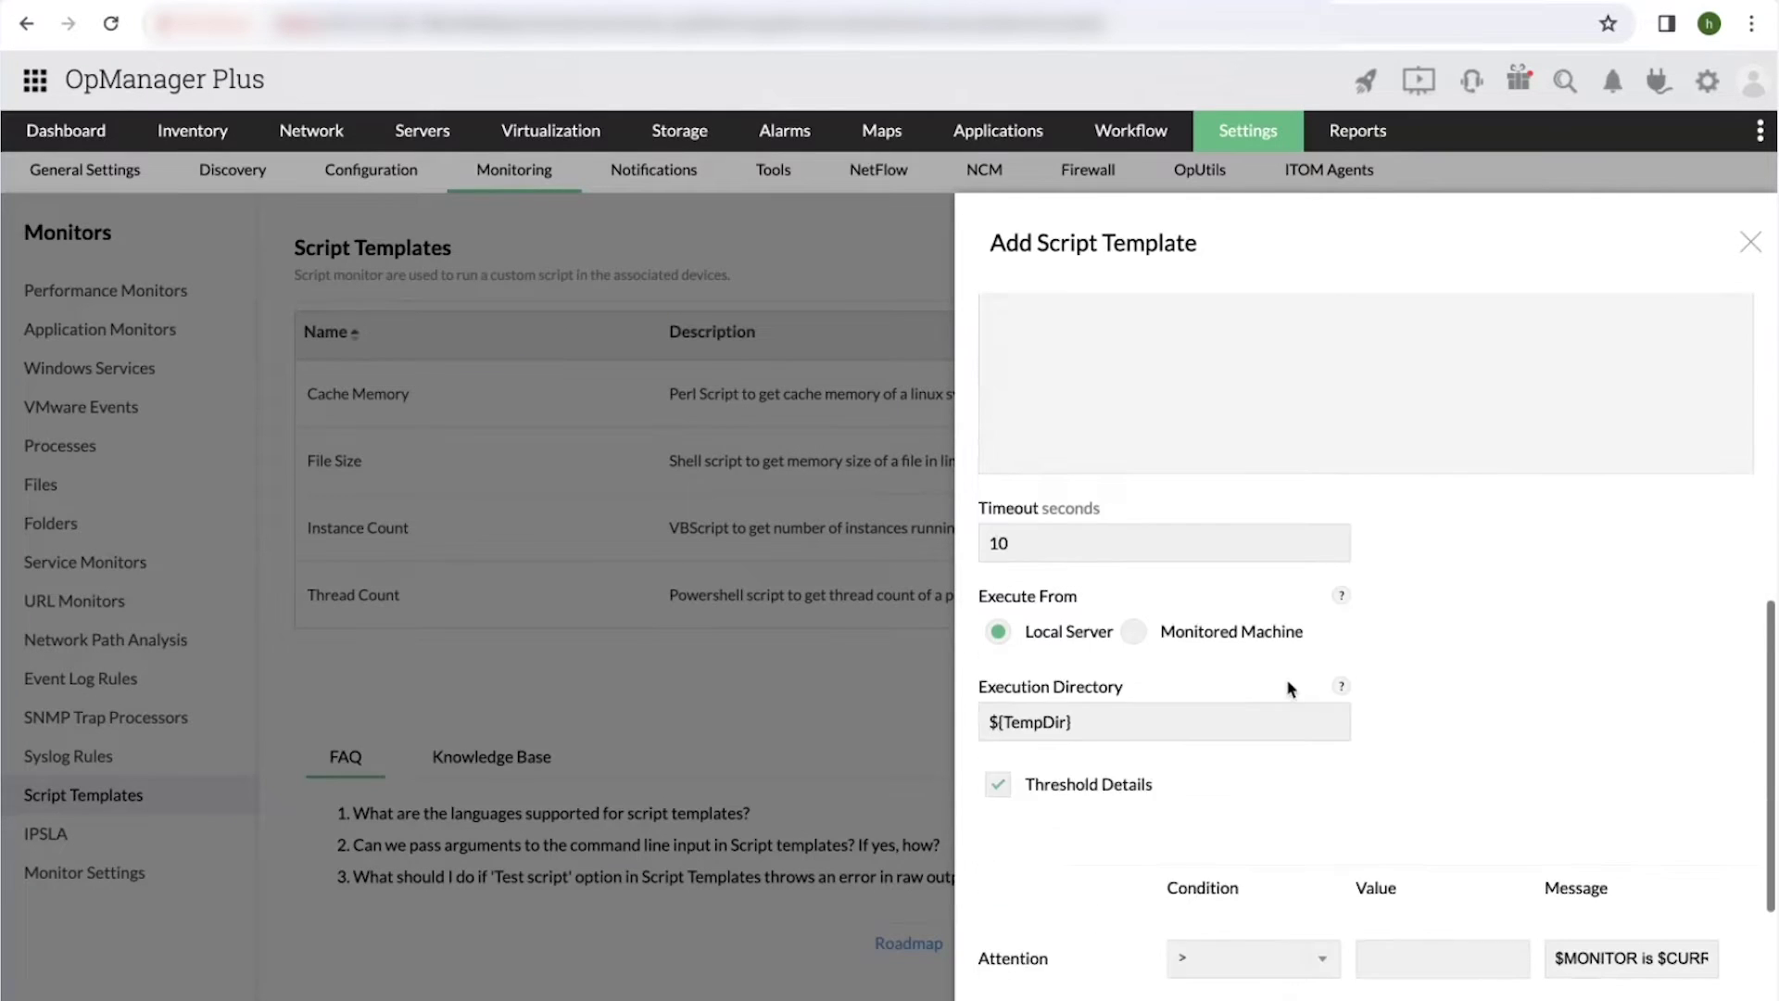
scroll(1186, 611, down, 2)
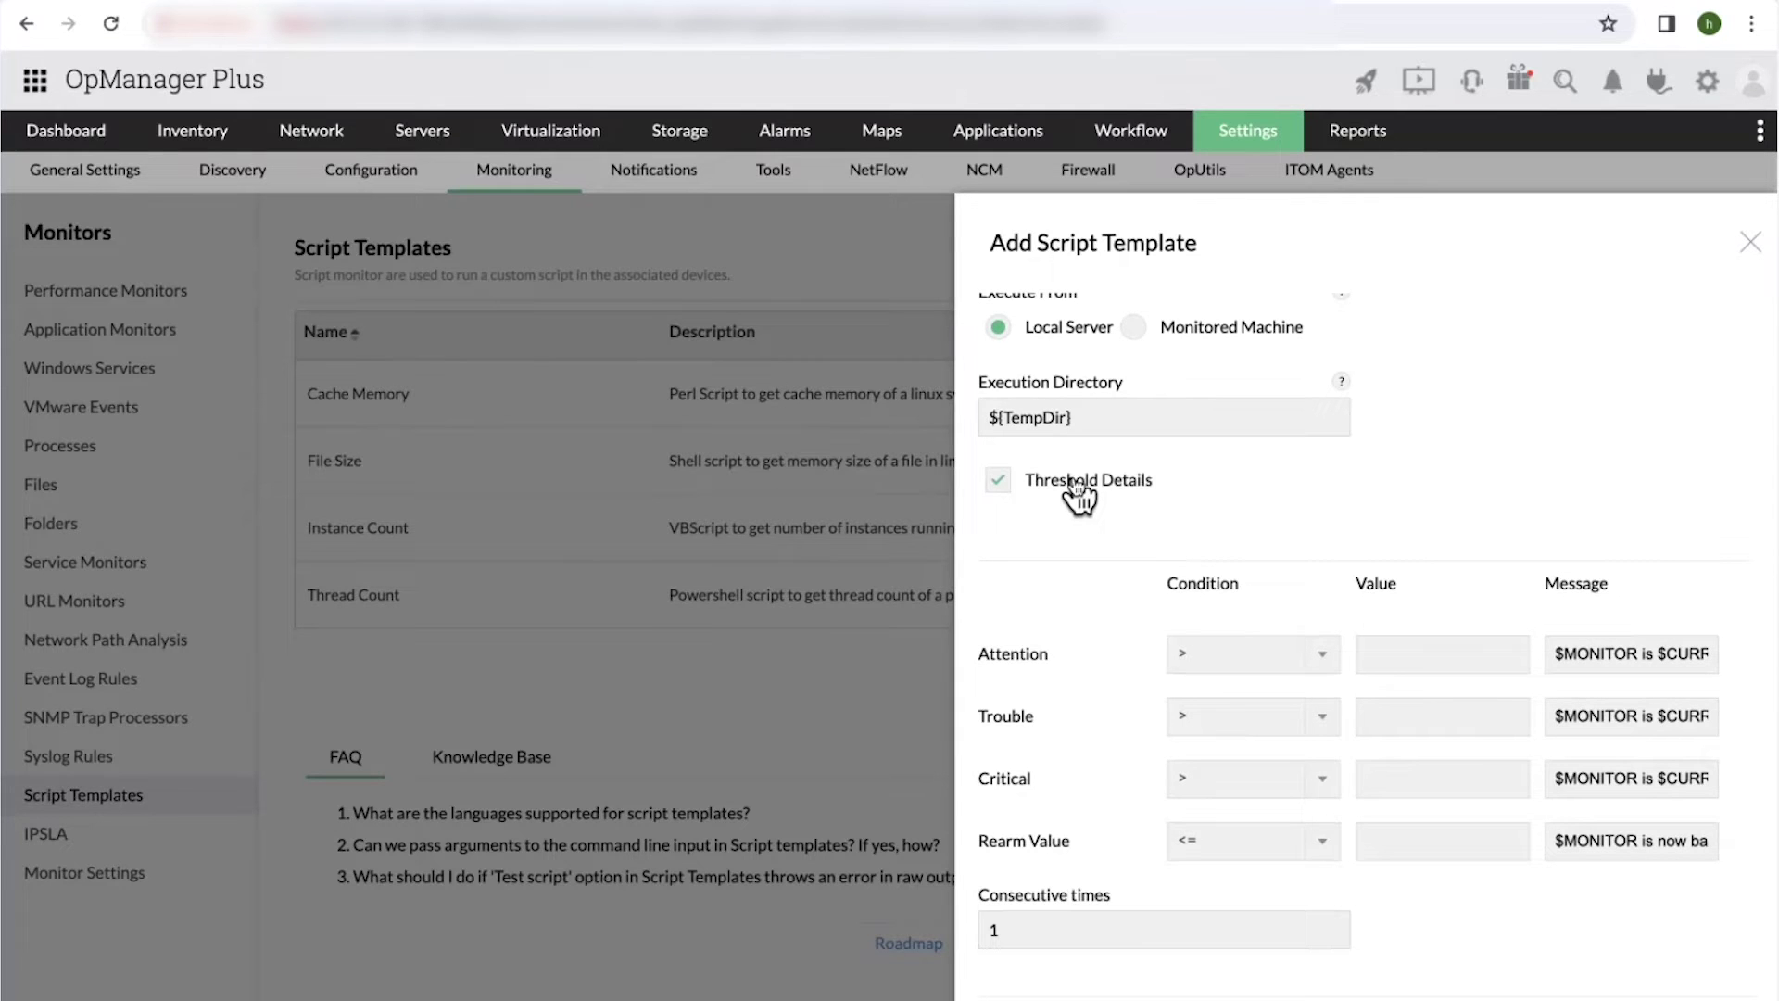
scroll(1275, 623, down, 1)
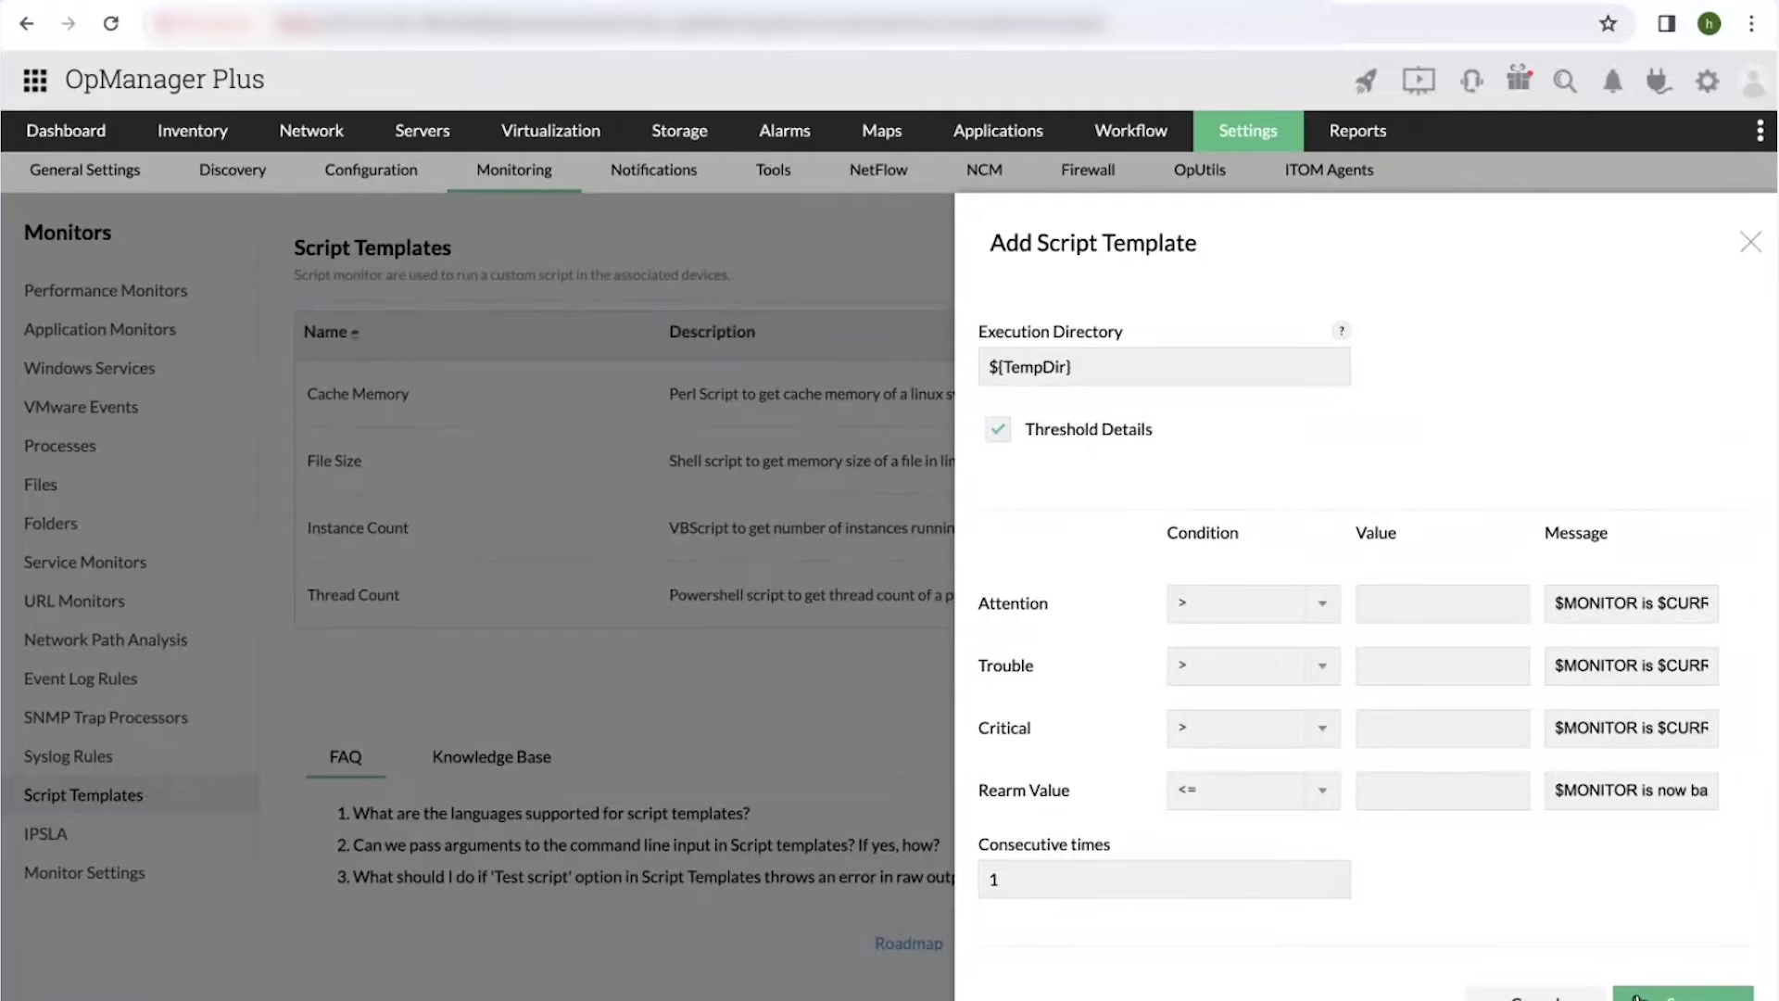
click(1752, 248)
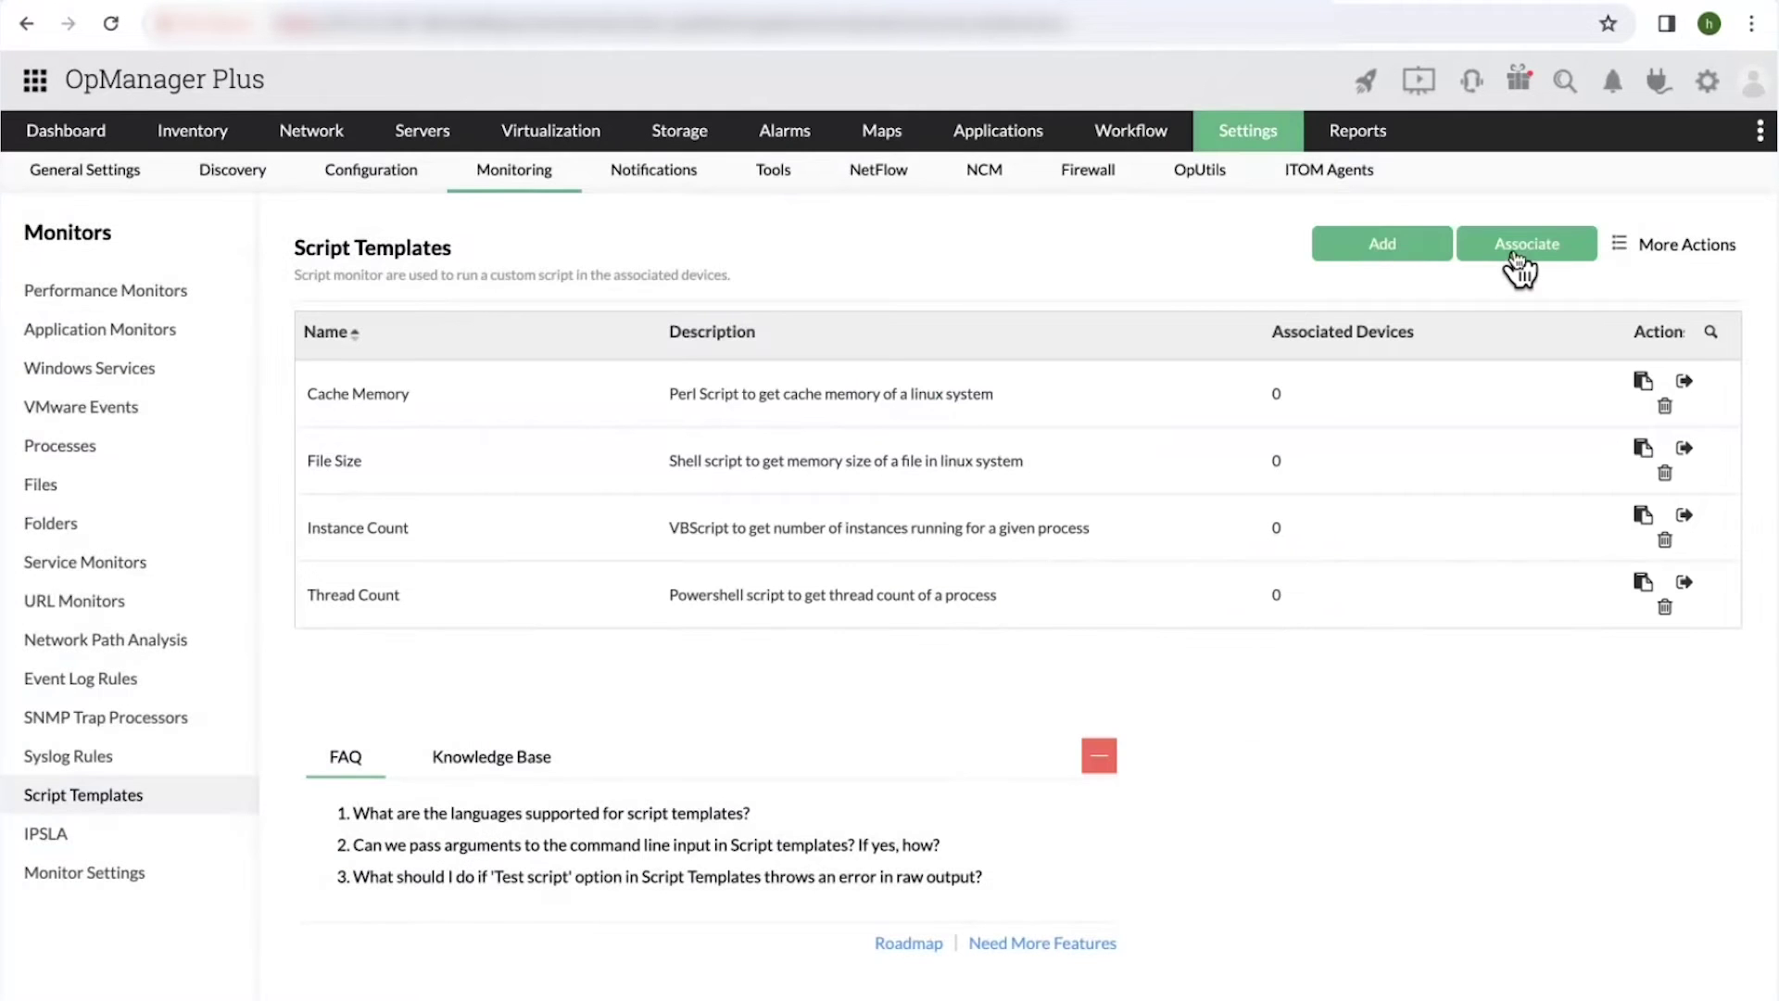
Inspect the script template association form with the File Size template chosen, and close it without associating any device.
click(1517, 245)
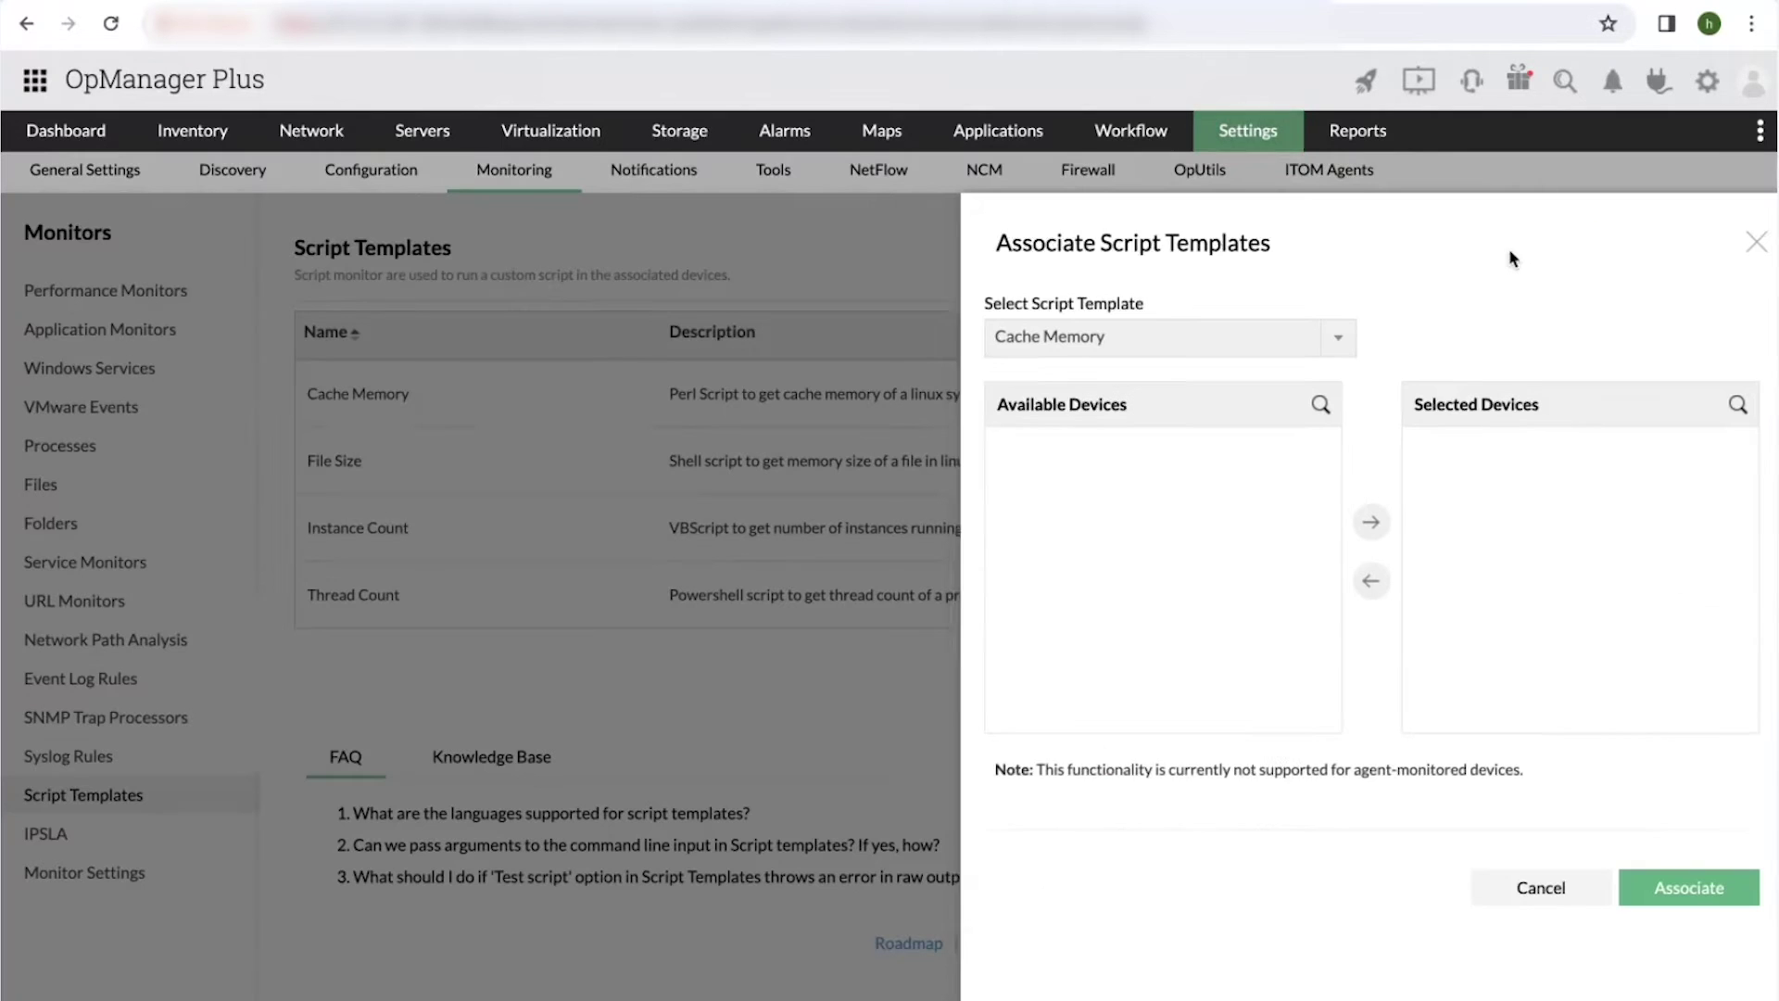
click(1214, 351)
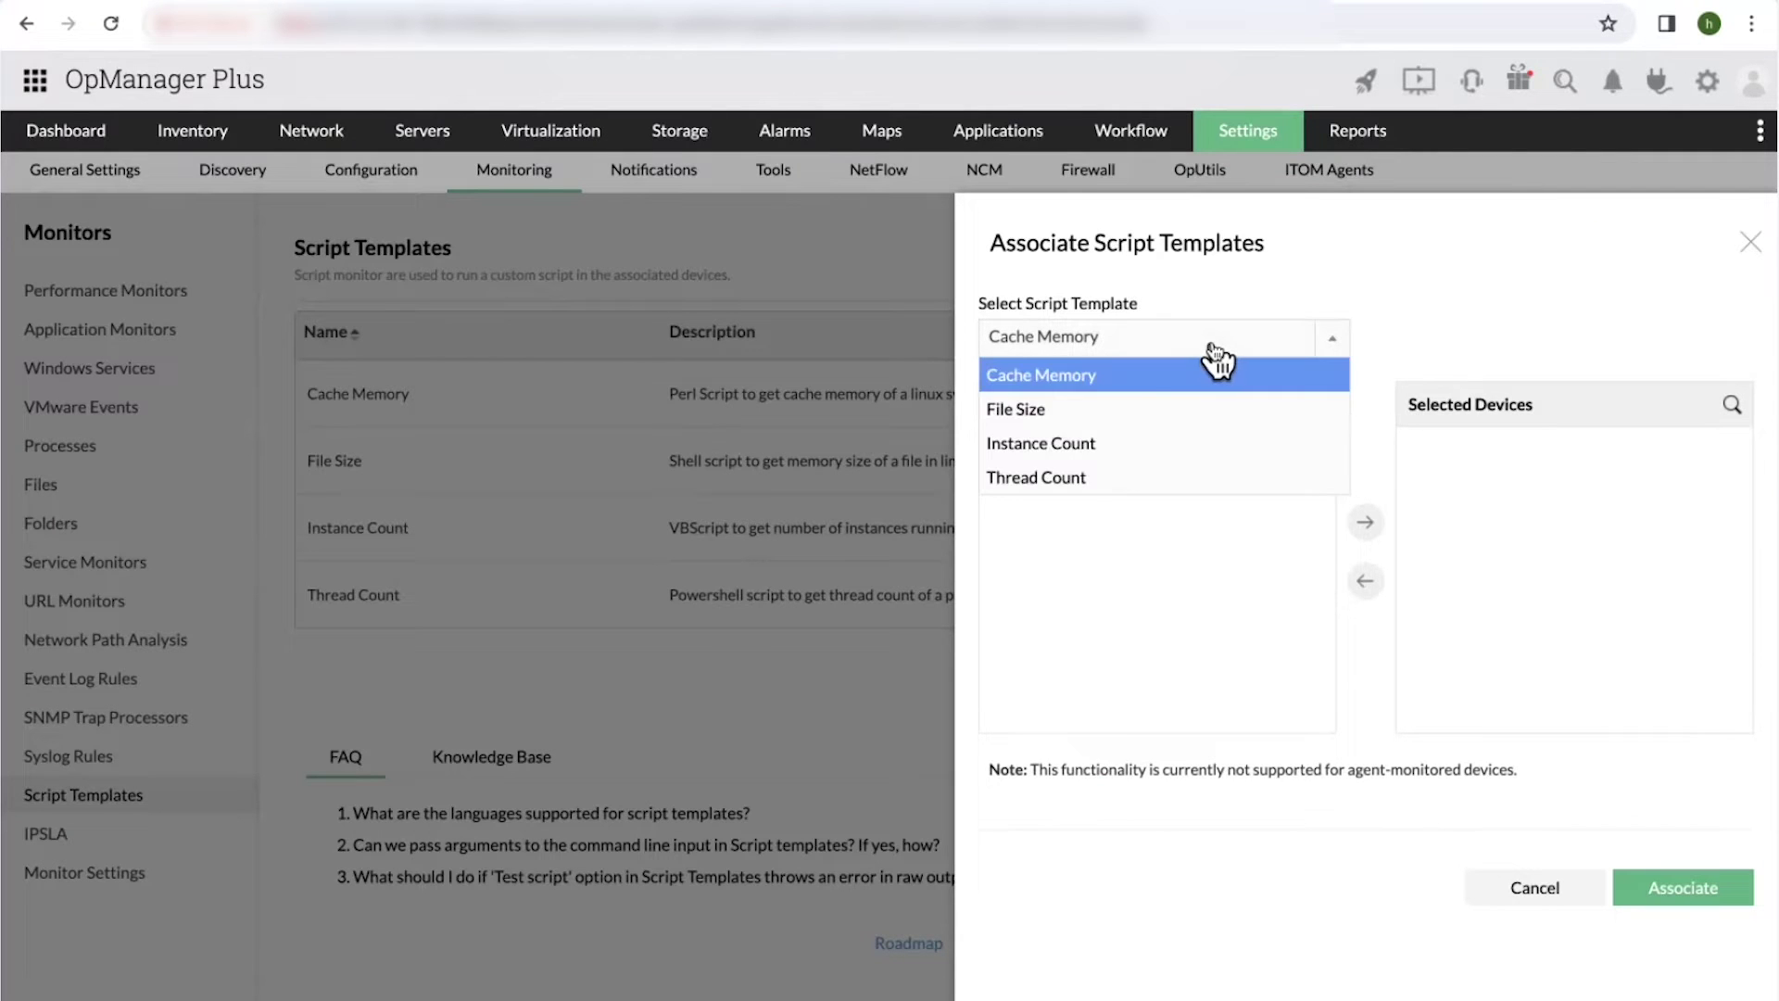
click(1144, 409)
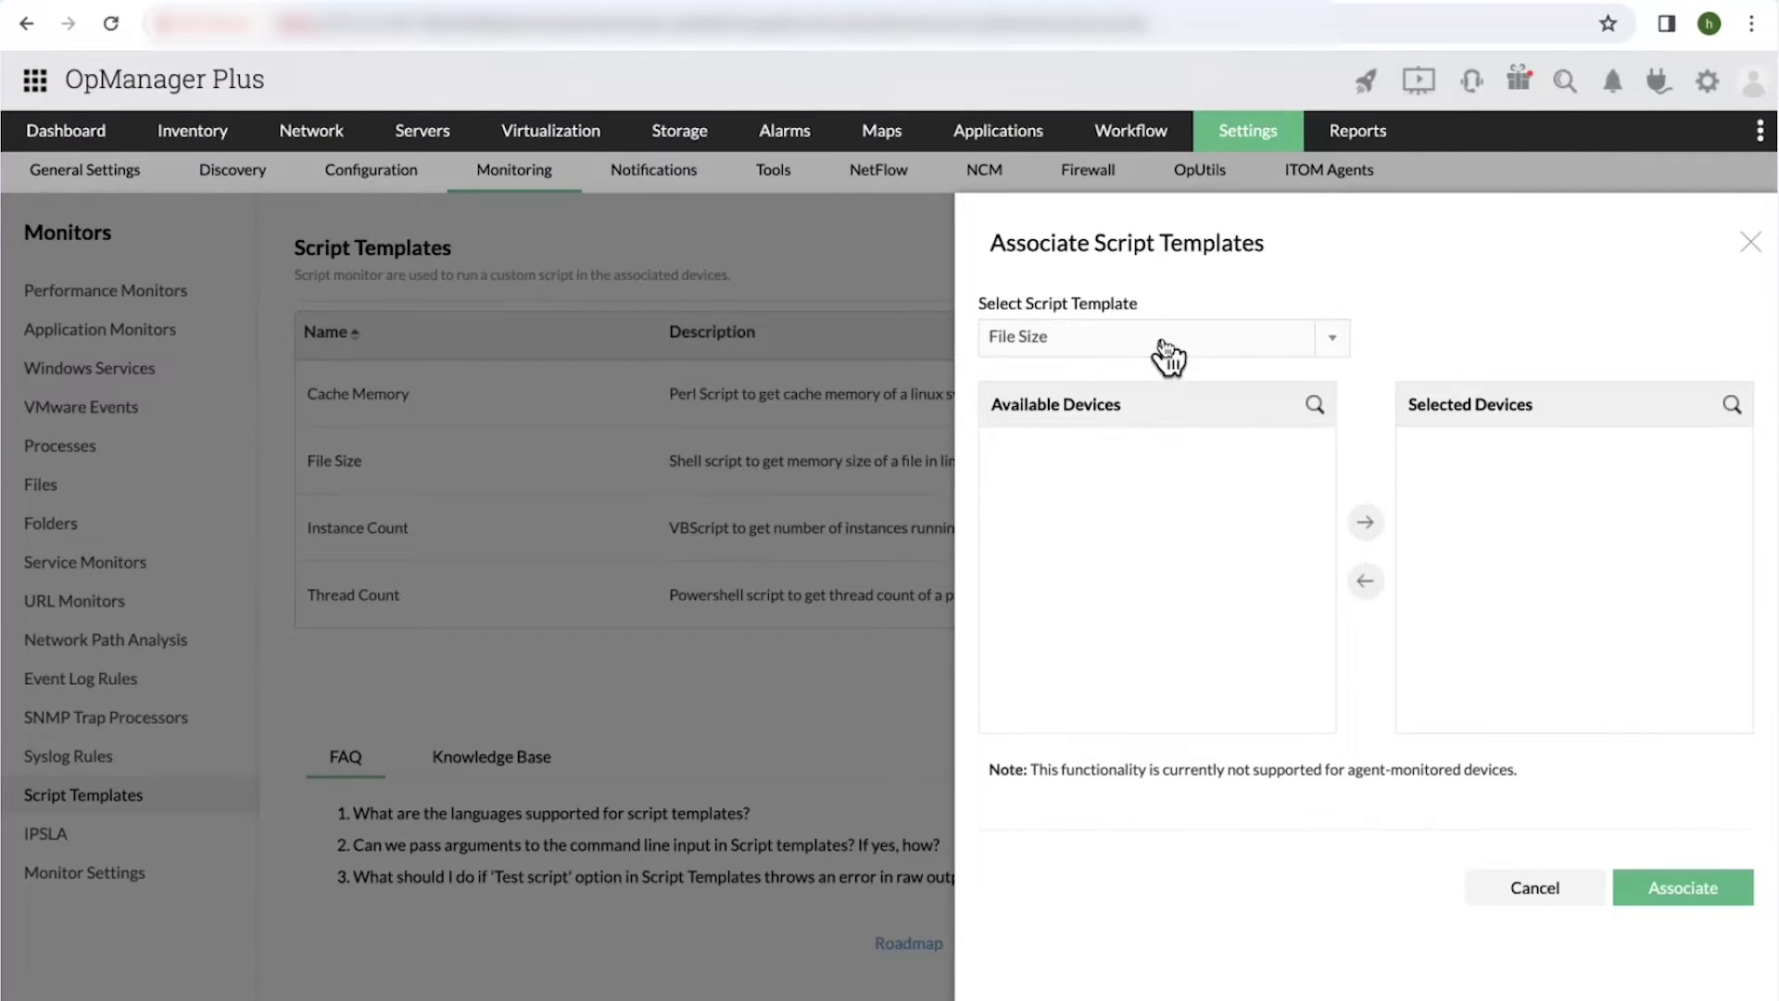
click(1750, 243)
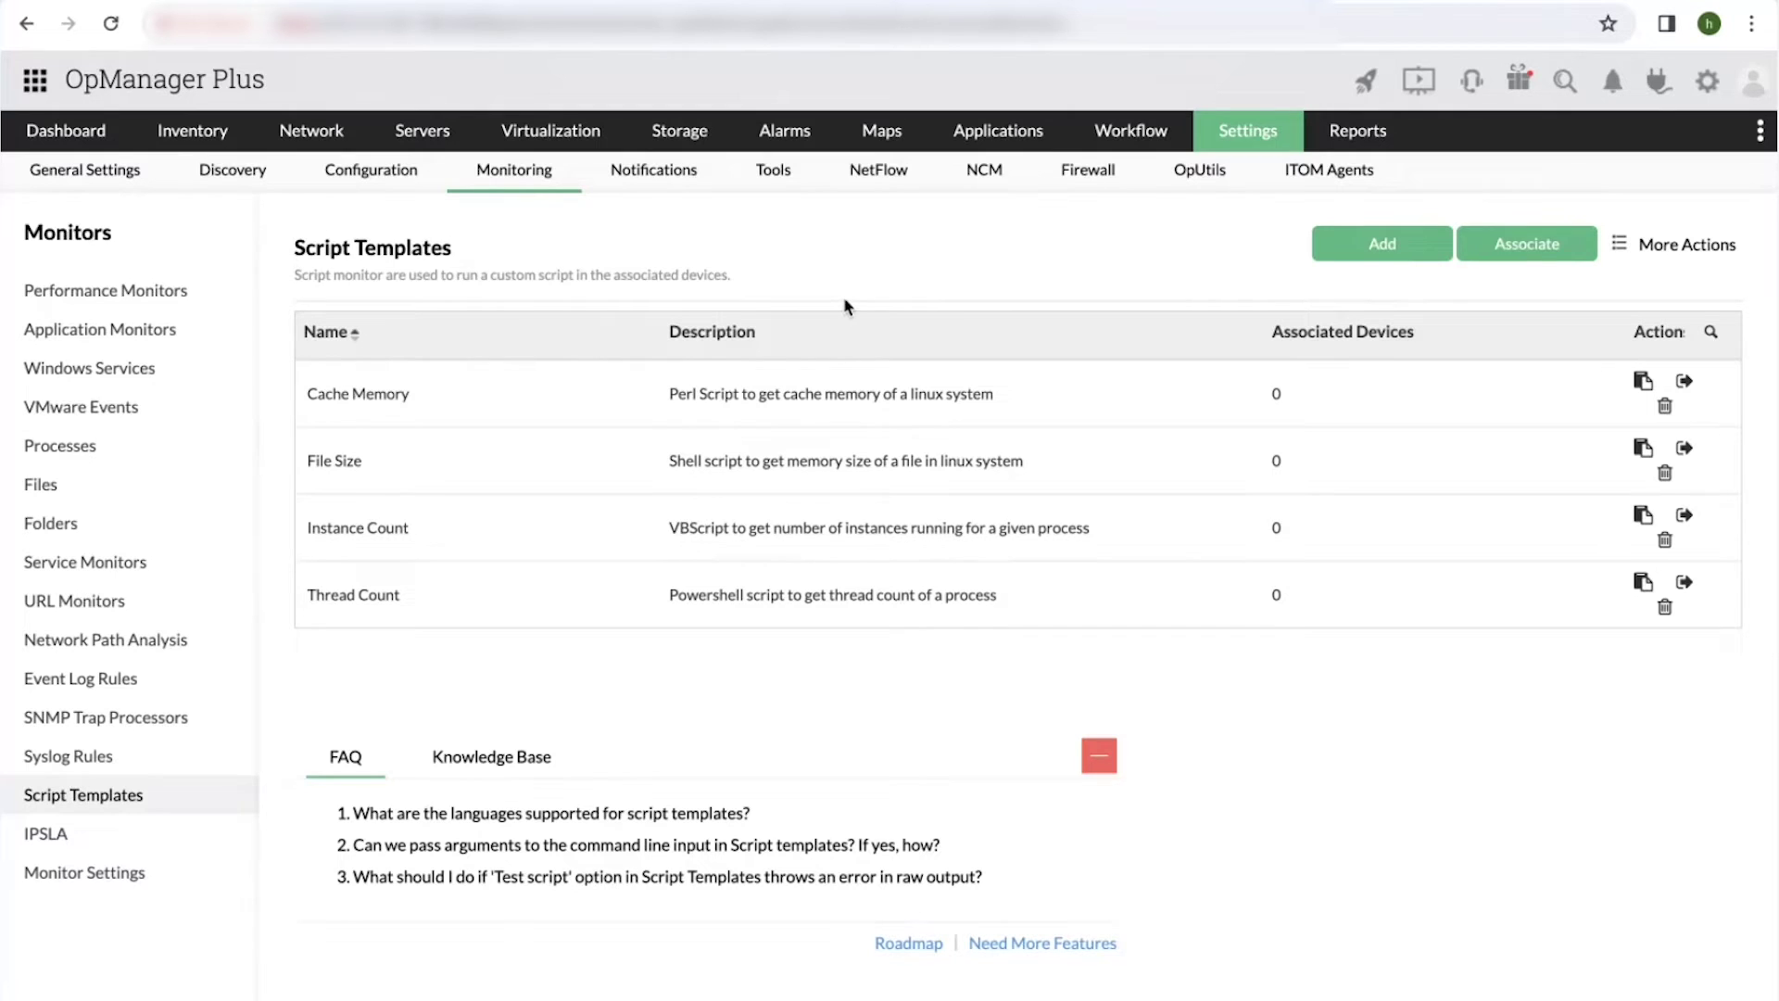
Open the Script Monitors of the Opmee-test device, bring up the new script monitor form, and close it without adding one.
click(185, 131)
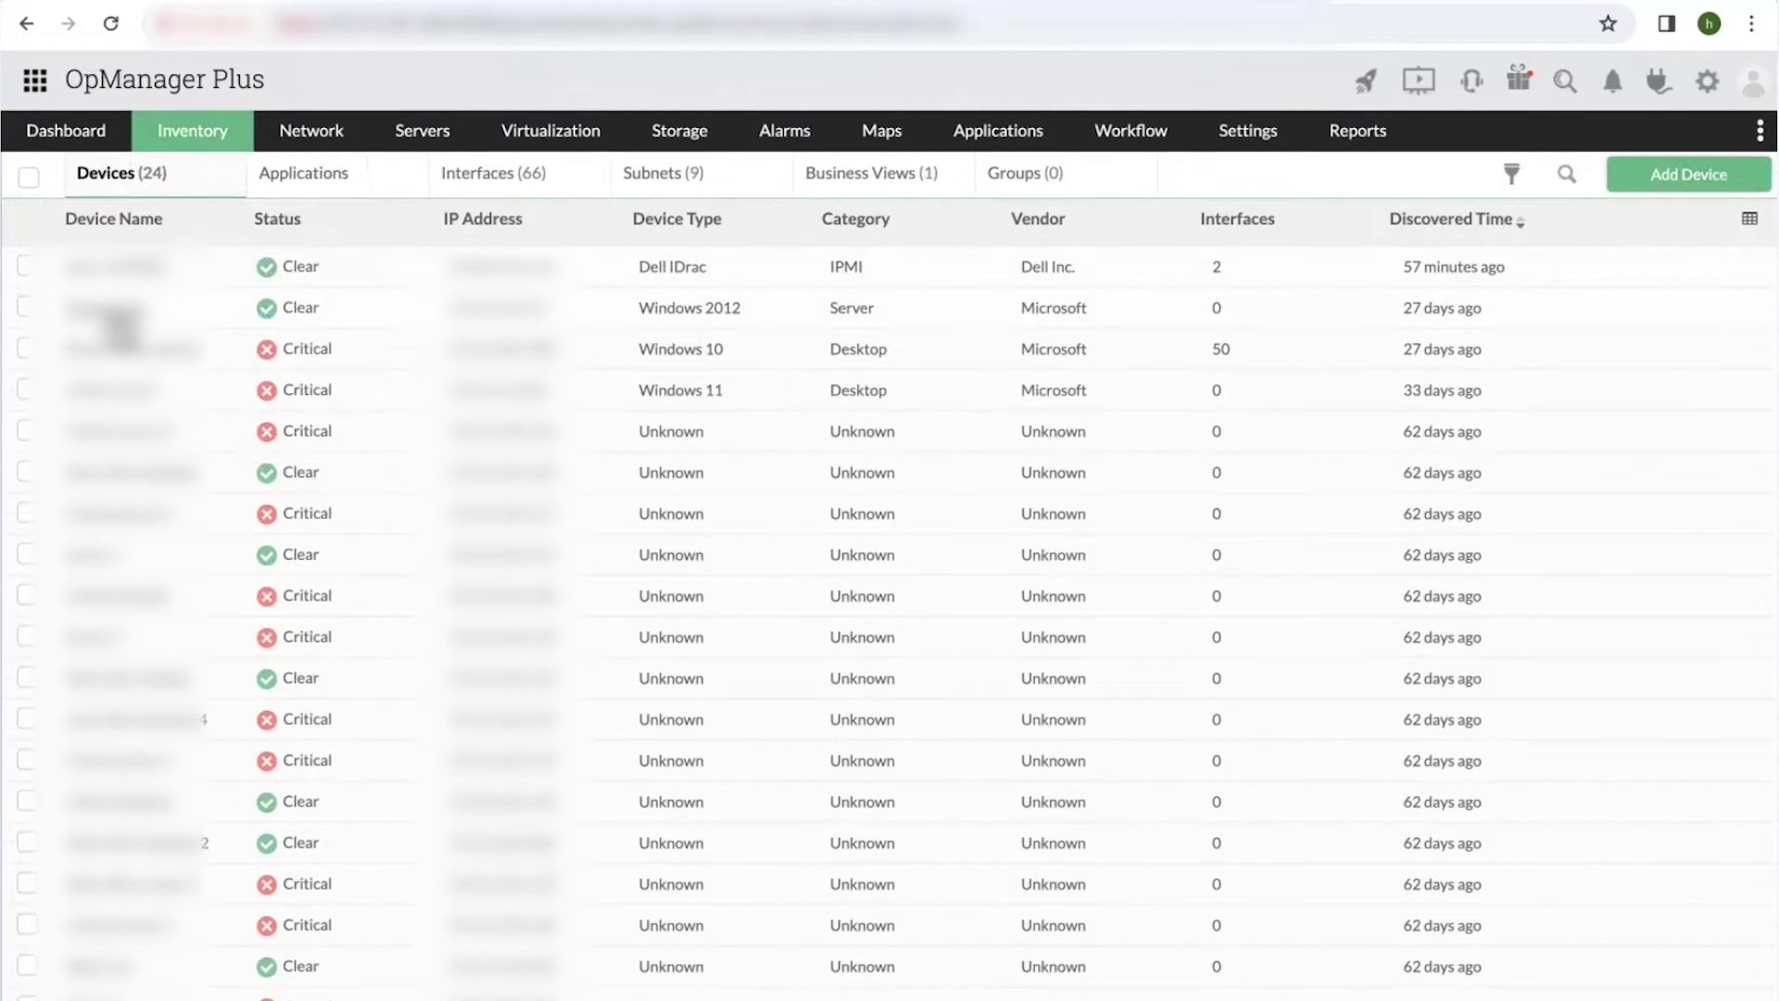
click(640, 313)
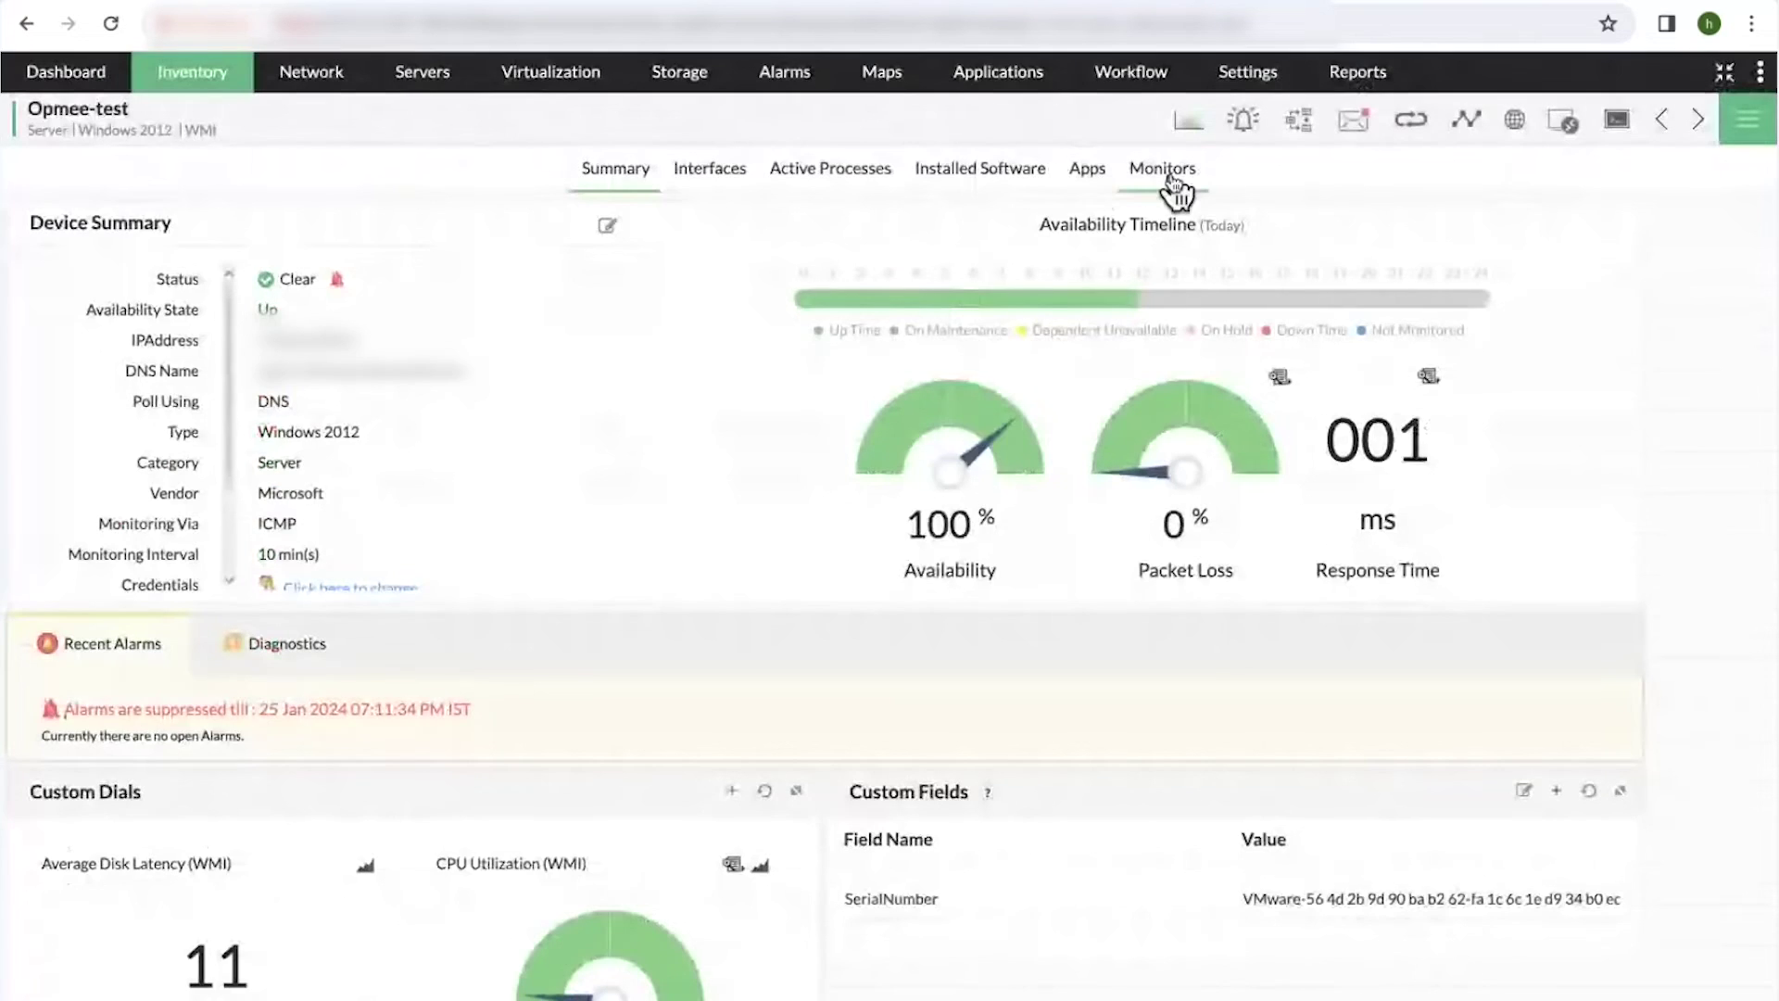
click(1164, 168)
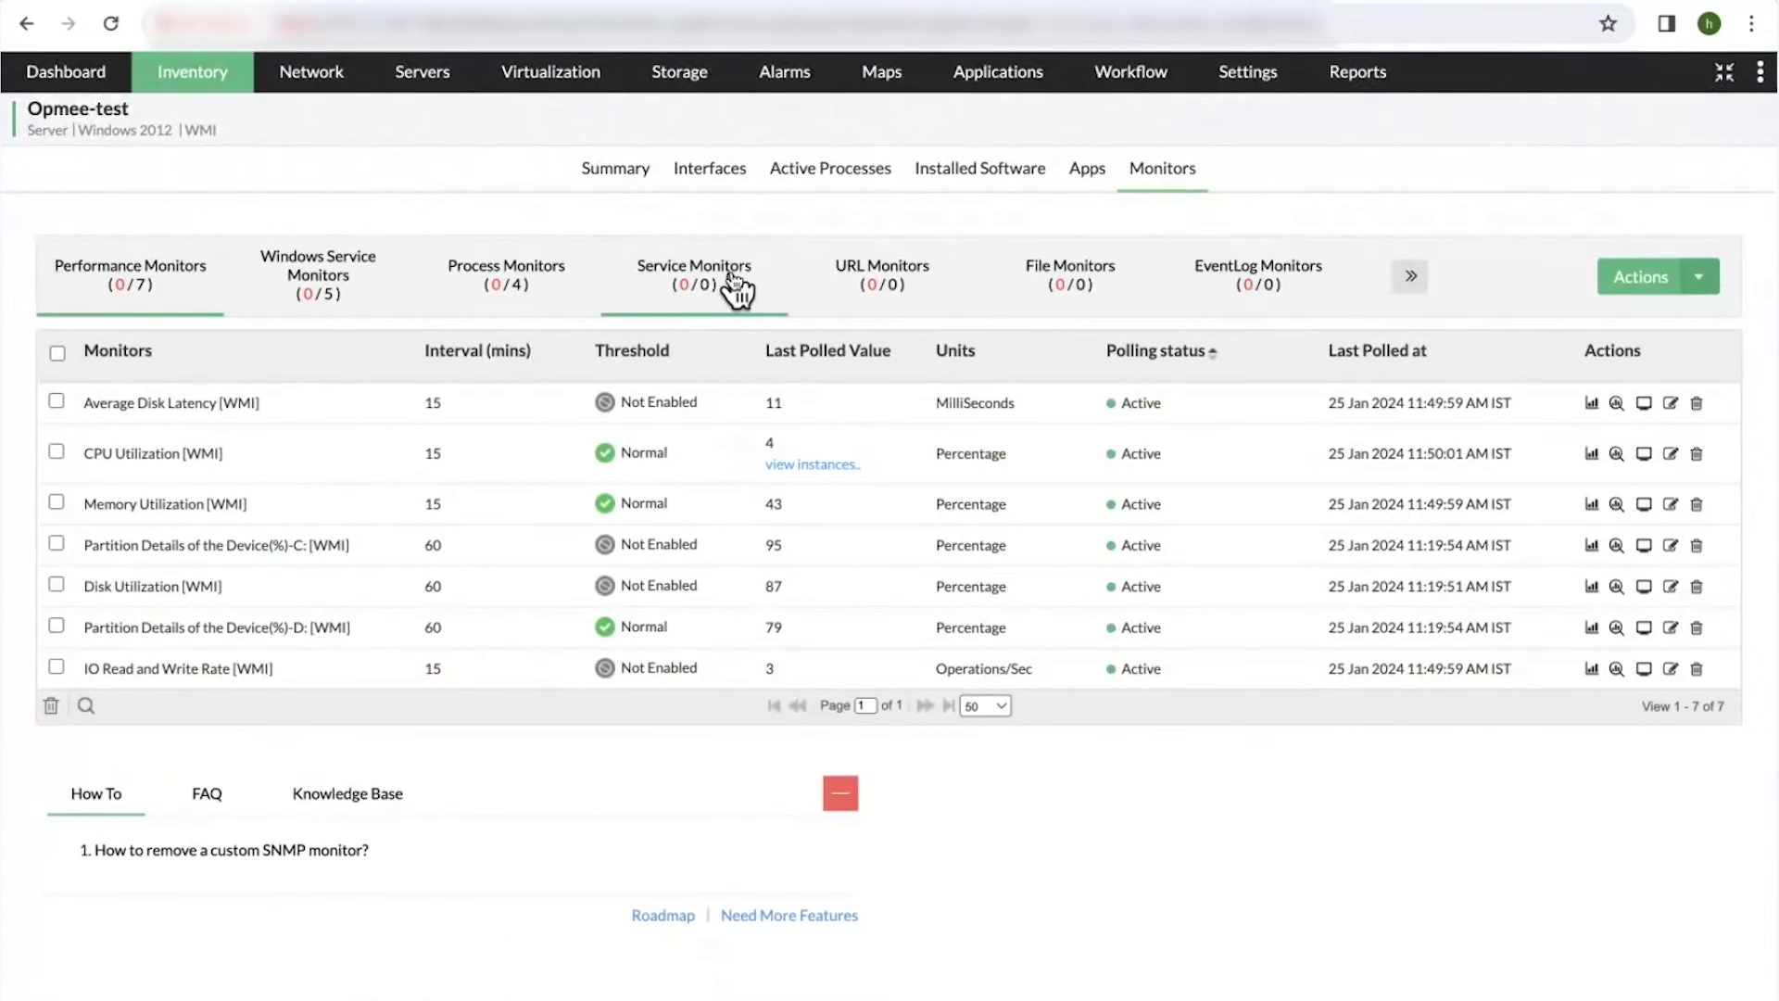
click(1410, 278)
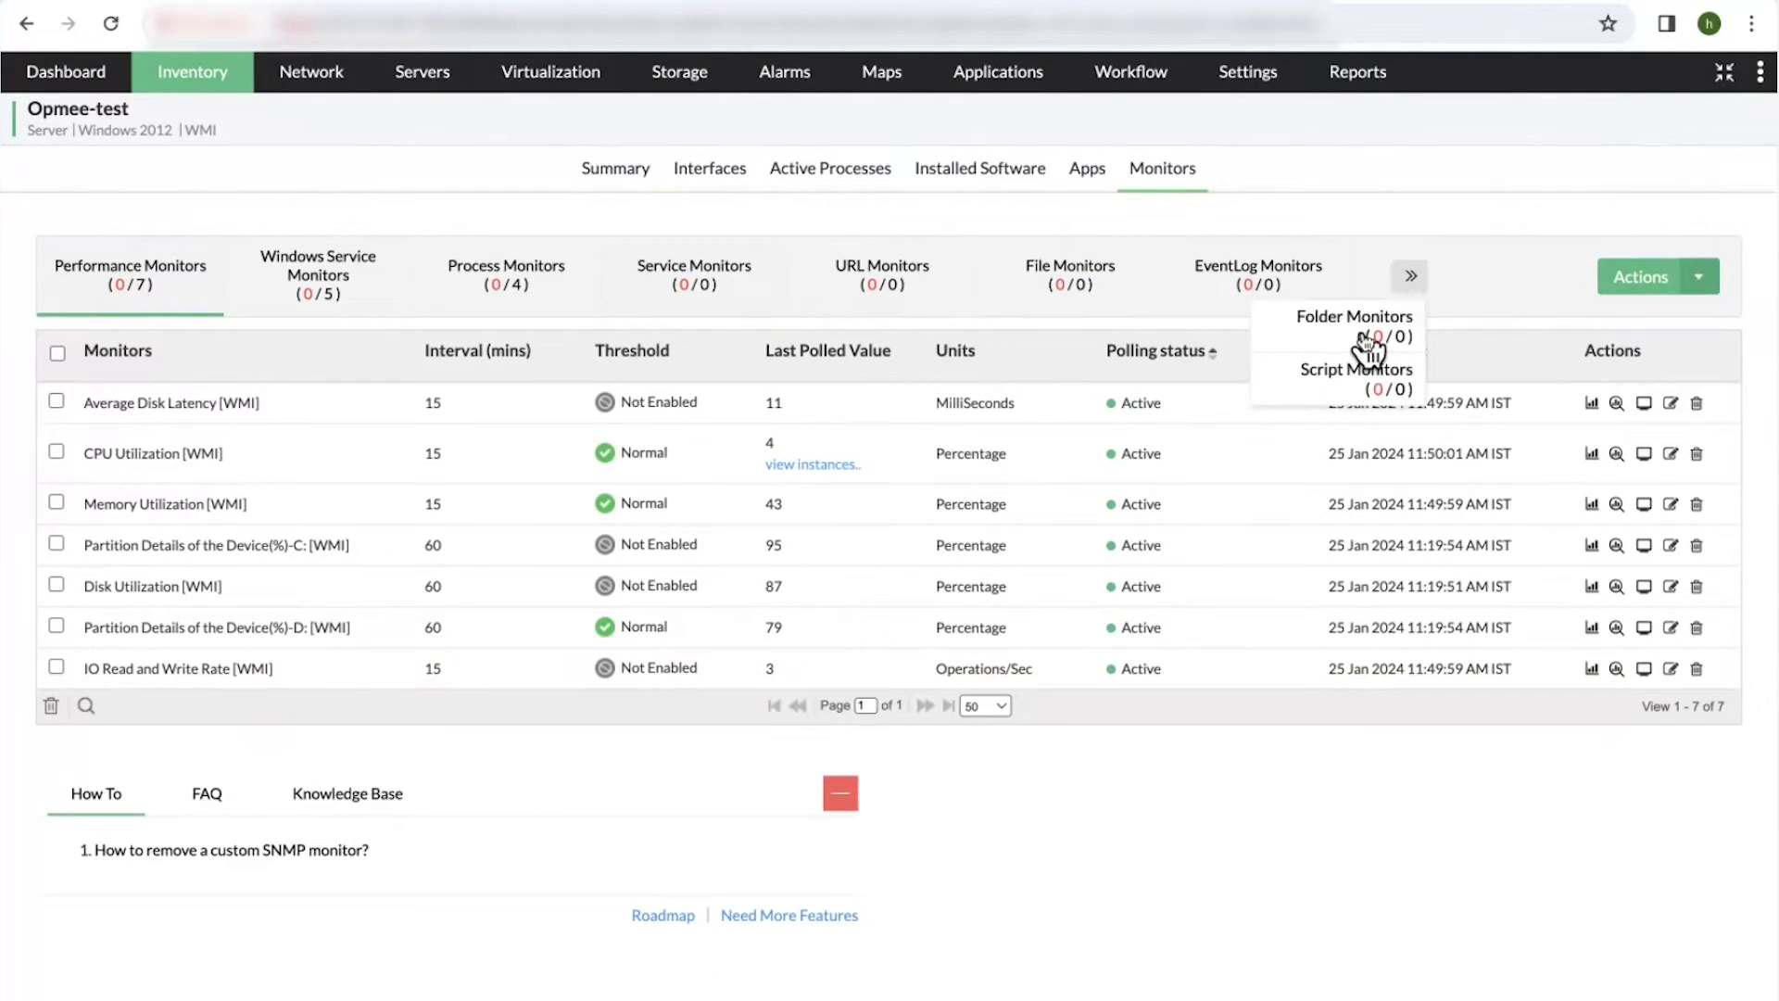
click(1359, 370)
click(813, 452)
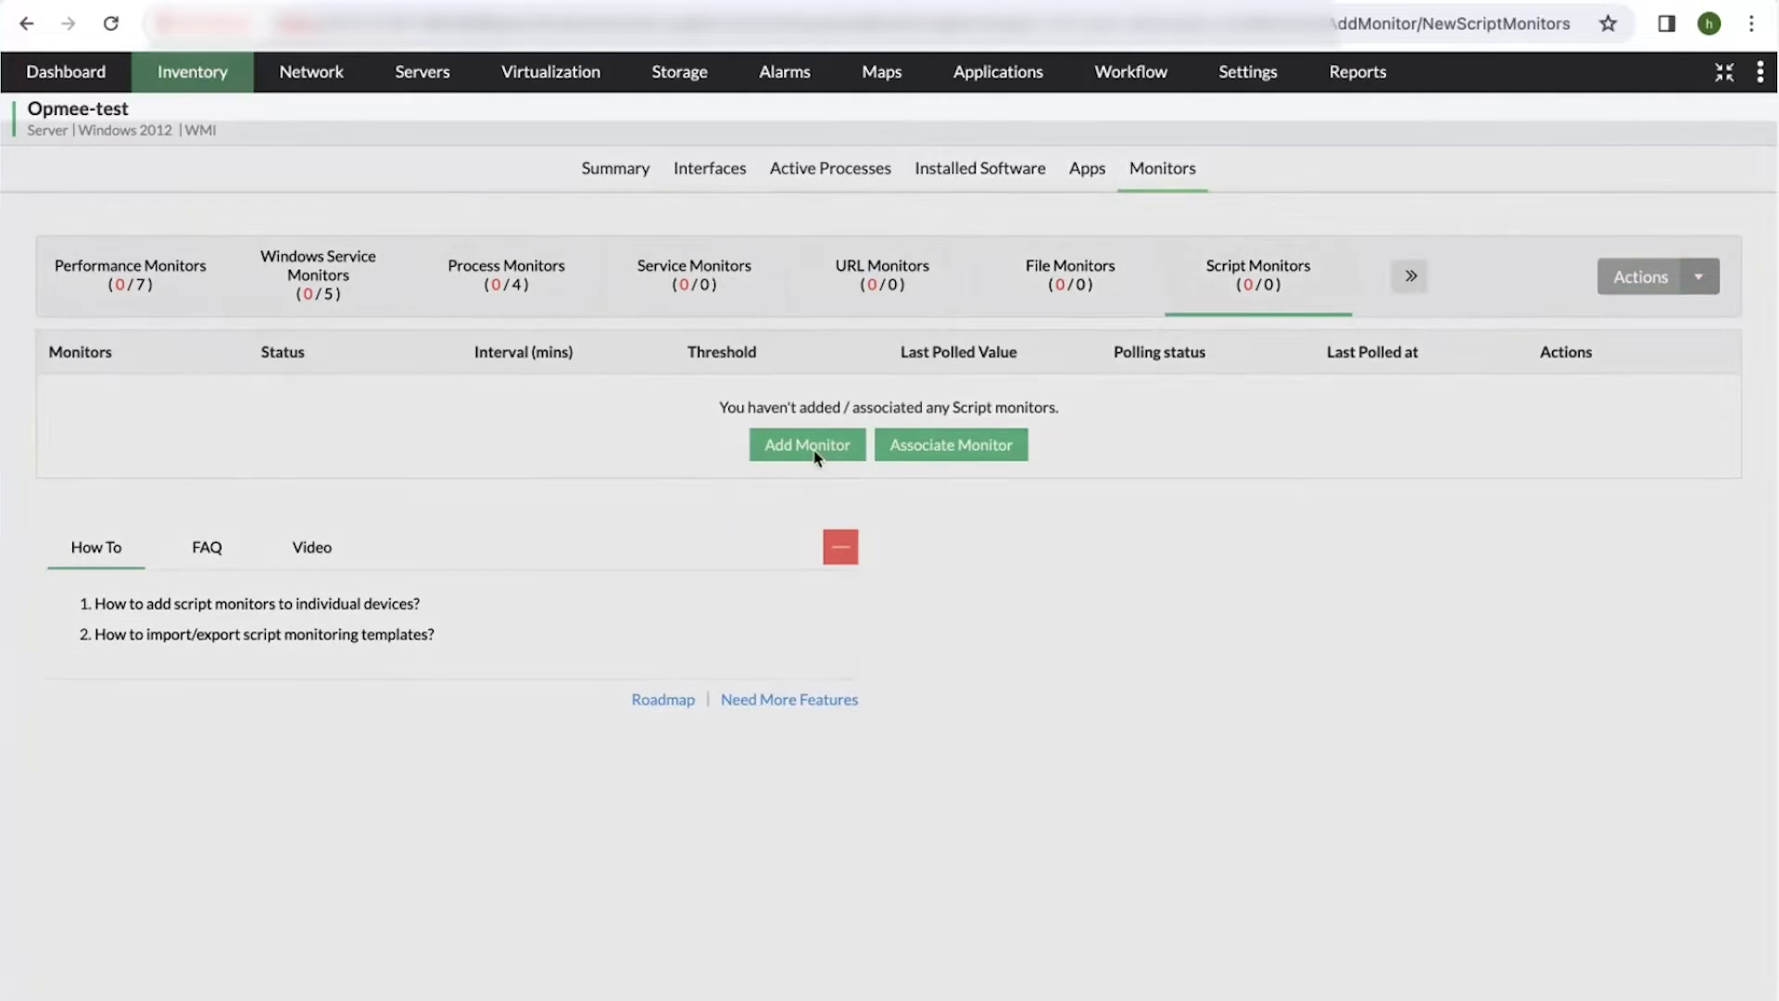
click(1749, 140)
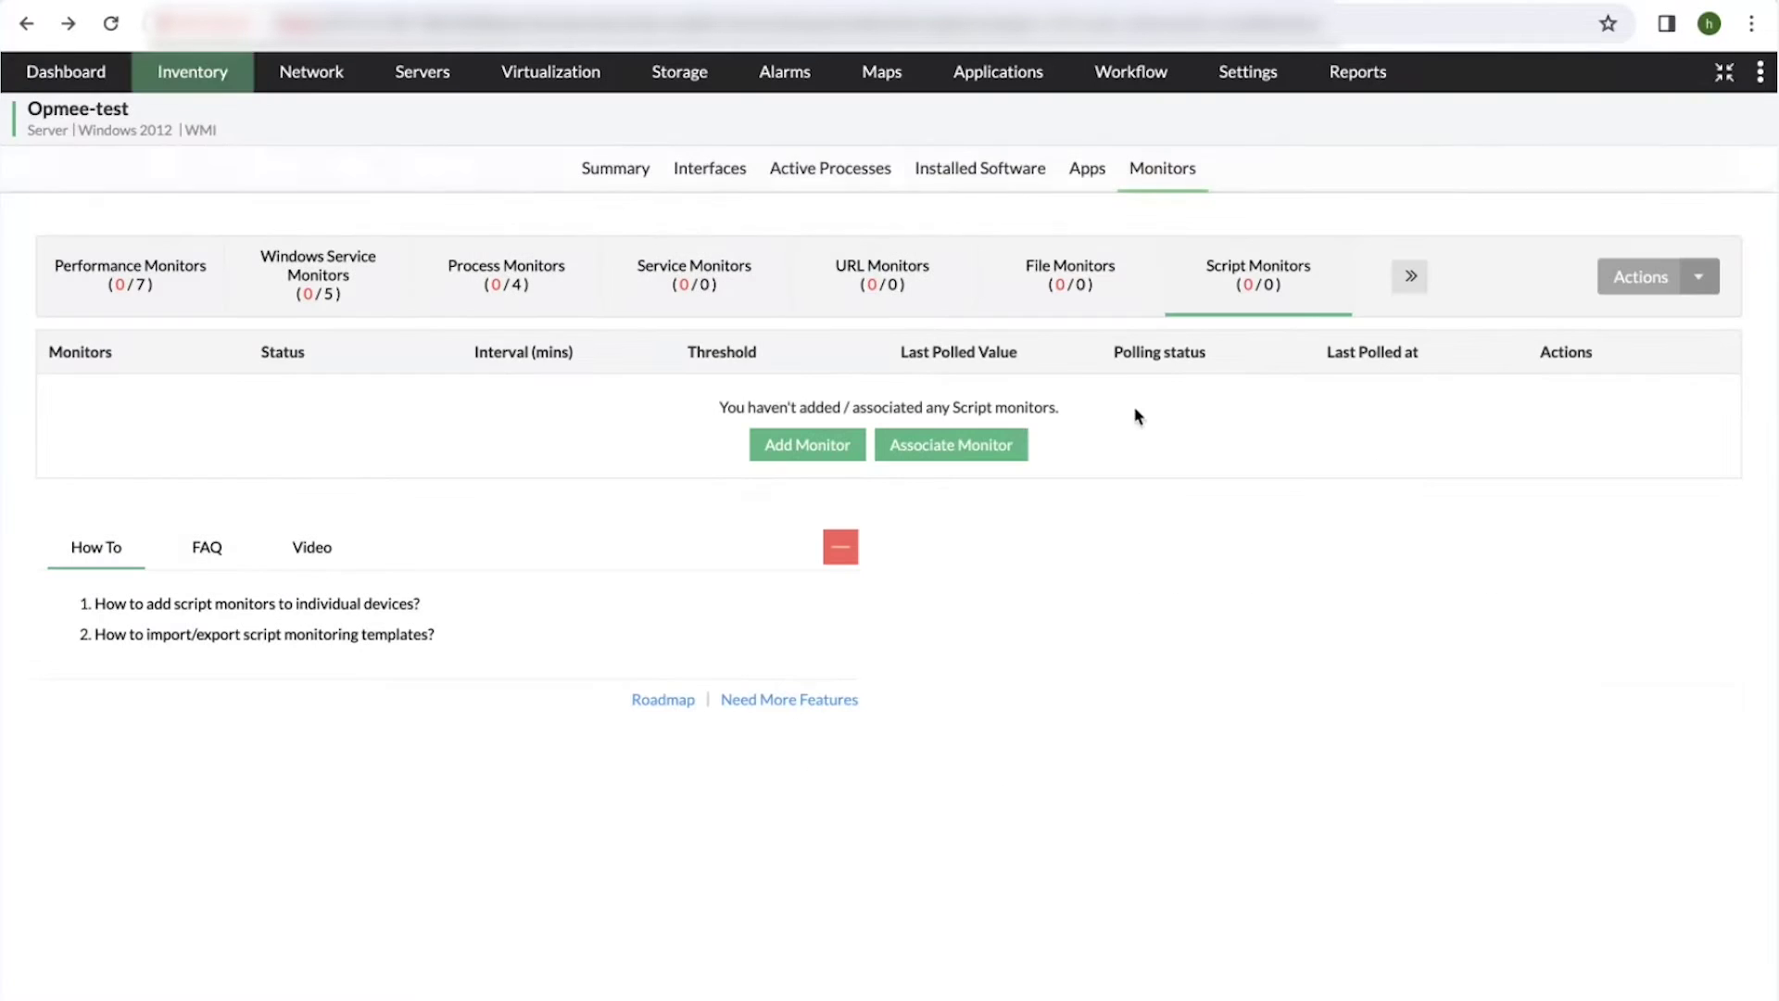
Associate the Instance Count and Thread Count script templates with the Opmee-test device.
click(1014, 445)
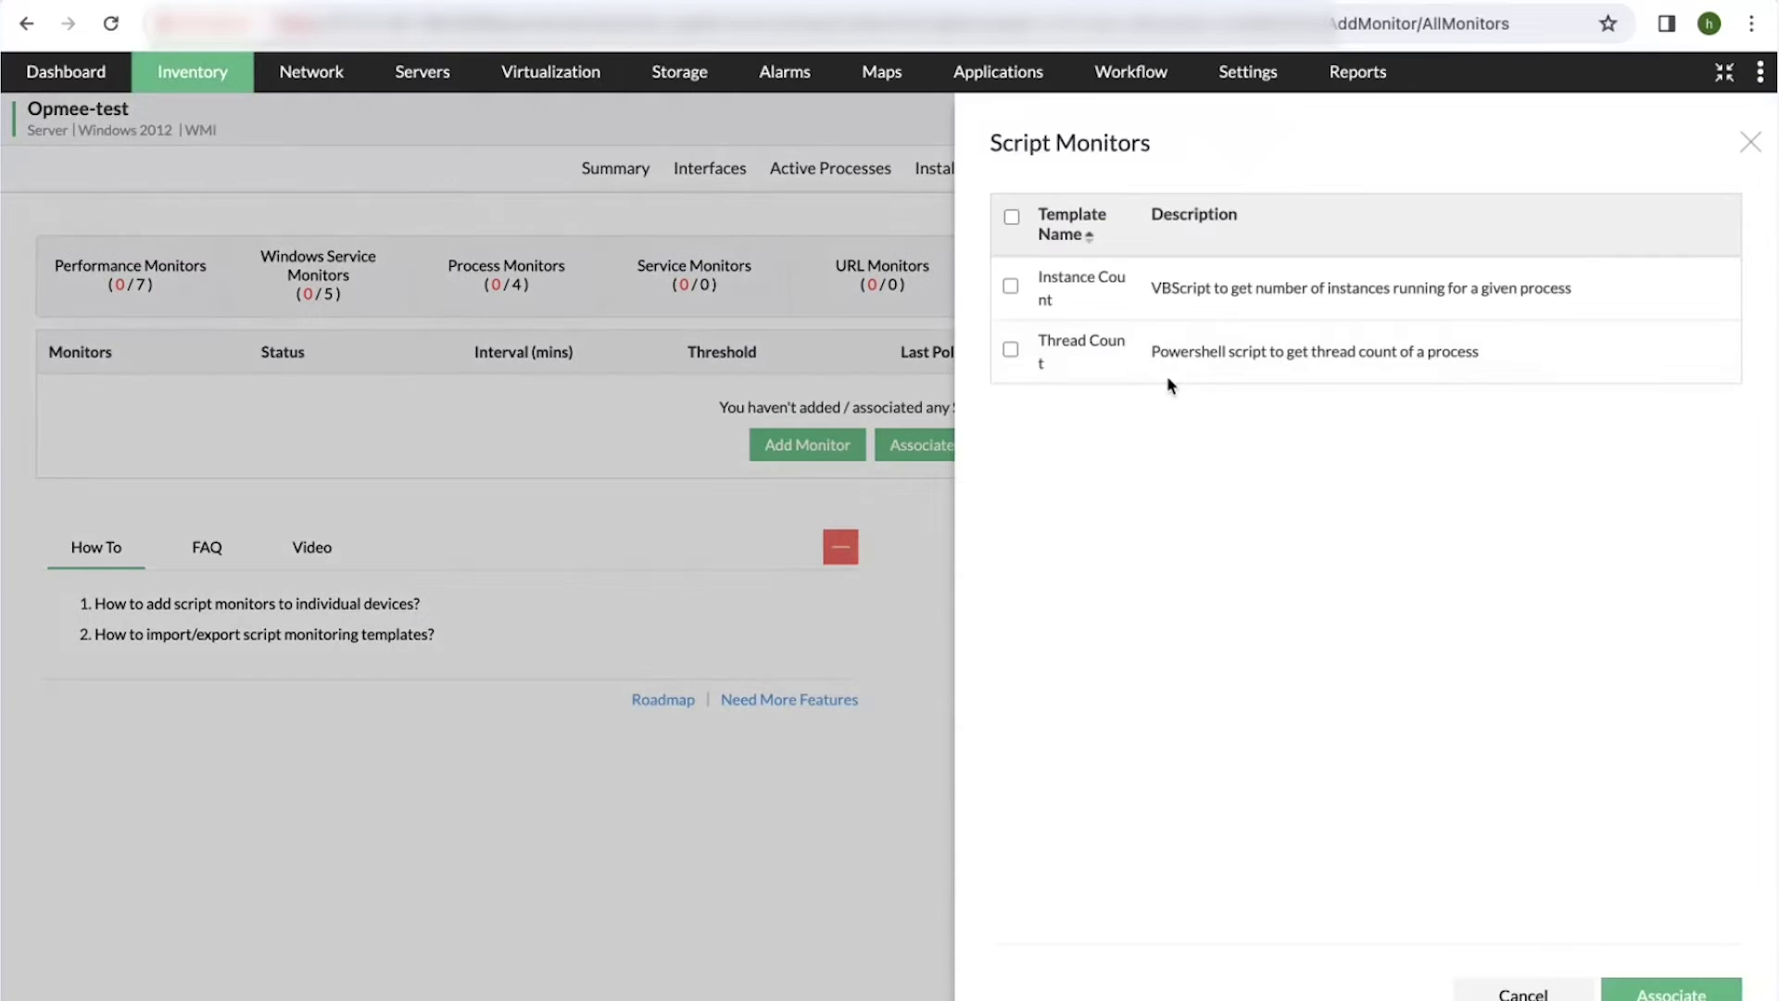
click(1010, 286)
click(1010, 349)
click(1654, 993)
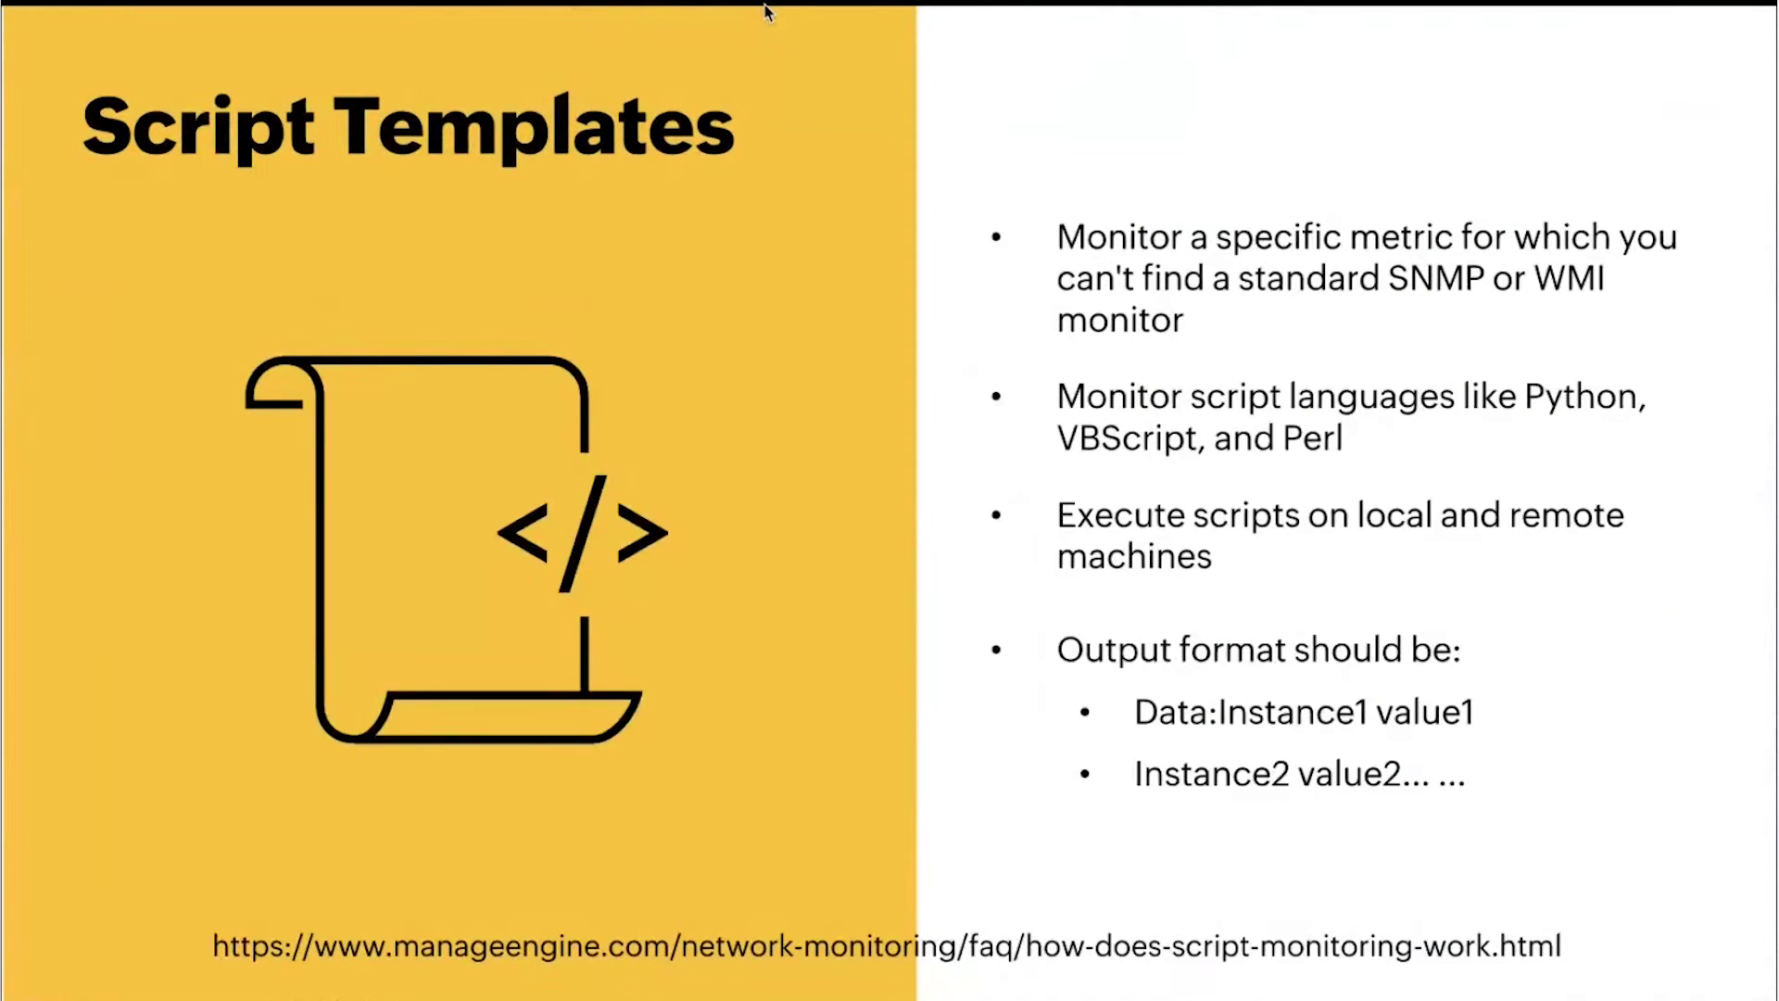
key(Right)
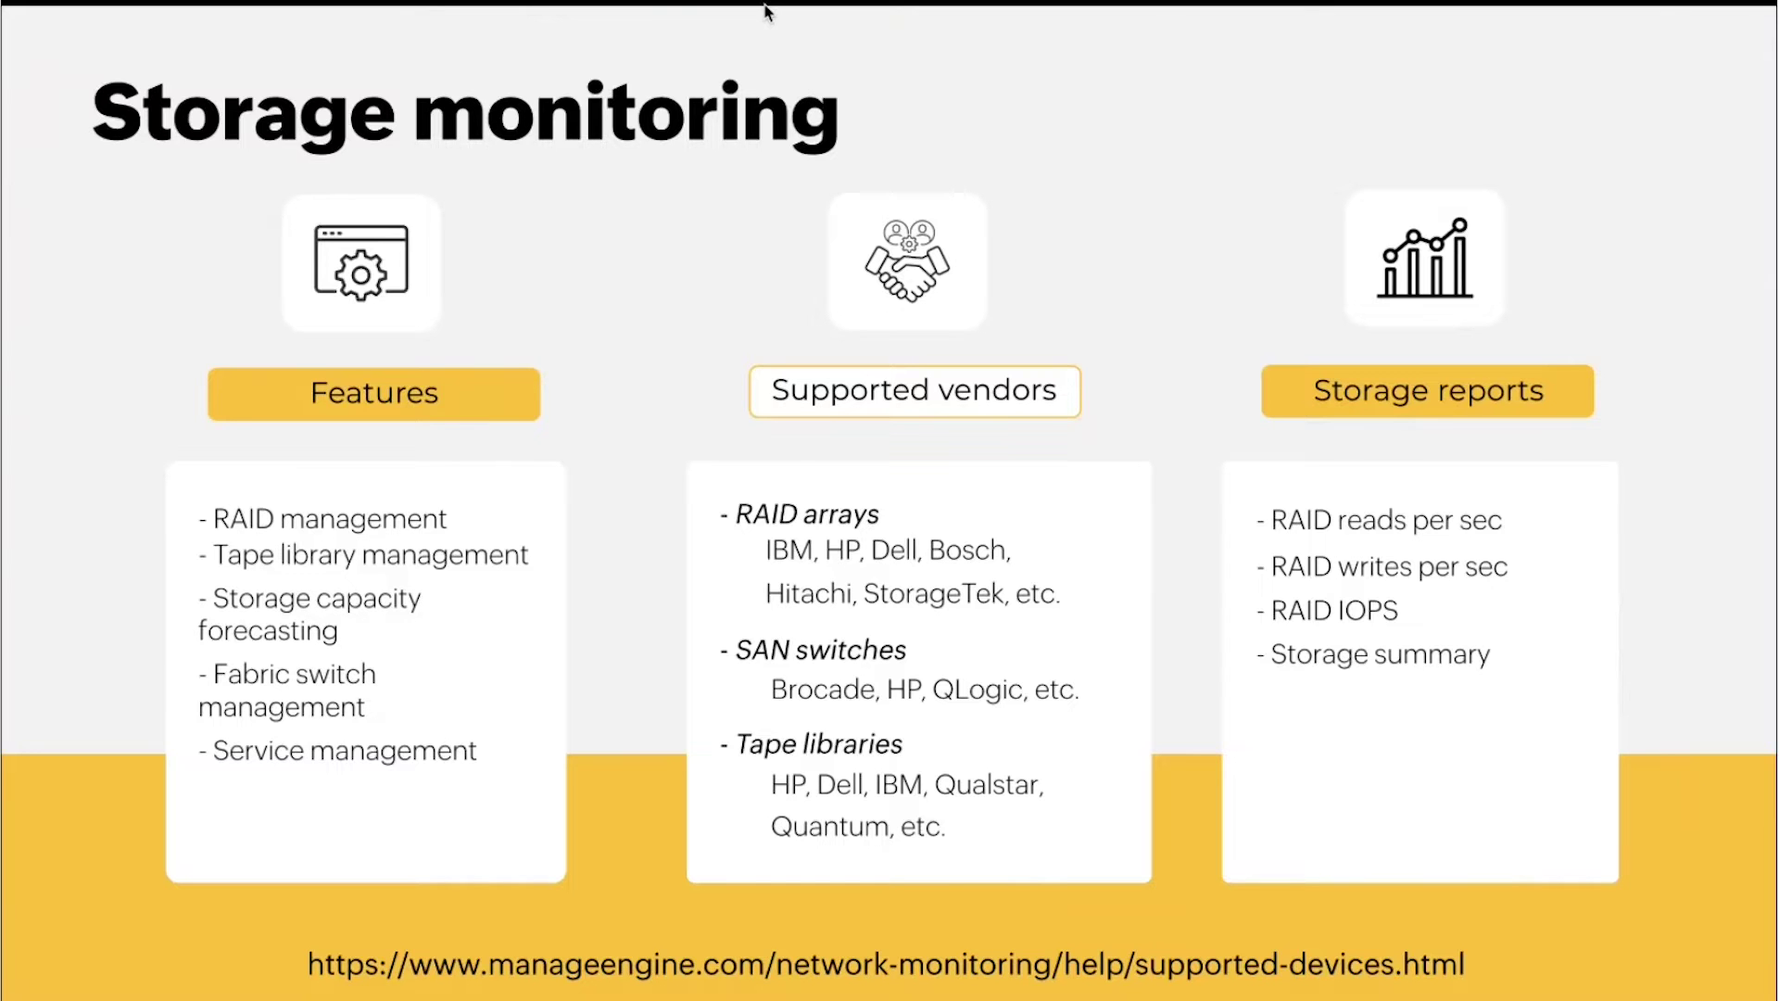
Switch to the OpManager online demo and log in as Administrator.
key(ctrl+Up)
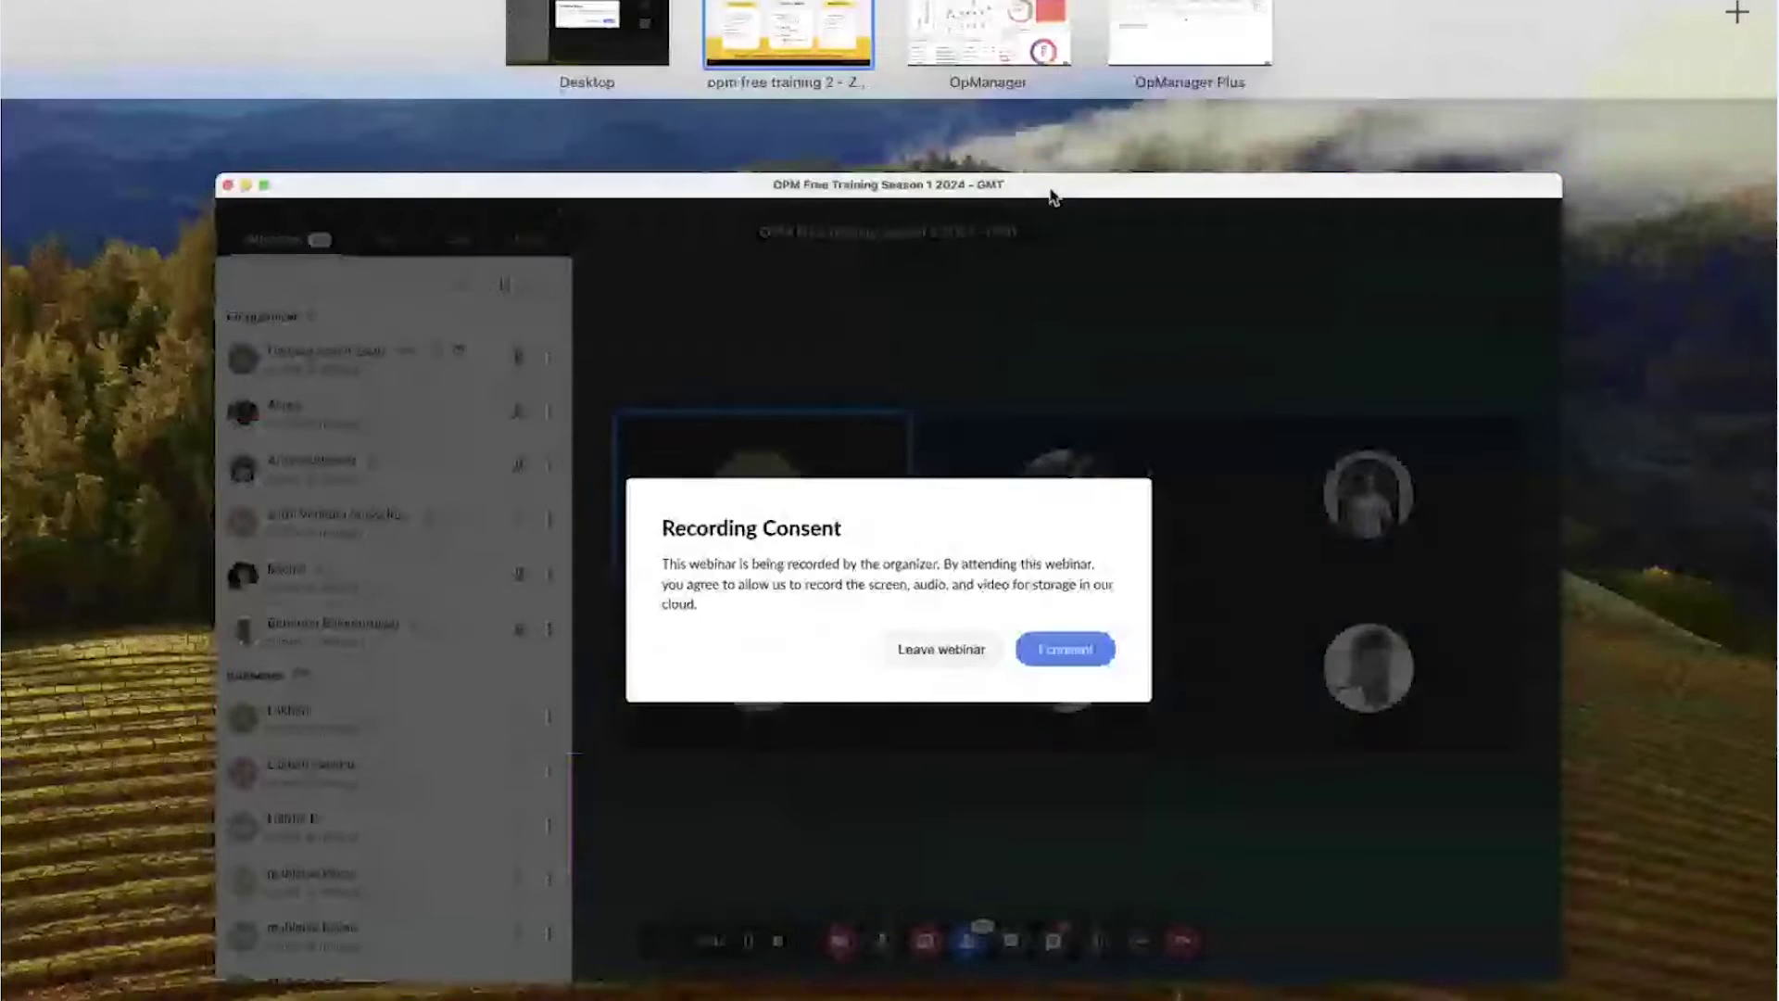
click(1014, 34)
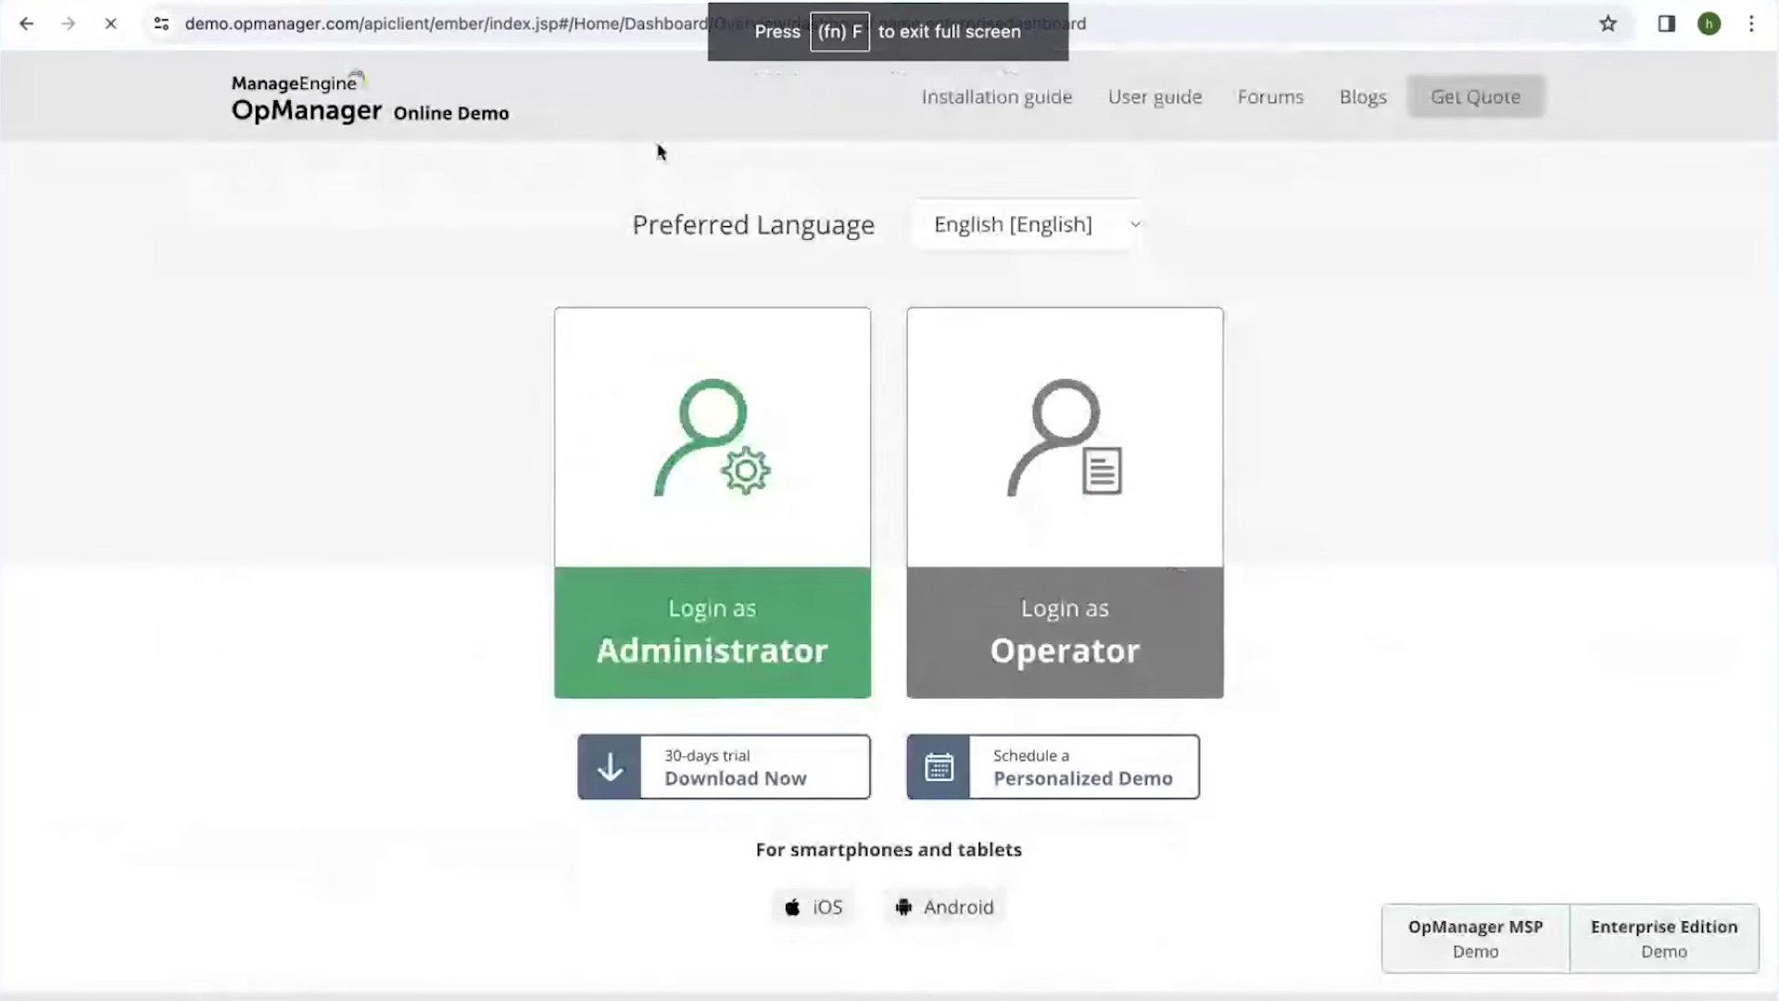
click(707, 500)
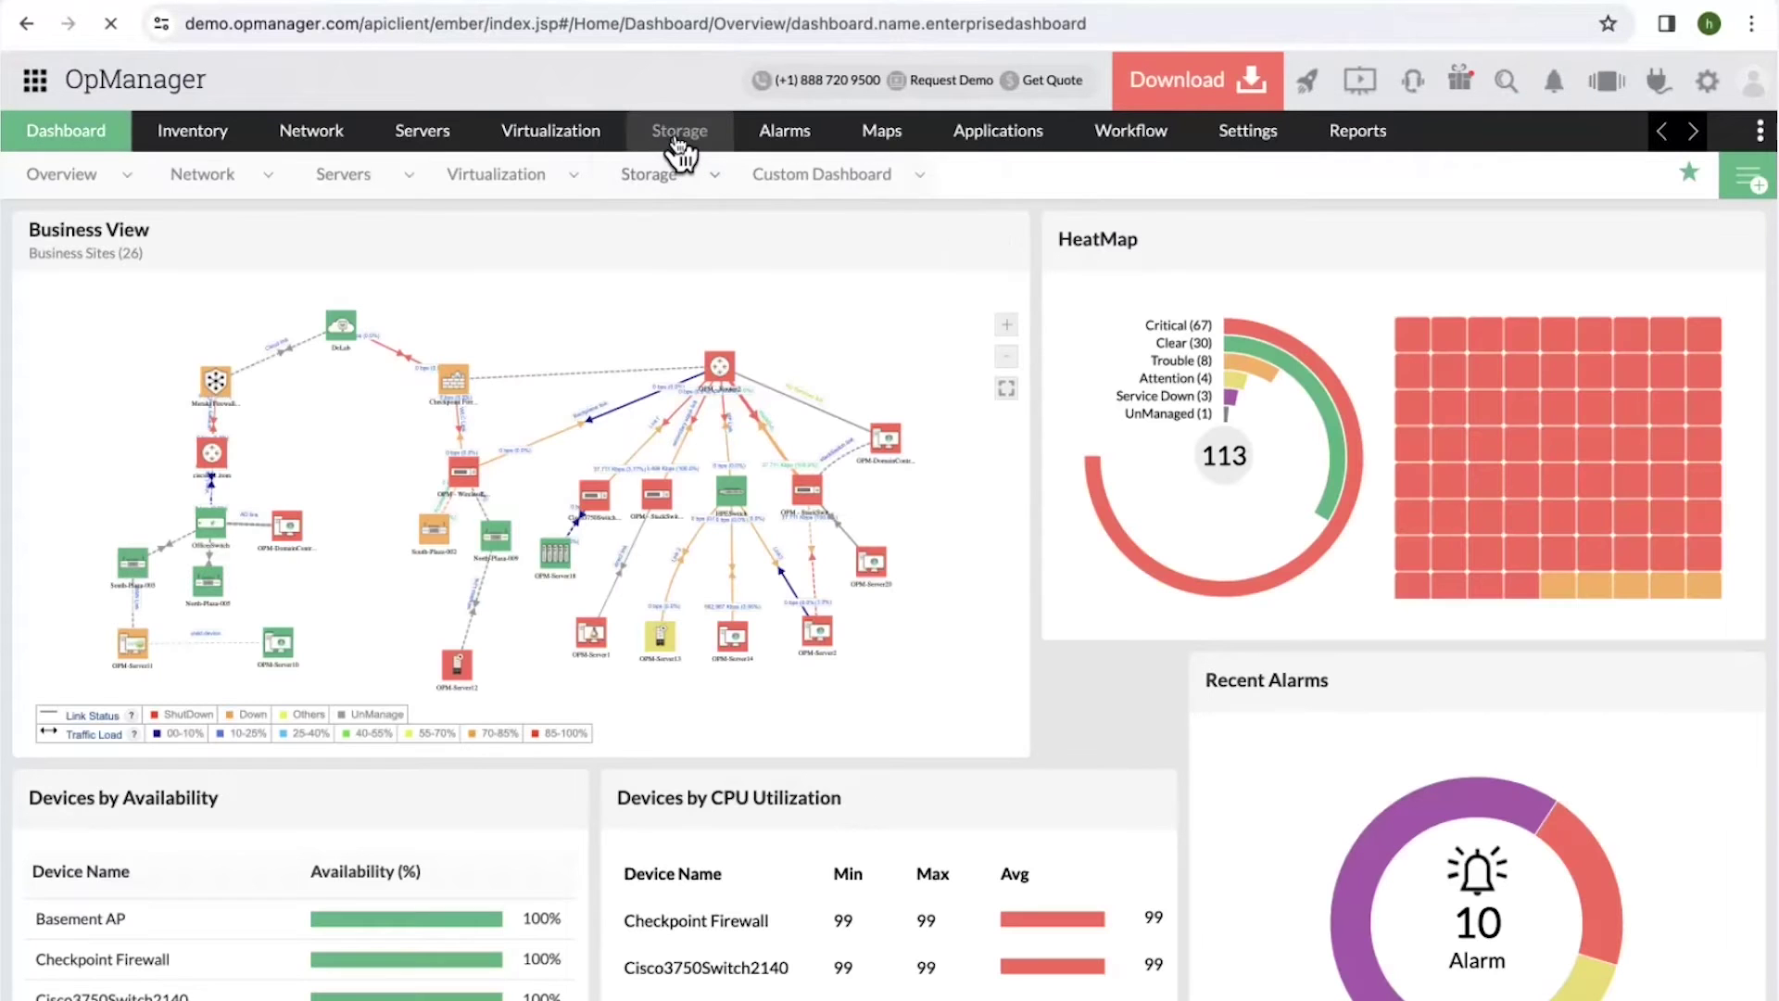
Open the Netapp ONTAP(Cluster)_0 device from the RAID storage inventory.
mouse_move(681, 153)
click(682, 149)
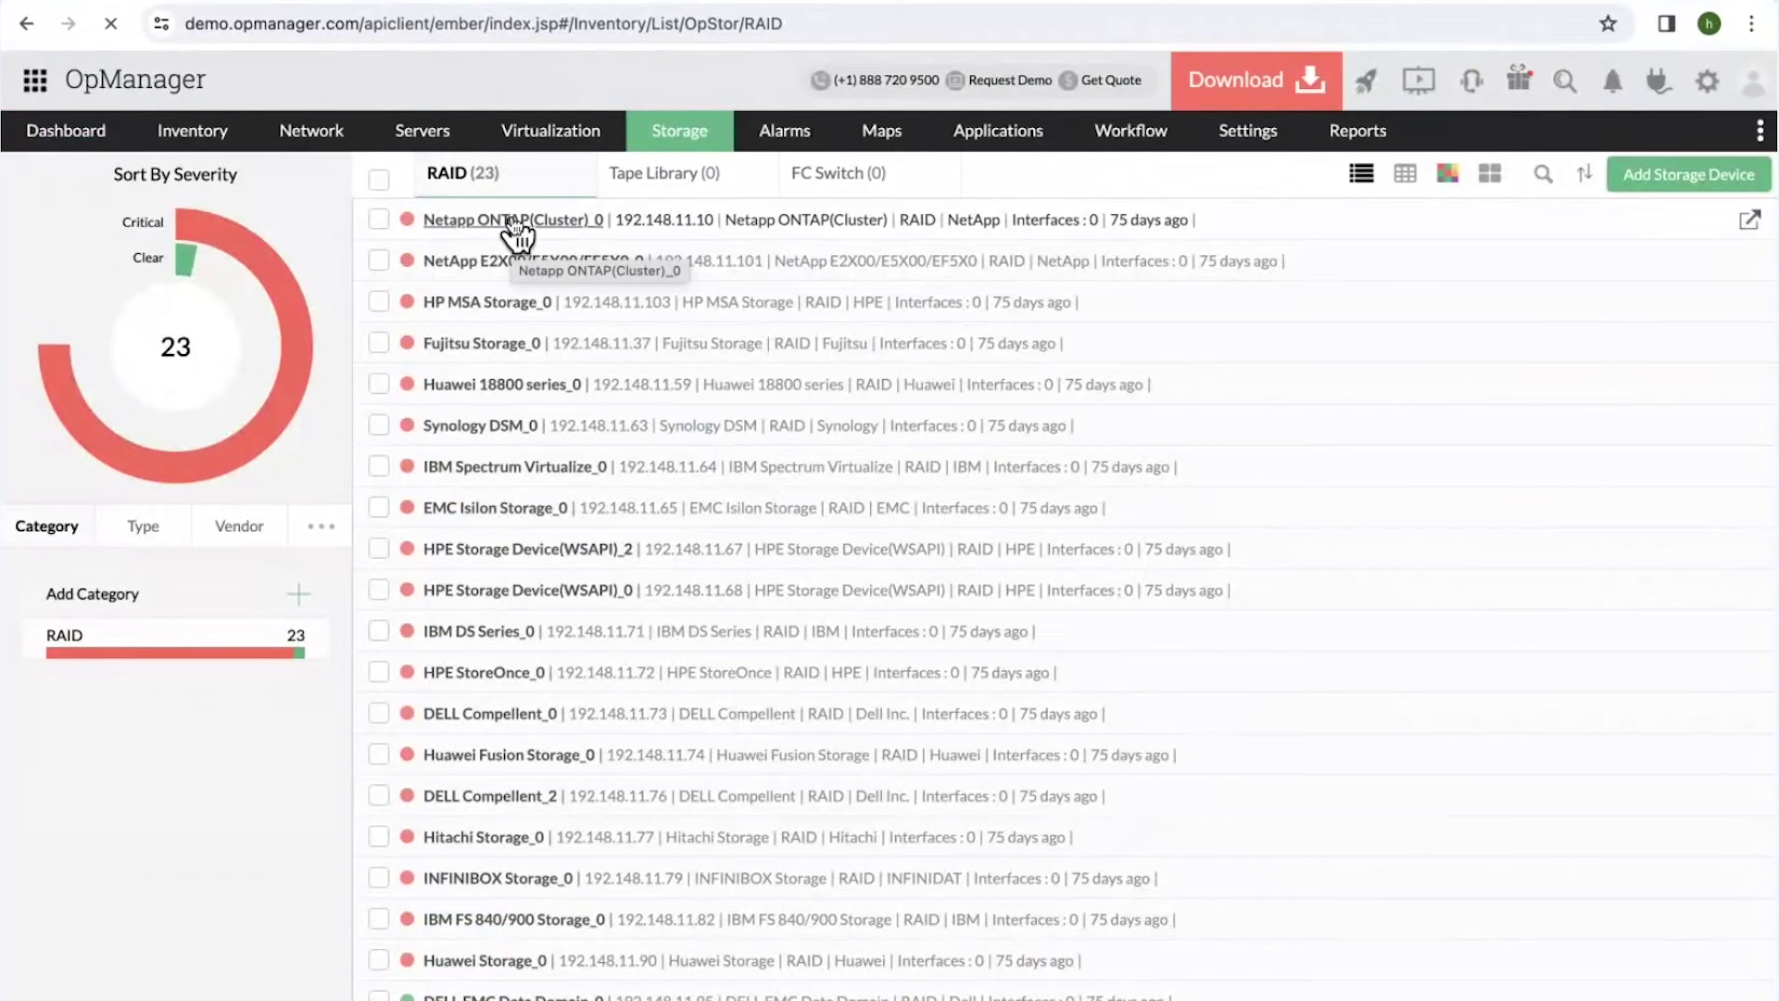
click(511, 223)
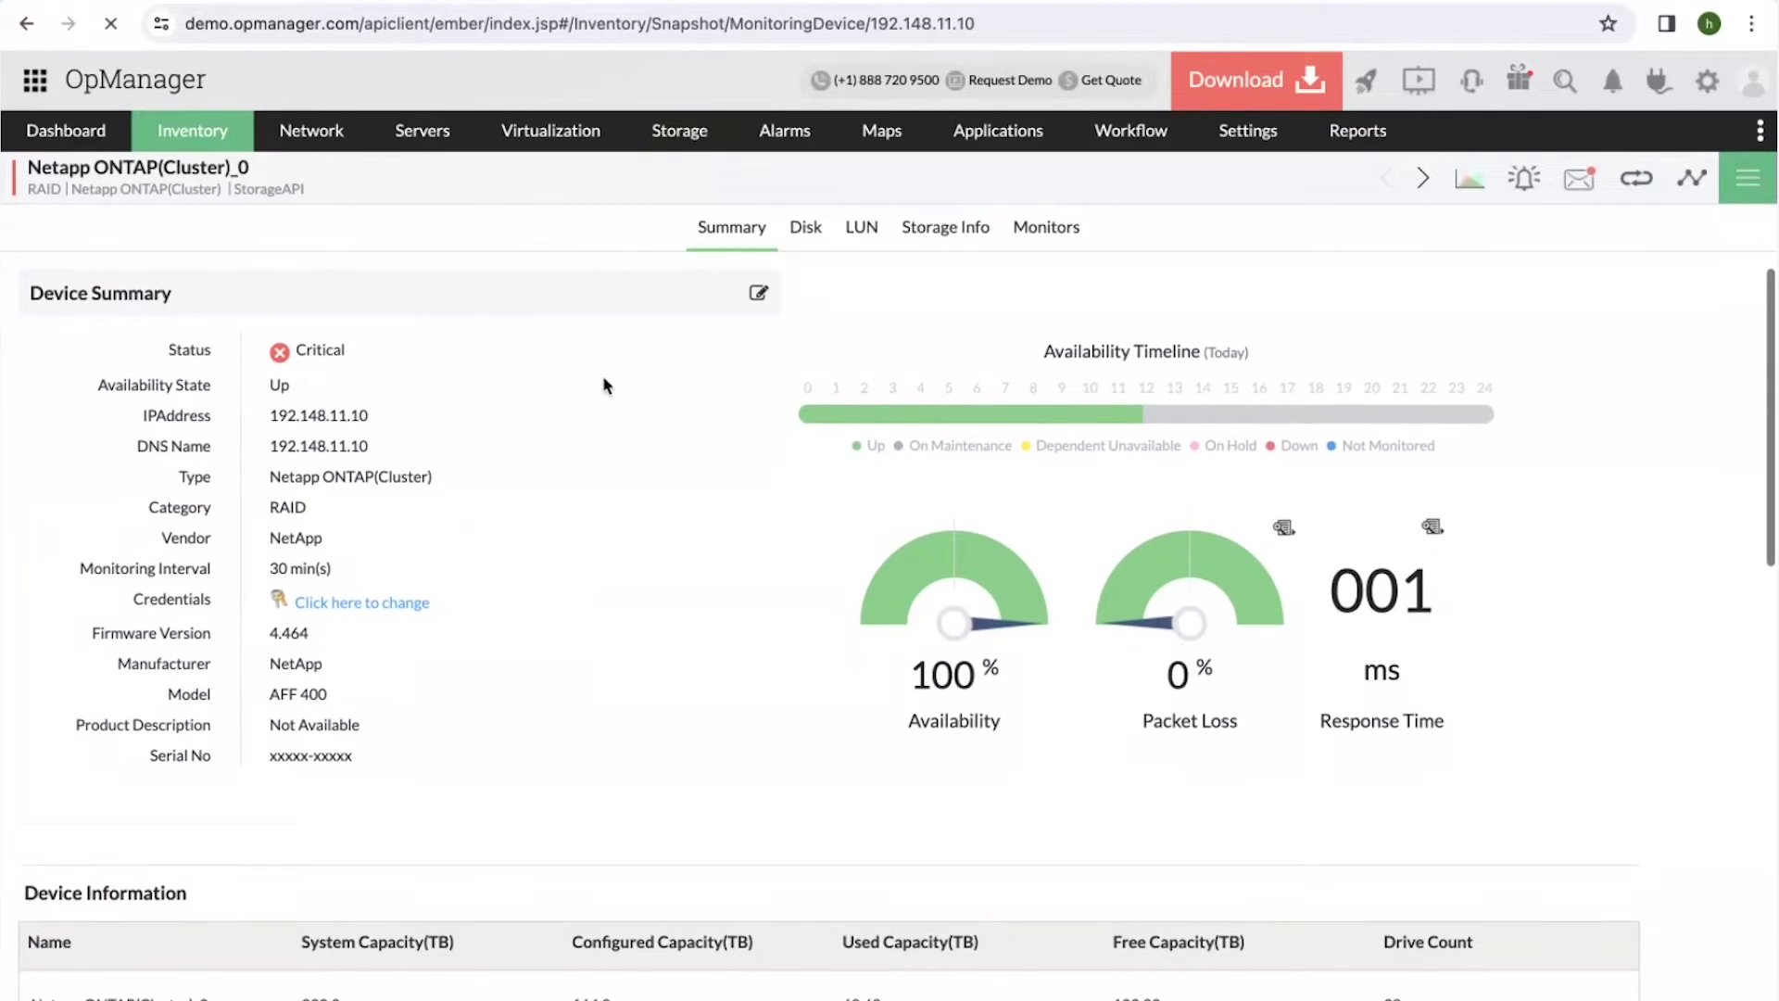
Examine the device summary, capacity information, shelves, recent alarms and storage dials of Netapp ONTAP(Cluster)_0.
scroll(603, 376, down, 3)
scroll(602, 375, up, 3)
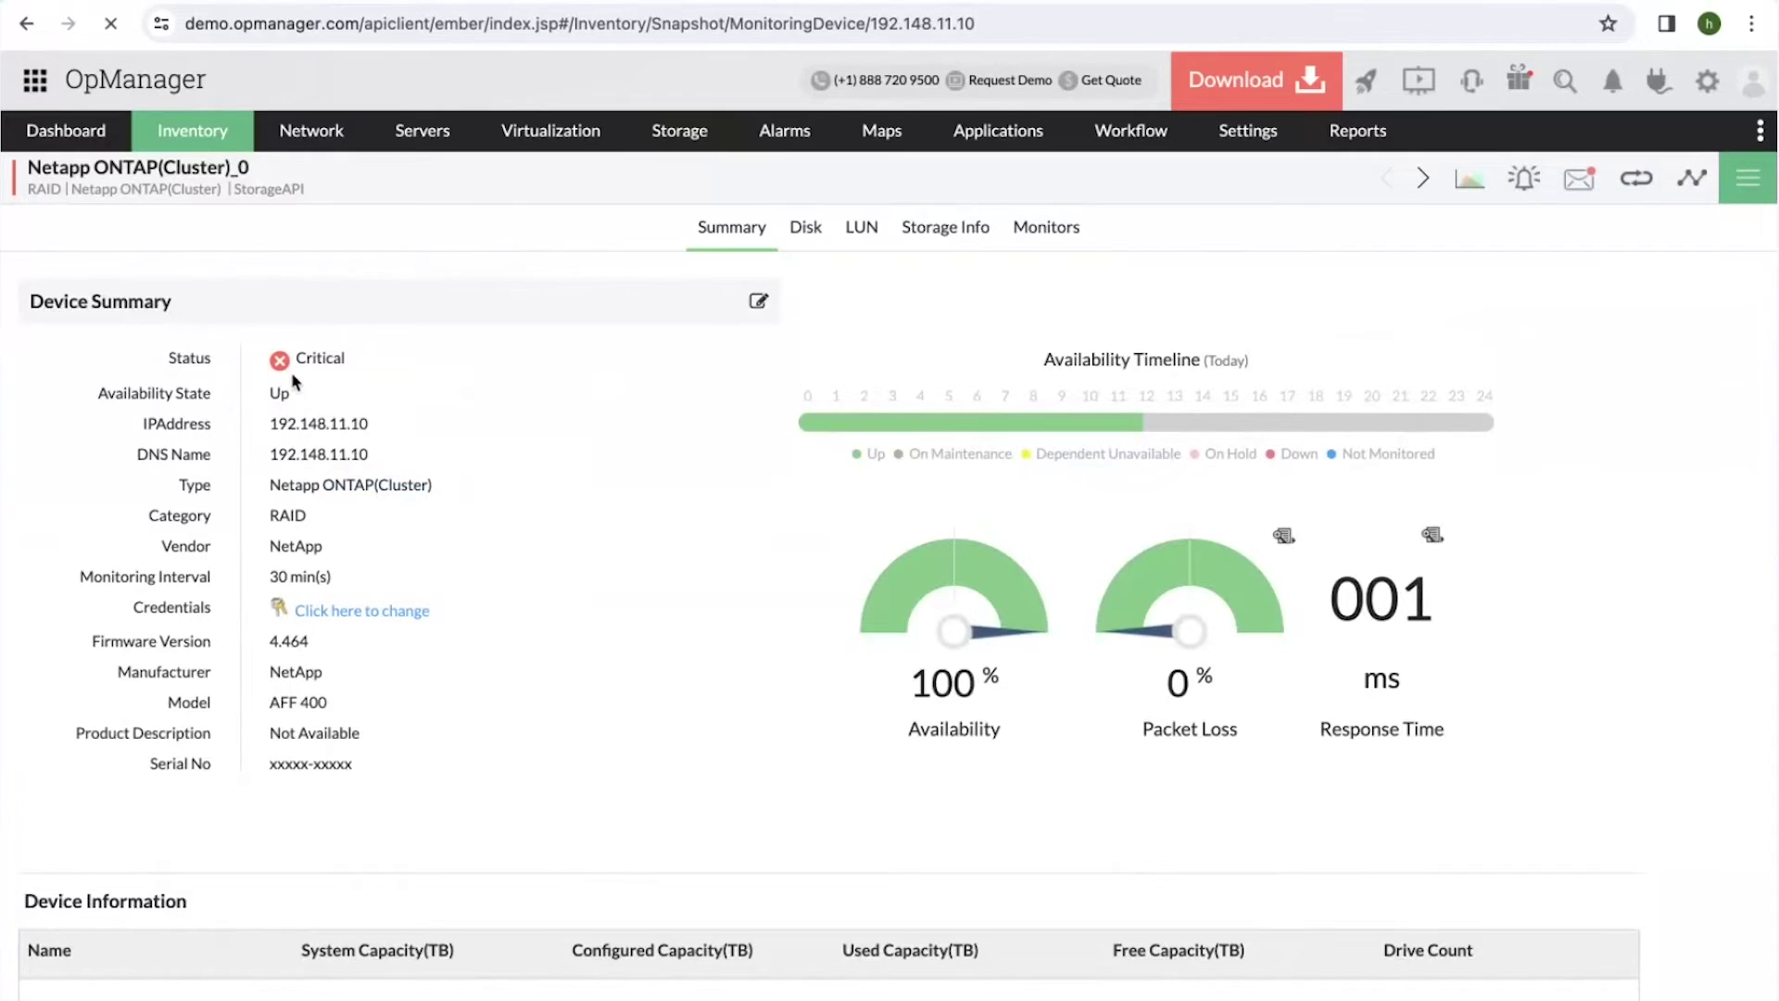
scroll(390, 505, down, 6)
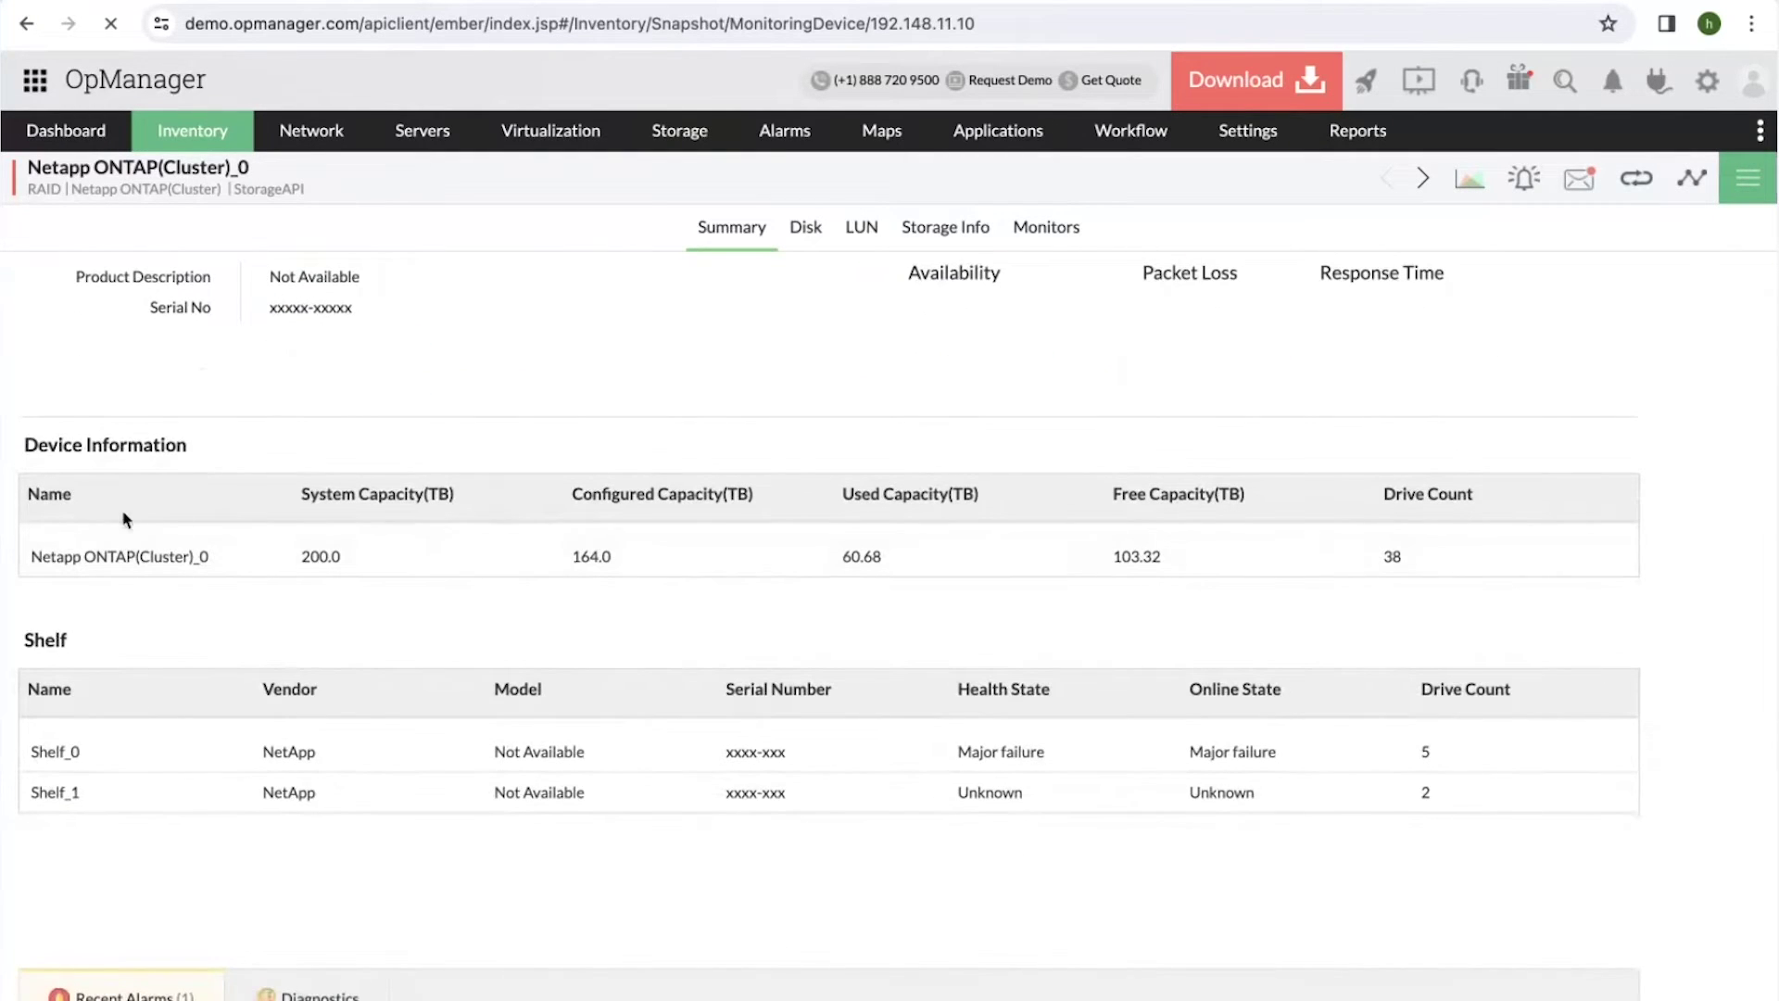
scroll(175, 519, down, 4)
scroll(174, 517, down, 7)
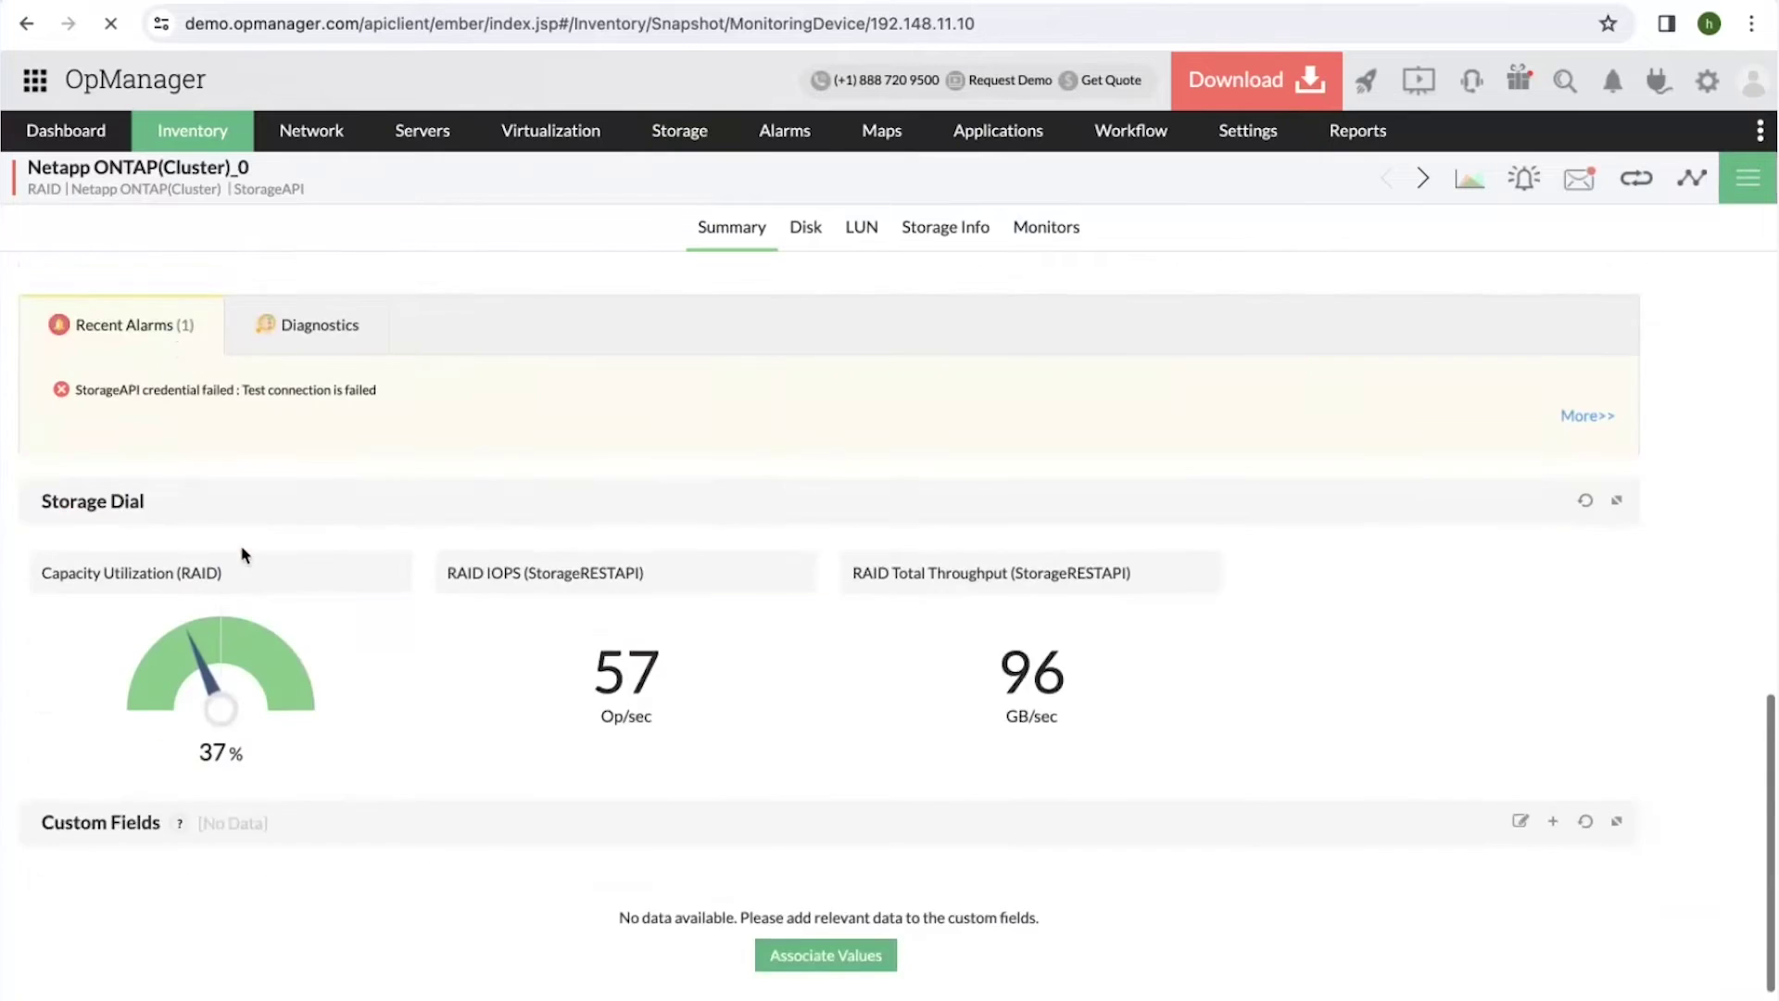
scroll(246, 565, up, 4)
scroll(243, 602, up, 1)
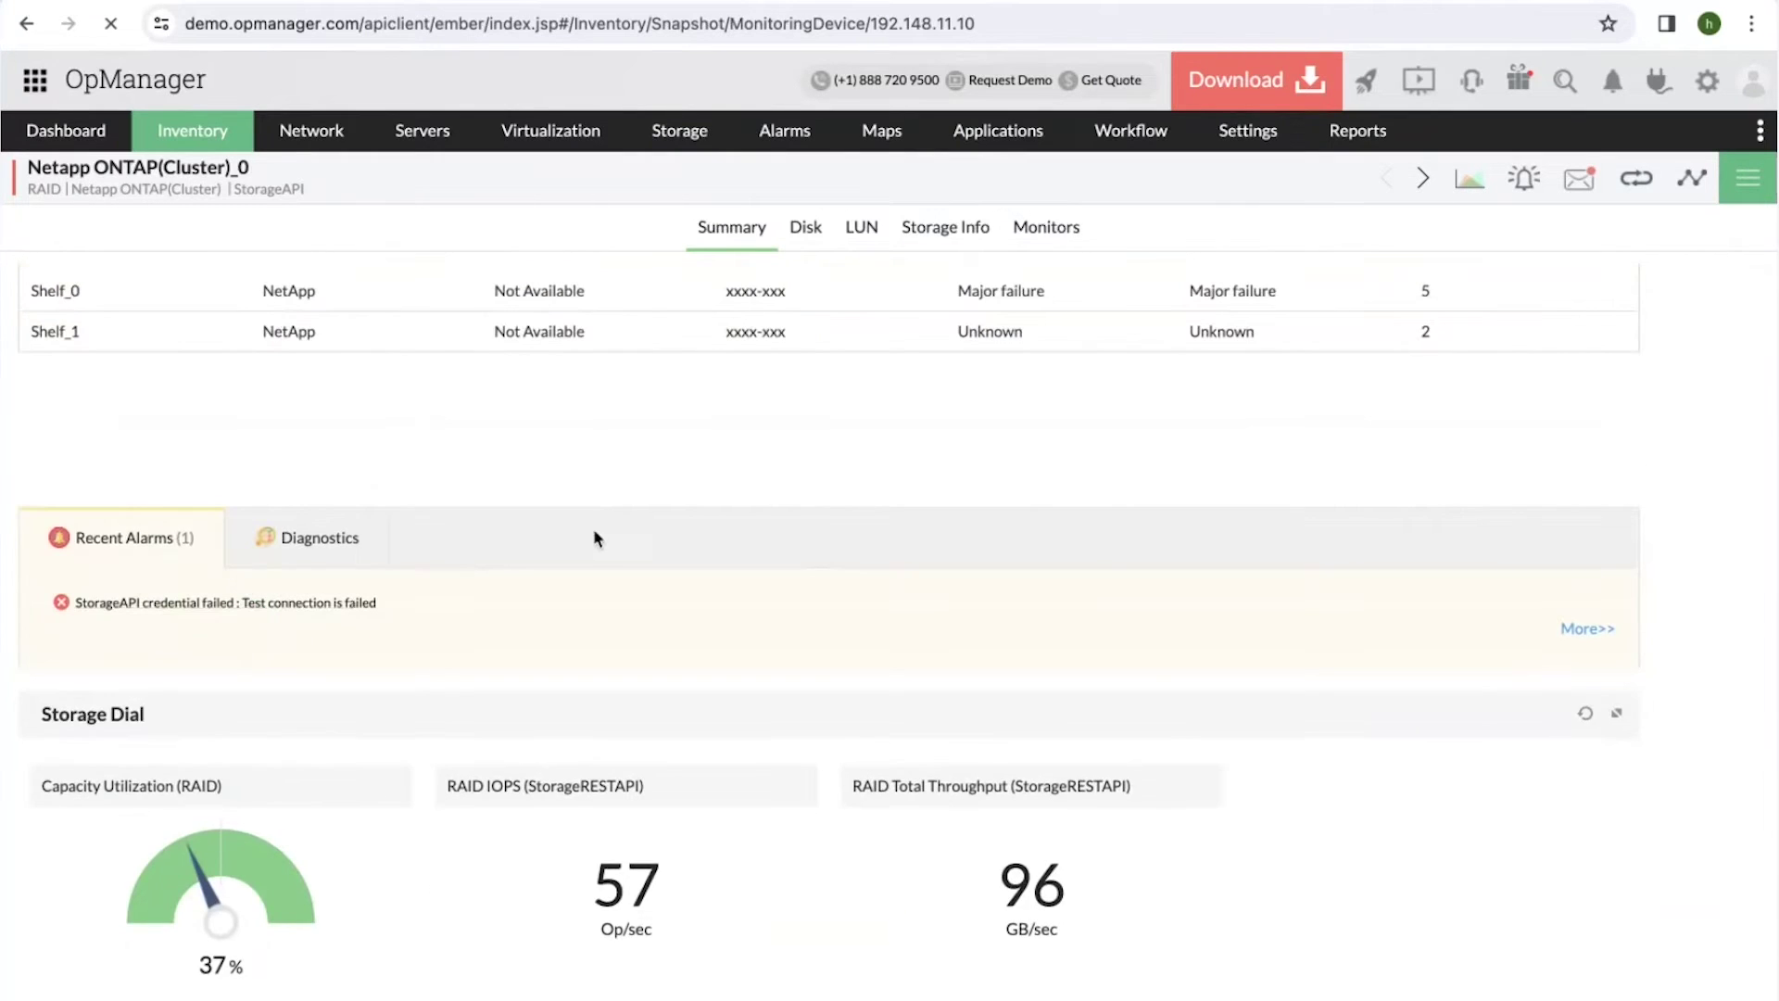
scroll(593, 529, up, 6)
scroll(612, 519, up, 4)
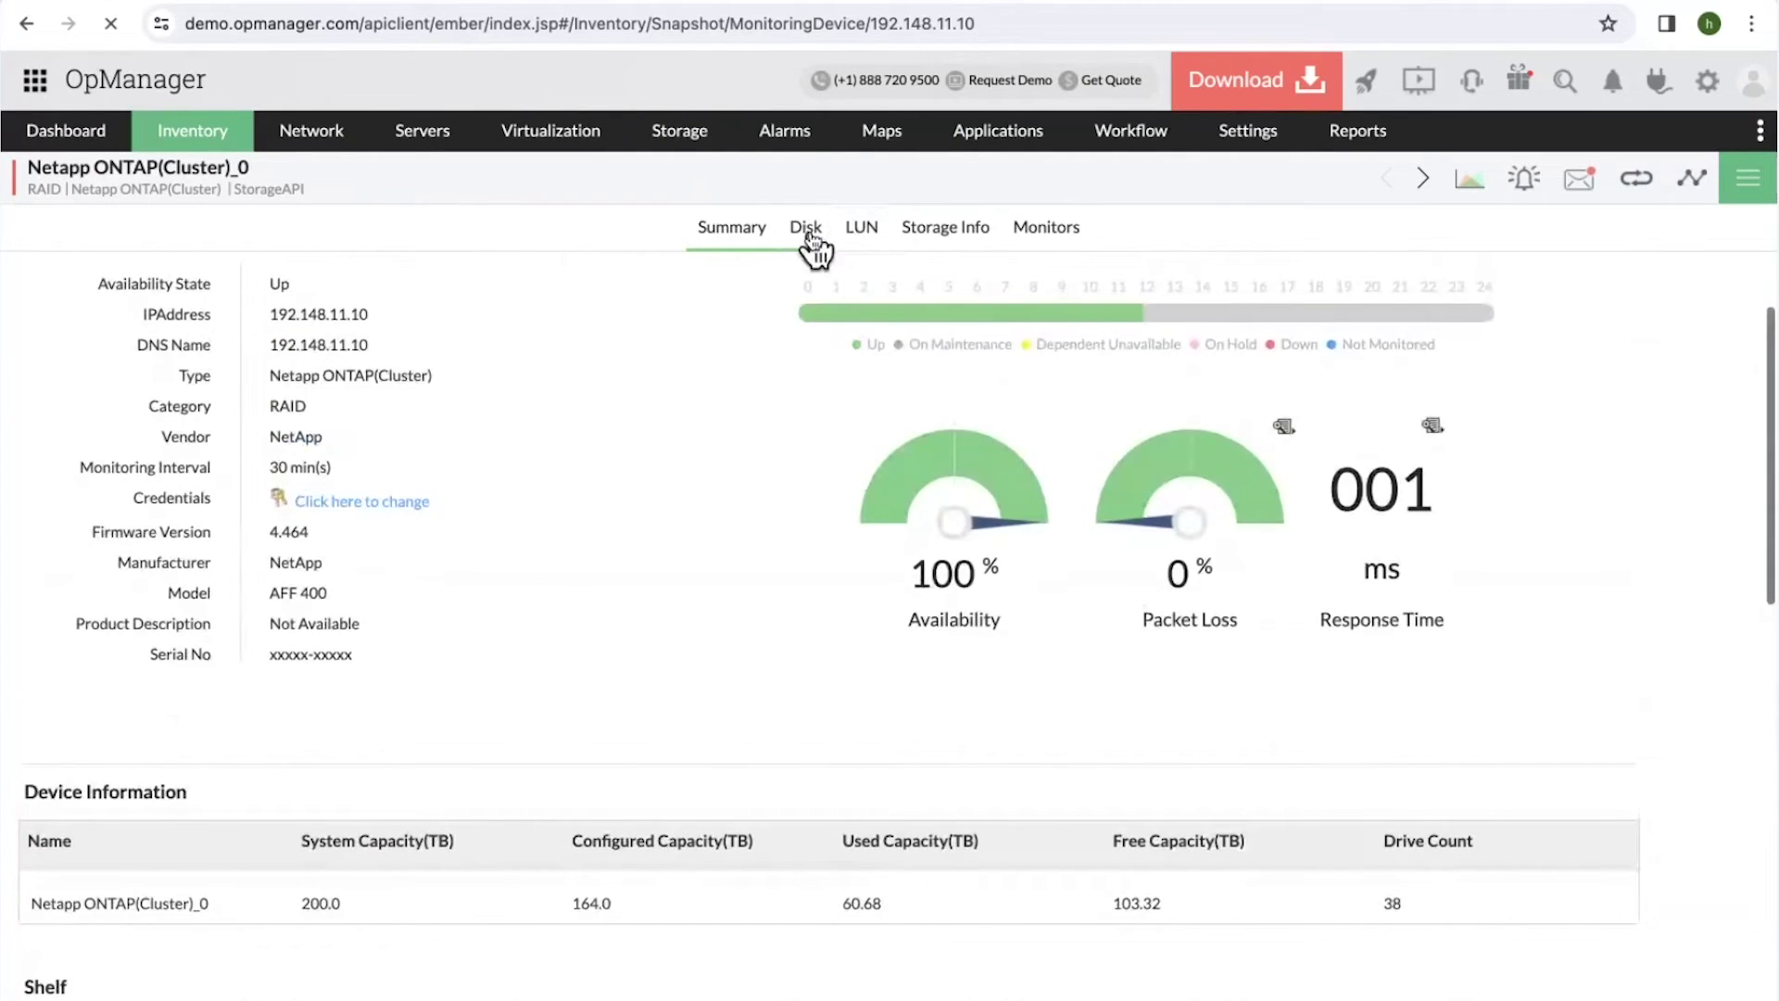
Review the storage device's Disk and LUN details, dismissing the new events notification.
click(806, 232)
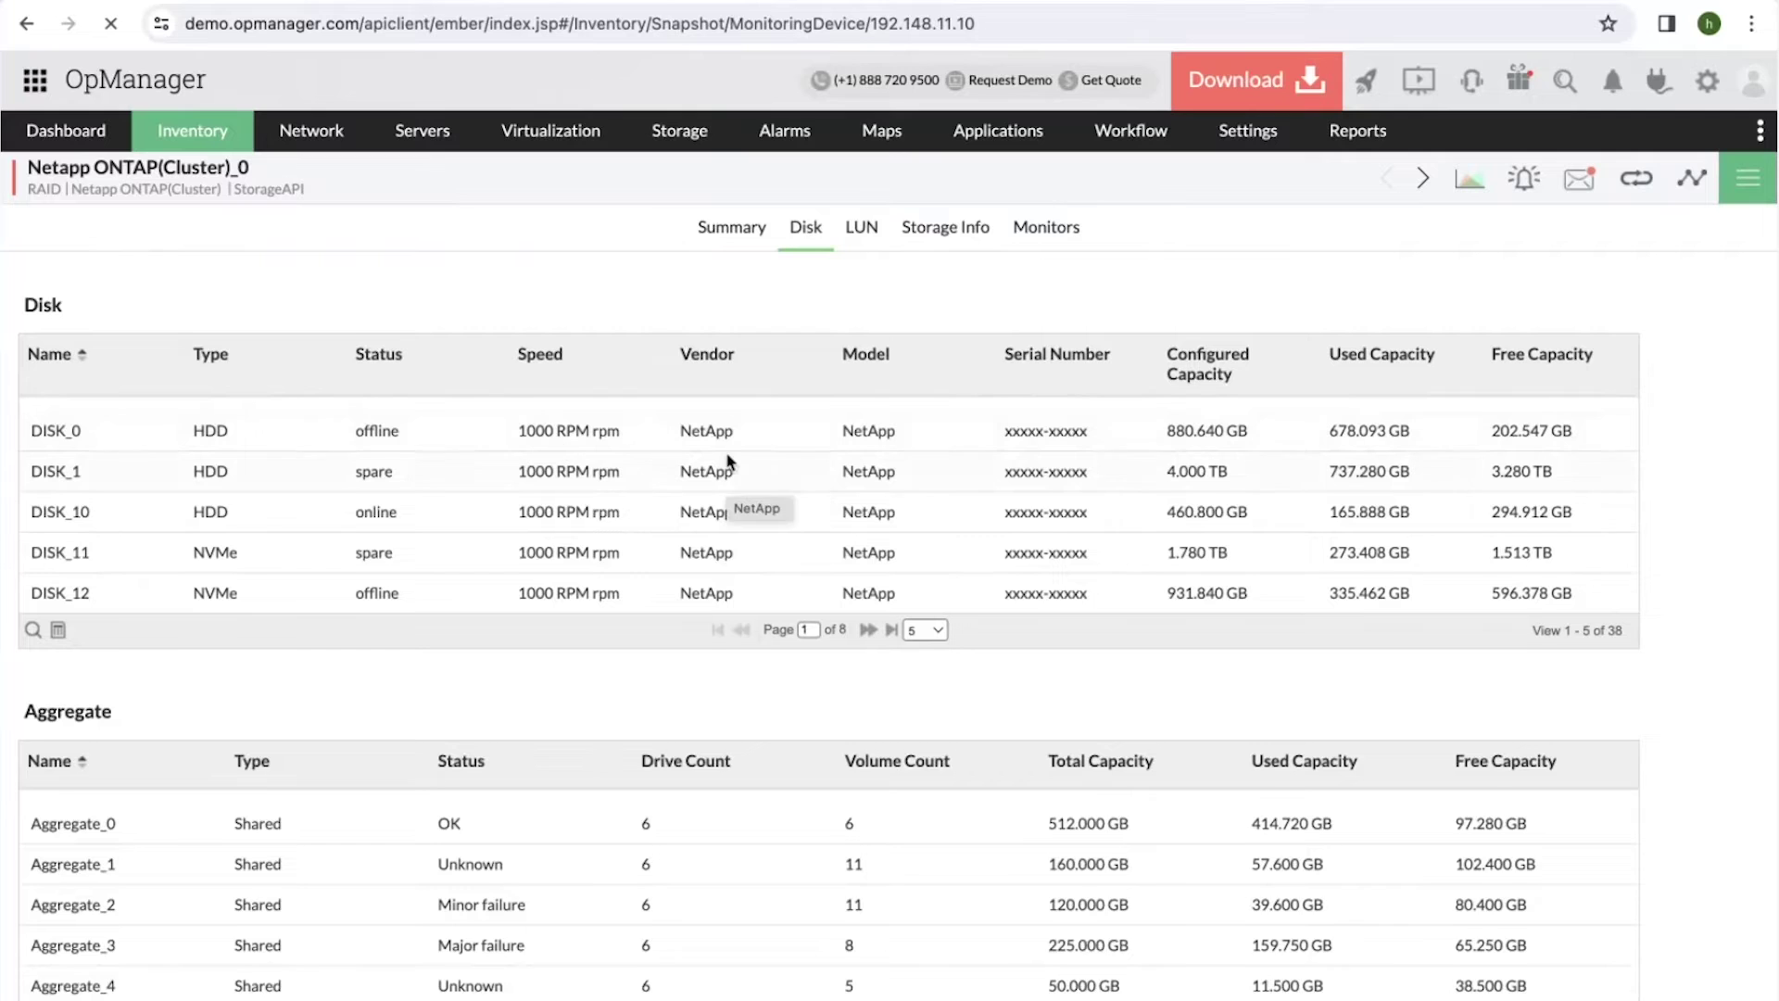
scroll(728, 460, down, 1)
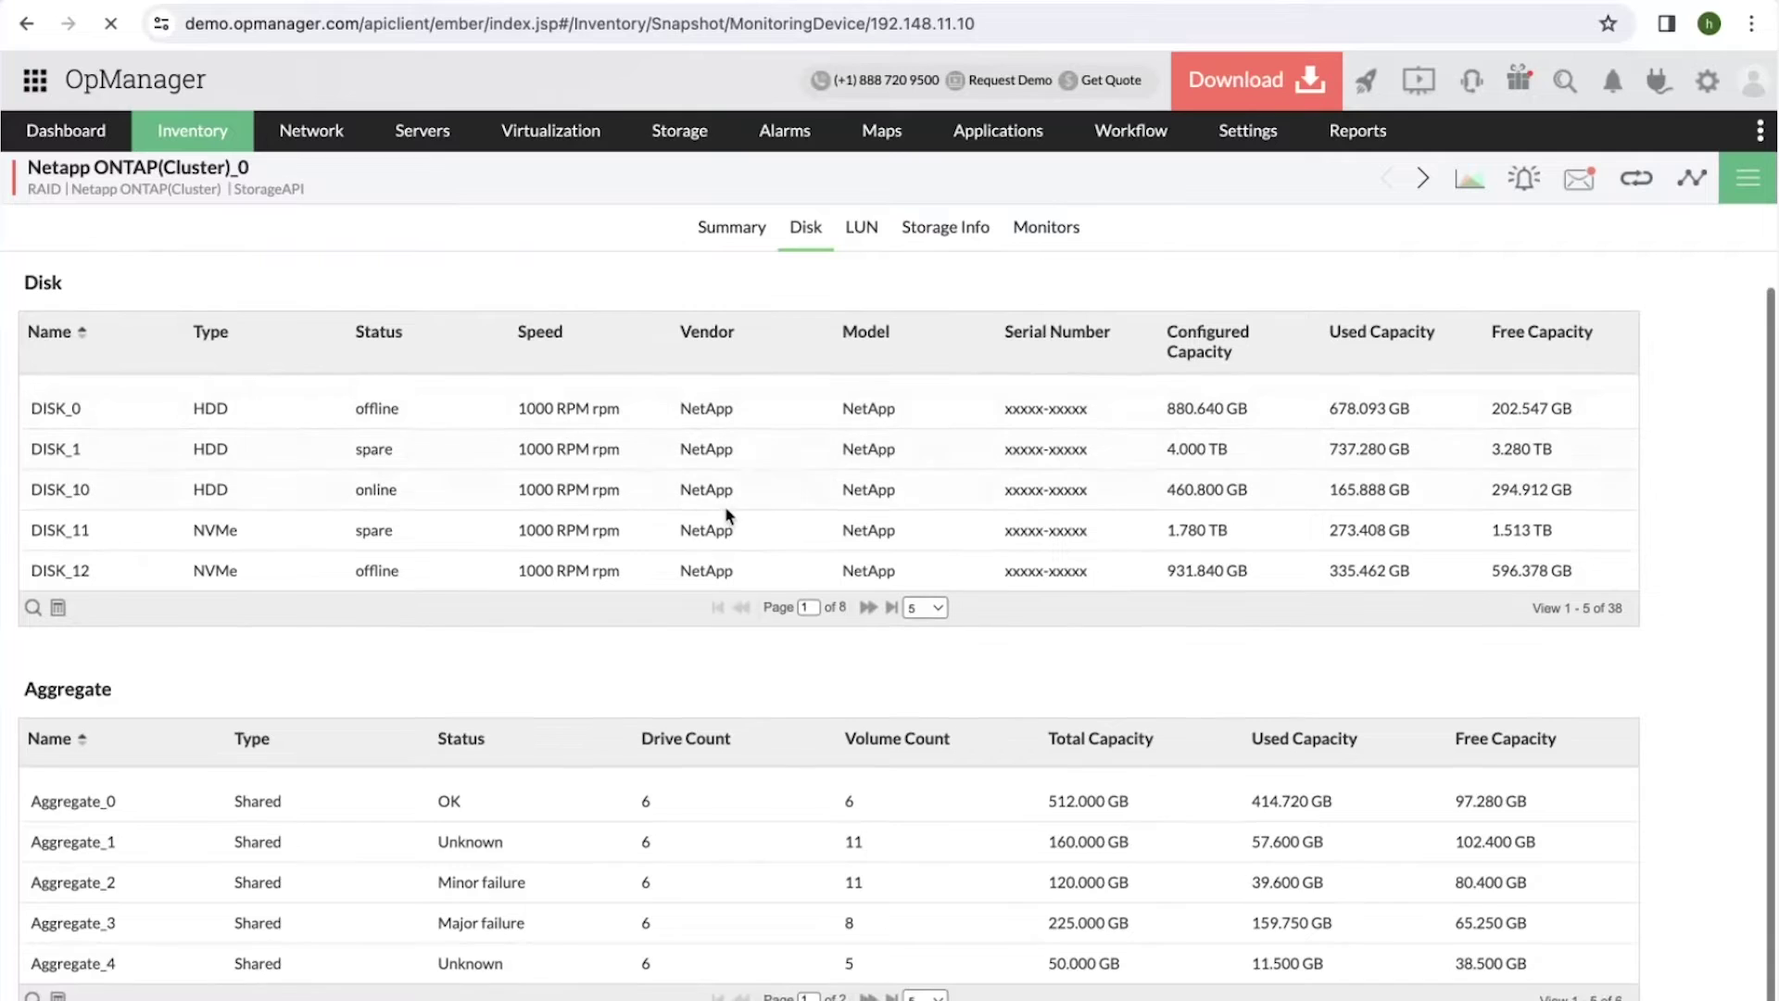
click(879, 231)
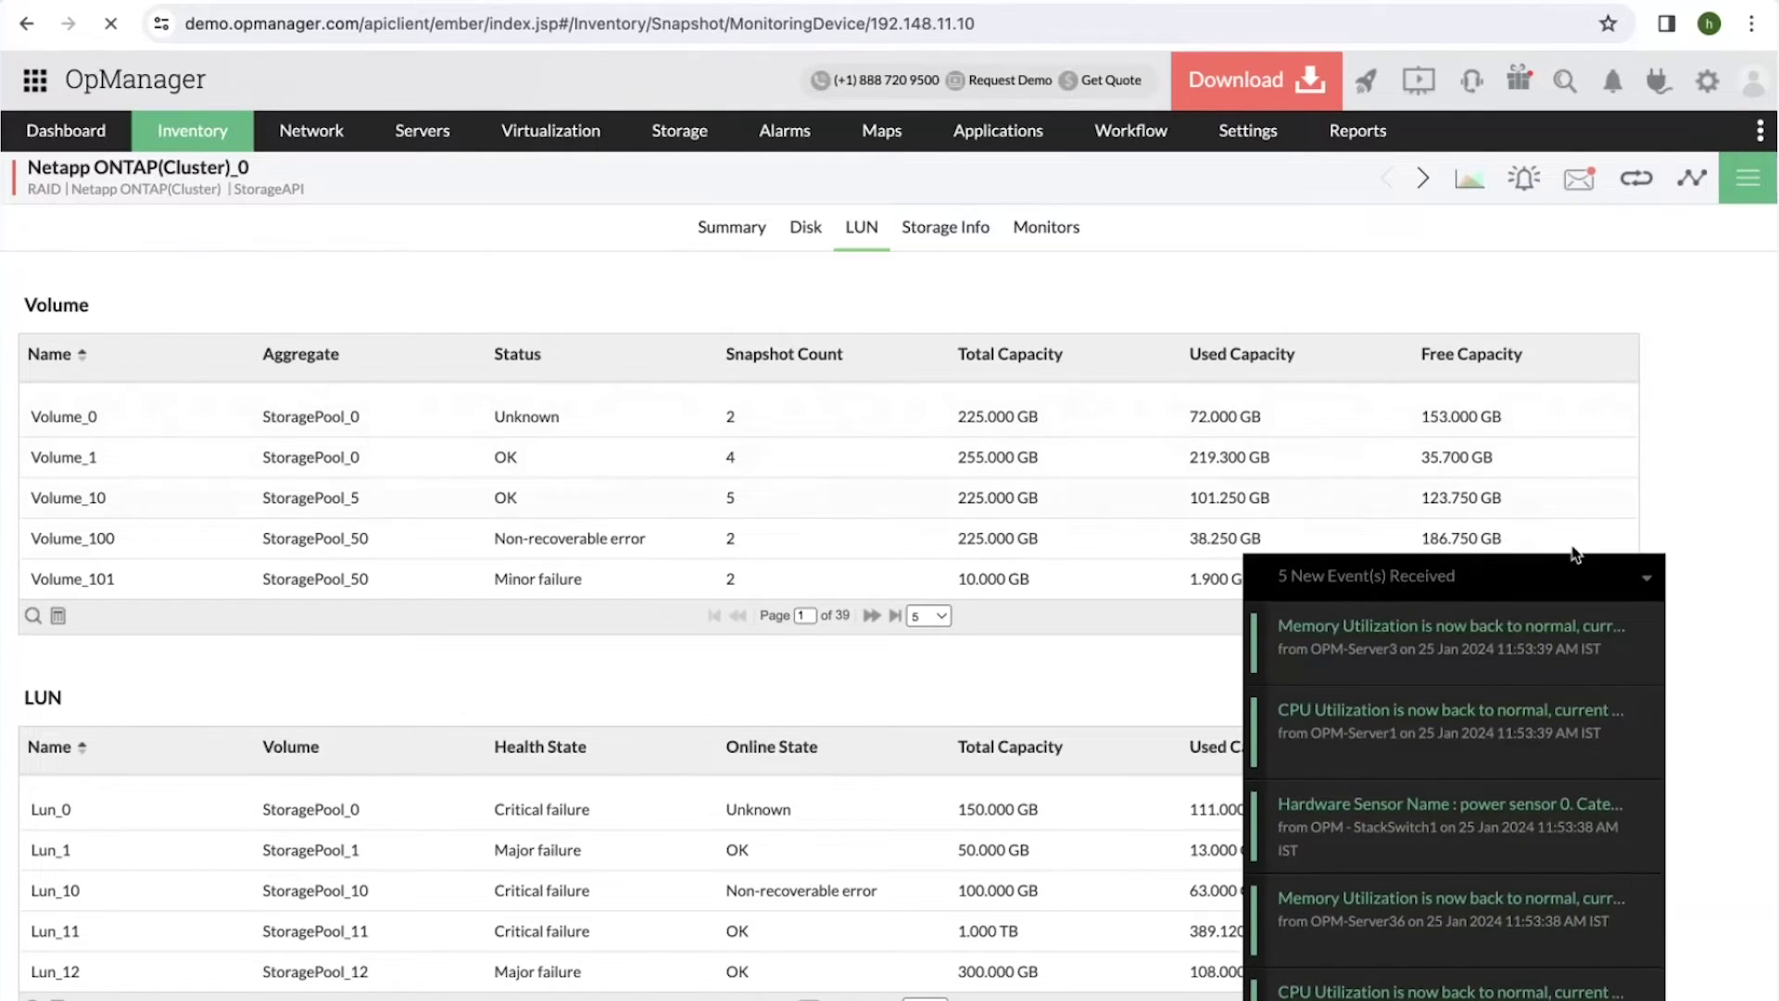
click(1648, 575)
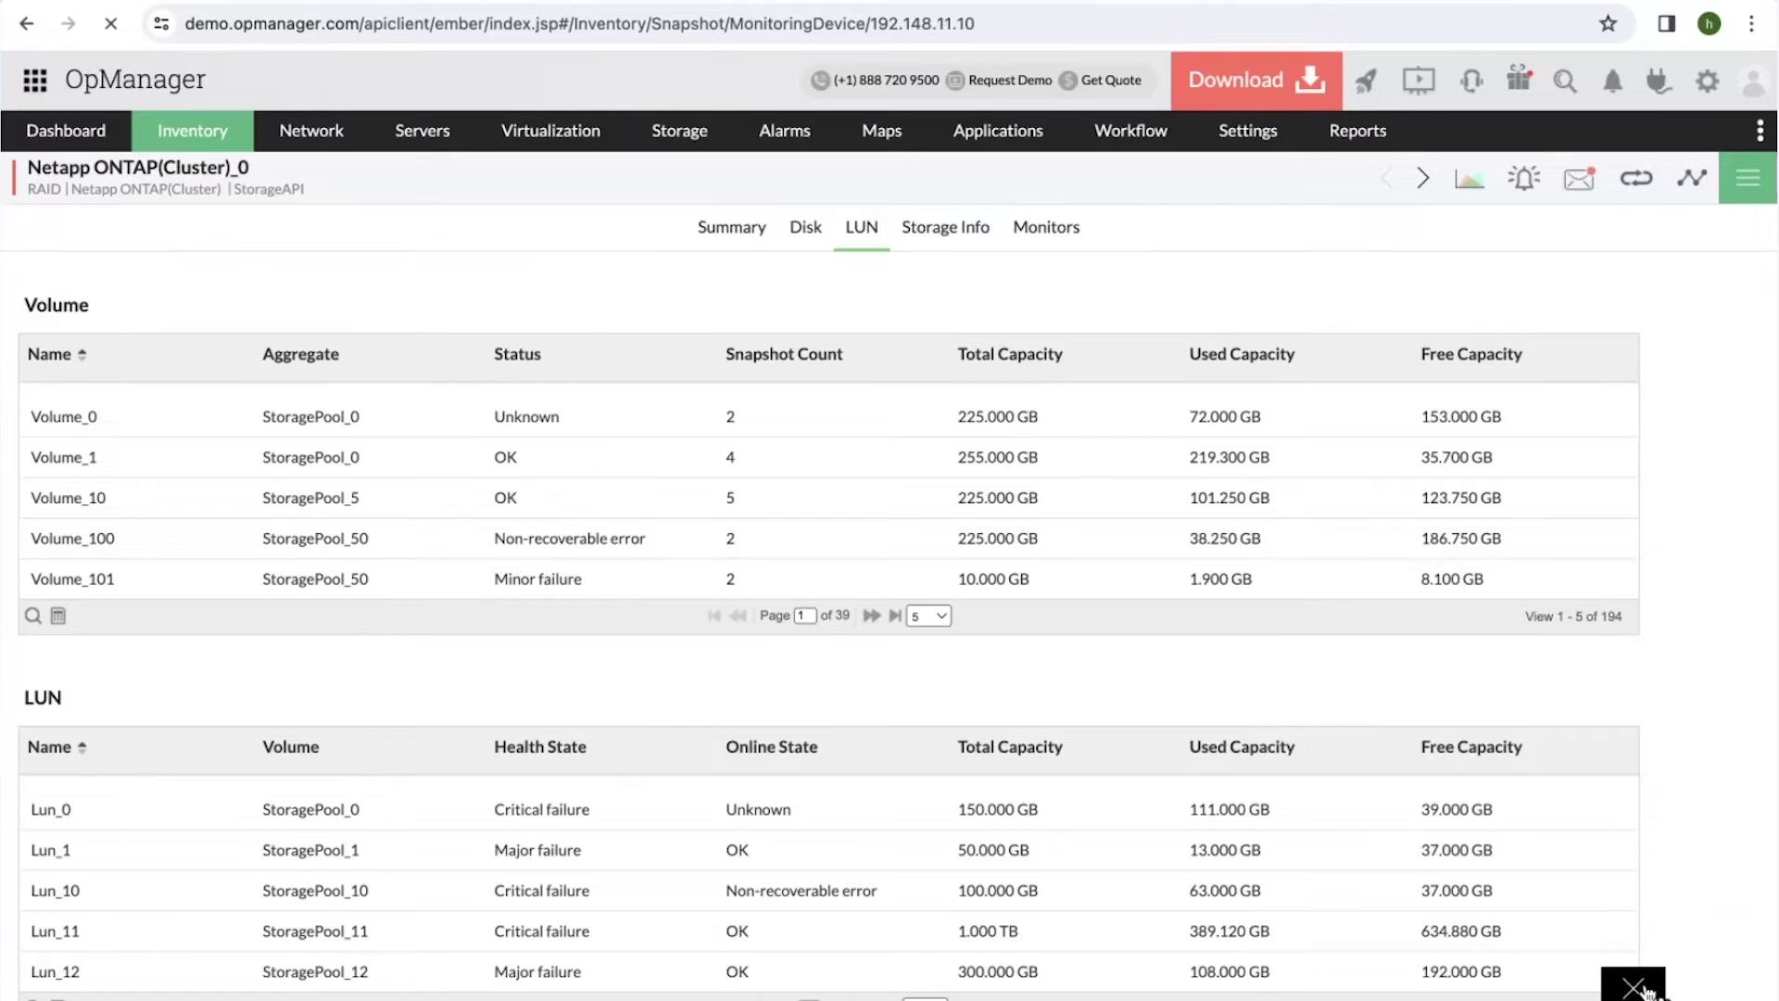
Review the node, port, fan and power supply details in the device's Storage Info.
click(970, 233)
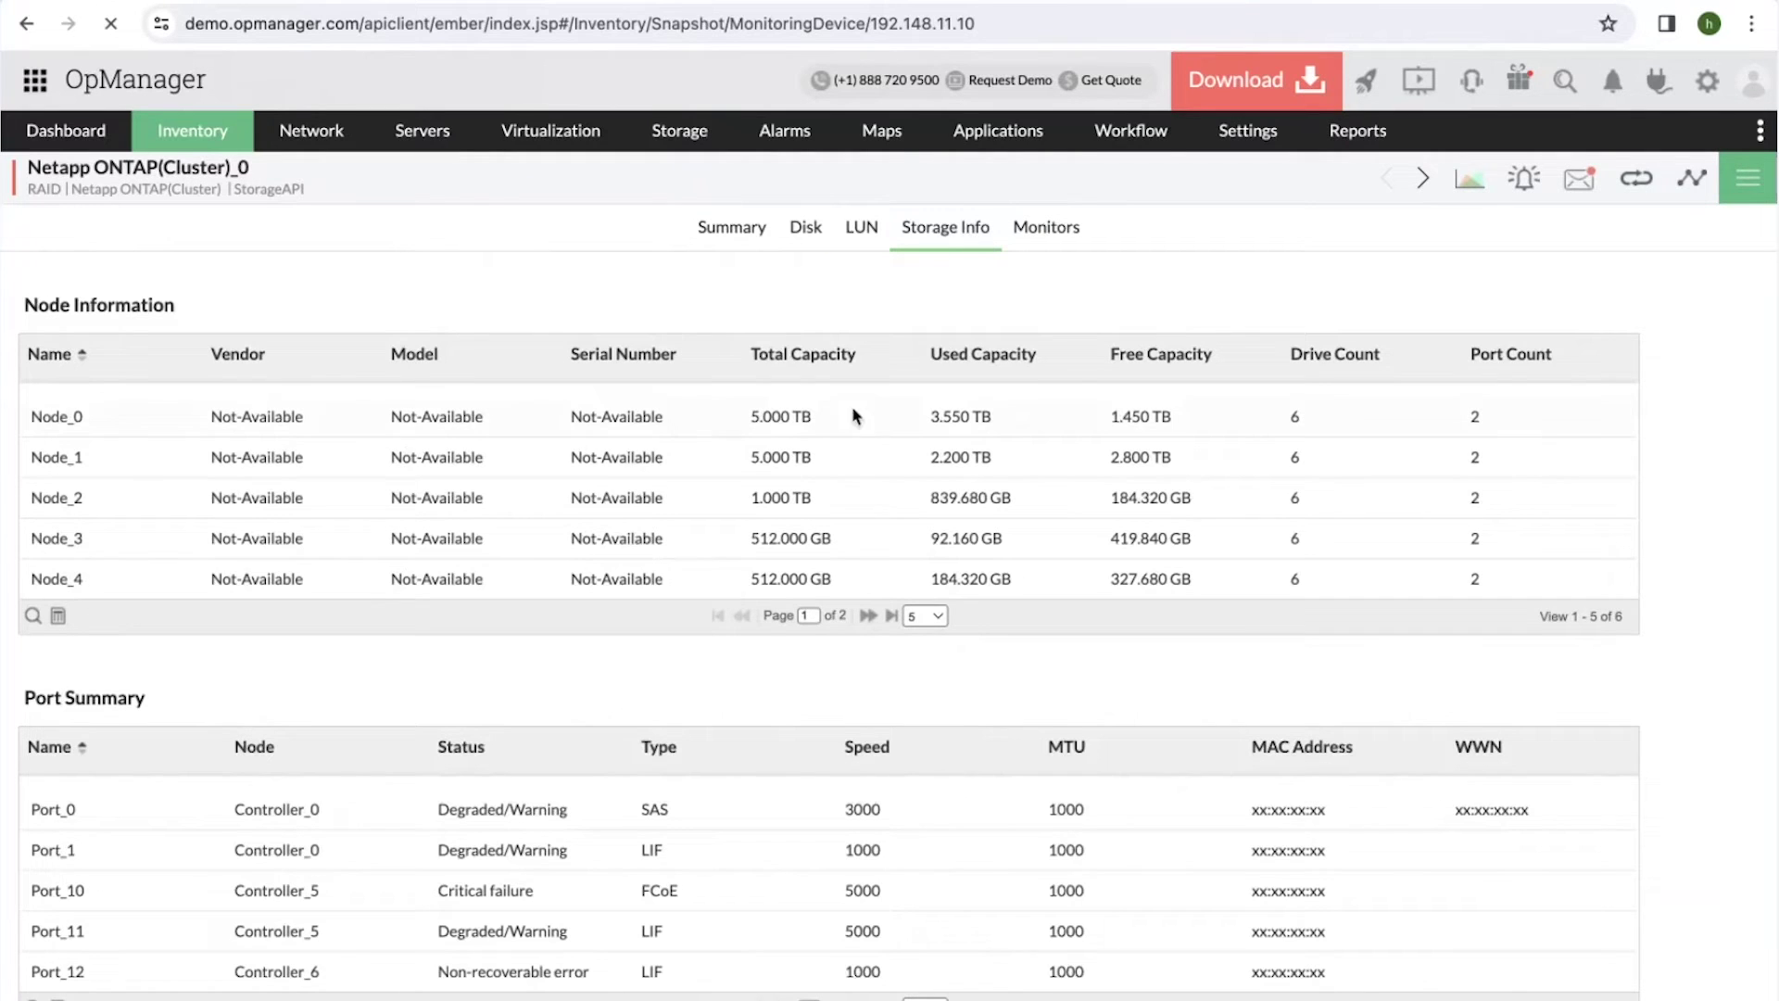
scroll(484, 448, down, 2)
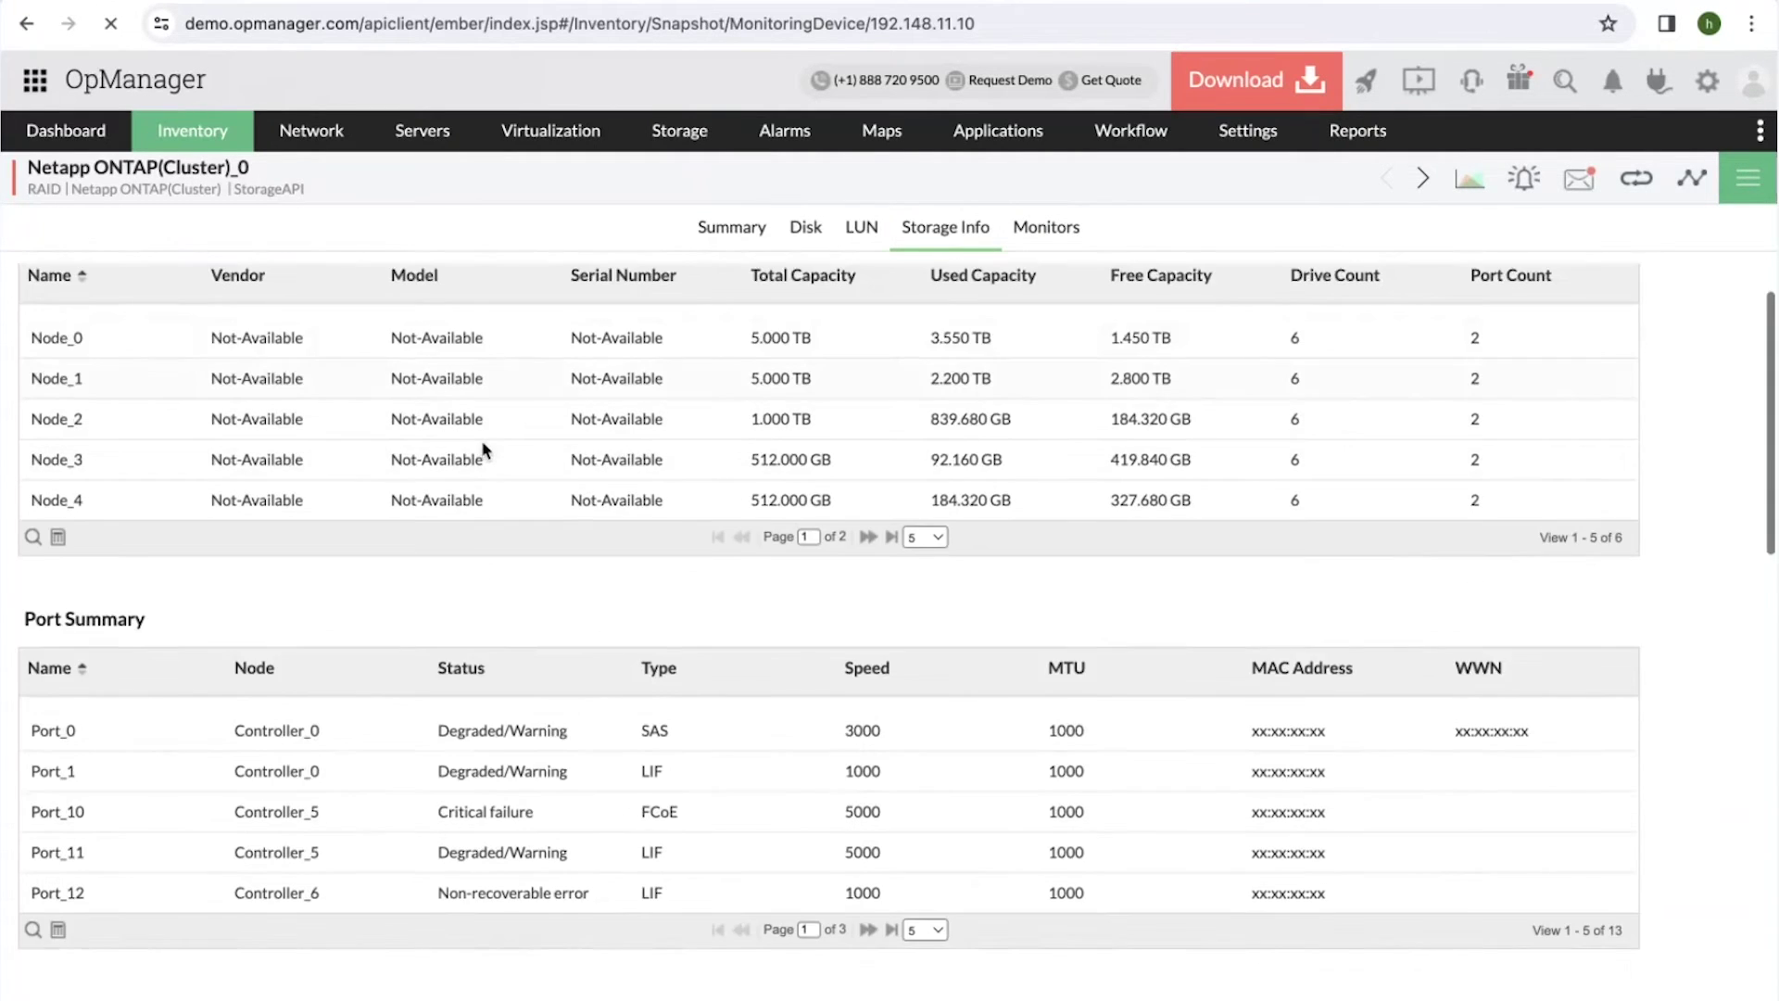
scroll(528, 556, down, 5)
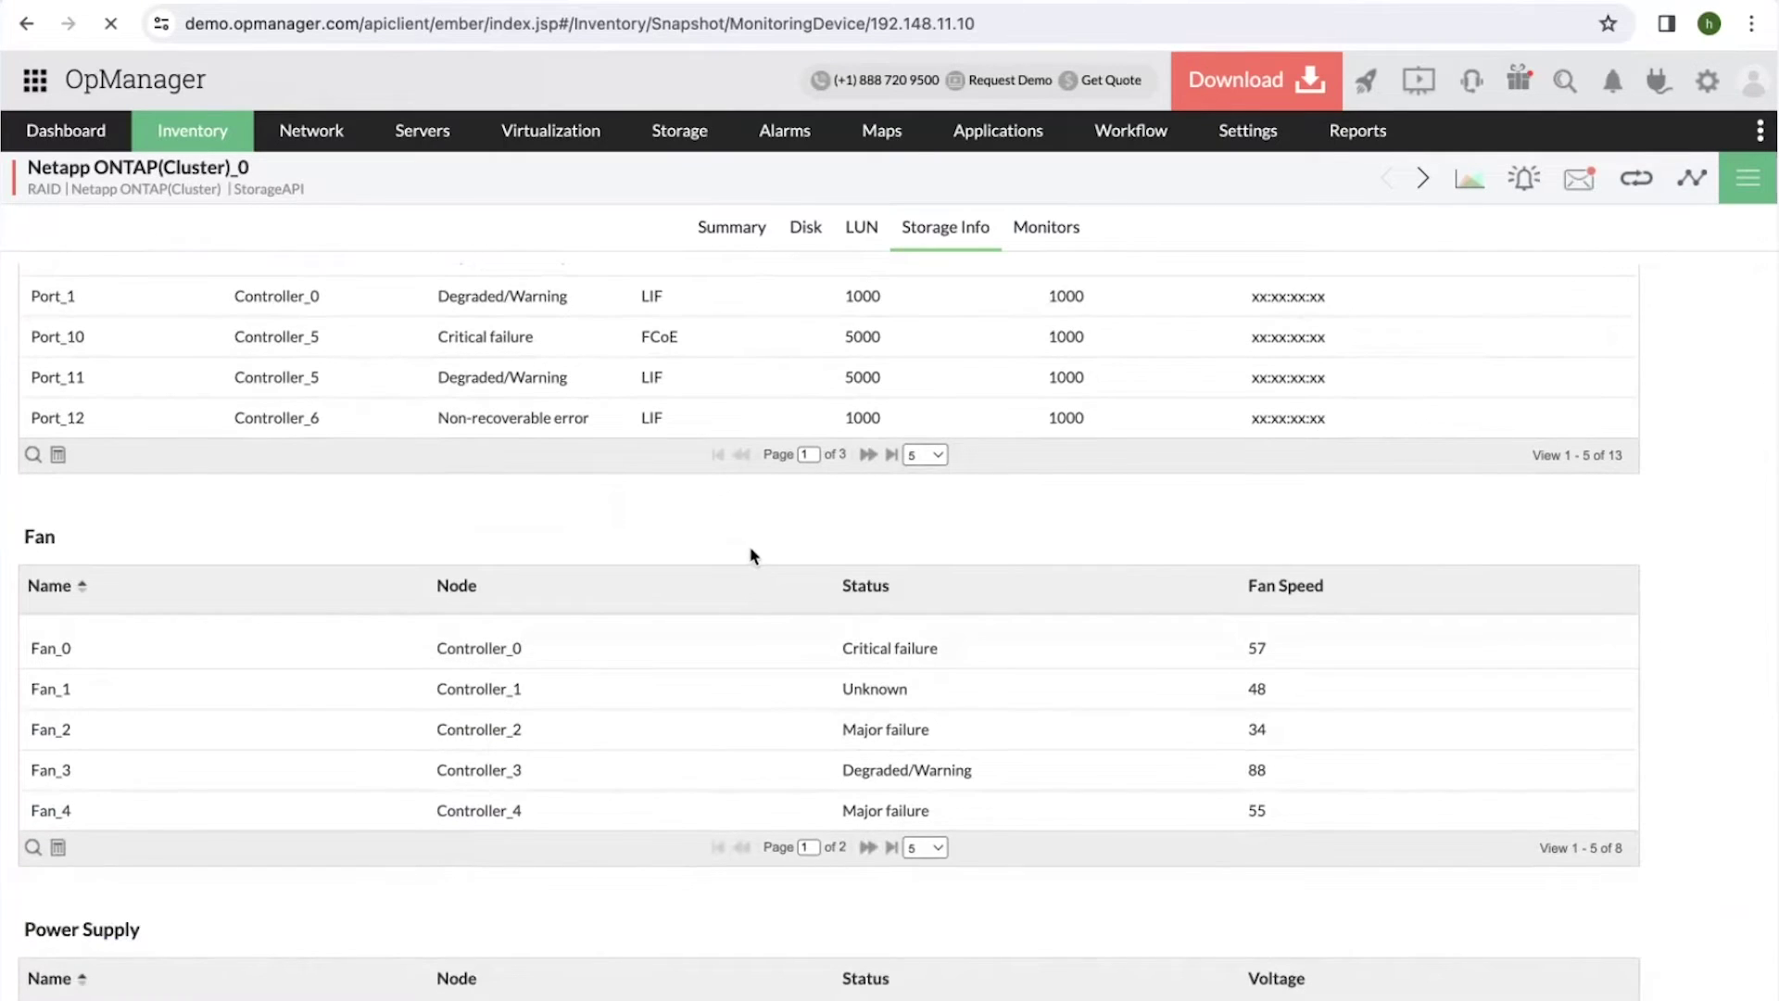
scroll(834, 509, down, 1)
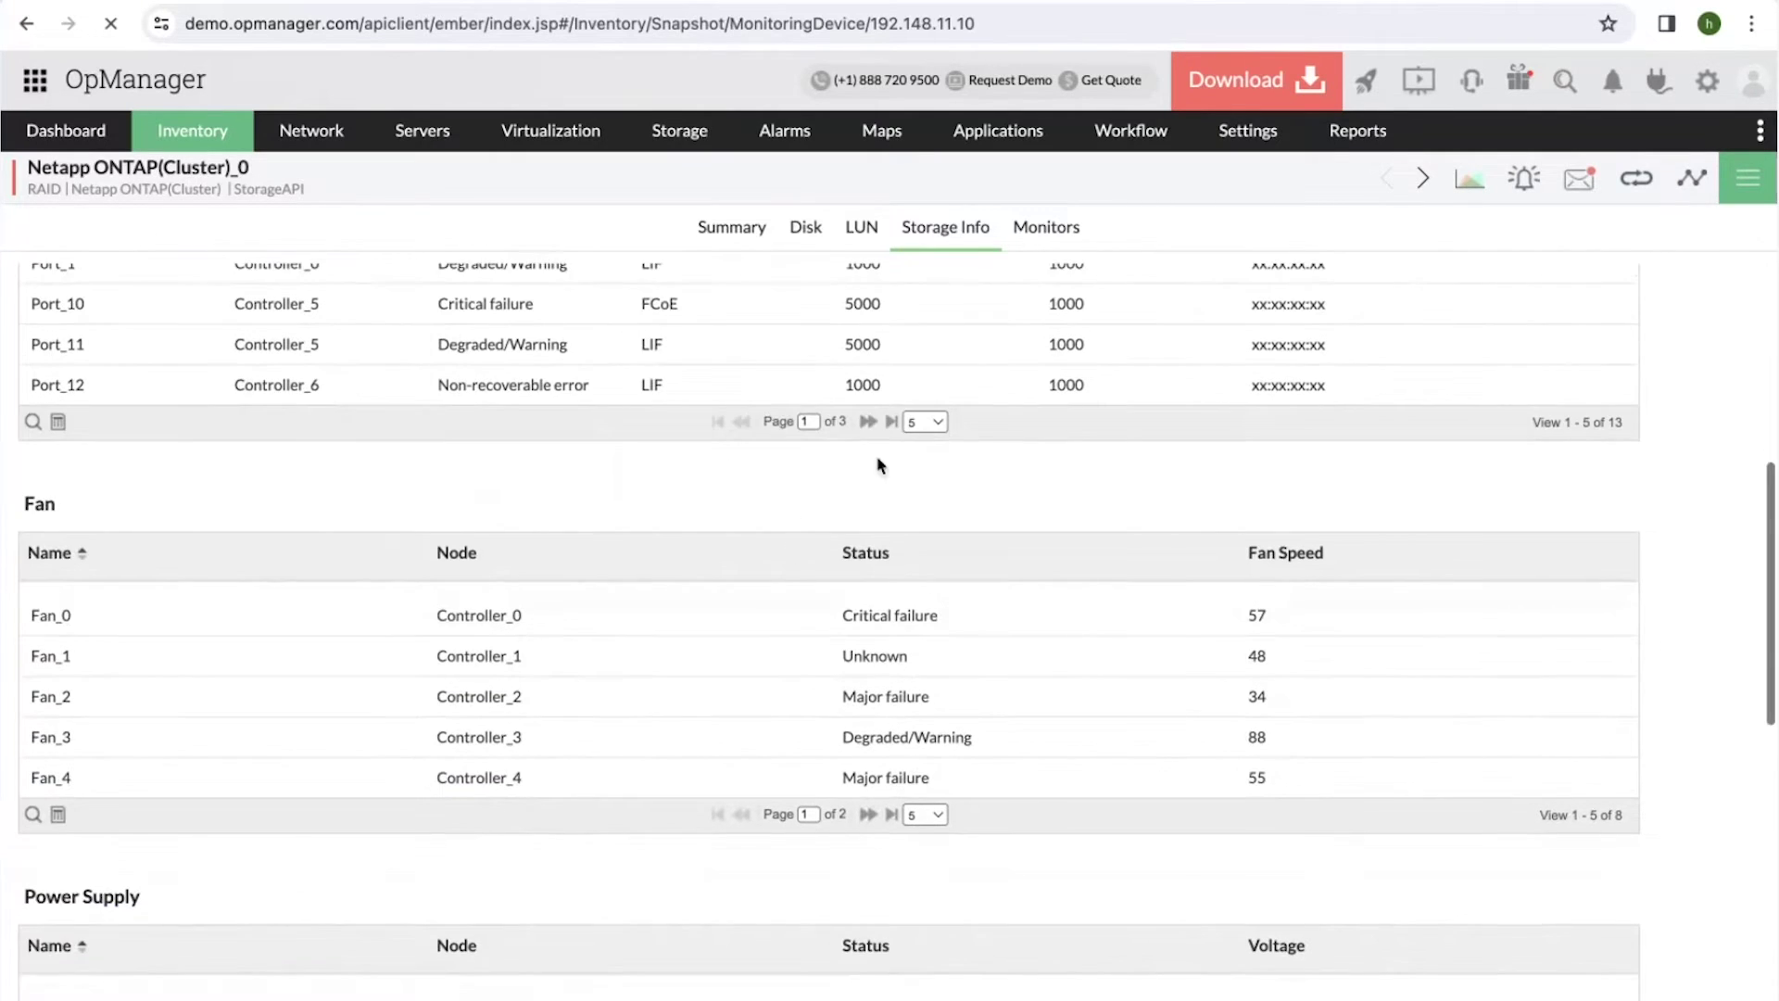
Look through the device's storage monitors, from the Hardware group to the General group.
click(1067, 239)
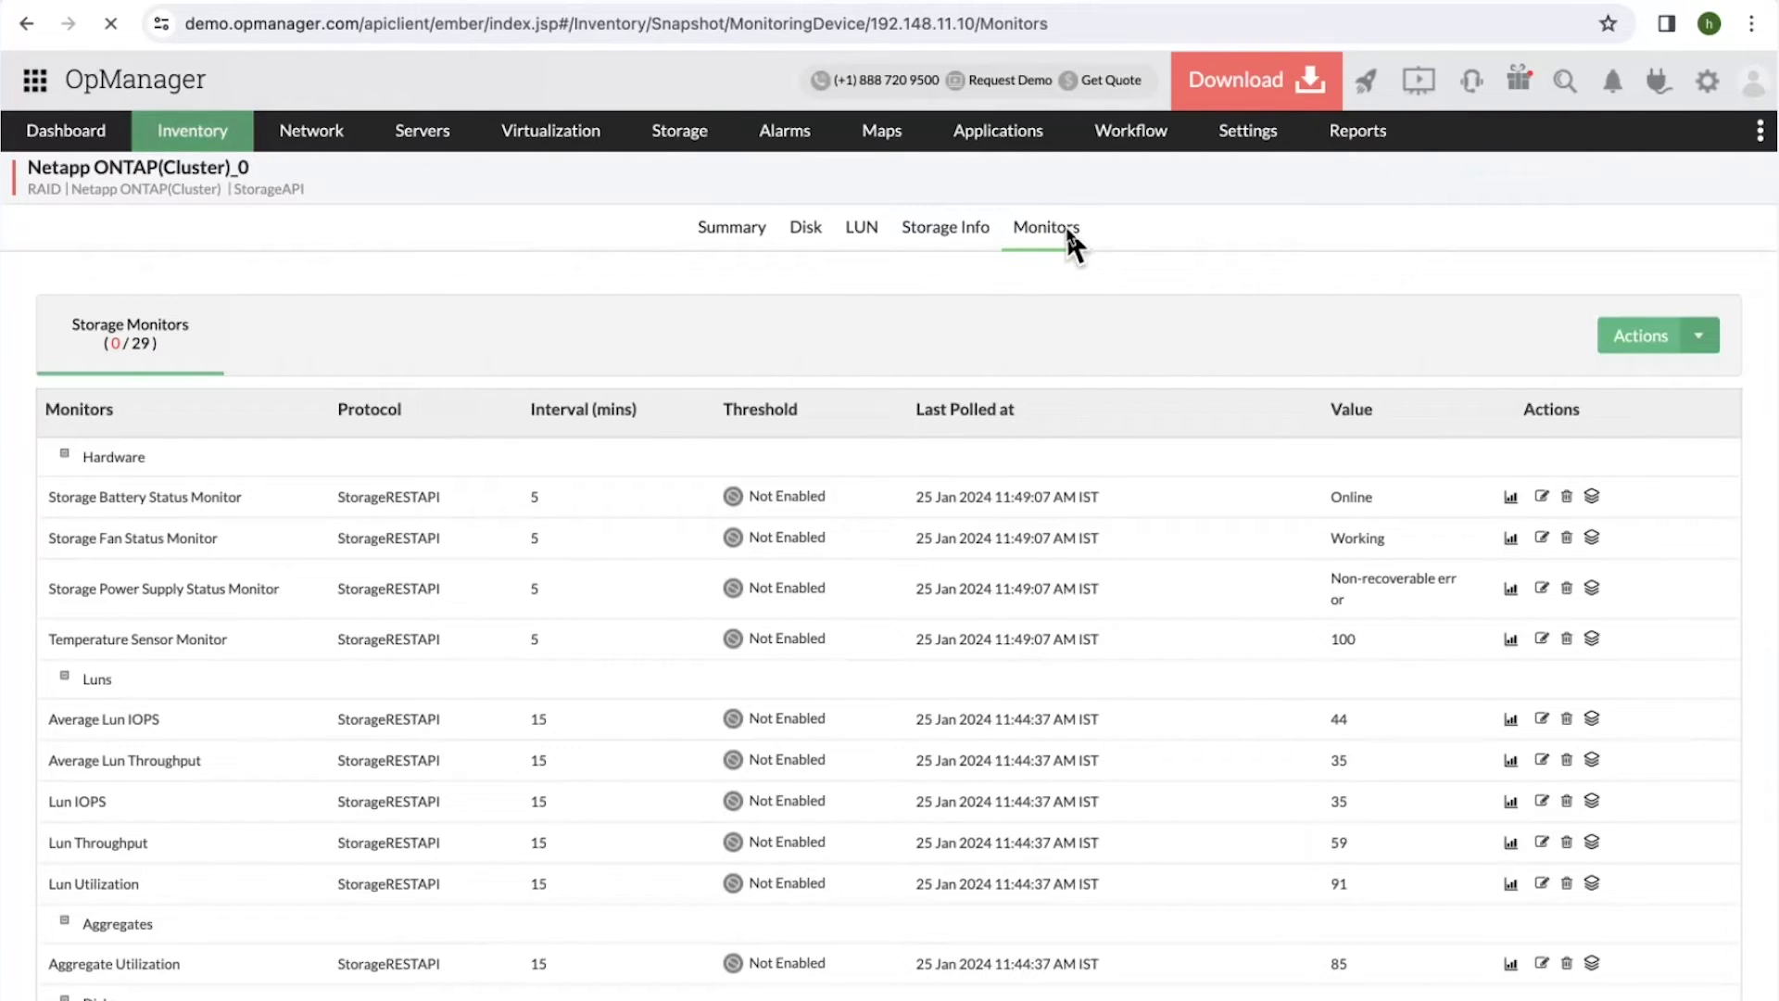
scroll(349, 497, down, 3)
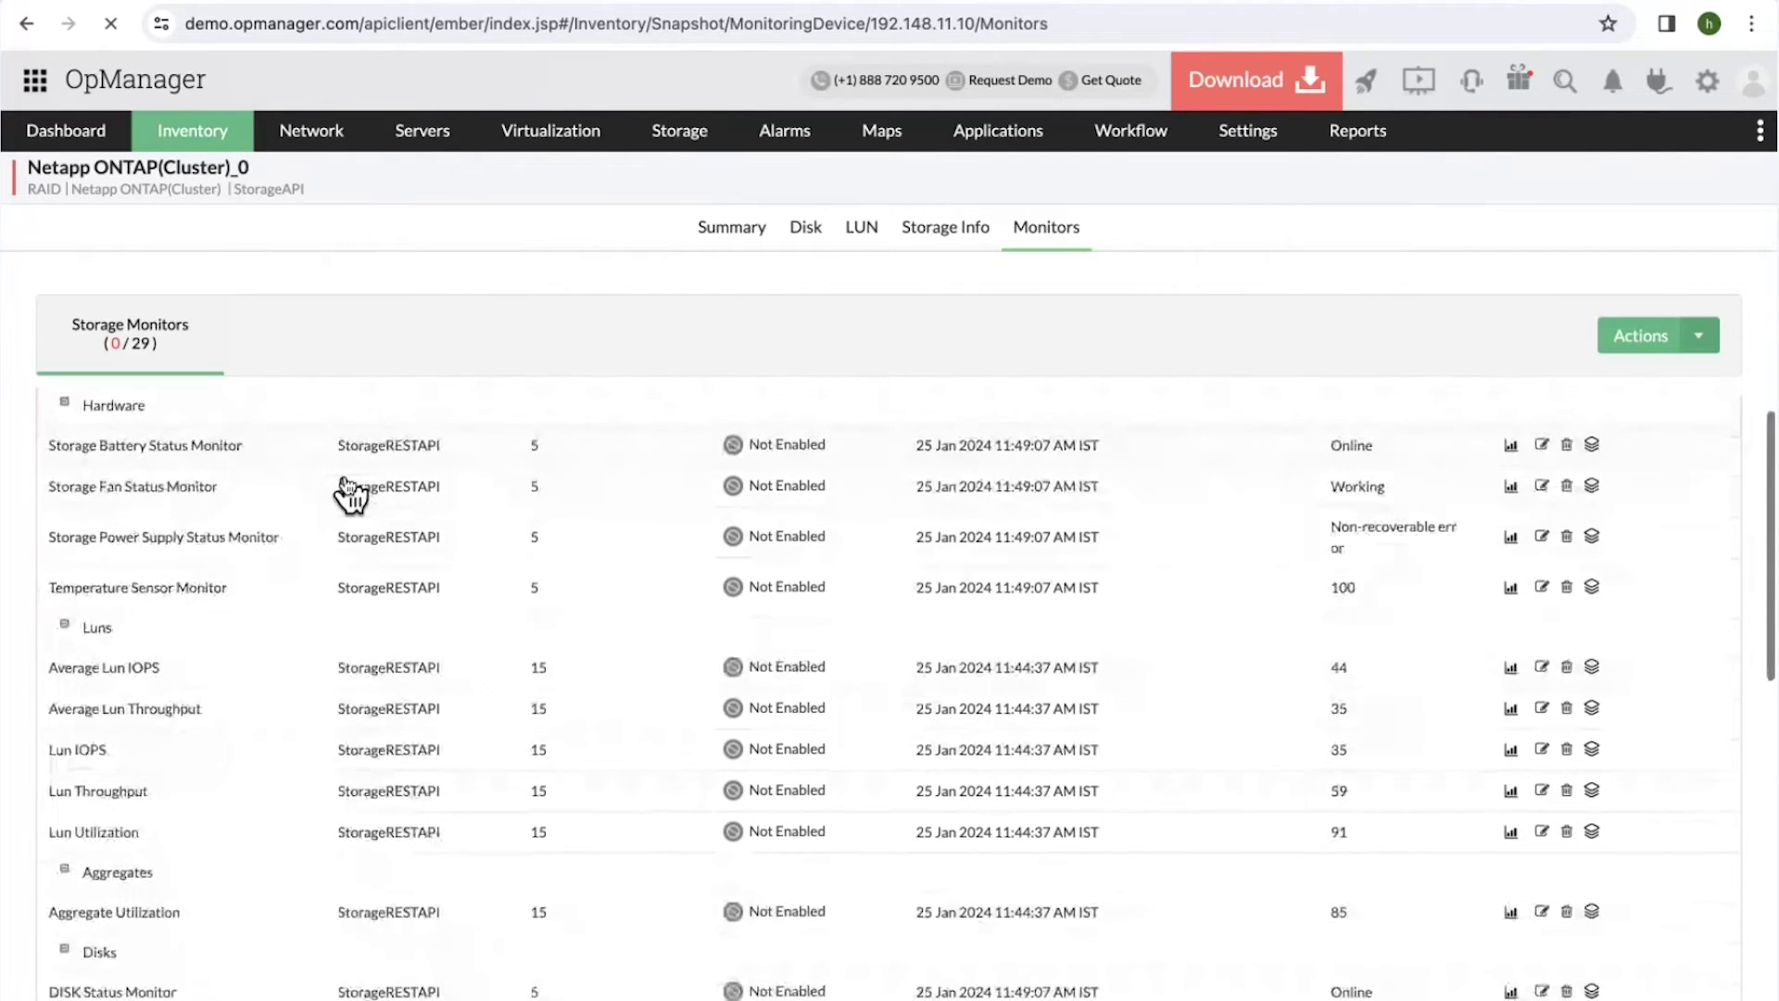
scroll(275, 530, down, 5)
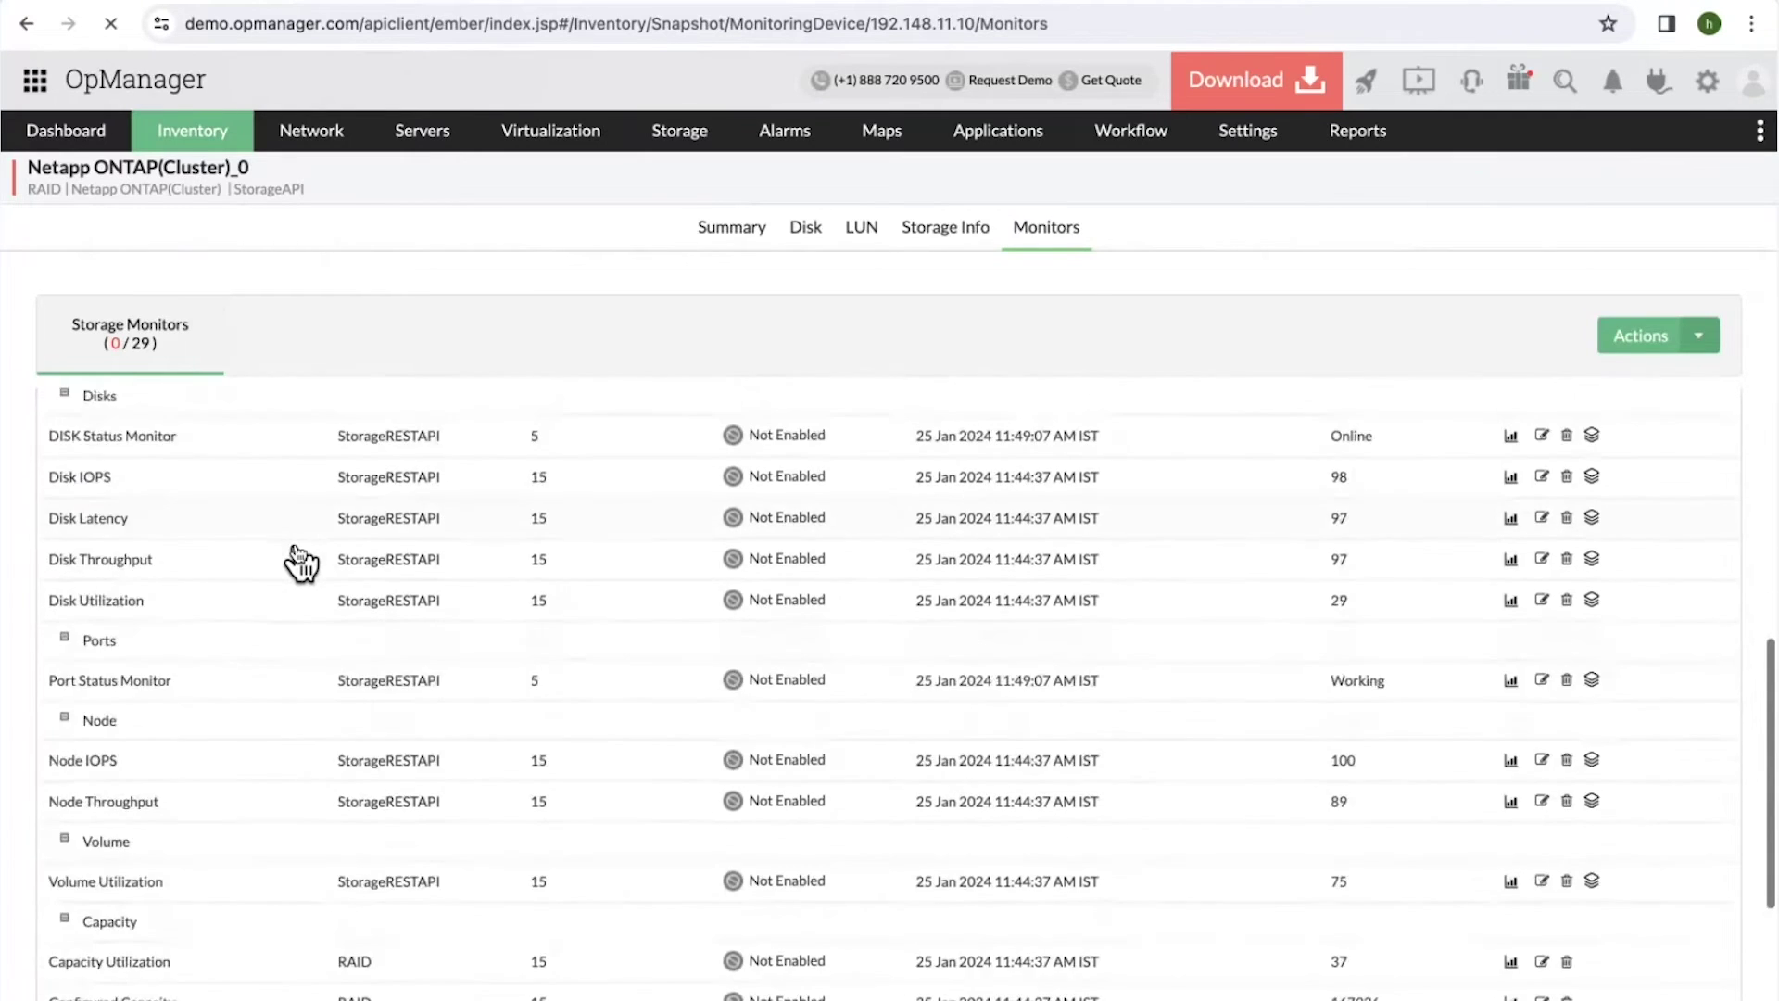
scroll(297, 556, down, 1)
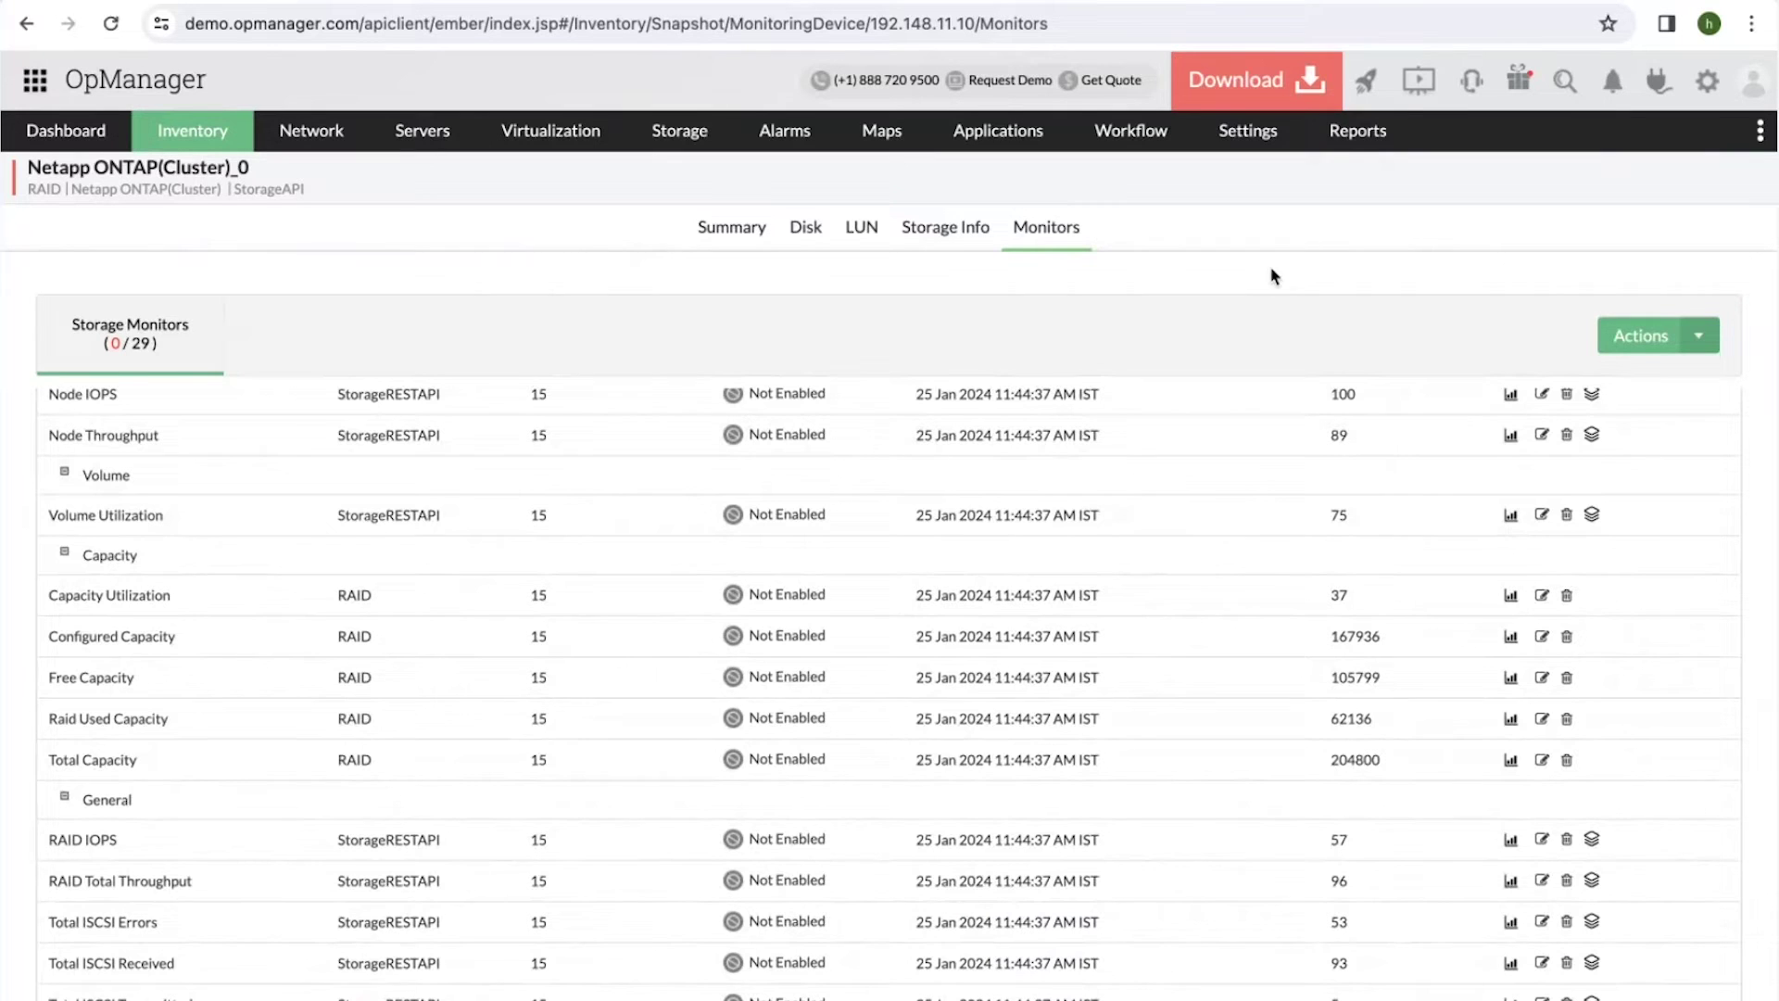
Open the list of OpManager Storage Reports.
mouse_move(1374, 148)
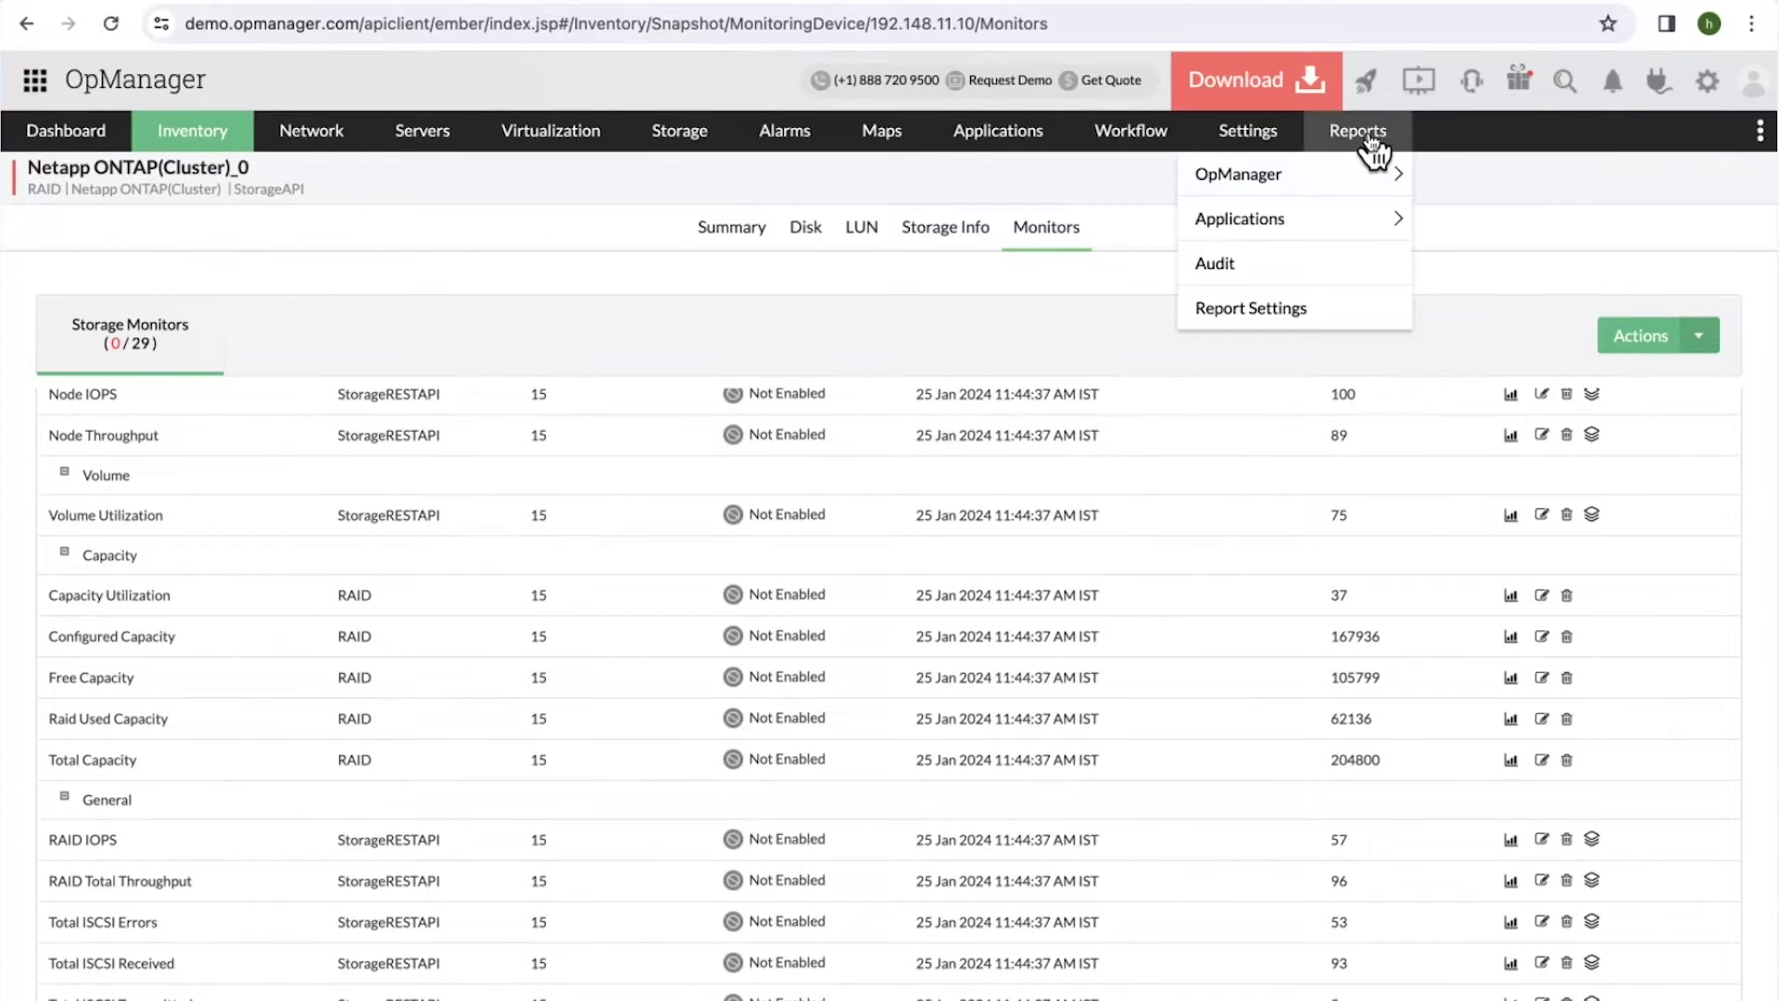
click(1373, 148)
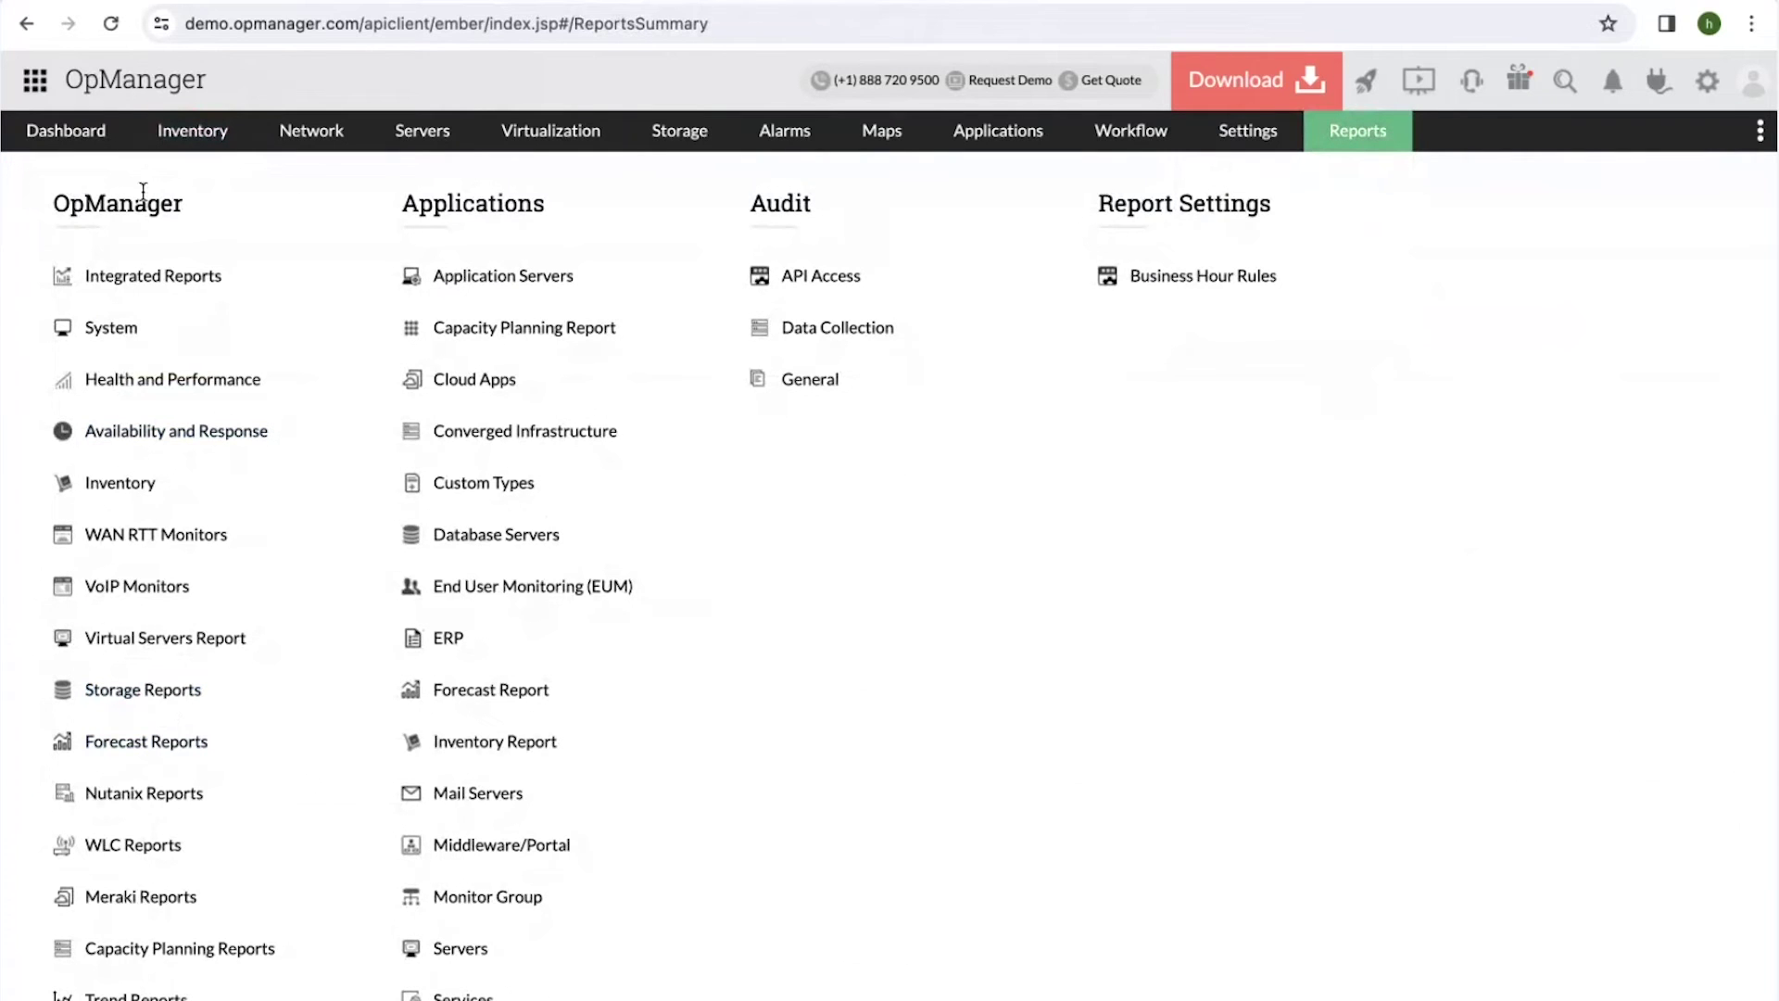
click(167, 717)
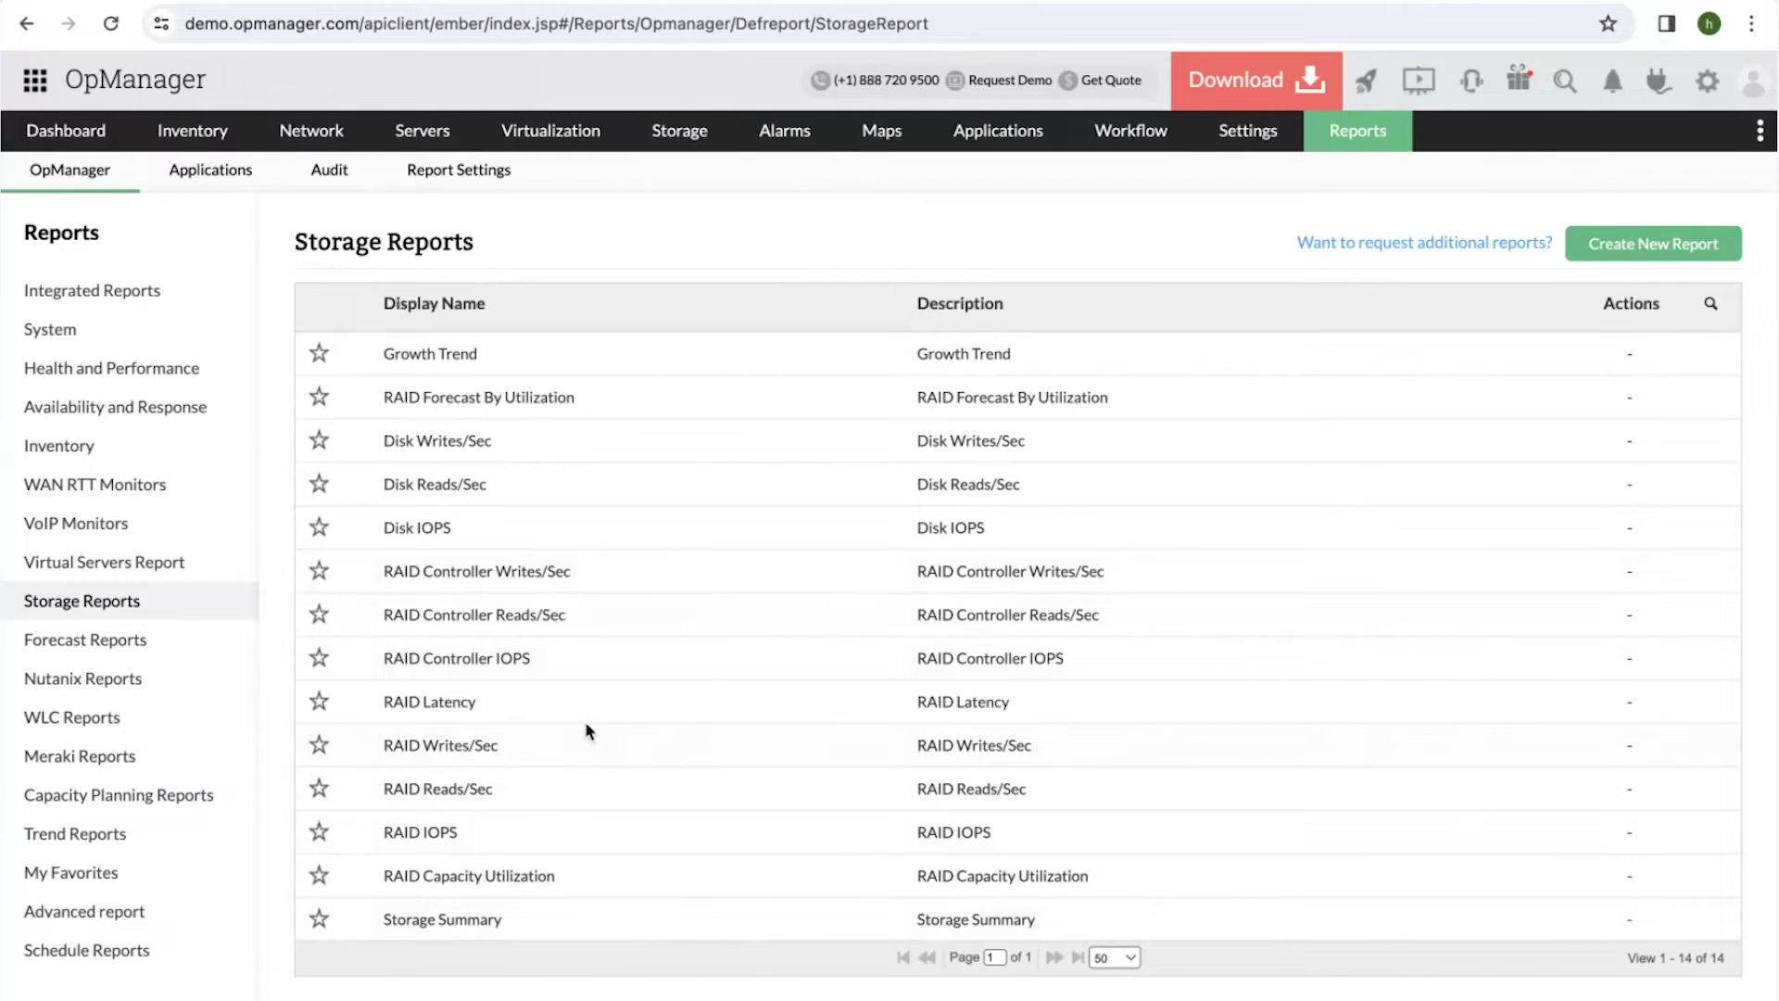
Review the disk and RAID widgets on the Storage Overview dashboard, finishing by bringing up the overview of open desktops.
mouse_move(42, 137)
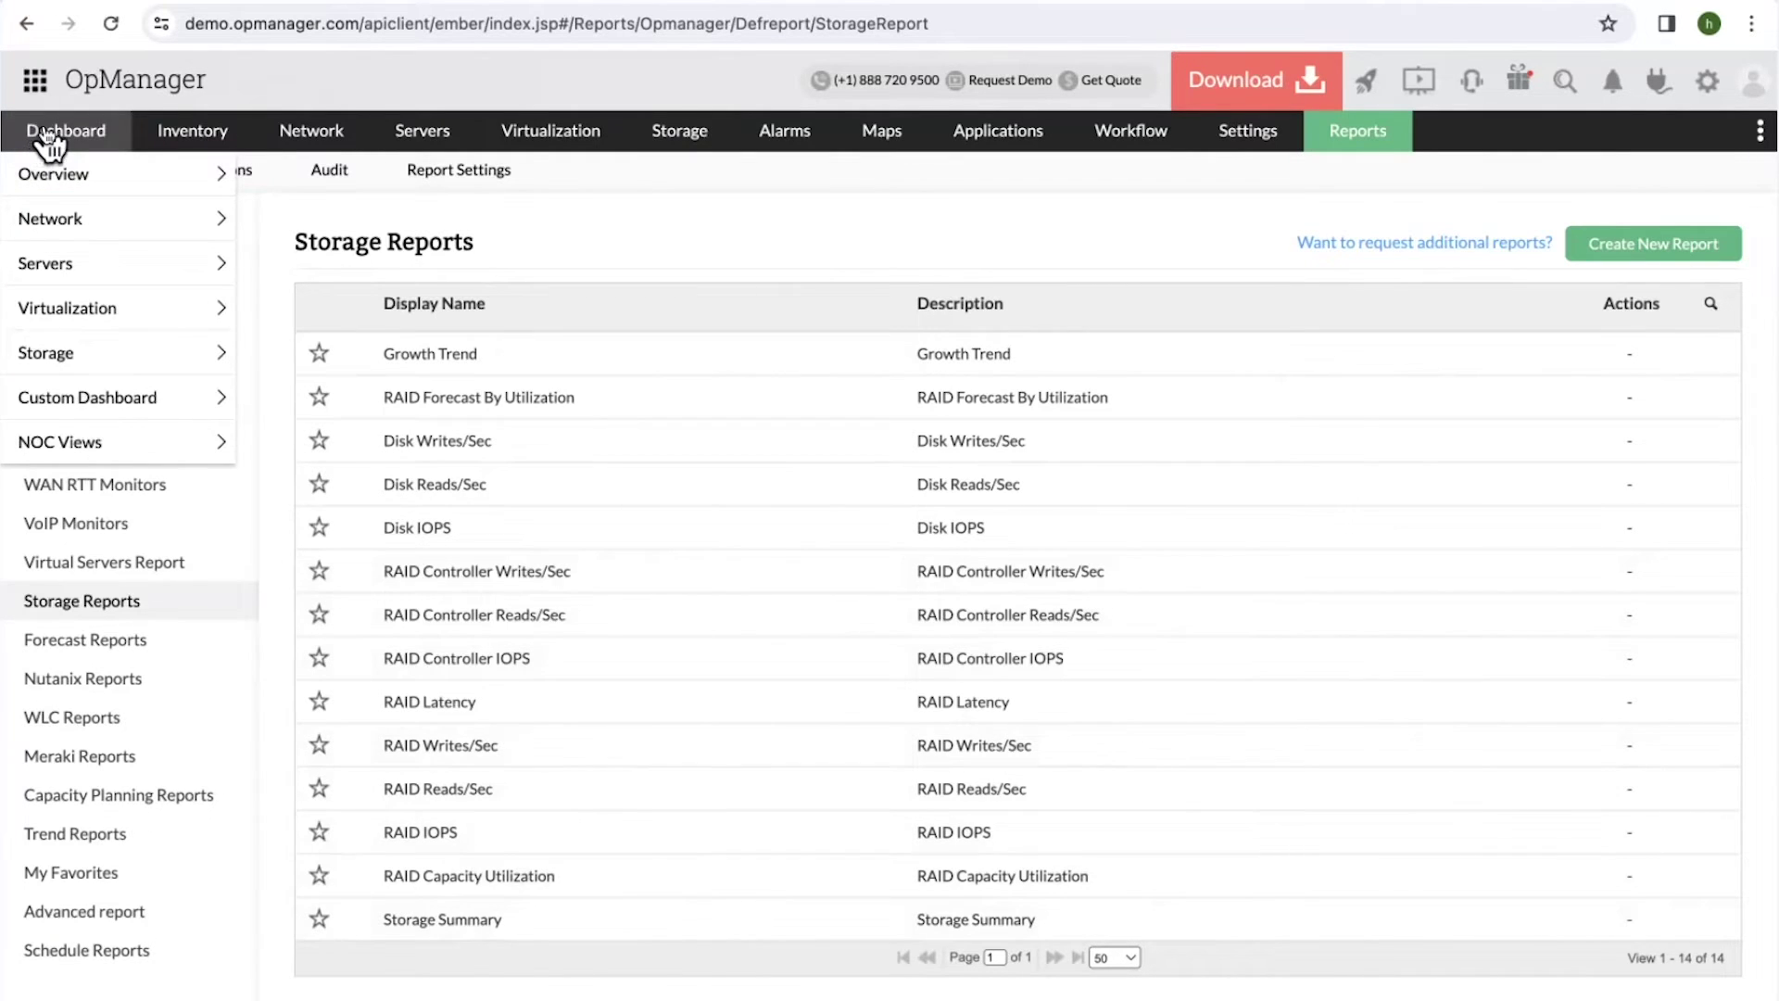
click(46, 139)
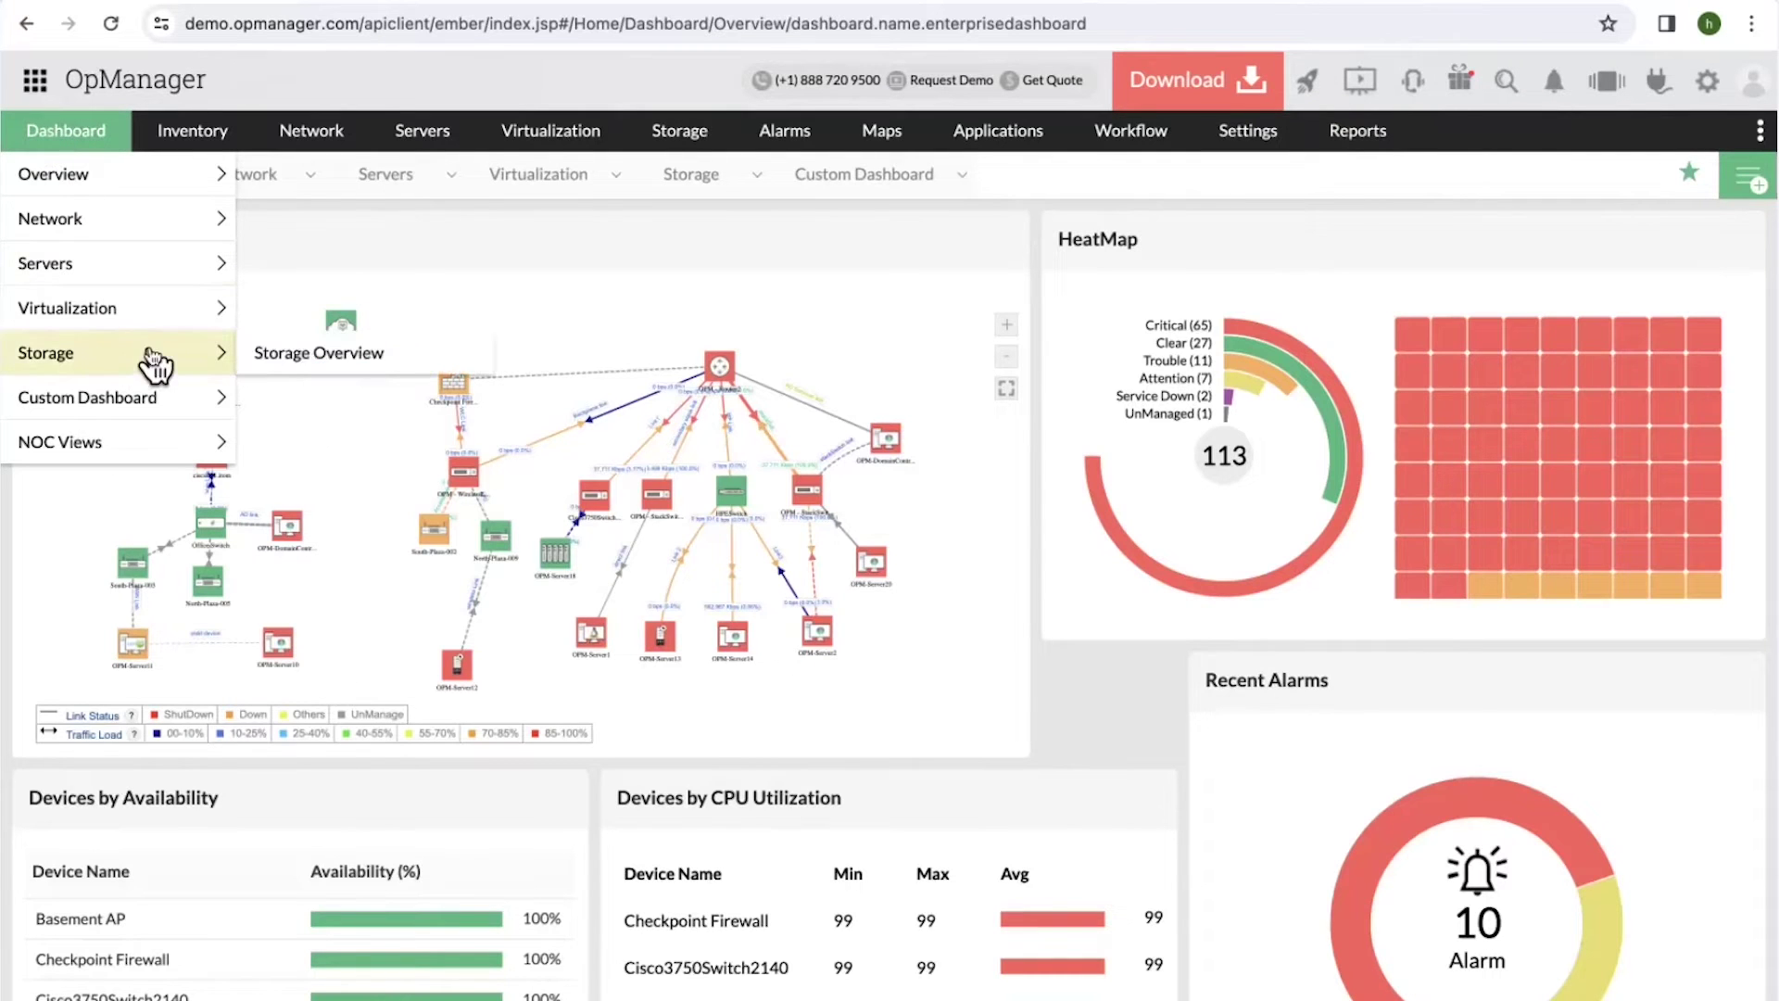
click(284, 362)
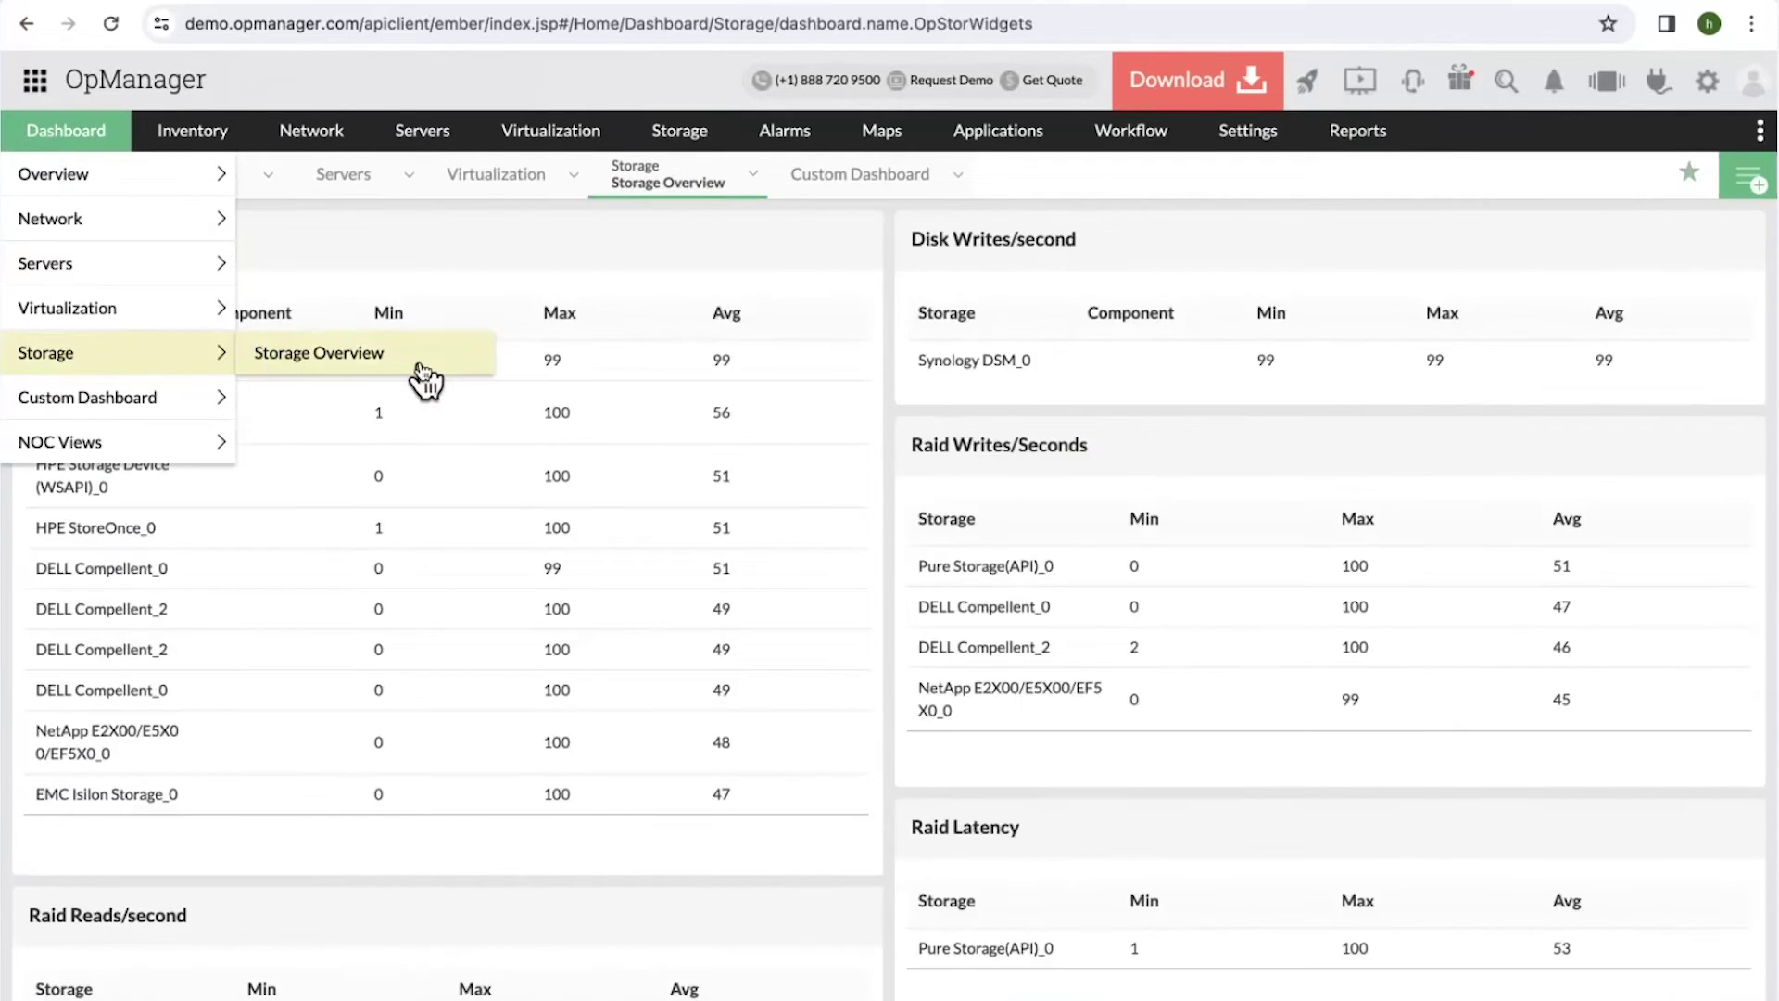
scroll(778, 447, down, 3)
scroll(778, 447, down, 5)
scroll(922, 505, up, 3)
scroll(924, 489, up, 5)
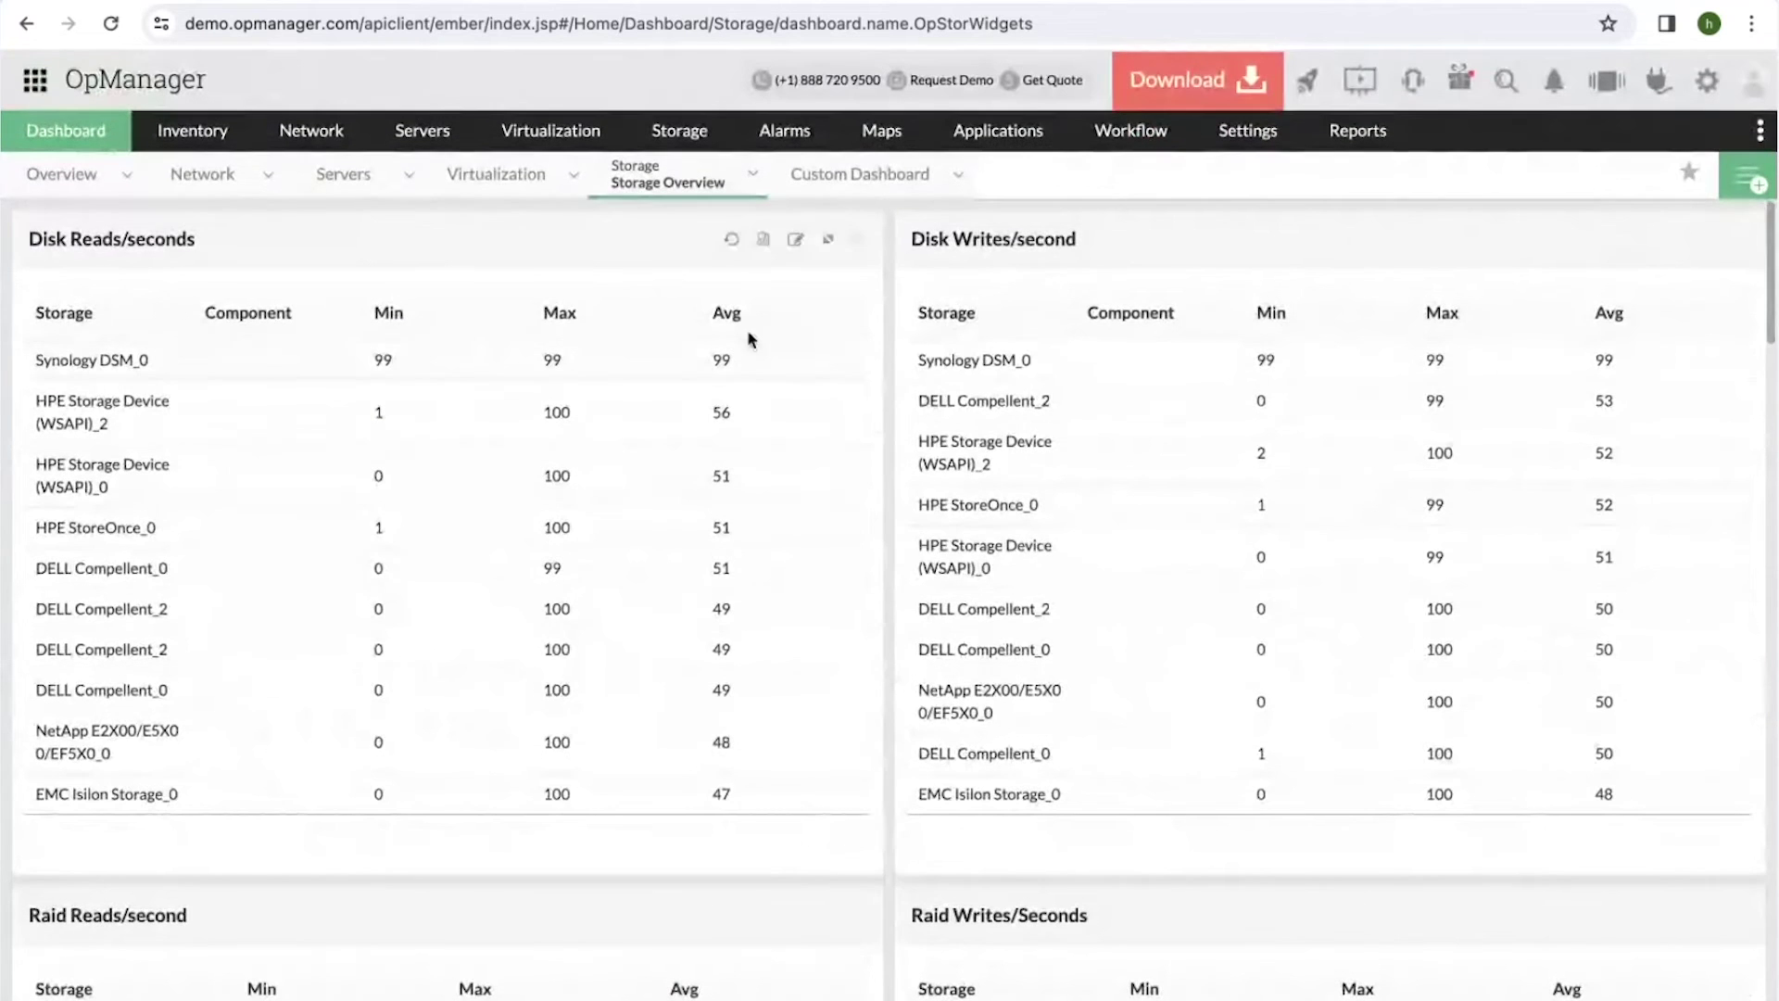
click(98, 150)
key(ctrl+Up)
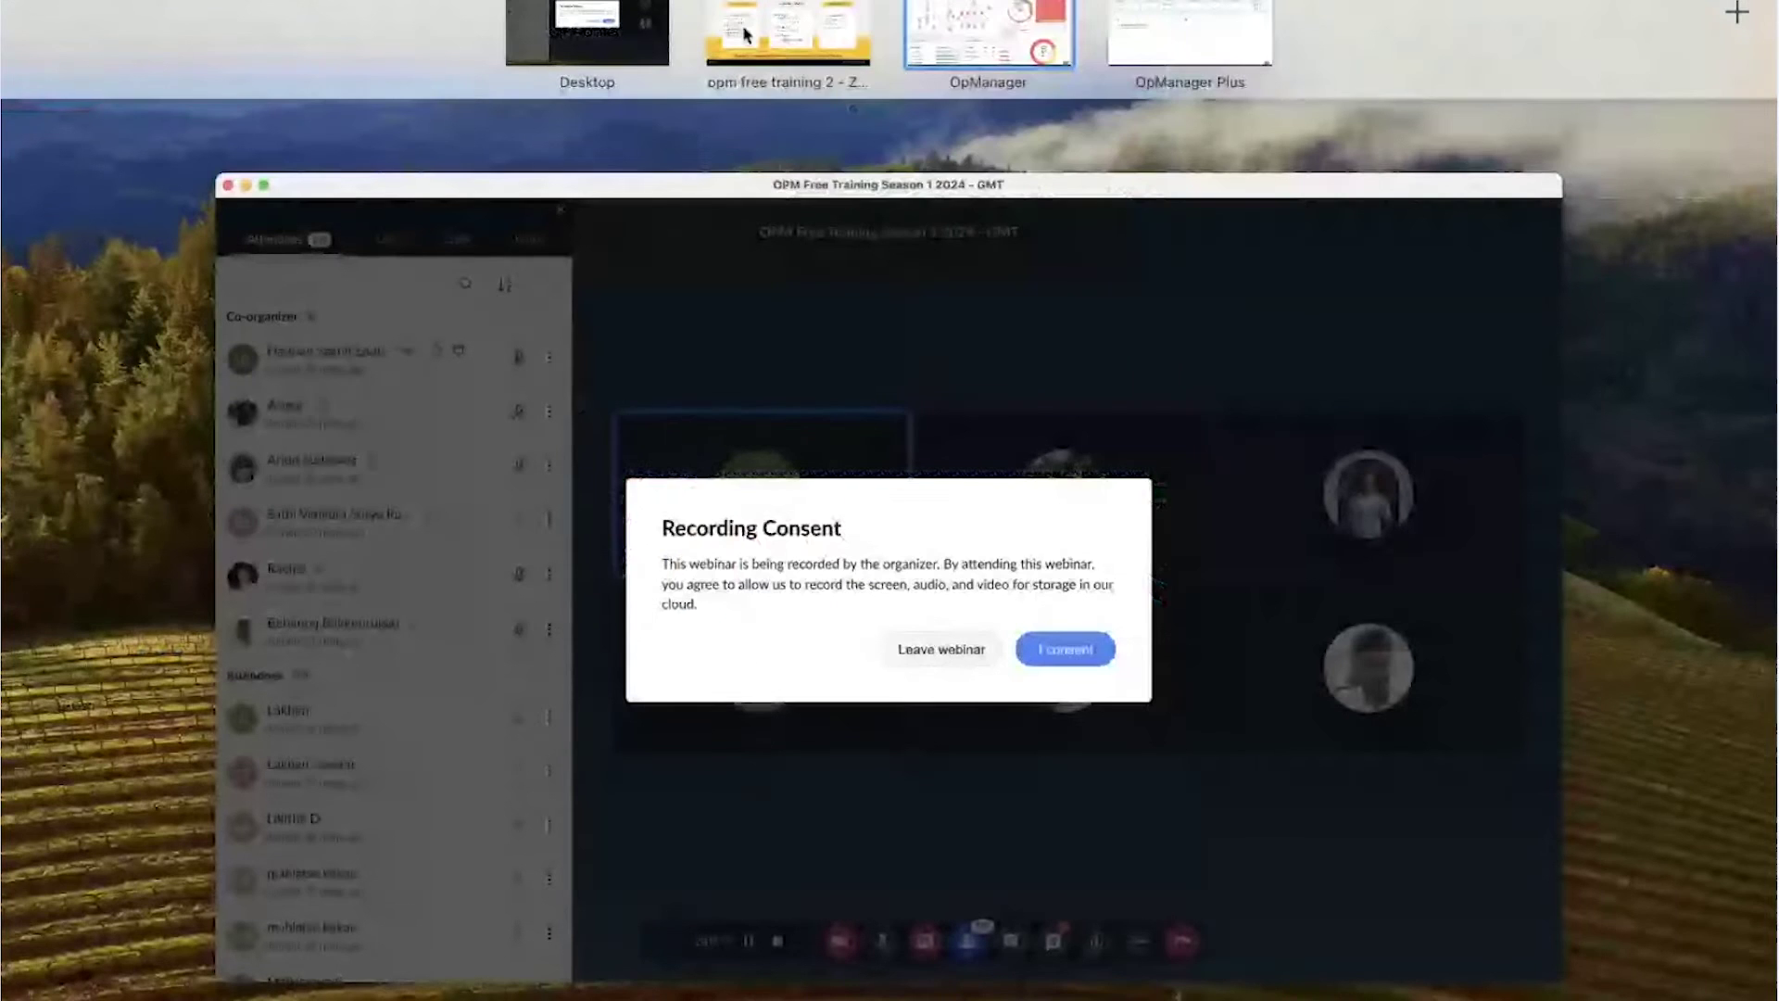
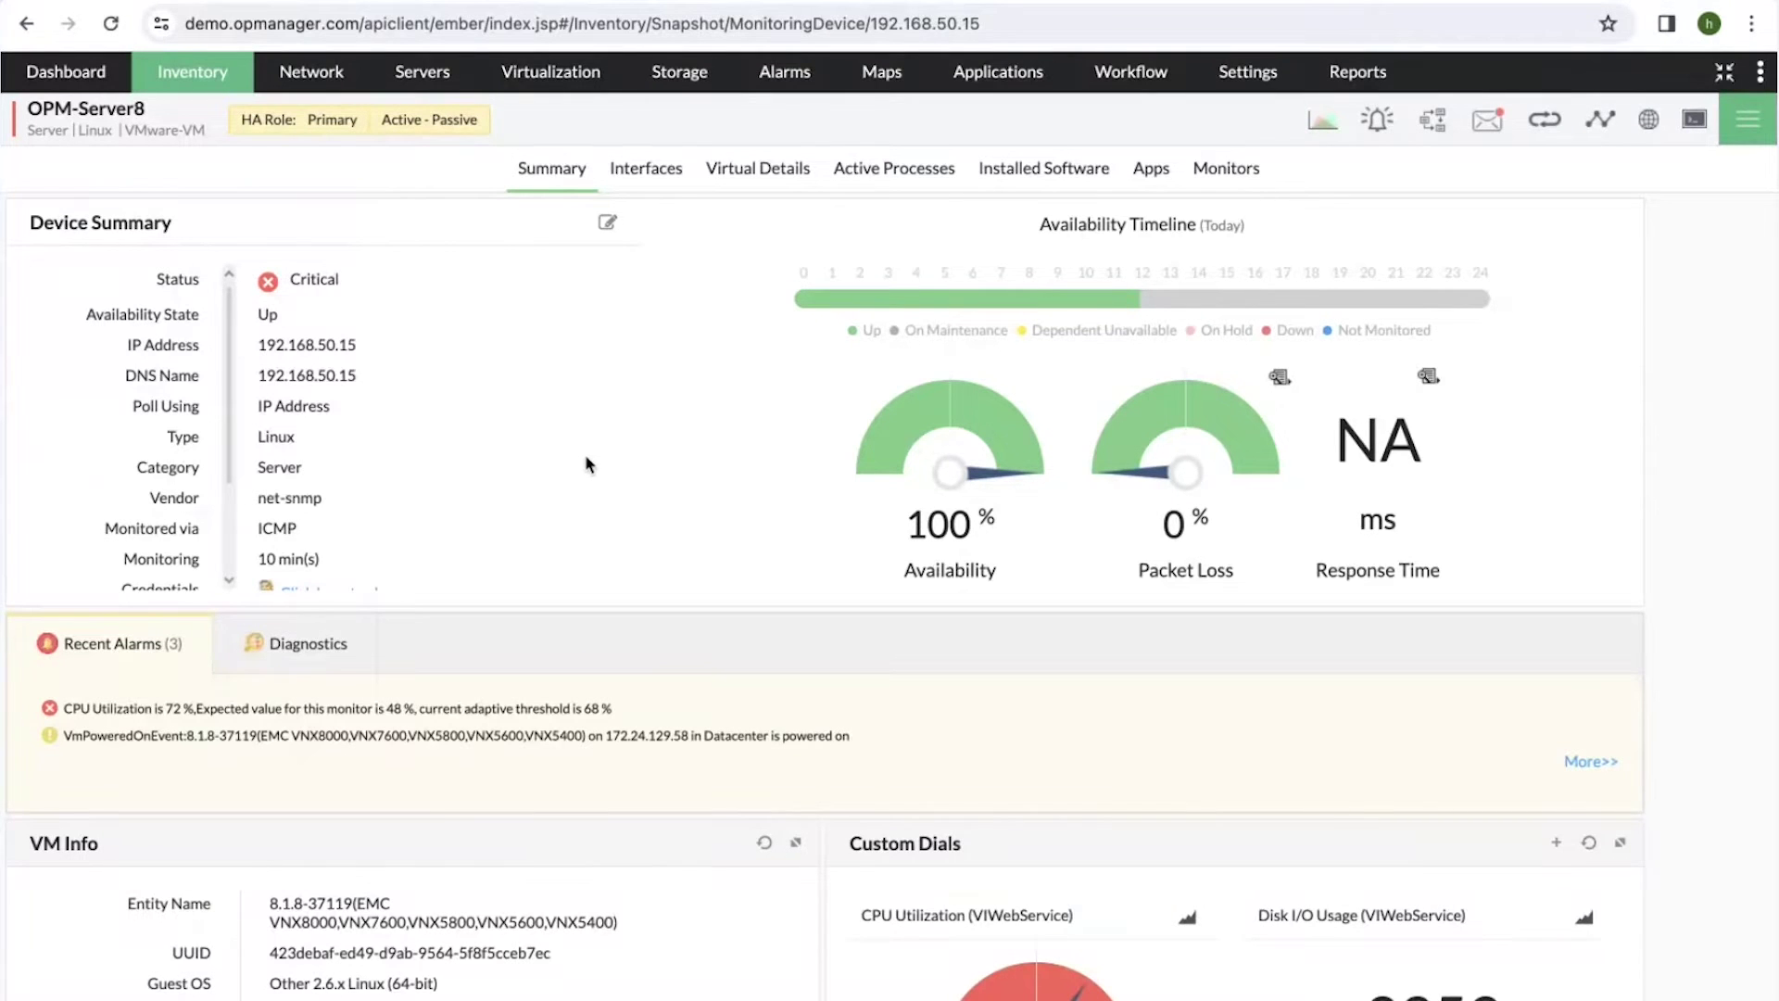
Examine the datastores and virtual NICs in the Virtual Details of OPM-Server8.
click(738, 172)
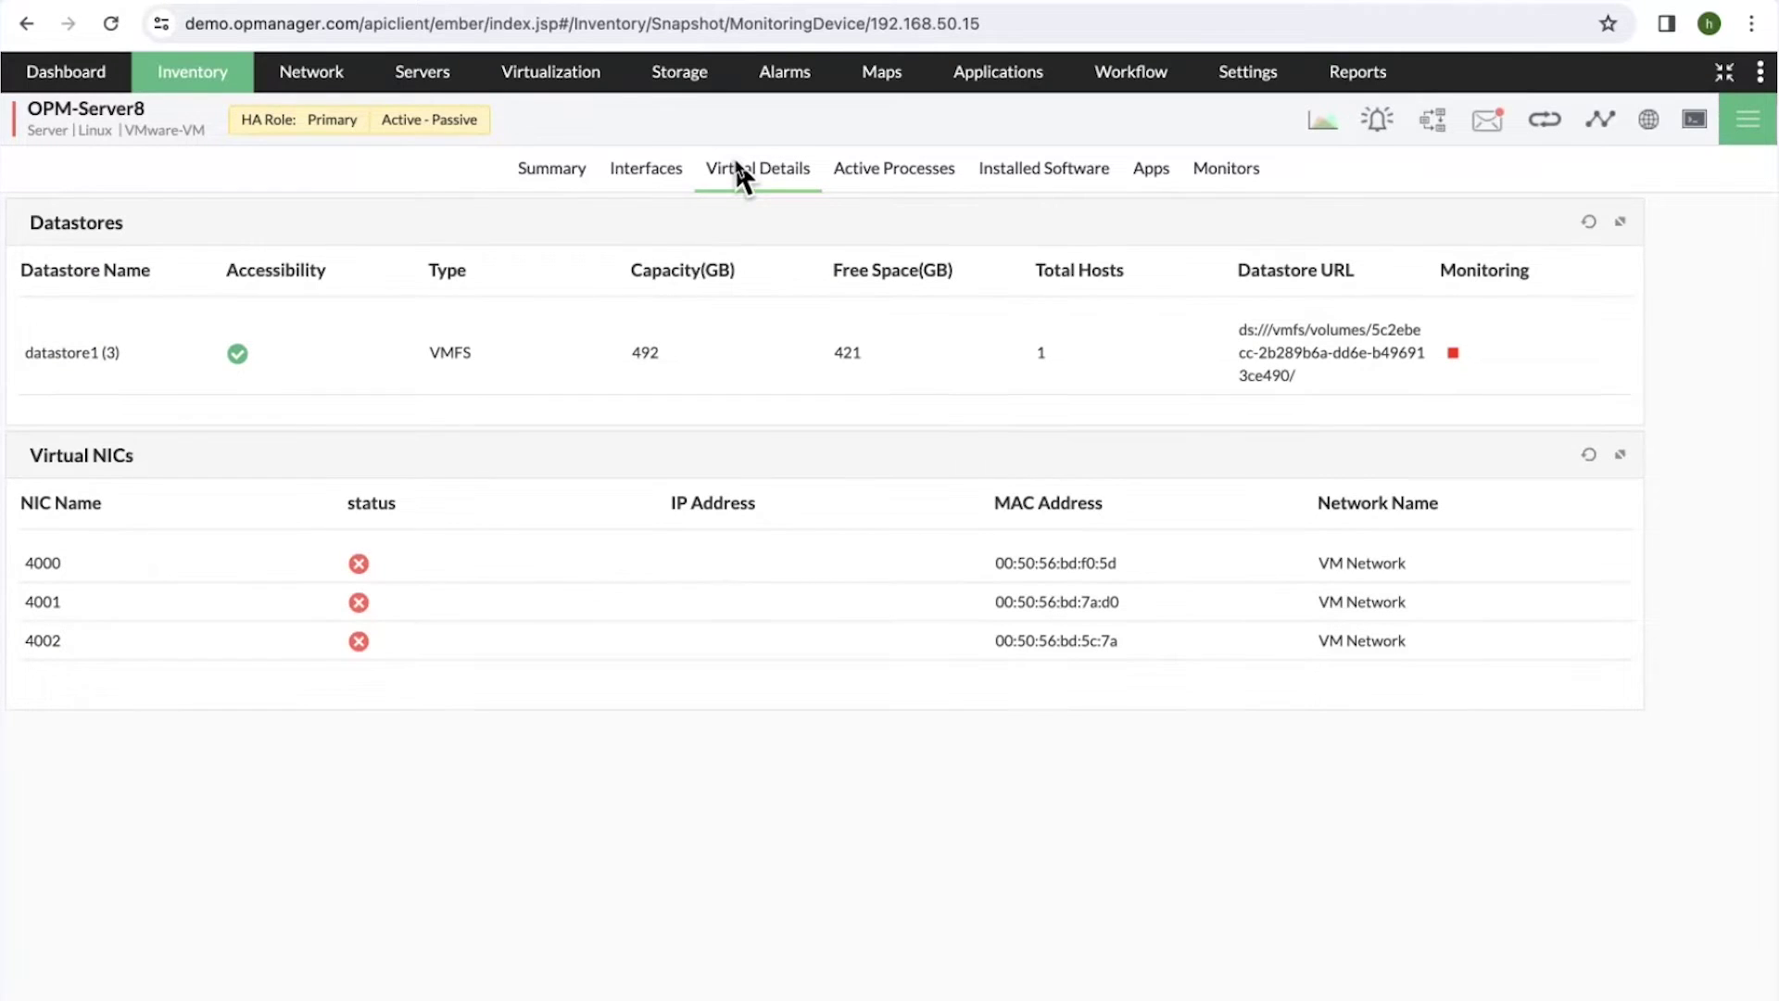
click(1452, 362)
Switch to OpManager Plus and open the VMware Events monitoring settings.
key(ctrl+Up)
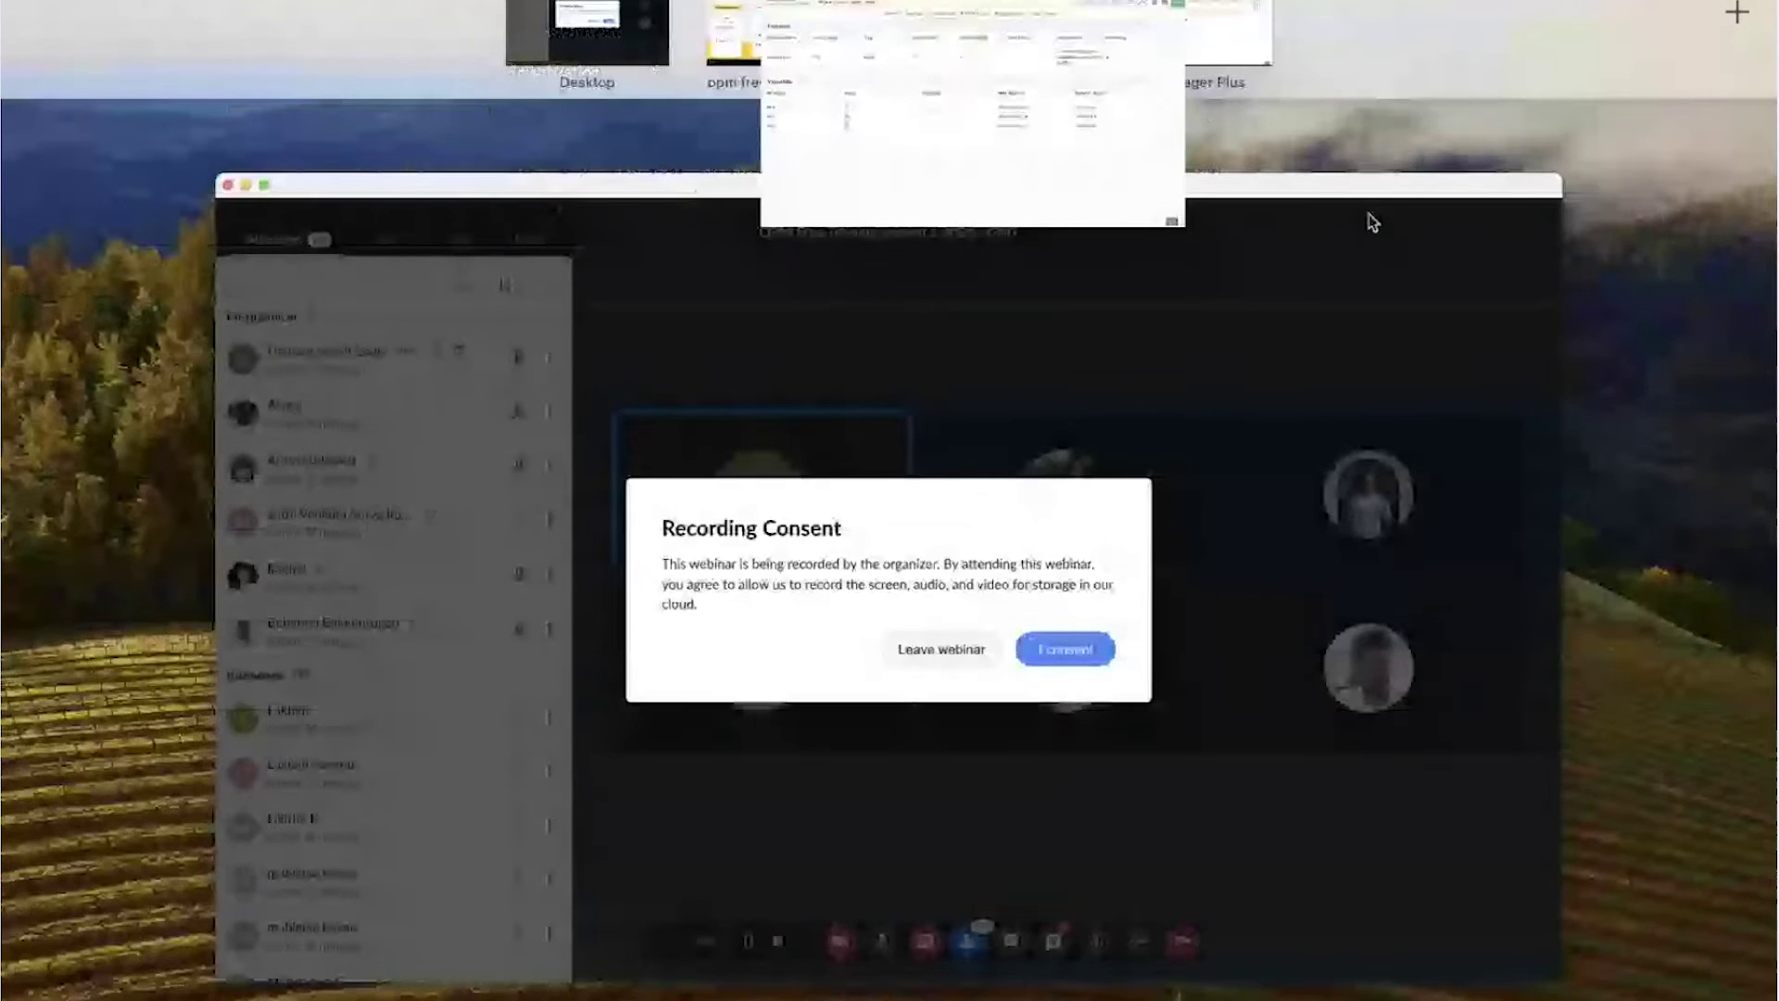
click(1149, 57)
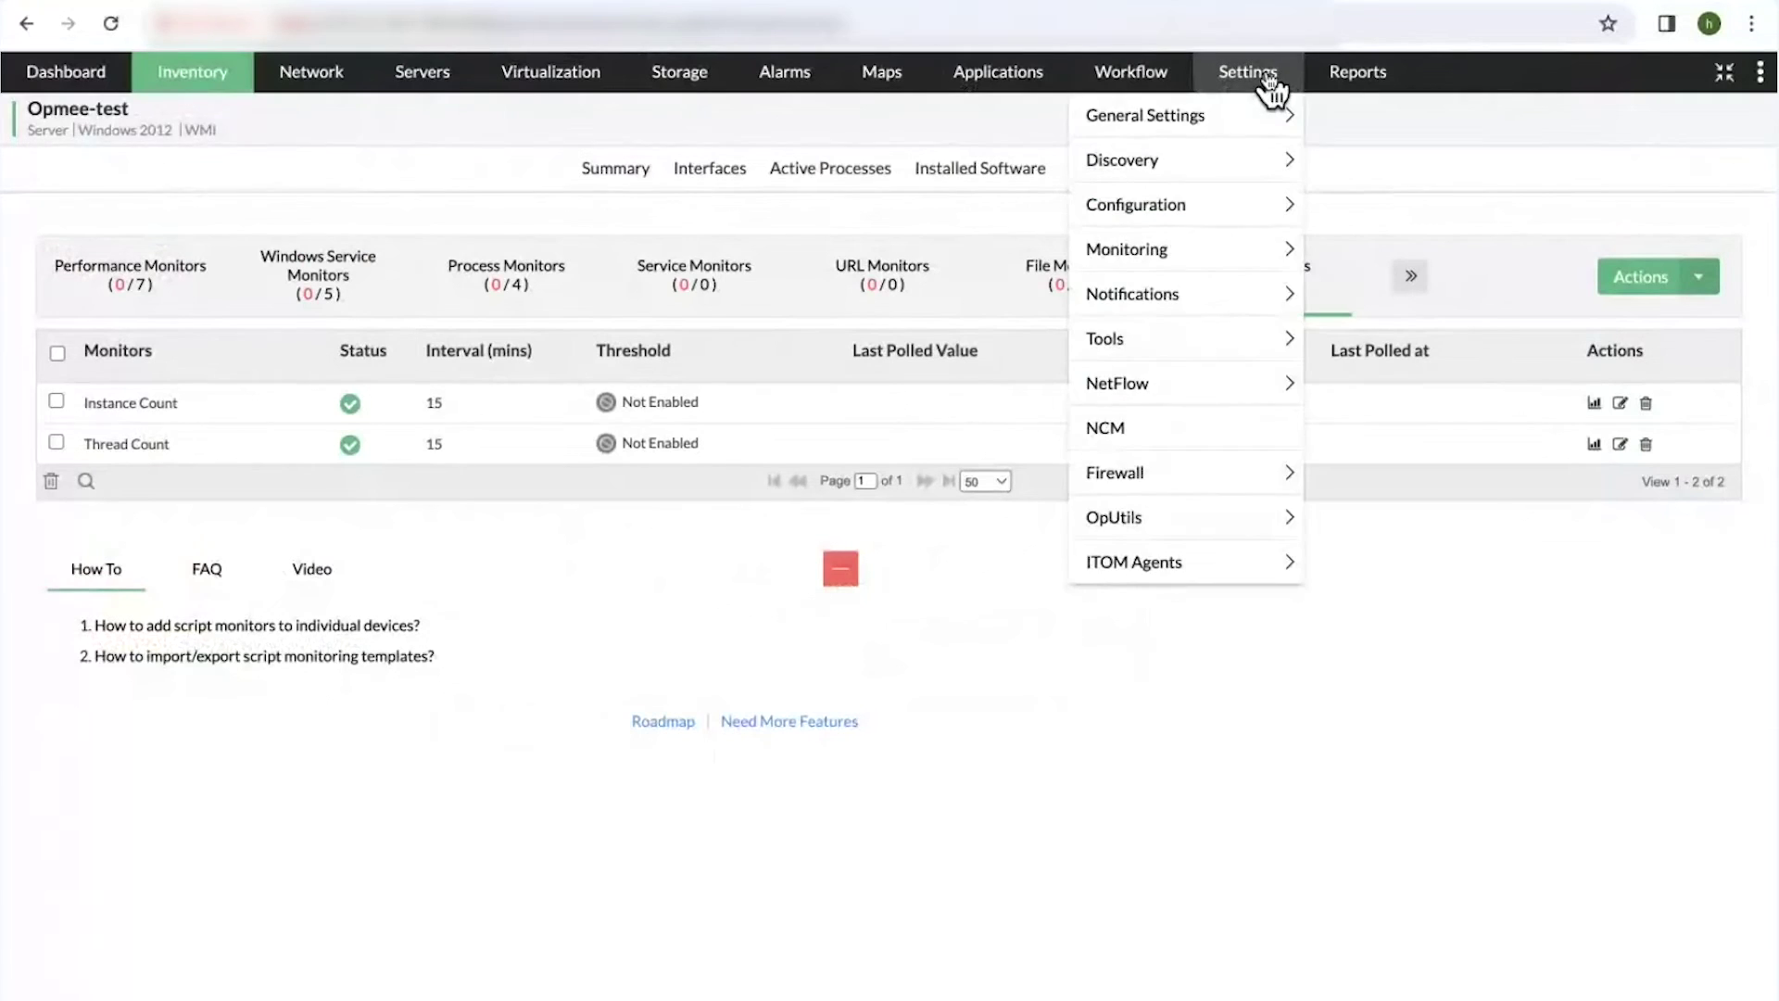
click(1265, 73)
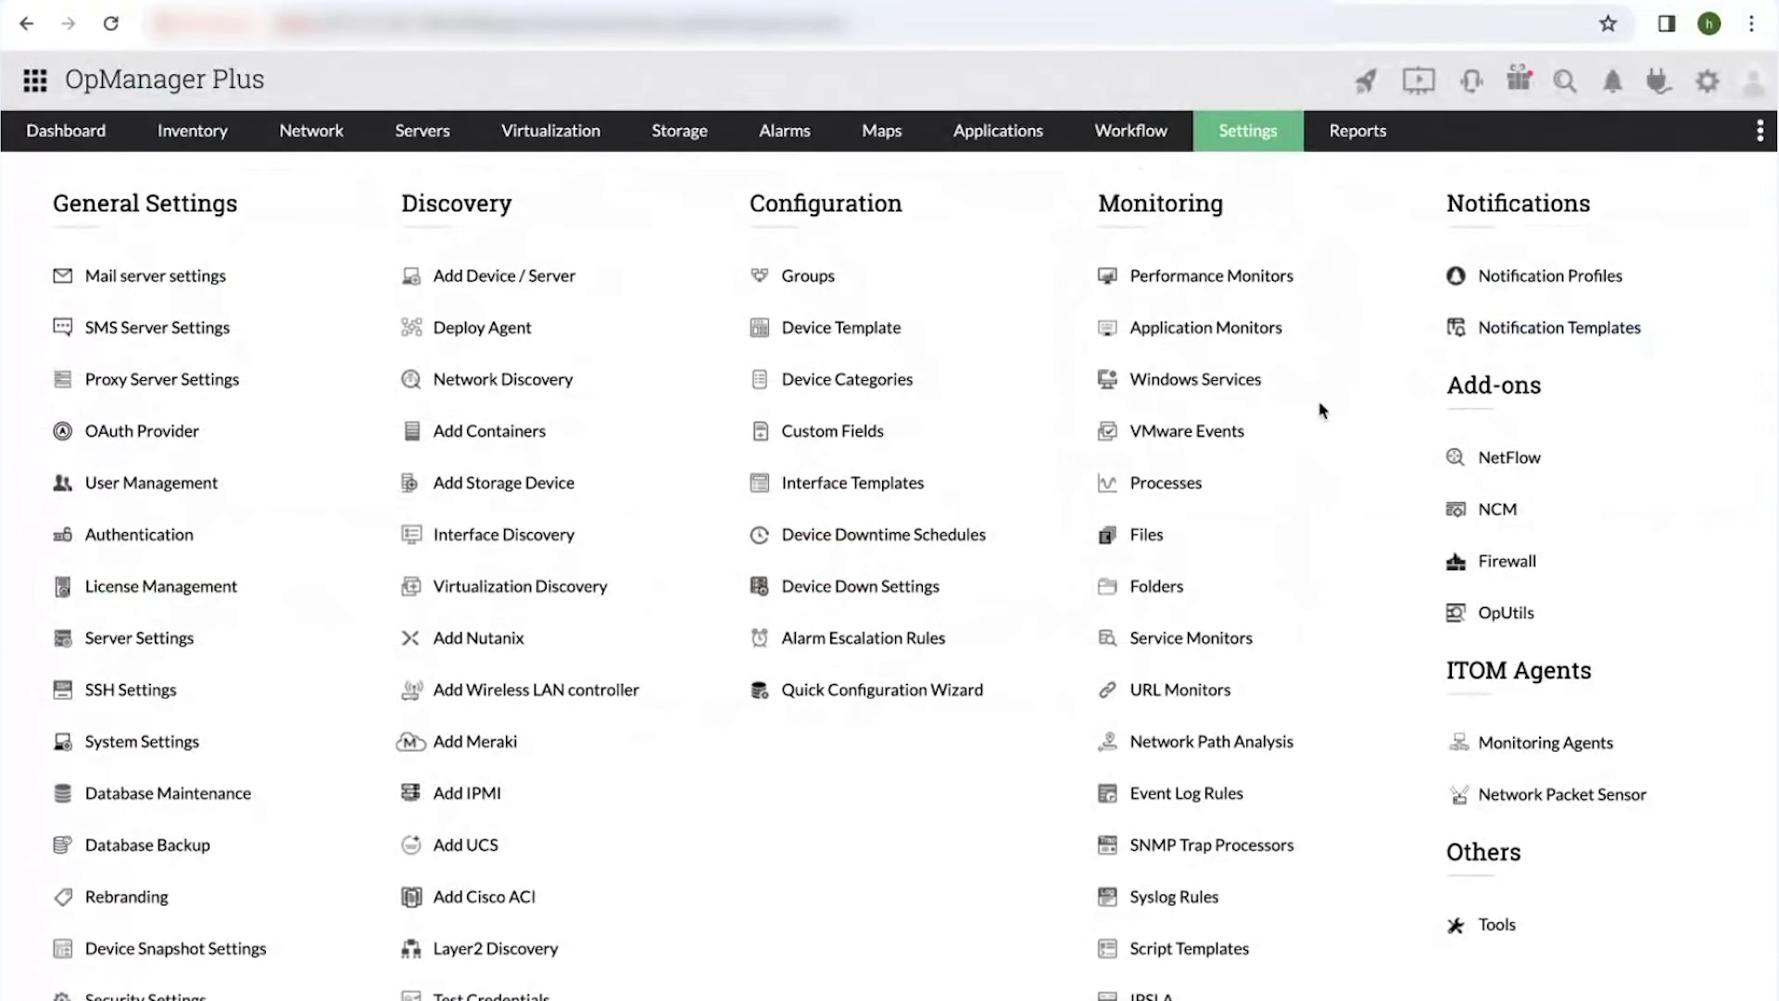
click(1204, 441)
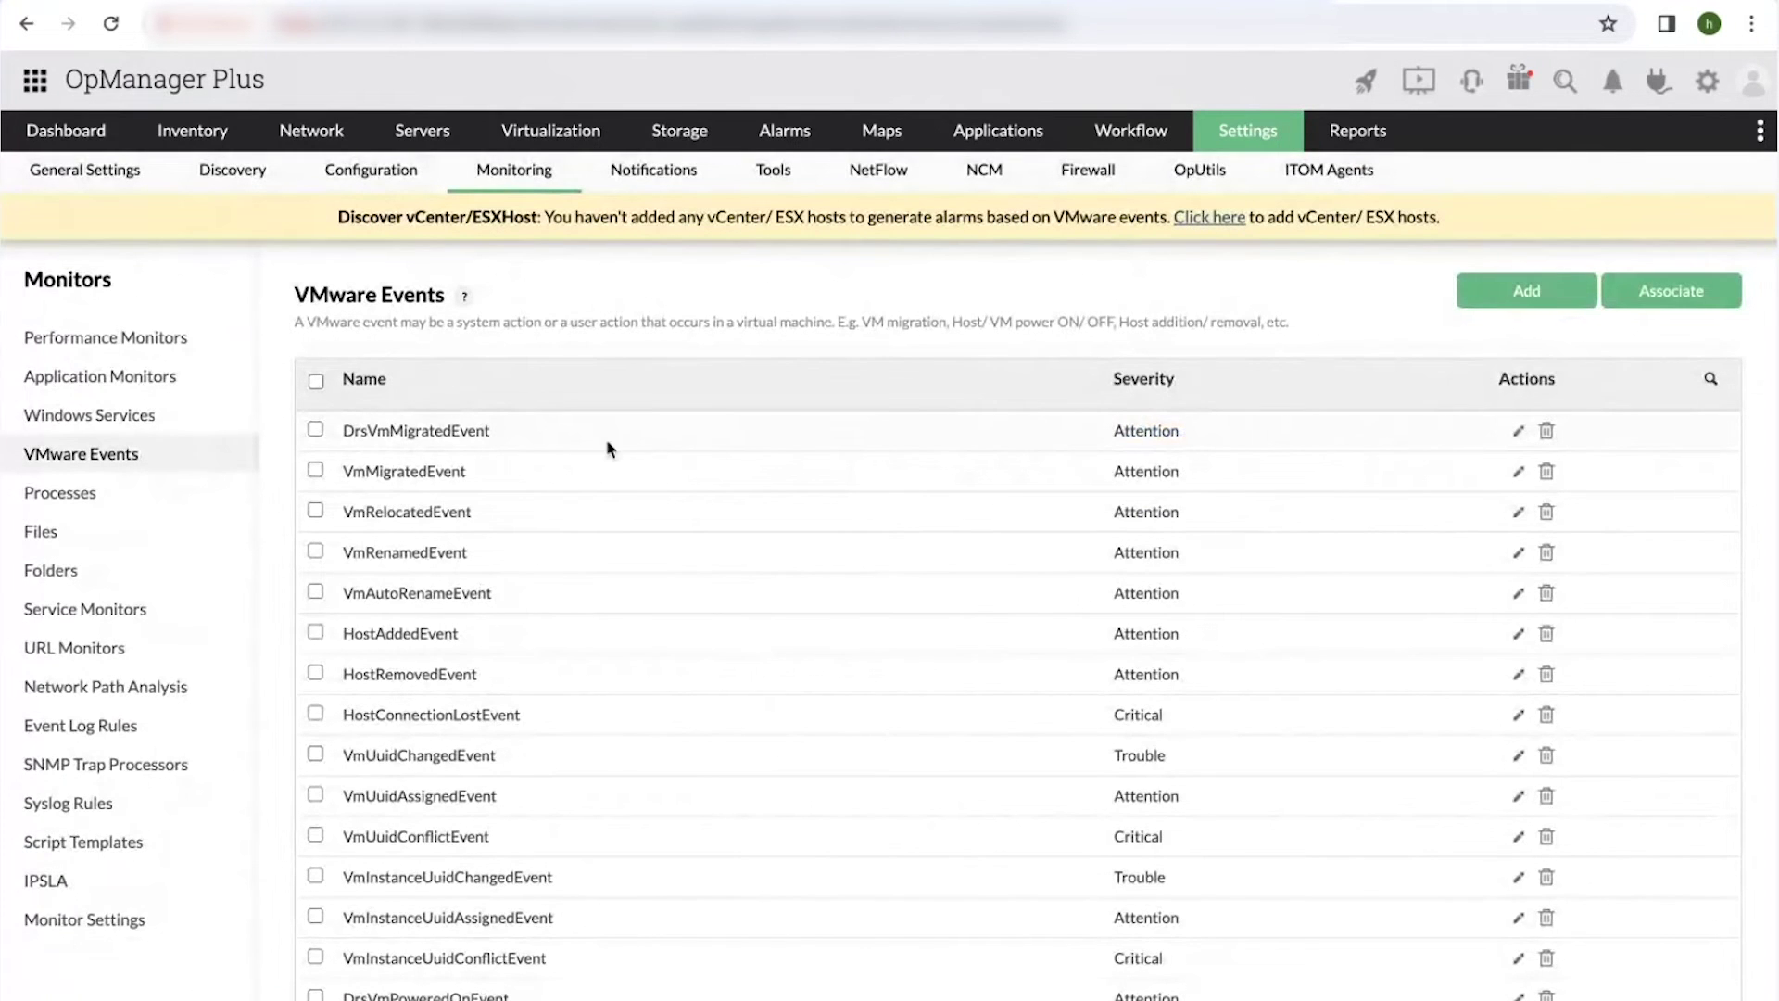
Look through the VMware events and their severities, and view the Add VMware Events form without adding any.
scroll(527, 443, down, 1)
scroll(505, 438, up, 1)
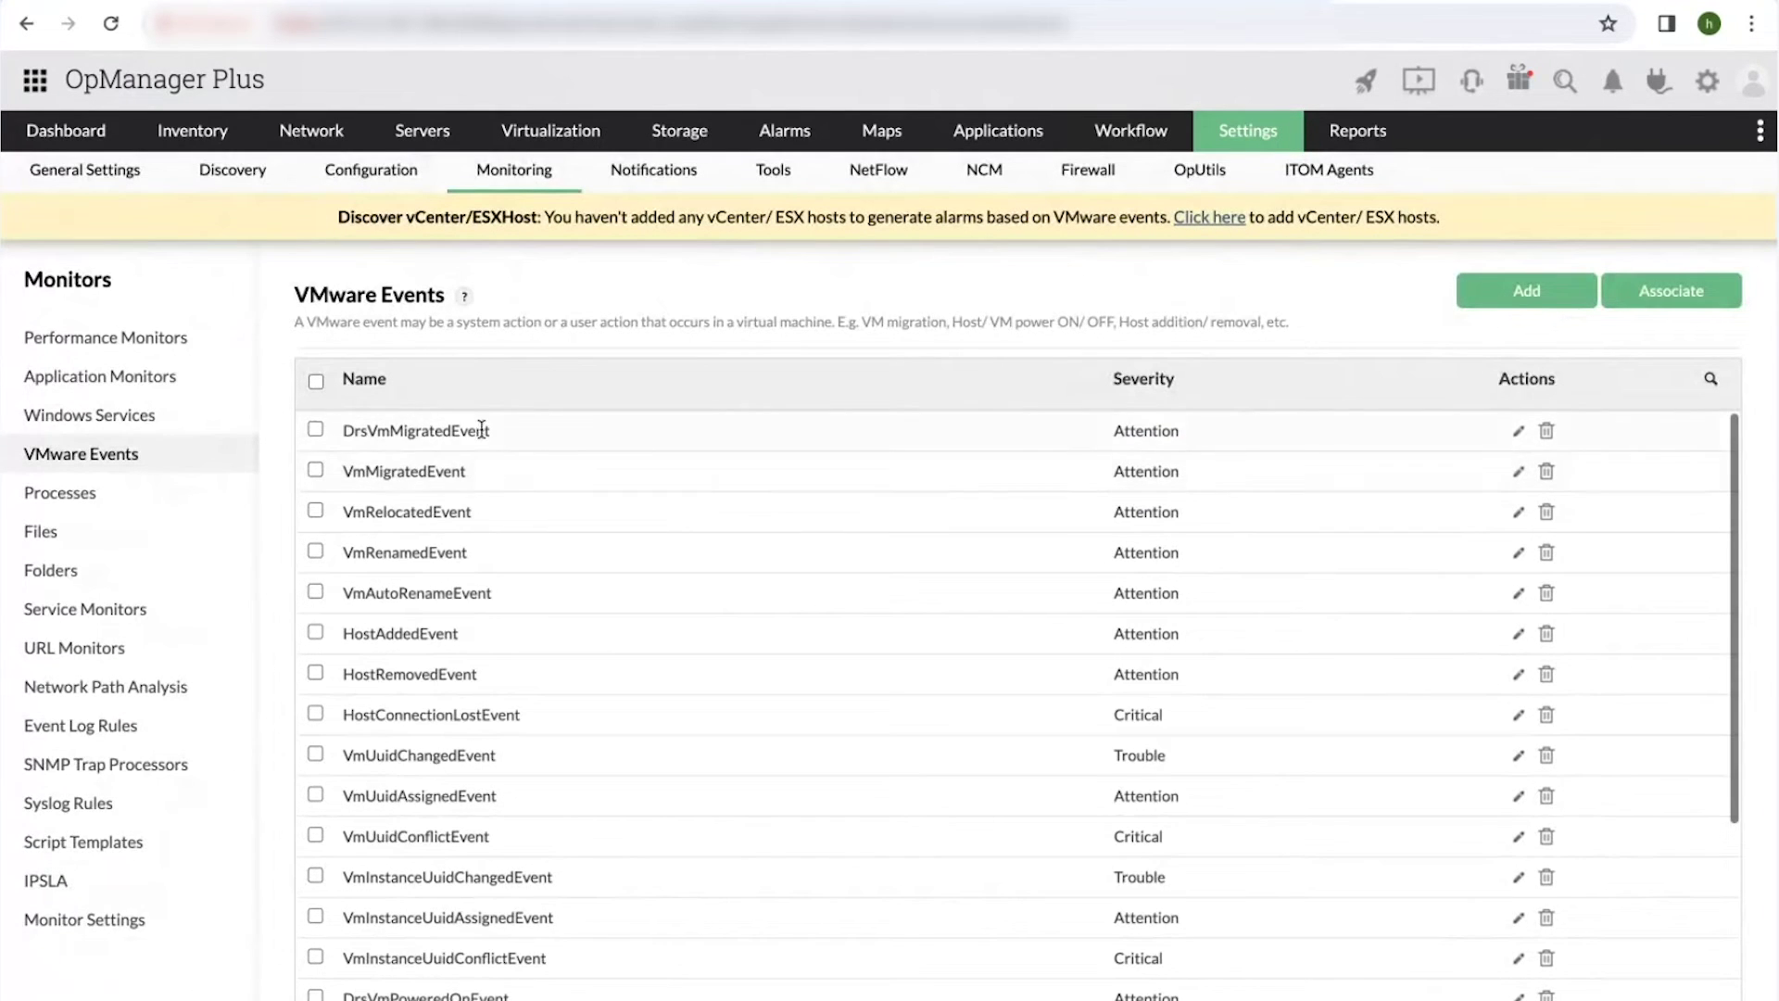
scroll(516, 611, down, 5)
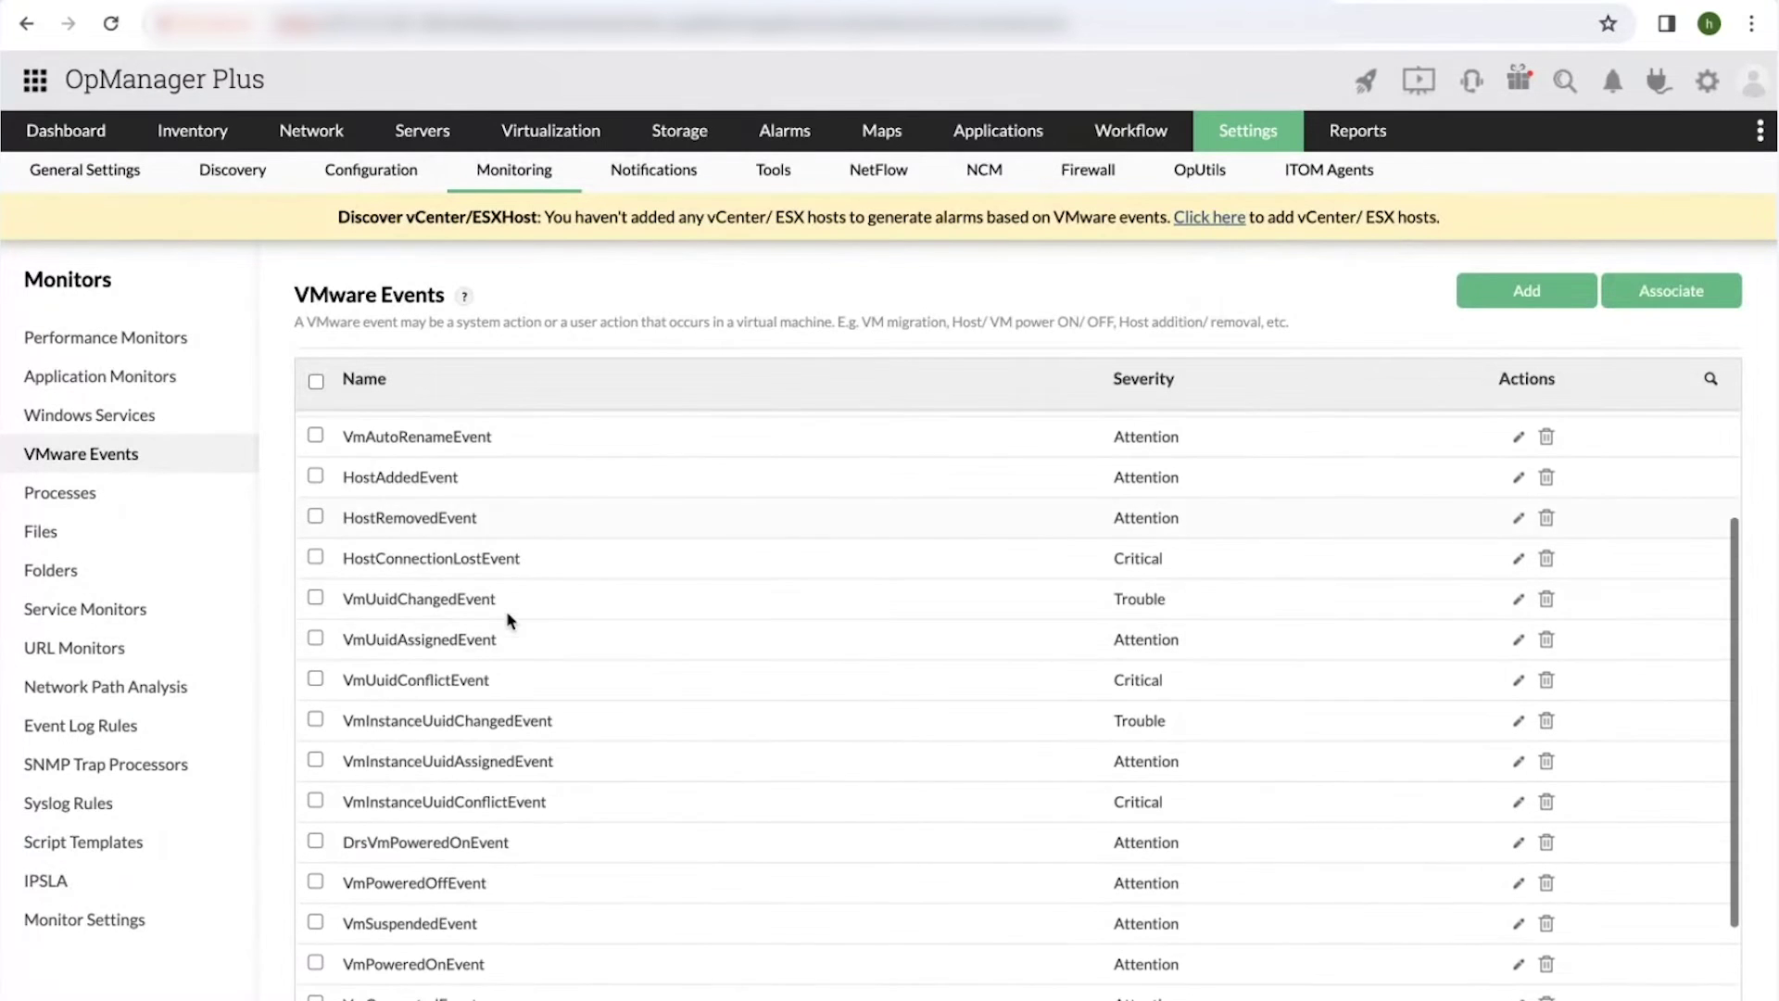
scroll(532, 653, down, 2)
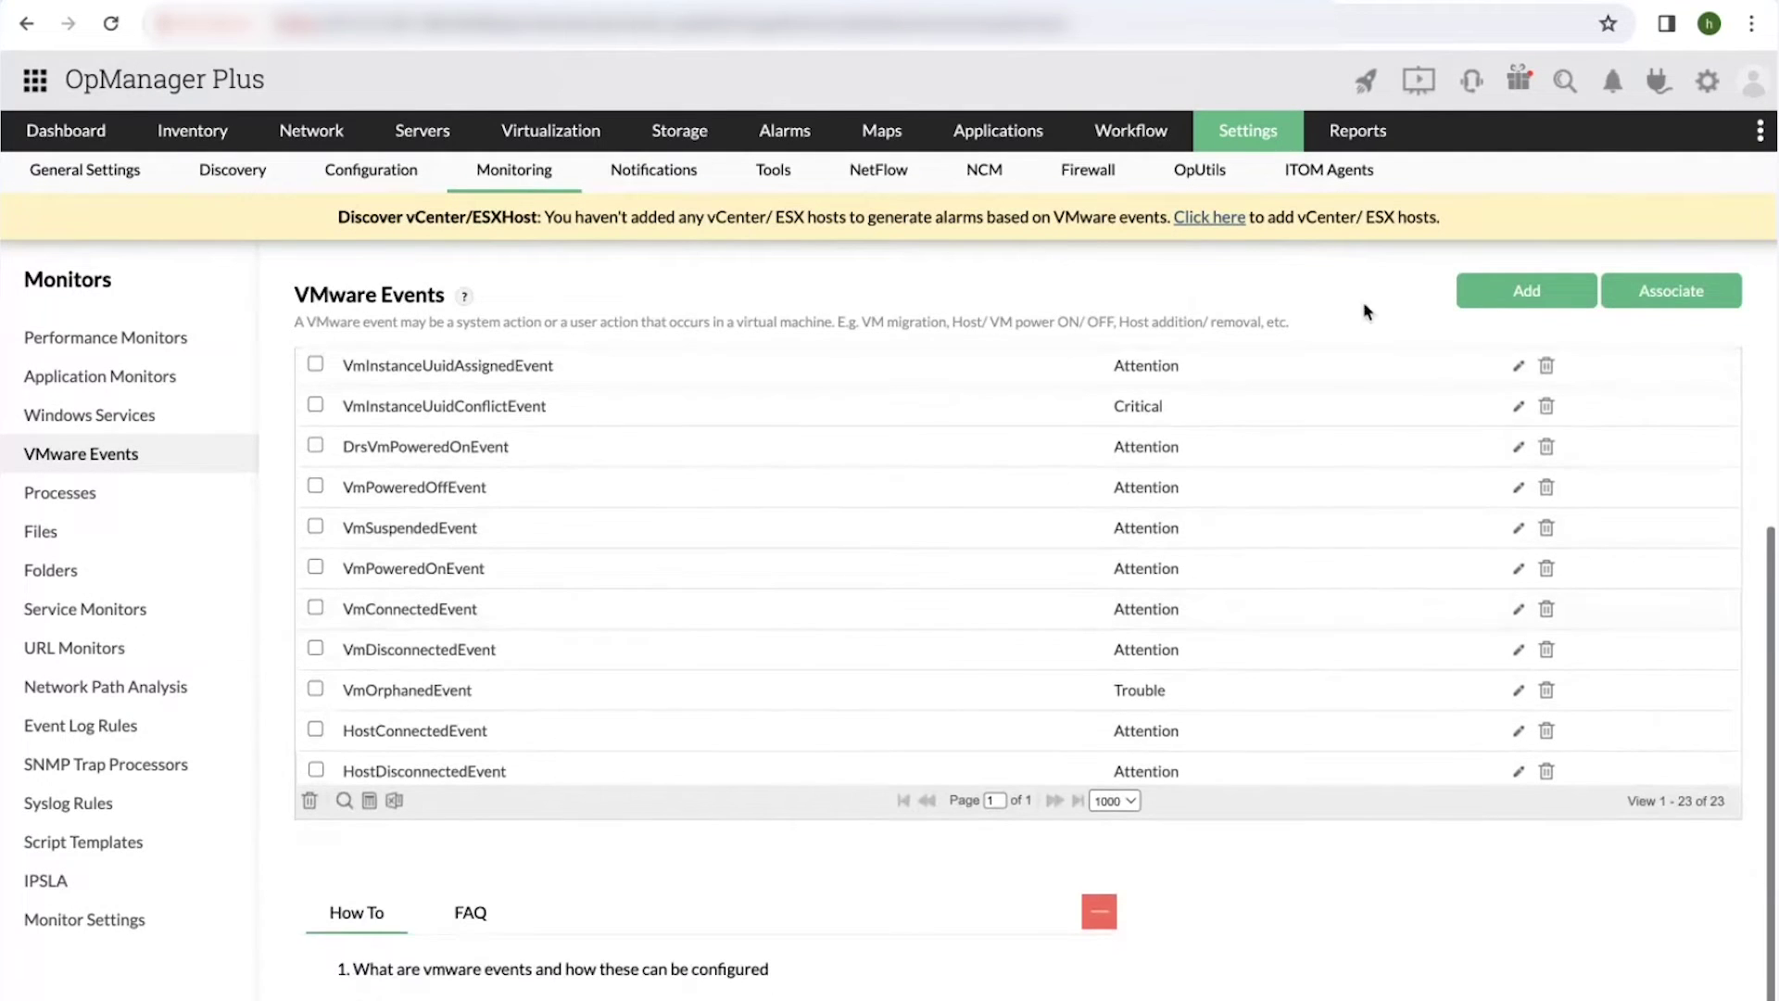
click(1492, 295)
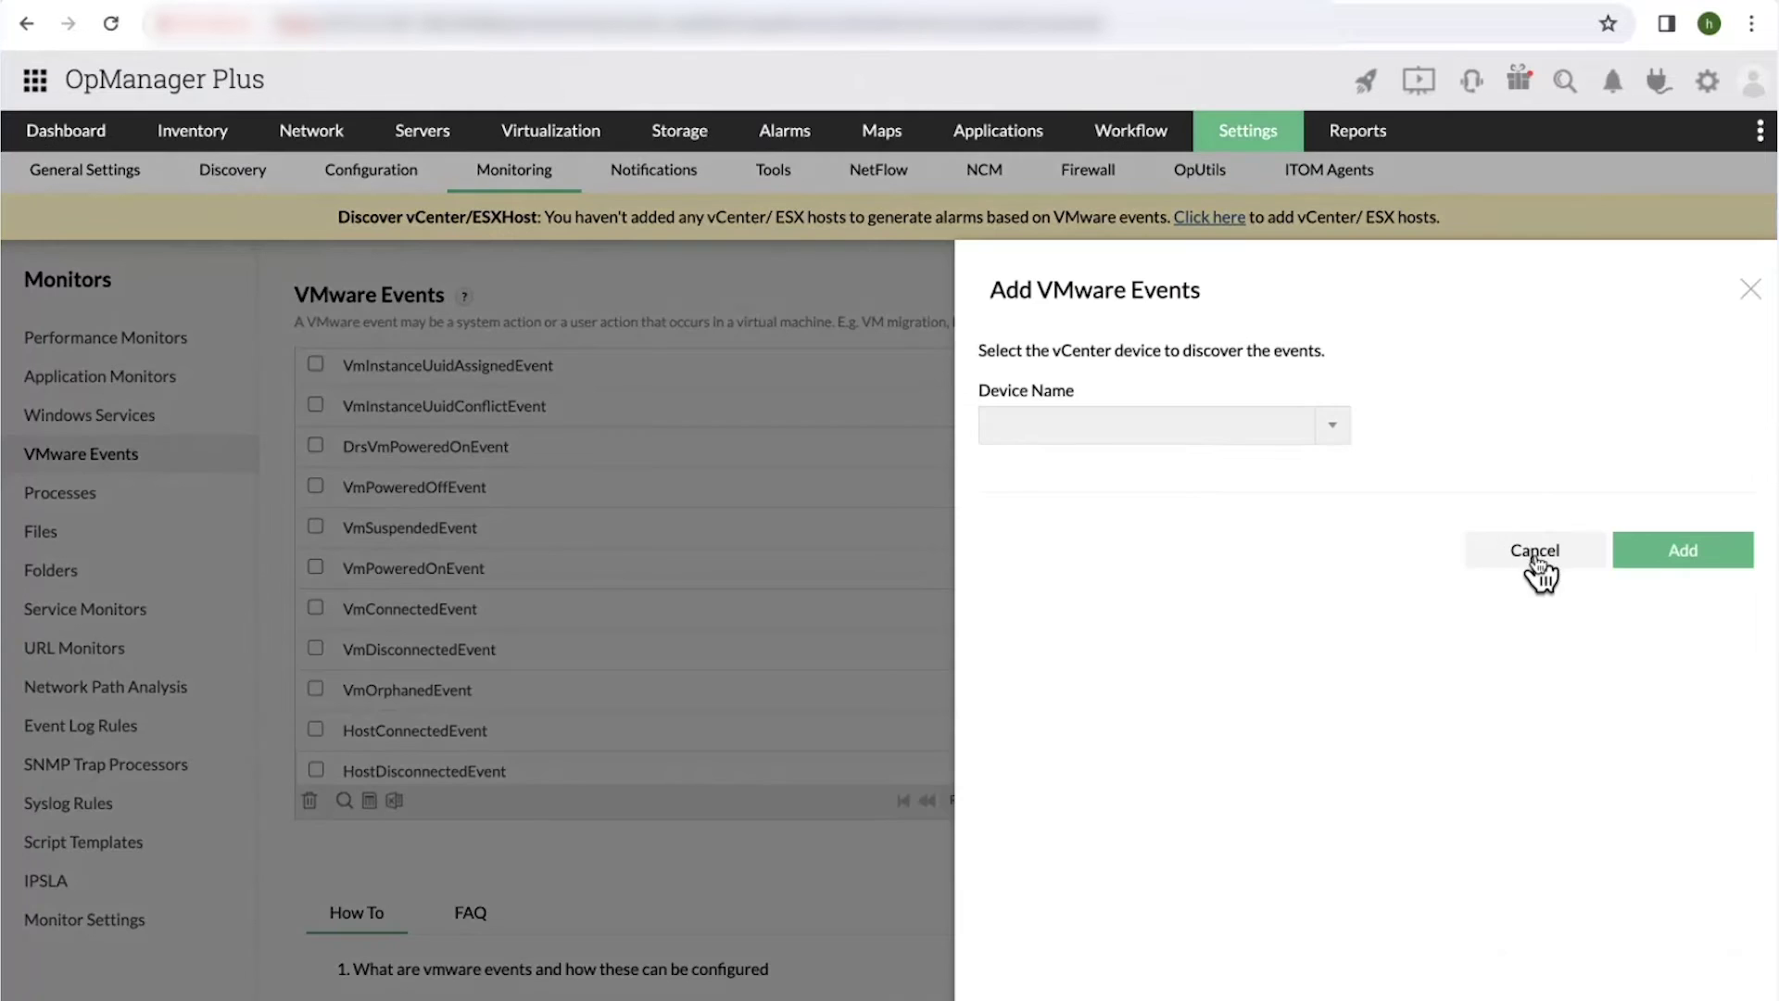
click(1527, 553)
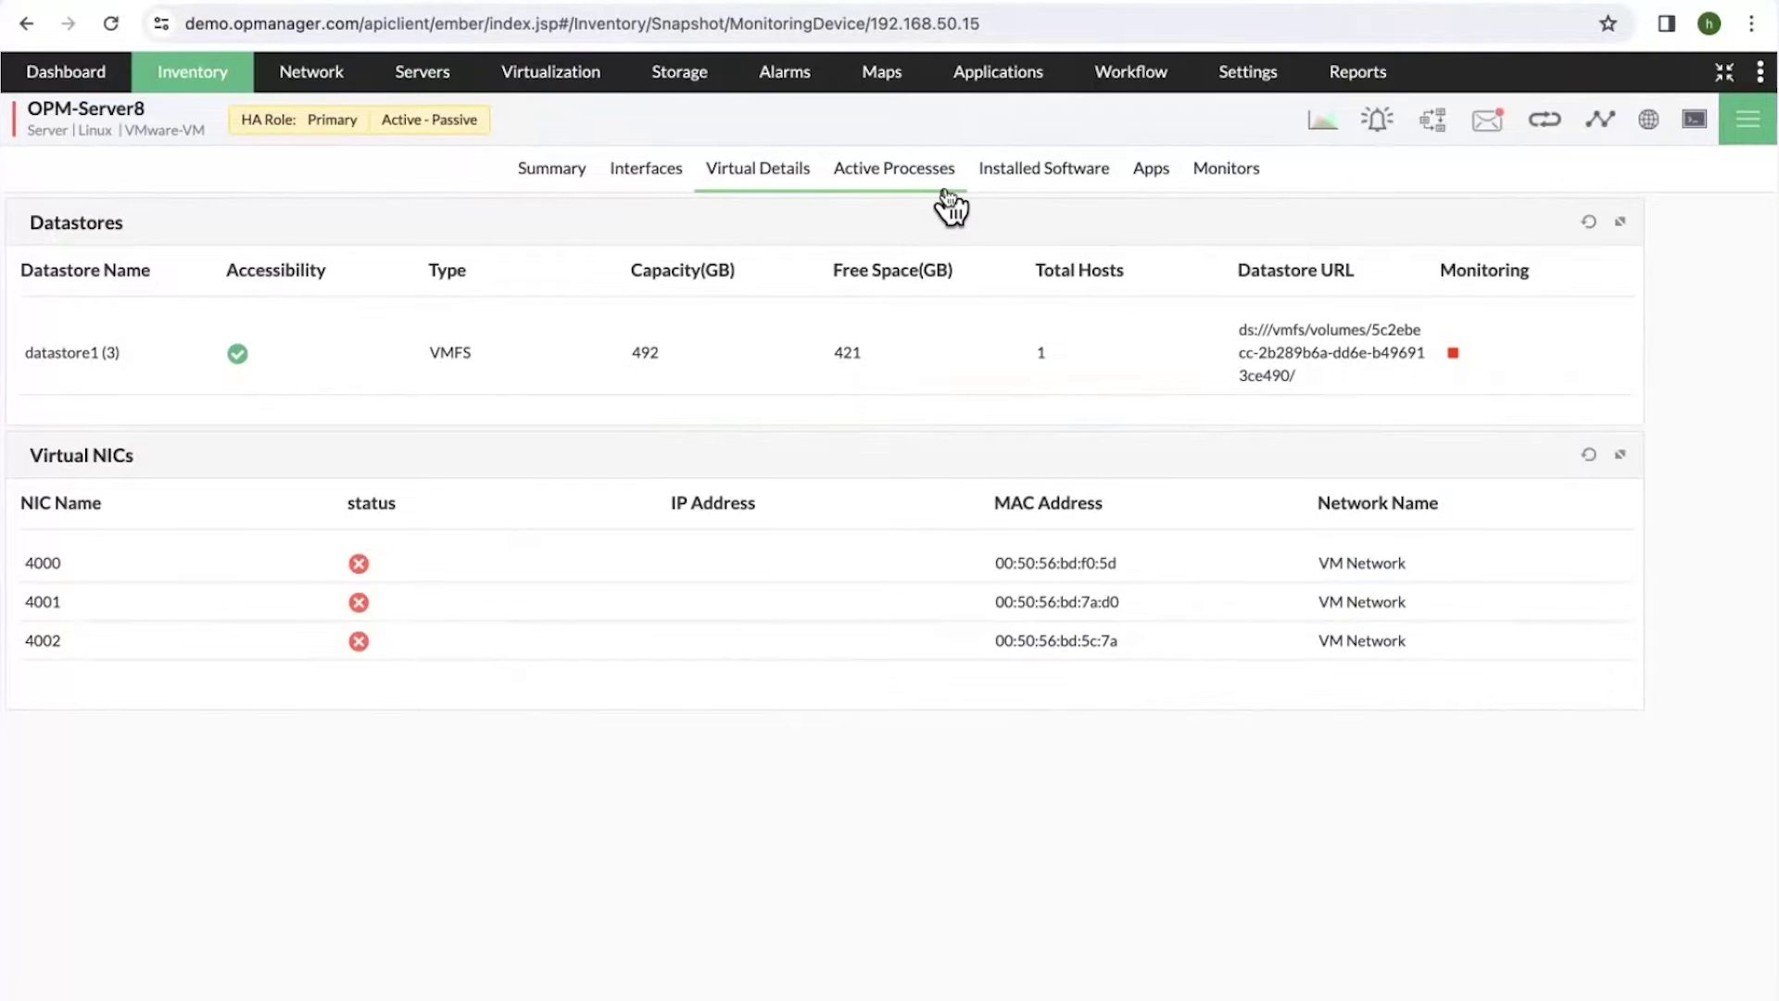
Open the Virtualization Summary dashboard from OPM-Server8's device page in OpManager.
mouse_move(93, 77)
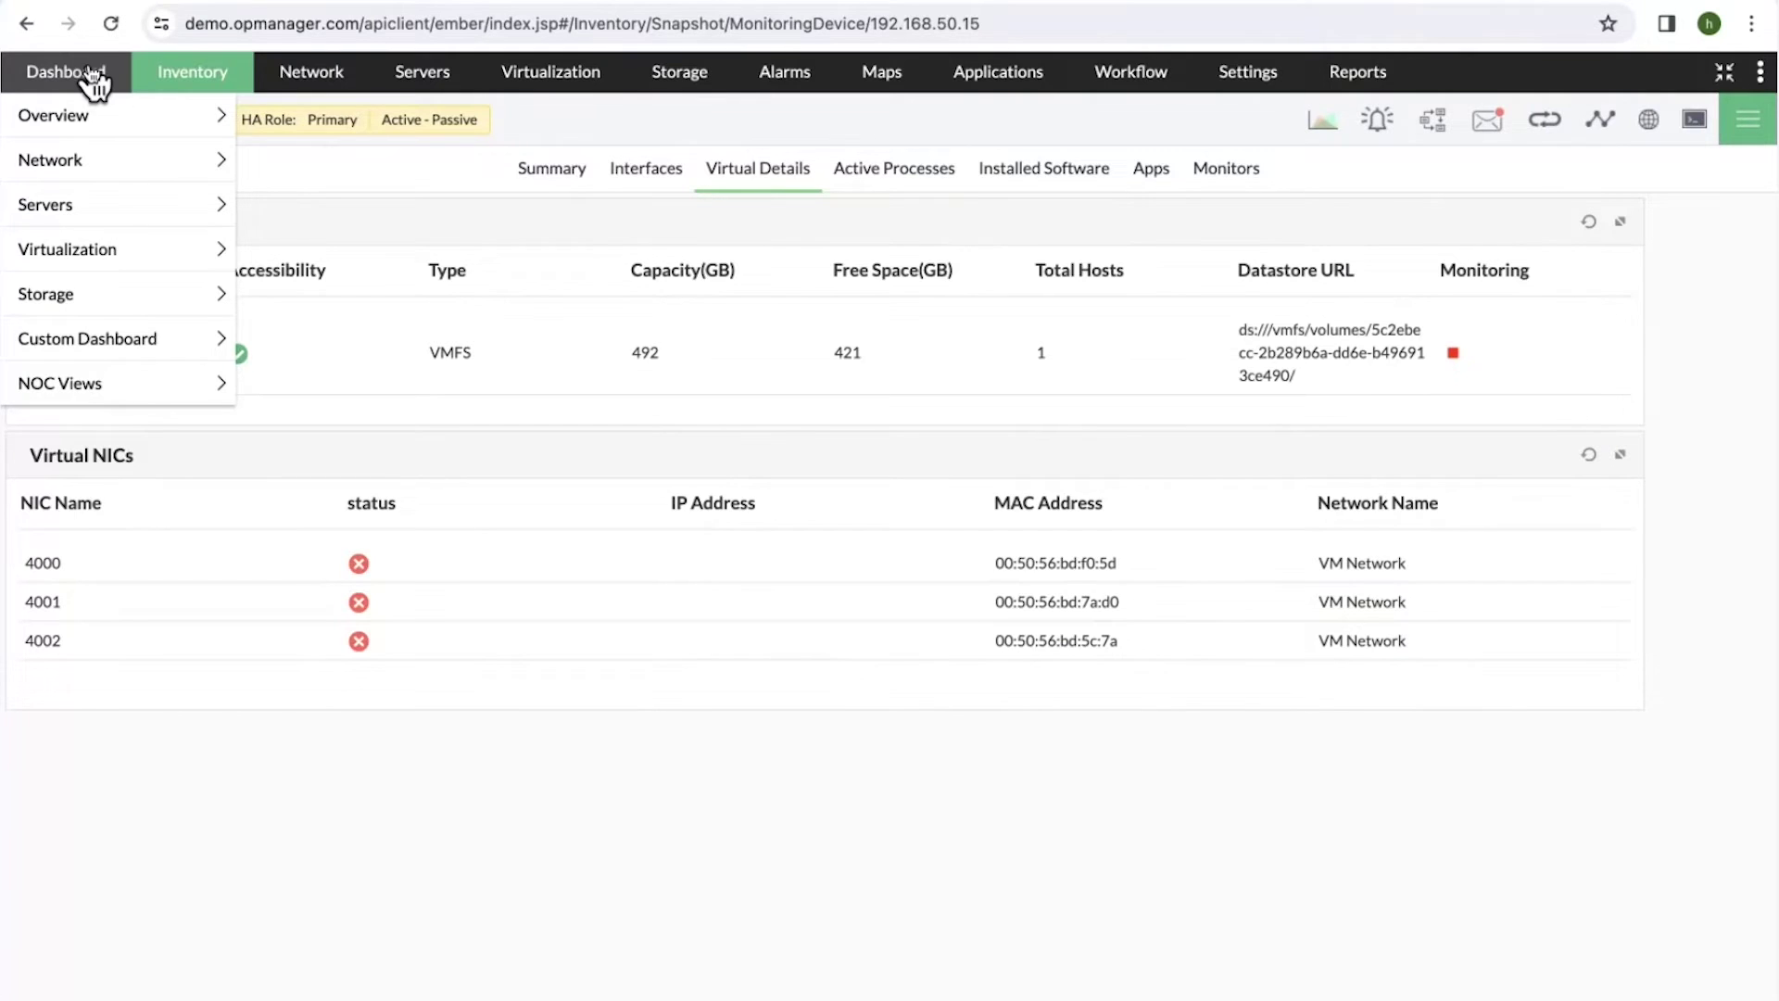
click(93, 77)
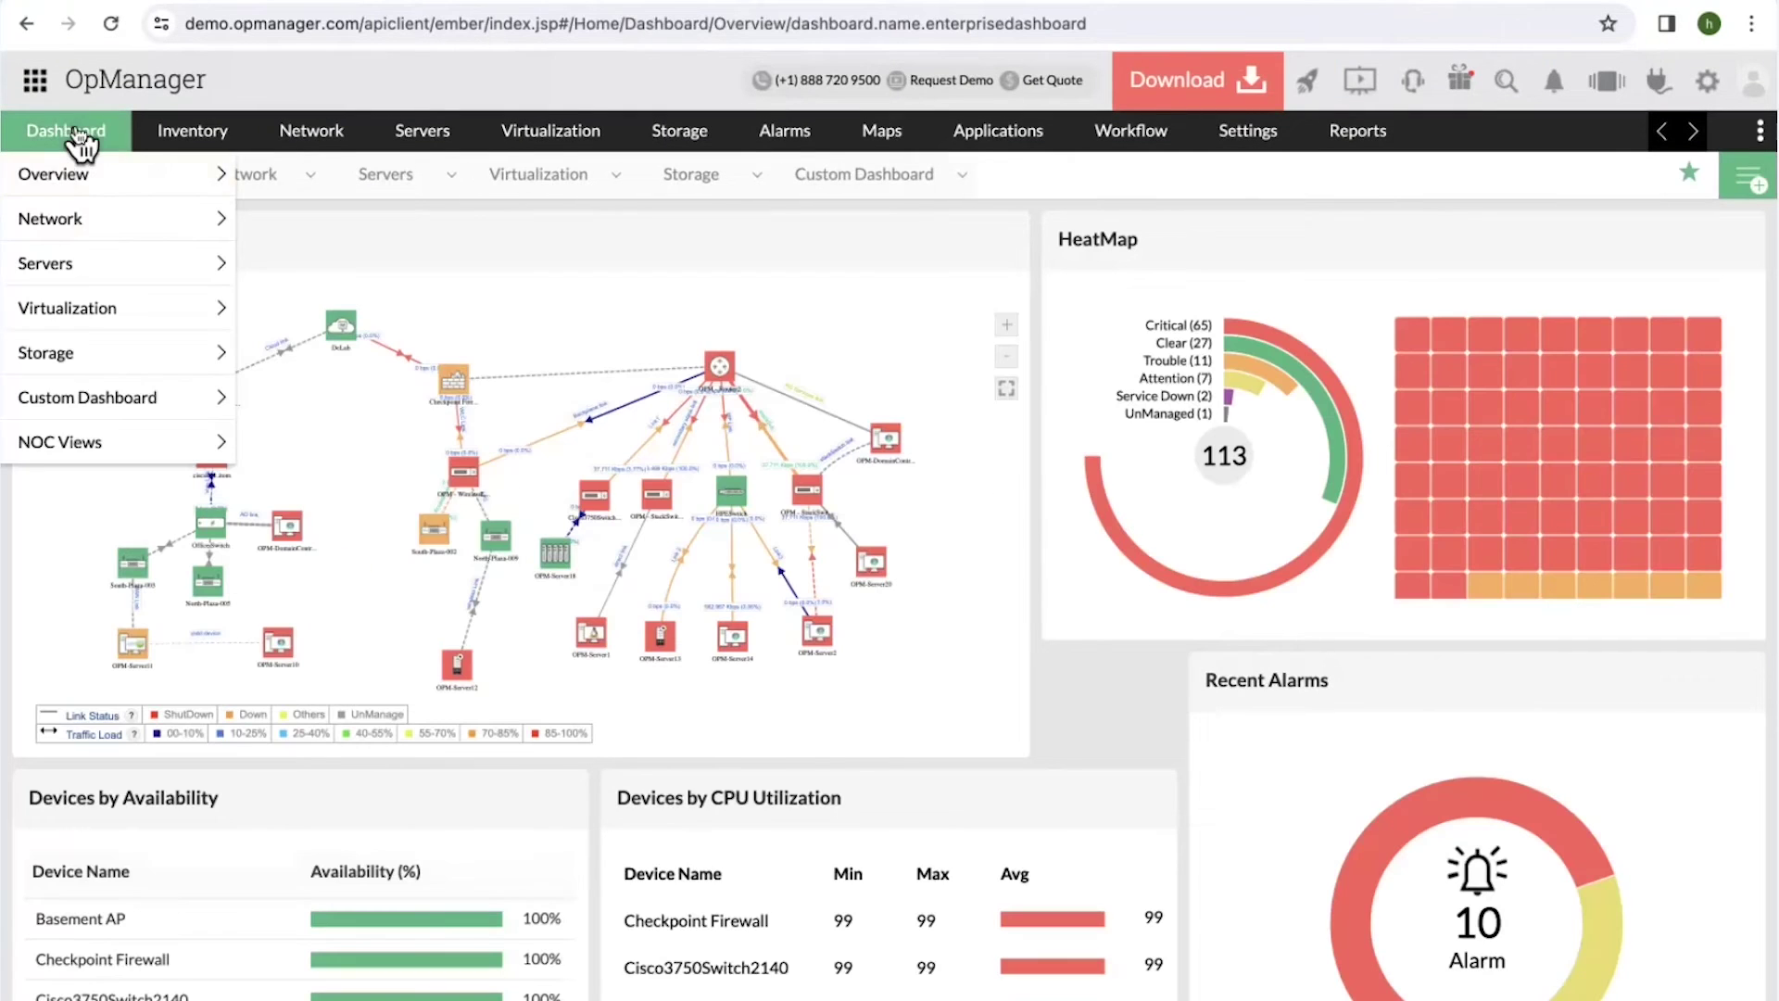
mouse_move(178, 311)
click(178, 312)
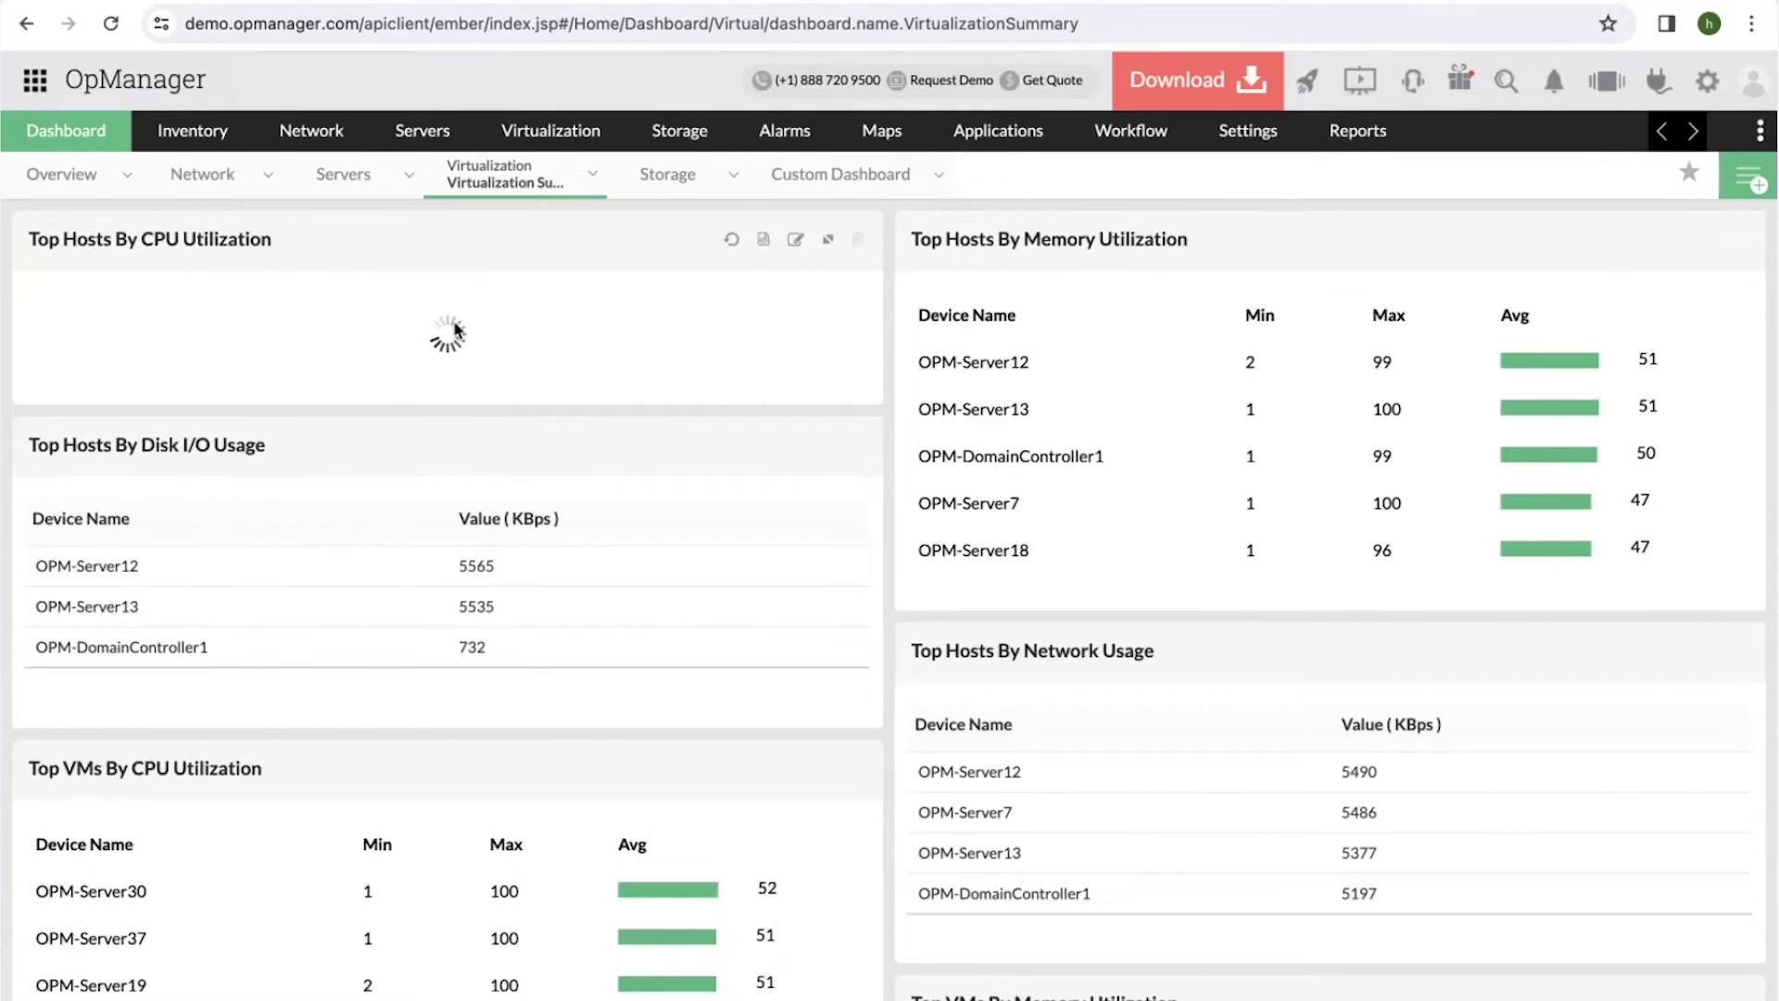
Examine the dashboard's top hosts and top VMs widgets for CPU, memory, disk I/O and network usage.
scroll(468, 329, down, 5)
scroll(454, 329, down, 3)
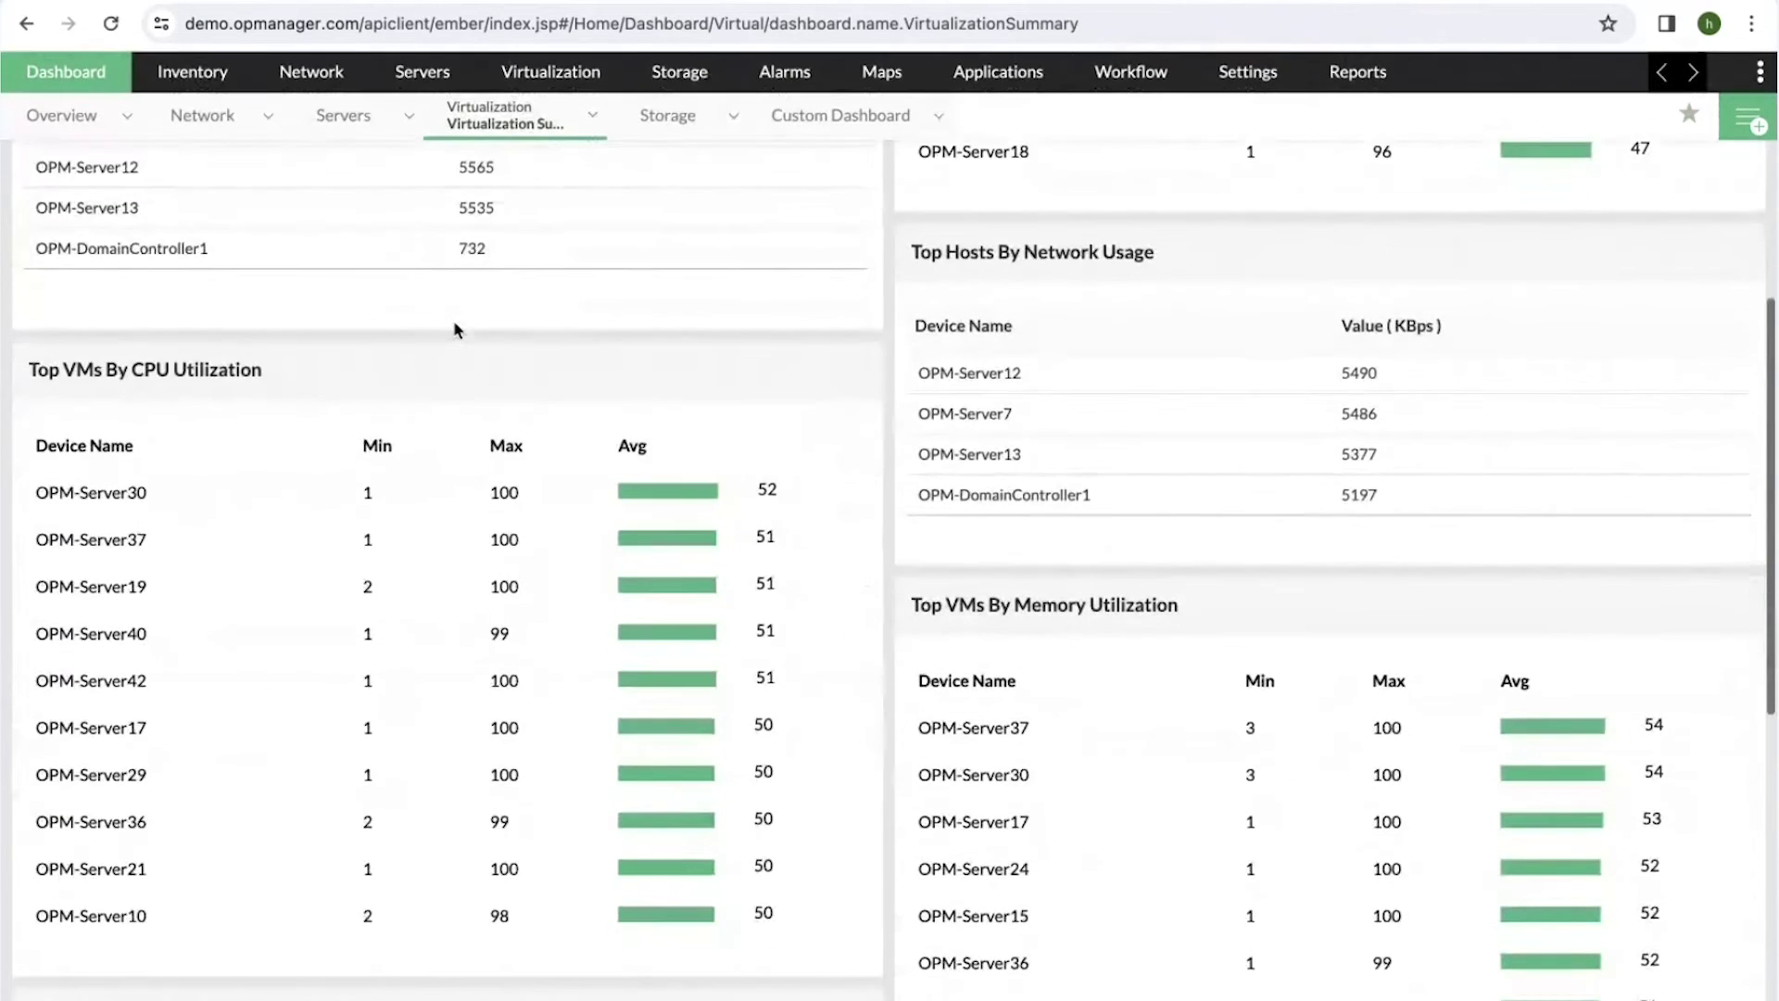
scroll(454, 329, up, 2)
scroll(454, 331, up, 6)
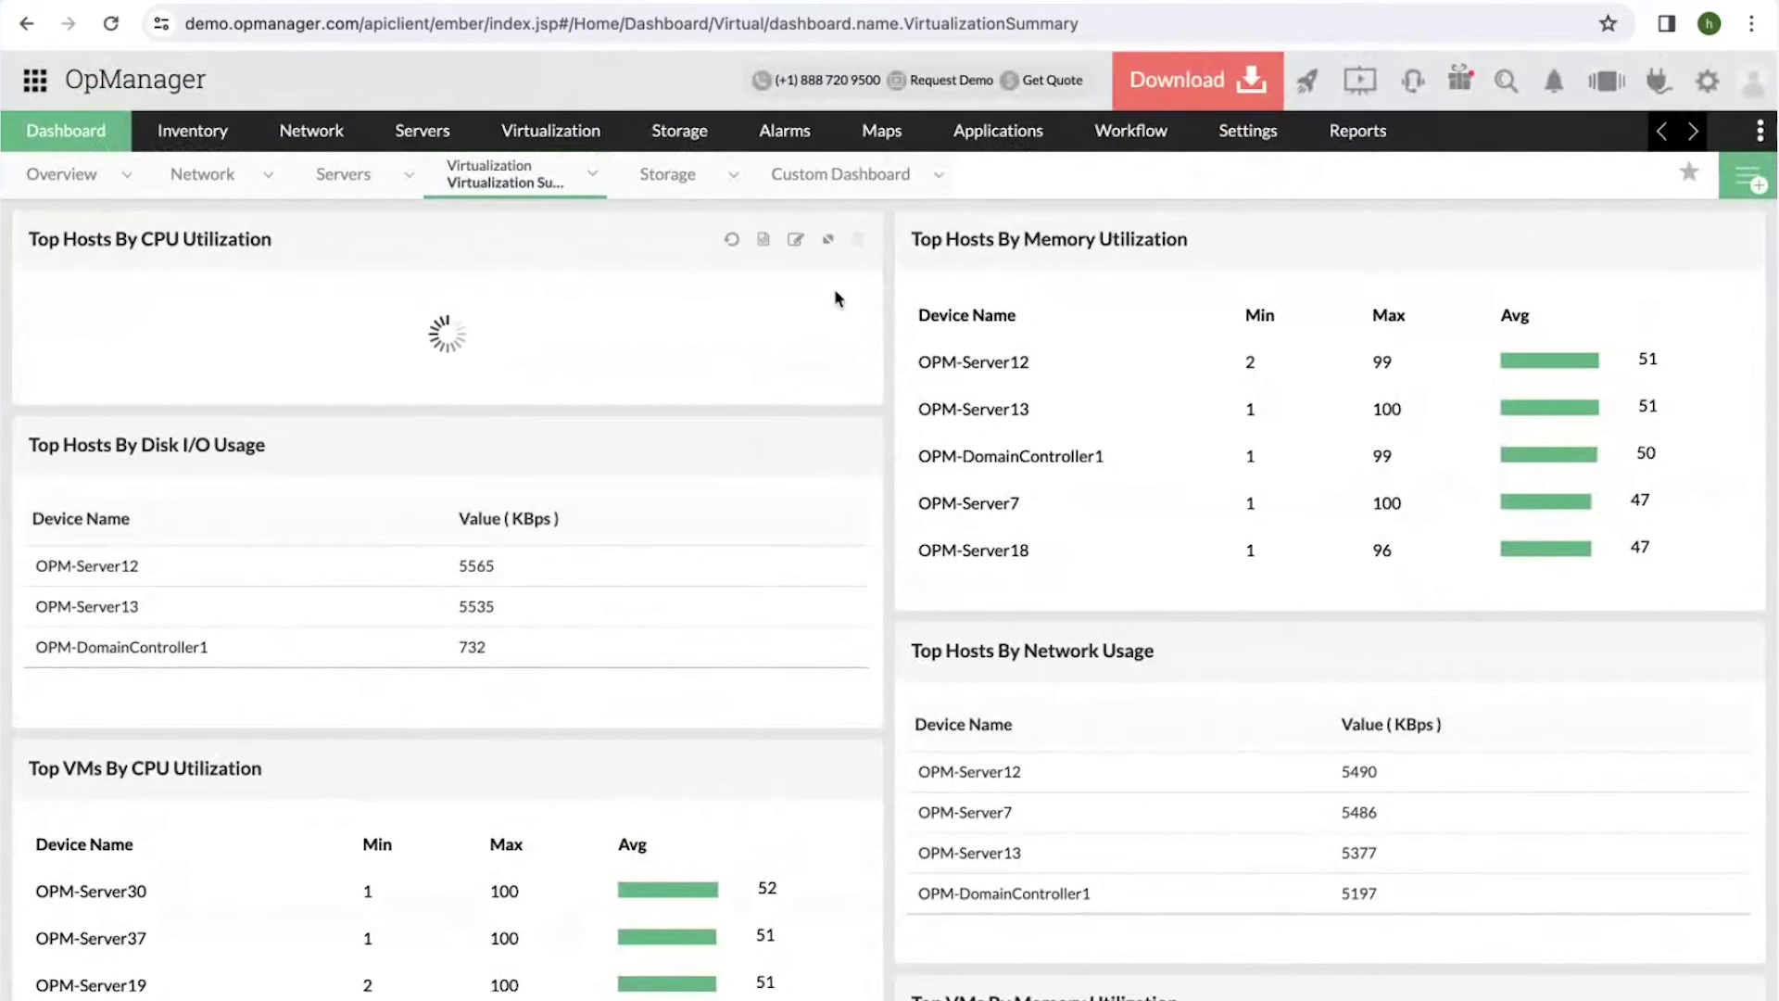
scroll(973, 319, down, 3)
scroll(1005, 301, up, 2)
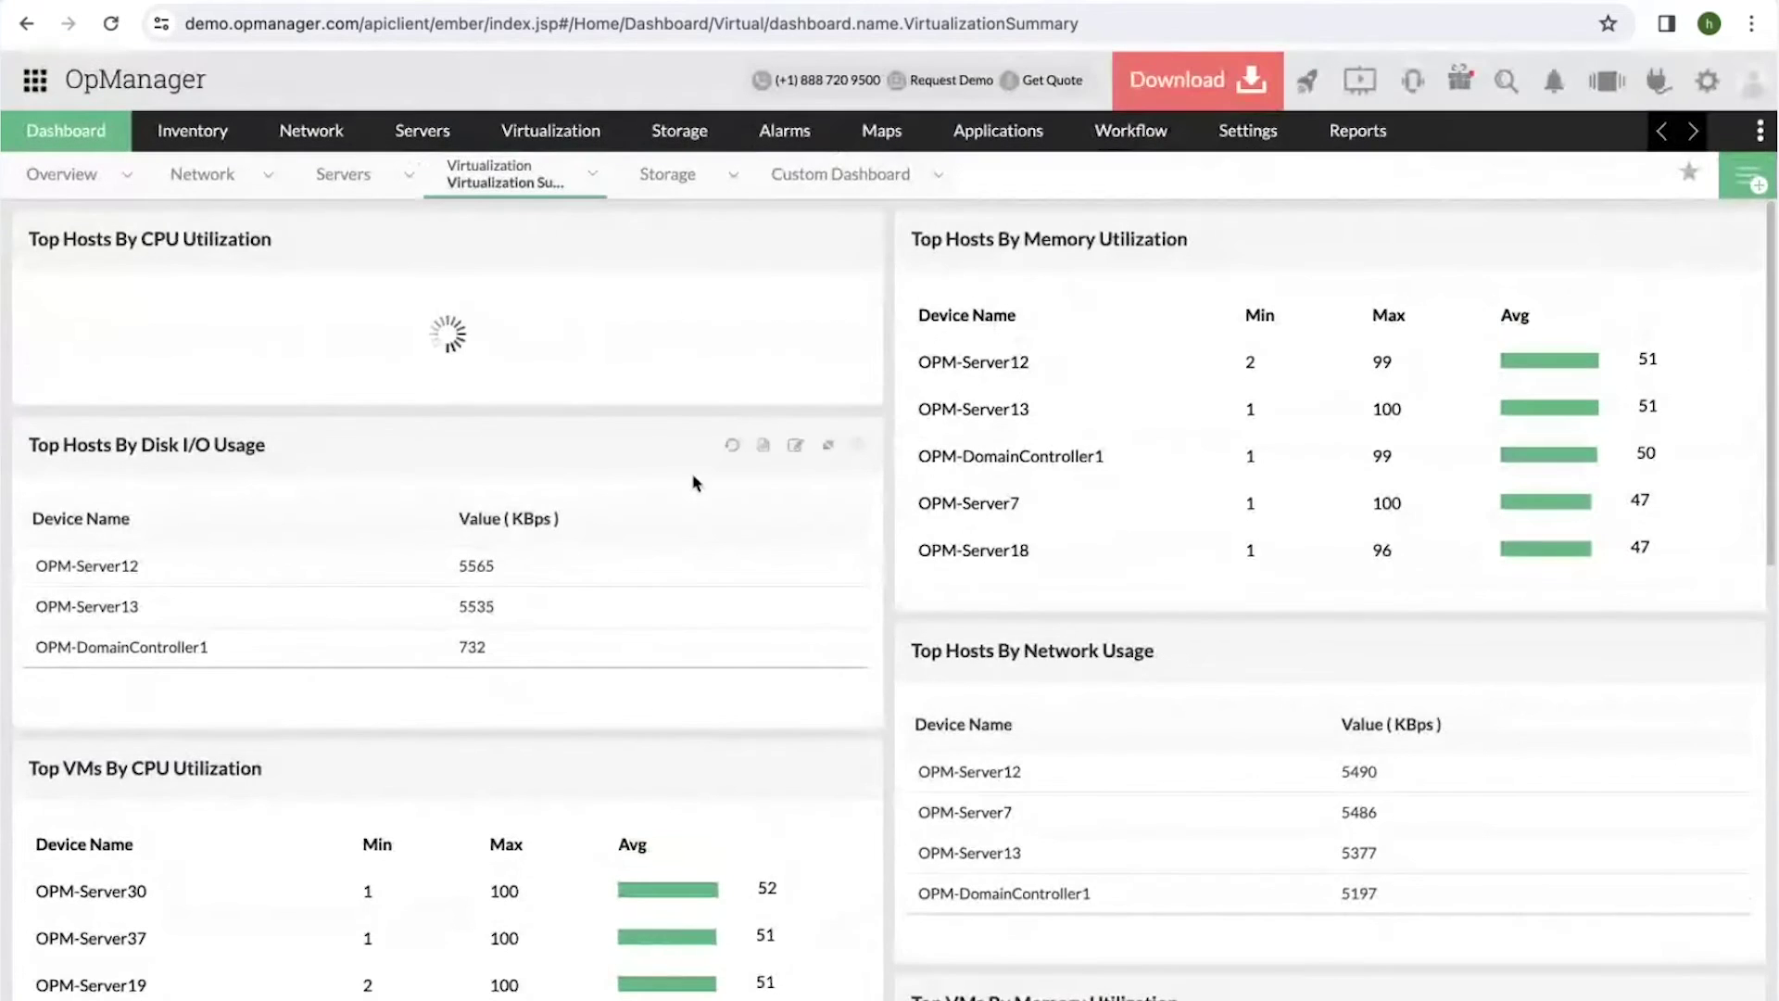
scroll(695, 476, down, 4)
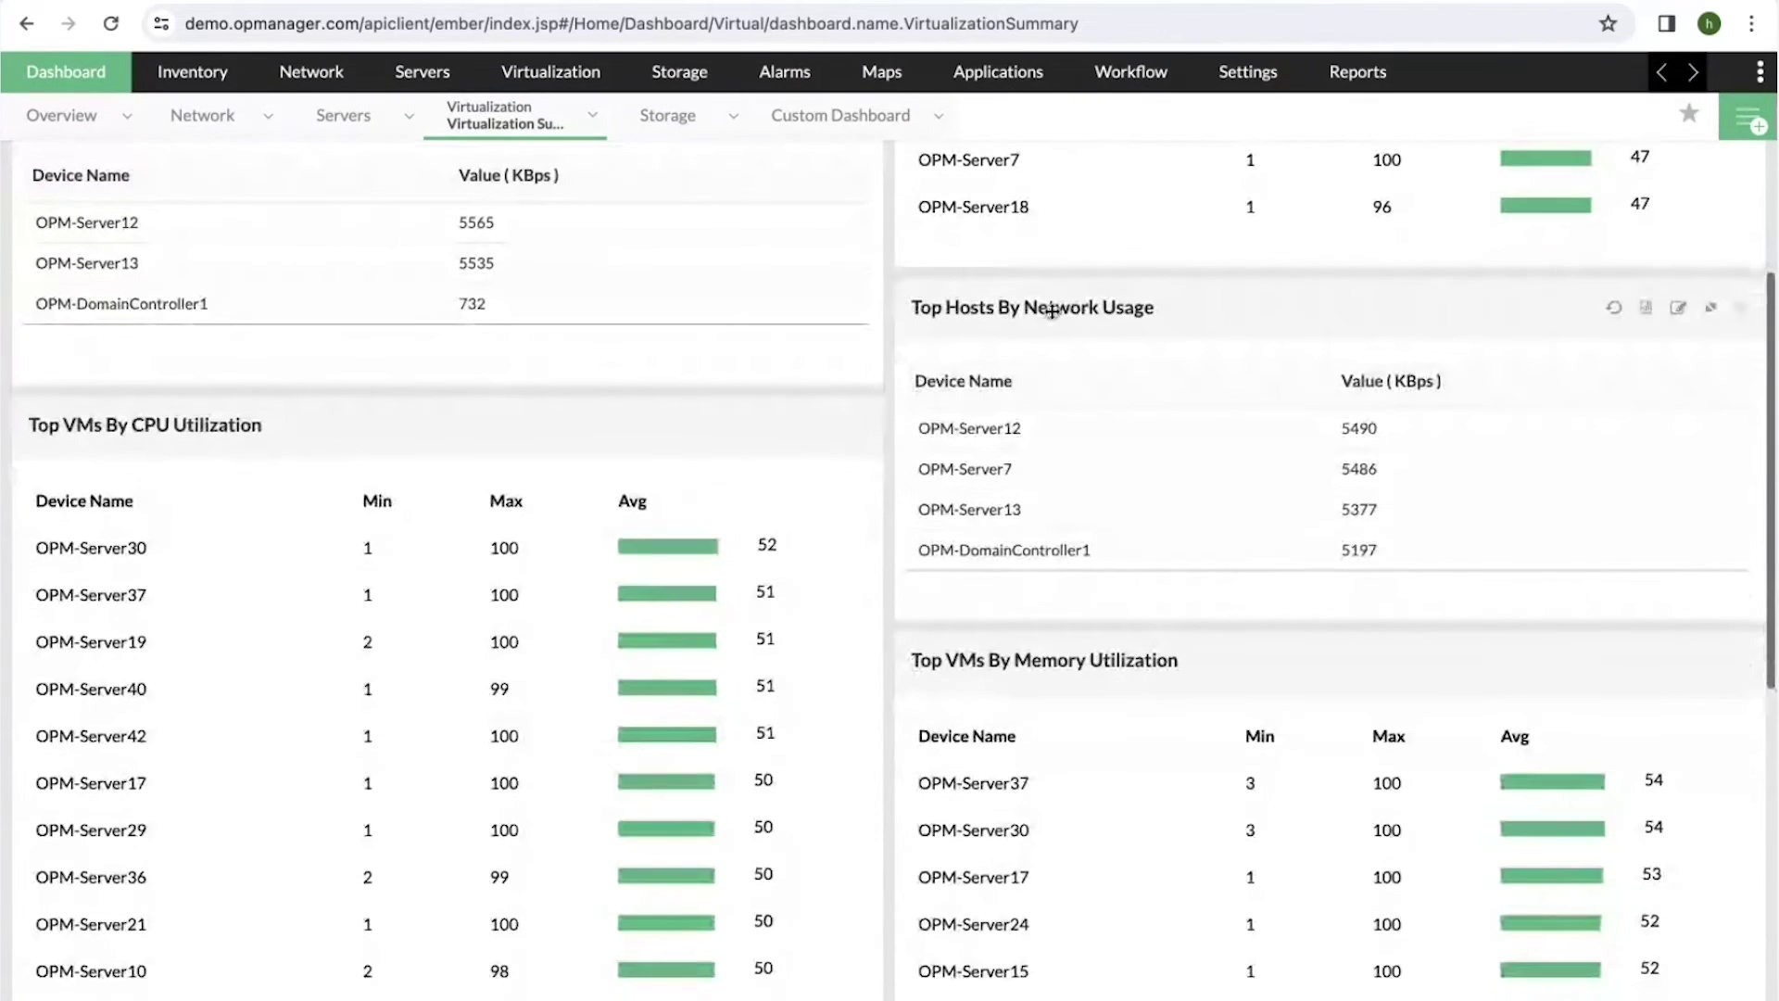
mouse_move(663, 547)
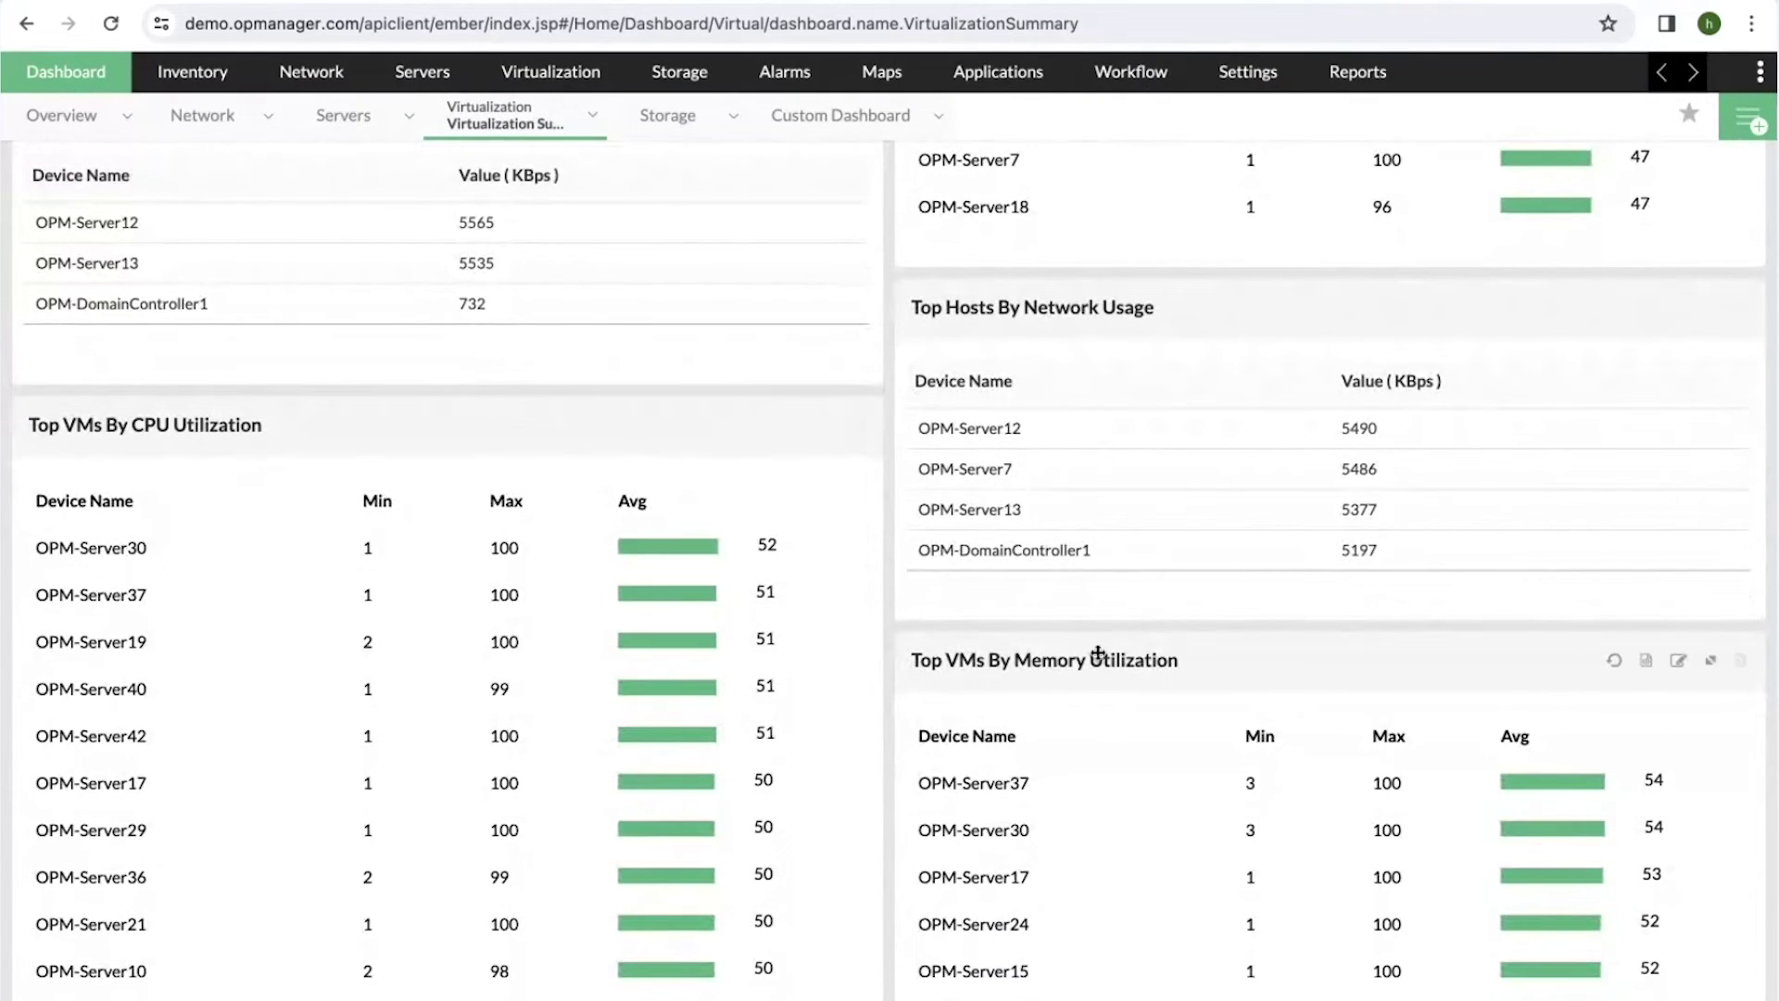
scroll(1098, 653, down, 3)
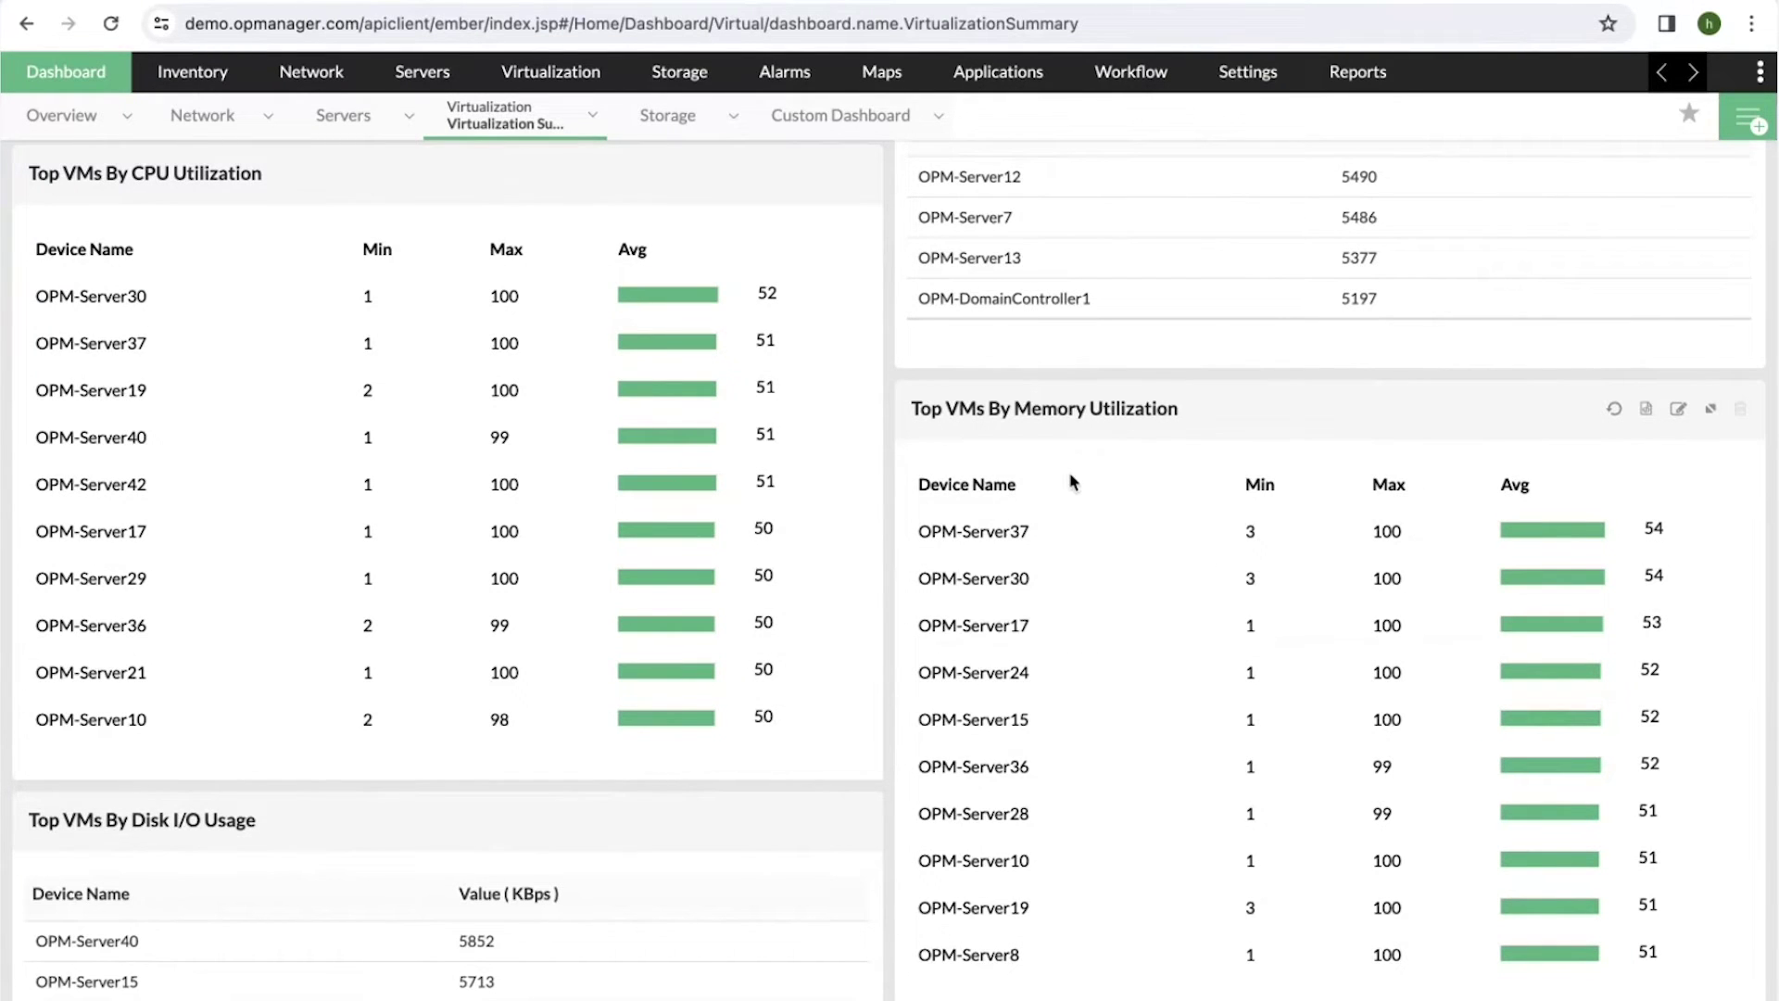
scroll(1074, 477, up, 3)
scroll(1073, 477, up, 2)
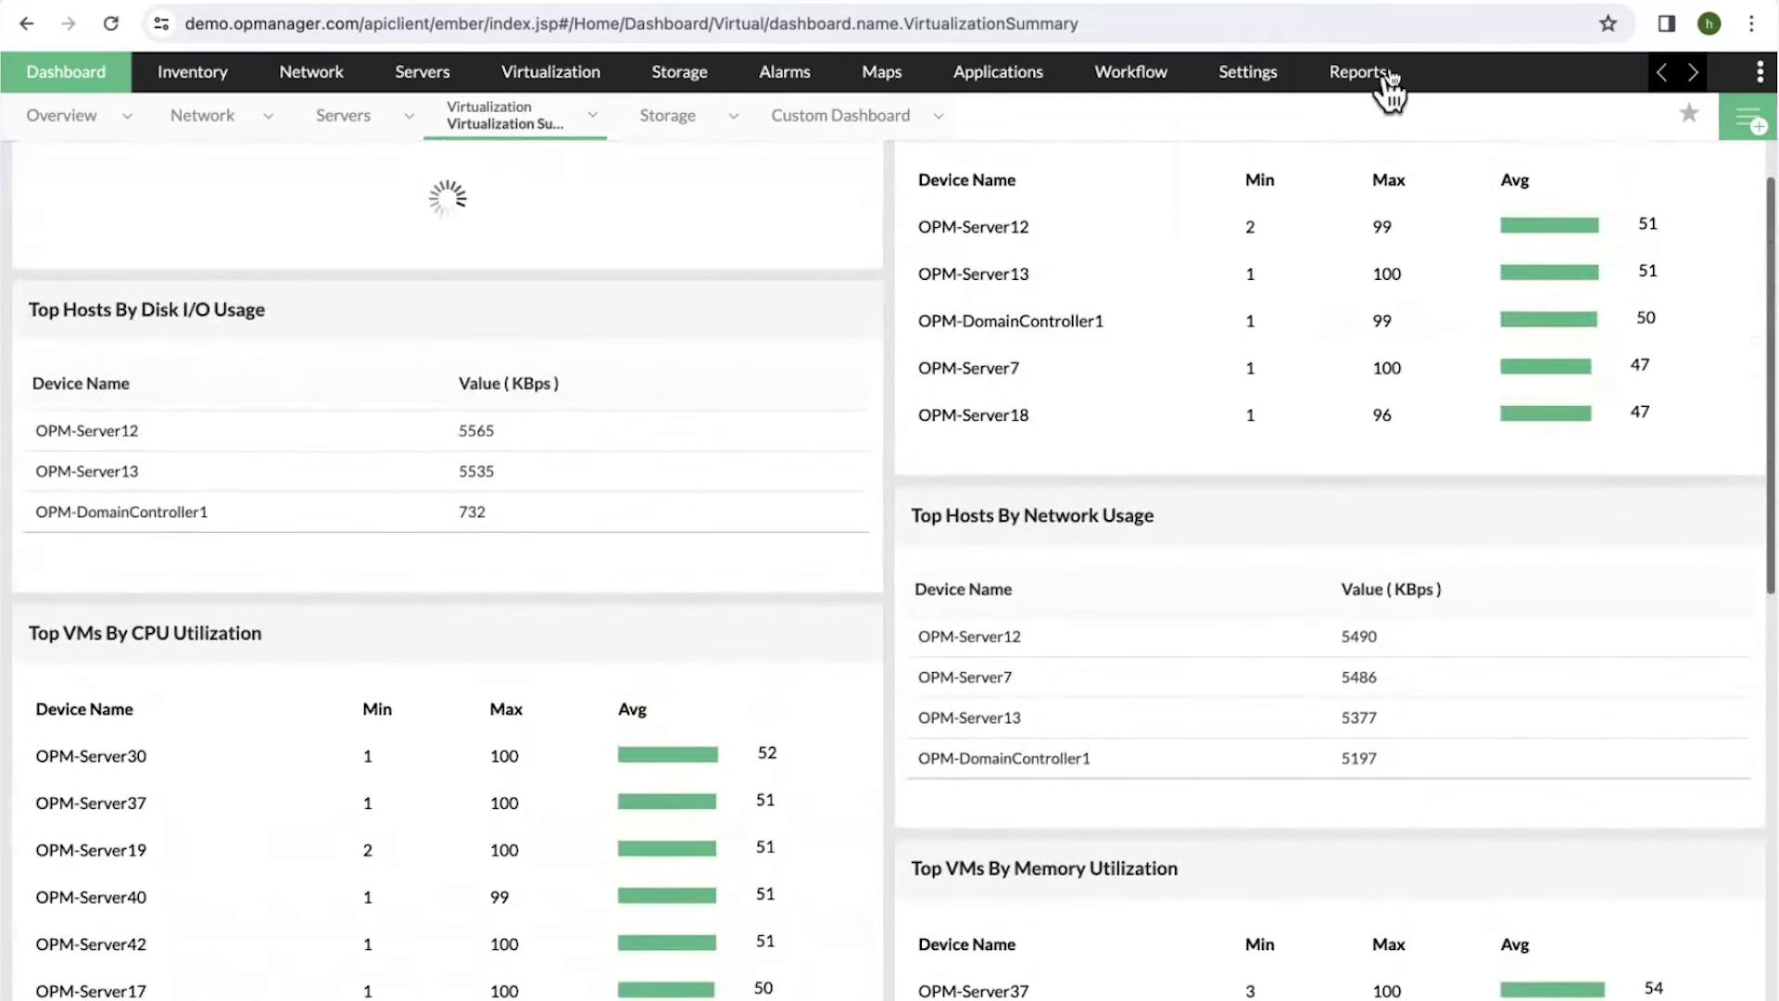
Open the Virtual Servers Report list and look over the available VM and datastore mapping reports.
mouse_move(1387, 79)
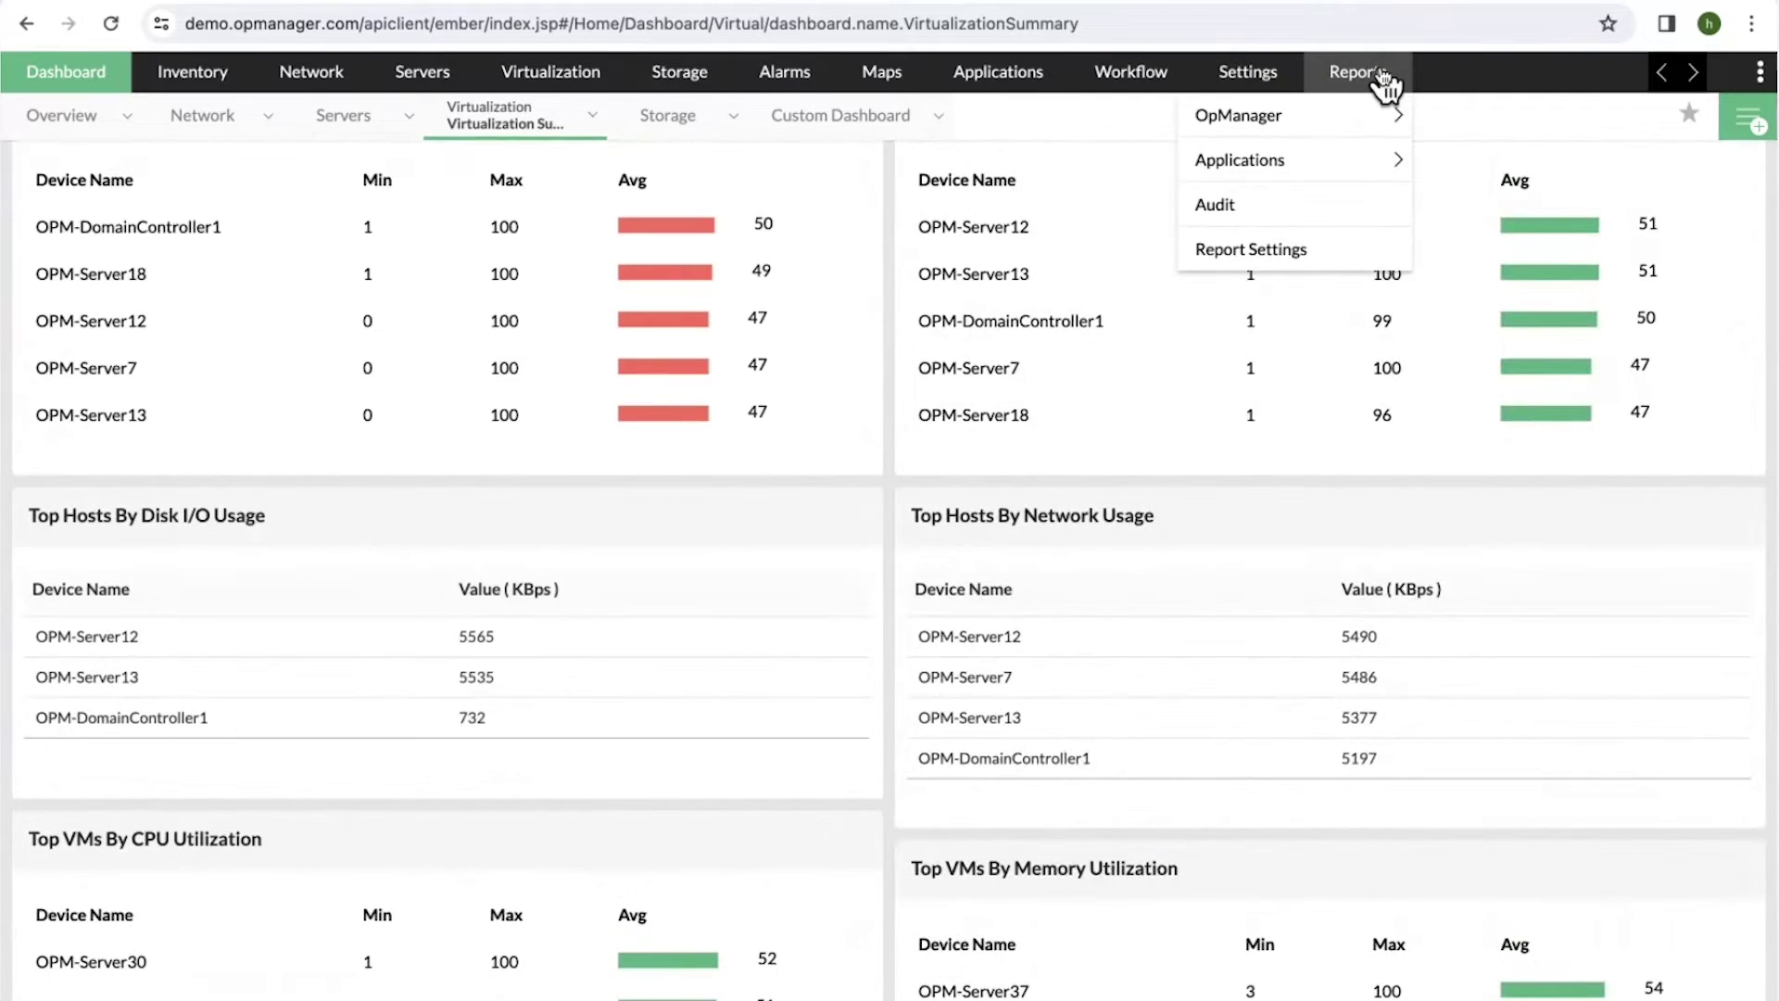
click(1381, 76)
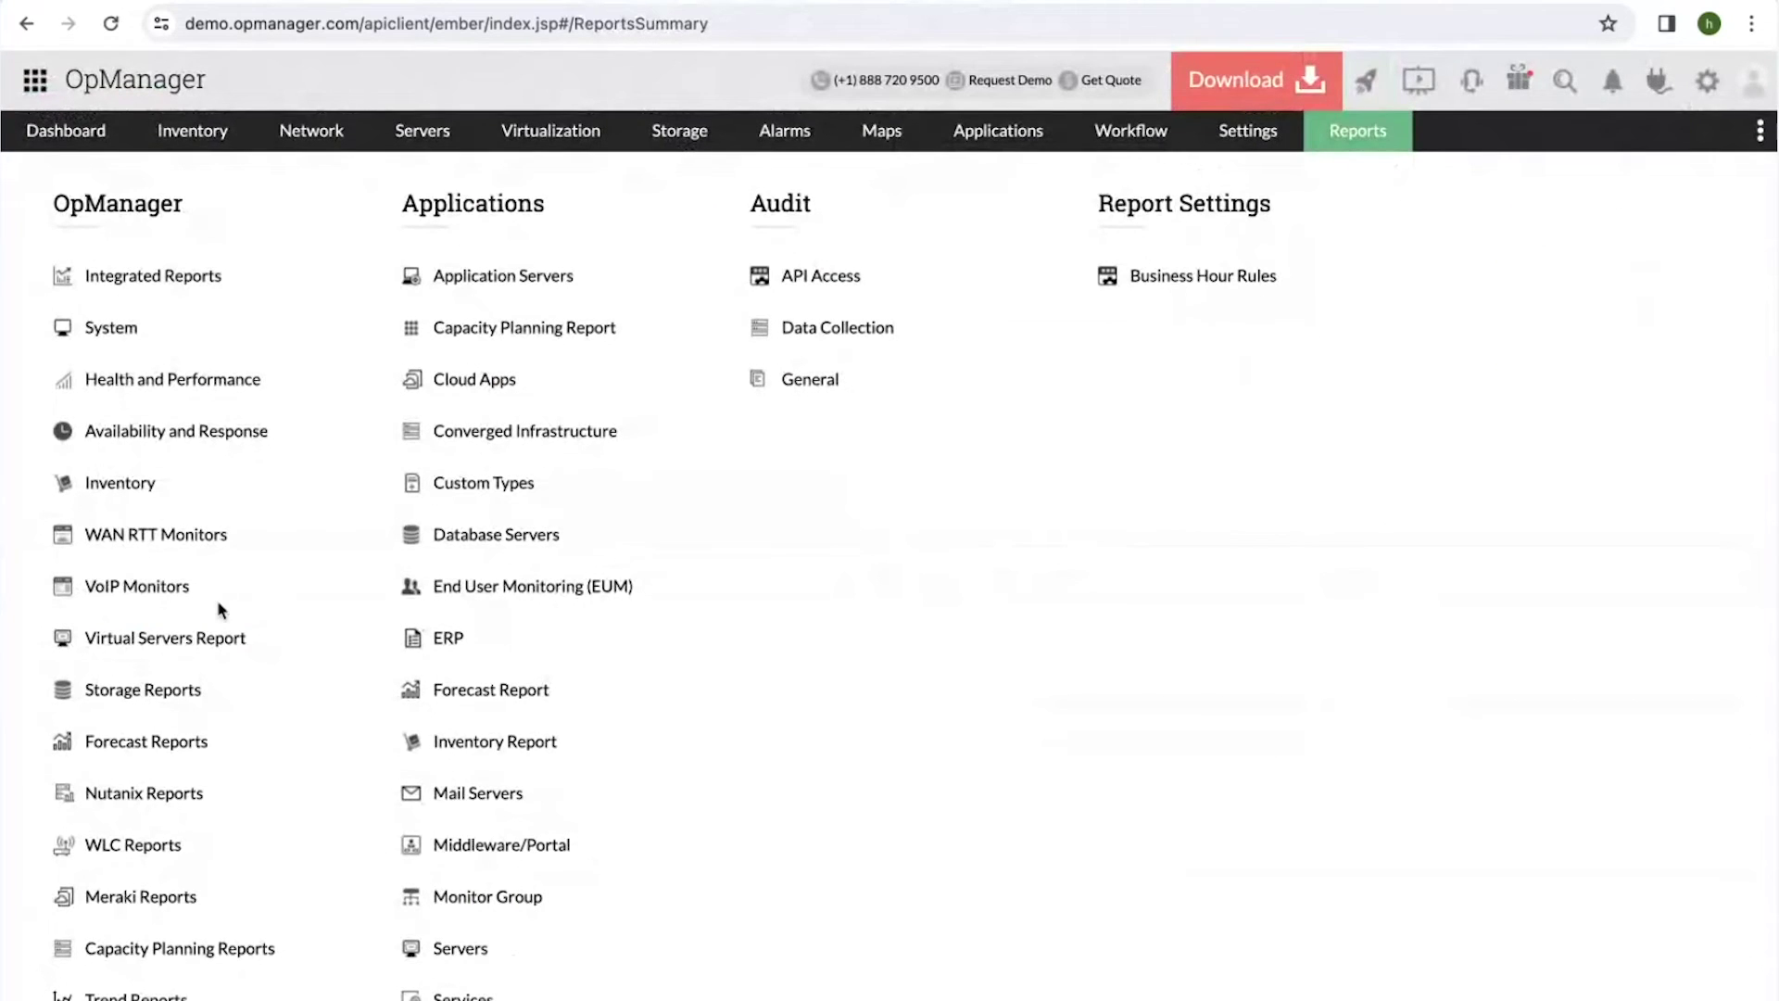
click(176, 640)
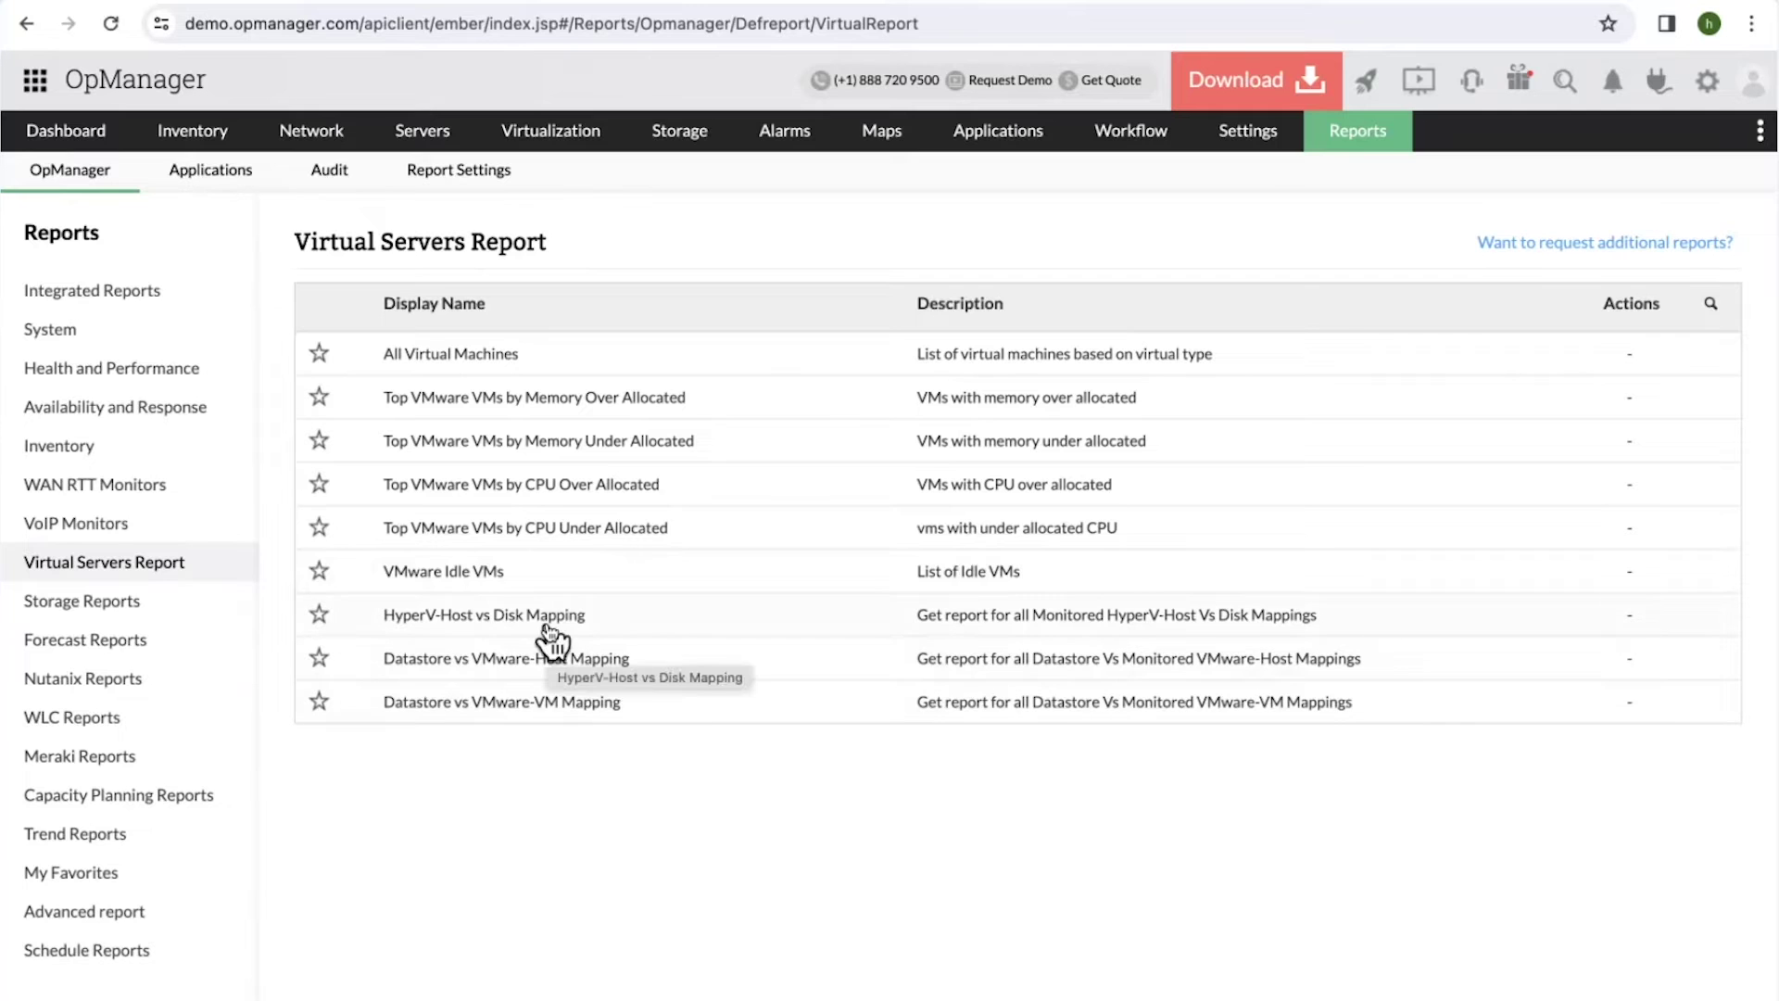
Switch to the training presentation and advance from VMware performance monitoring to the Hyper-V, Xen and Nutanix slide.
key(ctrl+Up)
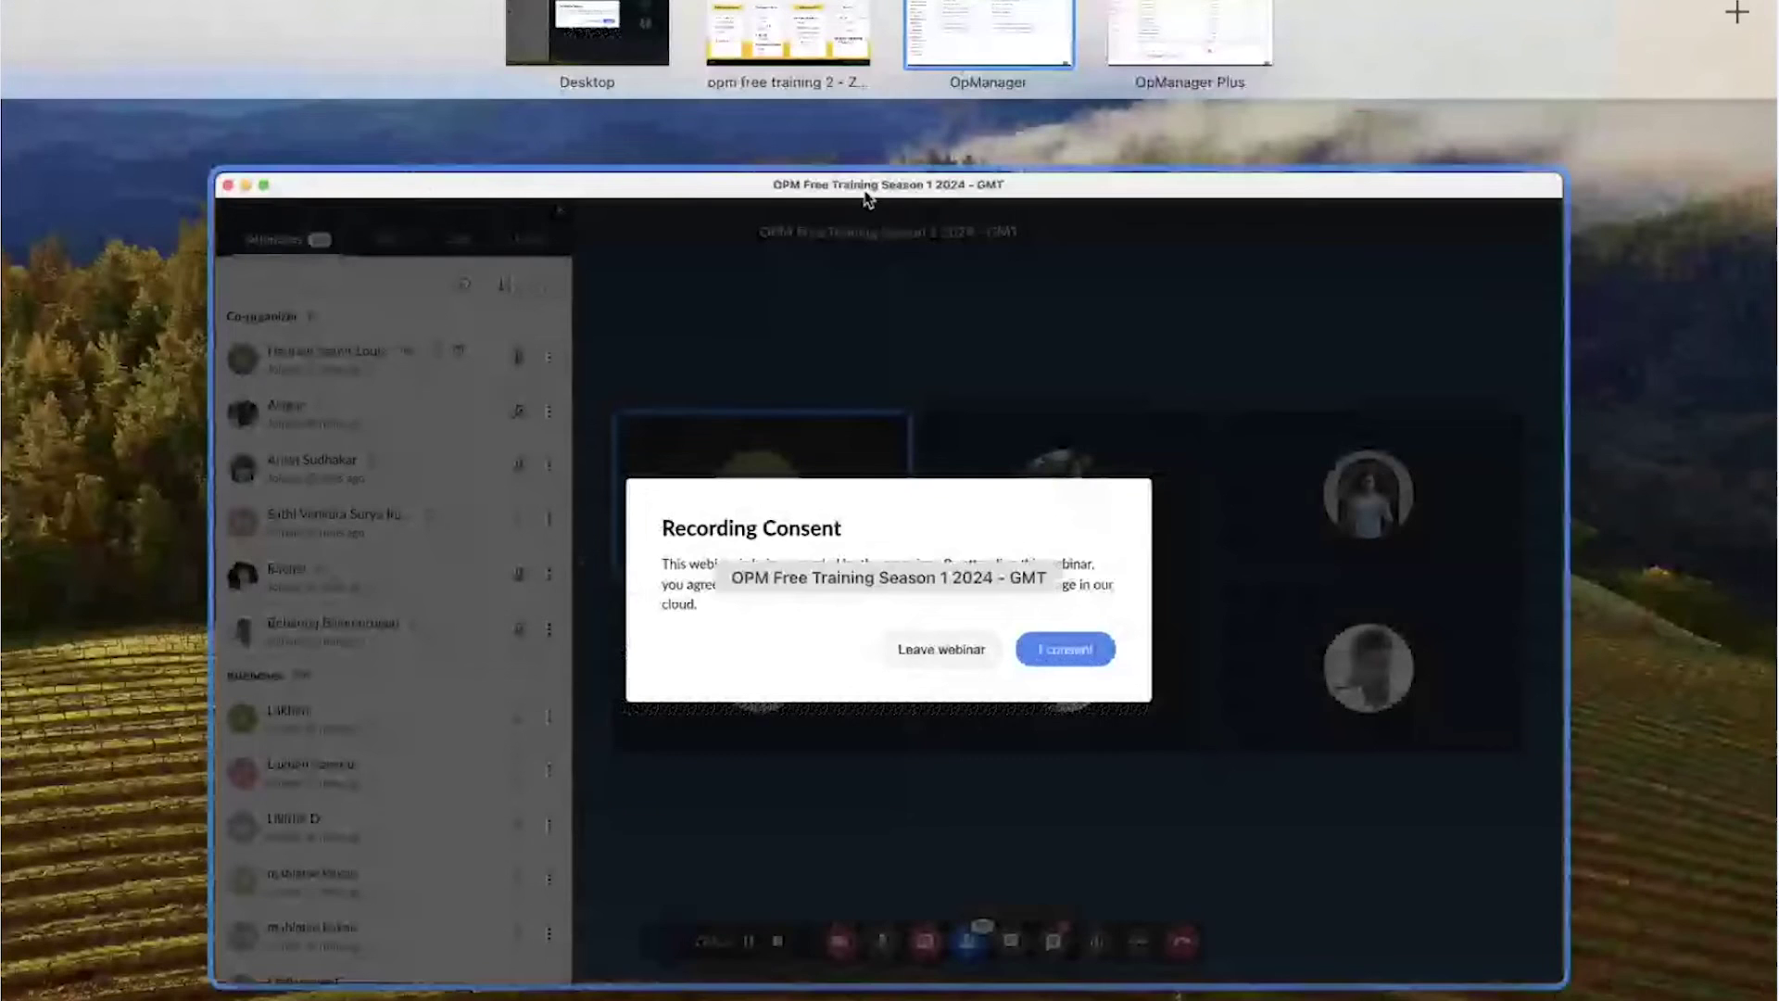
click(792, 50)
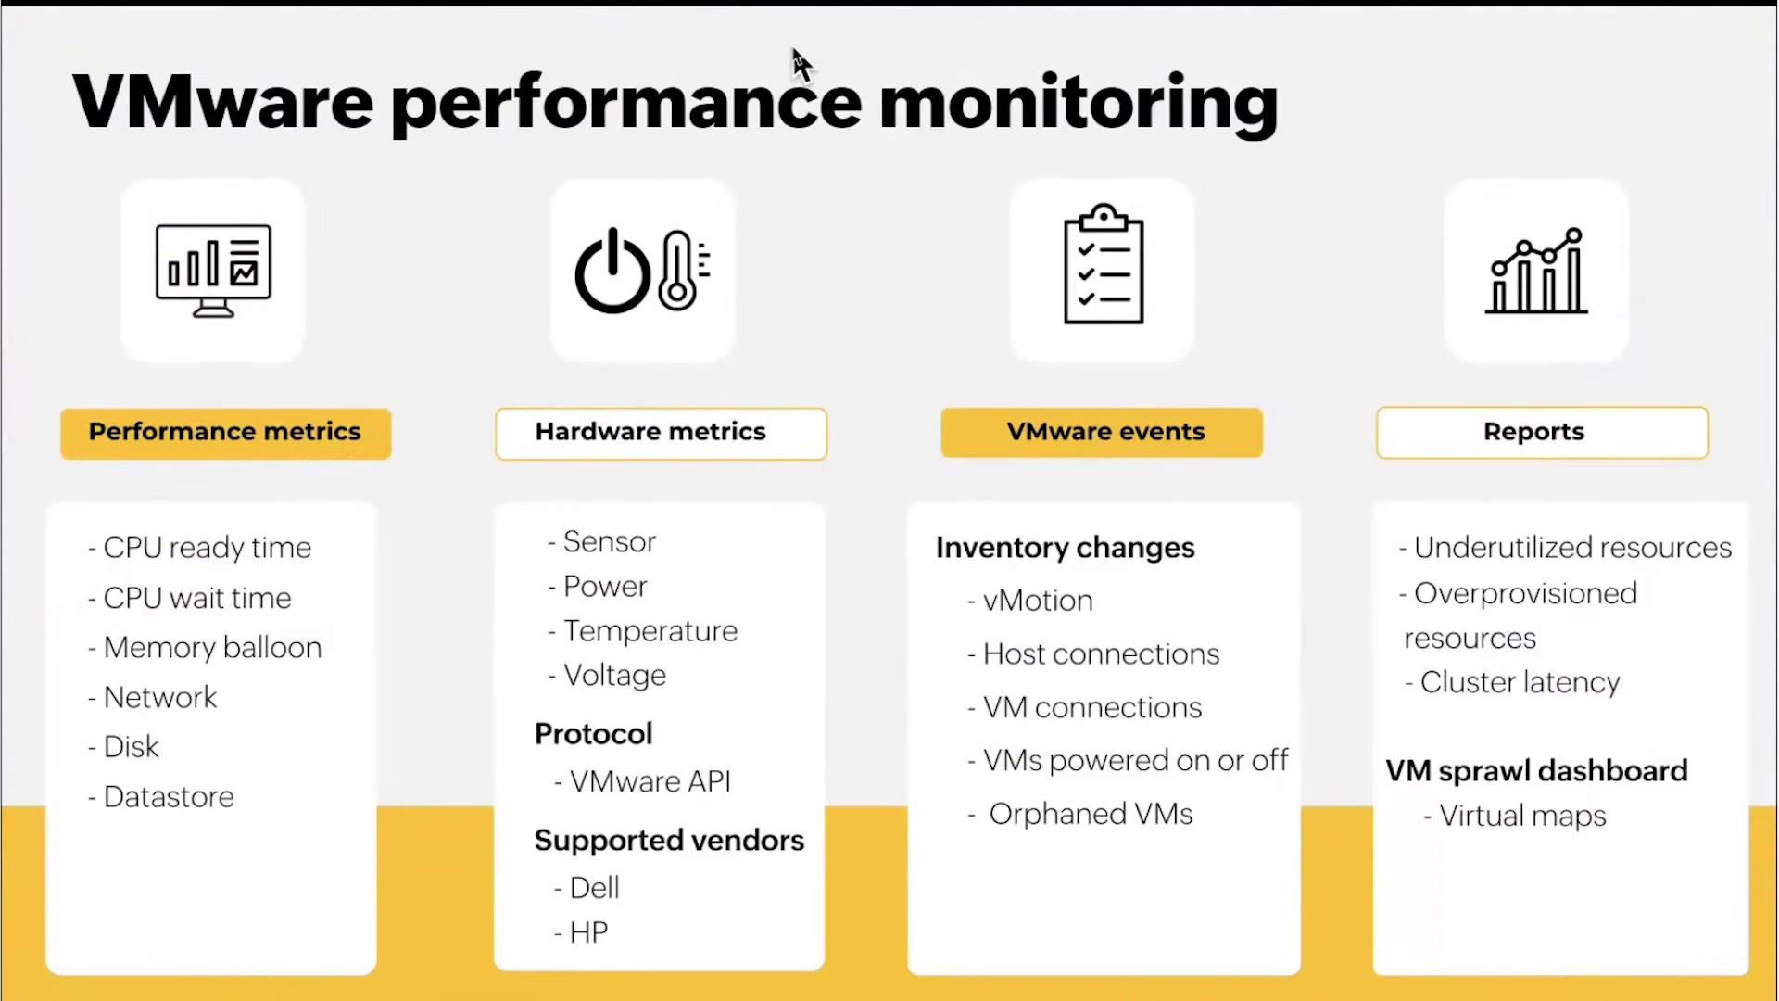
key(Right)
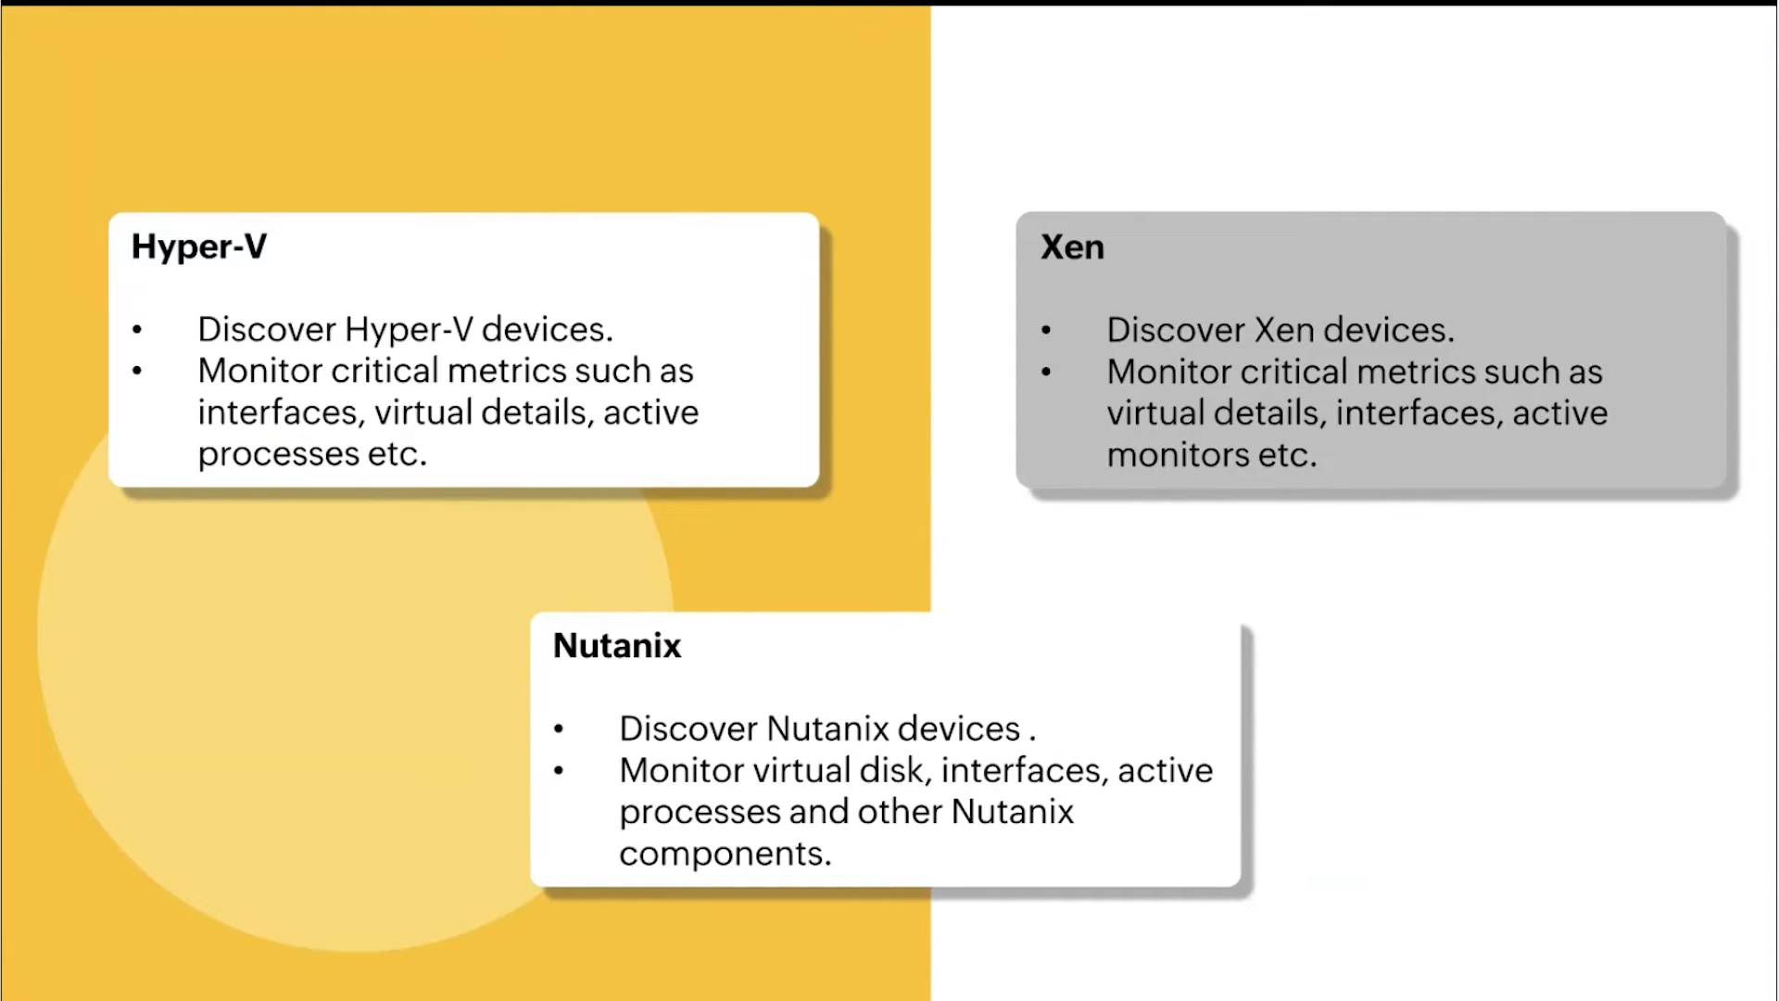
Return to OpManager and open the list of Nutanix devices in the virtualization inventory.
key(ctrl+Up)
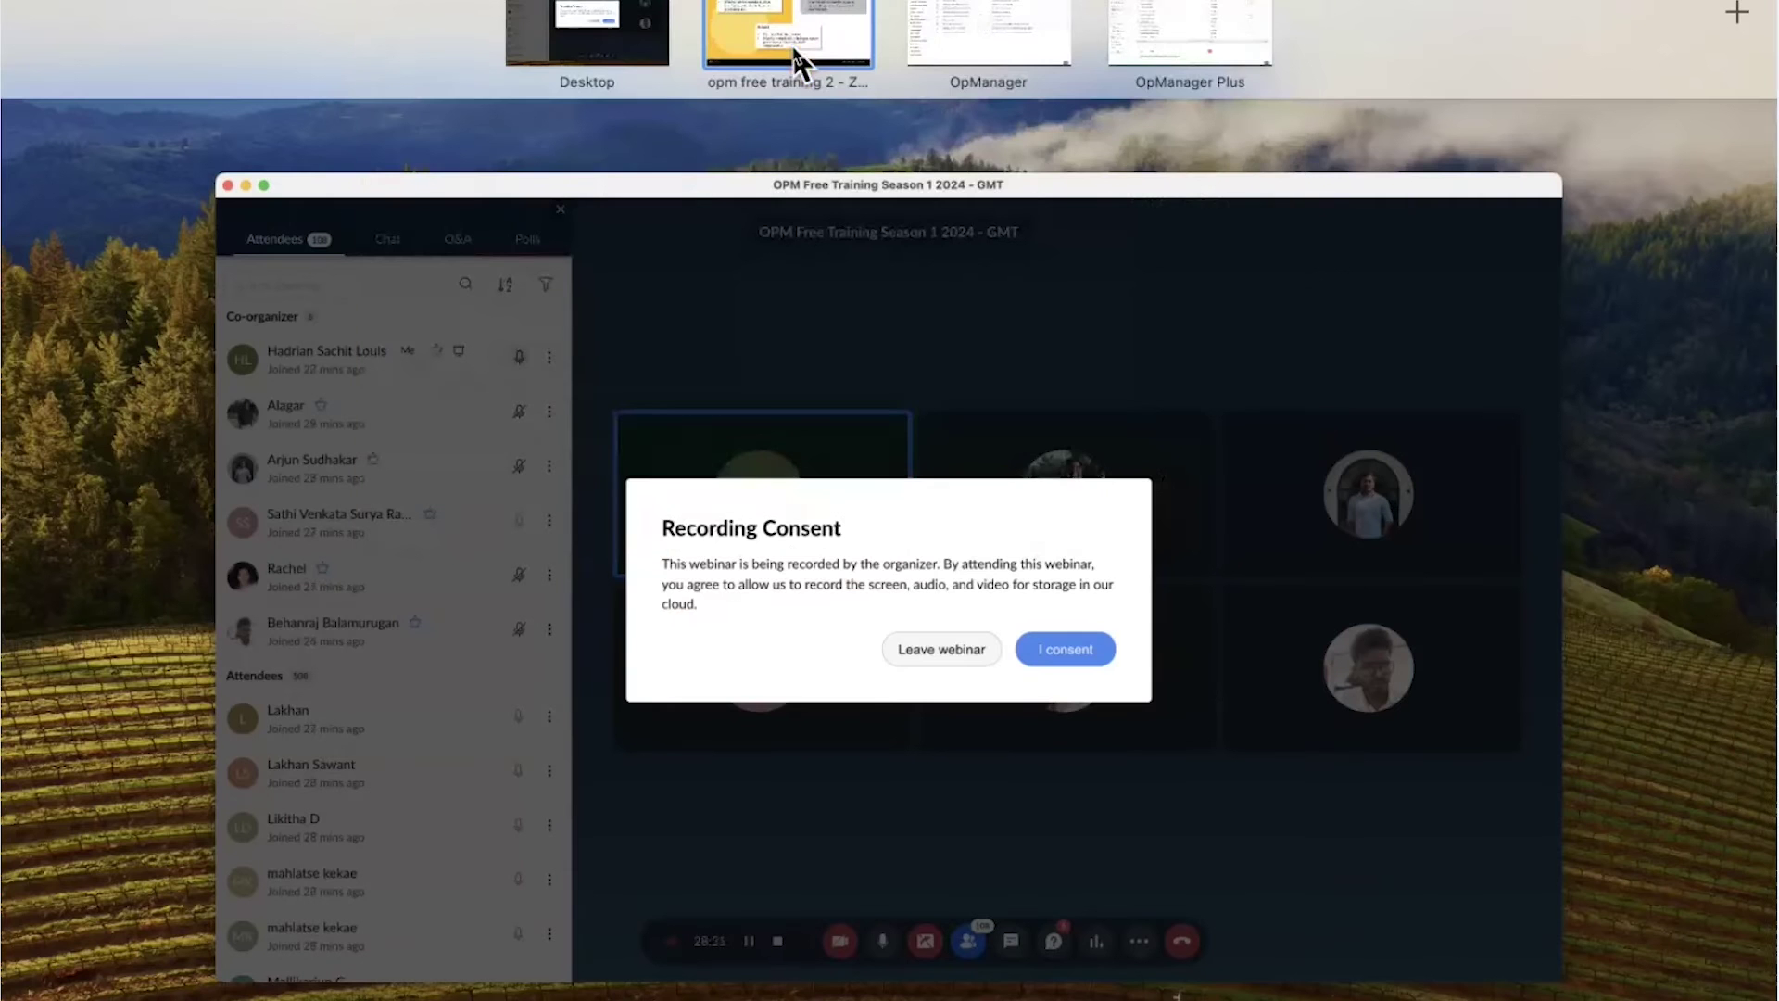
click(985, 20)
mouse_move(570, 148)
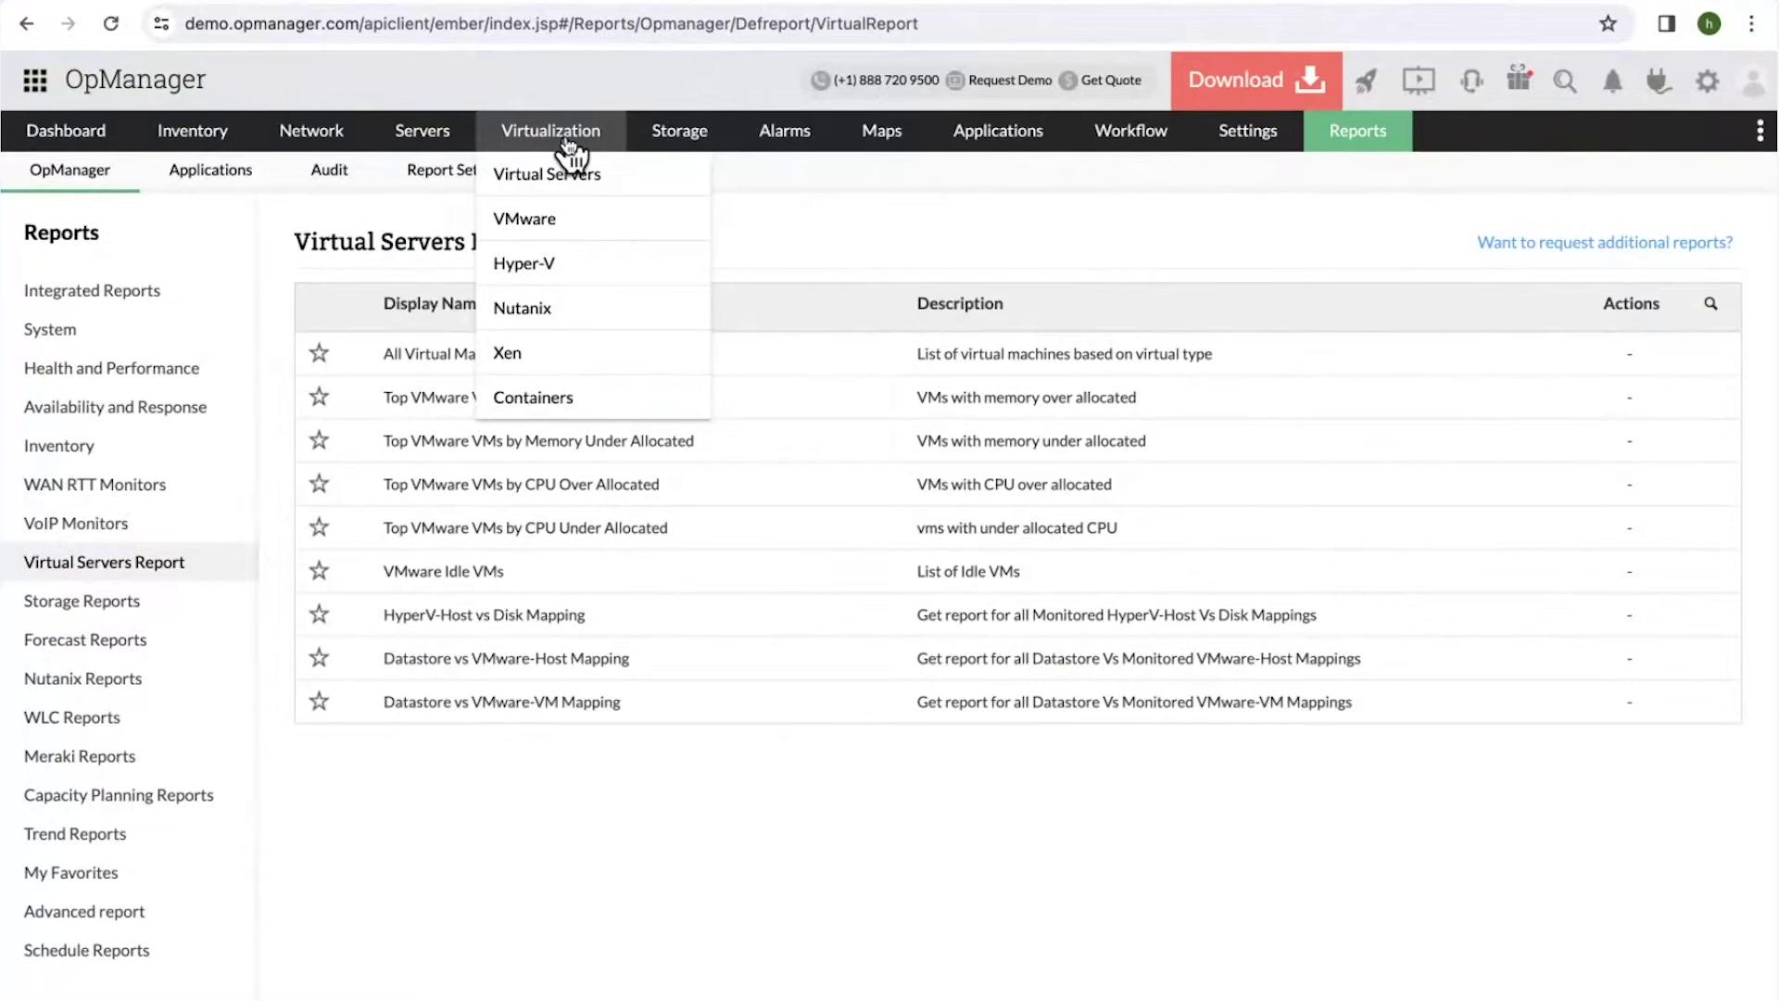
click(565, 311)
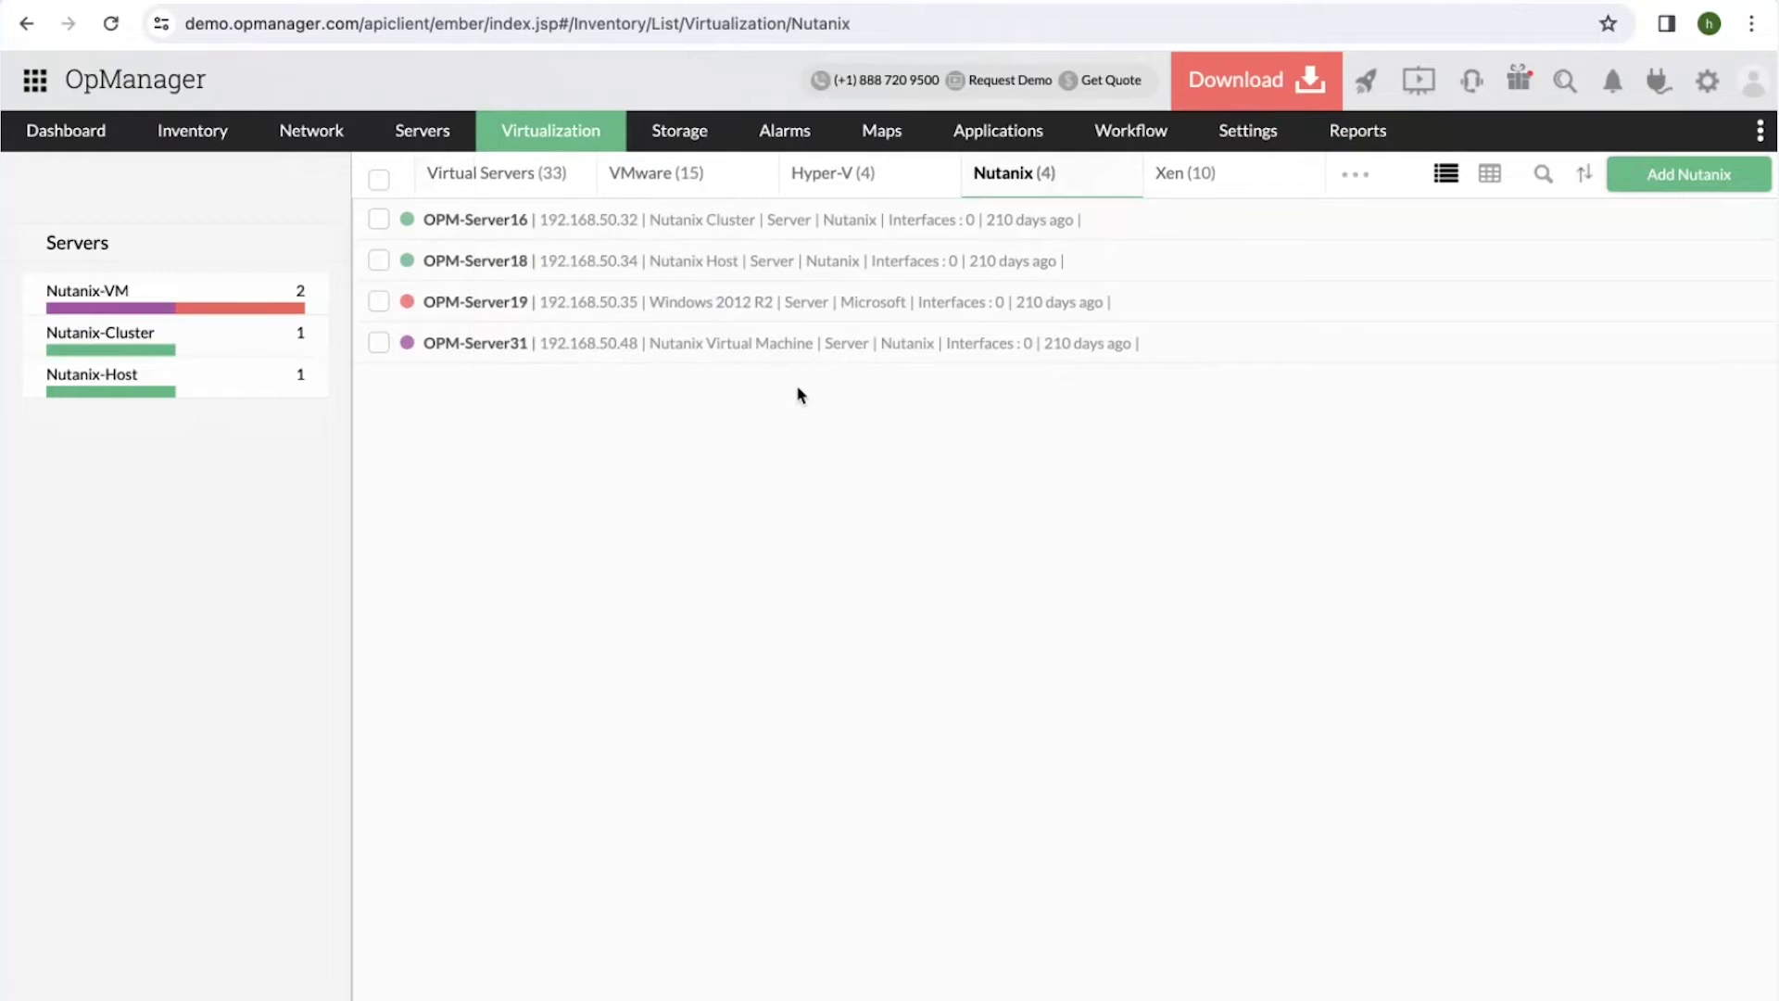
Open the Nutanix cluster OPM-Server16 and look over its summary, cluster details, performance dials and storage containers.
click(124, 335)
click(448, 275)
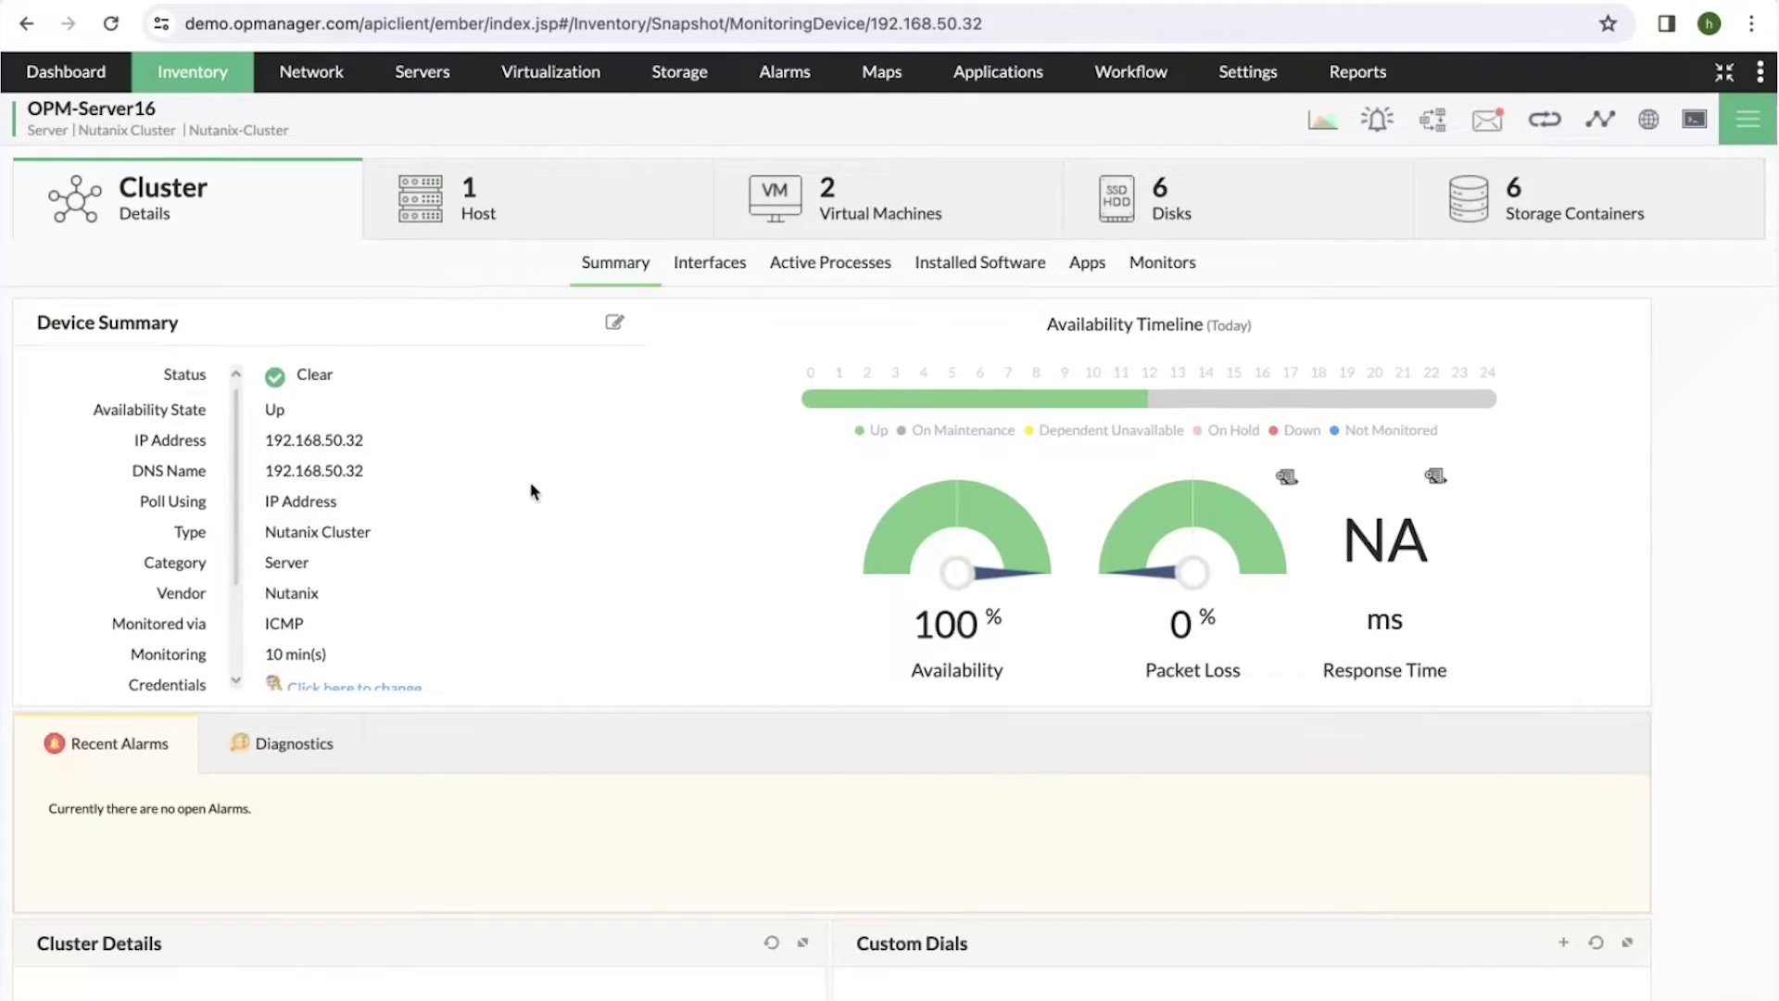
scroll(353, 505, up, 1)
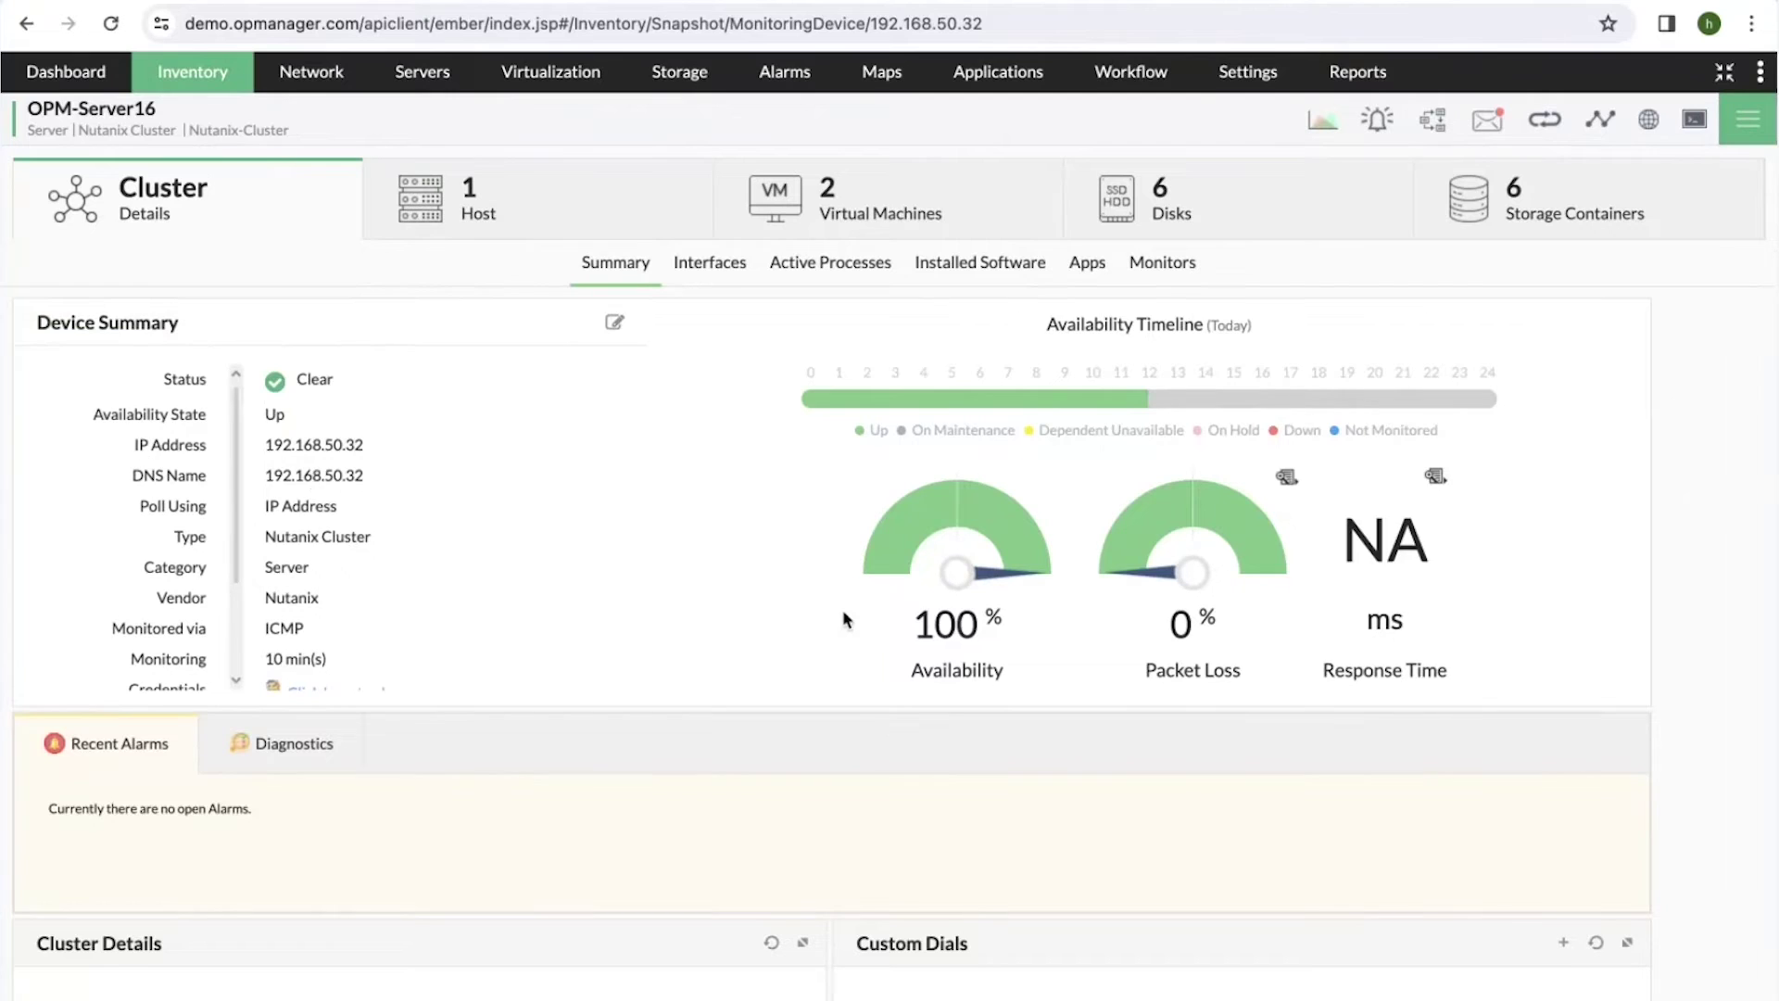
scroll(843, 617, down, 5)
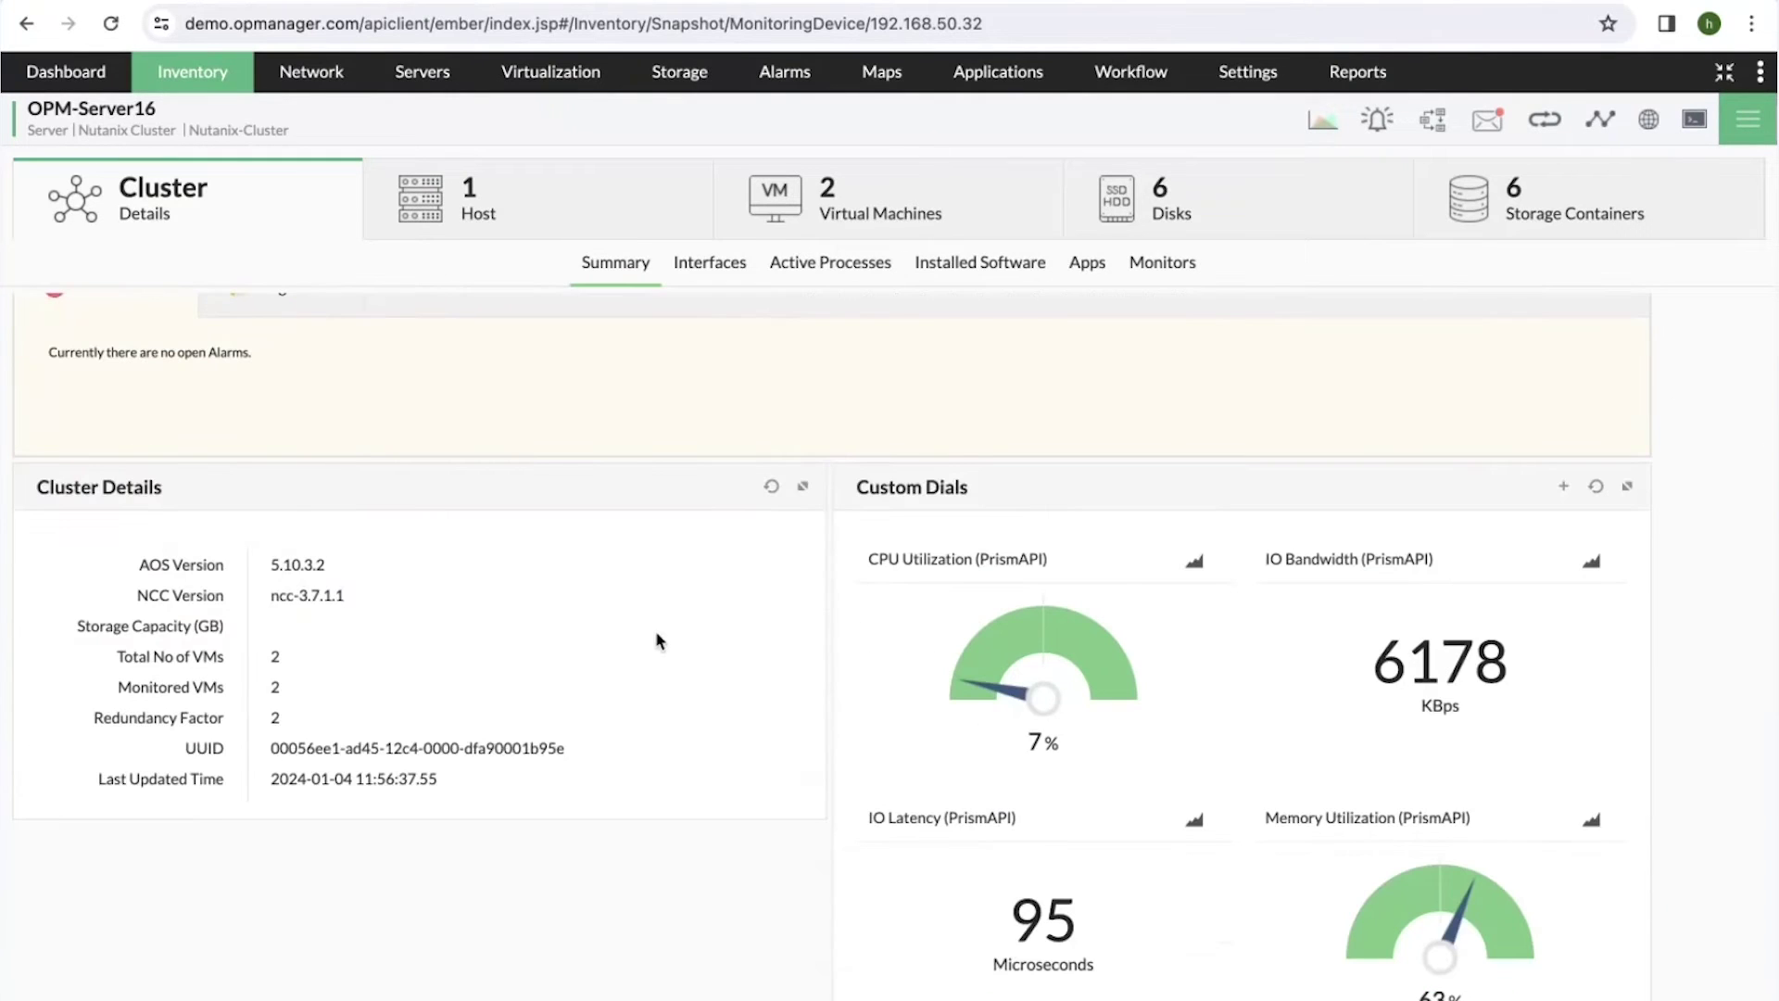
scroll(1492, 708, up, 3)
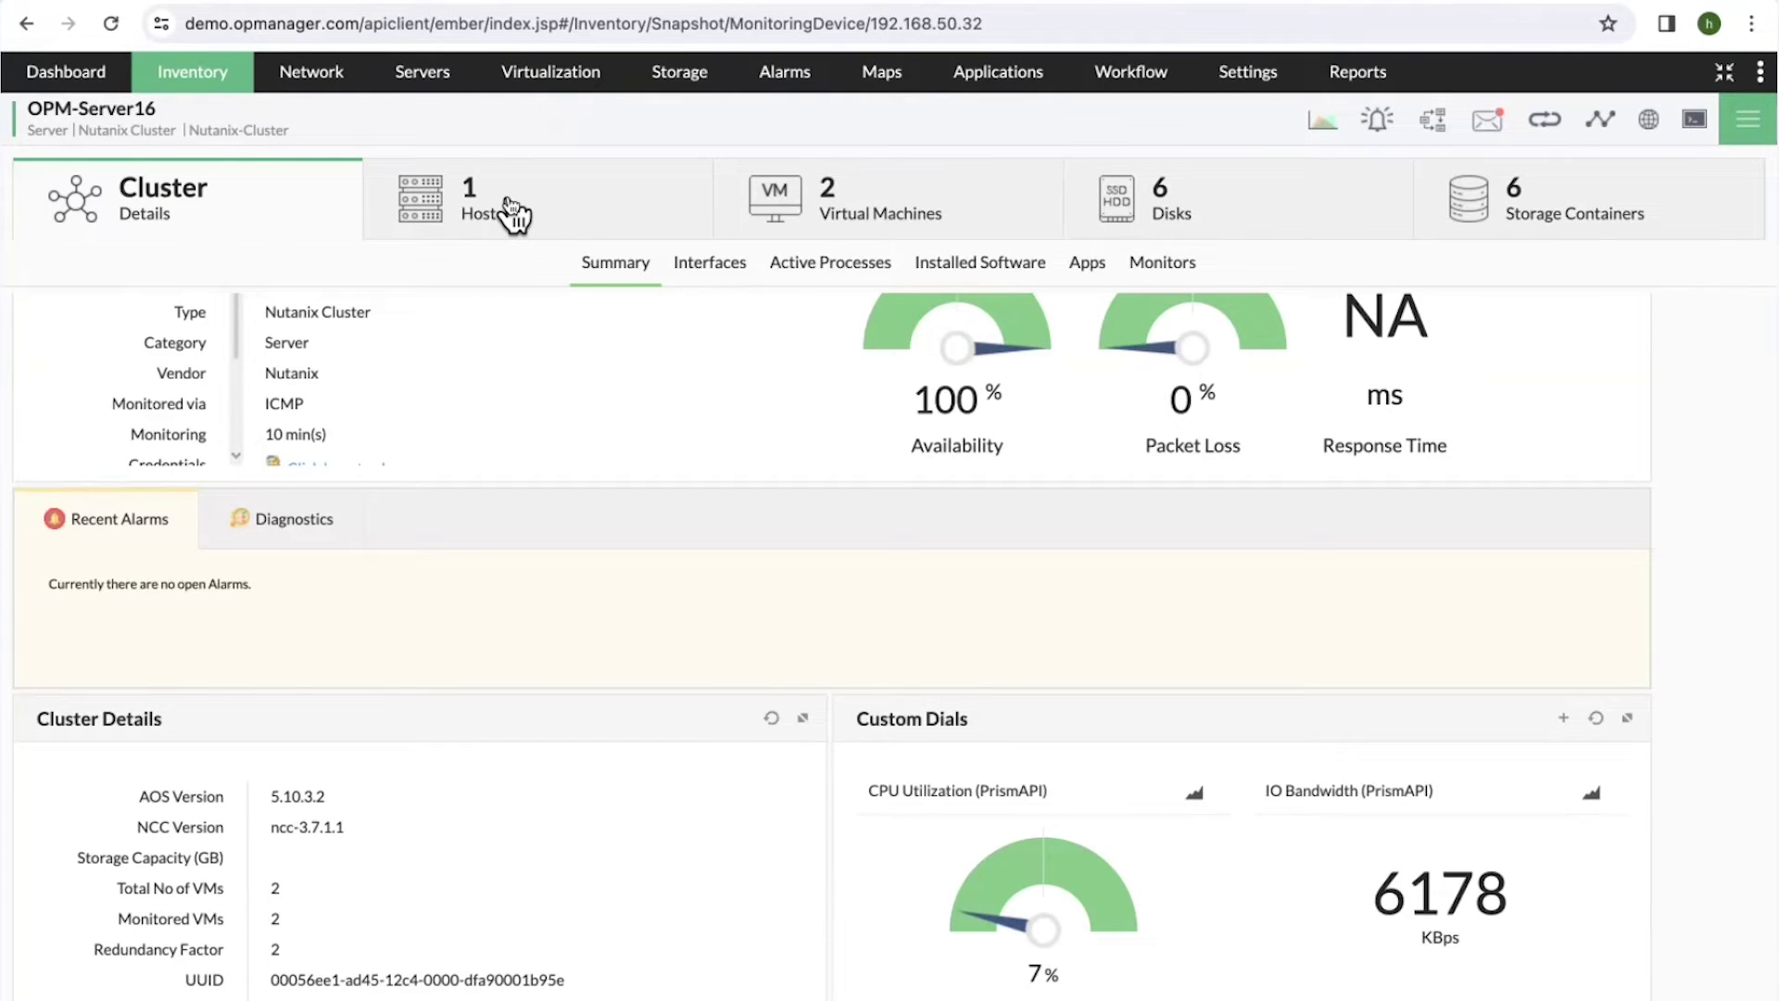
click(1543, 237)
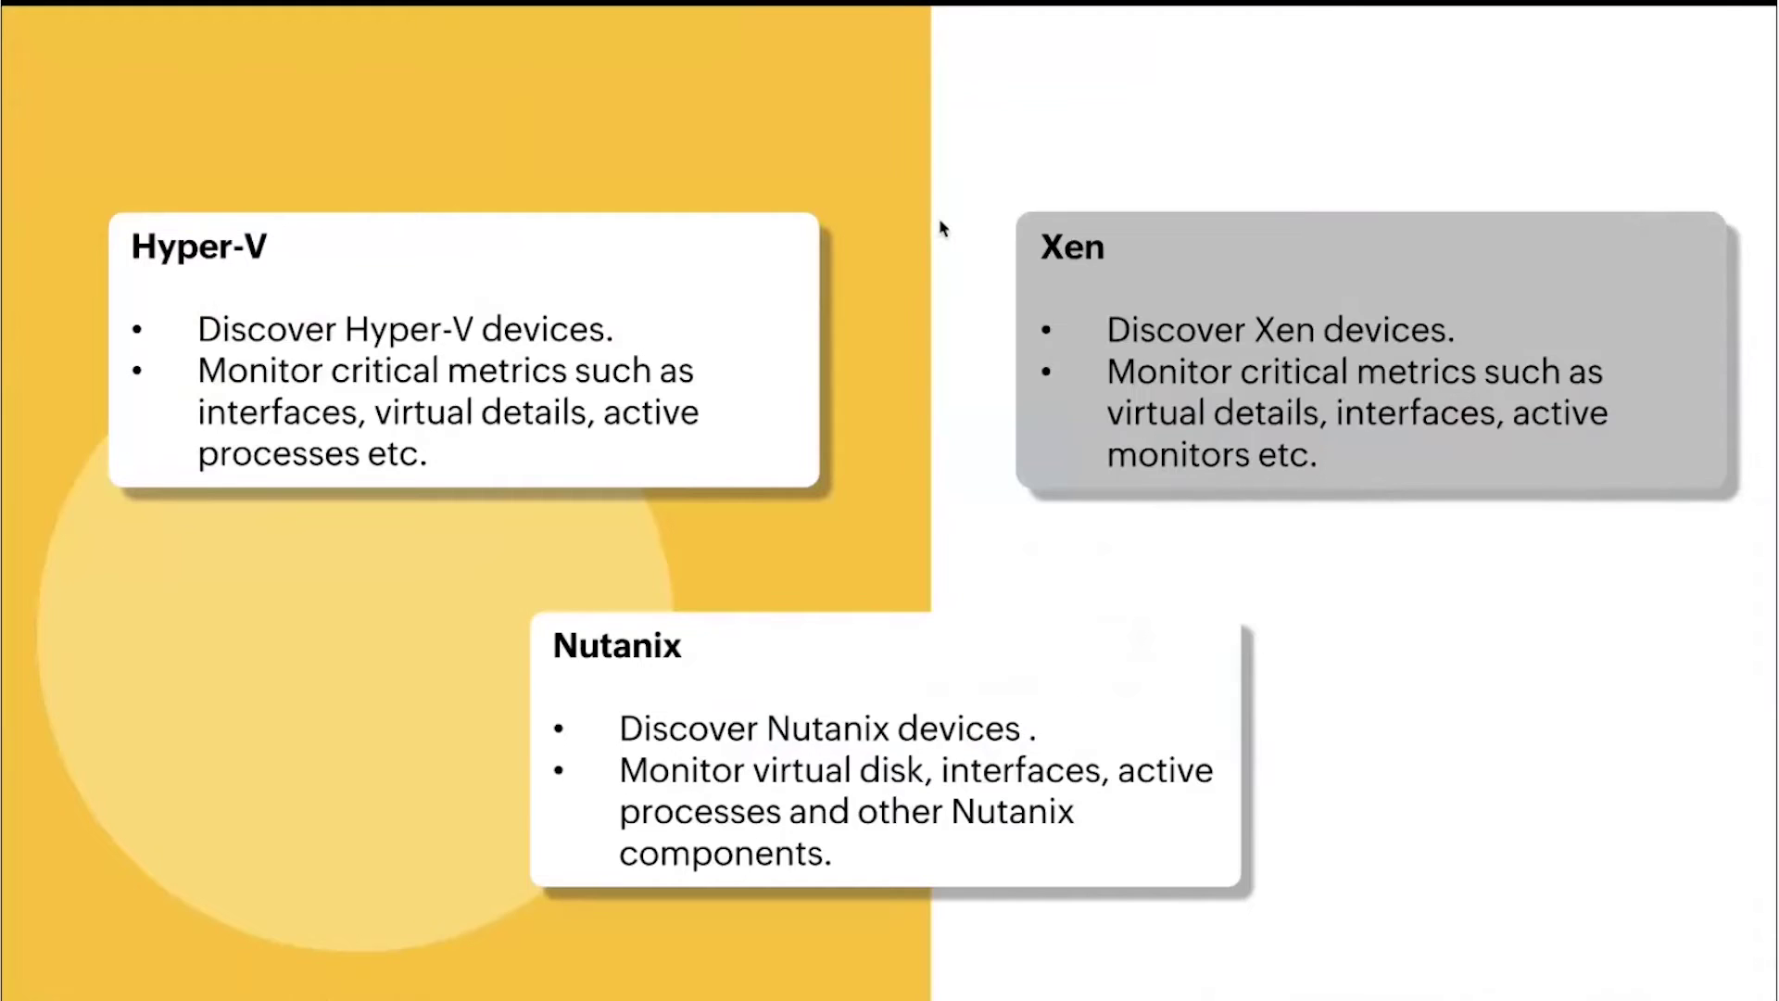
Advance the training presentation from the Hyper-V, Xen and Nutanix slide to the Performance Monitoring slide.
key(Right)
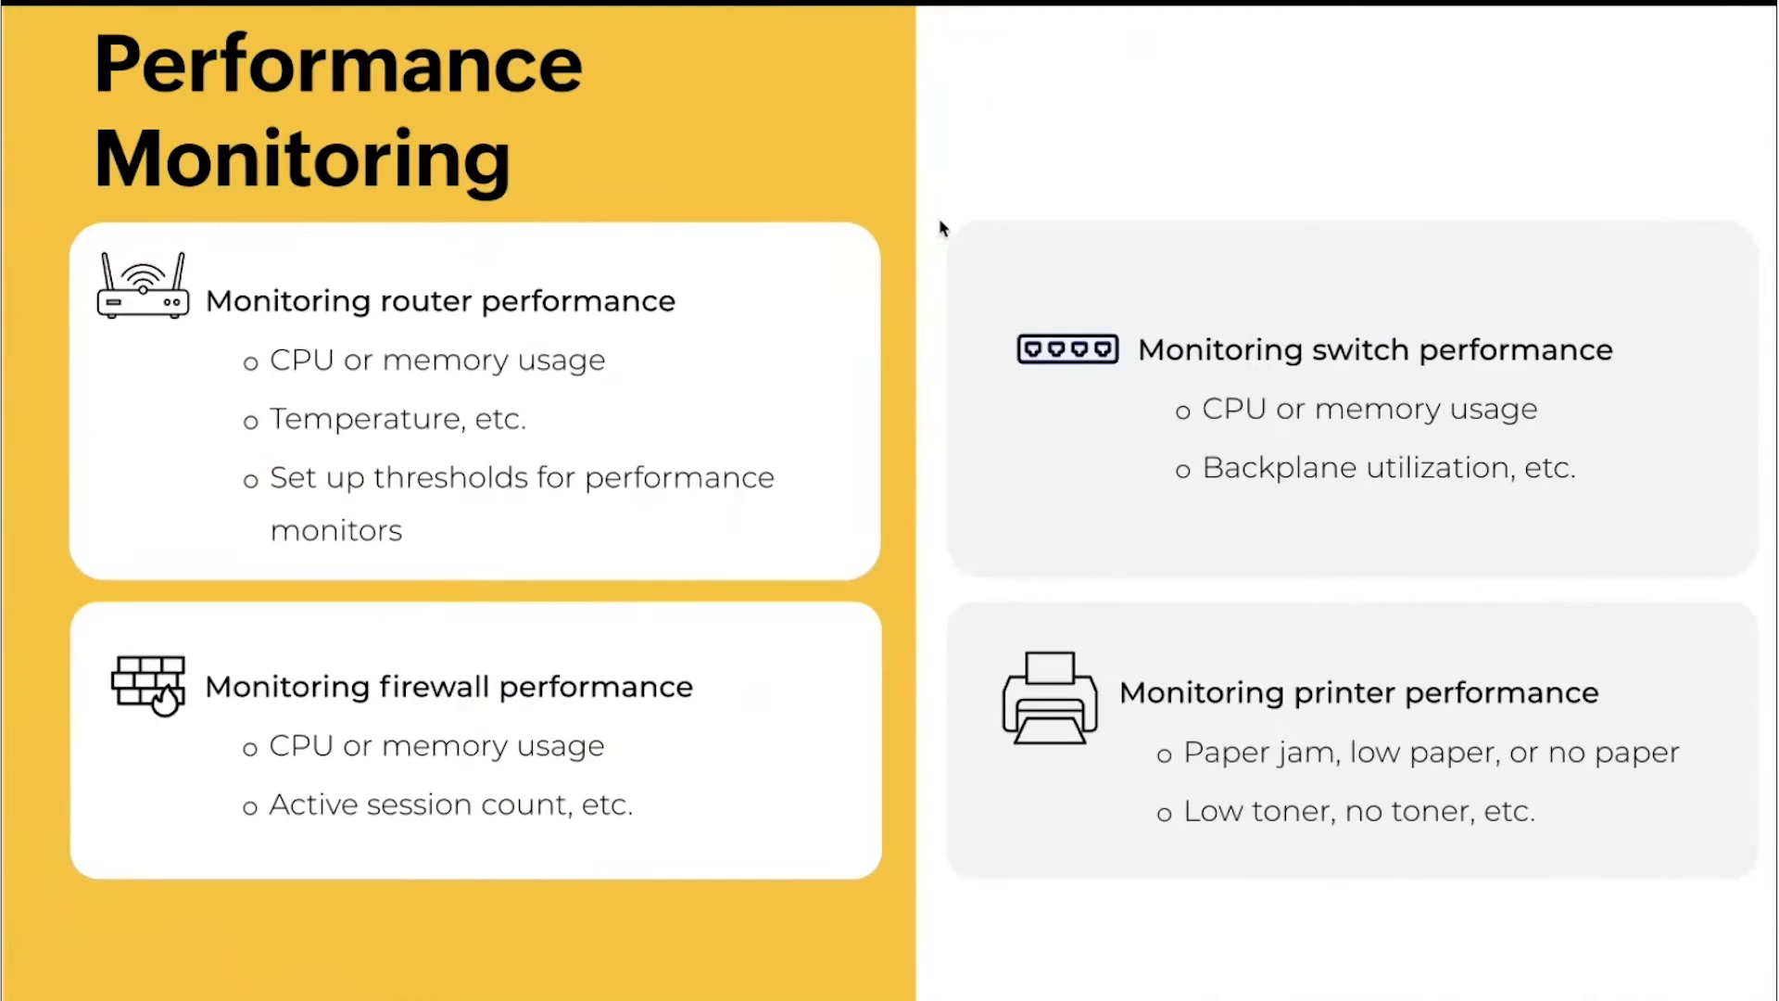
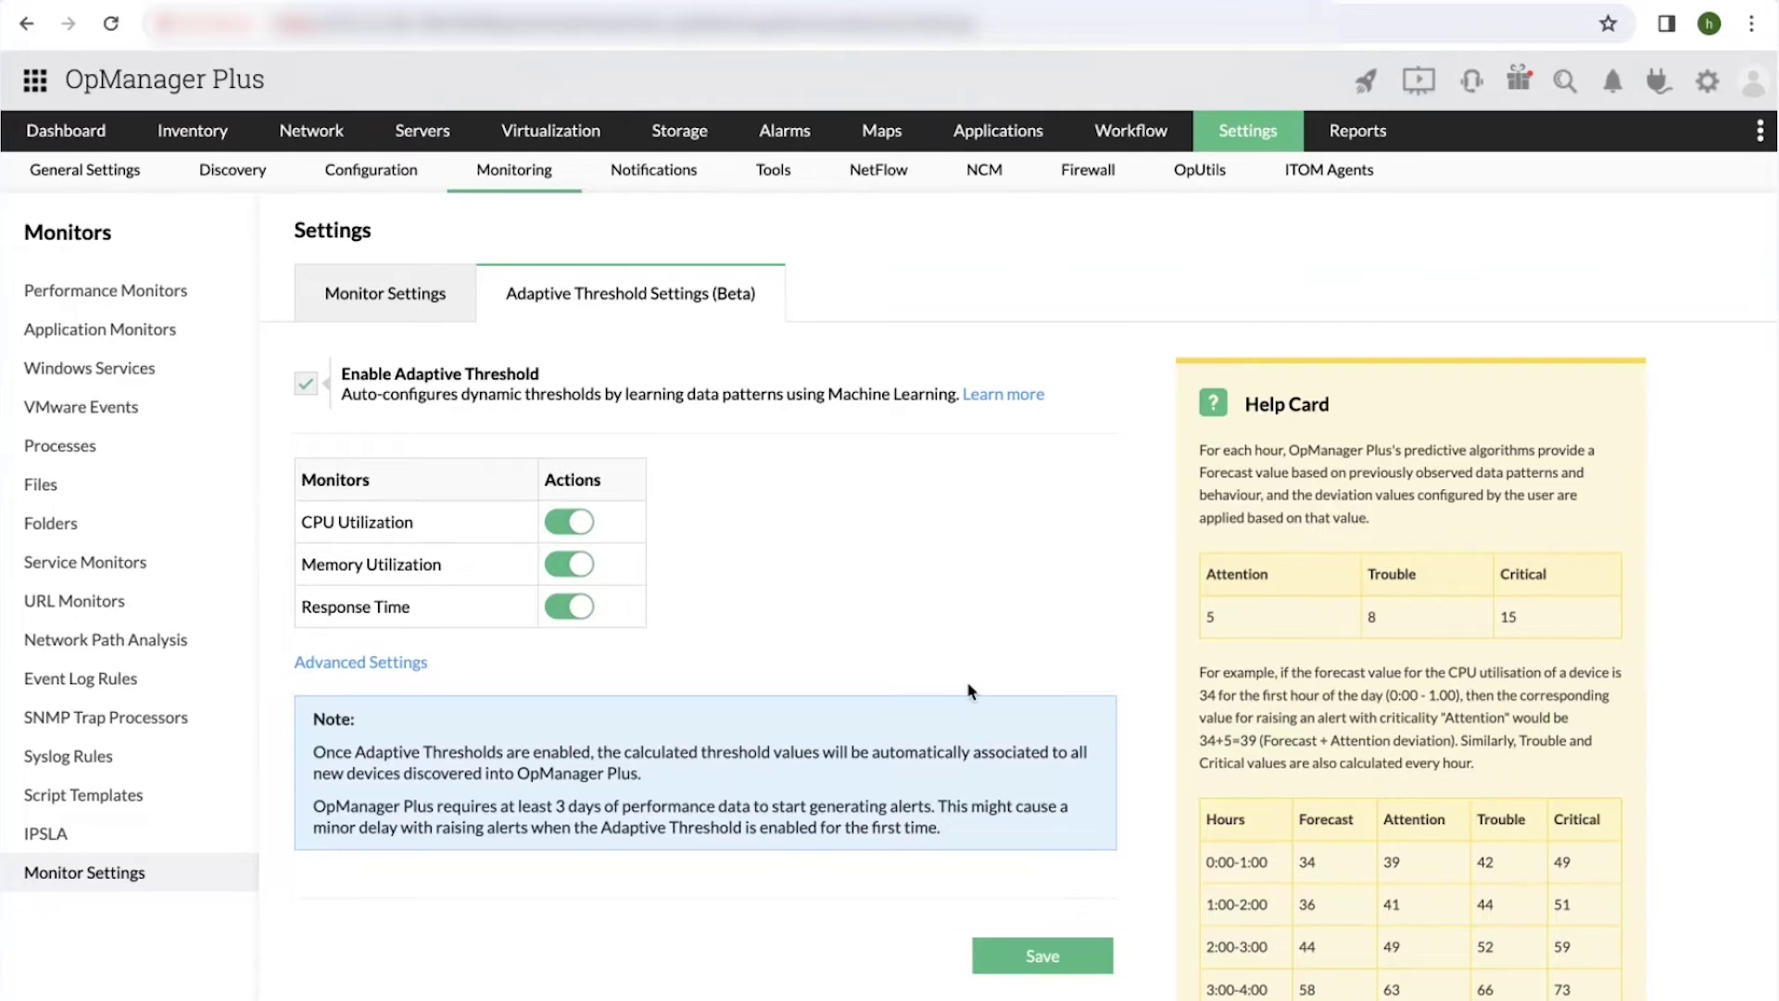
Open the Windows 2012 server Opmee-test from the OpManager Plus inventory and view its CPU Utilization monitor graph.
click(211, 137)
click(132, 308)
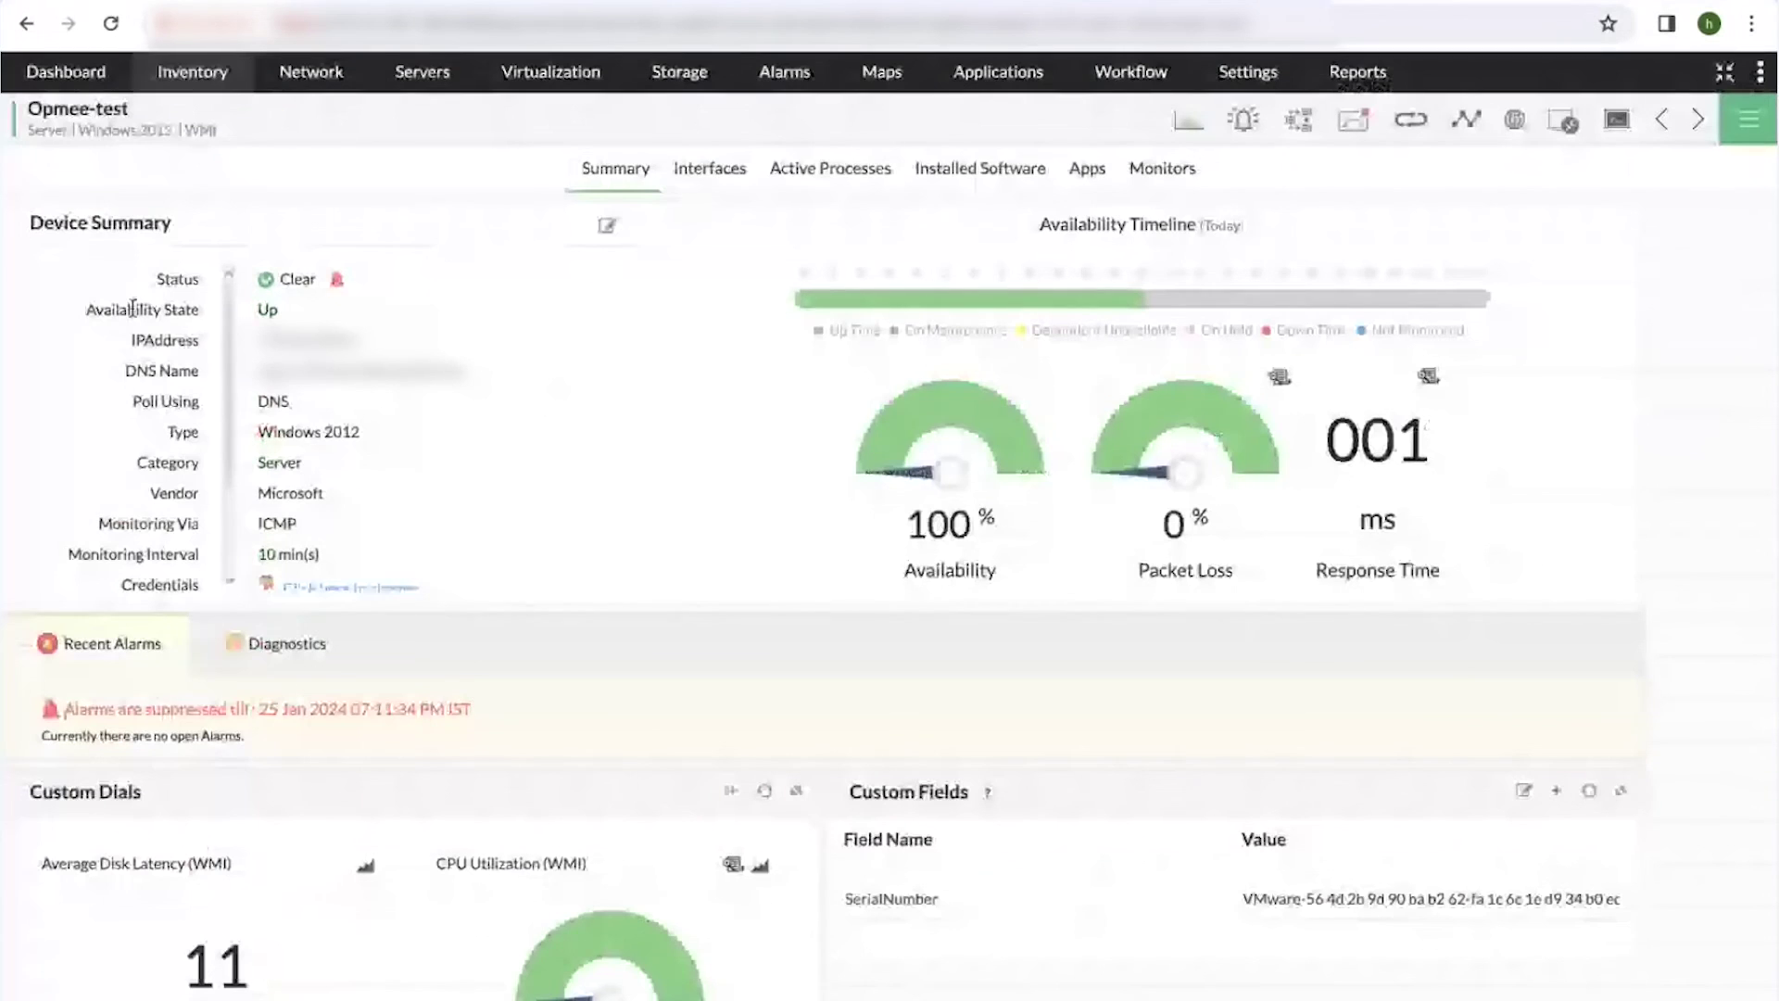
click(1156, 189)
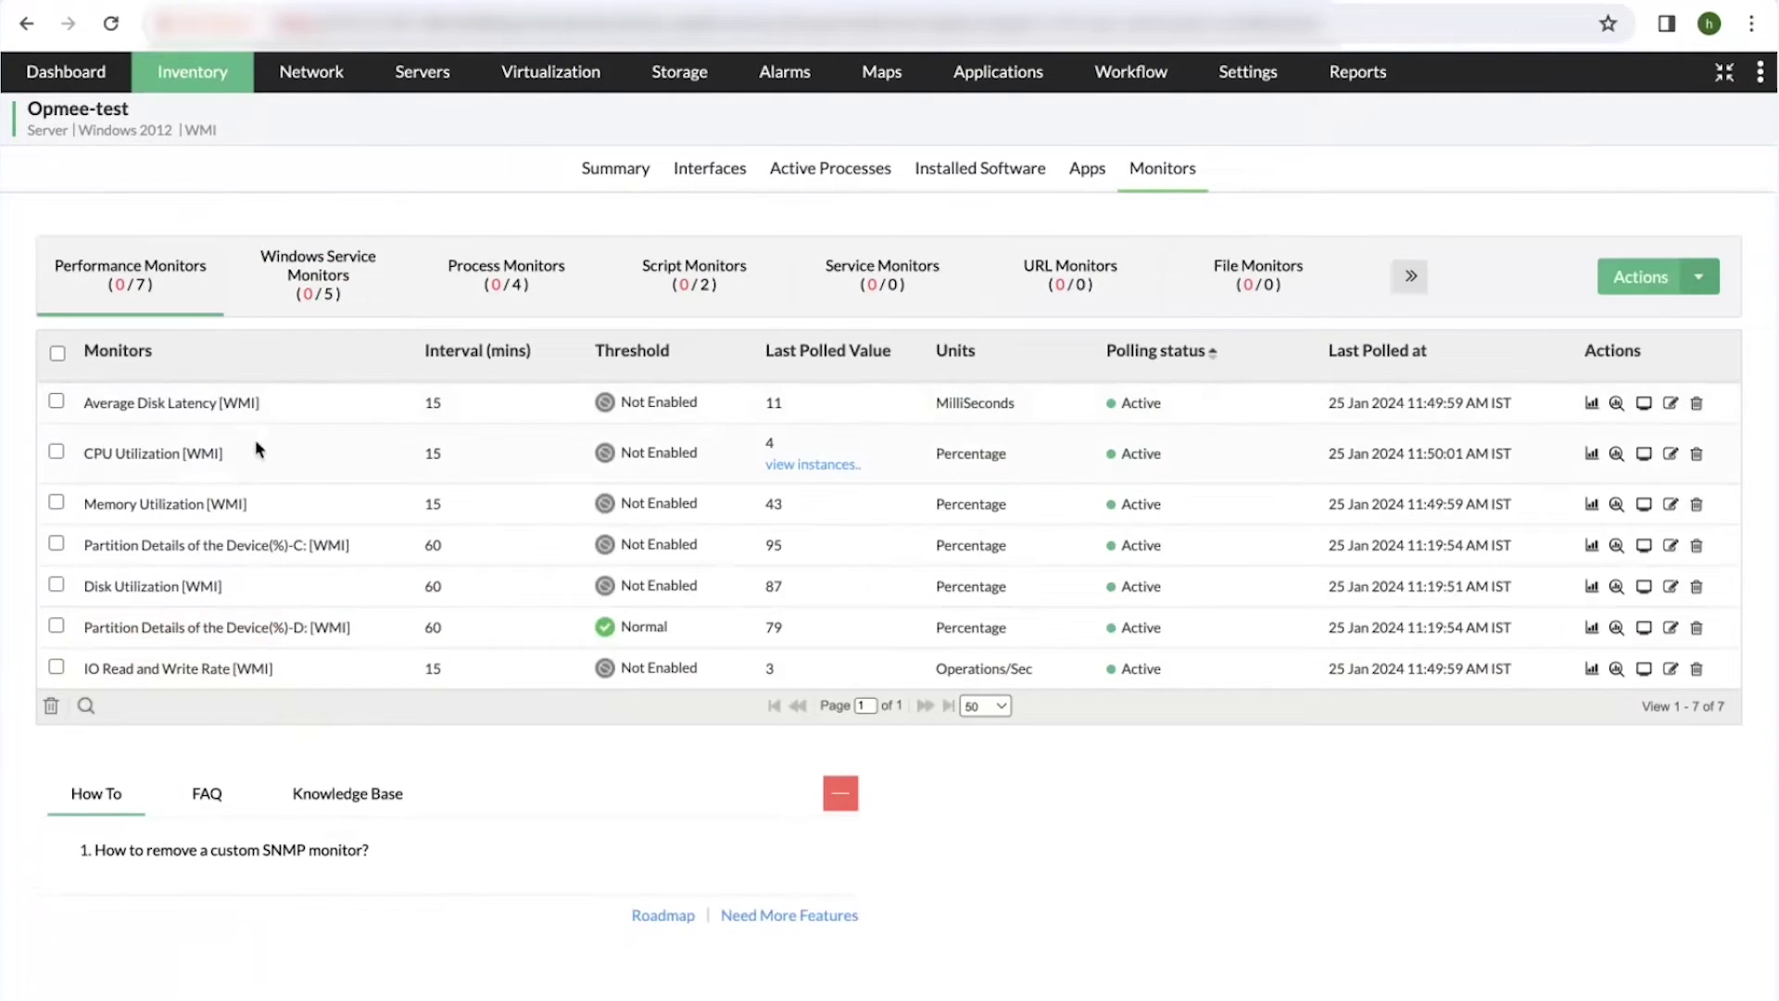
click(199, 456)
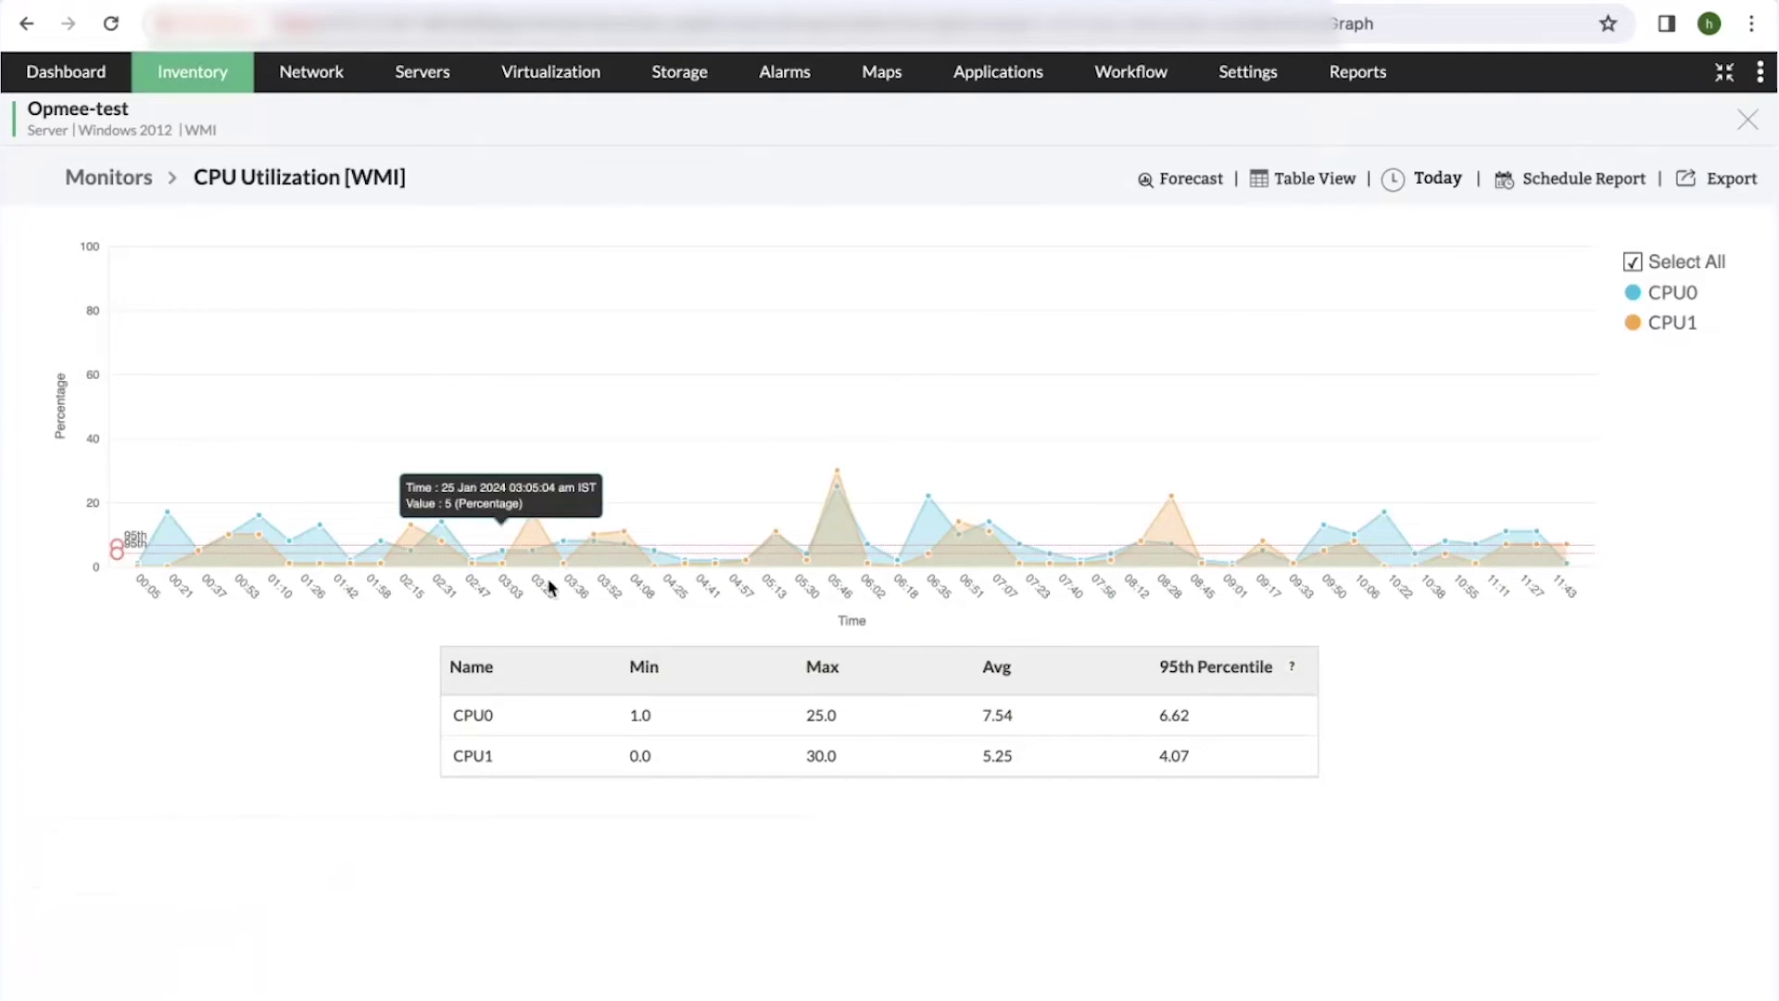
click(1748, 121)
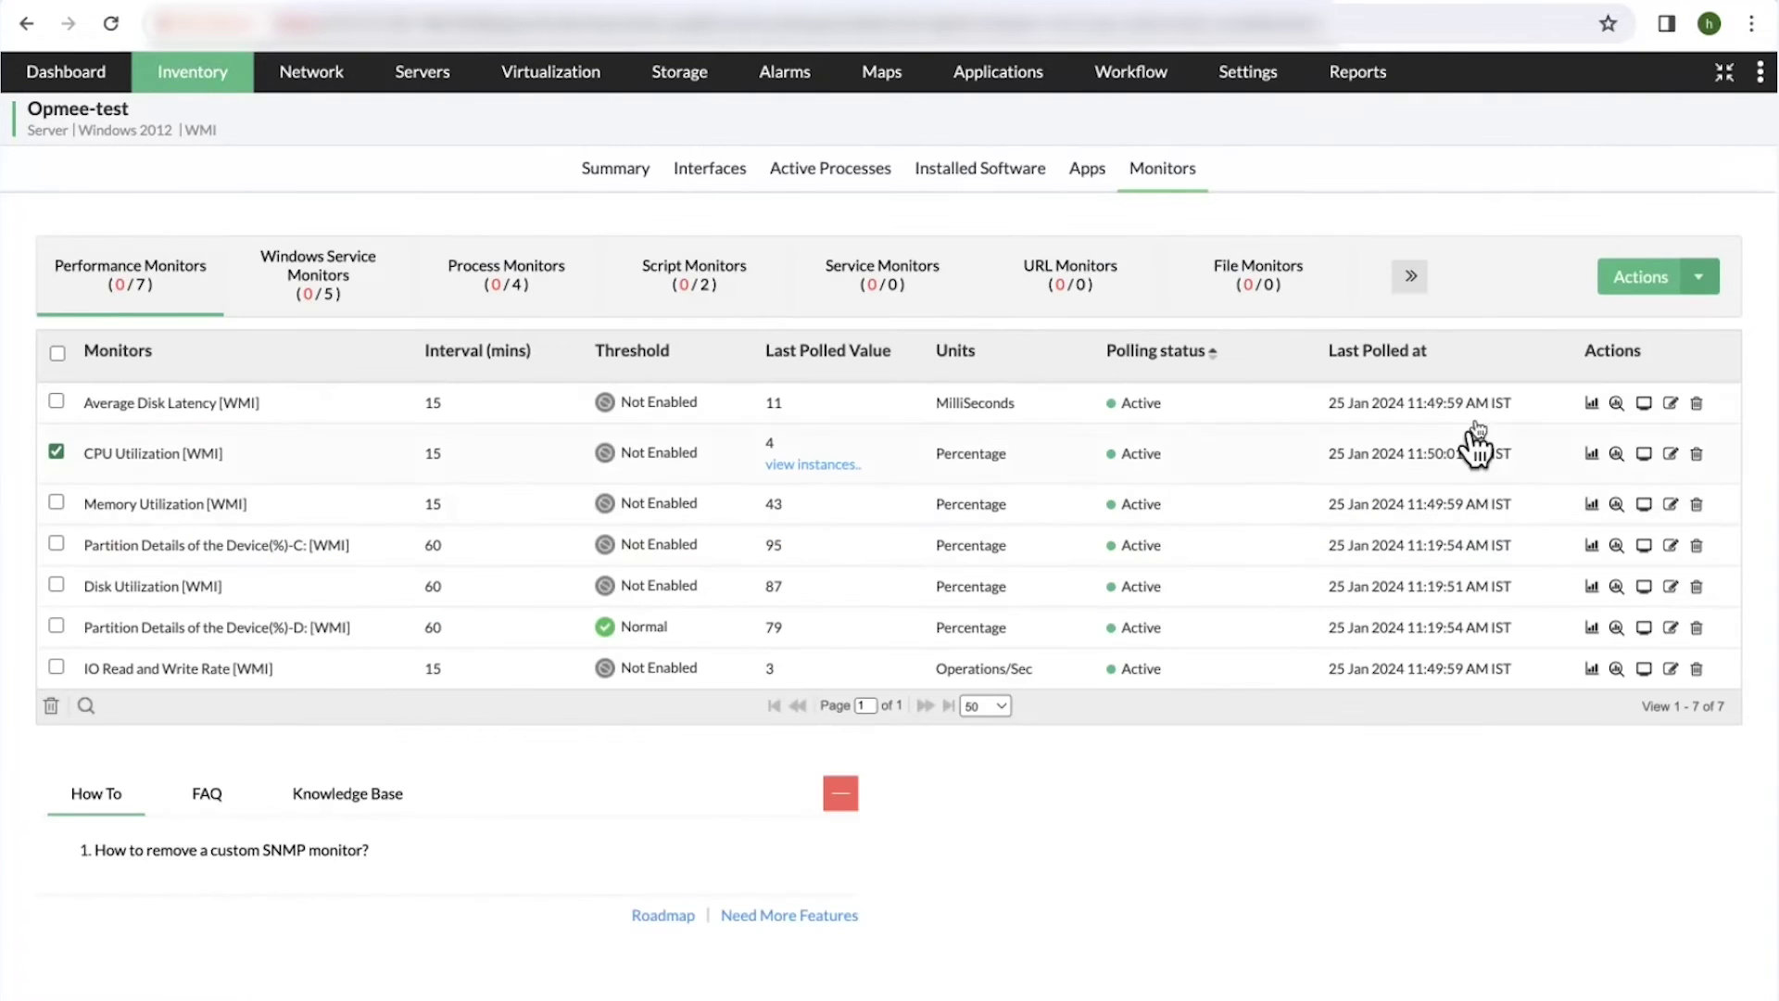
Review the threshold details in the edit form of Opmee-test's CPU Utilization monitor, leaving the settings as they are.
click(1671, 454)
scroll(1536, 529, down, 3)
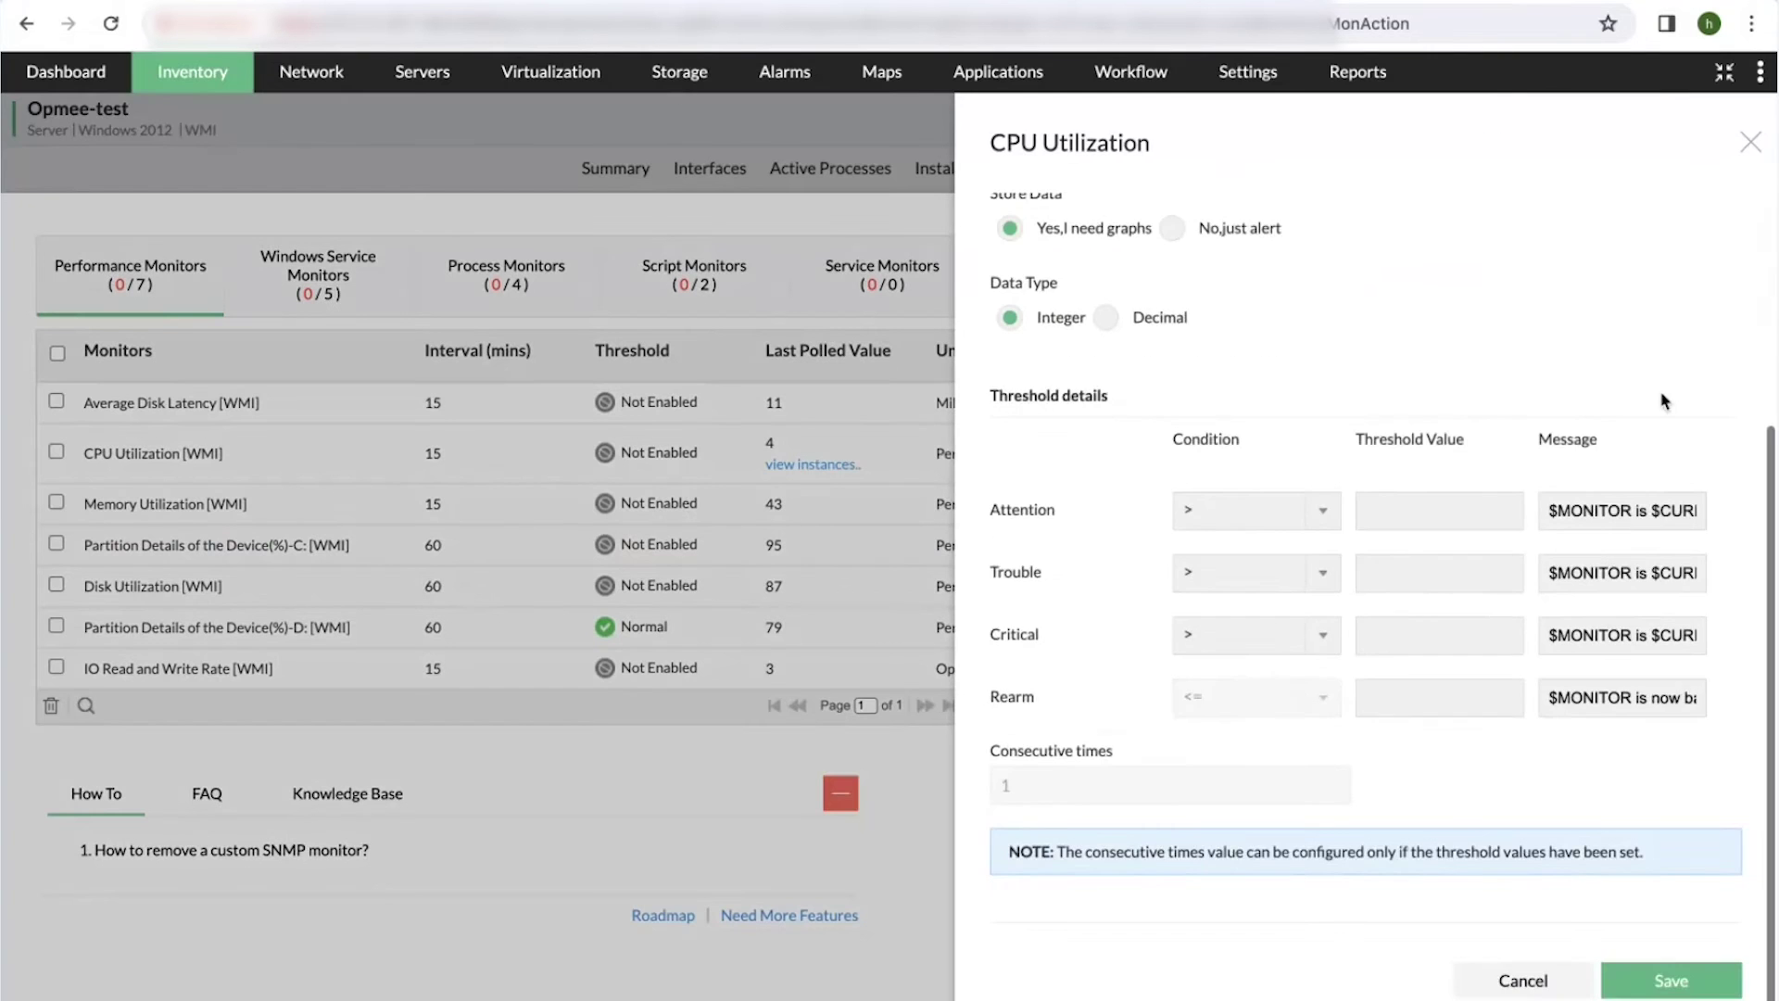
click(1750, 142)
Go back to the device inventory and open the performance monitors of the Windows 10 branch office device.
click(172, 100)
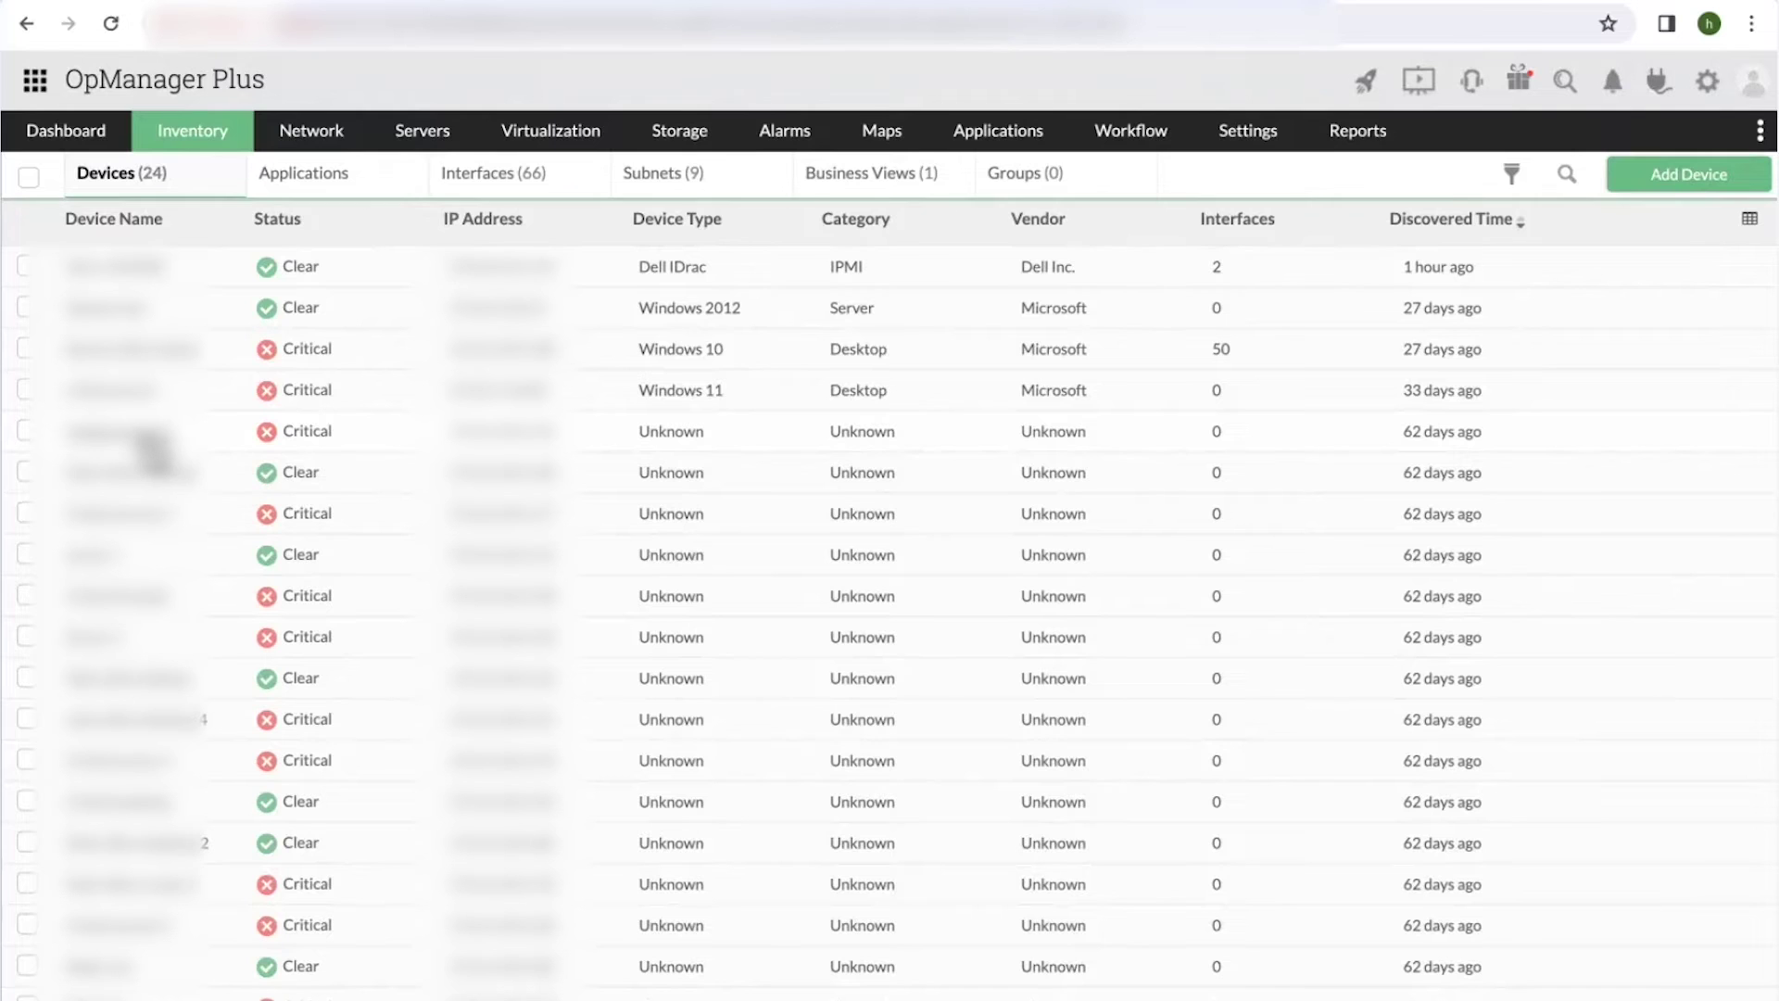
click(148, 434)
click(199, 81)
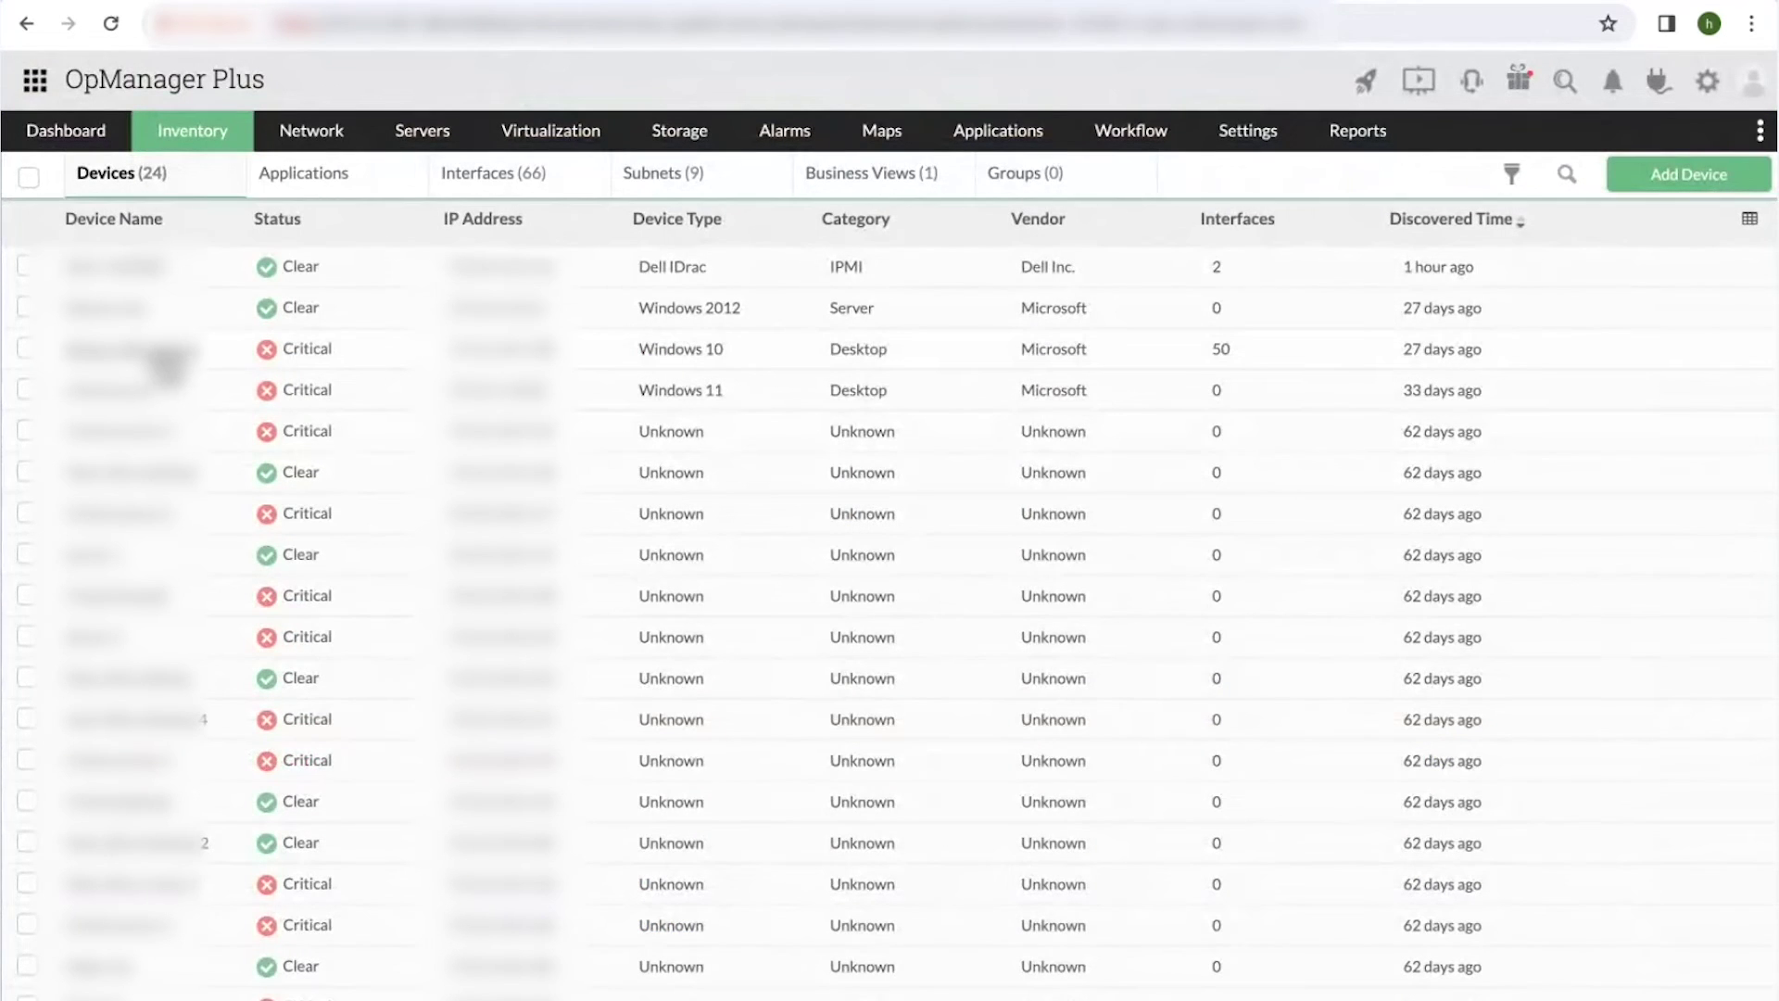
click(148, 363)
click(1178, 180)
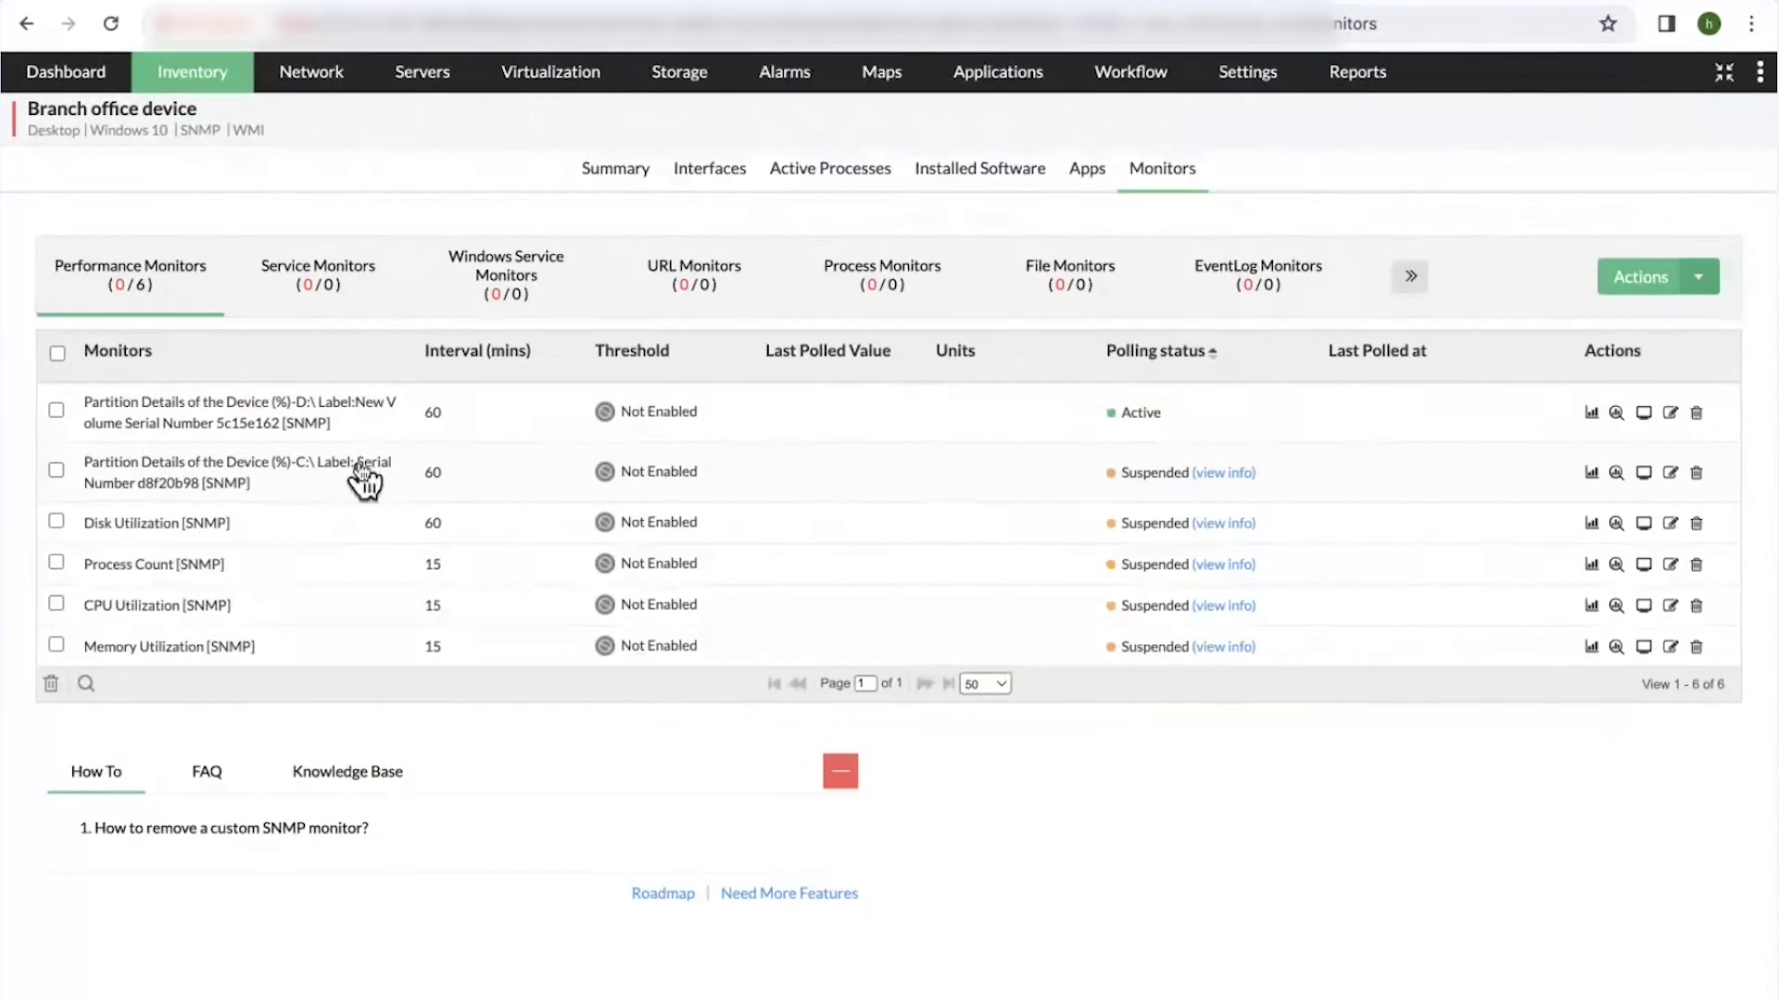
Open the edit forms of the branch office device's CPU Utilization and Memory Utilization monitors, checking the CPU threshold details.
click(1672, 605)
scroll(1223, 648, down, 3)
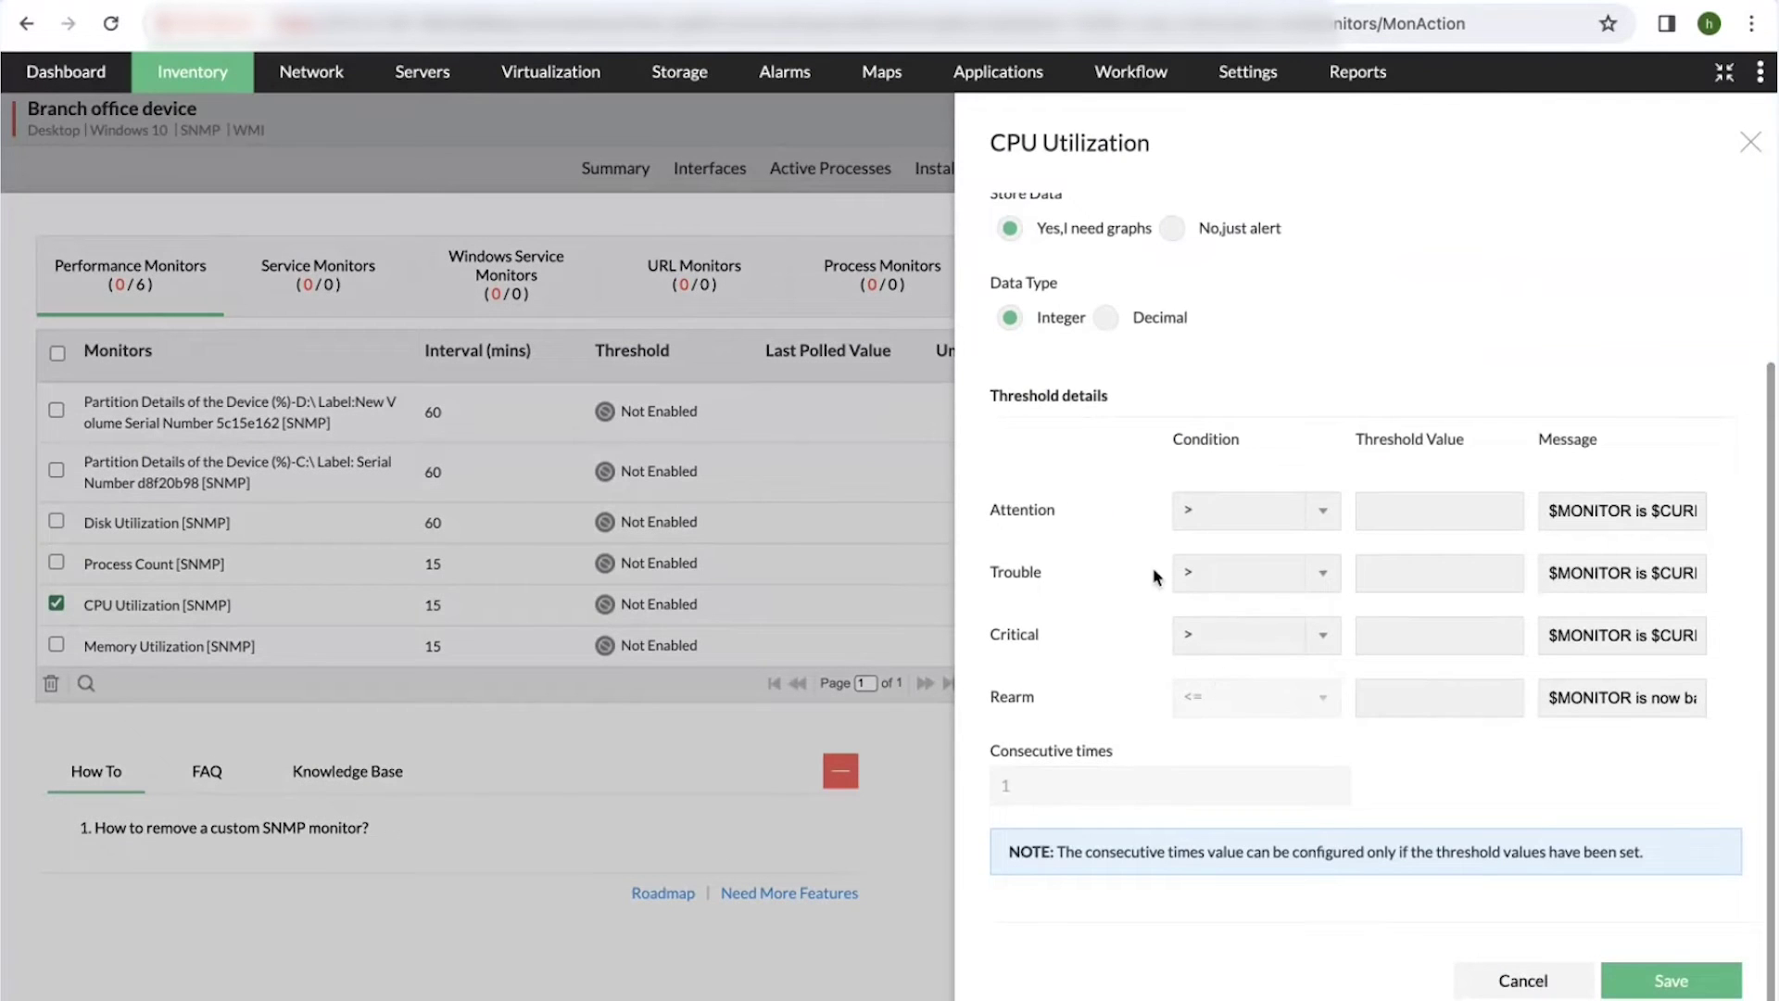
scroll(1215, 666, up, 3)
click(1751, 143)
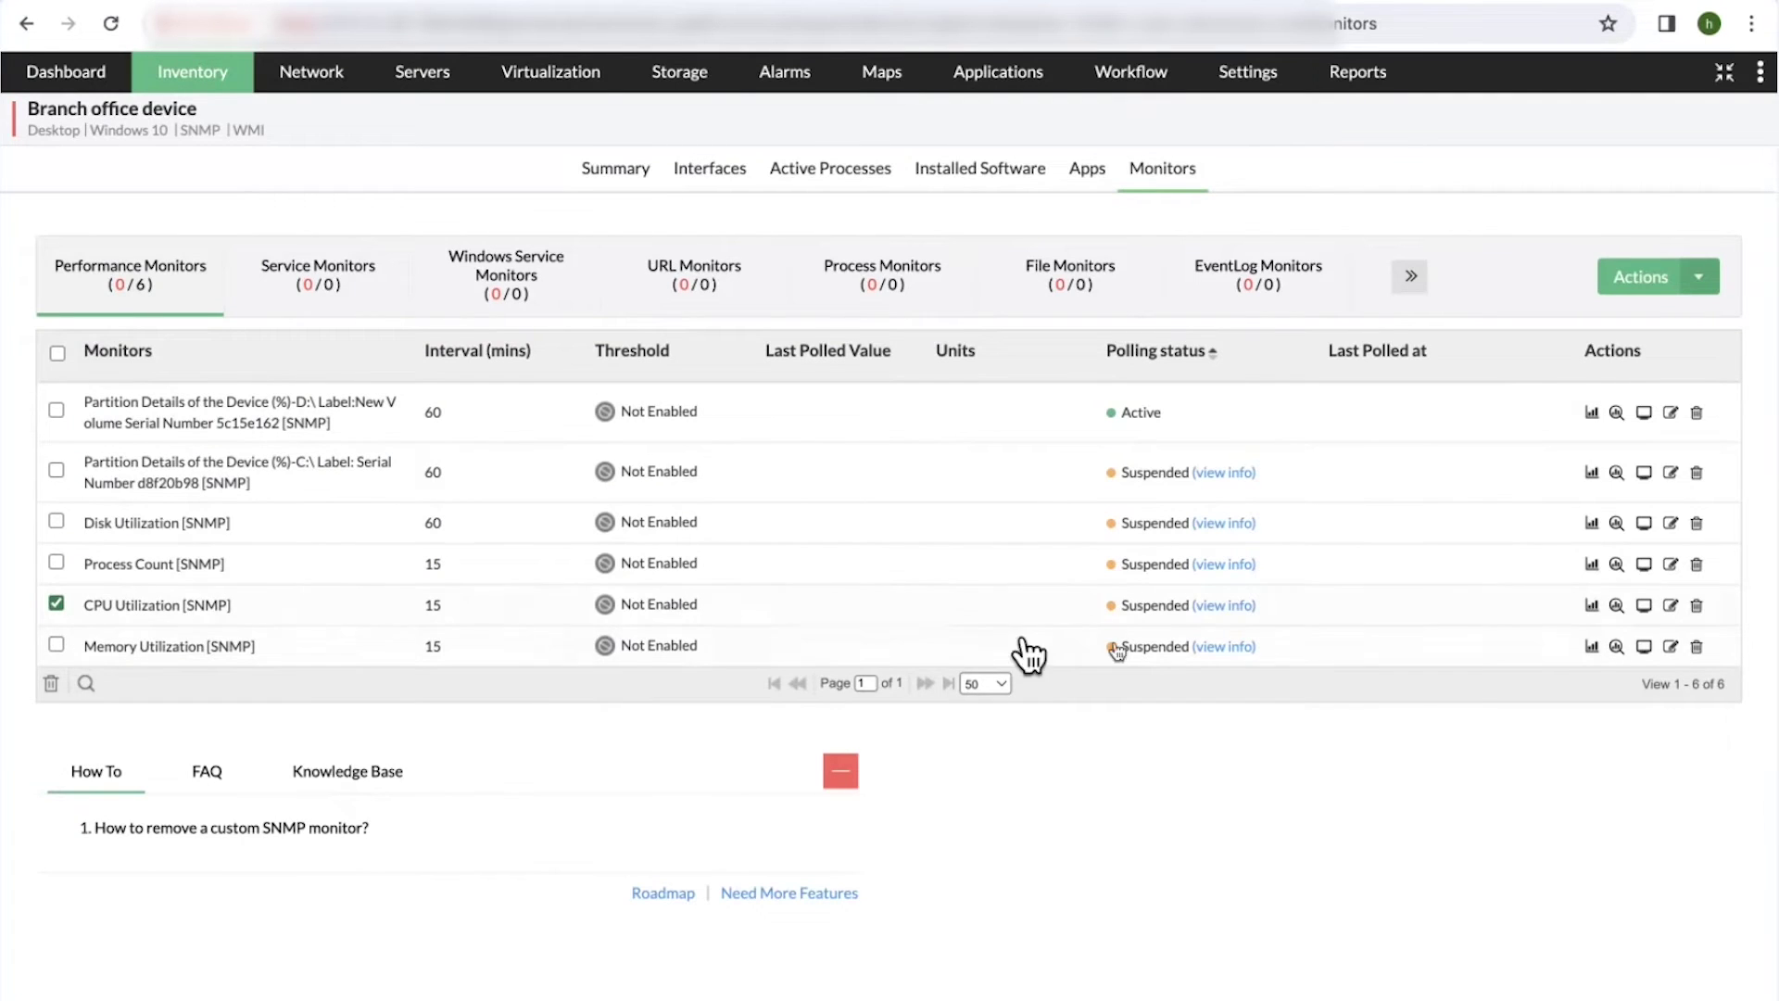
click(1671, 647)
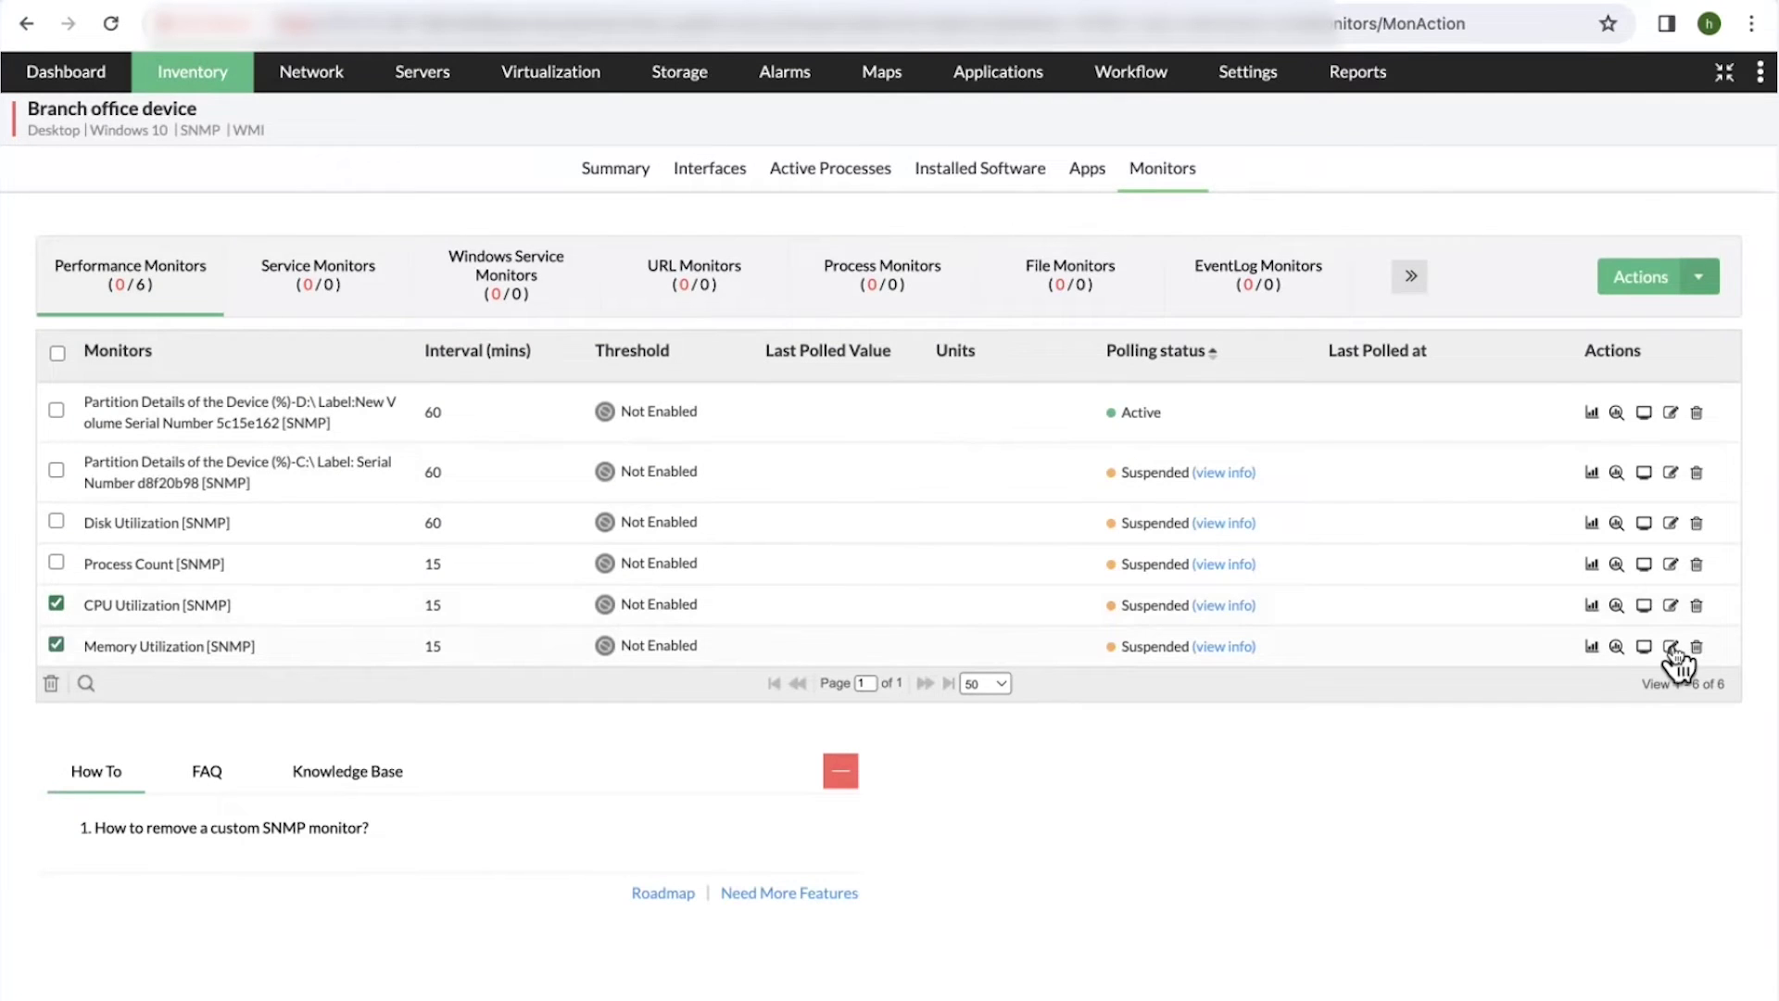
click(1750, 142)
Open the Windows 2012 device template from the configuration settings and review its properties and associated monitors.
click(1275, 72)
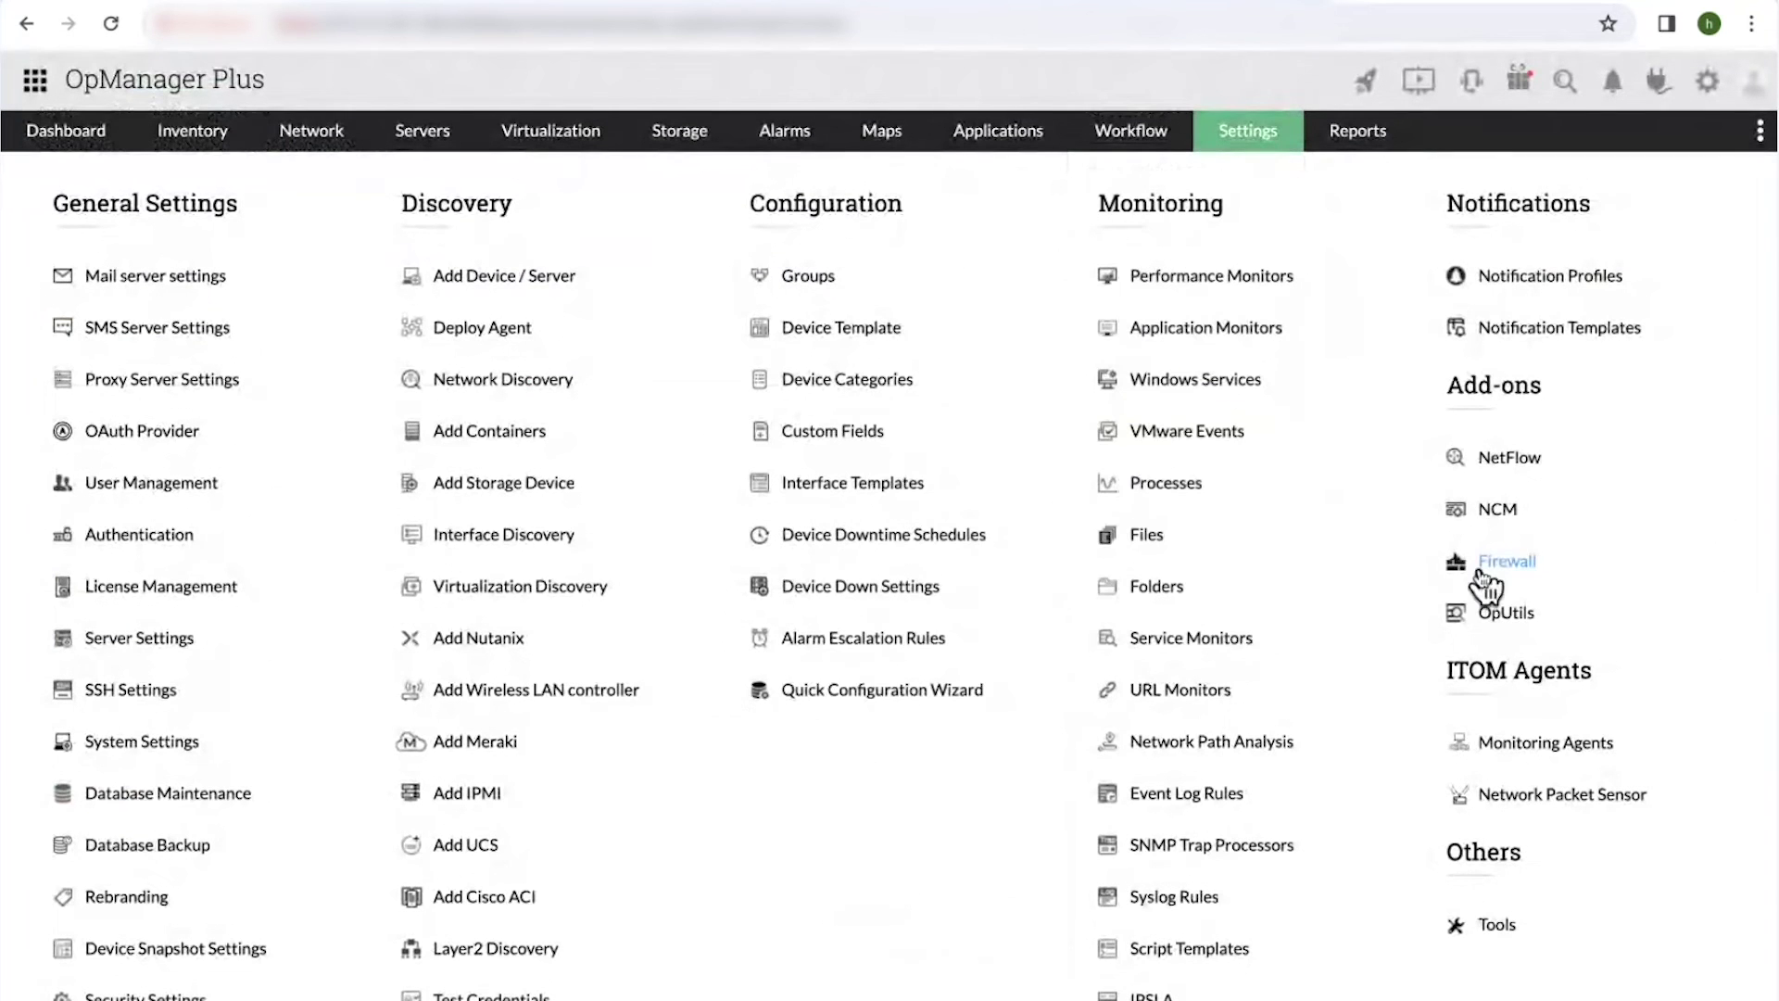
scroll(1338, 584, down, 1)
scroll(1028, 429, up, 1)
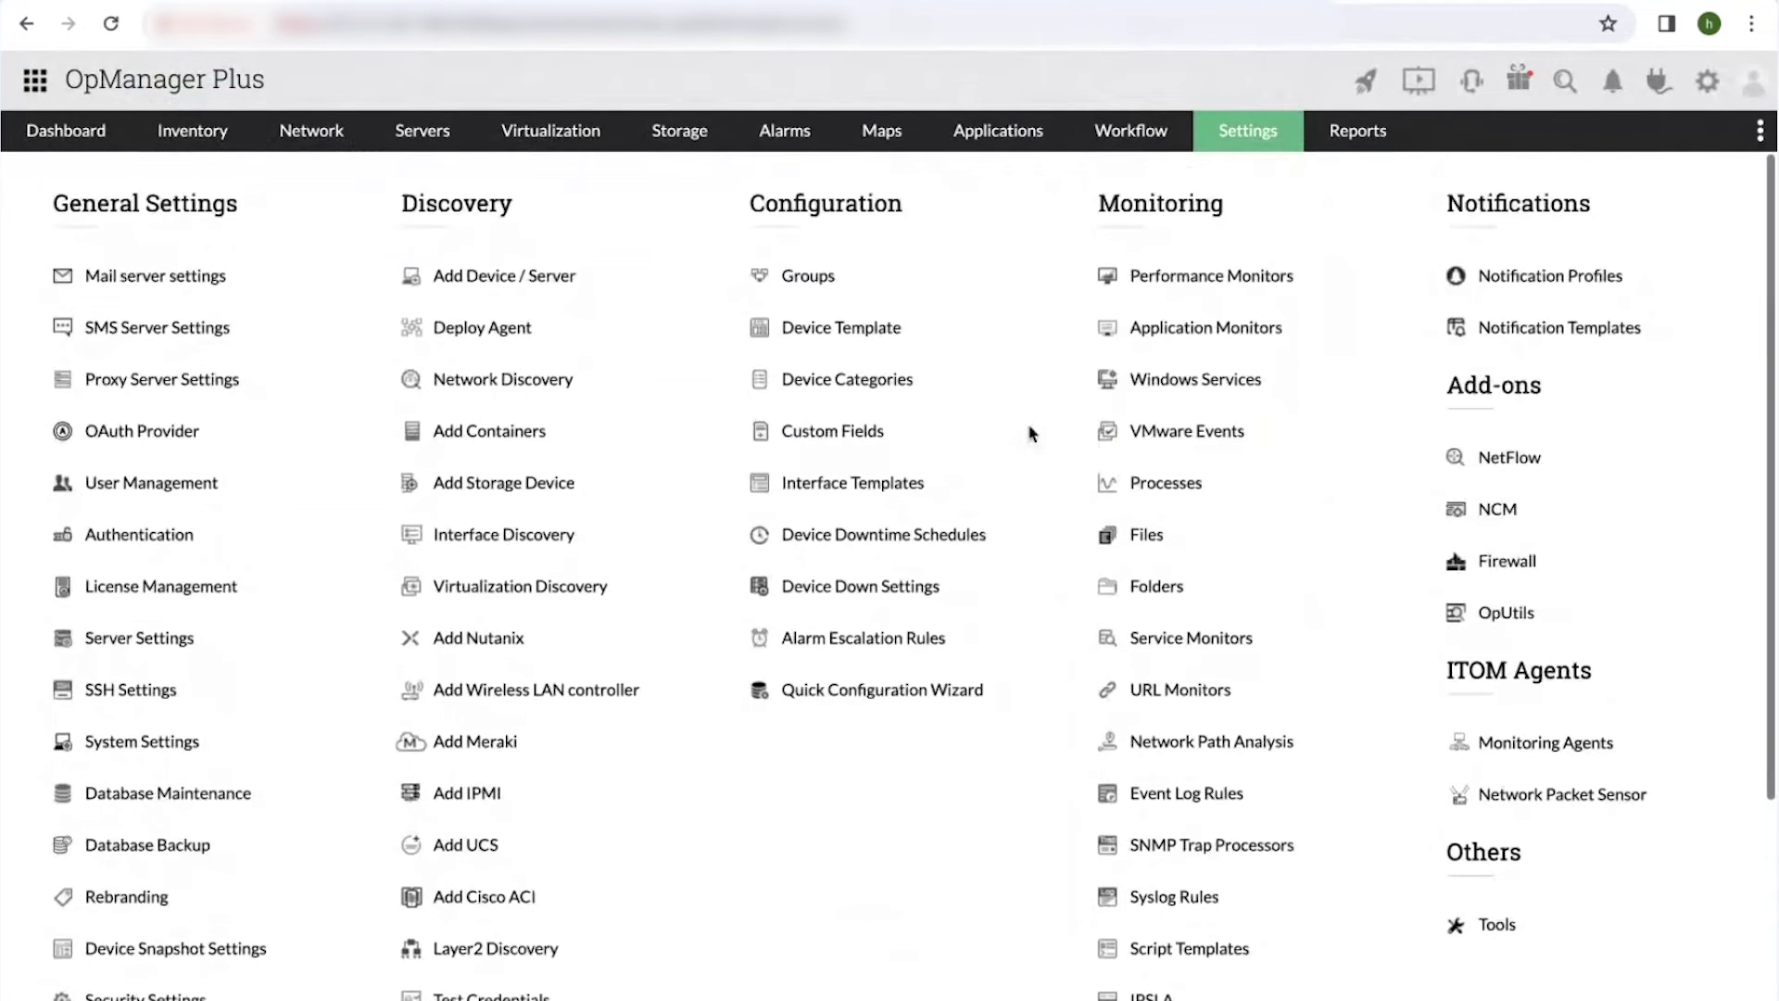
click(897, 330)
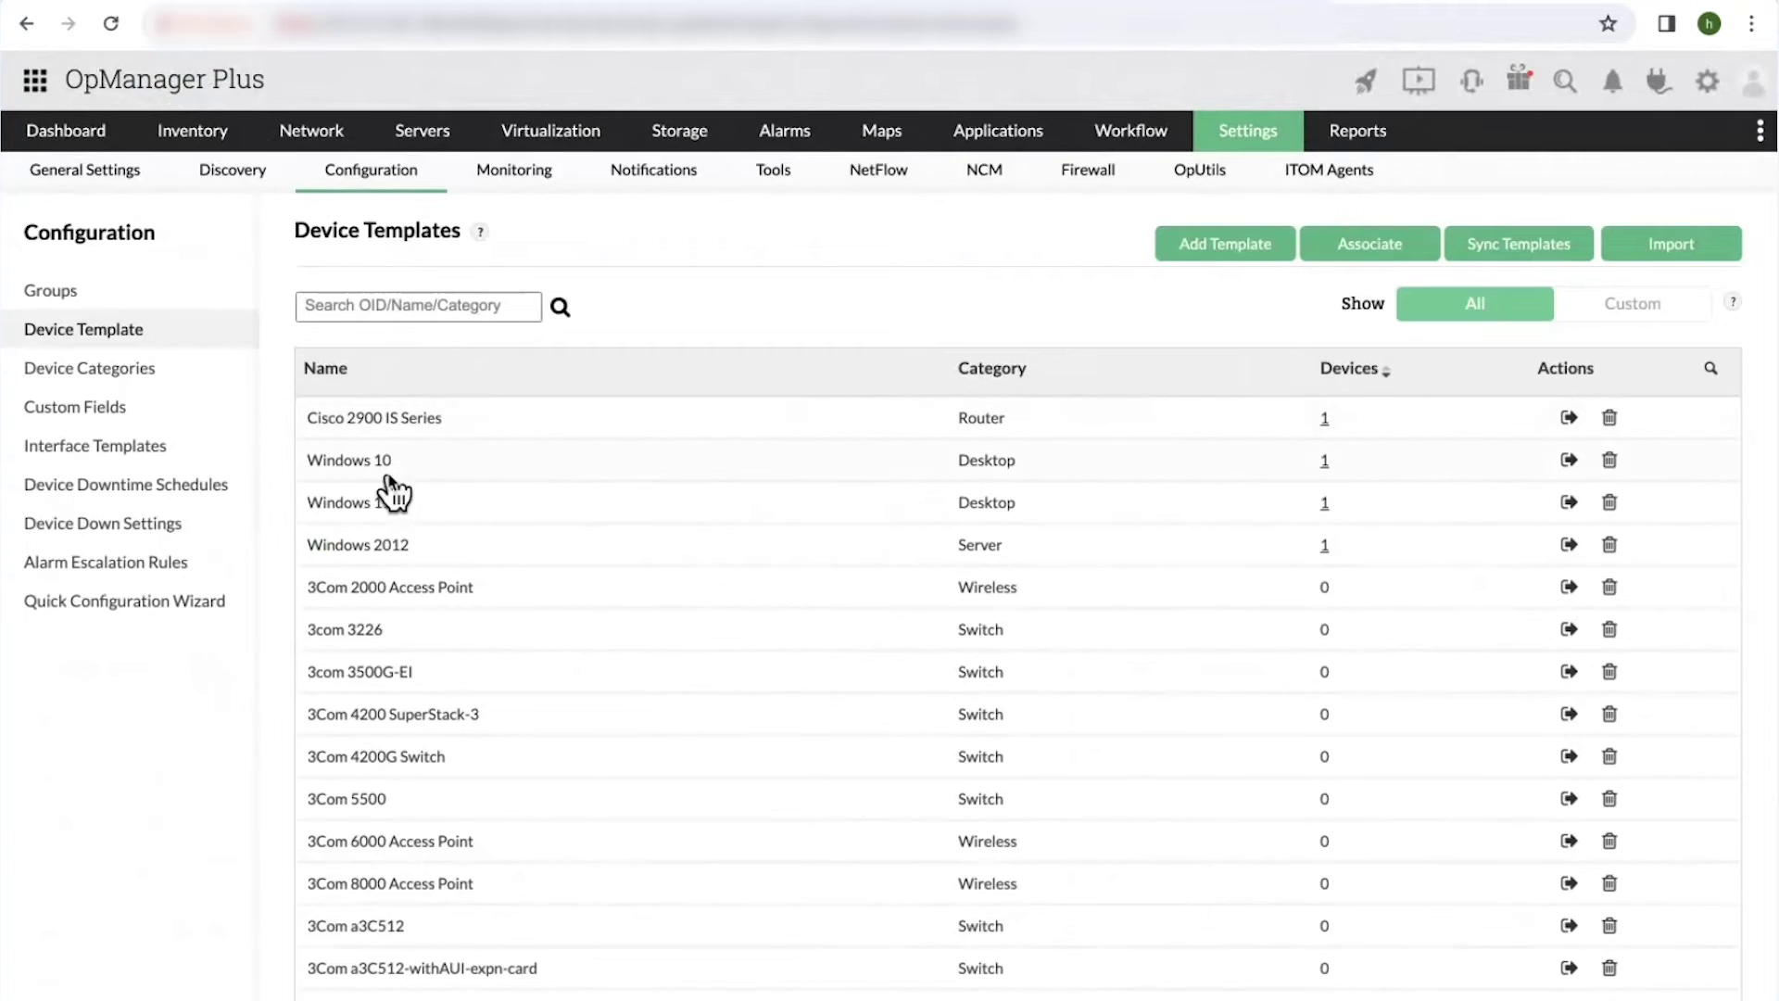
click(403, 552)
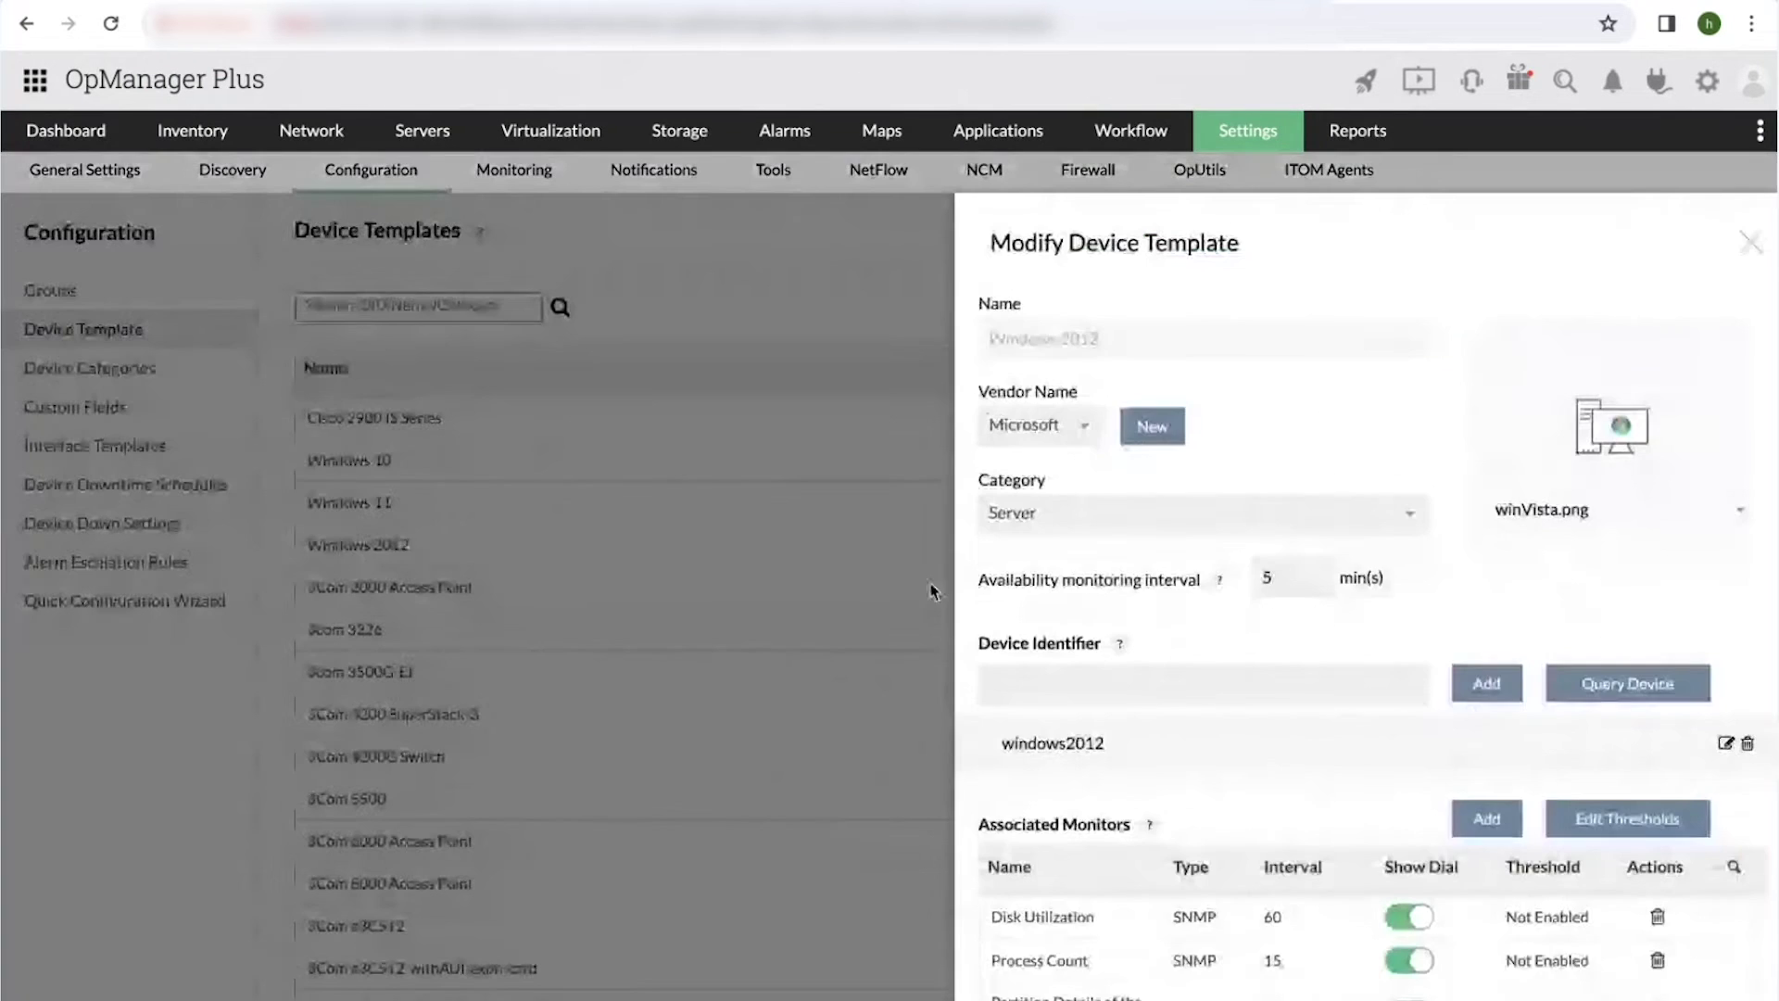
scroll(1218, 628, down, 5)
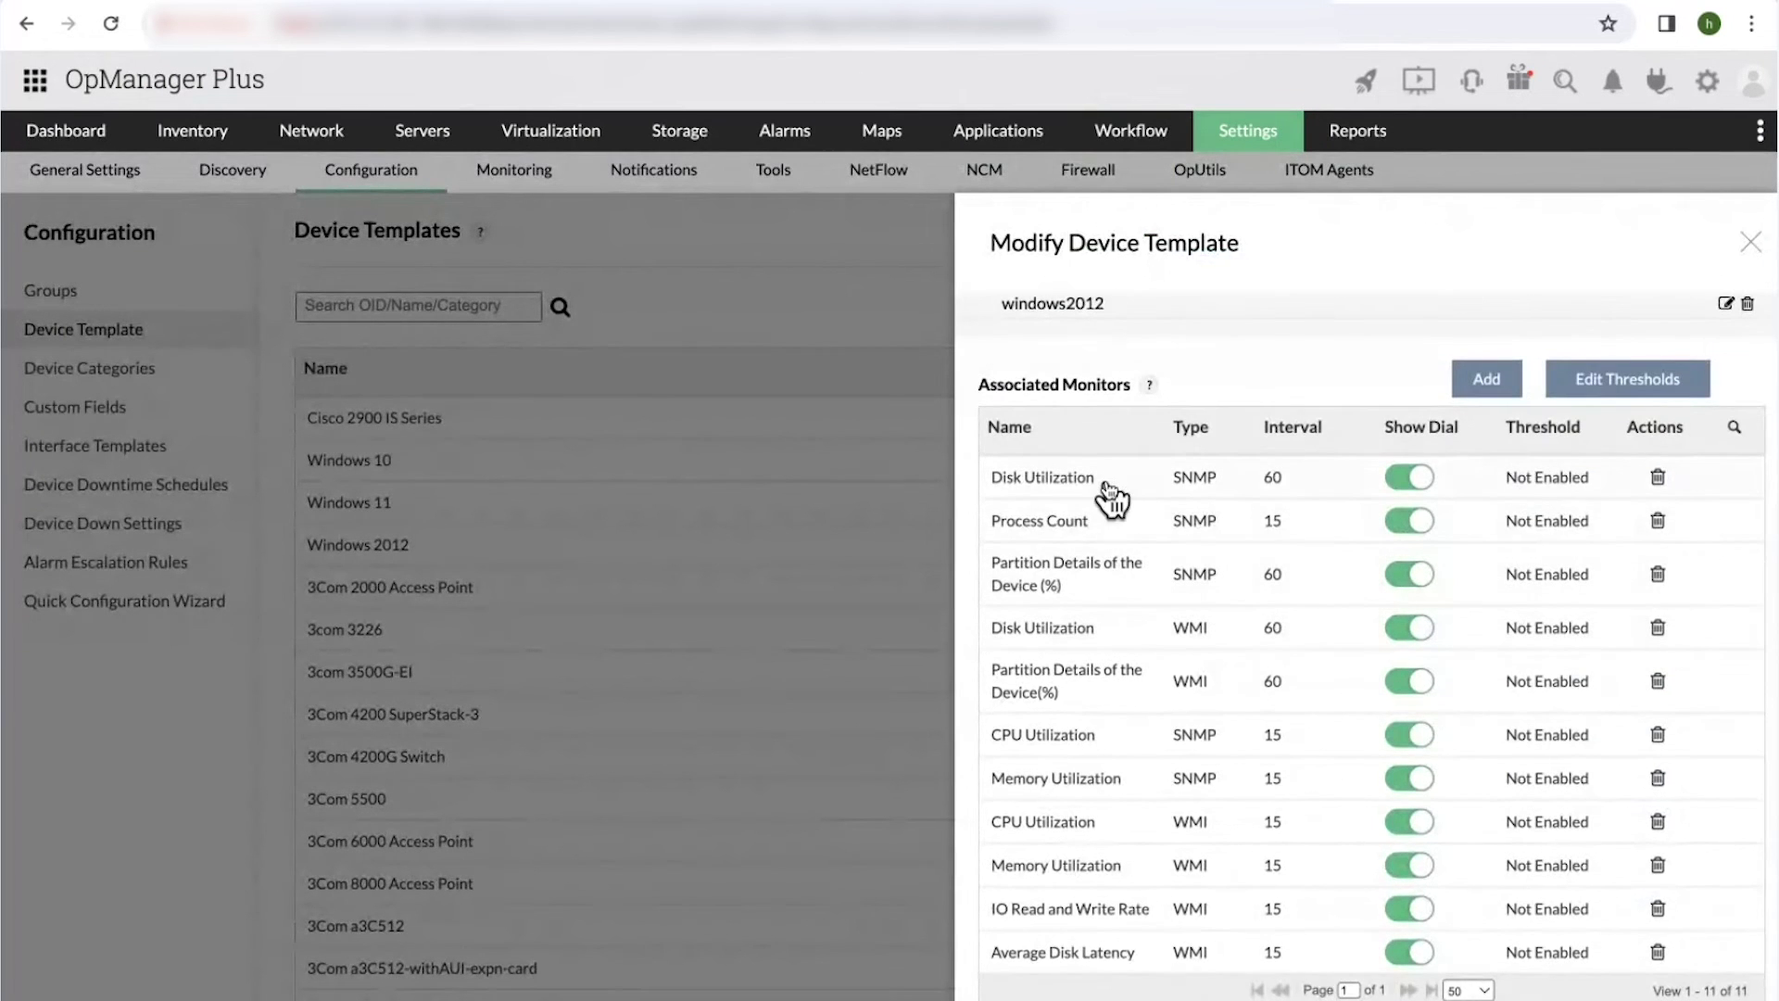
scroll(1108, 492, down, 4)
scroll(1258, 640, up, 9)
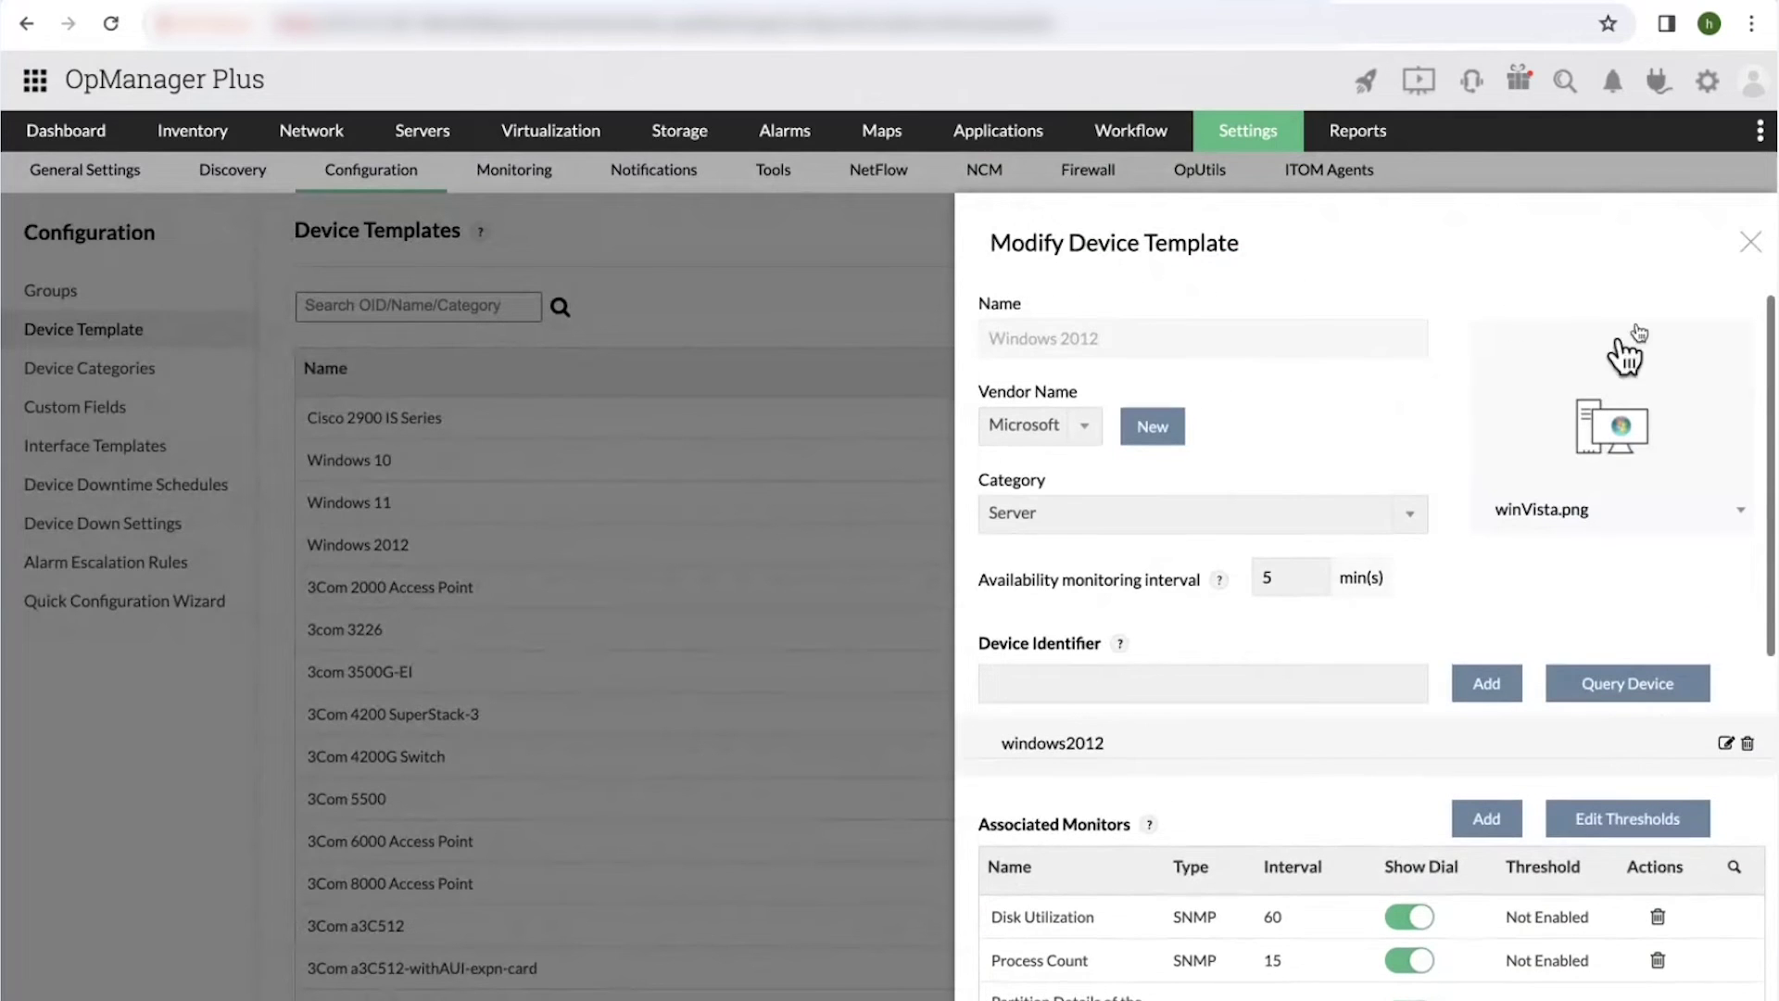
click(1754, 244)
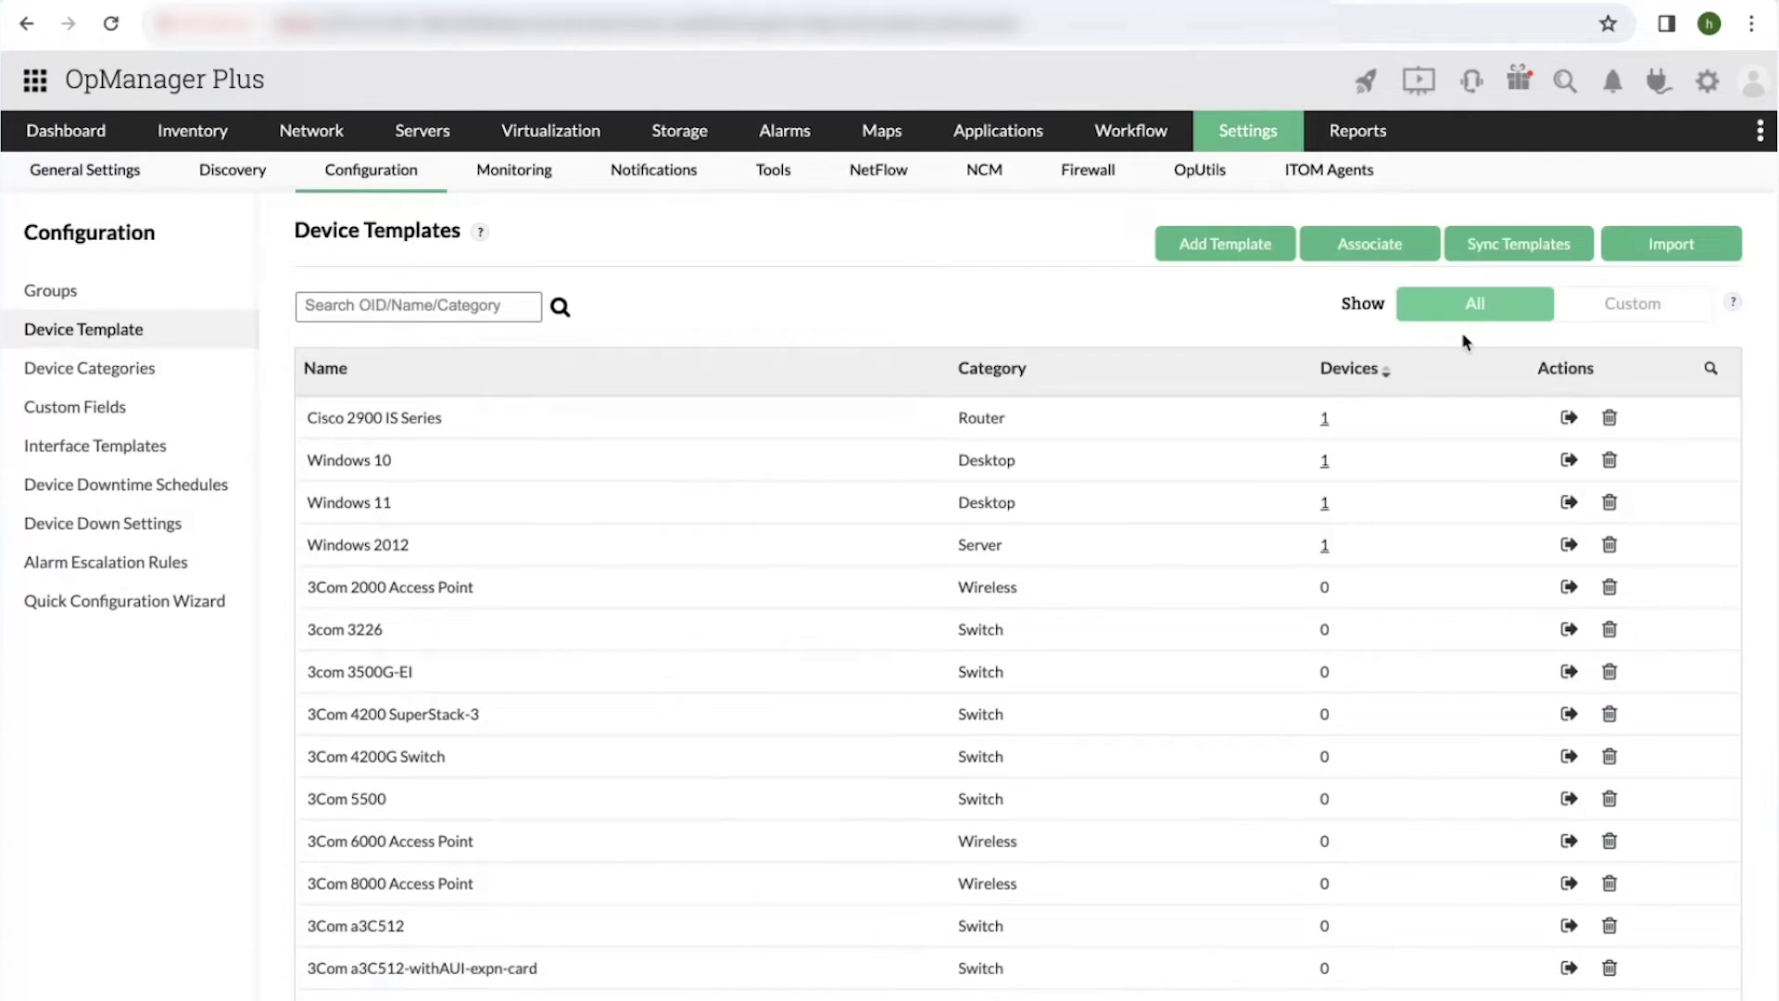
Switch to the training presentation and advance from the Adaptive thresholds slide to Forecasting performance trends.
key(ctrl+Up)
click(837, 42)
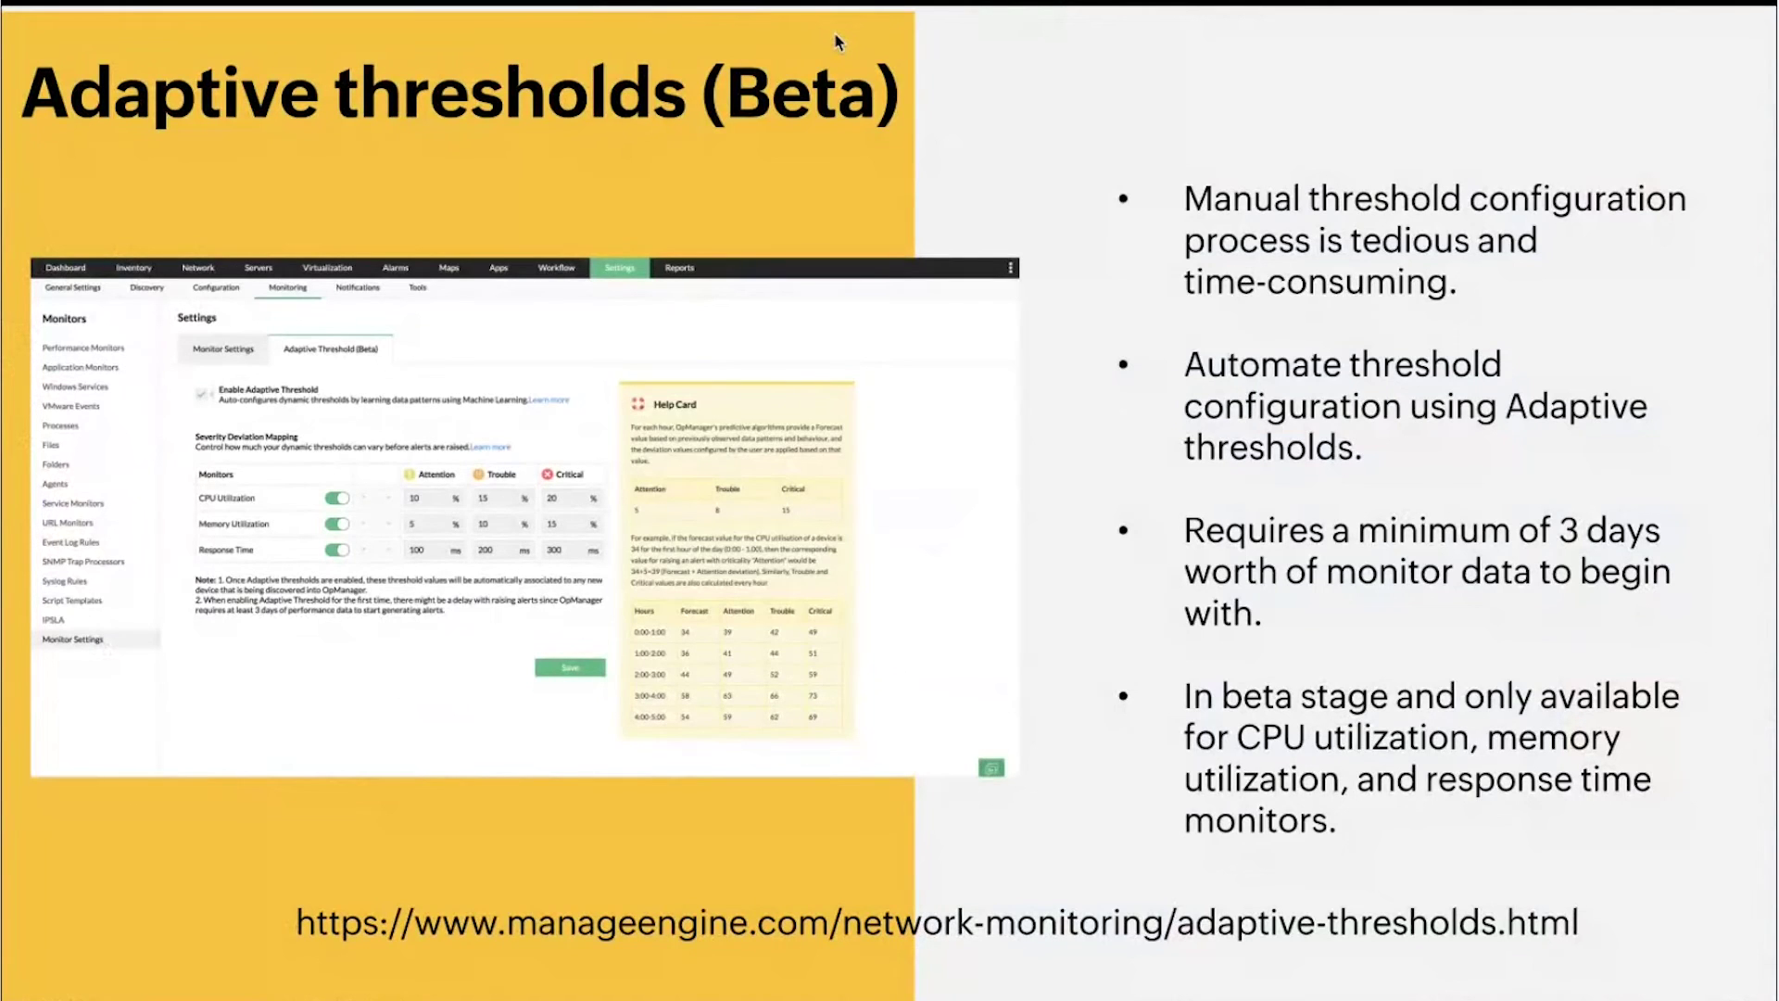
key(Right)
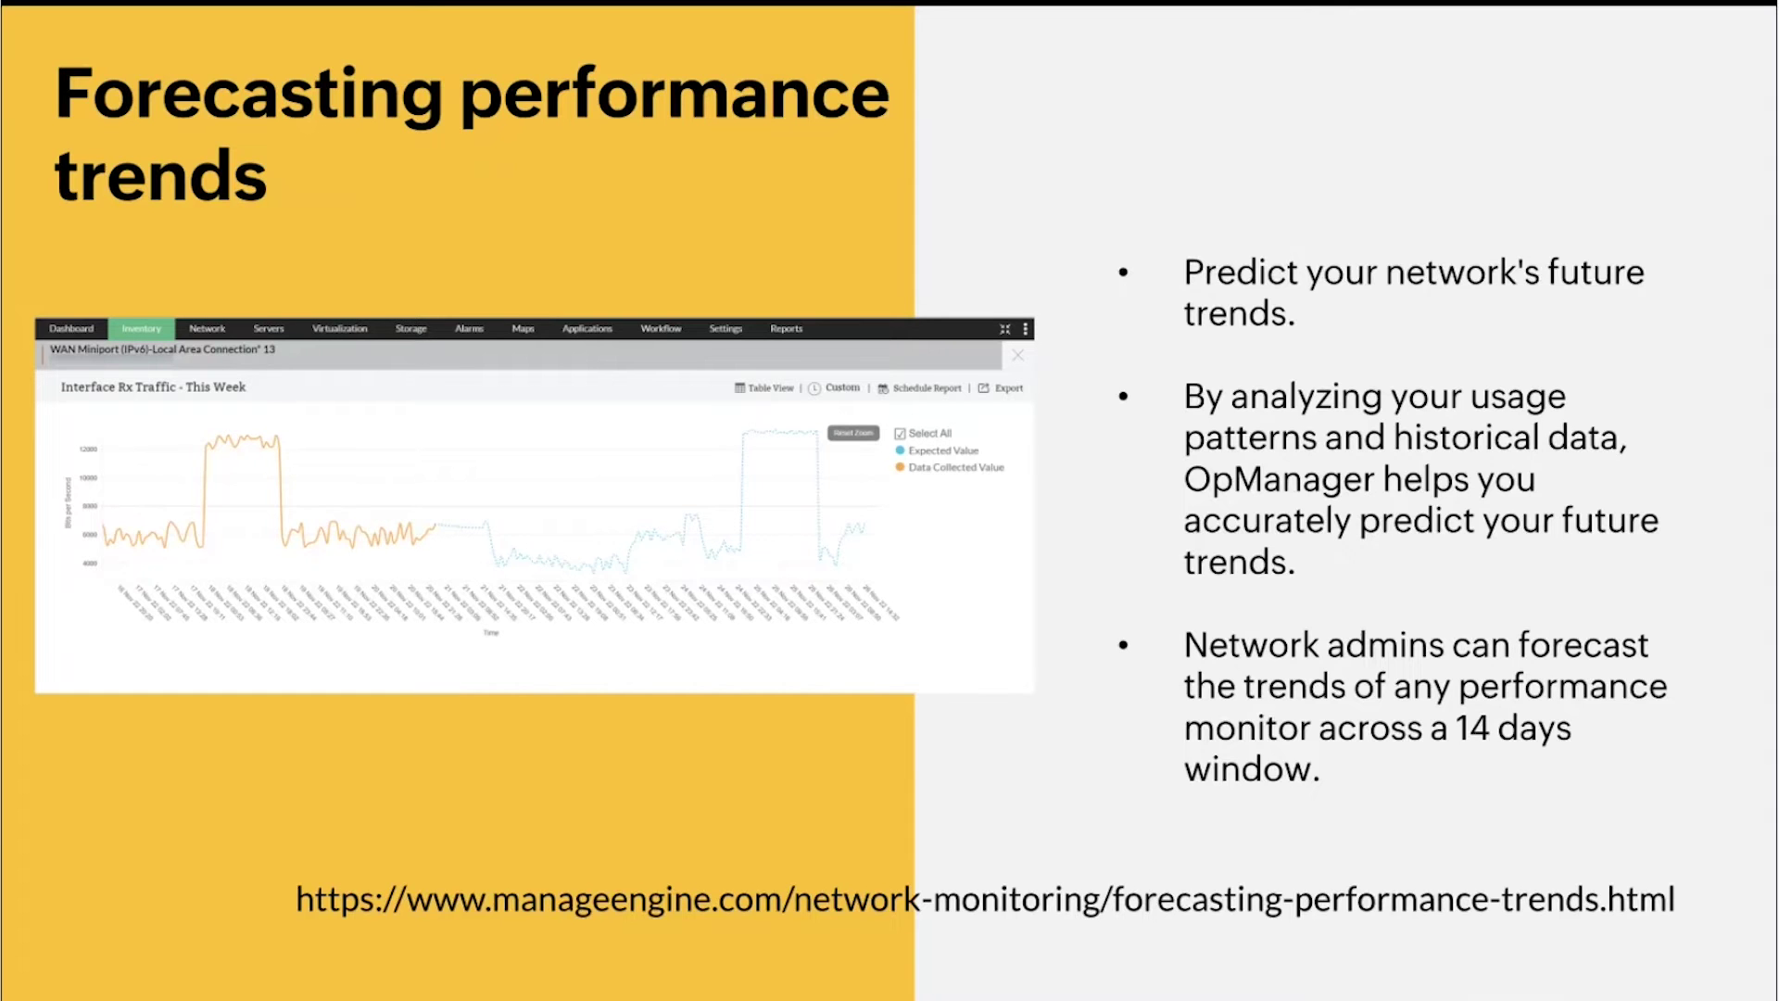
Return to the OpManager demo and look through the list of interfaces in the inventory.
key(ctrl+Up)
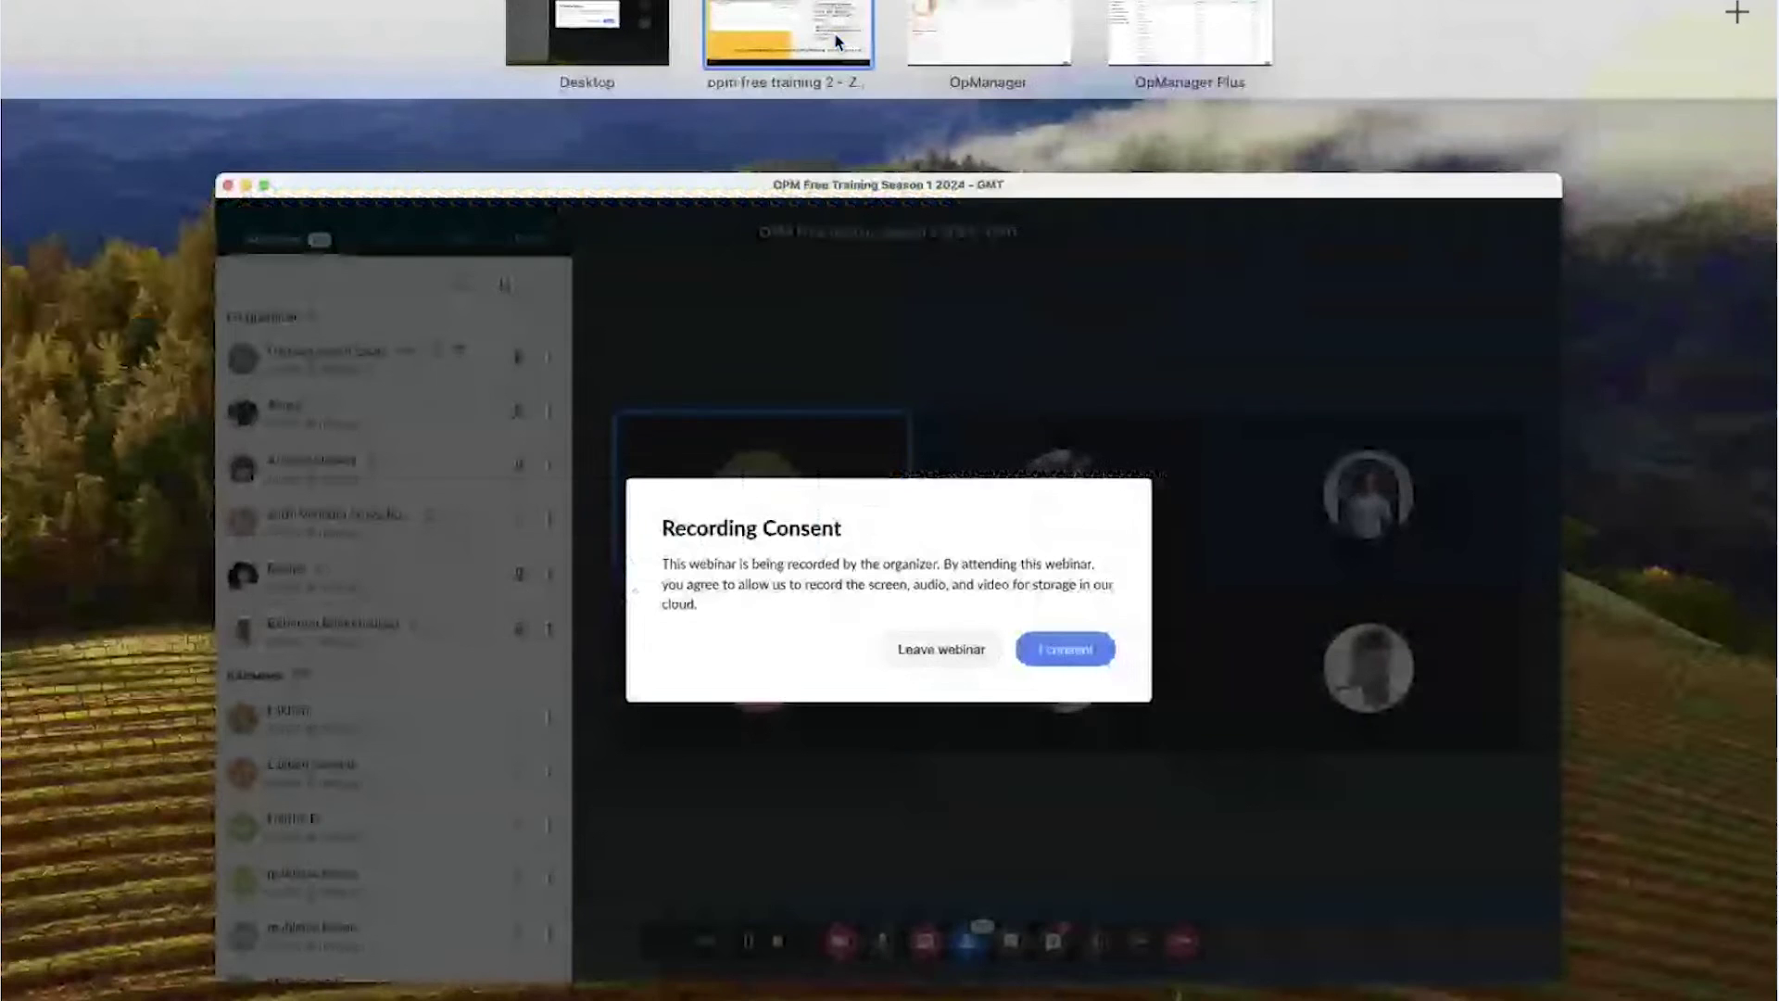
click(943, 53)
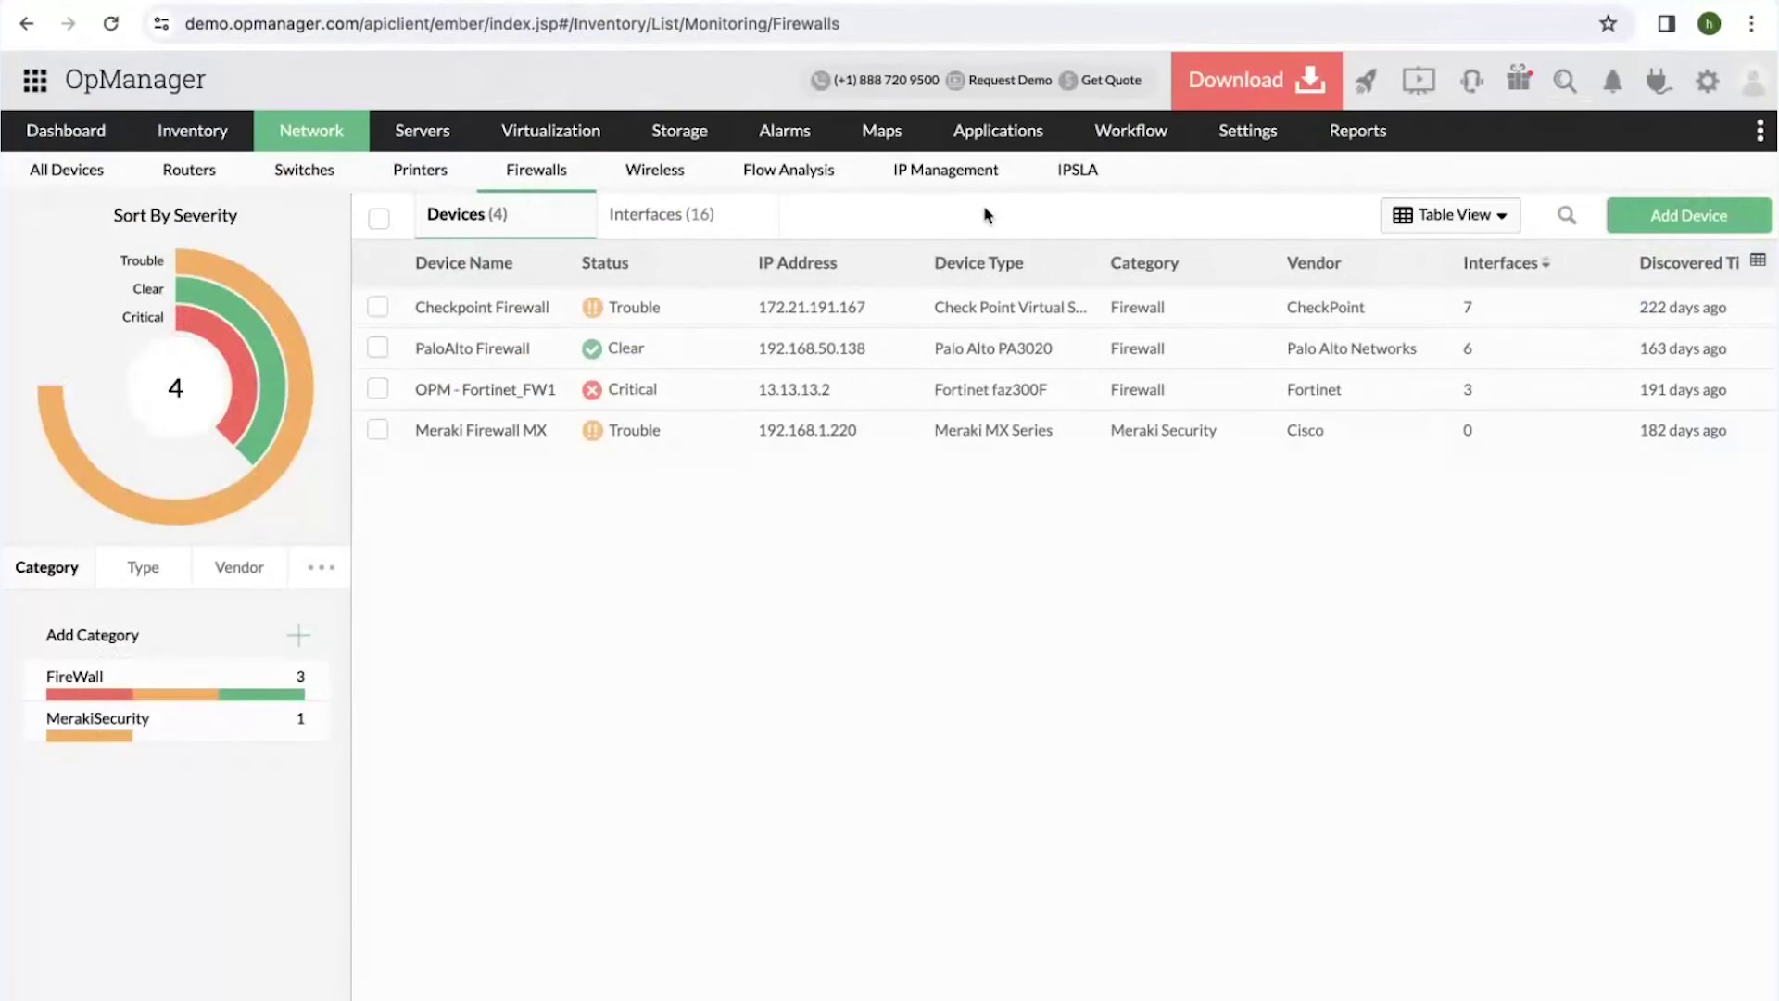
click(168, 130)
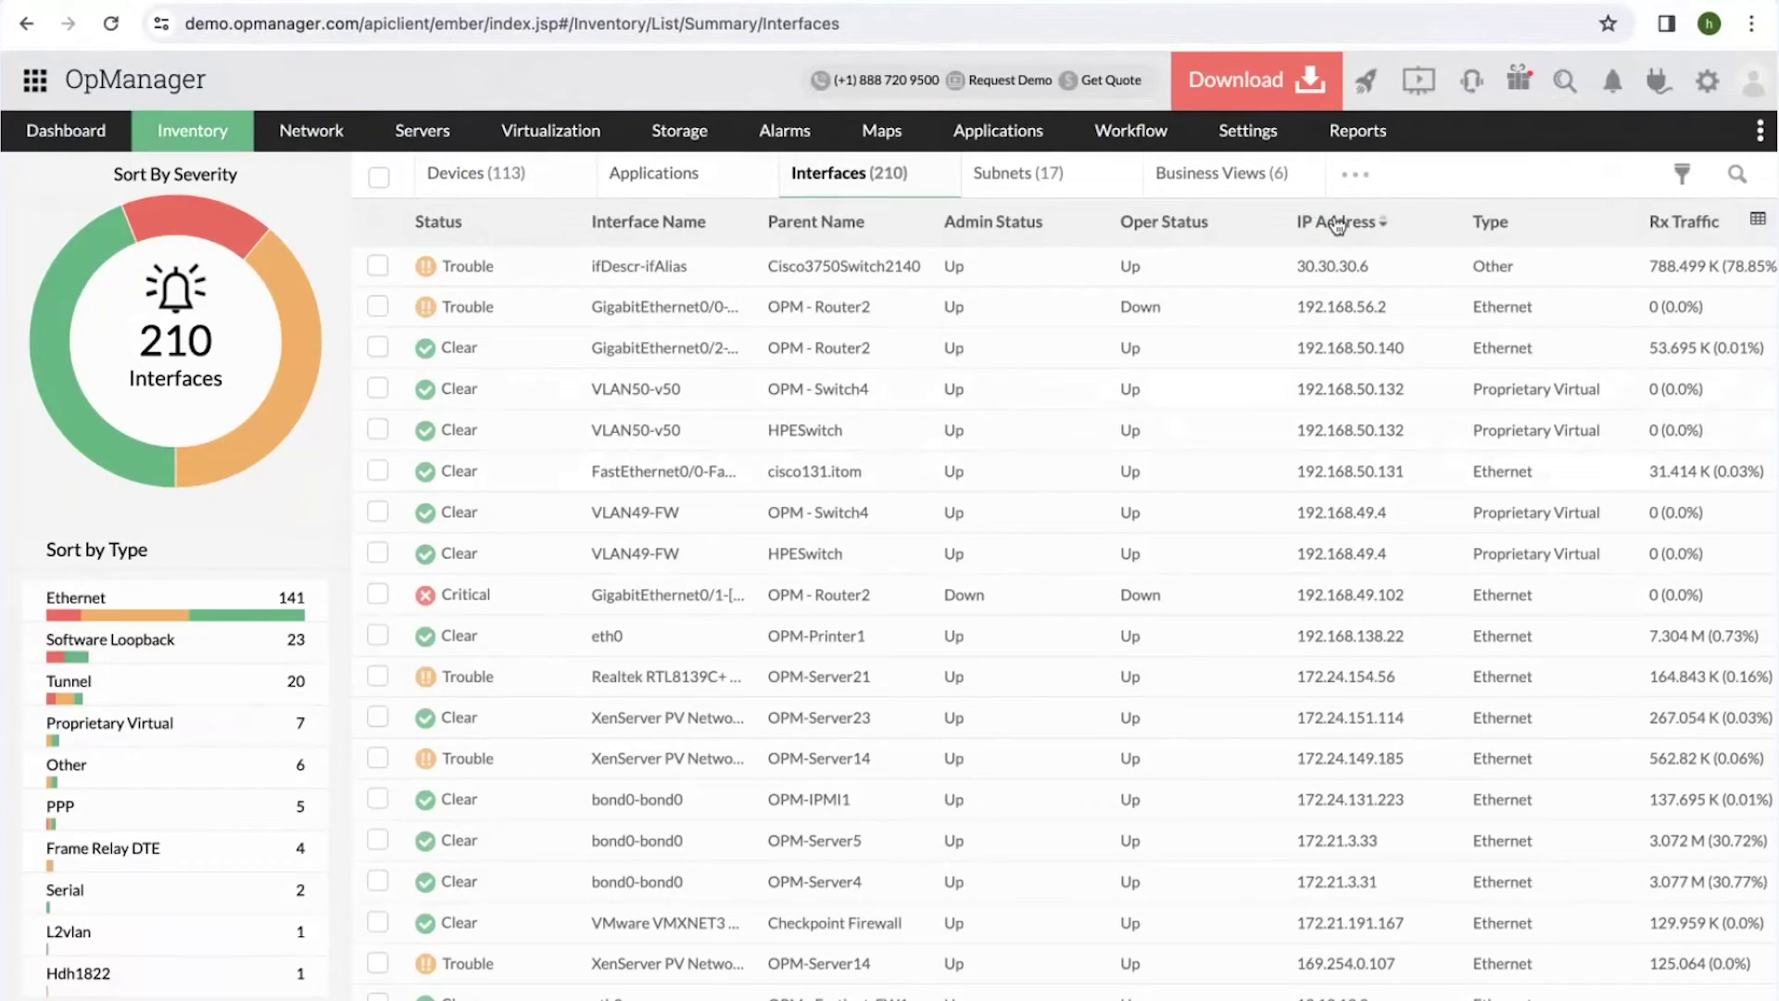
click(1689, 179)
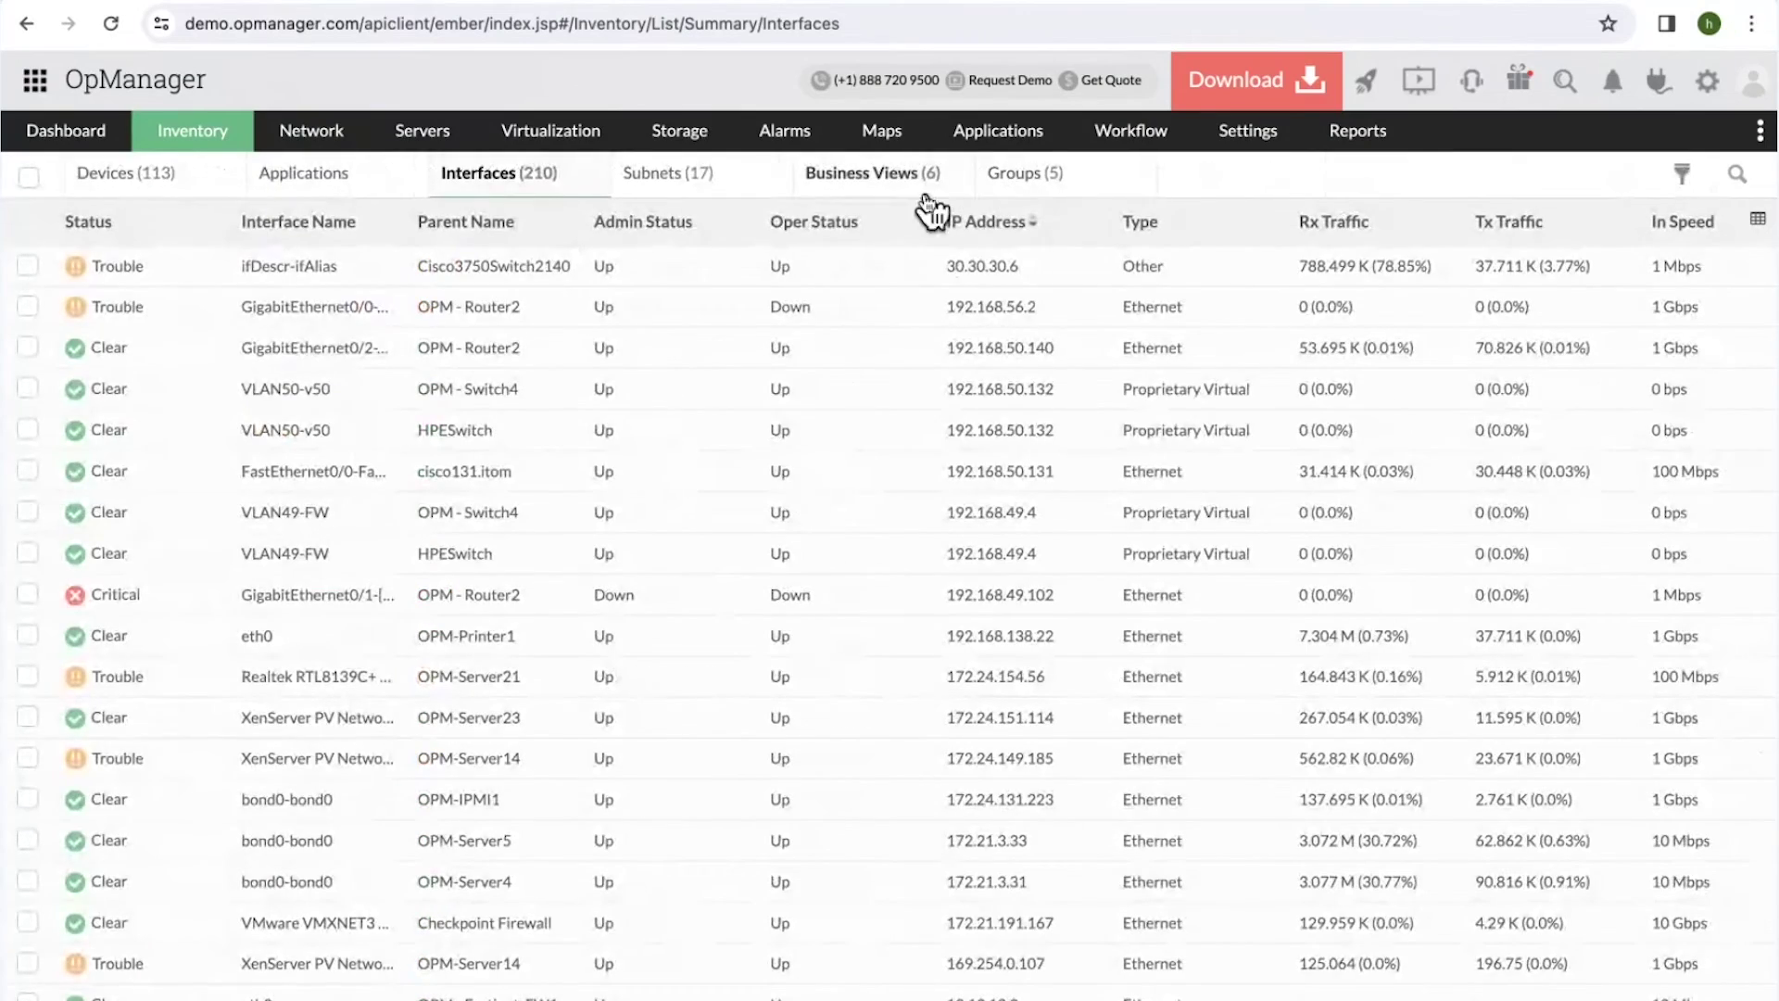
scroll(163, 463, down, 7)
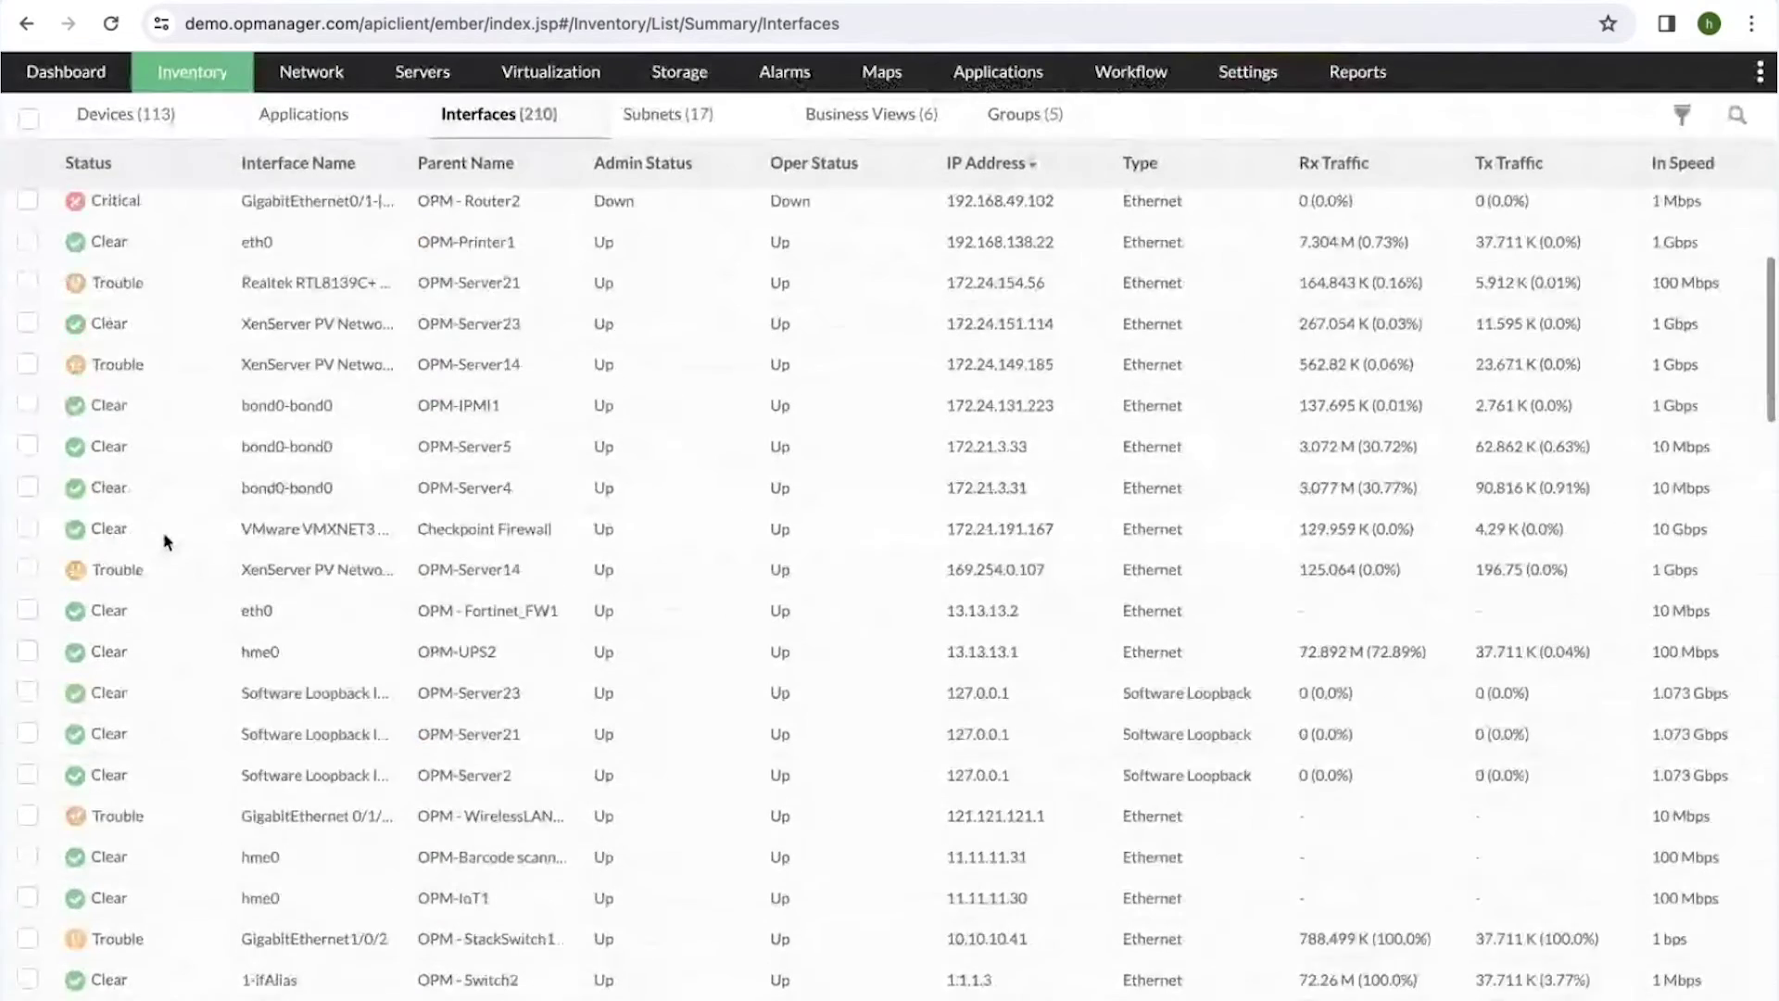
scroll(167, 543, down, 7)
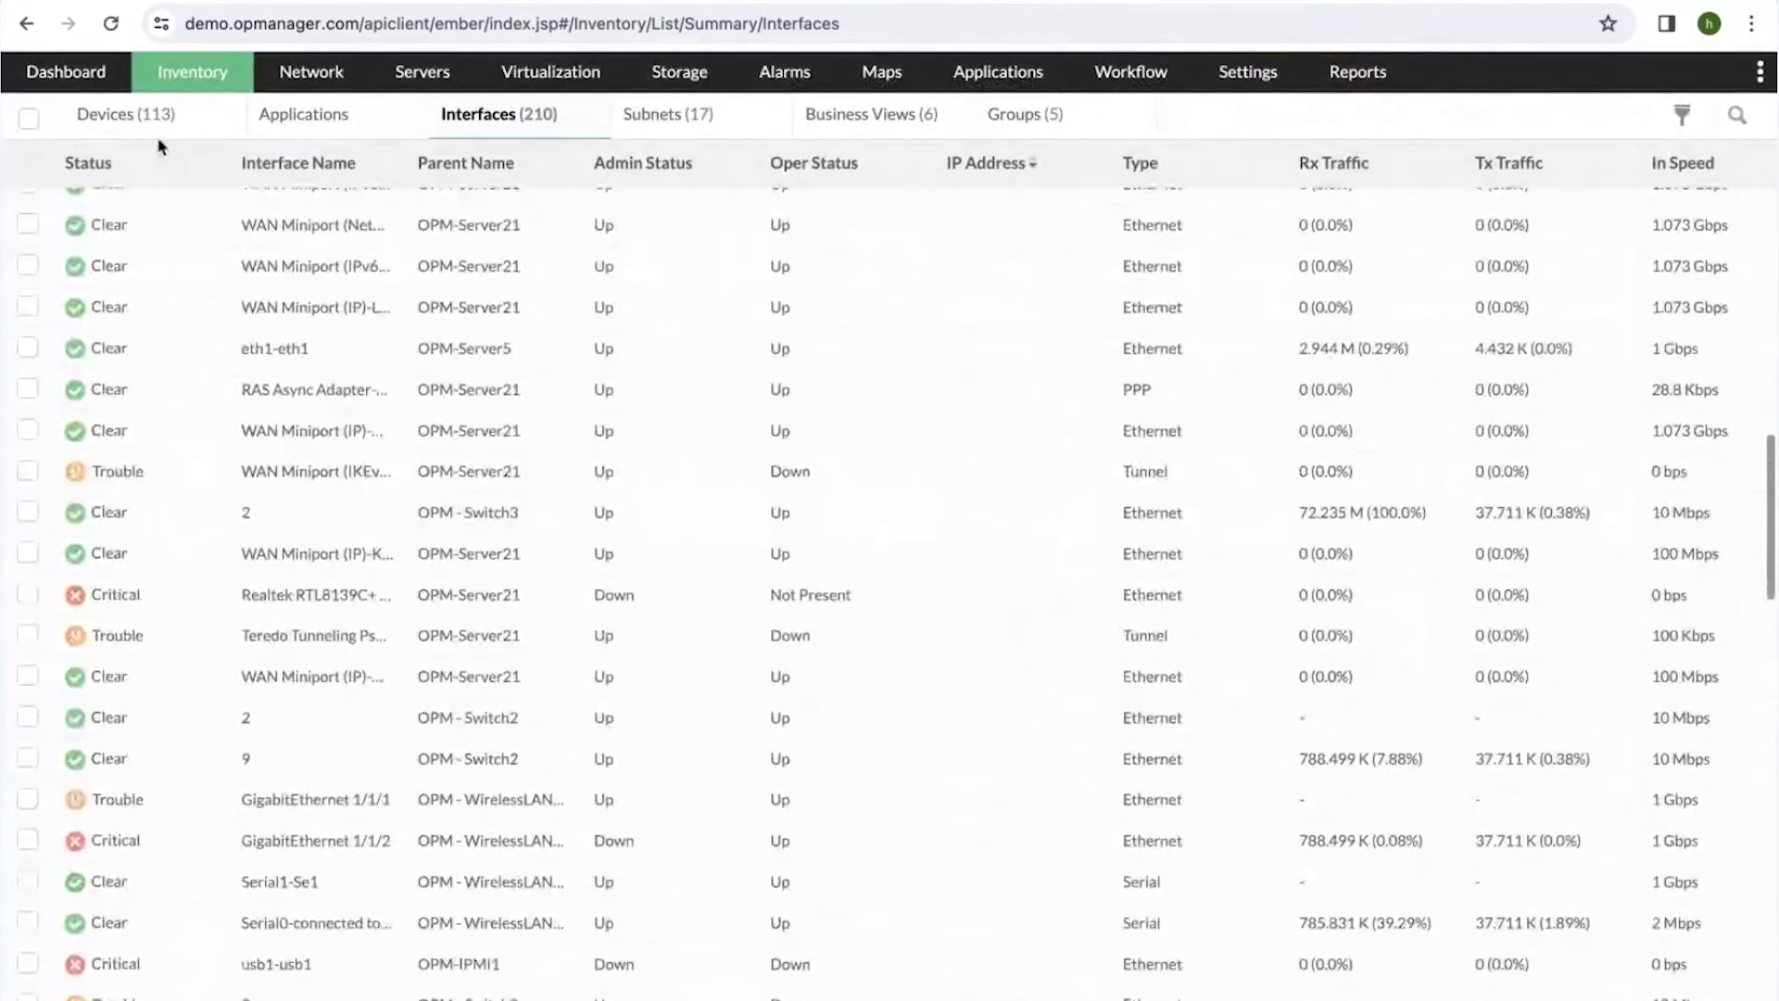
Find OPM-Server12 in the device inventory and open the forecast of its Memory Usage monitor.
click(157, 143)
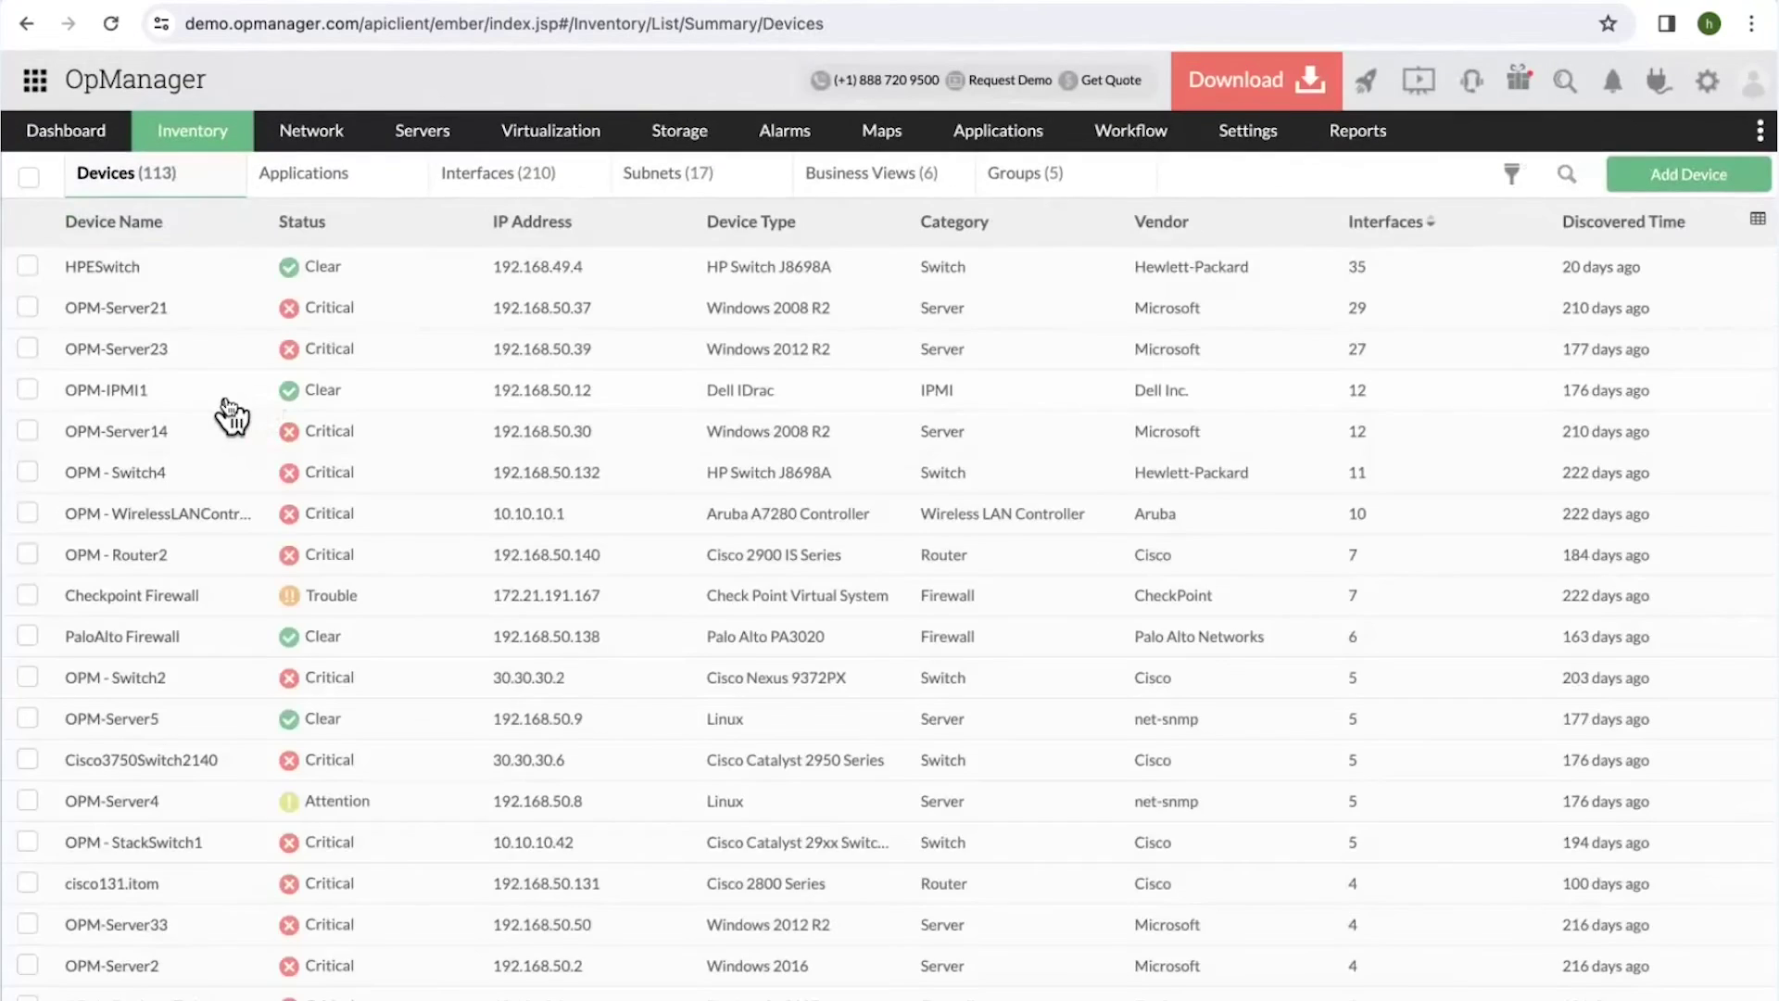
scroll(227, 417, down, 5)
scroll(219, 508, down, 4)
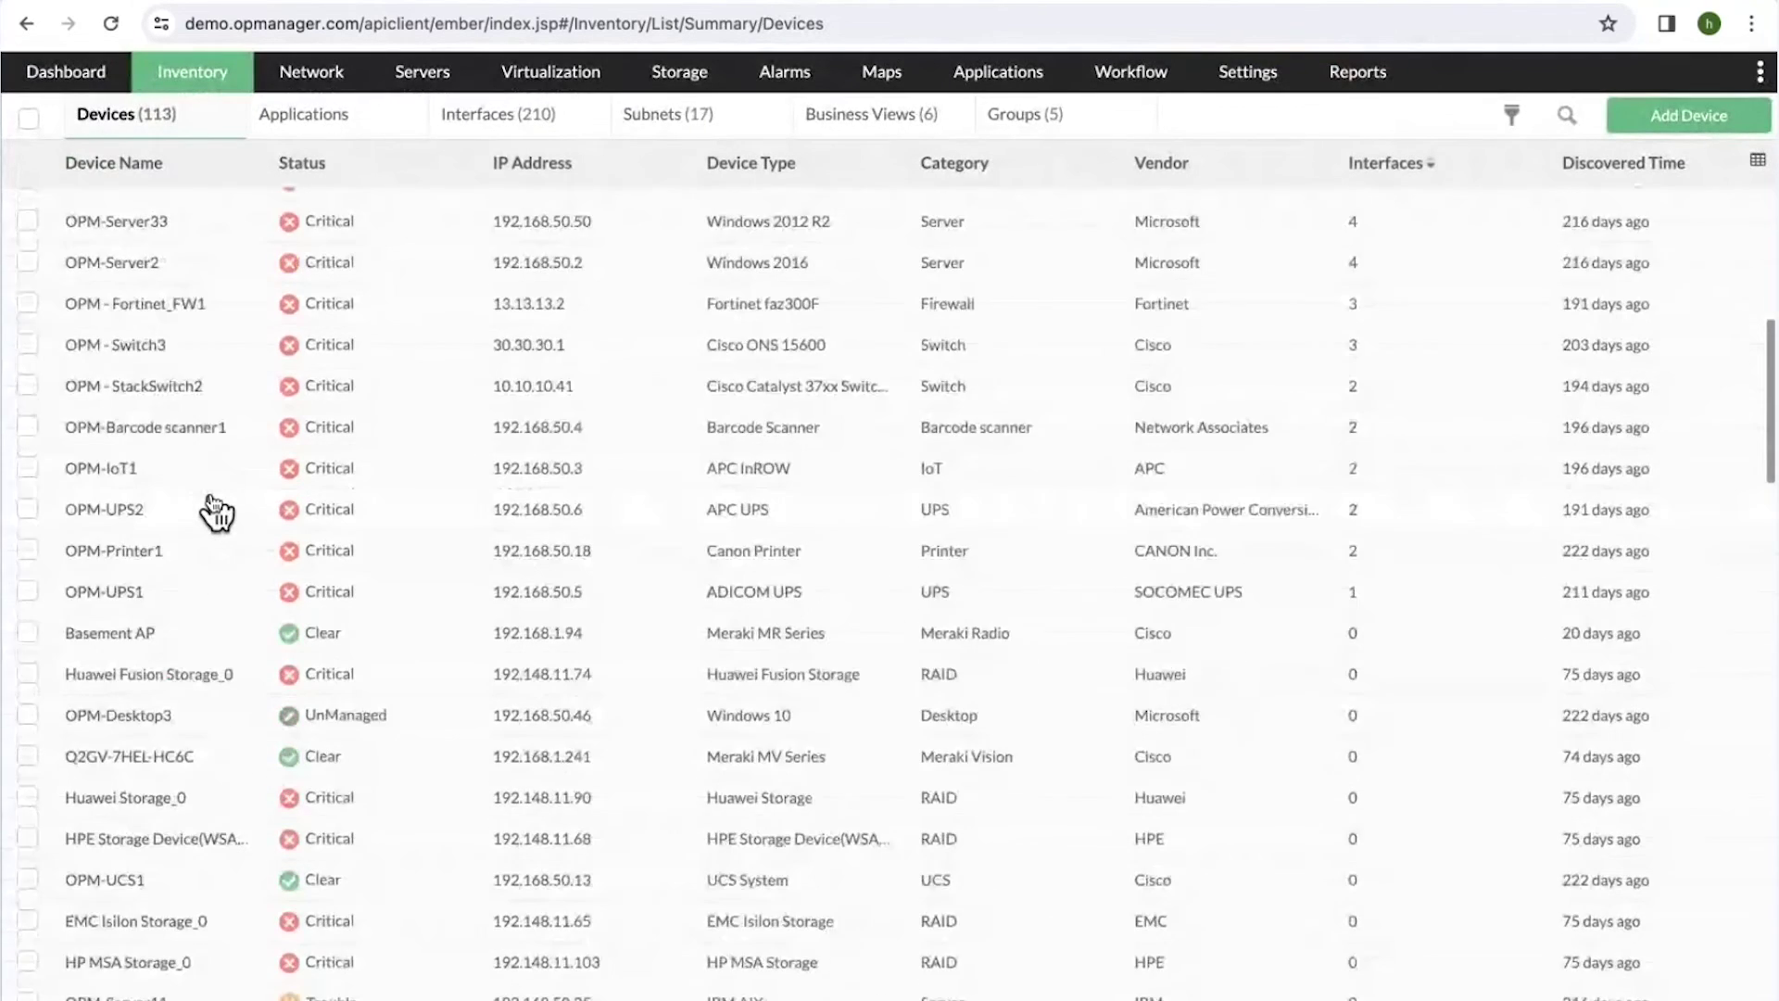
scroll(216, 509, down, 5)
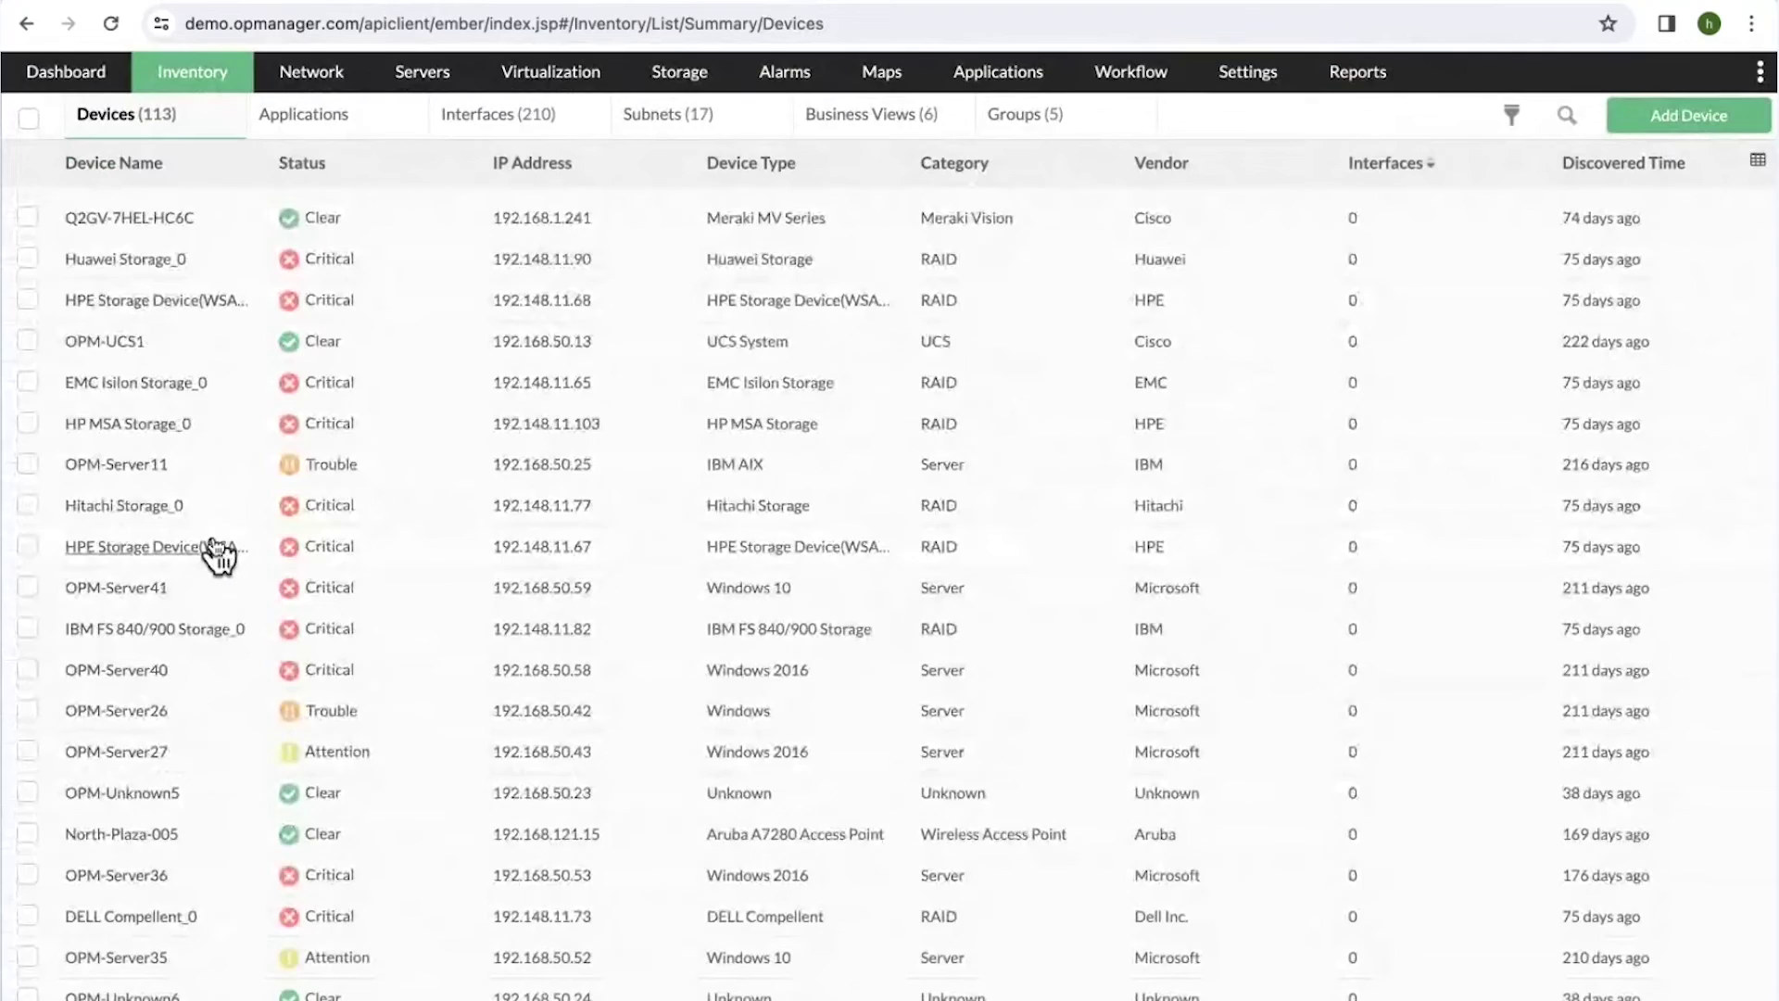
scroll(222, 556, down, 1)
scroll(218, 554, down, 7)
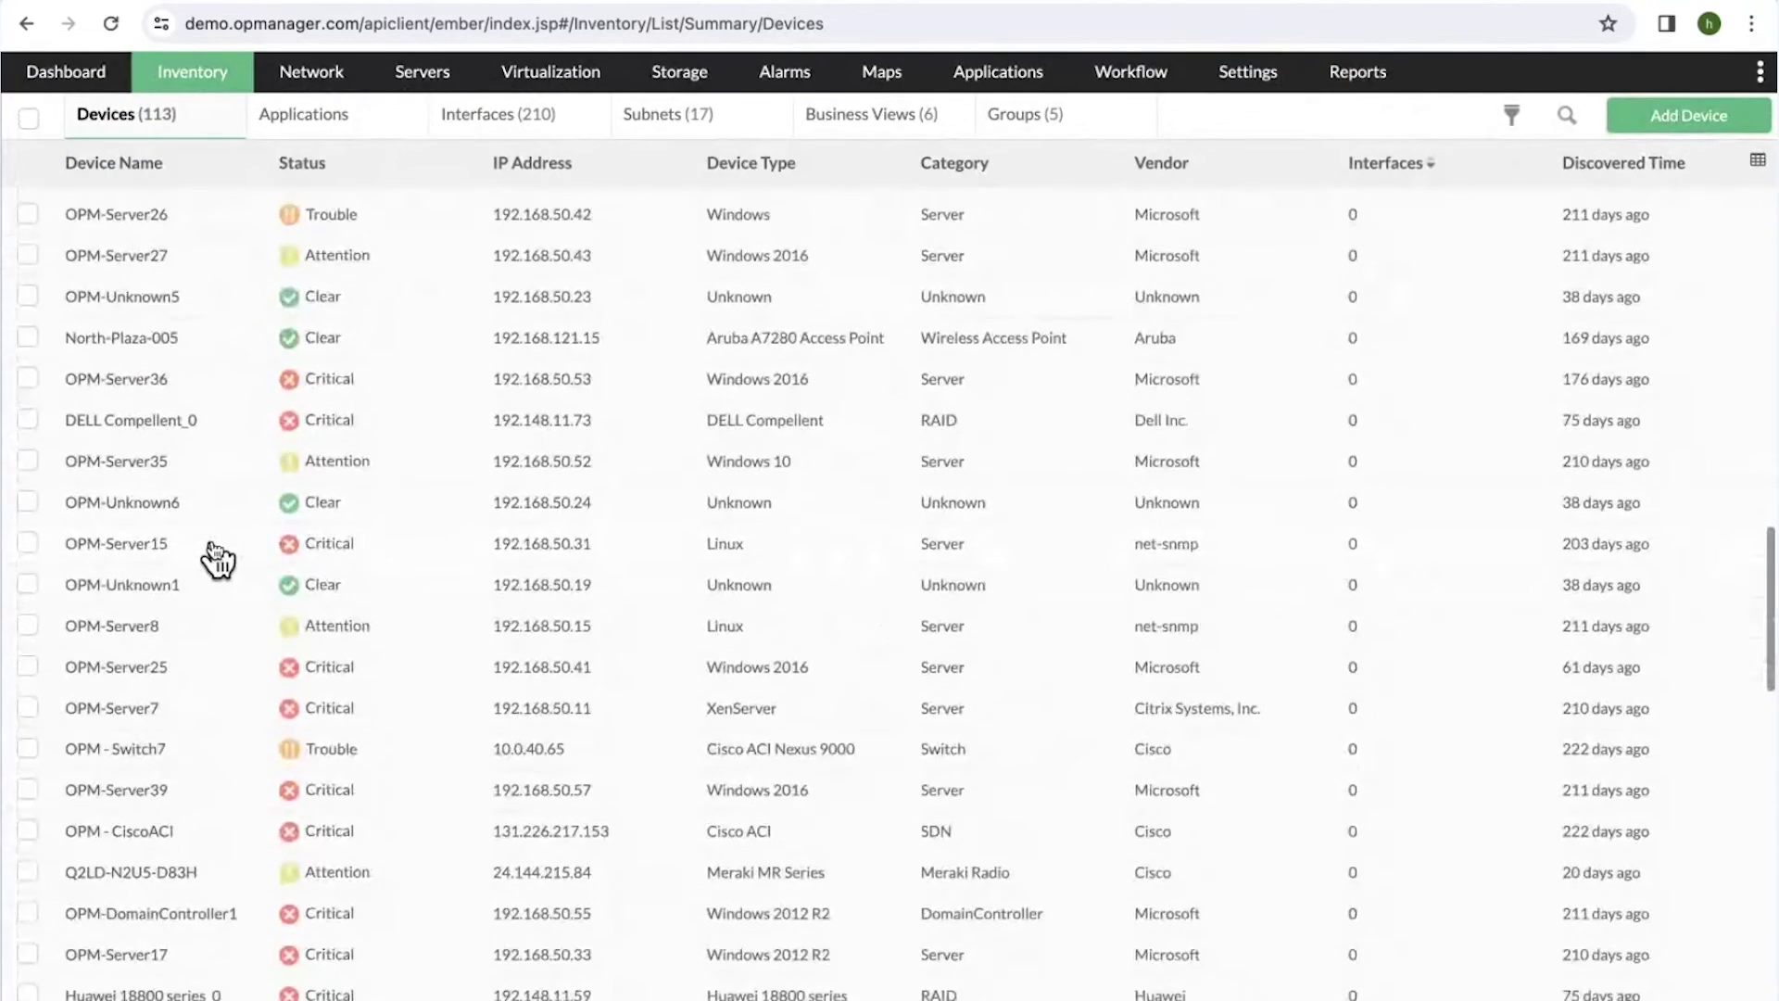
scroll(215, 557, down, 6)
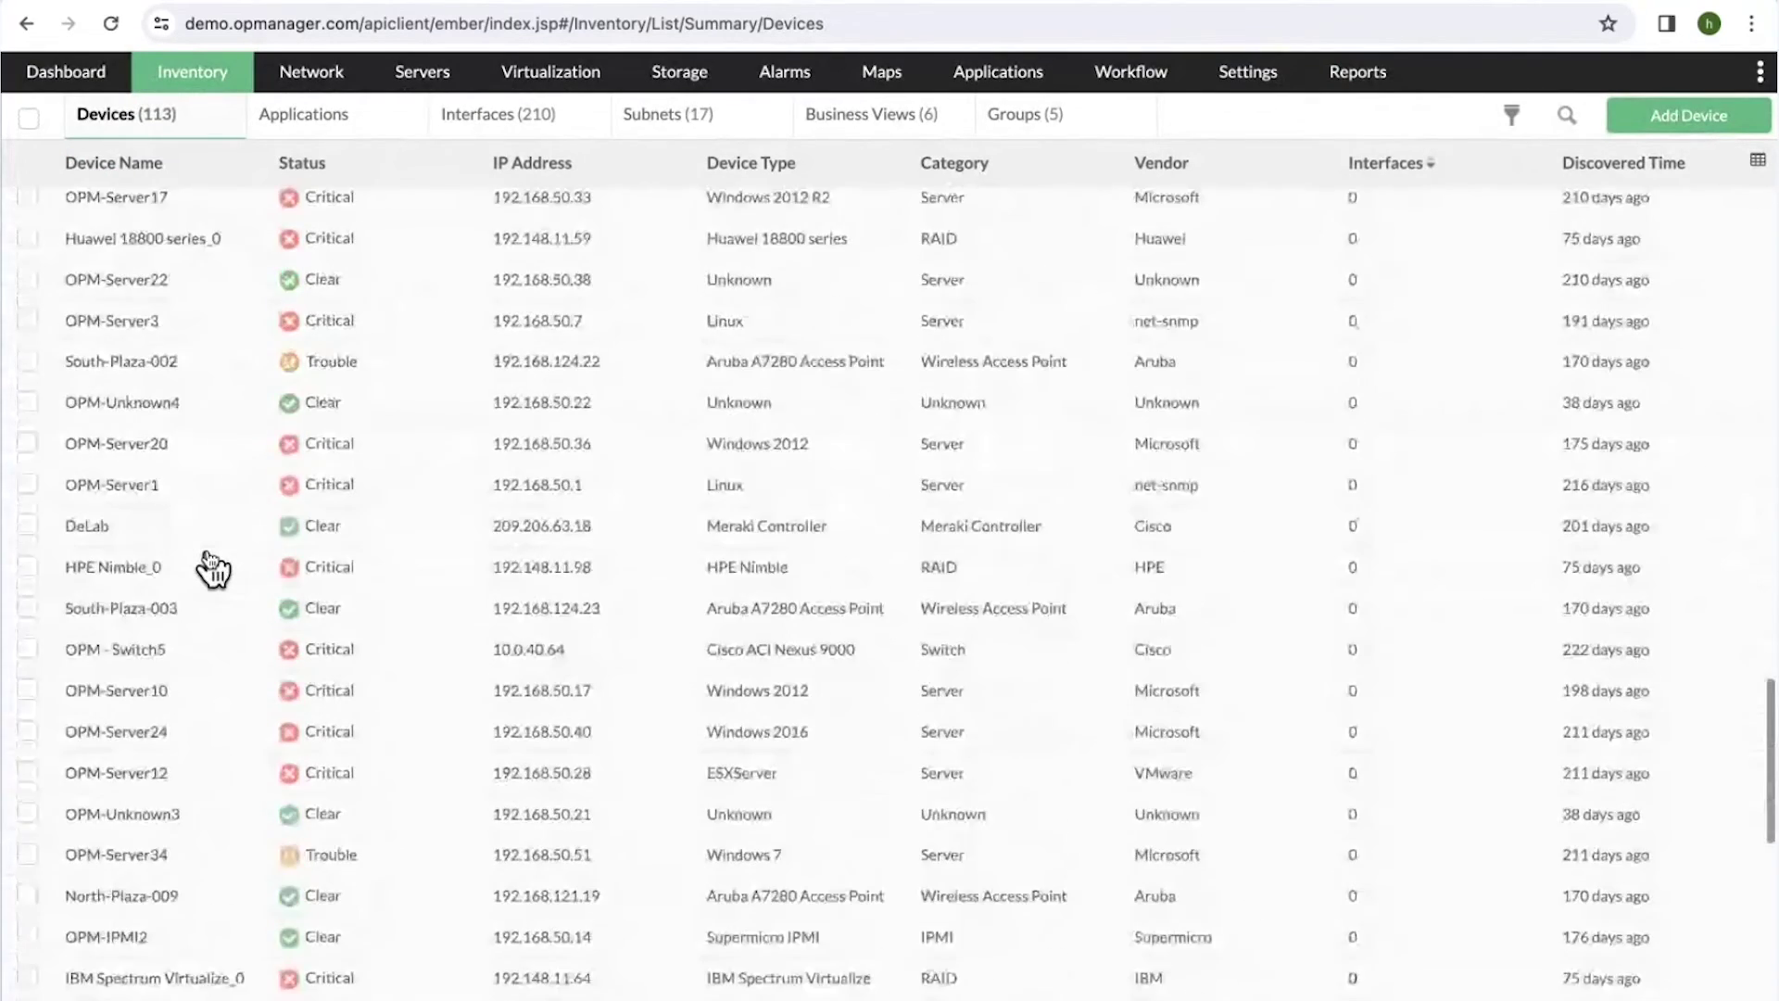
scroll(213, 567, down, 2)
click(158, 582)
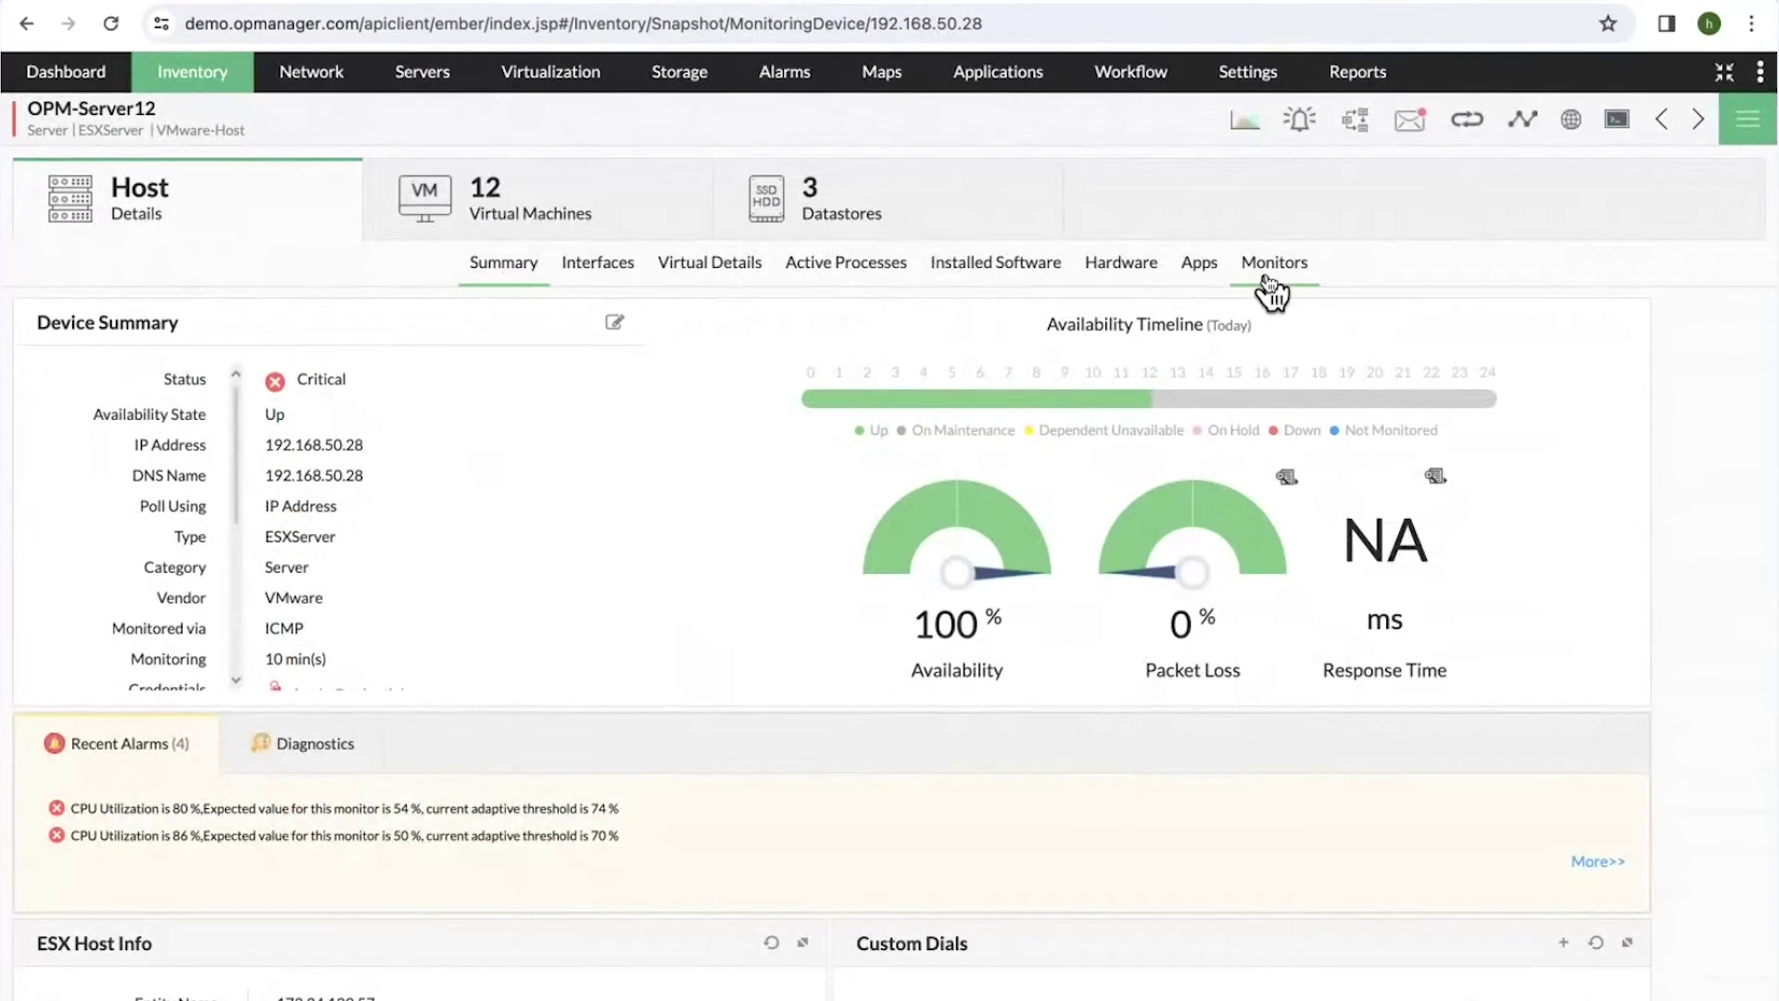
click(1266, 270)
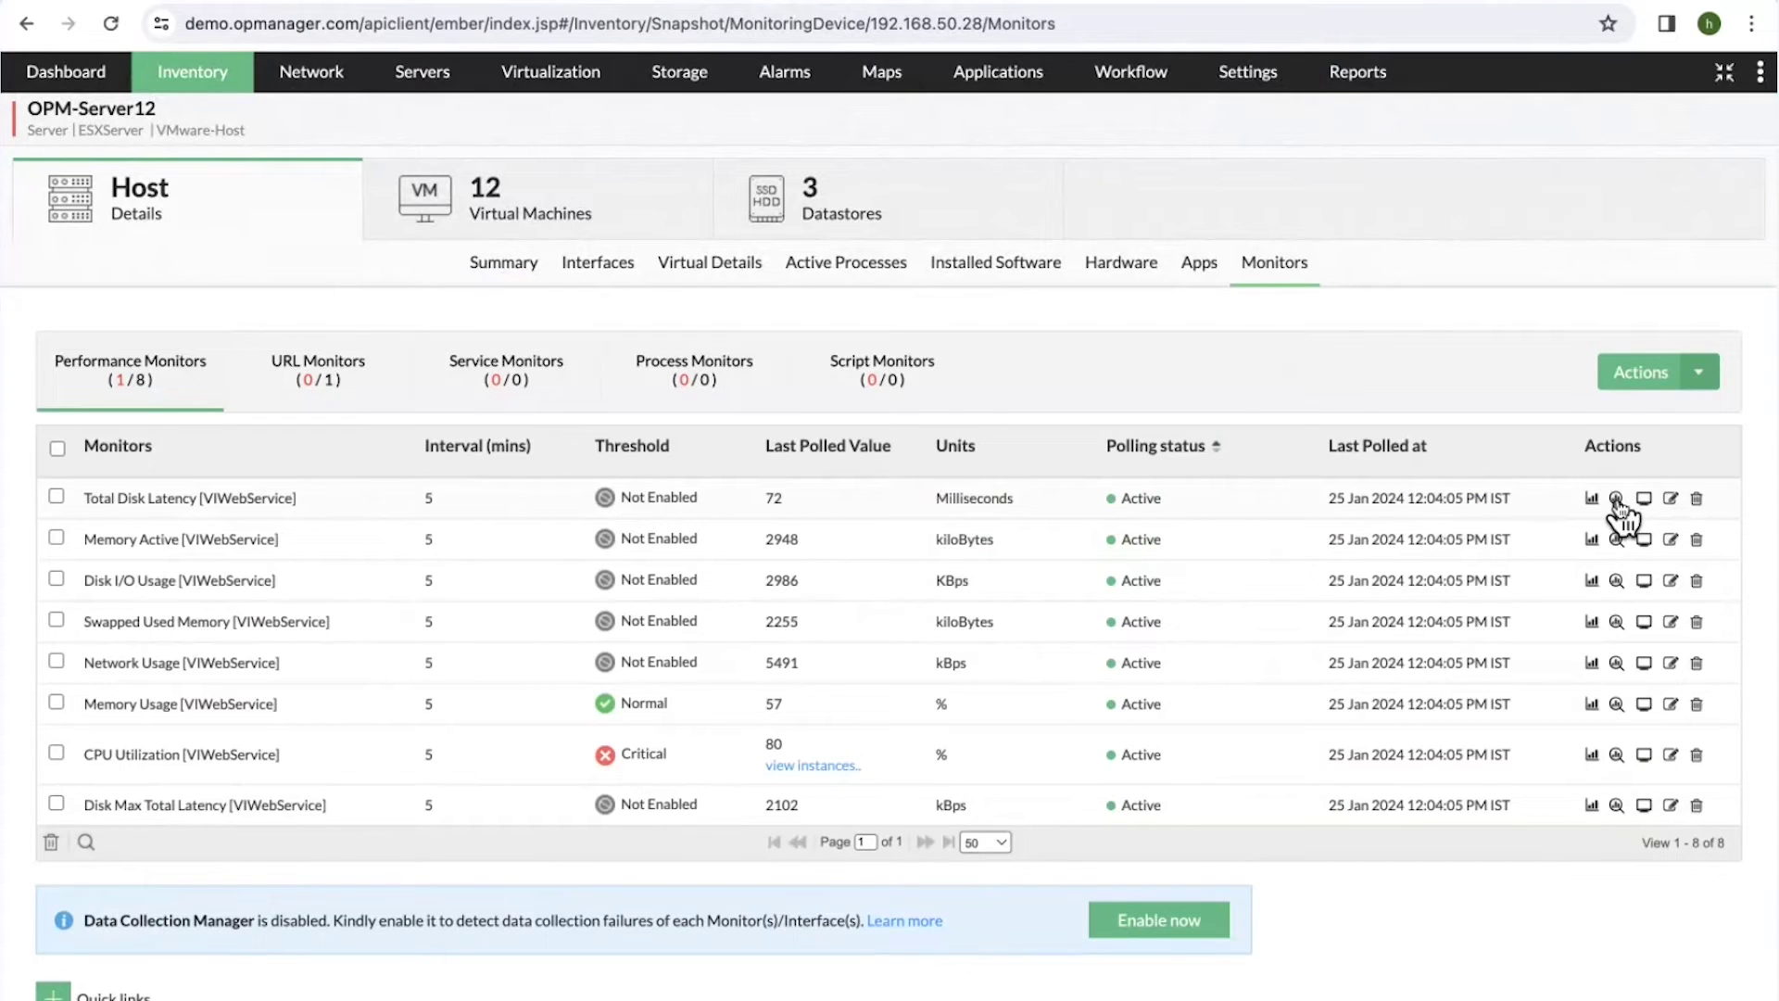
click(1617, 705)
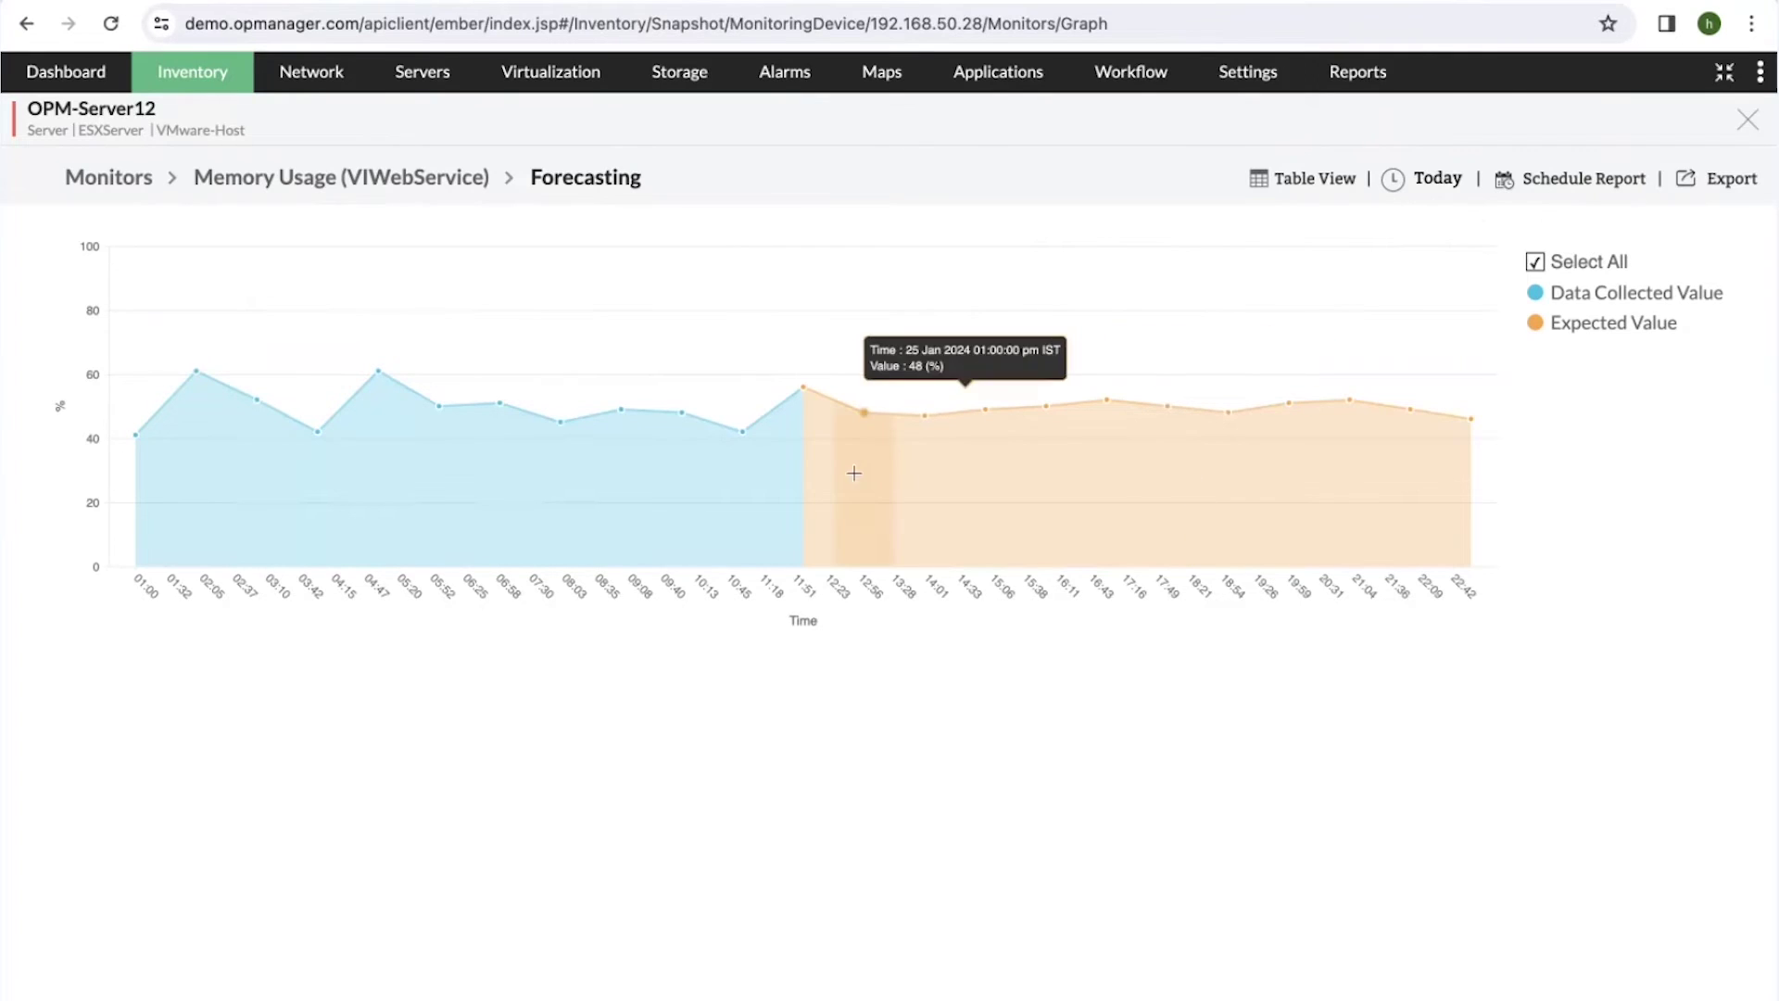
View the Memory Usage forecast for the next 24 hours, the next 12 hours and the next 14 days.
click(1432, 181)
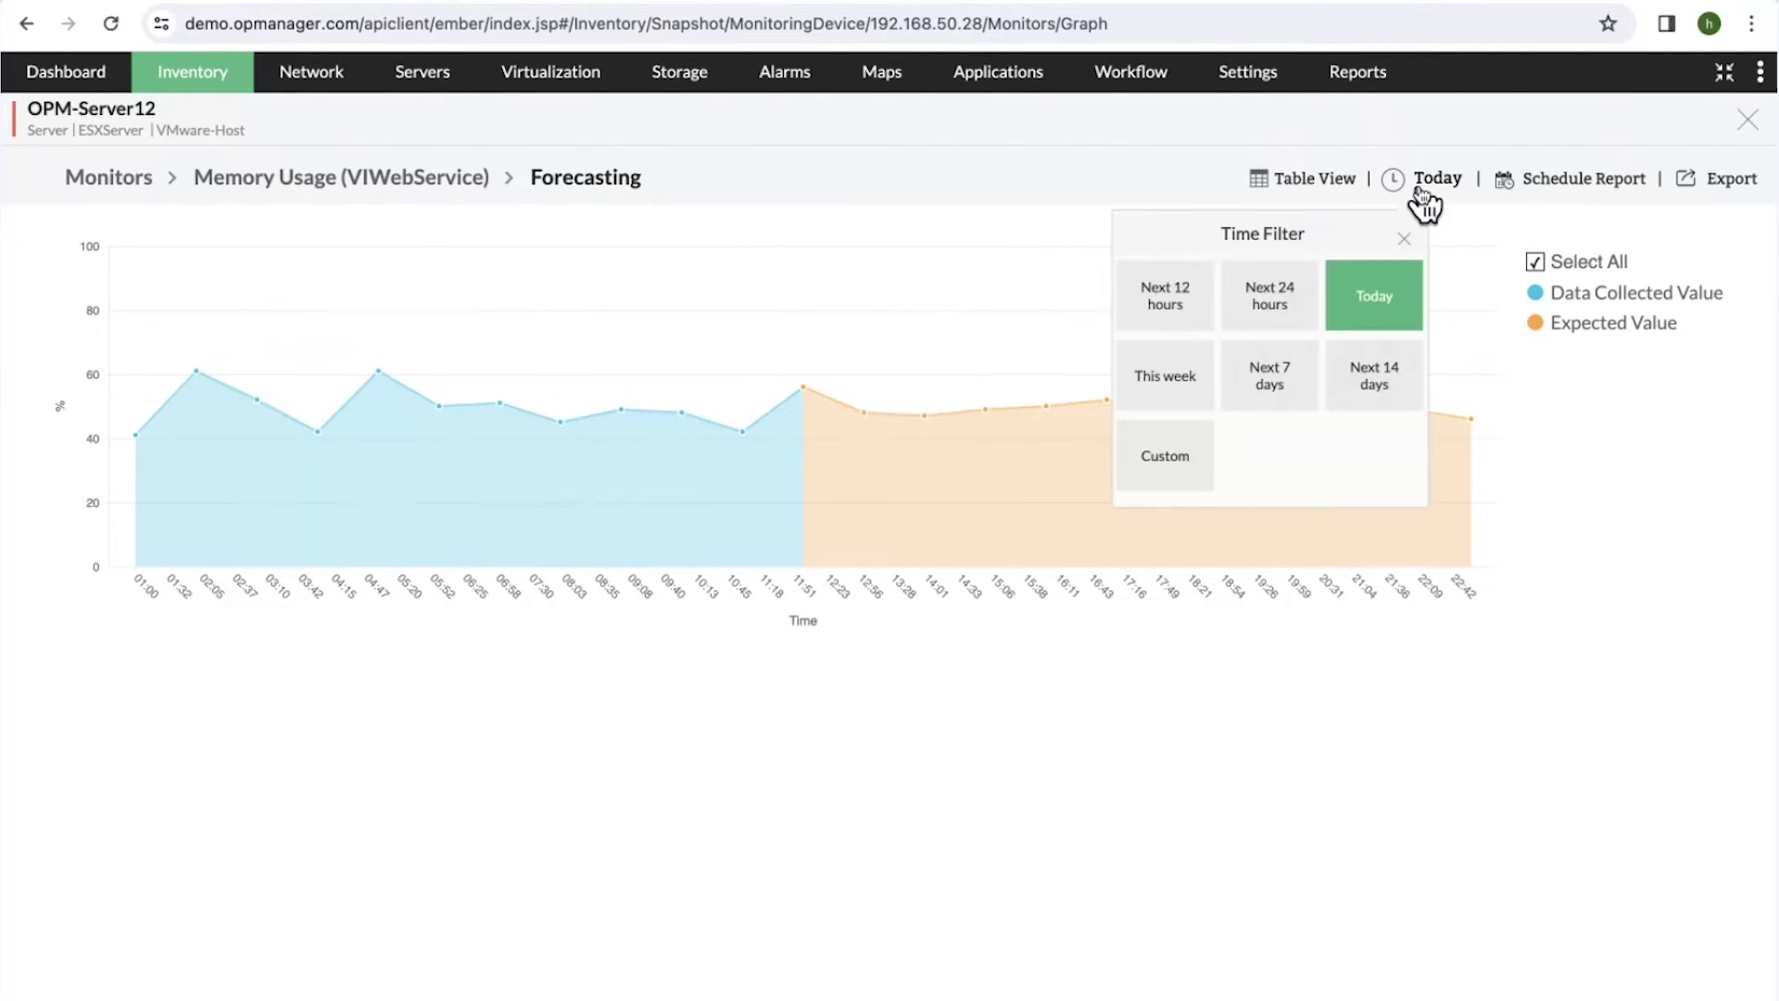
click(1288, 298)
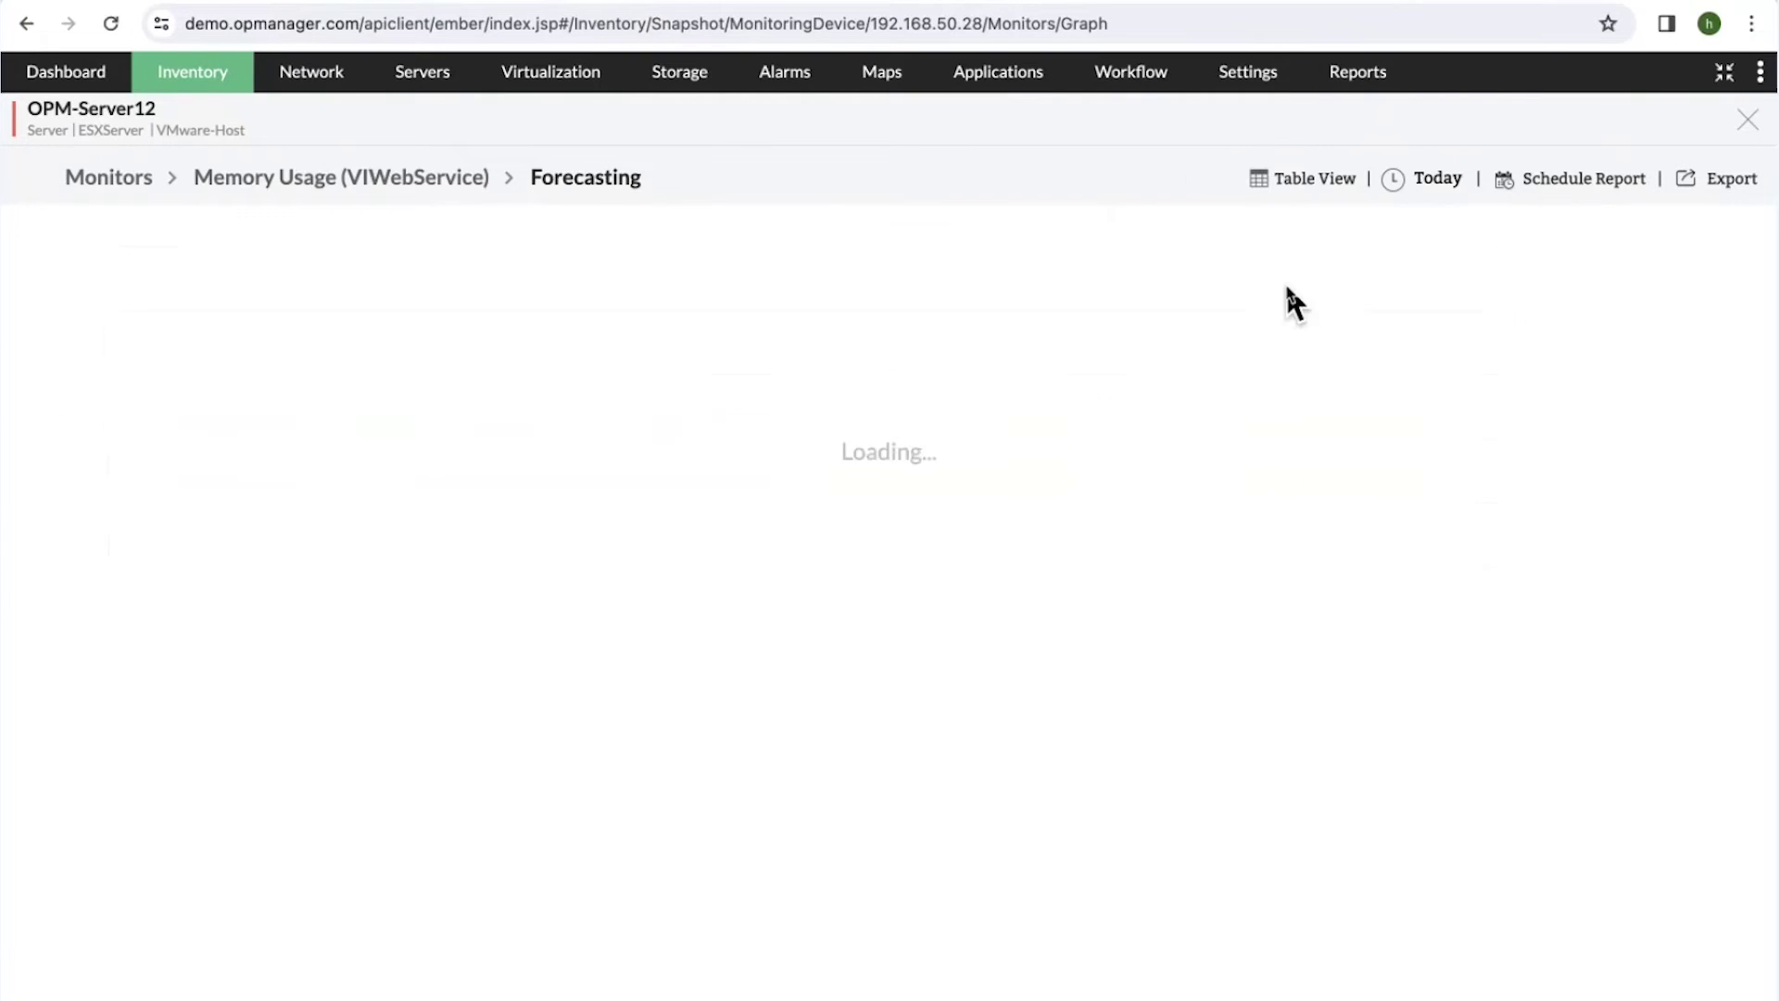
click(1409, 179)
click(1161, 315)
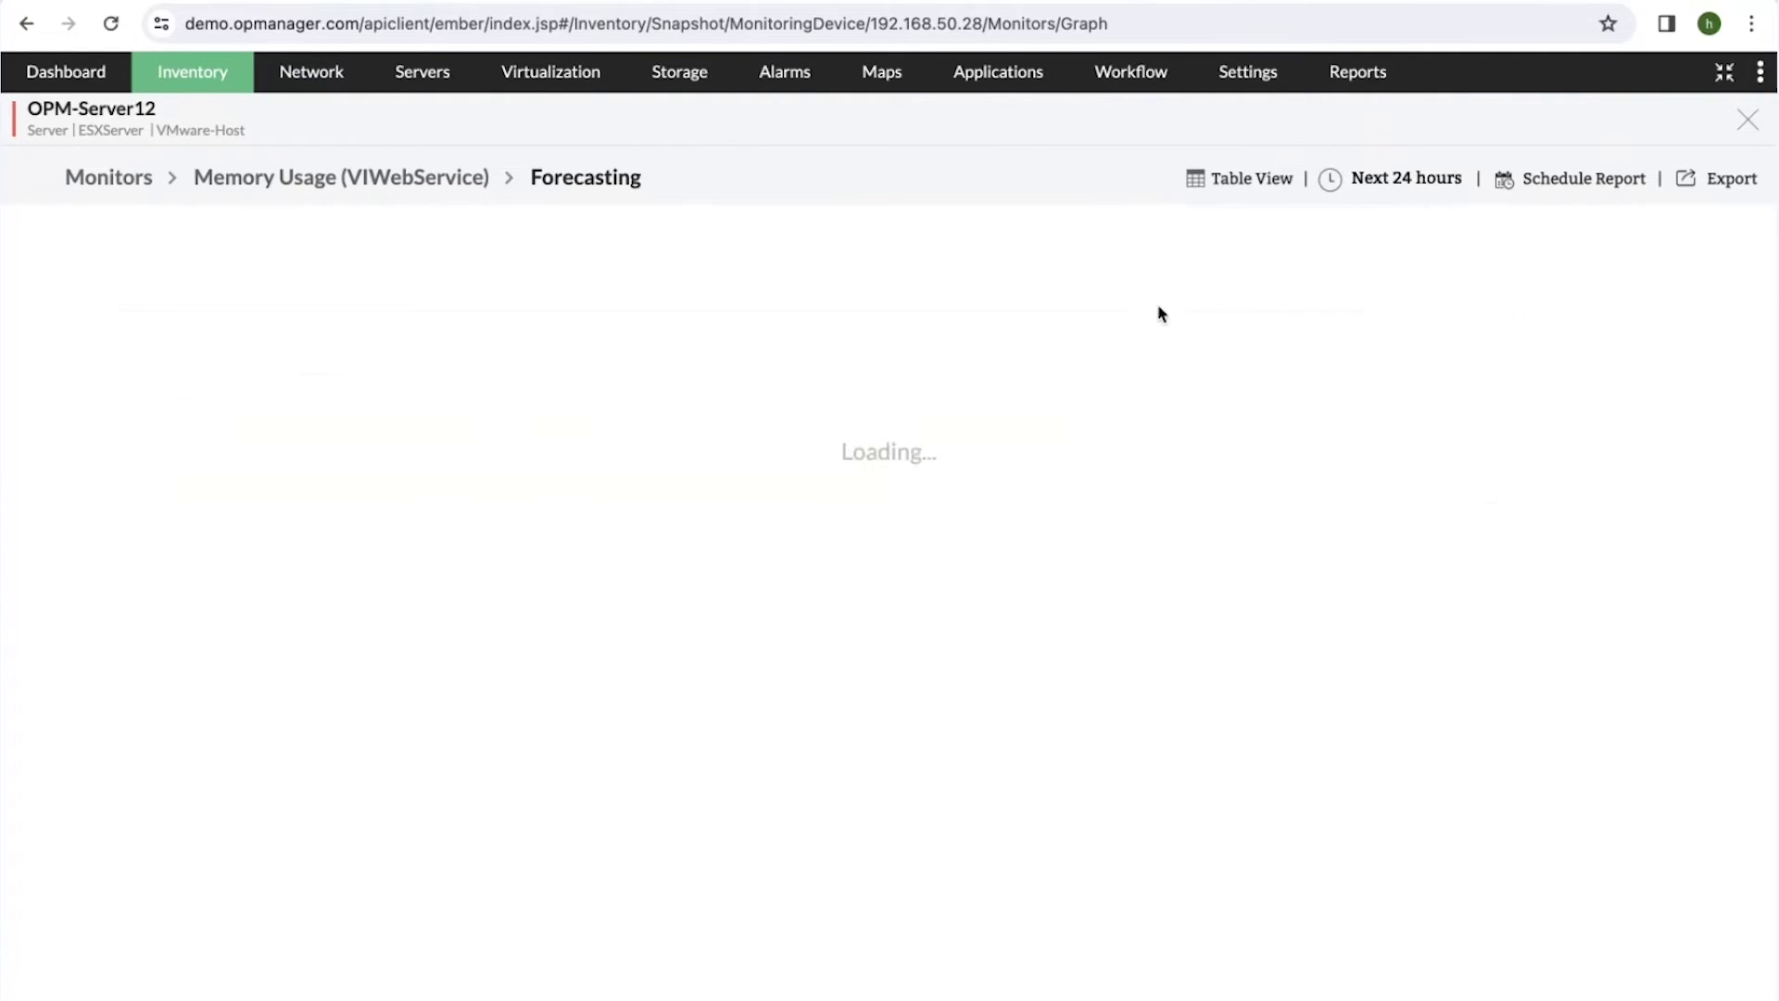
click(1404, 181)
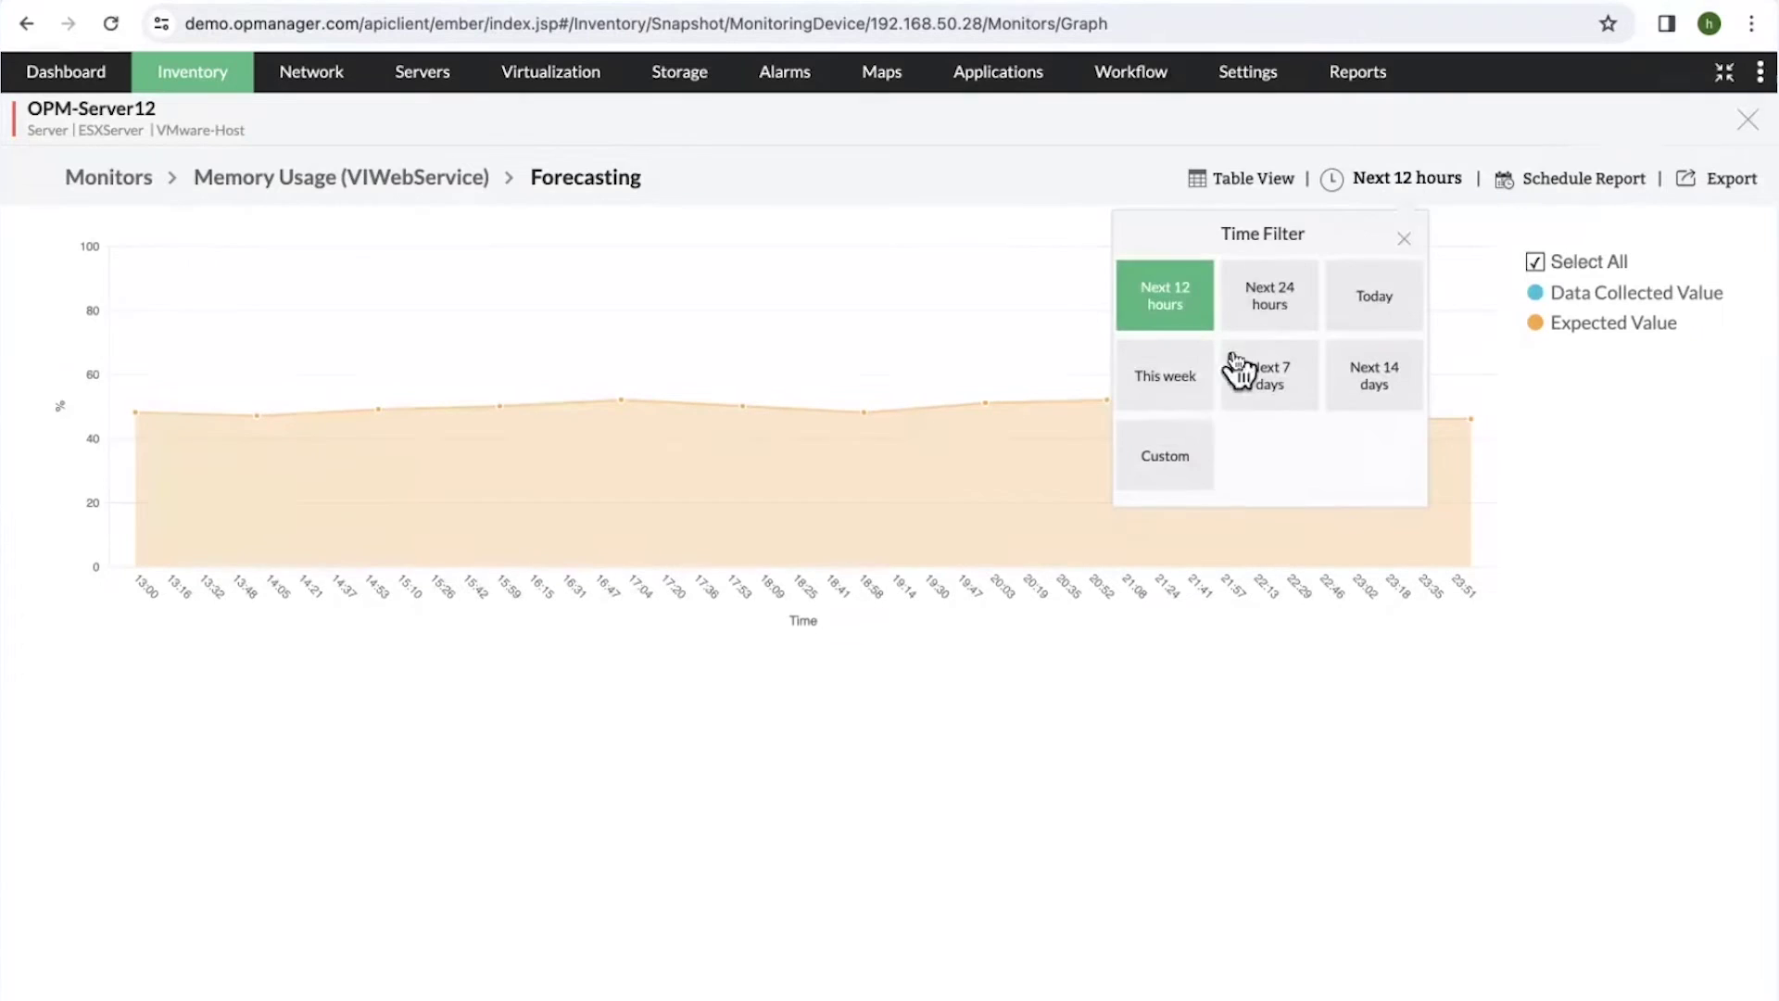
click(1384, 389)
Check the custom time range options of the Memory Usage forecast and close them without applying a range.
click(1390, 185)
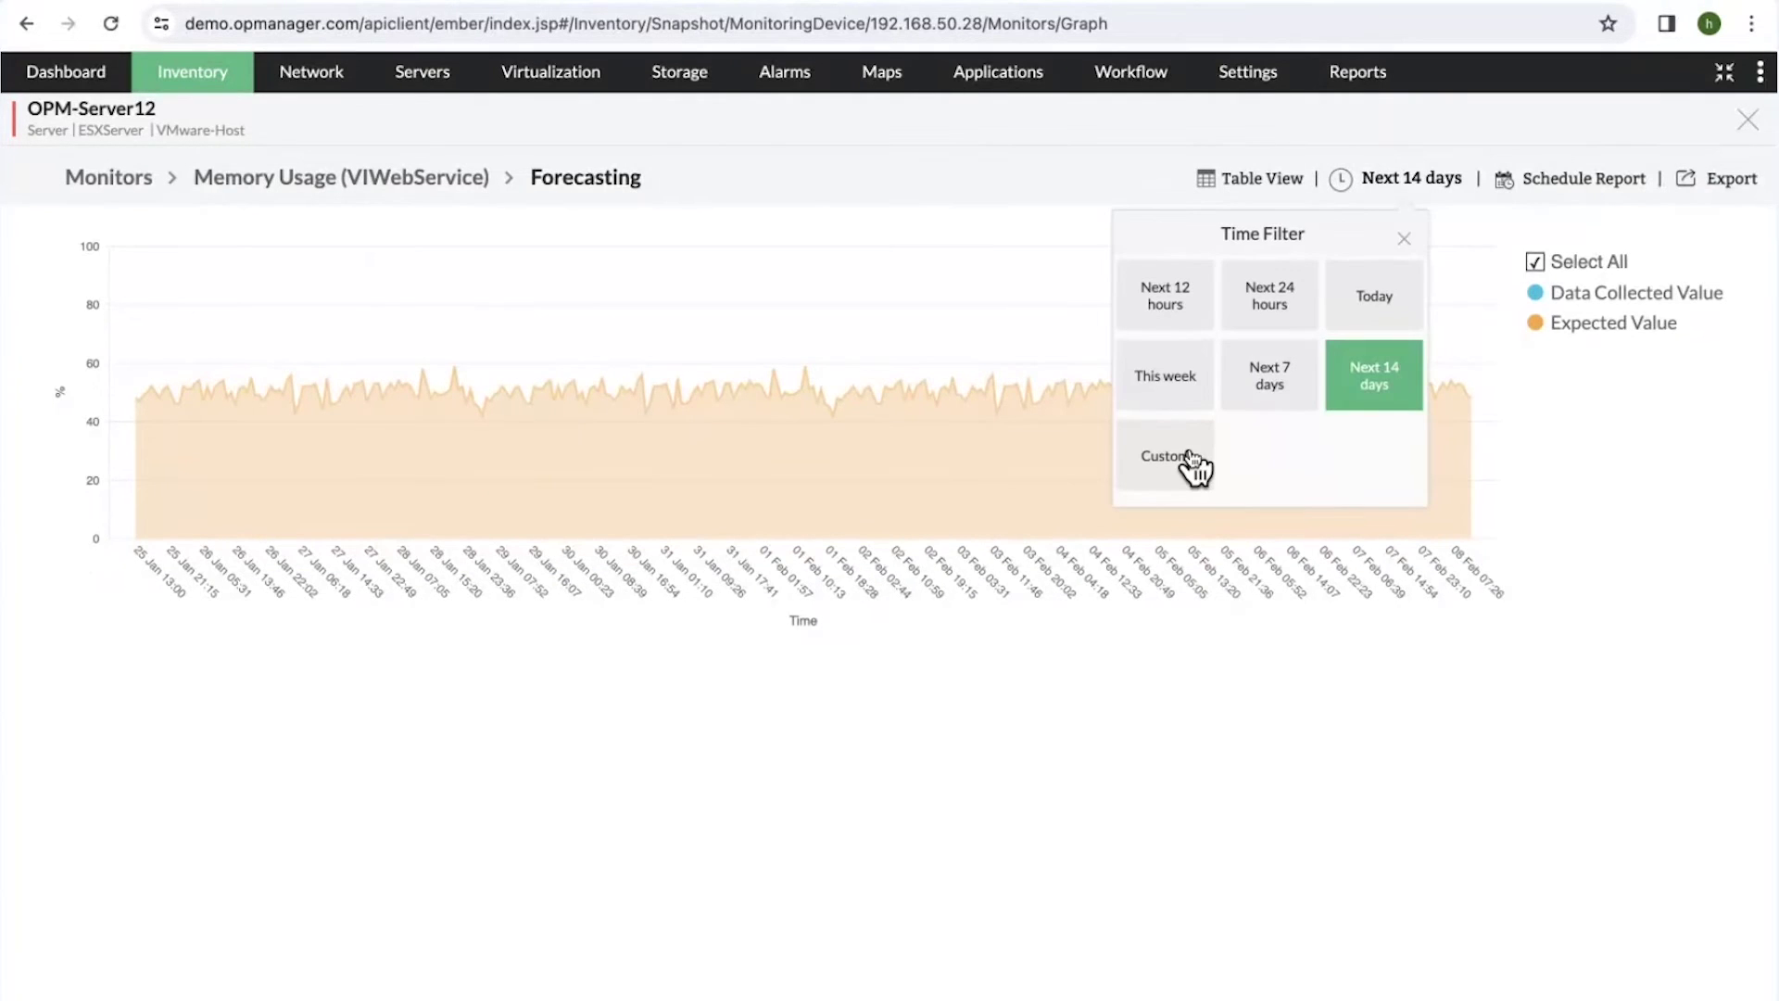
click(1185, 463)
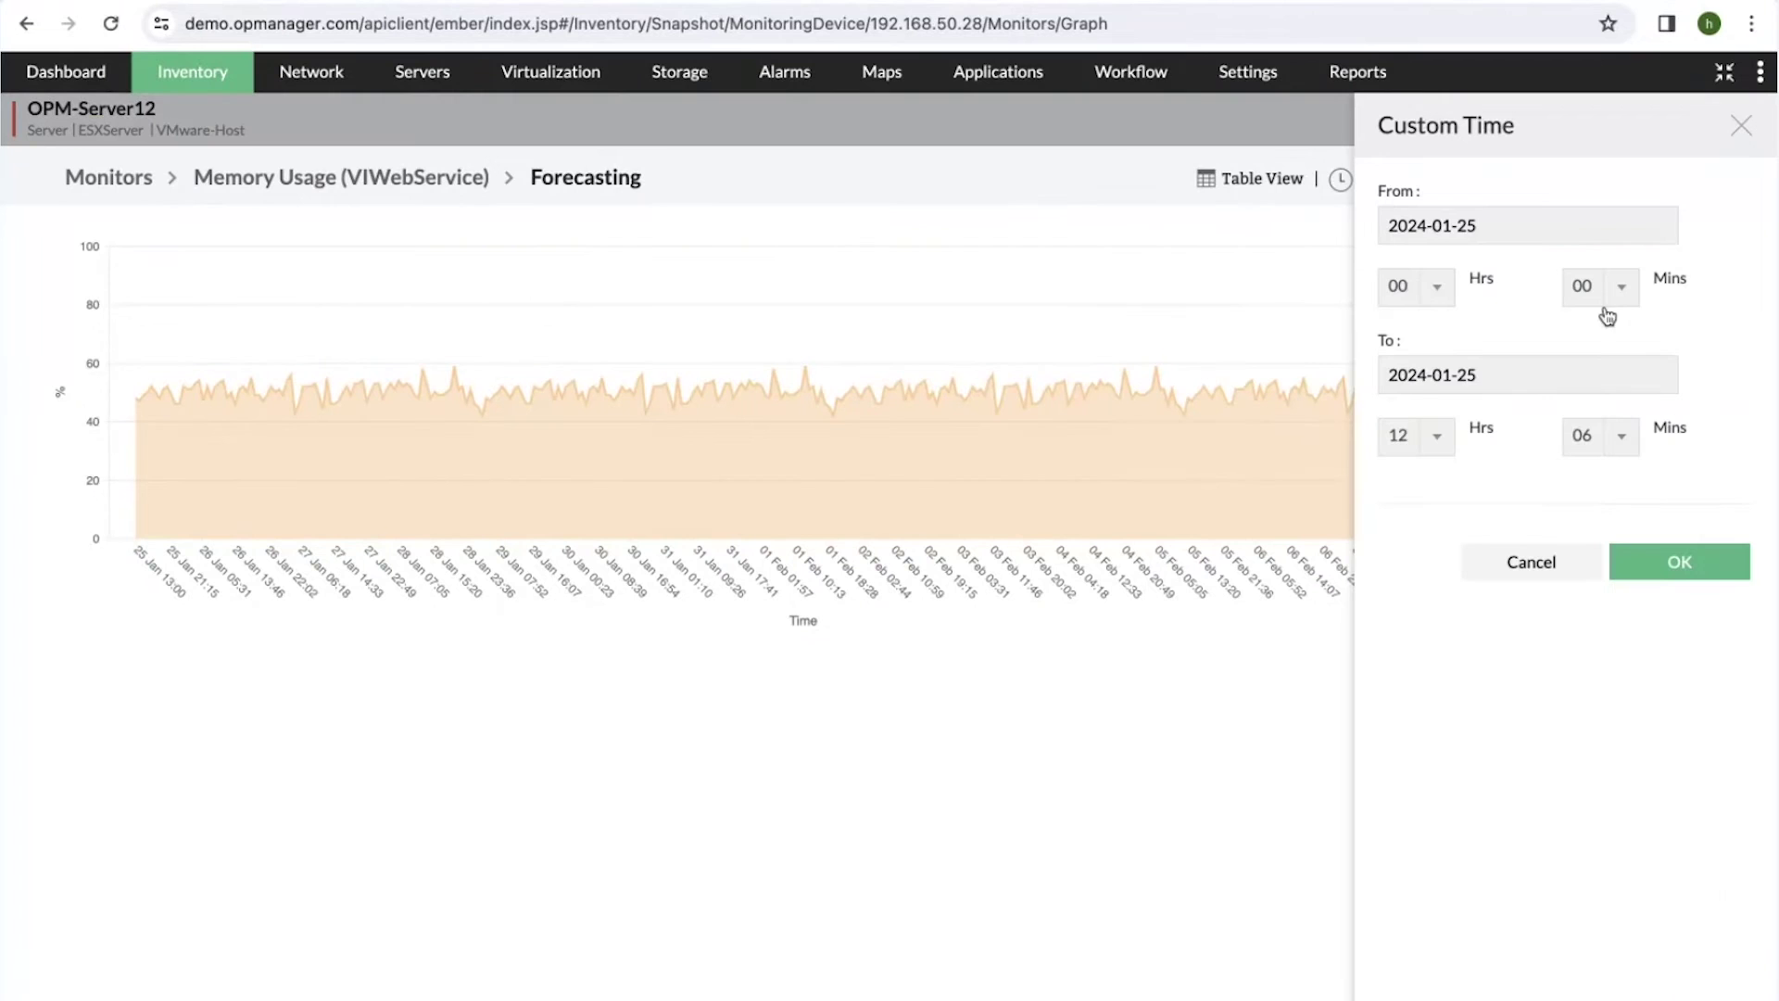
click(1741, 126)
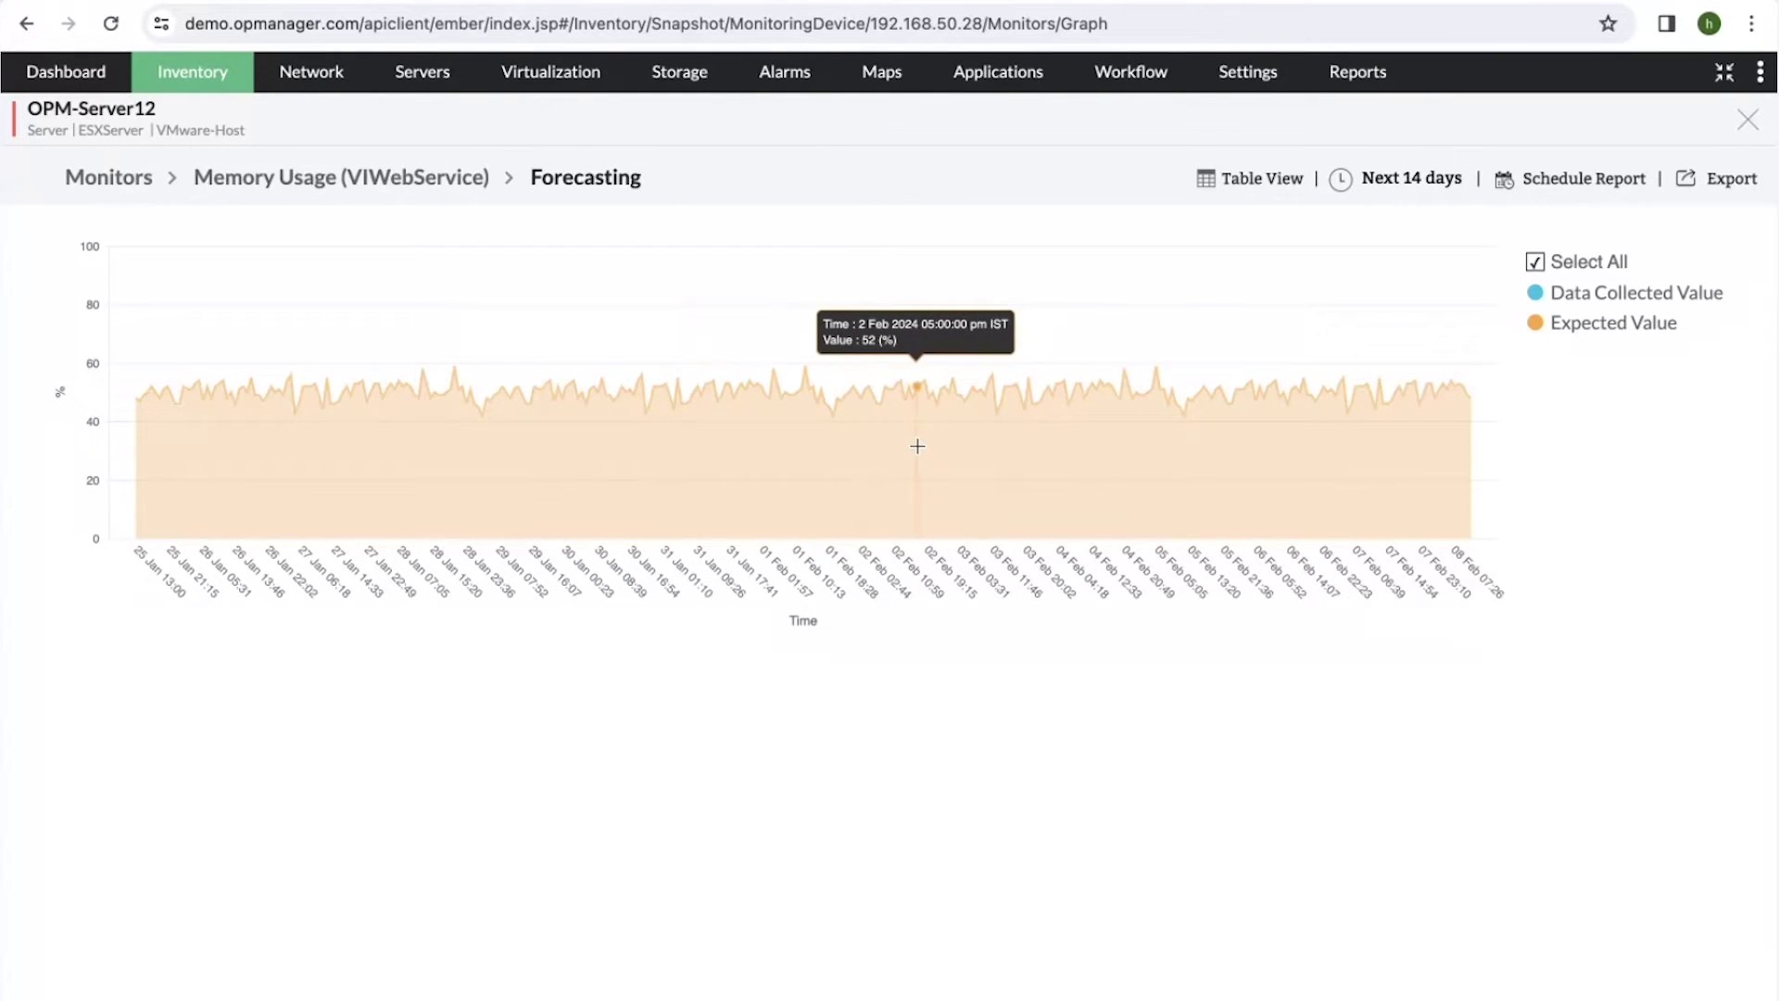
Switch to the training presentation and advance to the Interface monitoring slide.
key(ctrl+Up)
click(845, 28)
key(Right)
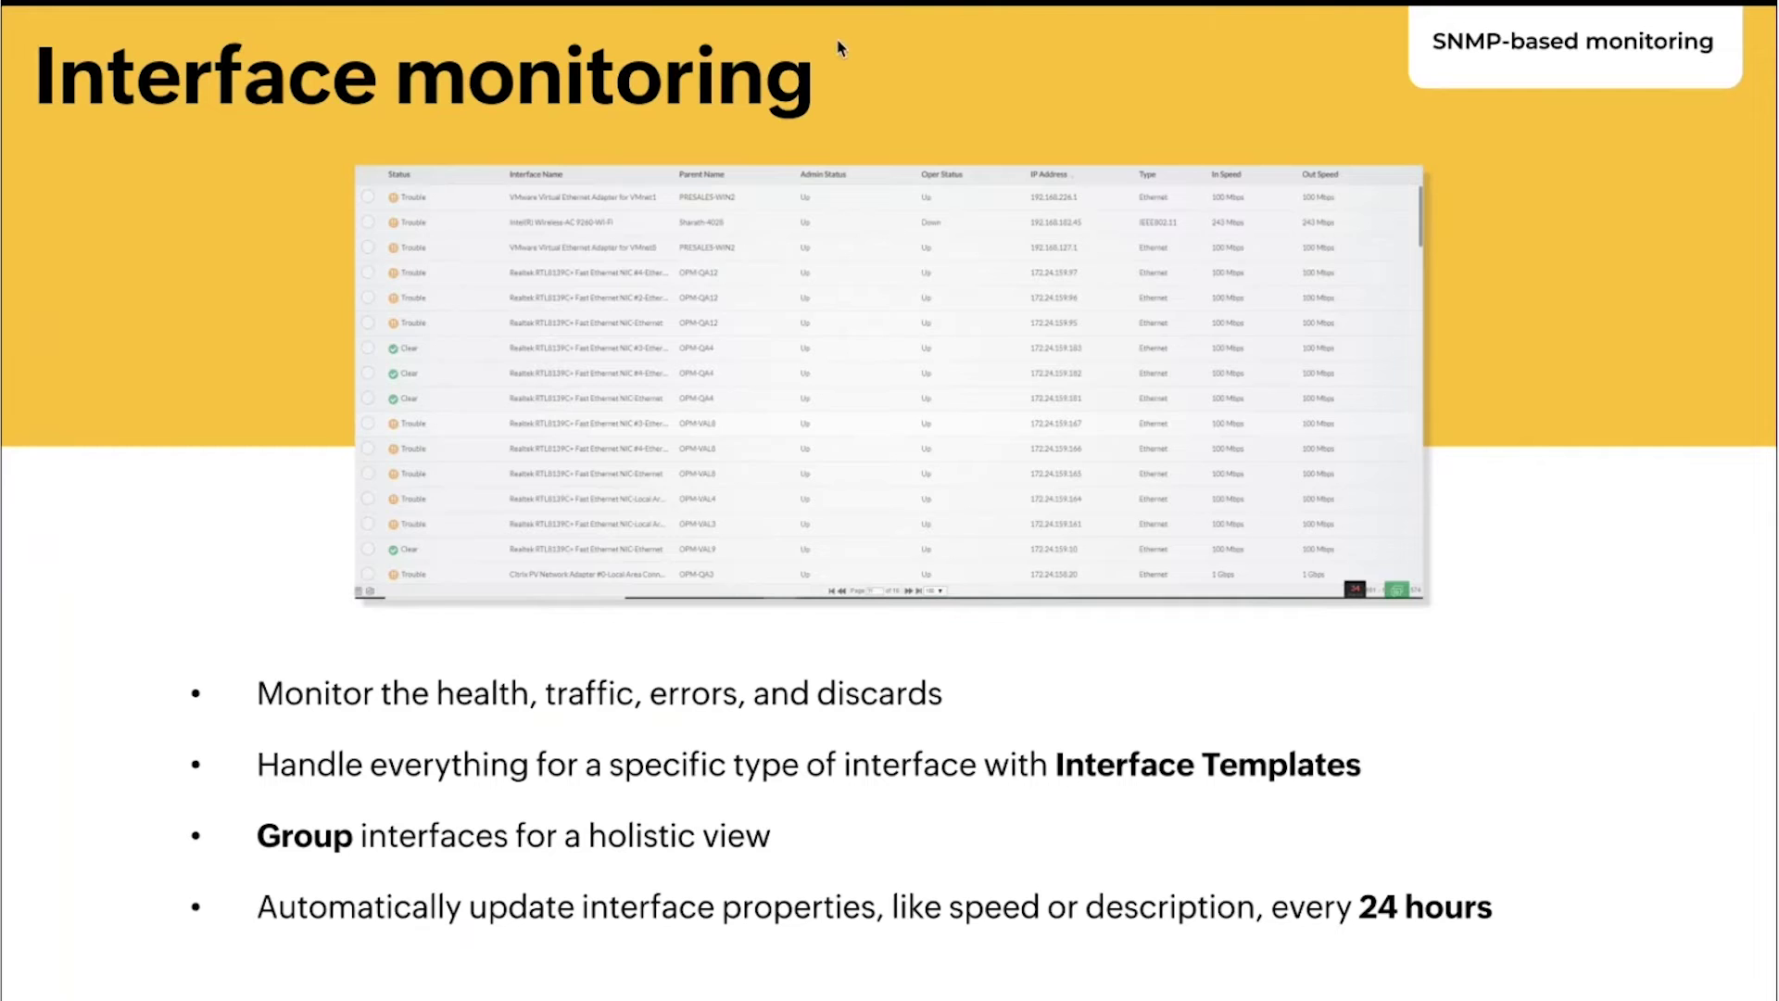
Return to the OpManager demo and open the ifDescr-ifAlias interface of Cisco3750Switch2140 from the interface inventory.
key(ctrl+Up)
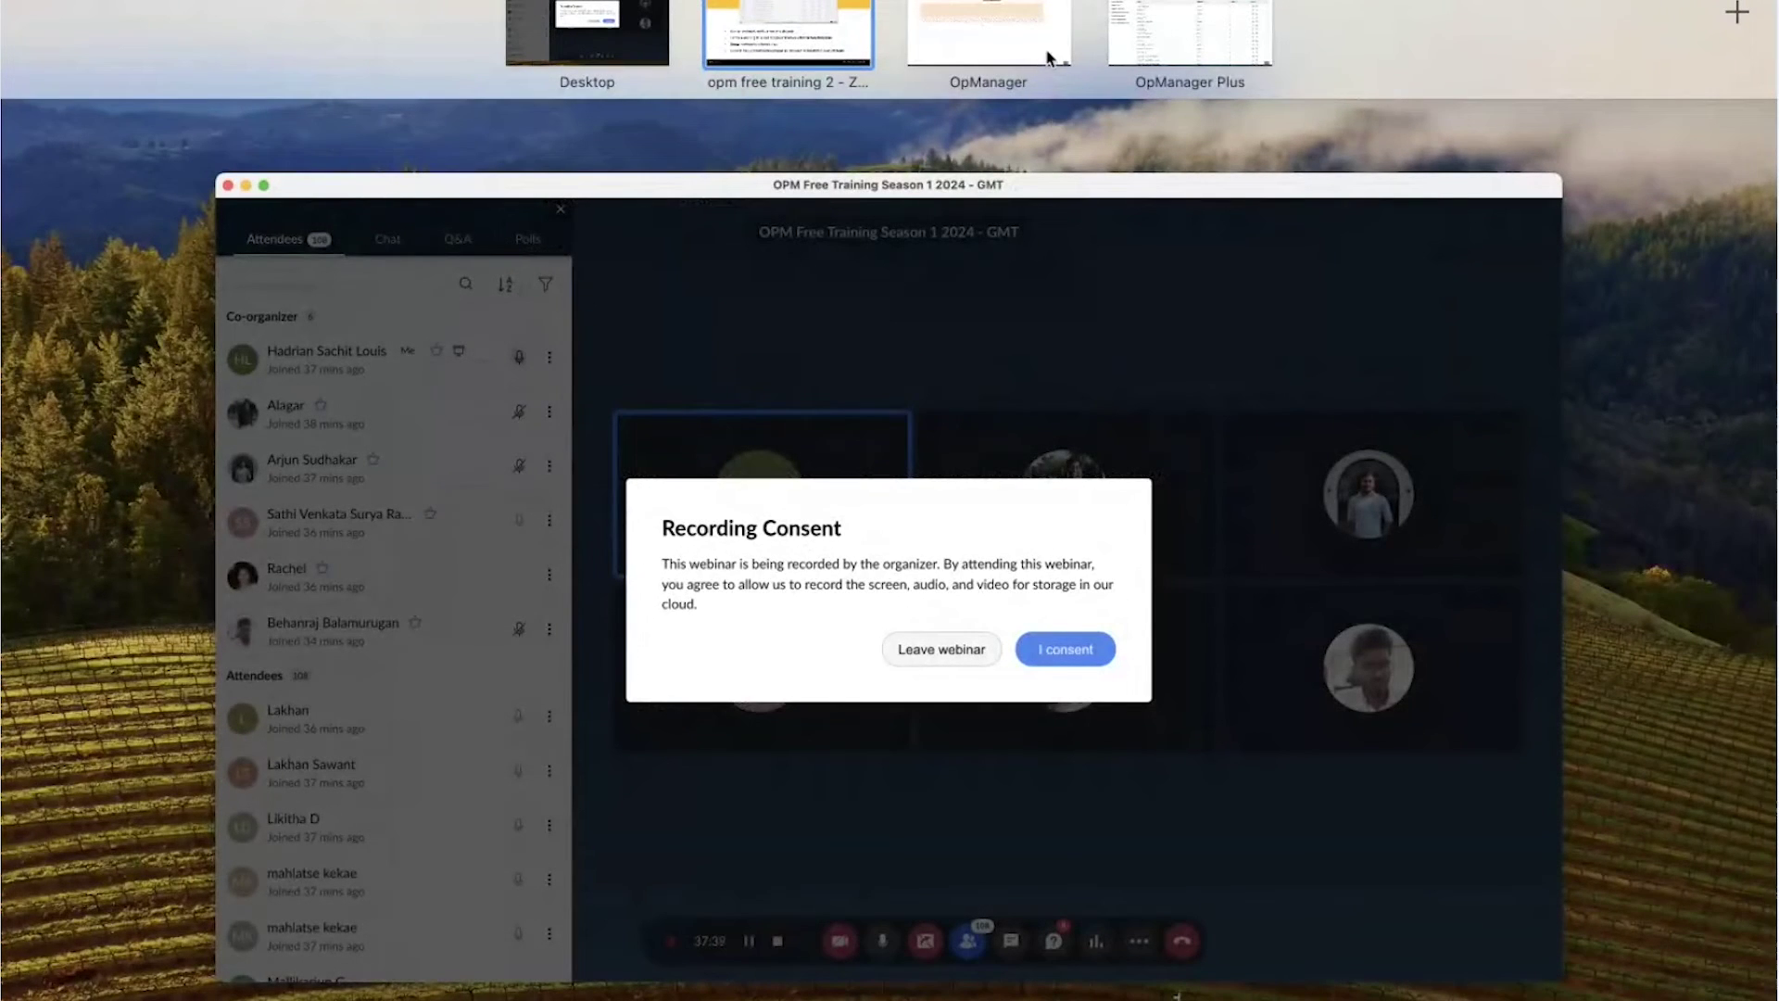
click(1000, 48)
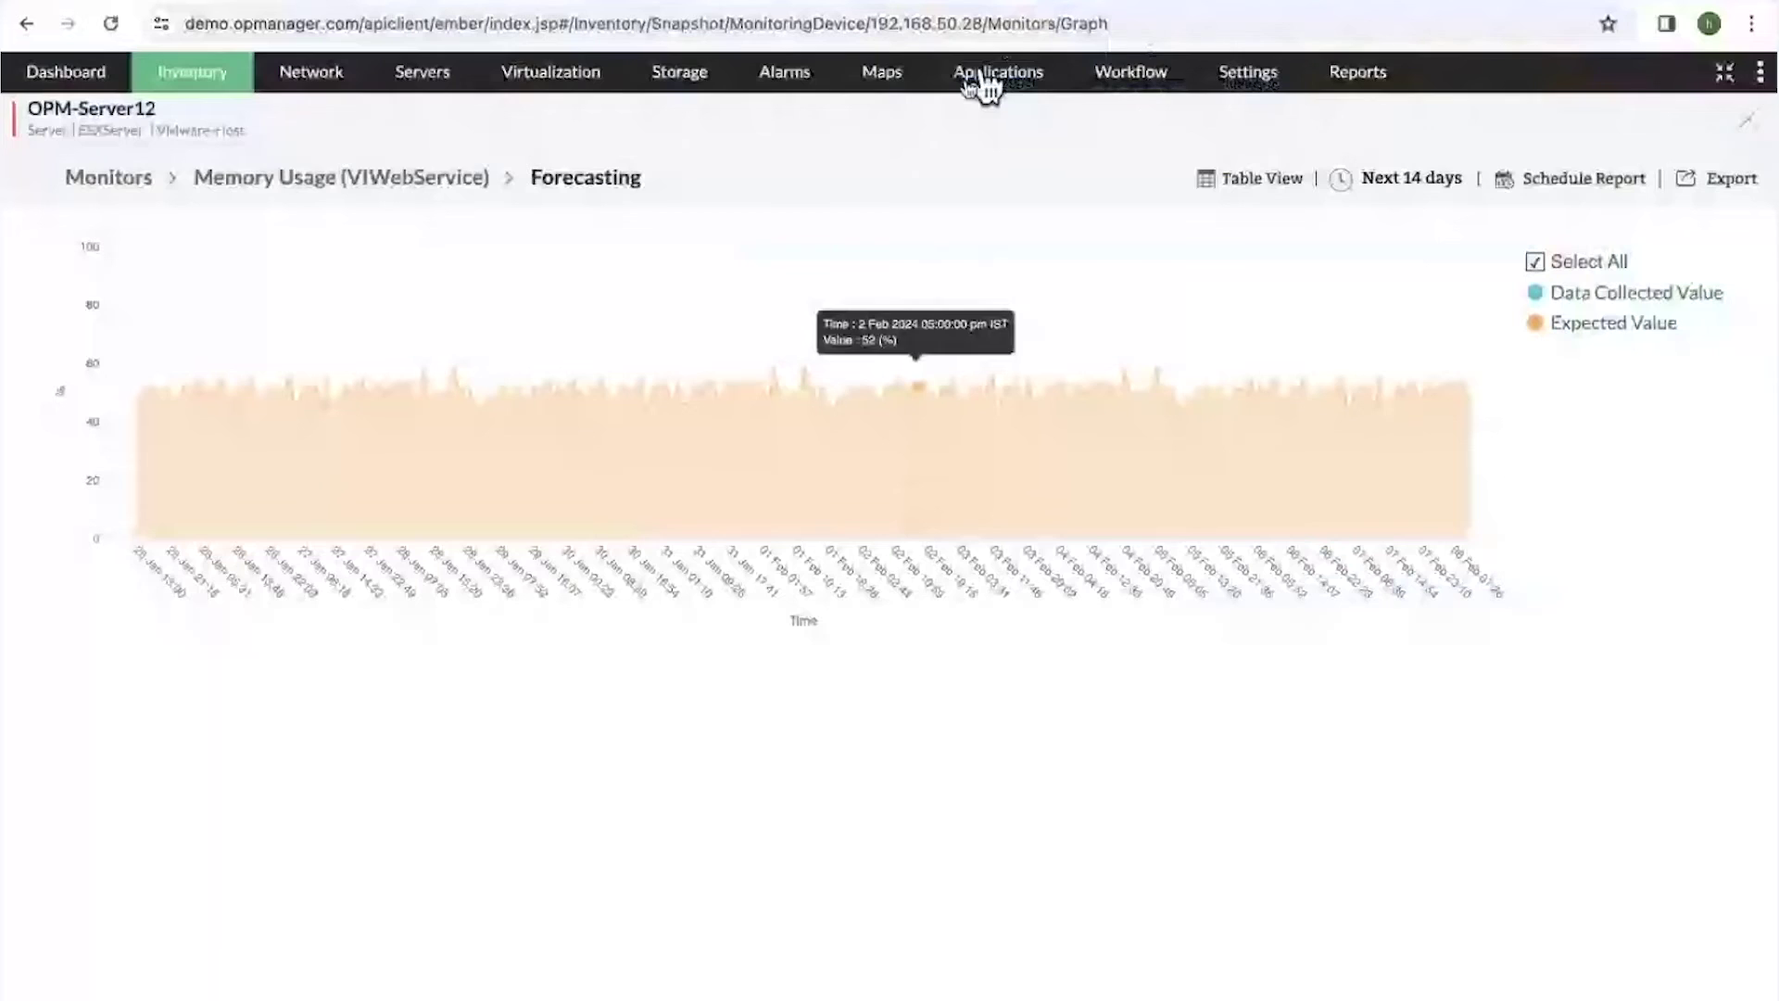
click(206, 83)
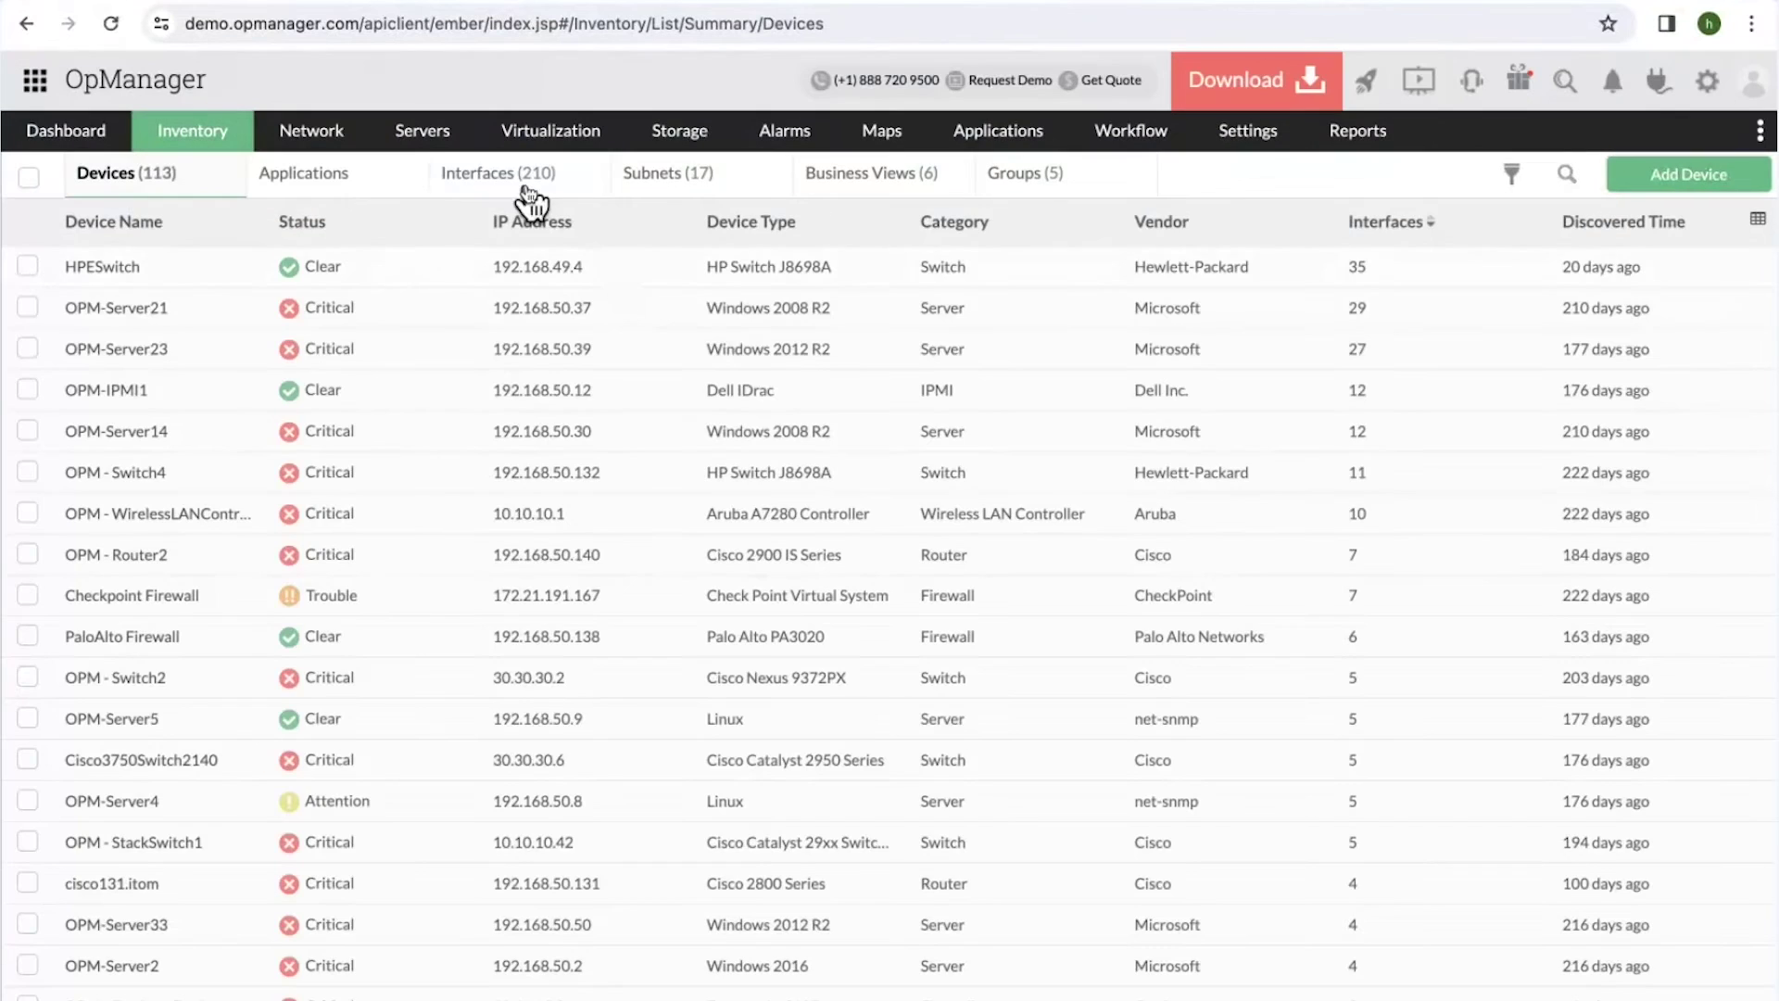
click(525, 190)
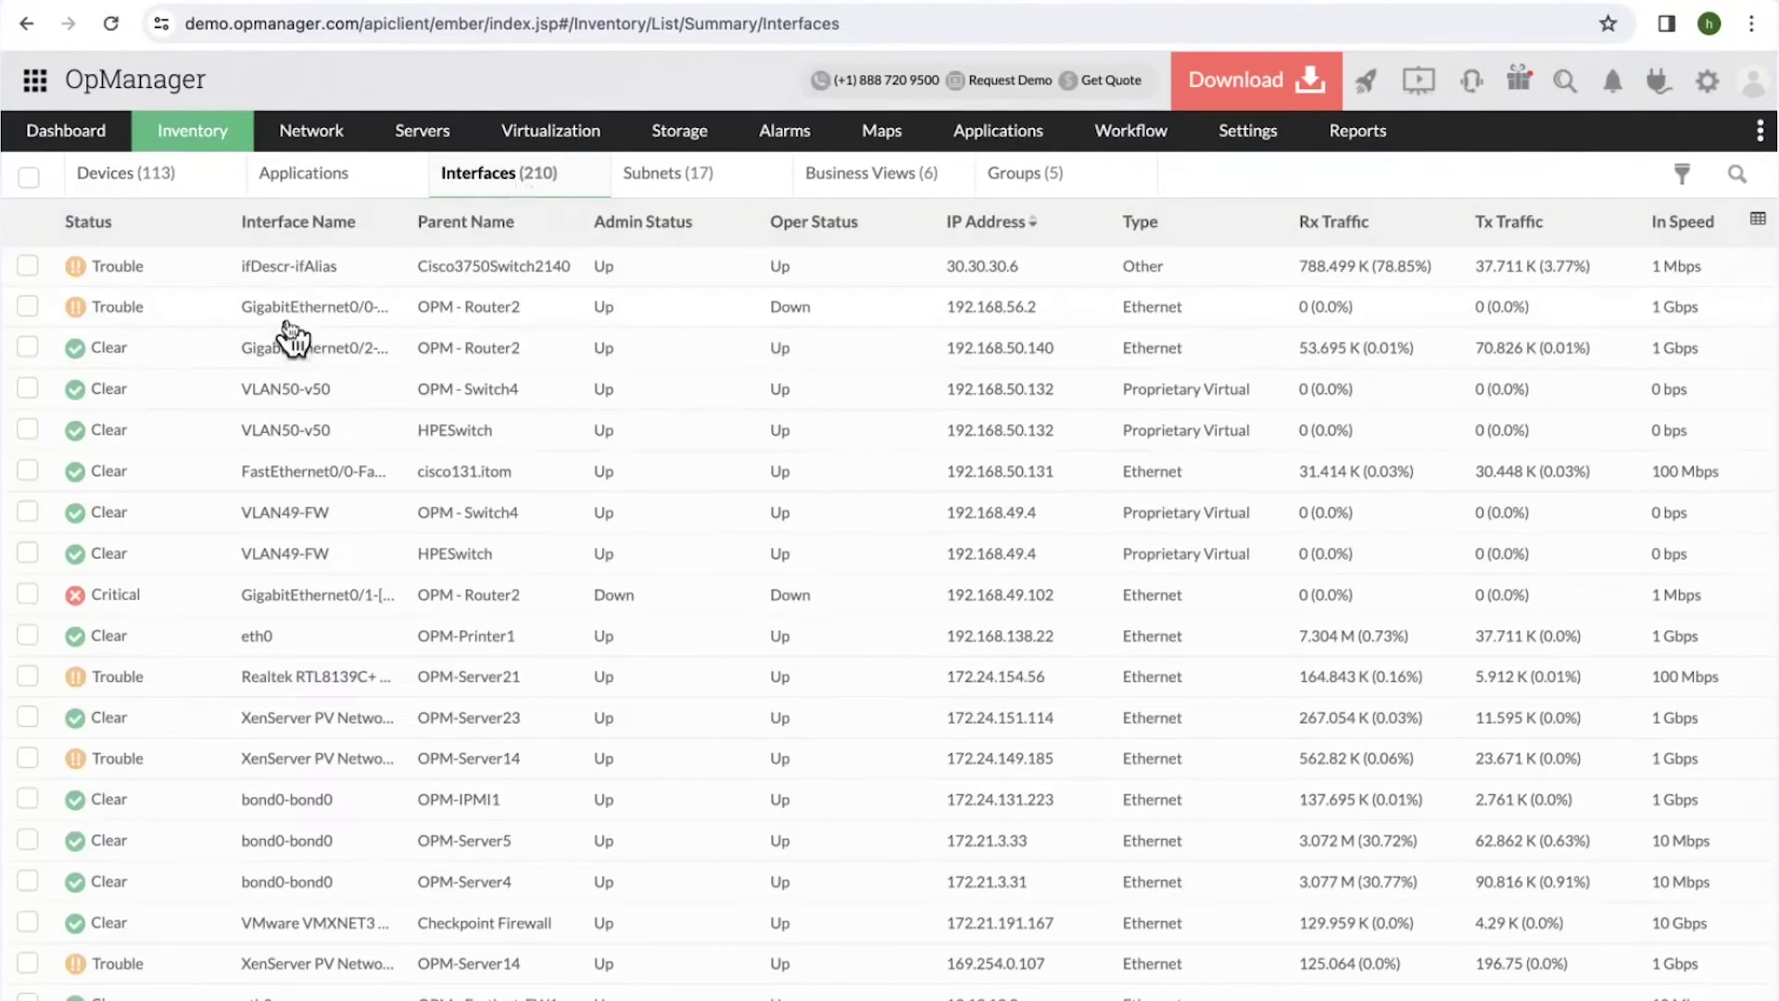
click(274, 271)
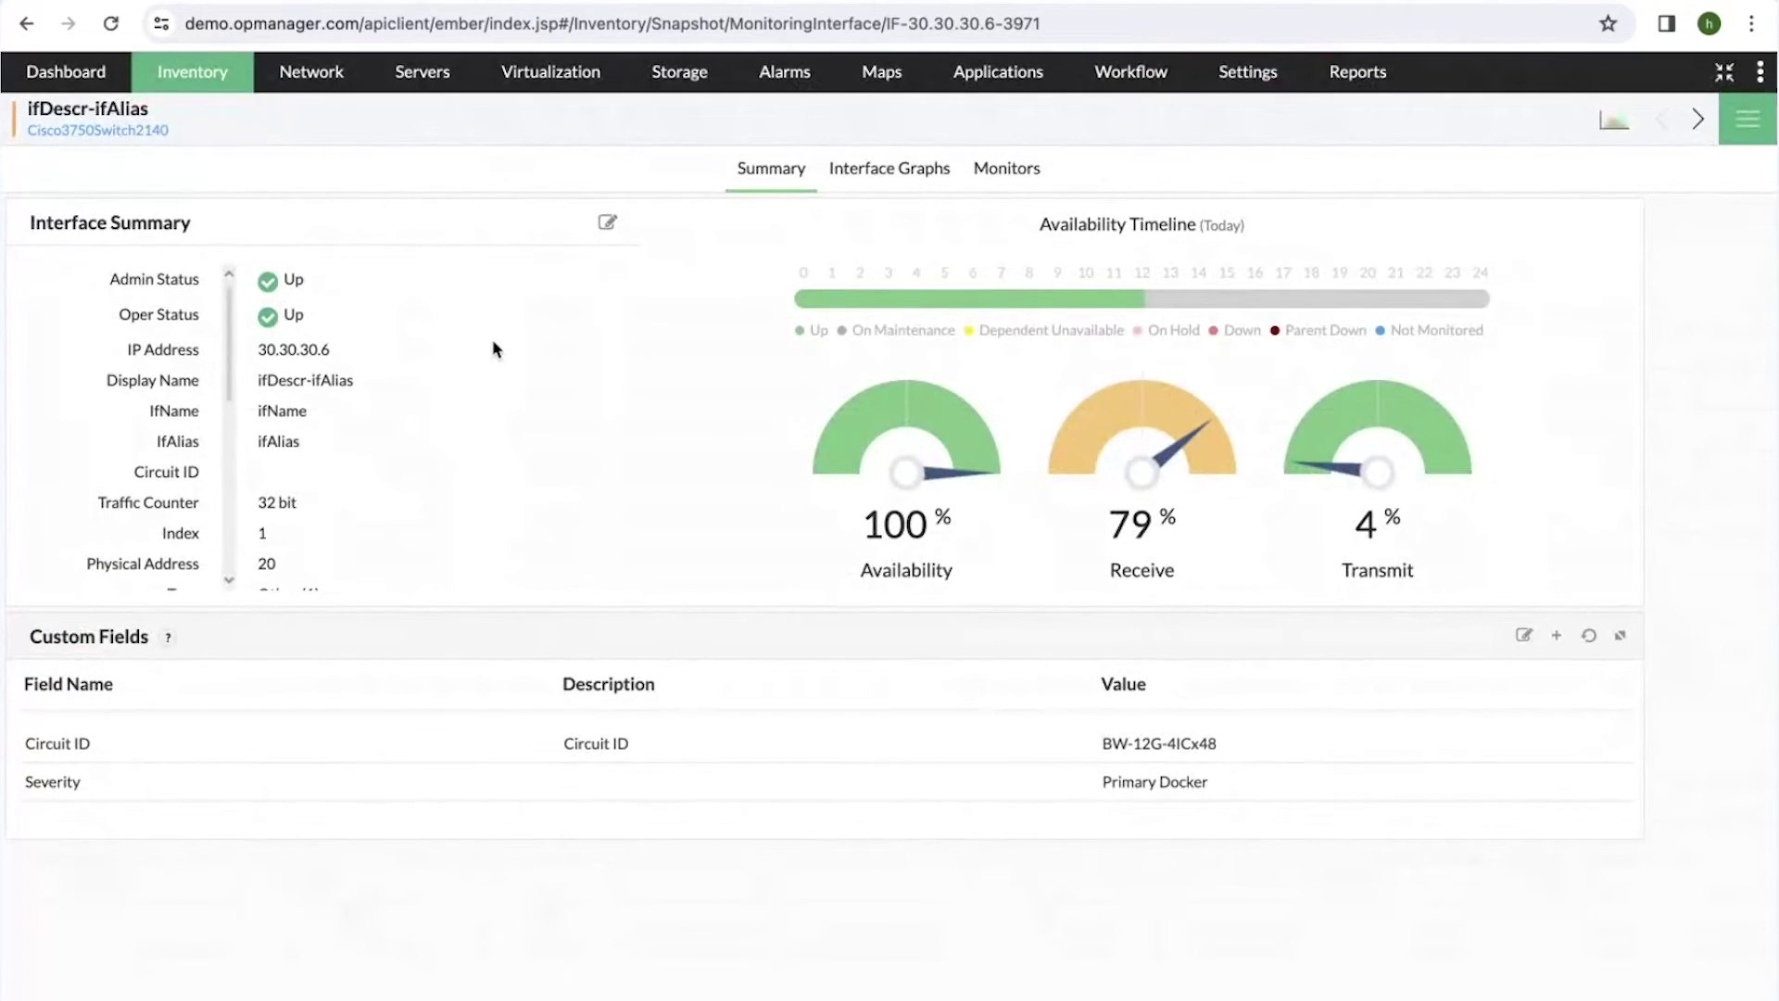
Examine the interface's graphs, including total bytes transferred, interface traffic and utilization.
click(890, 185)
scroll(307, 388, down, 1)
scroll(322, 433, up, 1)
click(859, 178)
scroll(797, 519, down, 1)
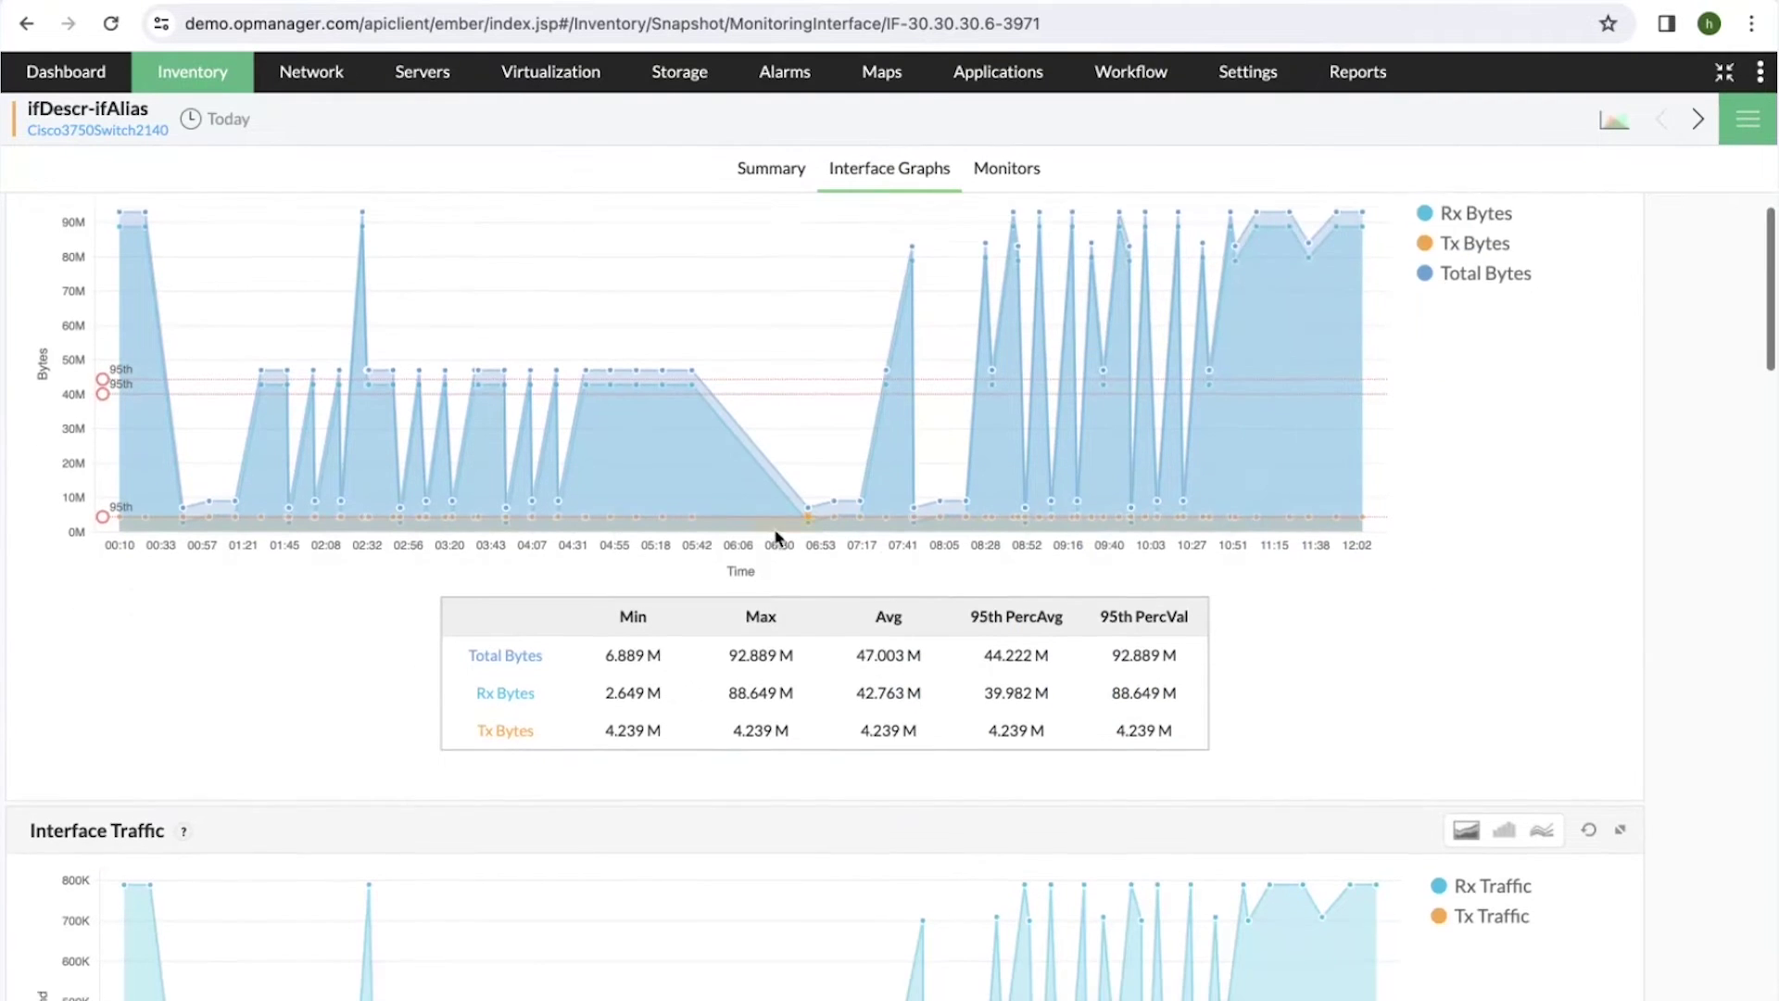
scroll(775, 526, down, 3)
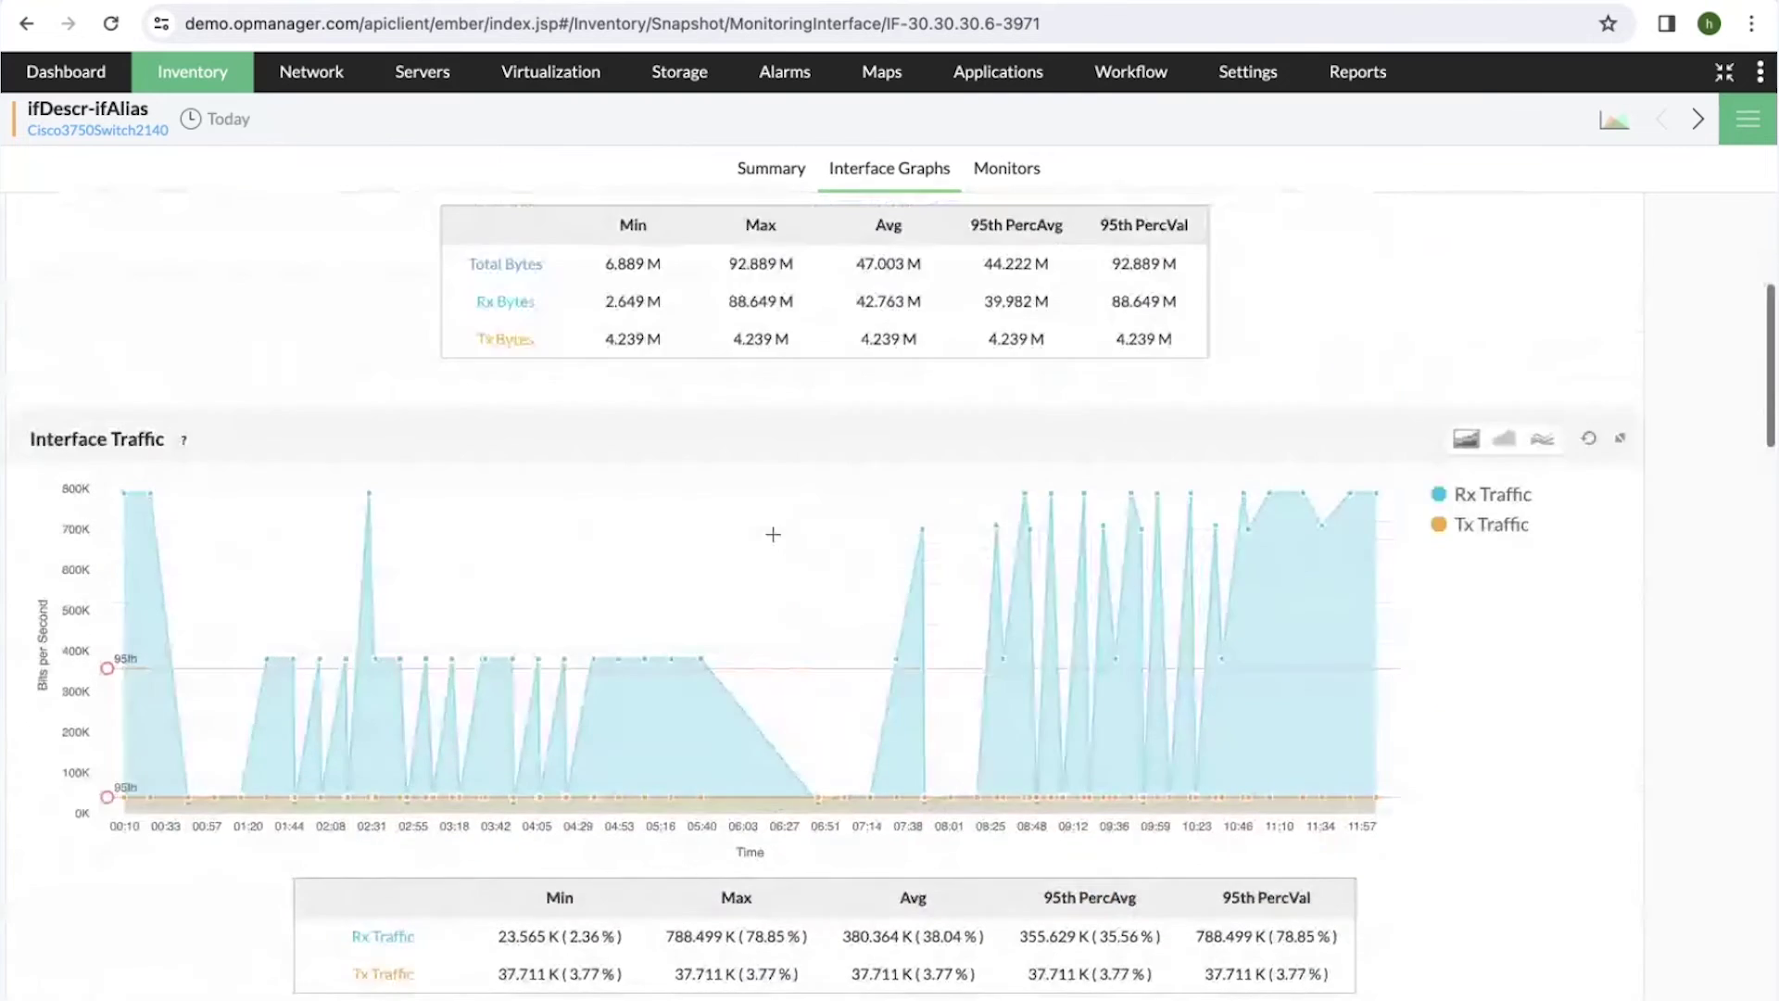
scroll(775, 527, up, 4)
scroll(438, 602, down, 5)
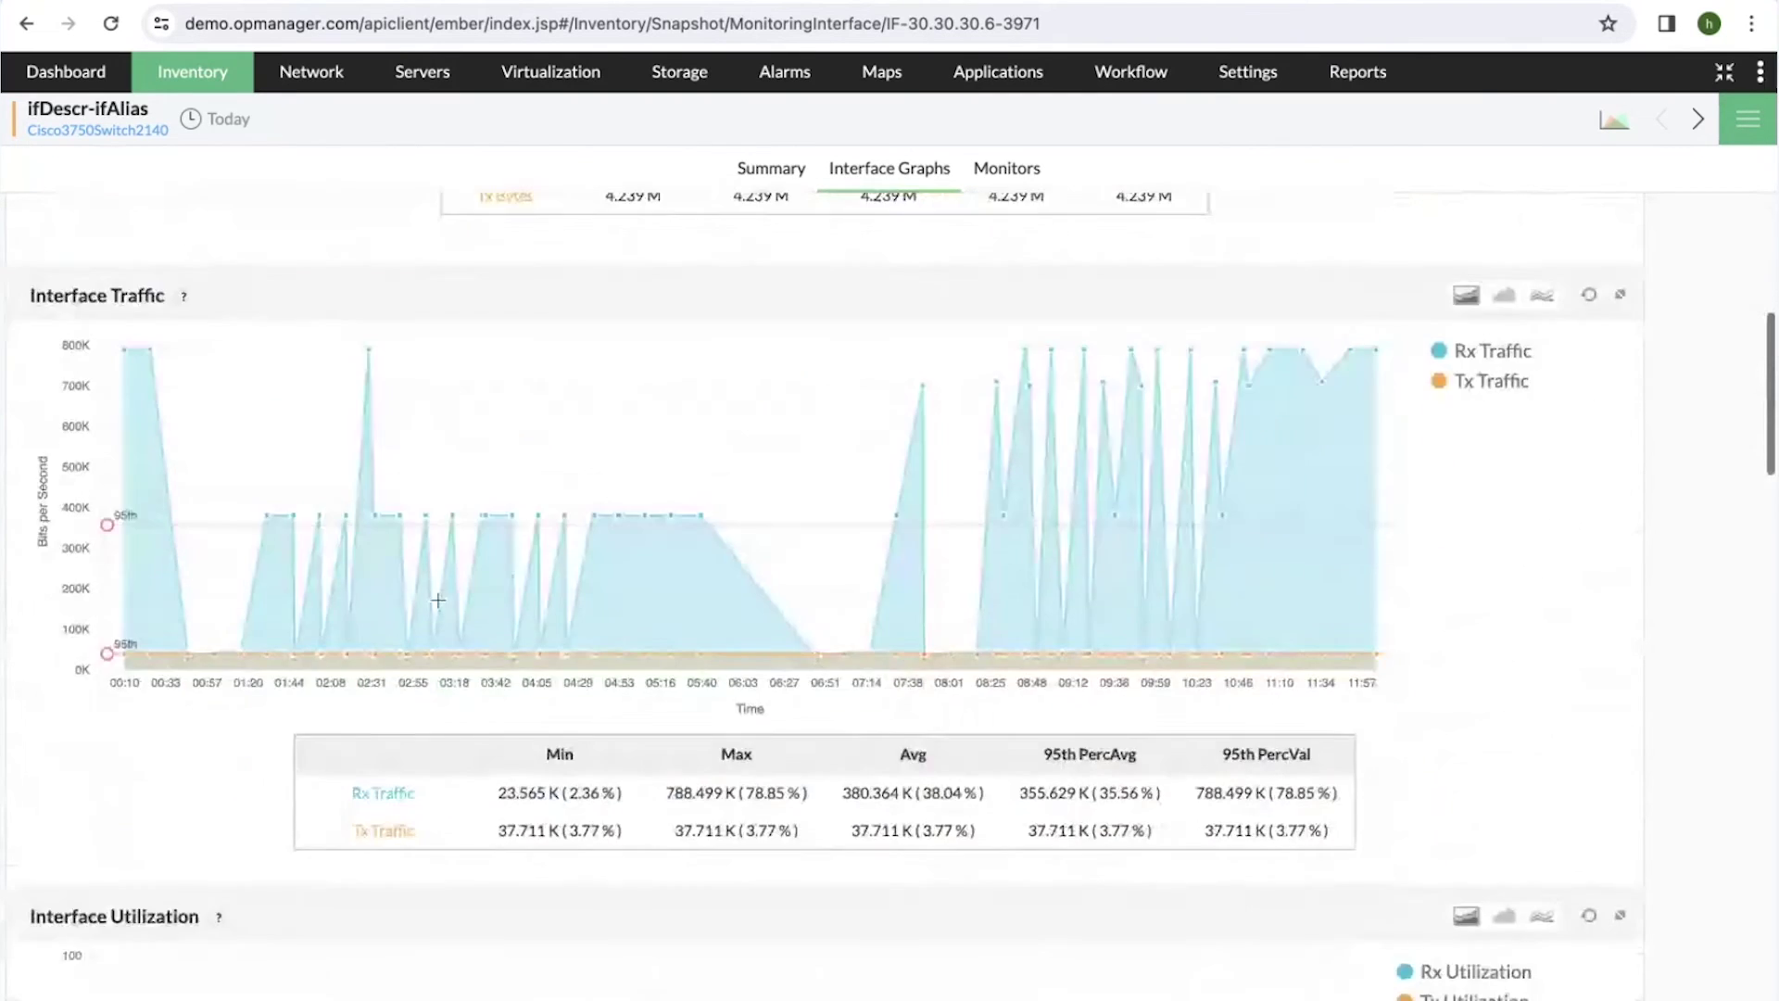
scroll(437, 601, down, 8)
scroll(694, 603, up, 15)
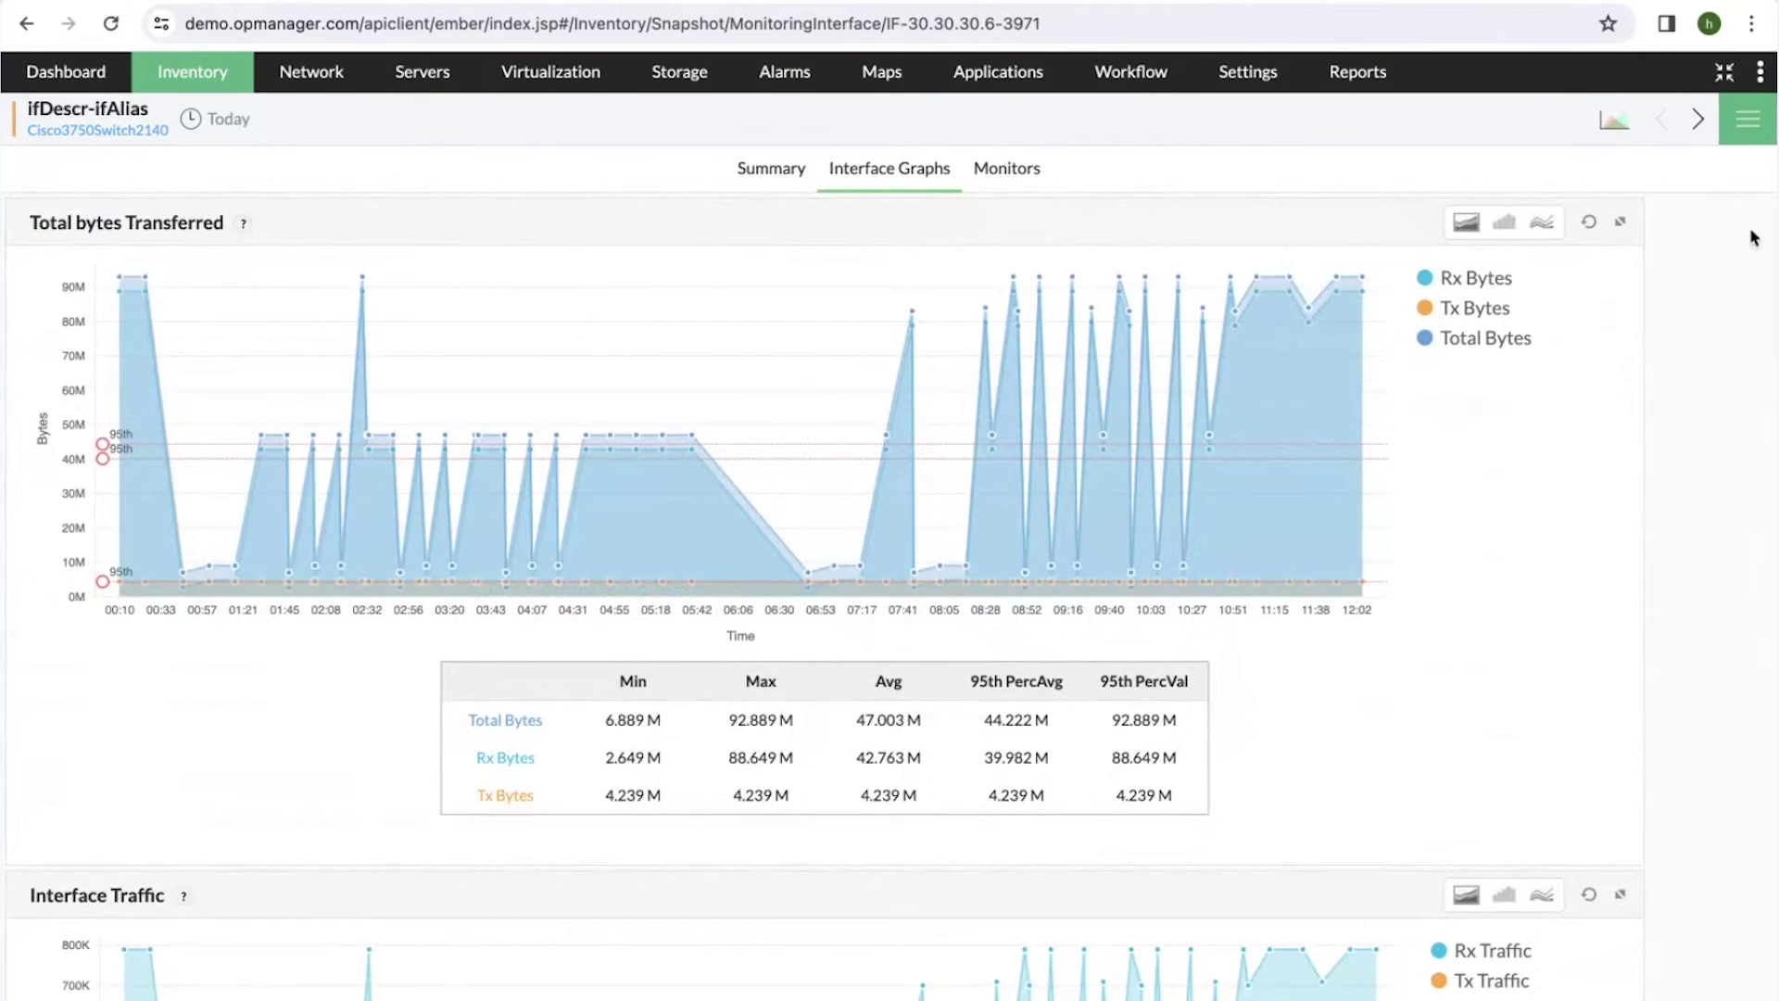
Open the interface's Bandwidth Report for today, review its utilization graph and close it.
click(1751, 134)
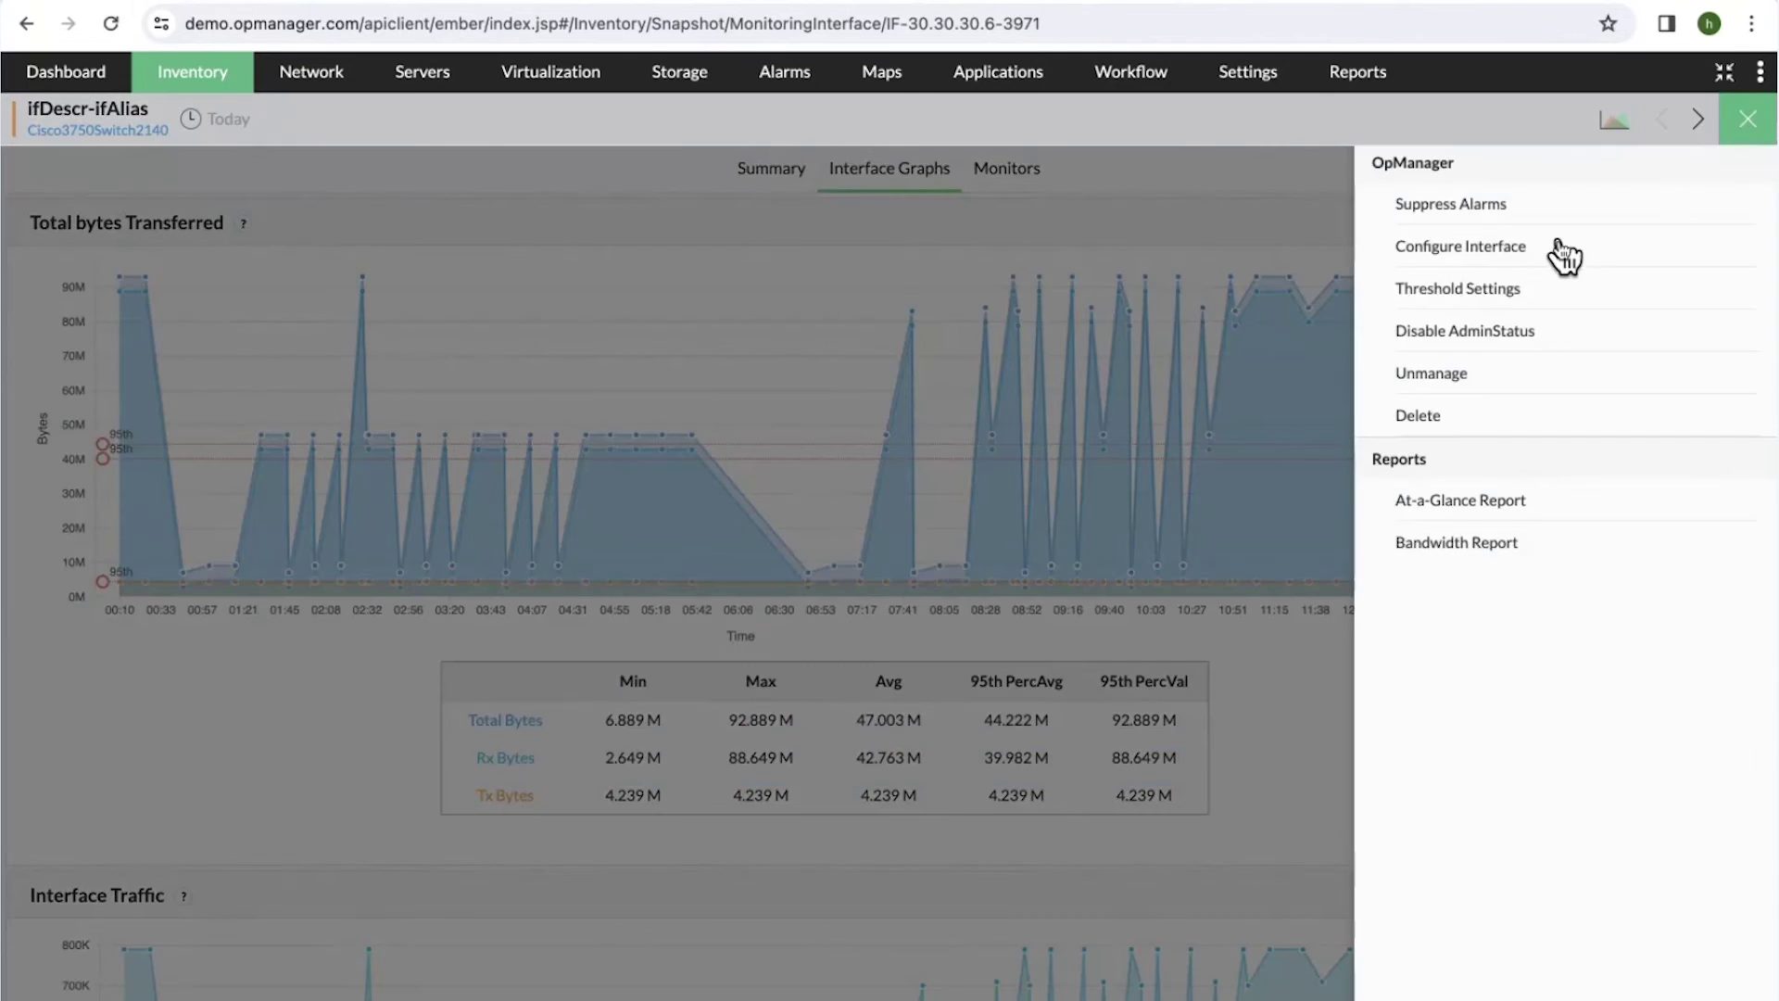
click(1481, 545)
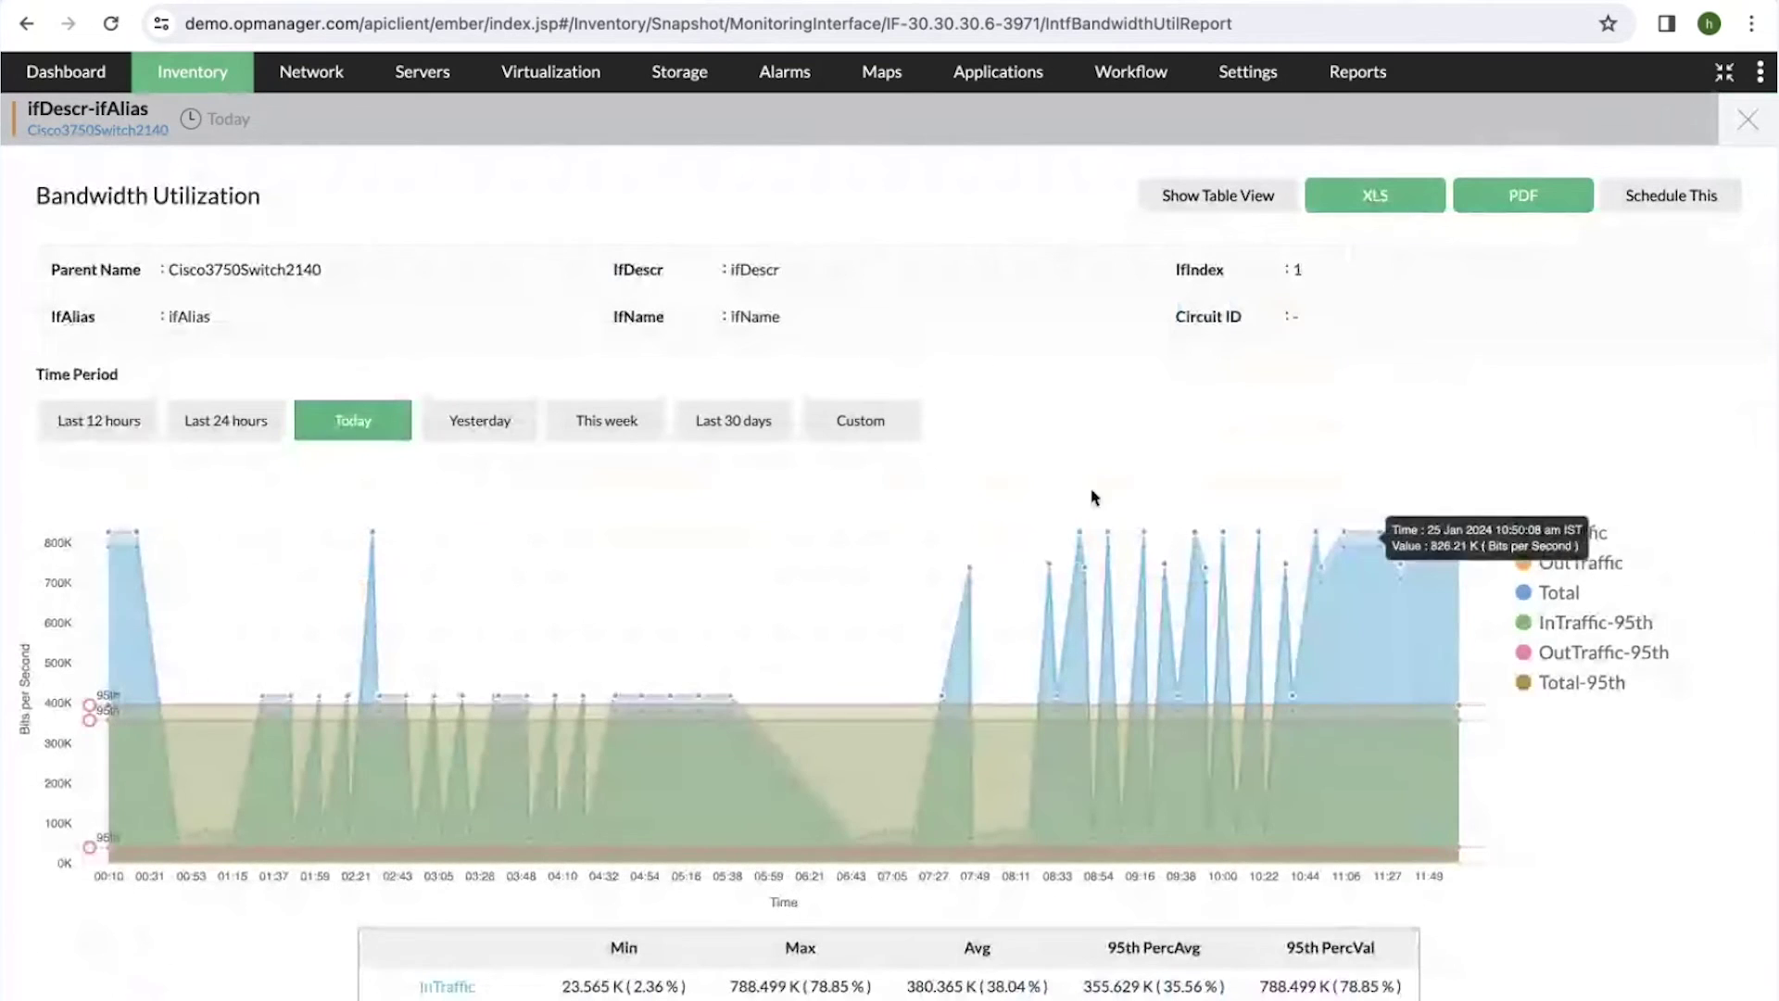
scroll(676, 484, down, 2)
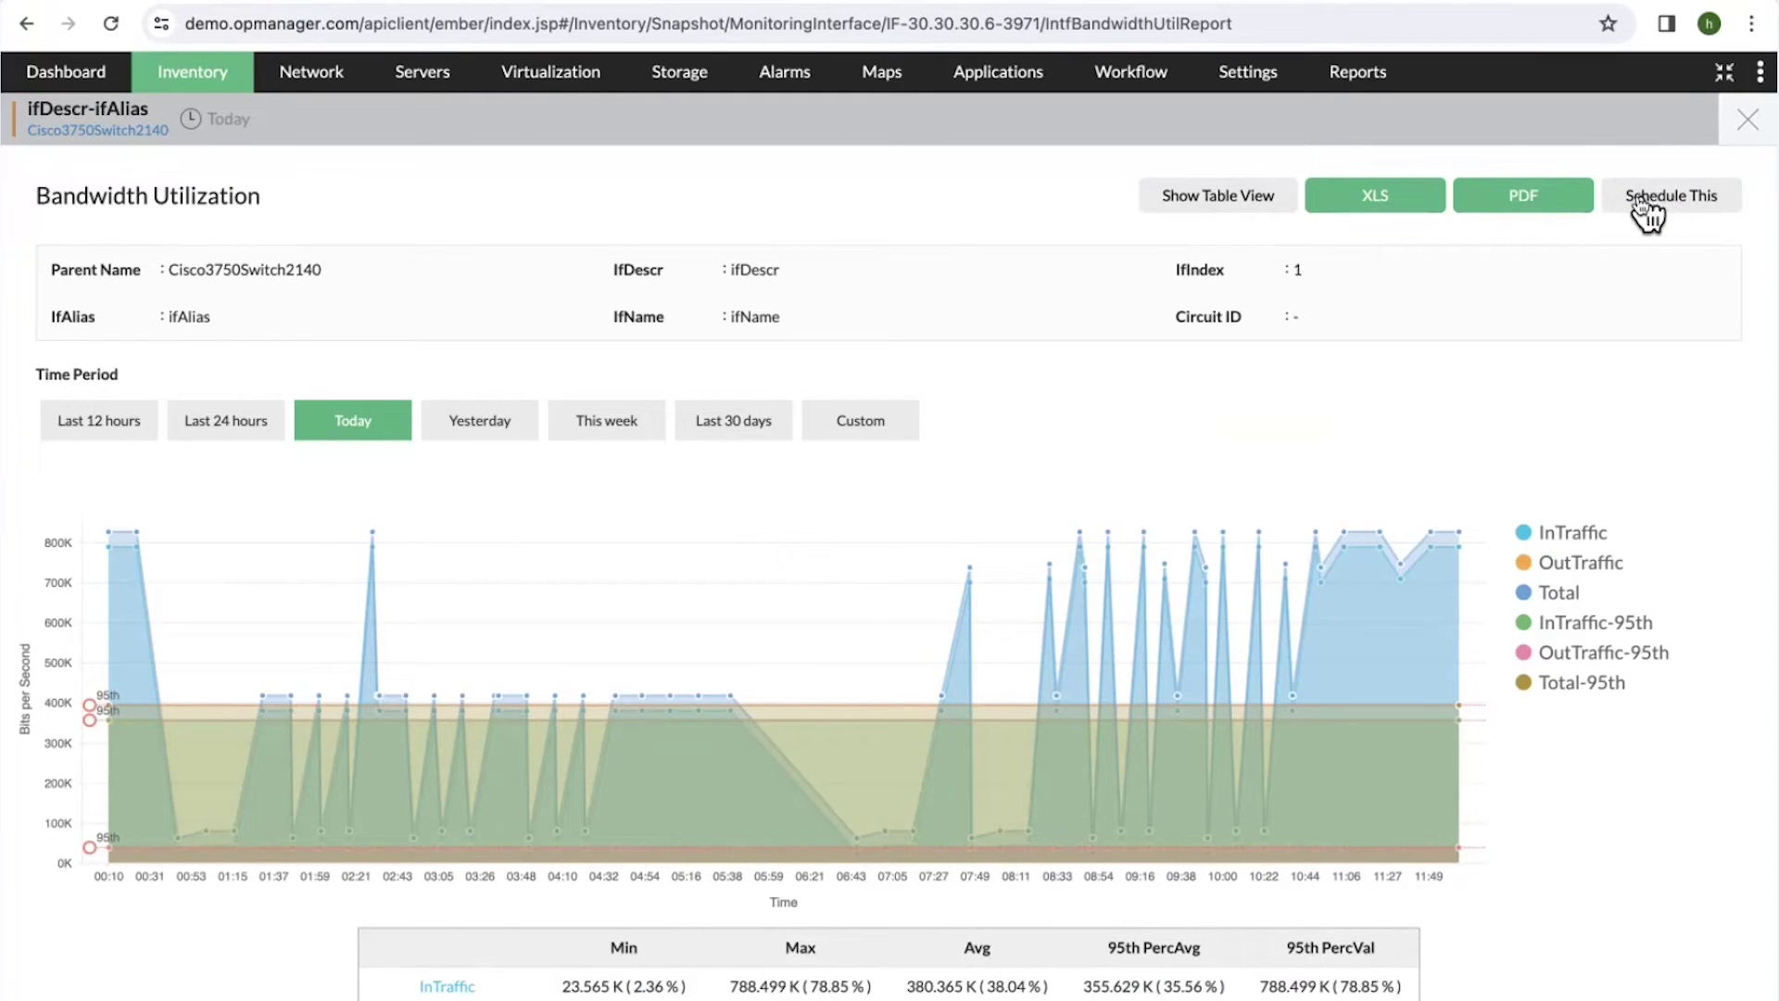
click(1746, 128)
click(1757, 135)
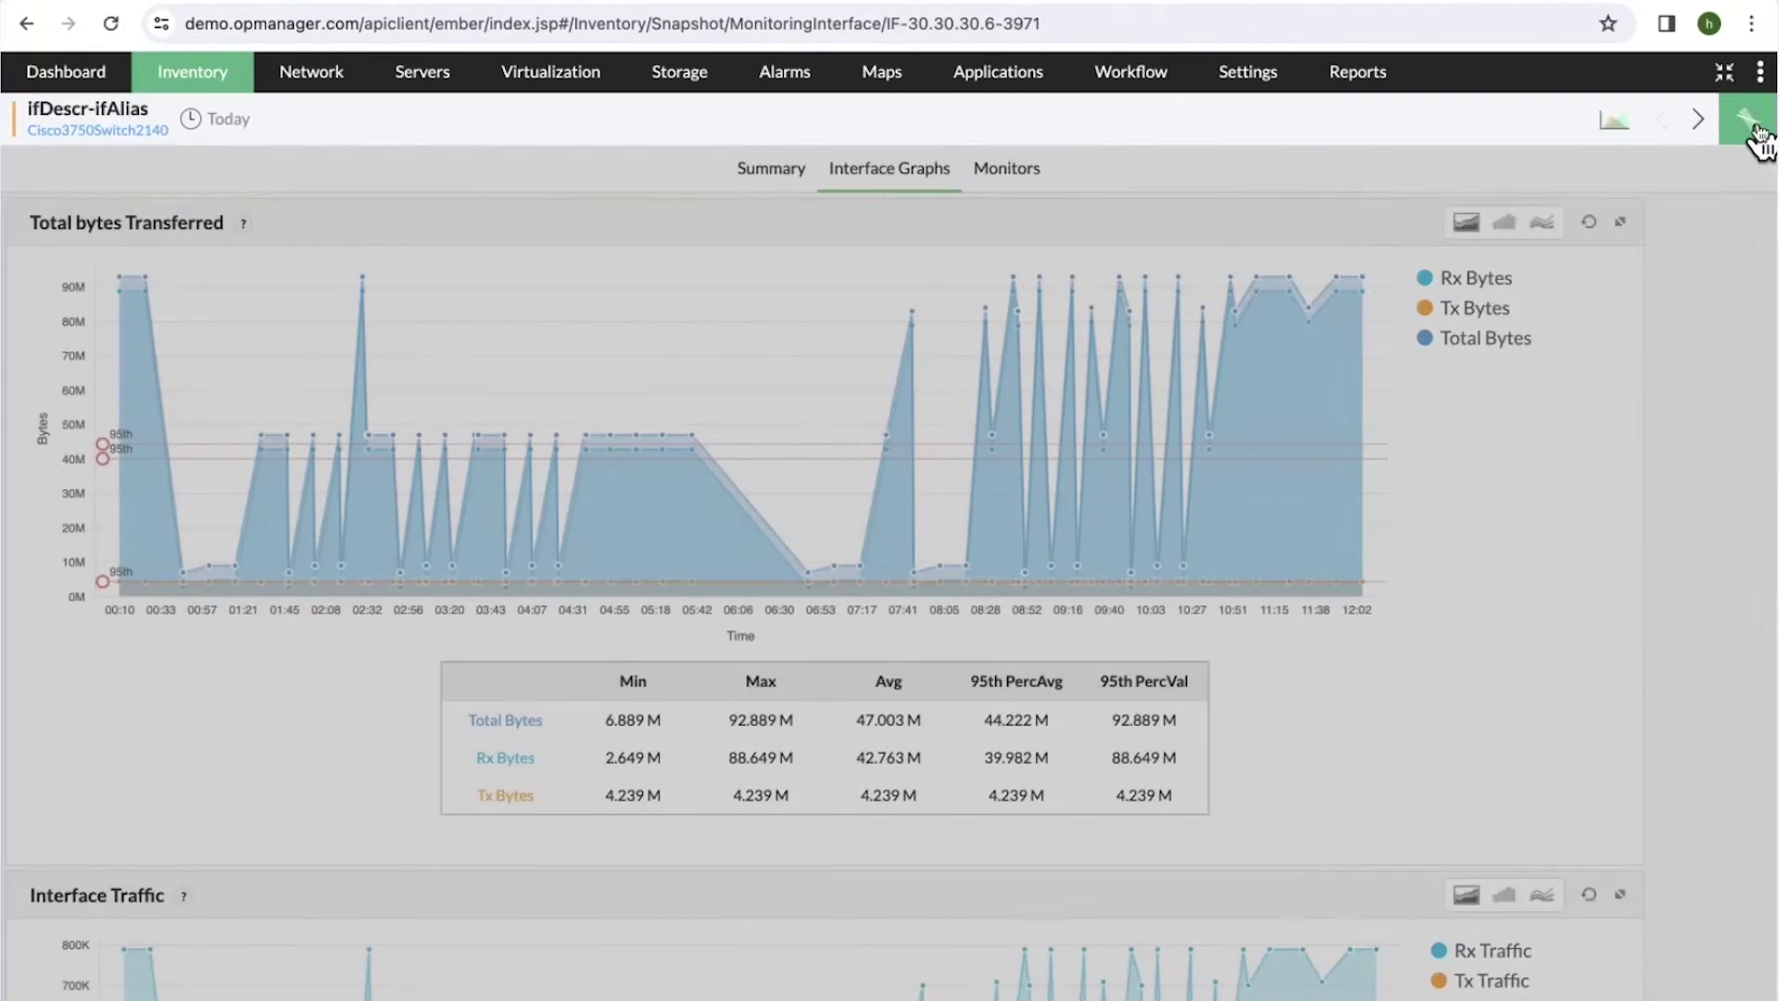
Switch to OpManager Plus, open Interface Templates from the configuration settings and look through the interface types.
scroll(906, 426, down, 2)
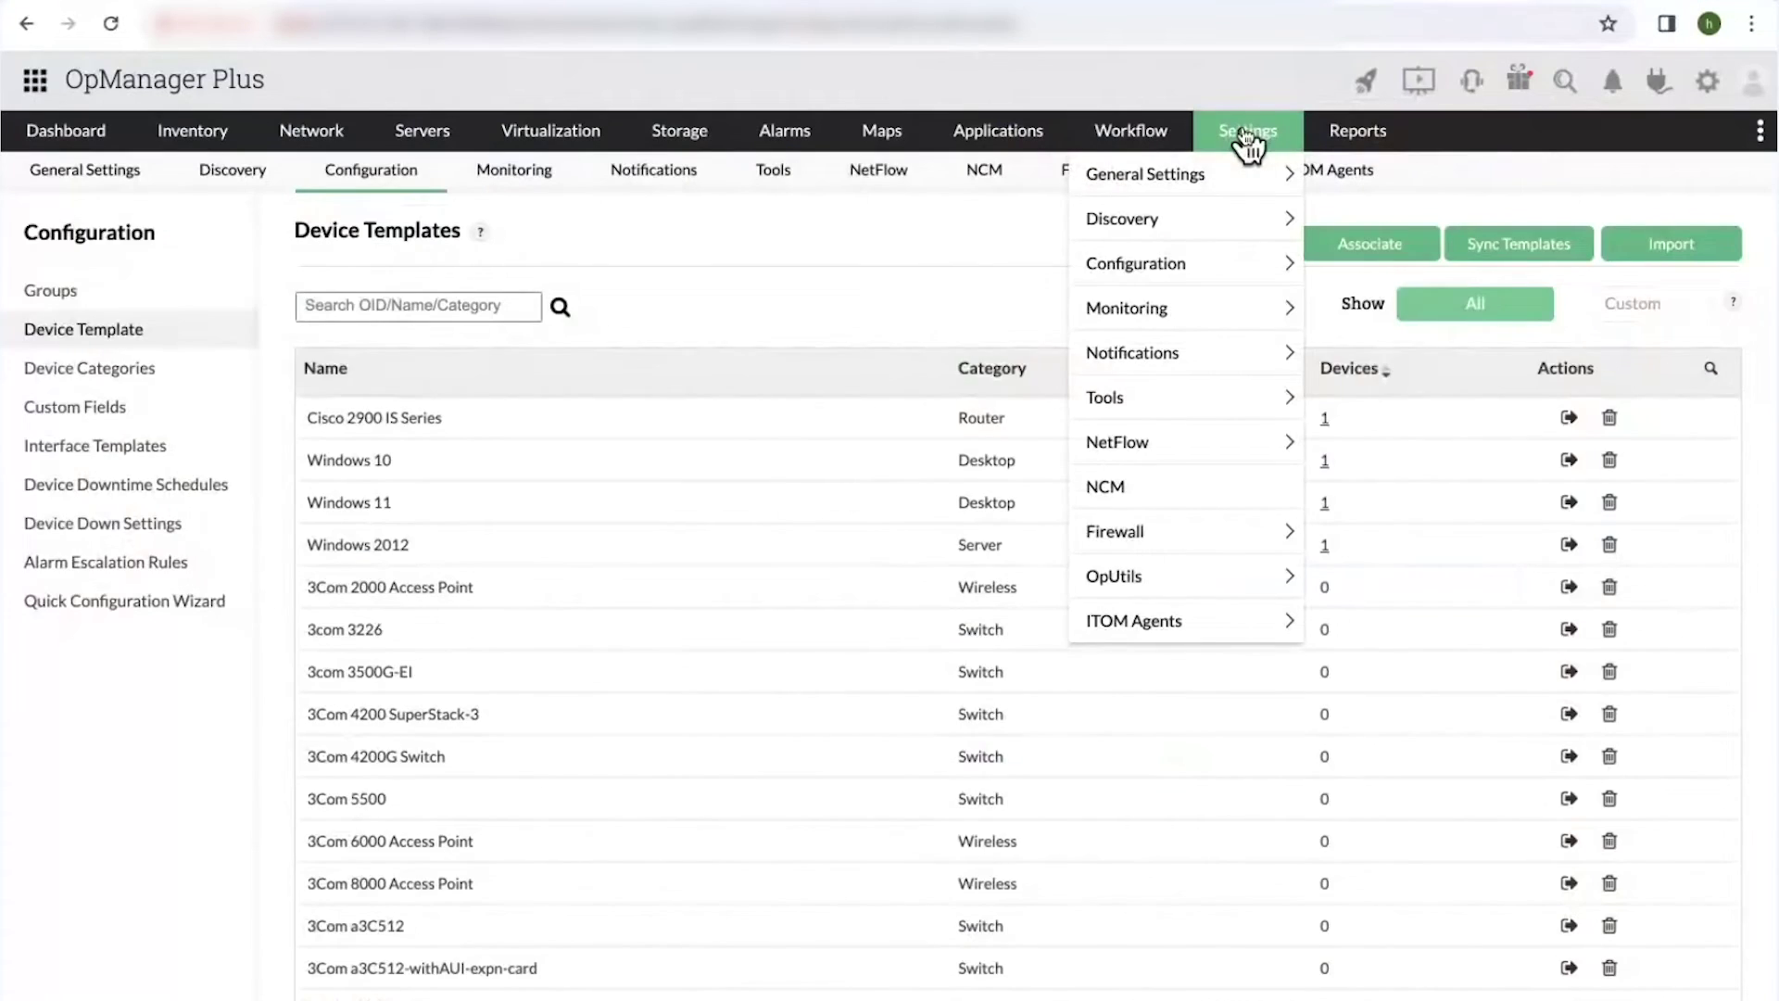
click(1246, 139)
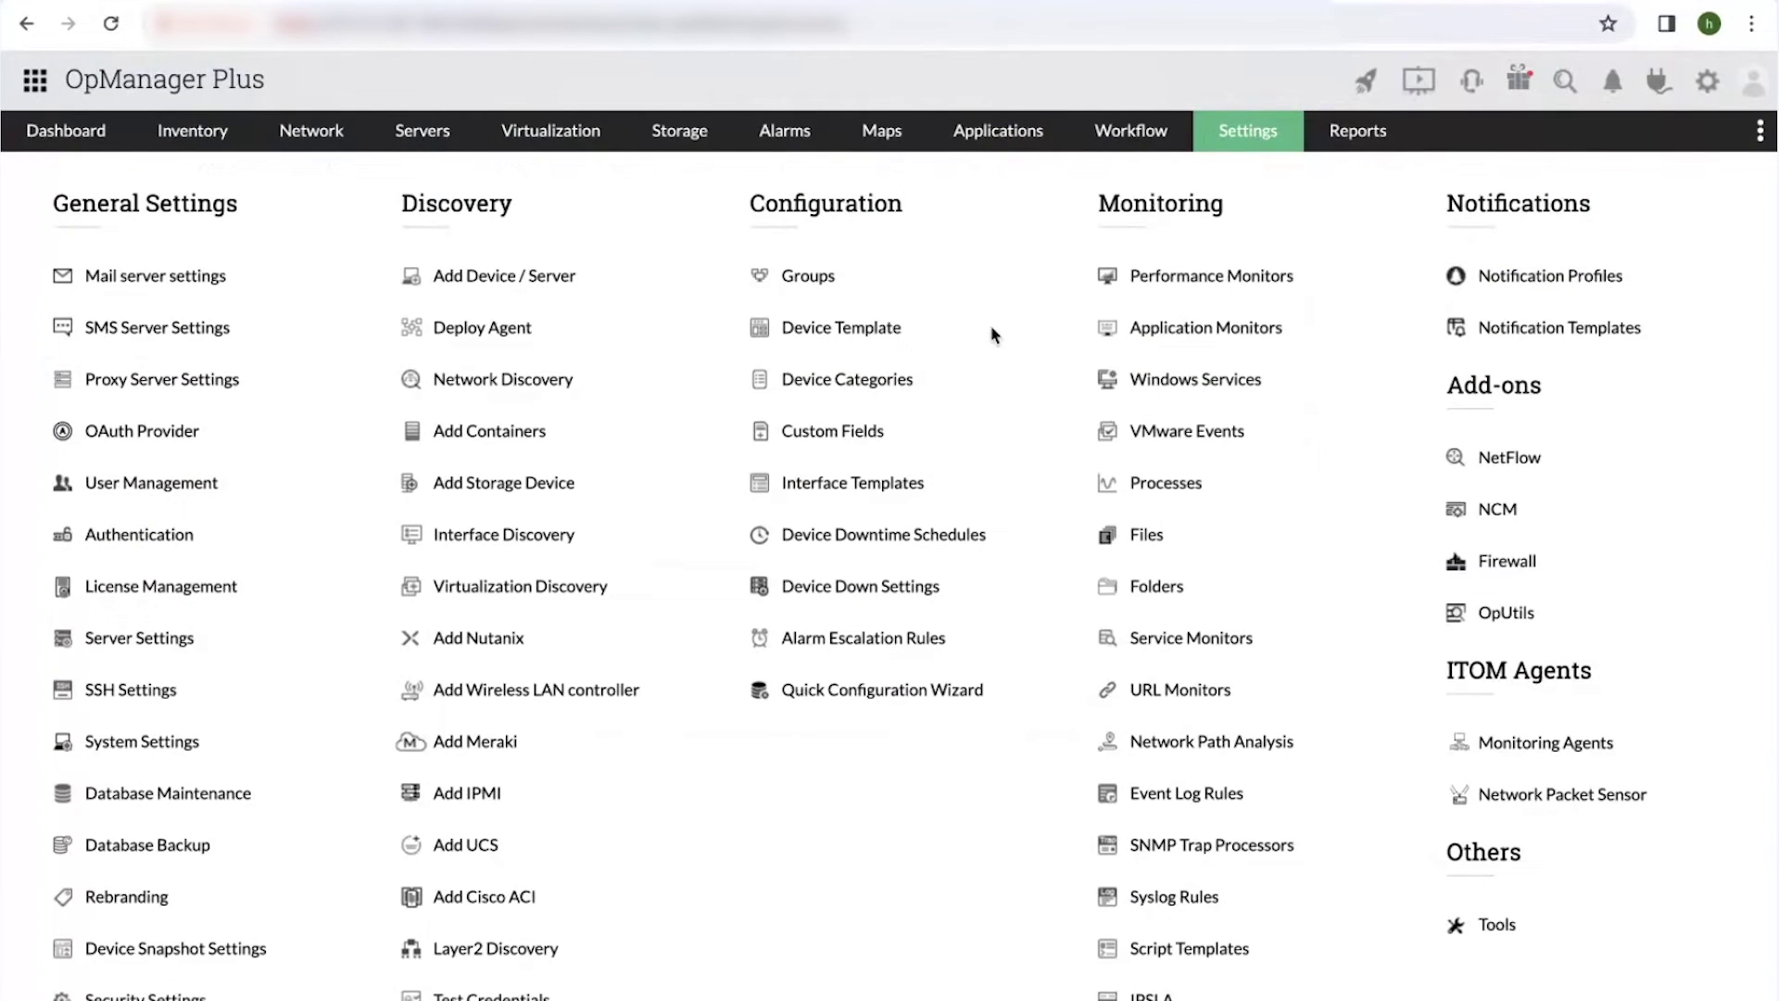
click(871, 486)
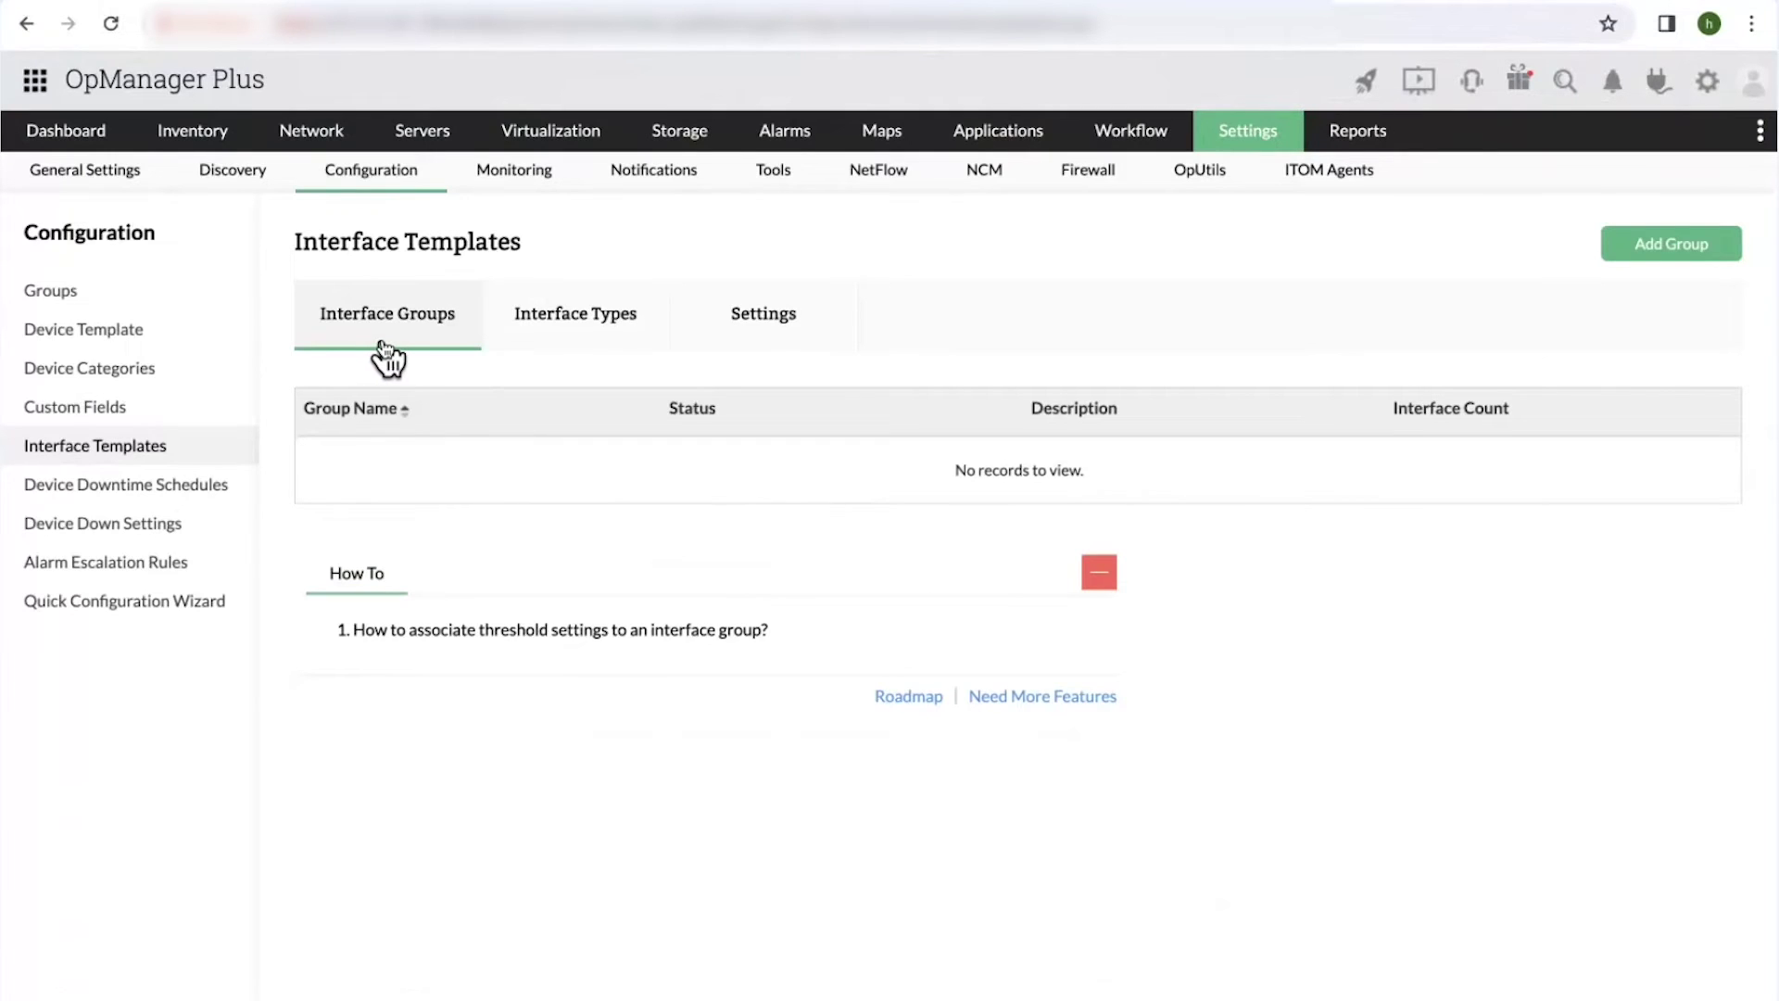
click(556, 345)
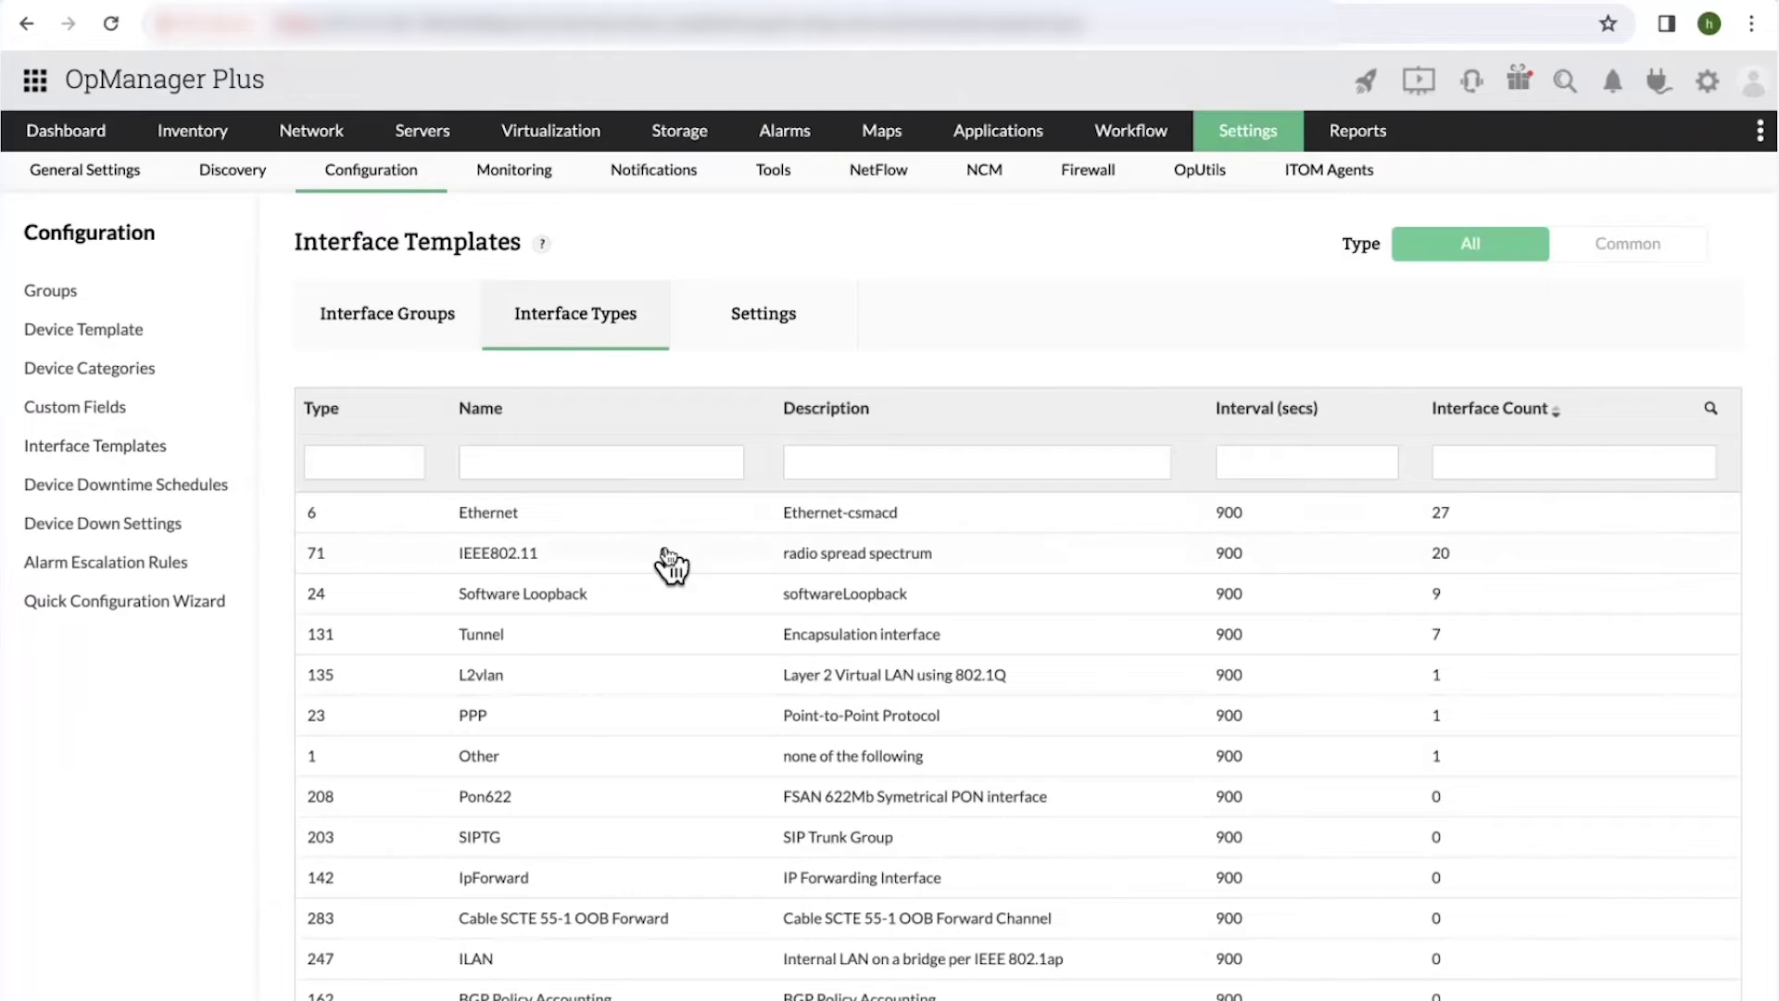
scroll(574, 548, down, 1)
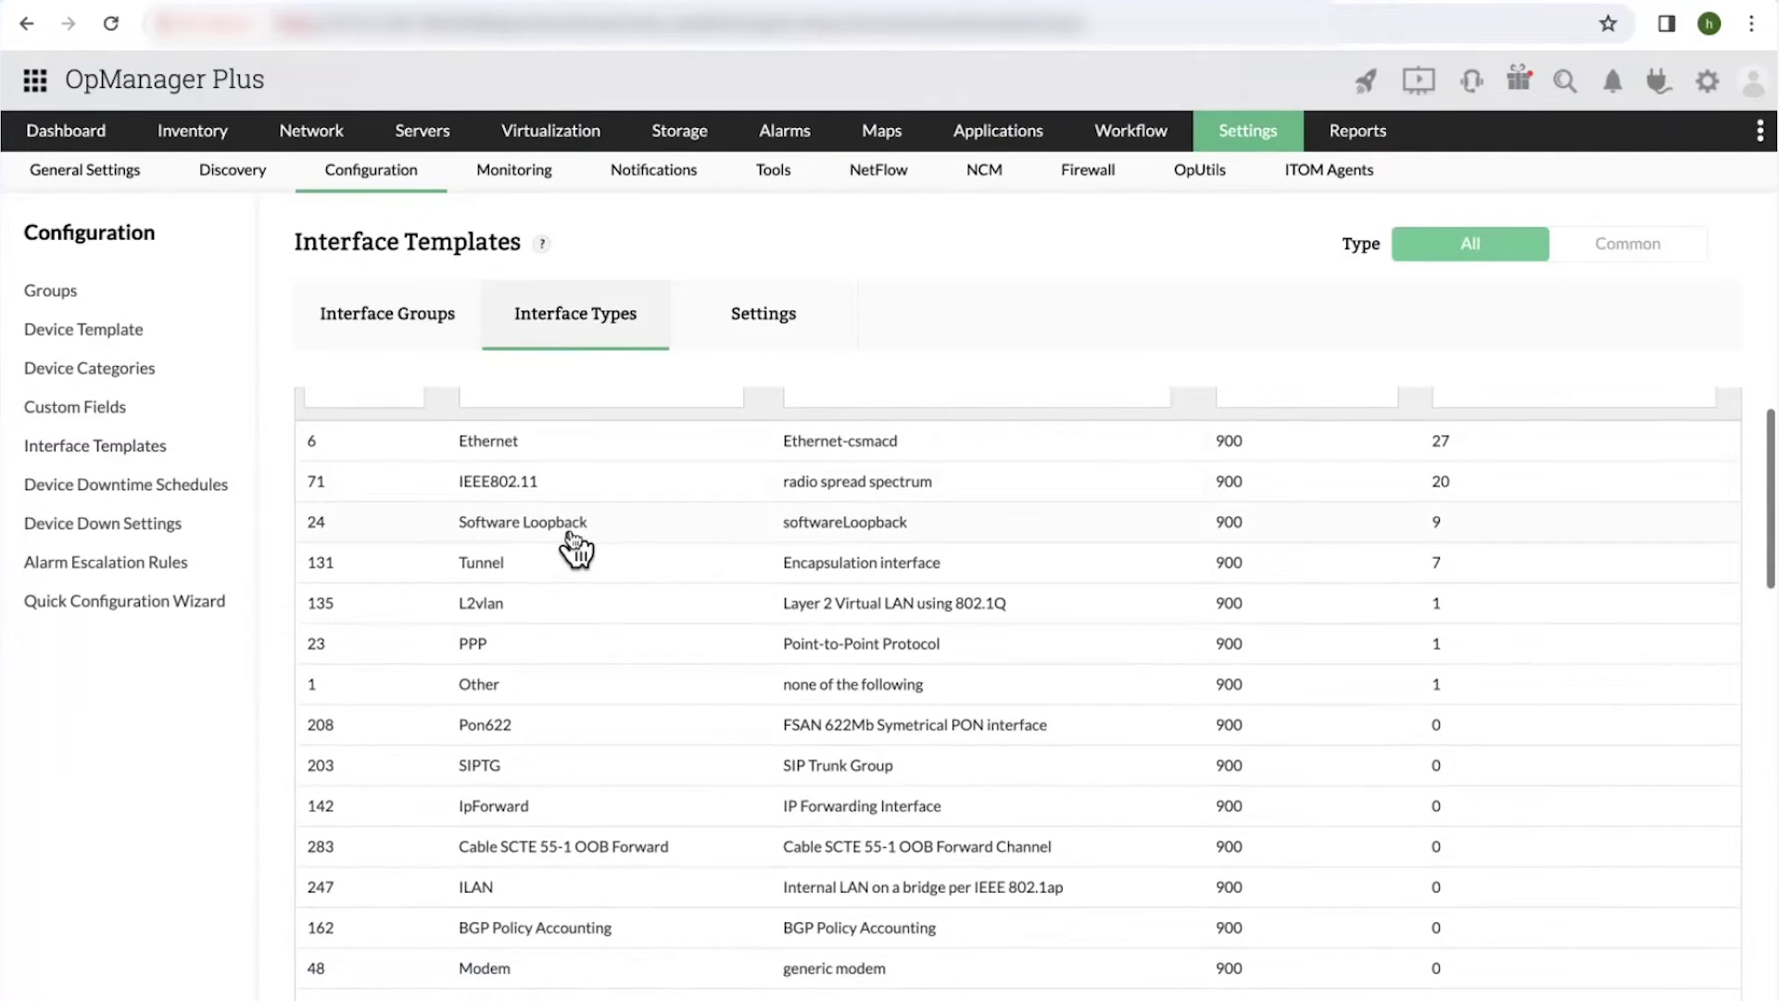
scroll(535, 523, down, 4)
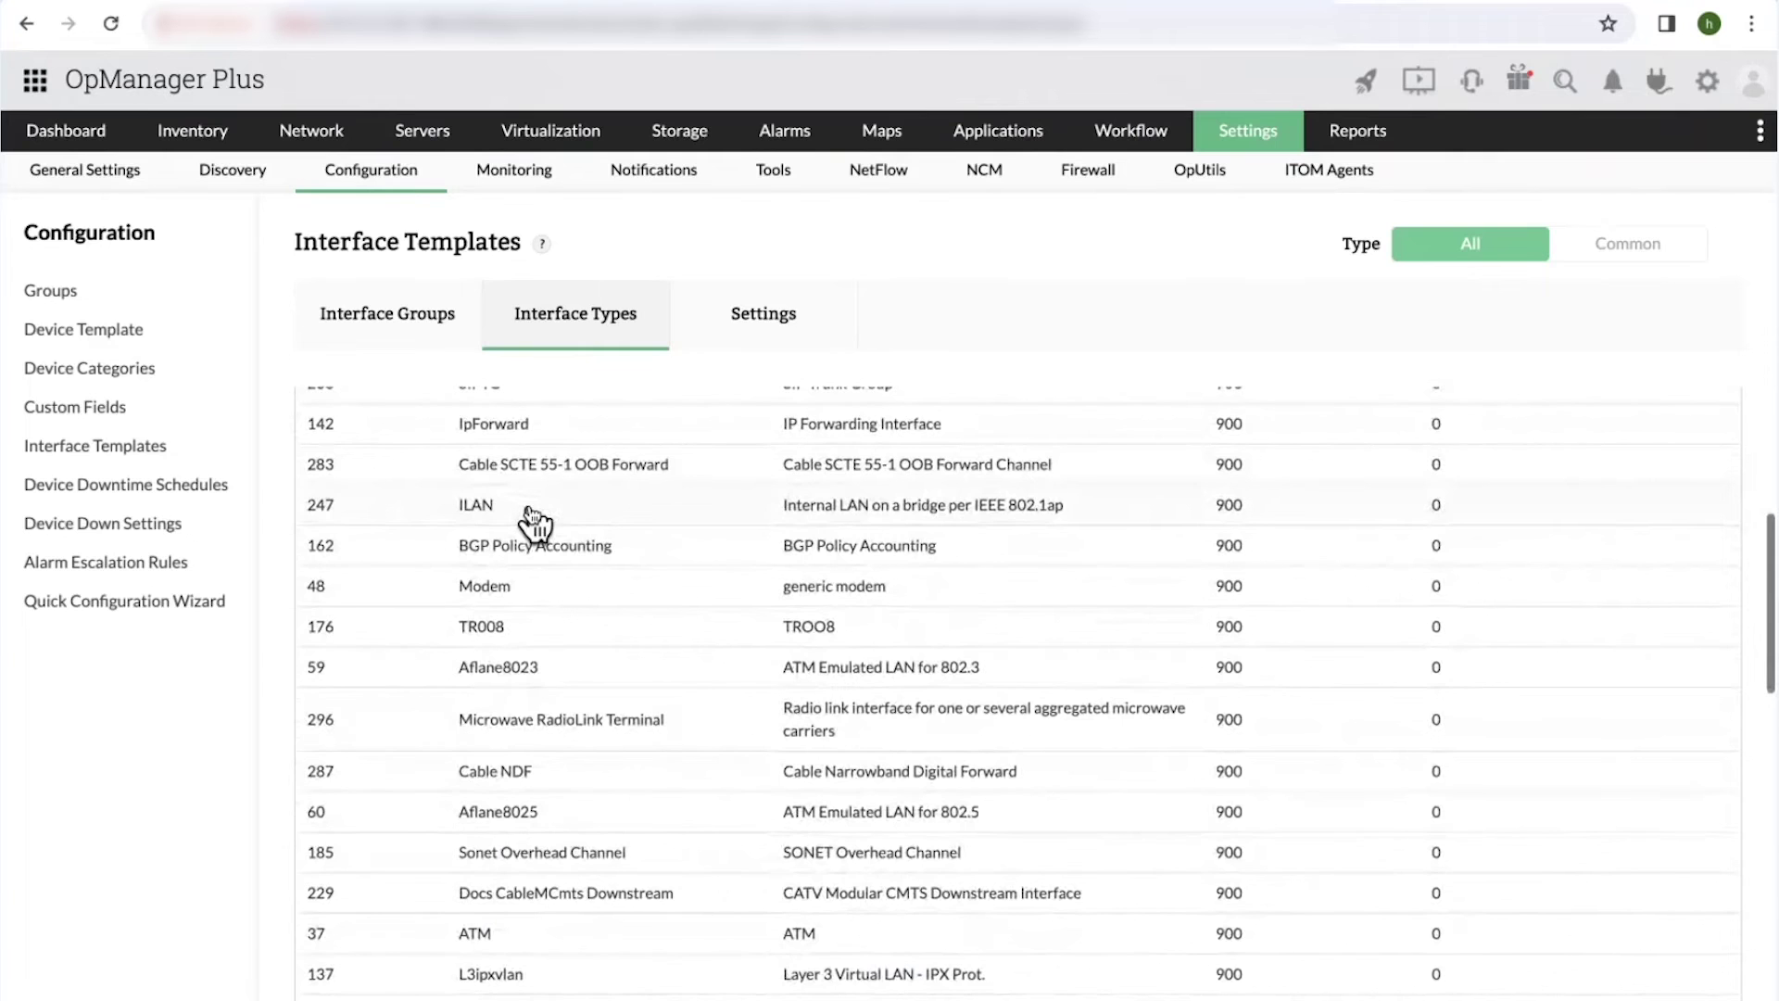
Open the Ethernet interface type template, review its Utilization, Error Rate and Discard Rate threshold settings, and close it.
scroll(533, 519, down, 4)
scroll(528, 519, up, 7)
scroll(523, 547, up, 3)
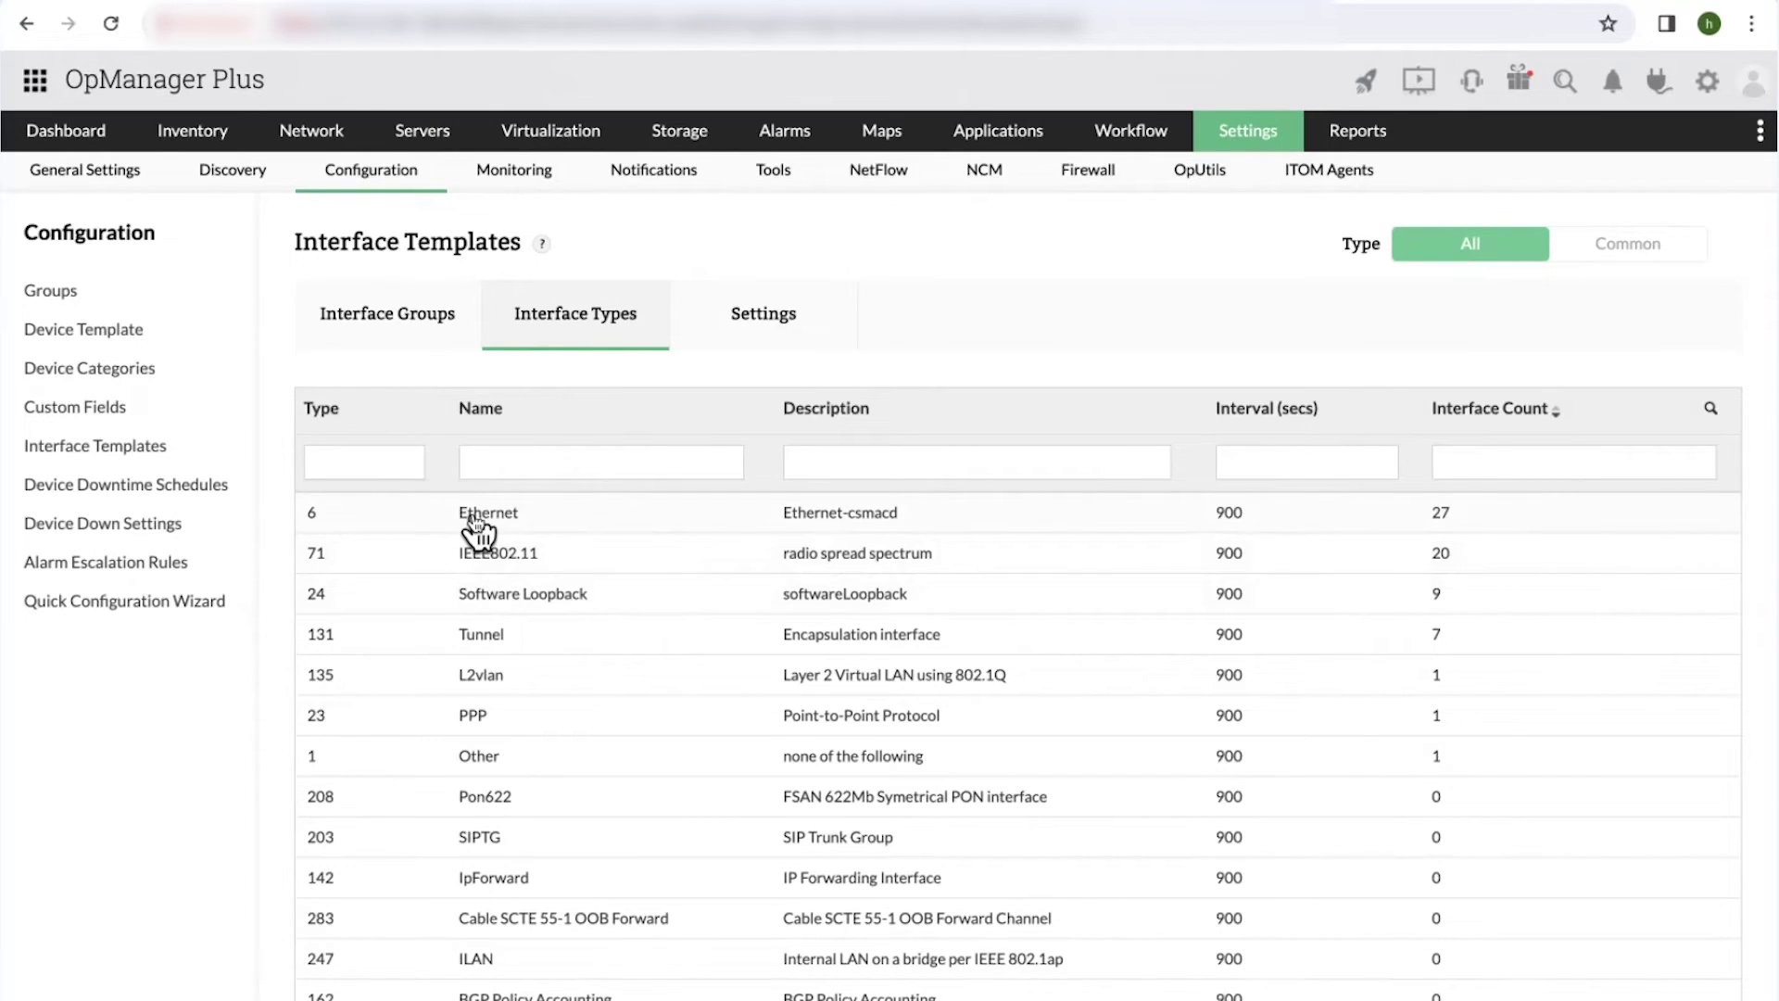
click(475, 517)
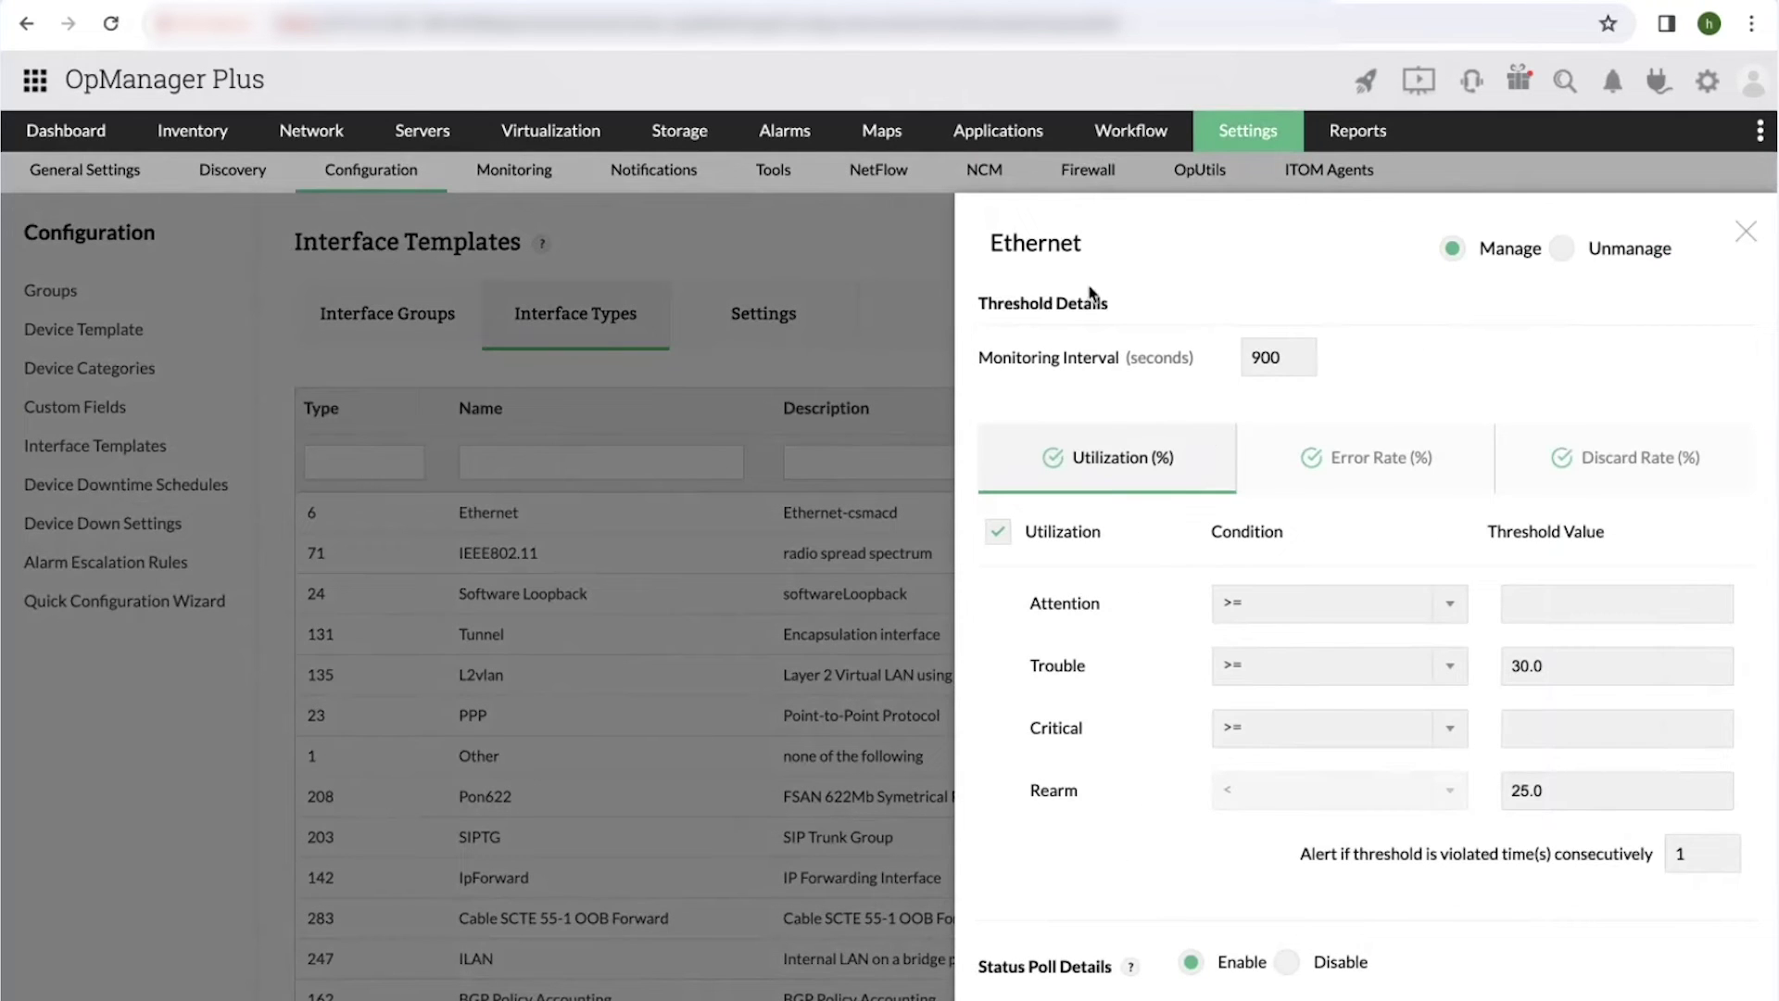
click(1340, 465)
click(1585, 464)
click(1140, 481)
scroll(1265, 518, down, 2)
scroll(1270, 542, up, 2)
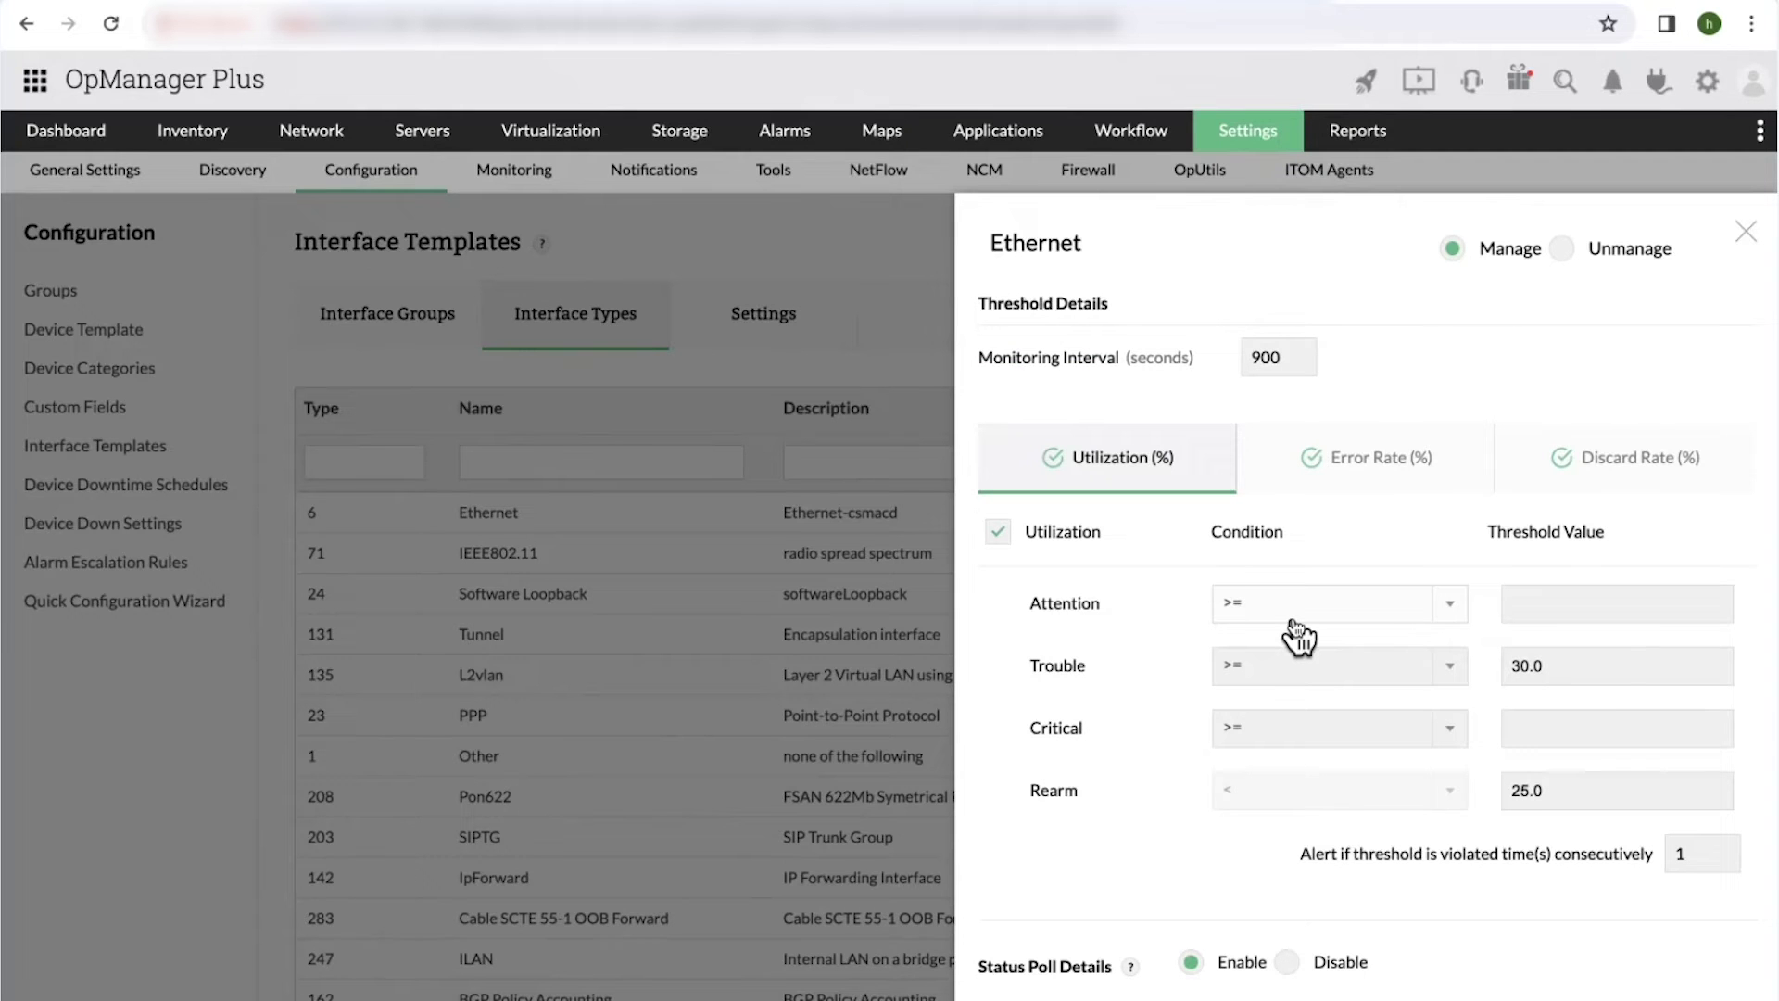
click(1746, 231)
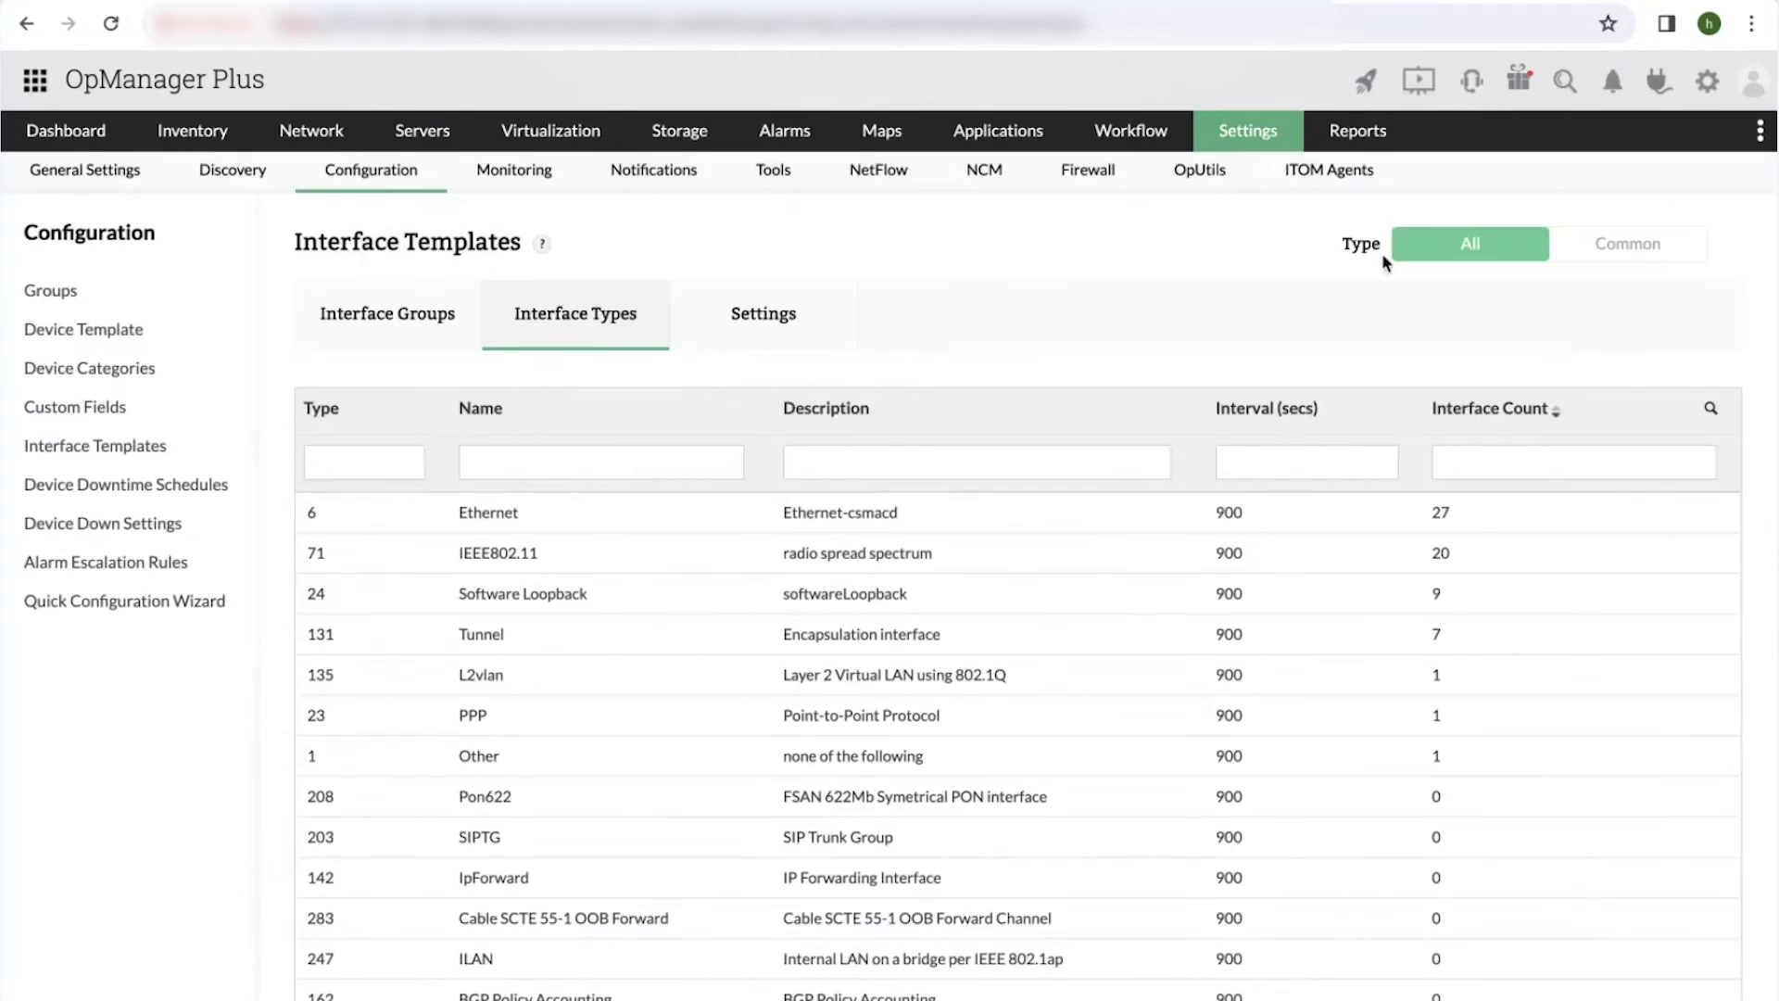
Switch to the presentation and advance to the Interface Groups slide.
key(ctrl+Up)
click(816, 41)
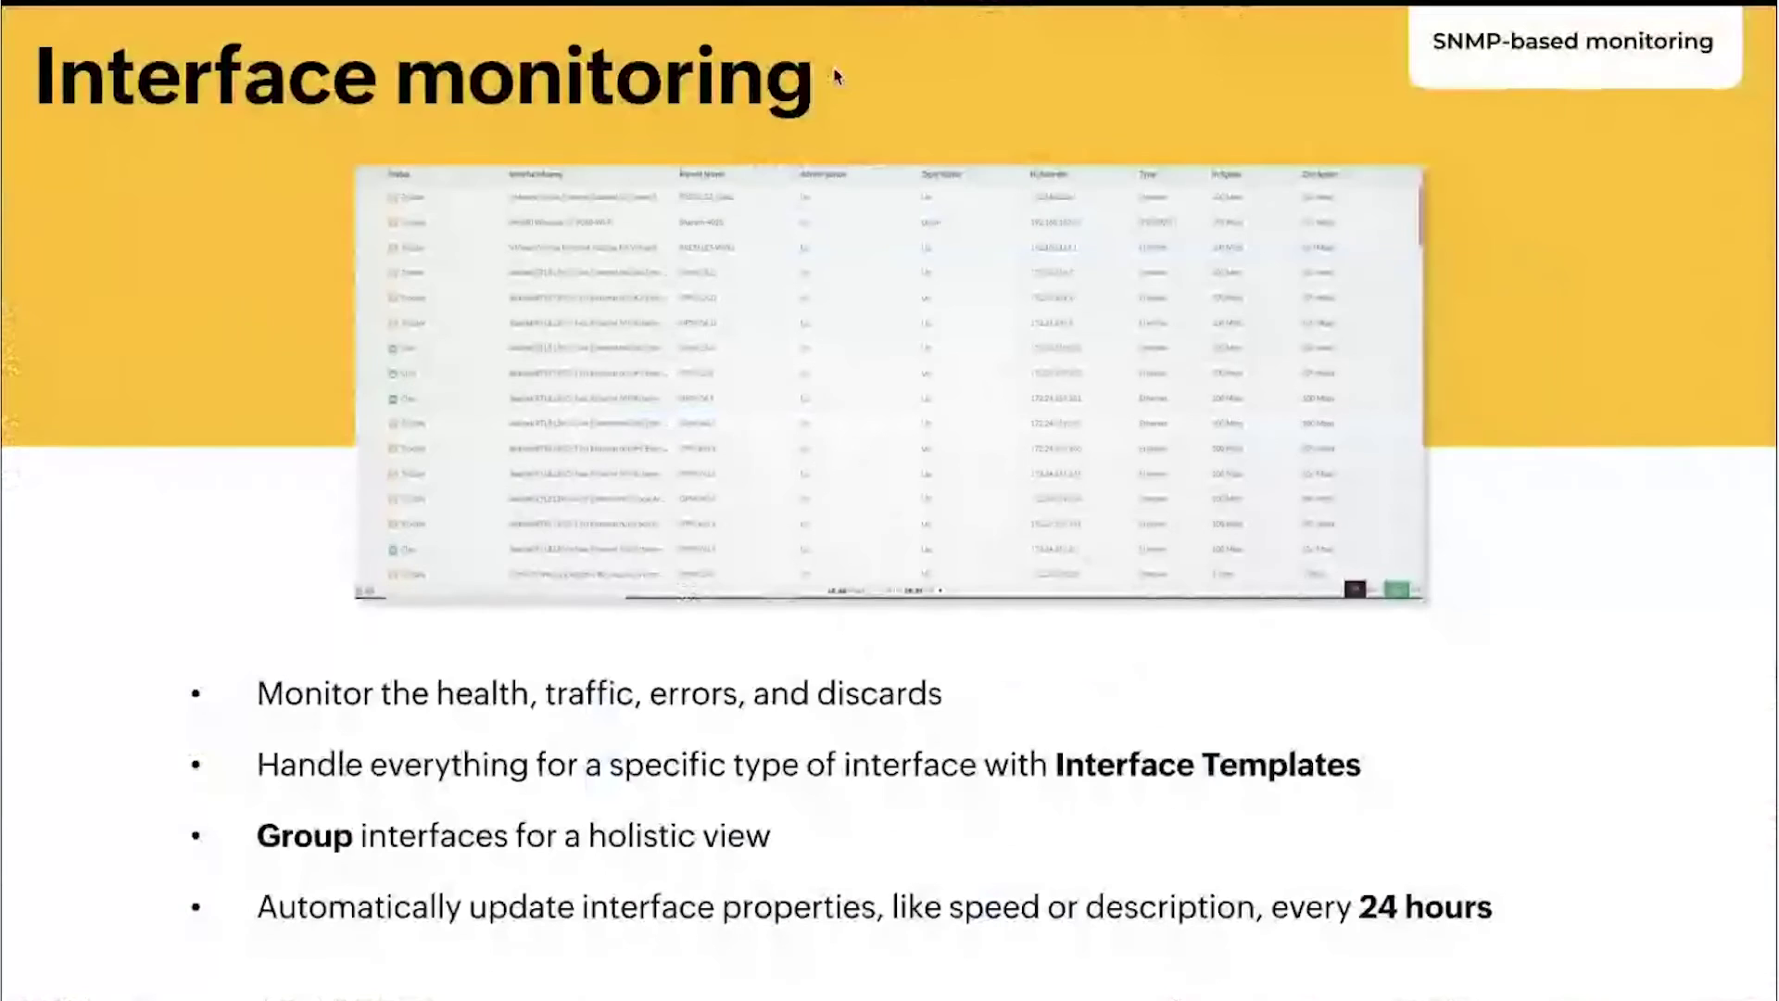
key(Right)
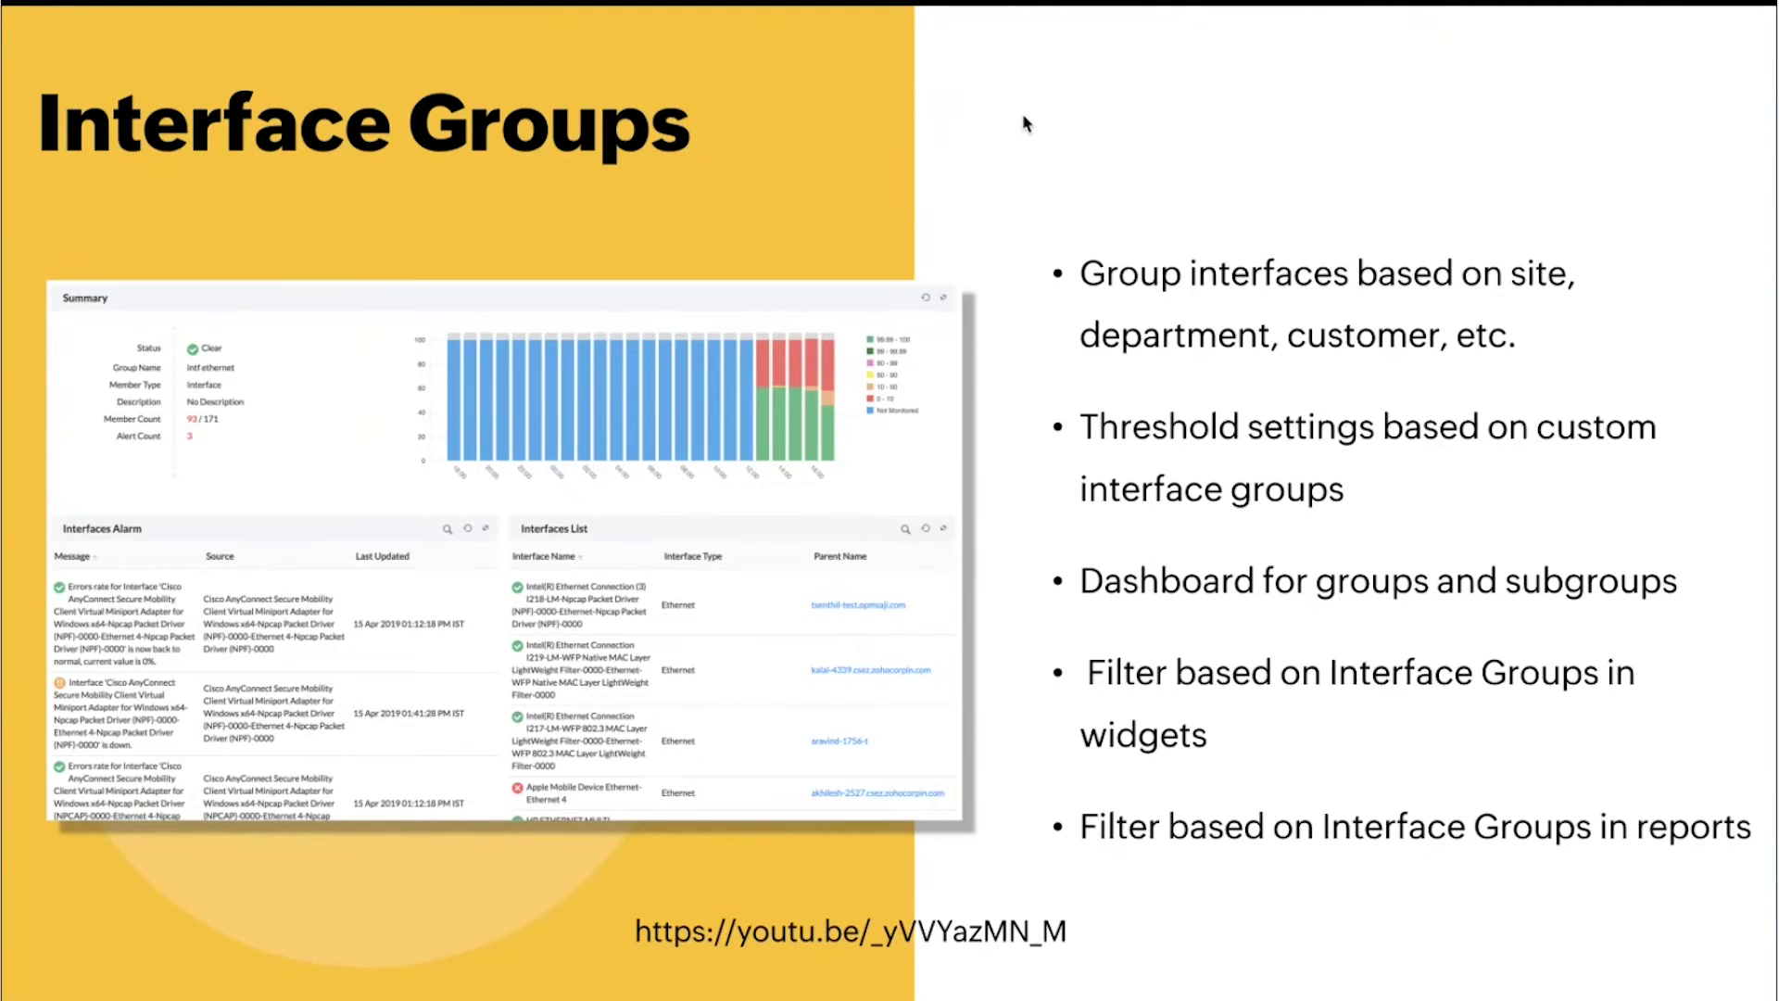
Return to OpManager Plus, start a new group under Interface Groups named "Main office interfaces" and proceed to its selection criteria.
key(ctrl+Up)
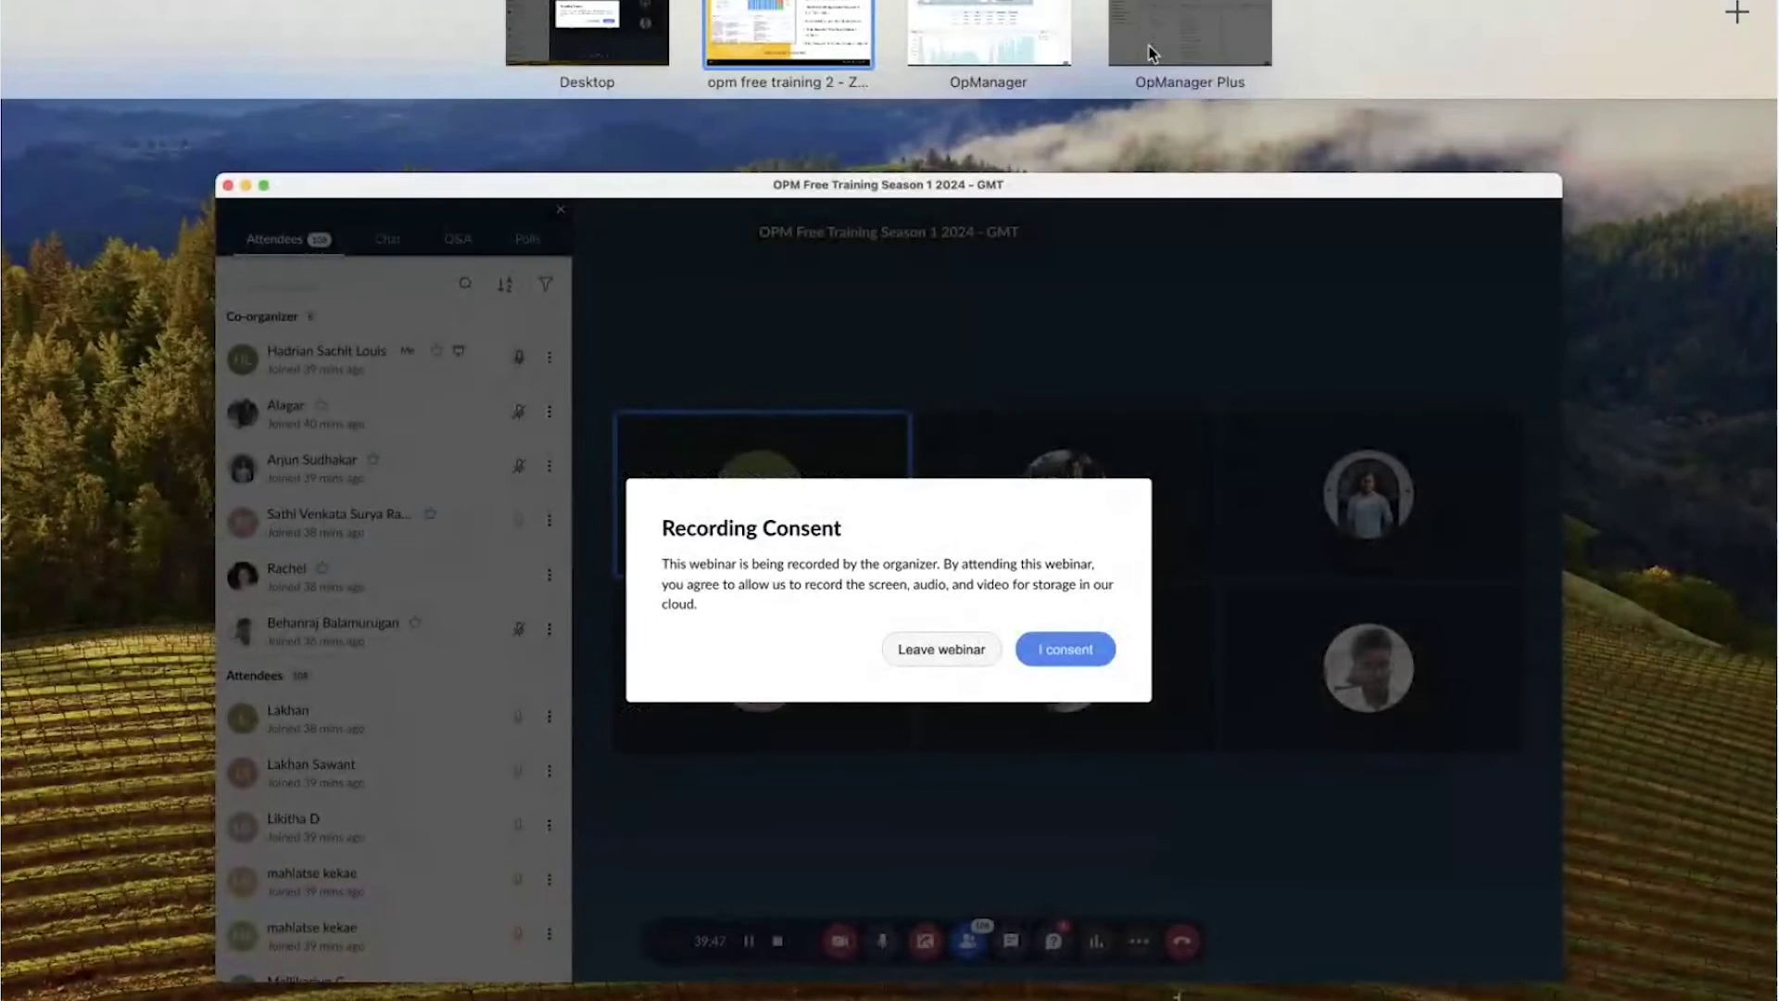
click(1149, 47)
mouse_move(999, 131)
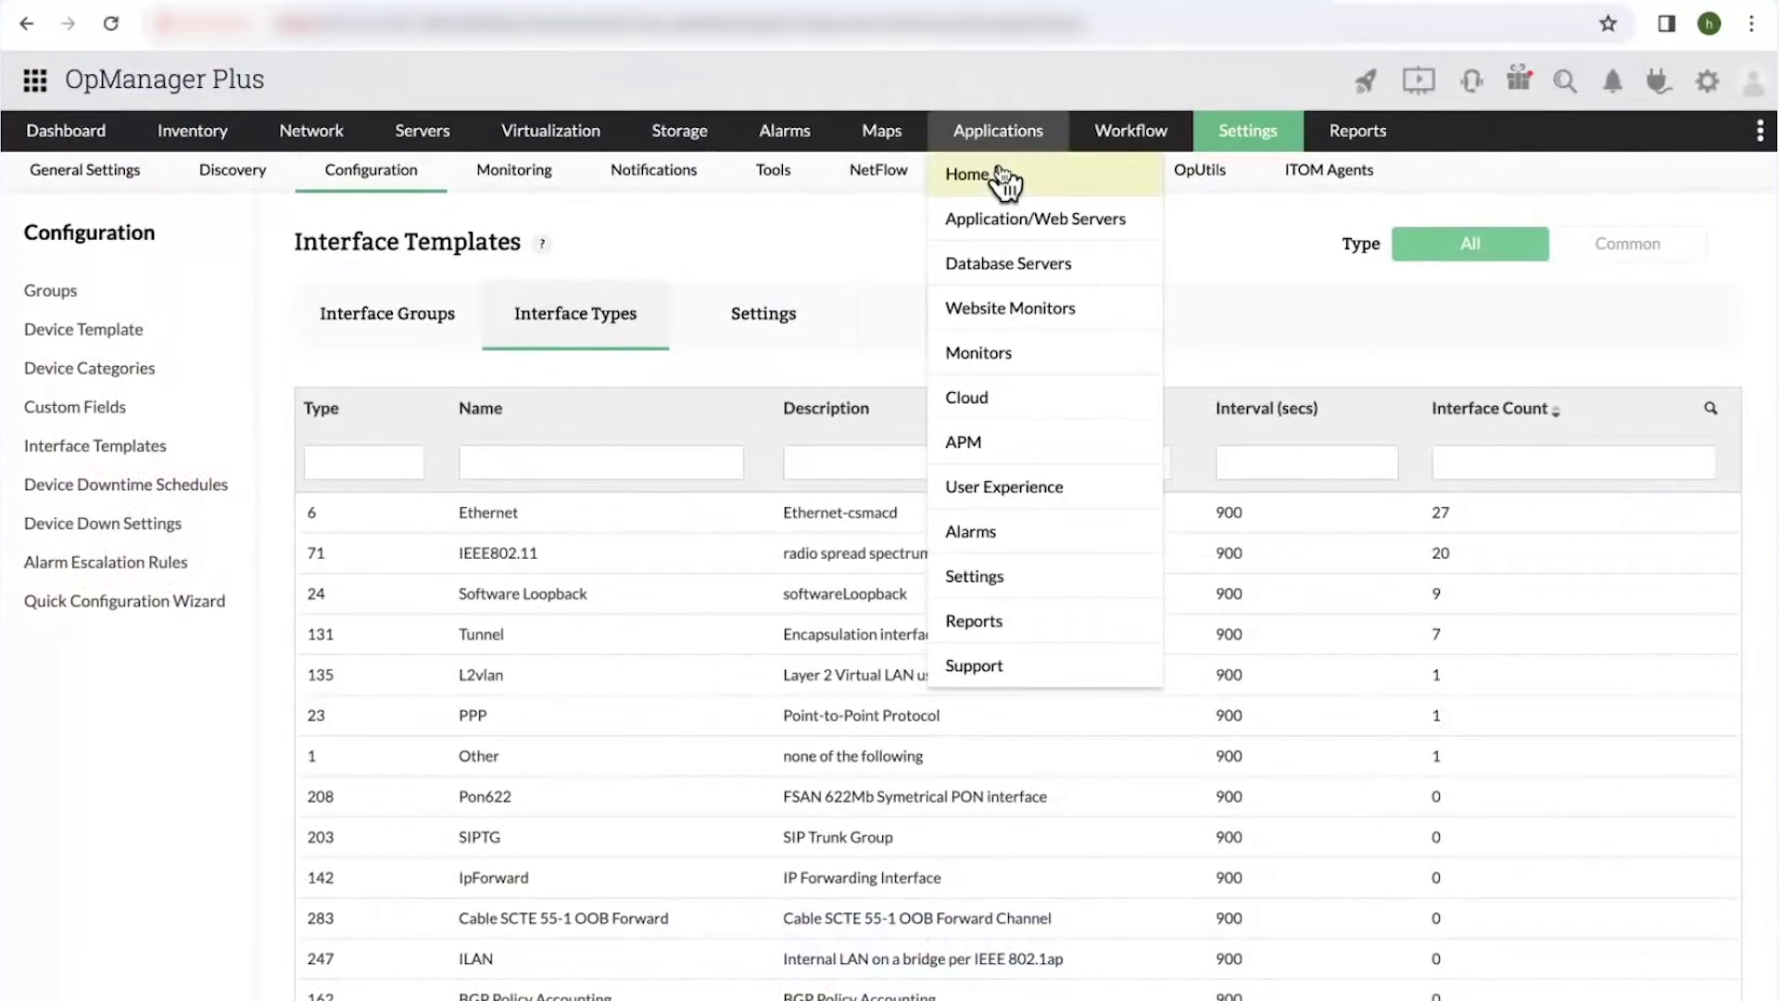
click(375, 335)
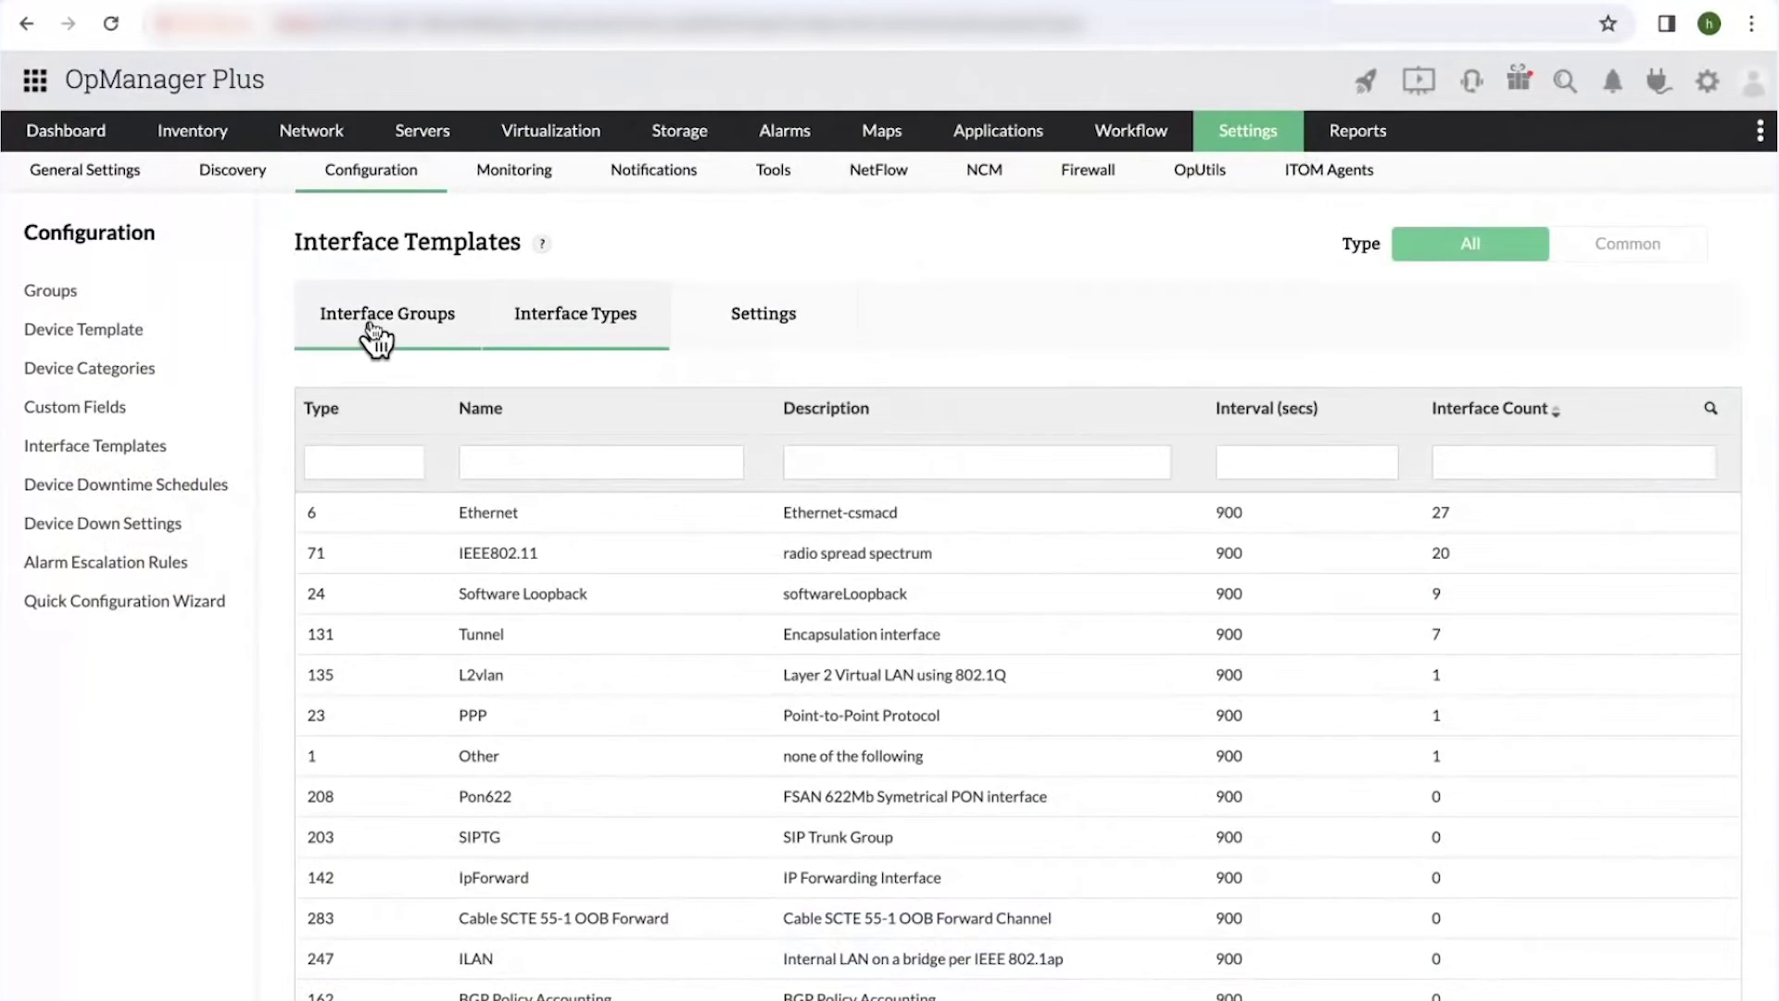
click(396, 299)
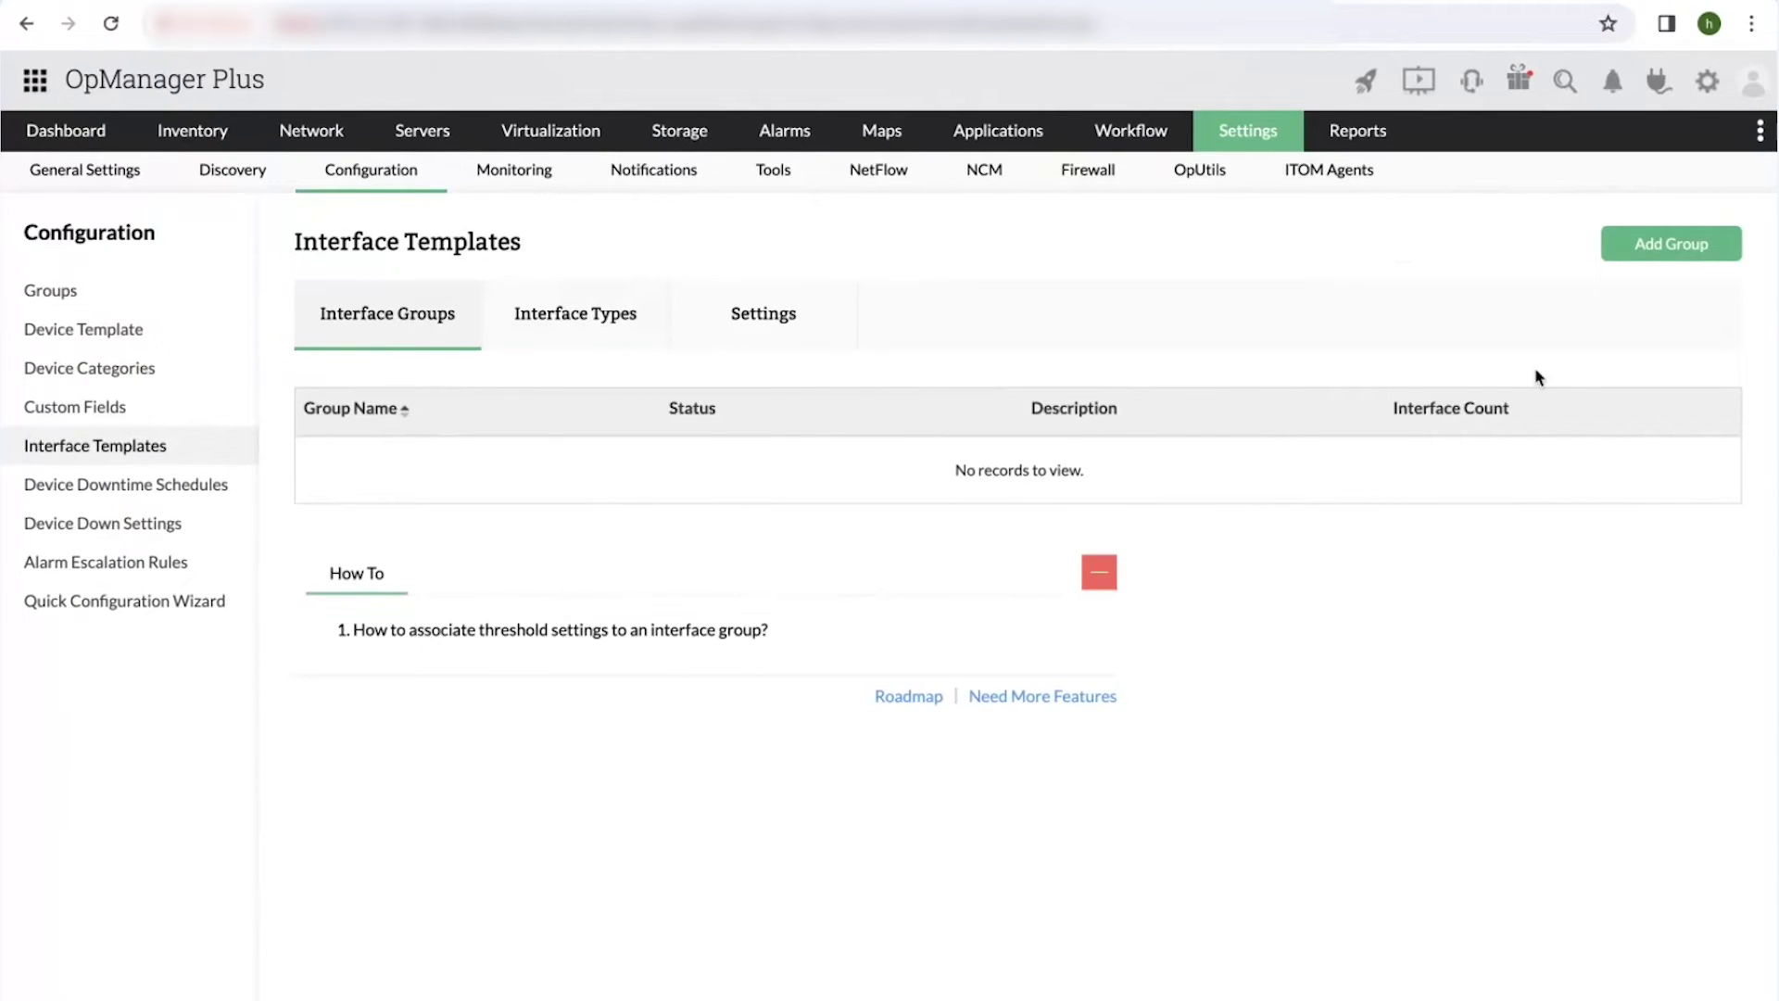
click(1618, 260)
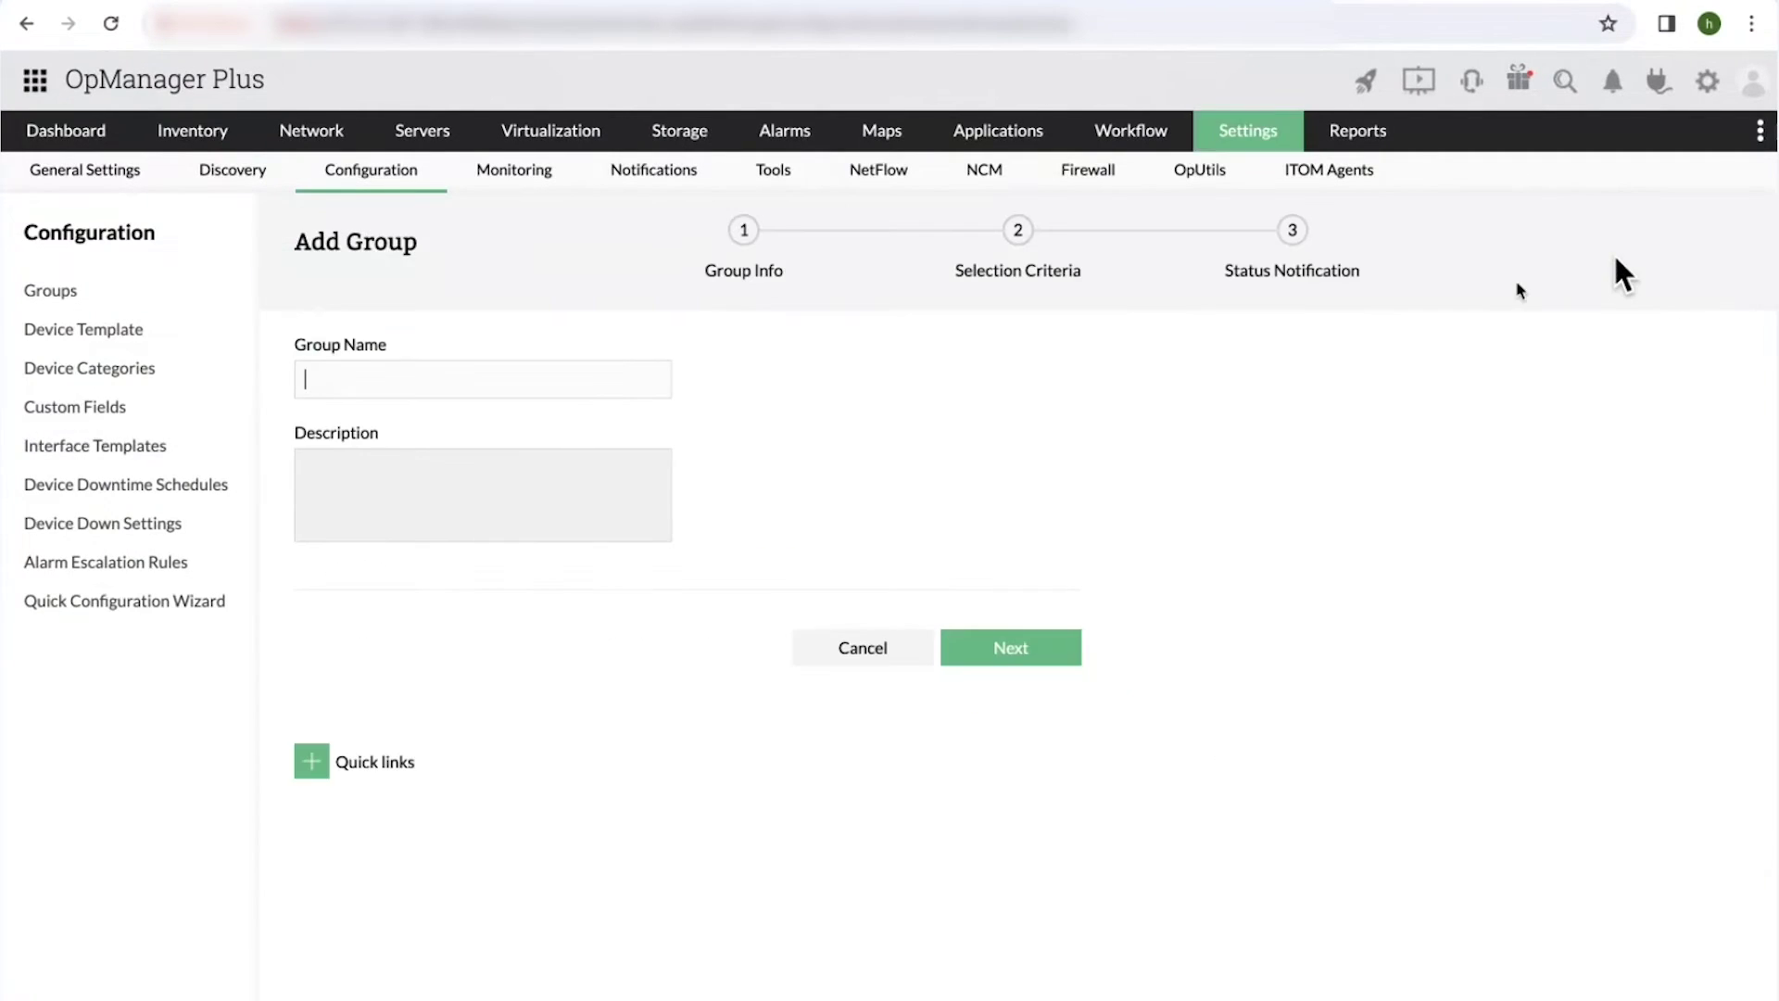
click(518, 387)
text(Main officew)
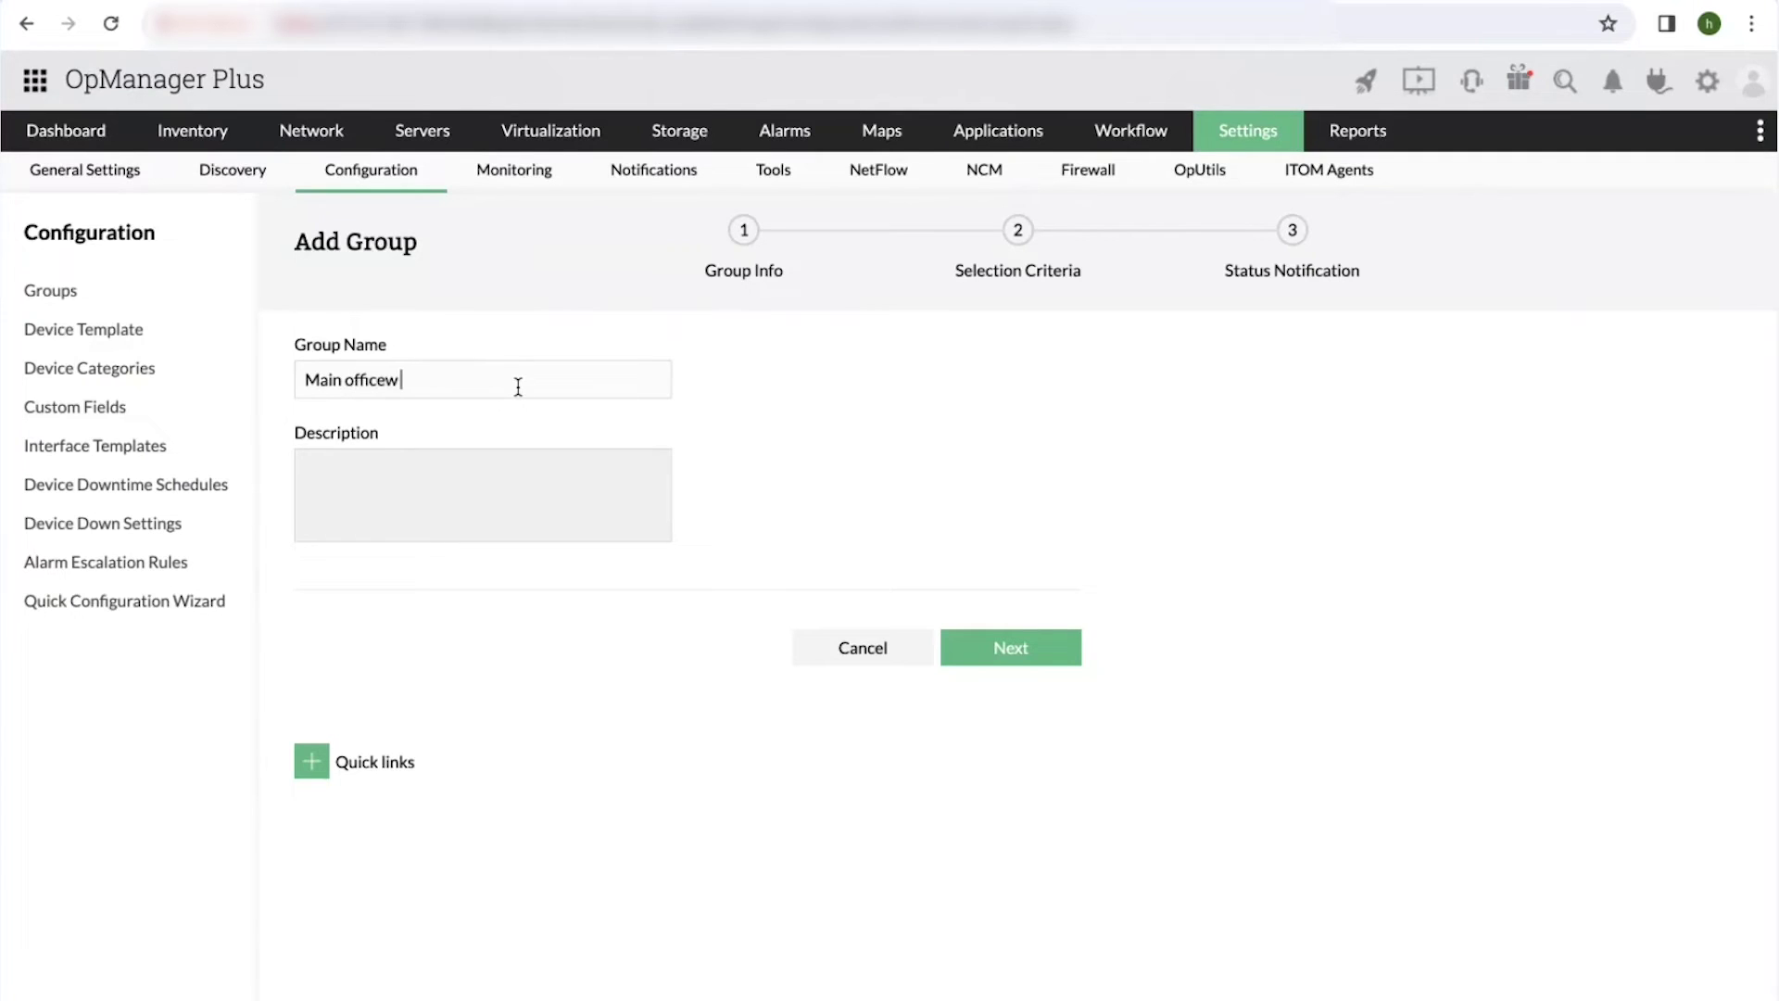
key(BackSpace)
text(interfaces)
click(1061, 654)
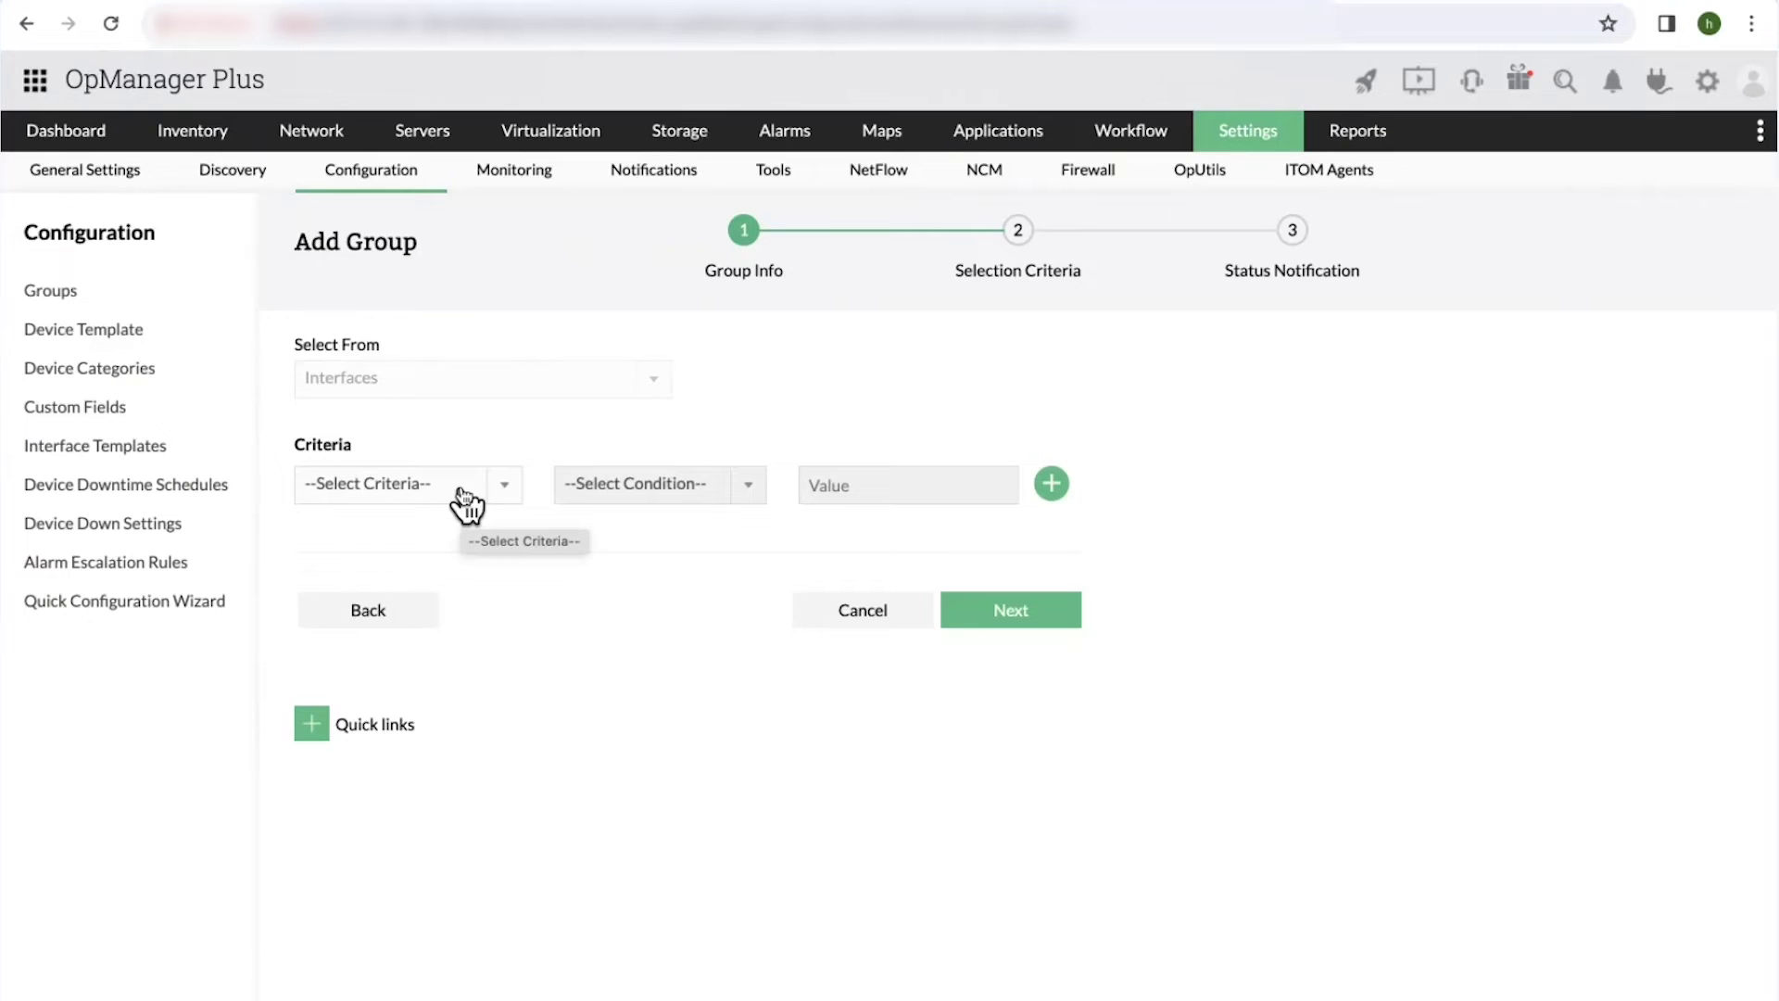
Add a selection criterion to the group for Interface speed > 100 Mbps.
click(461, 489)
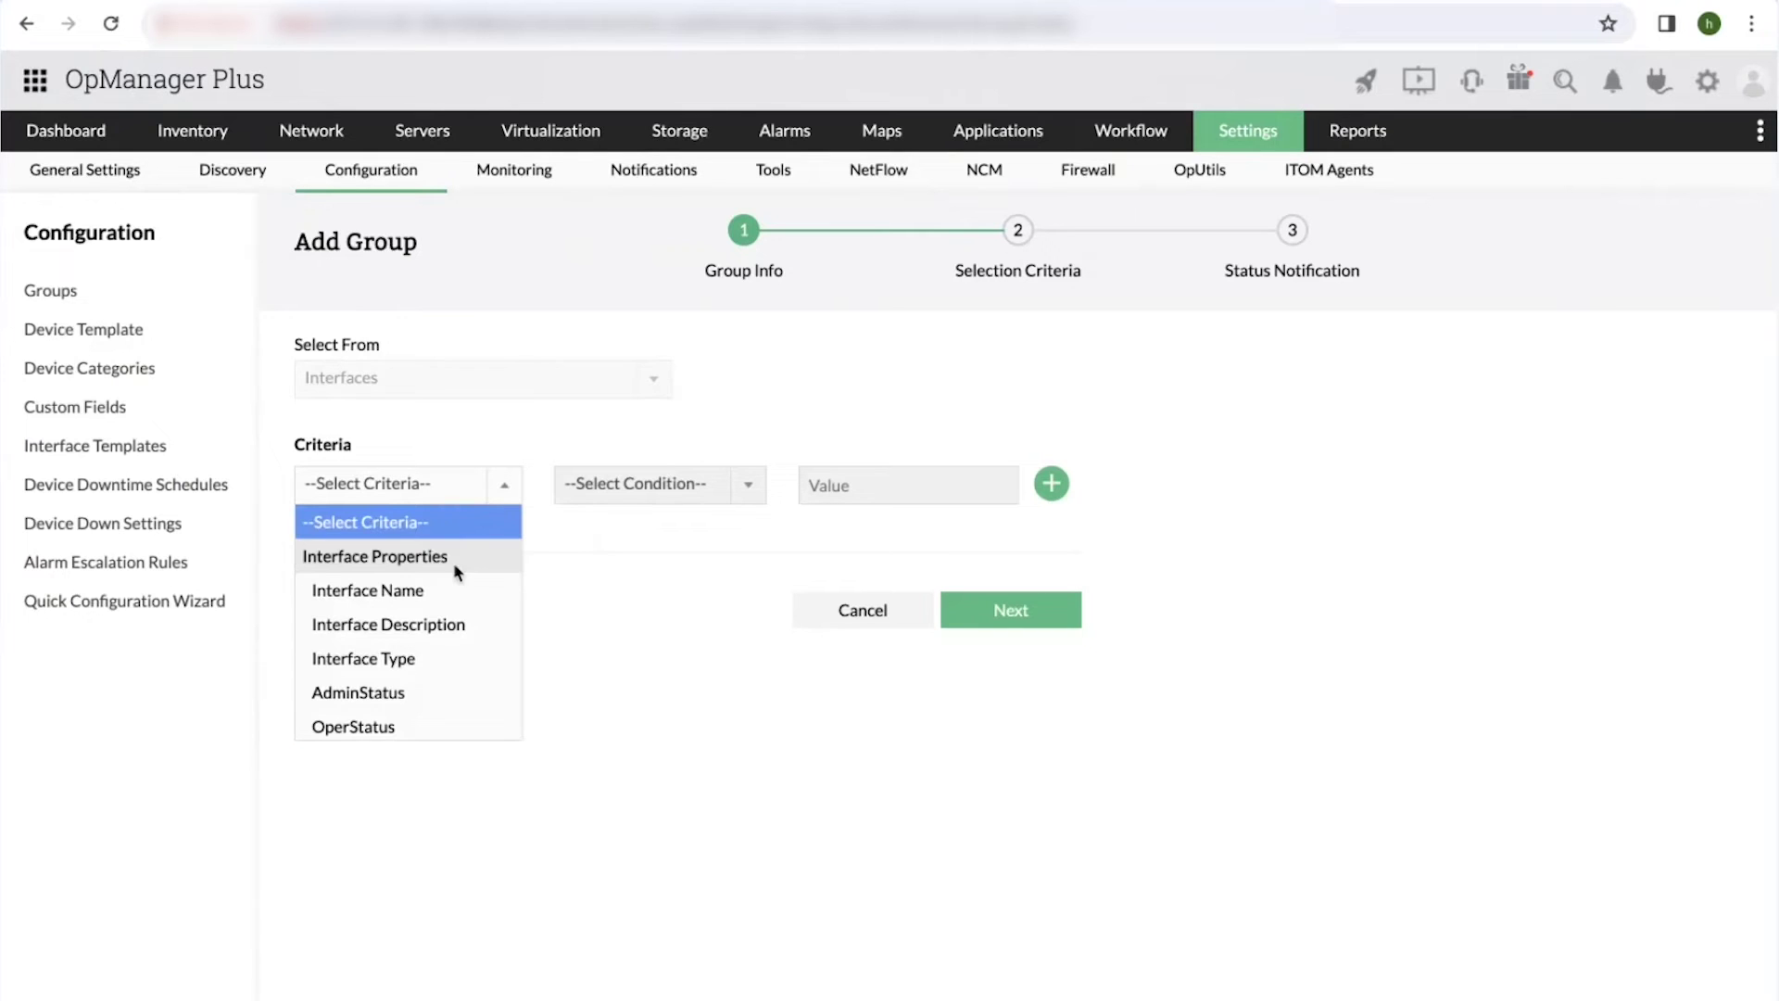
scroll(405, 593, down, 1)
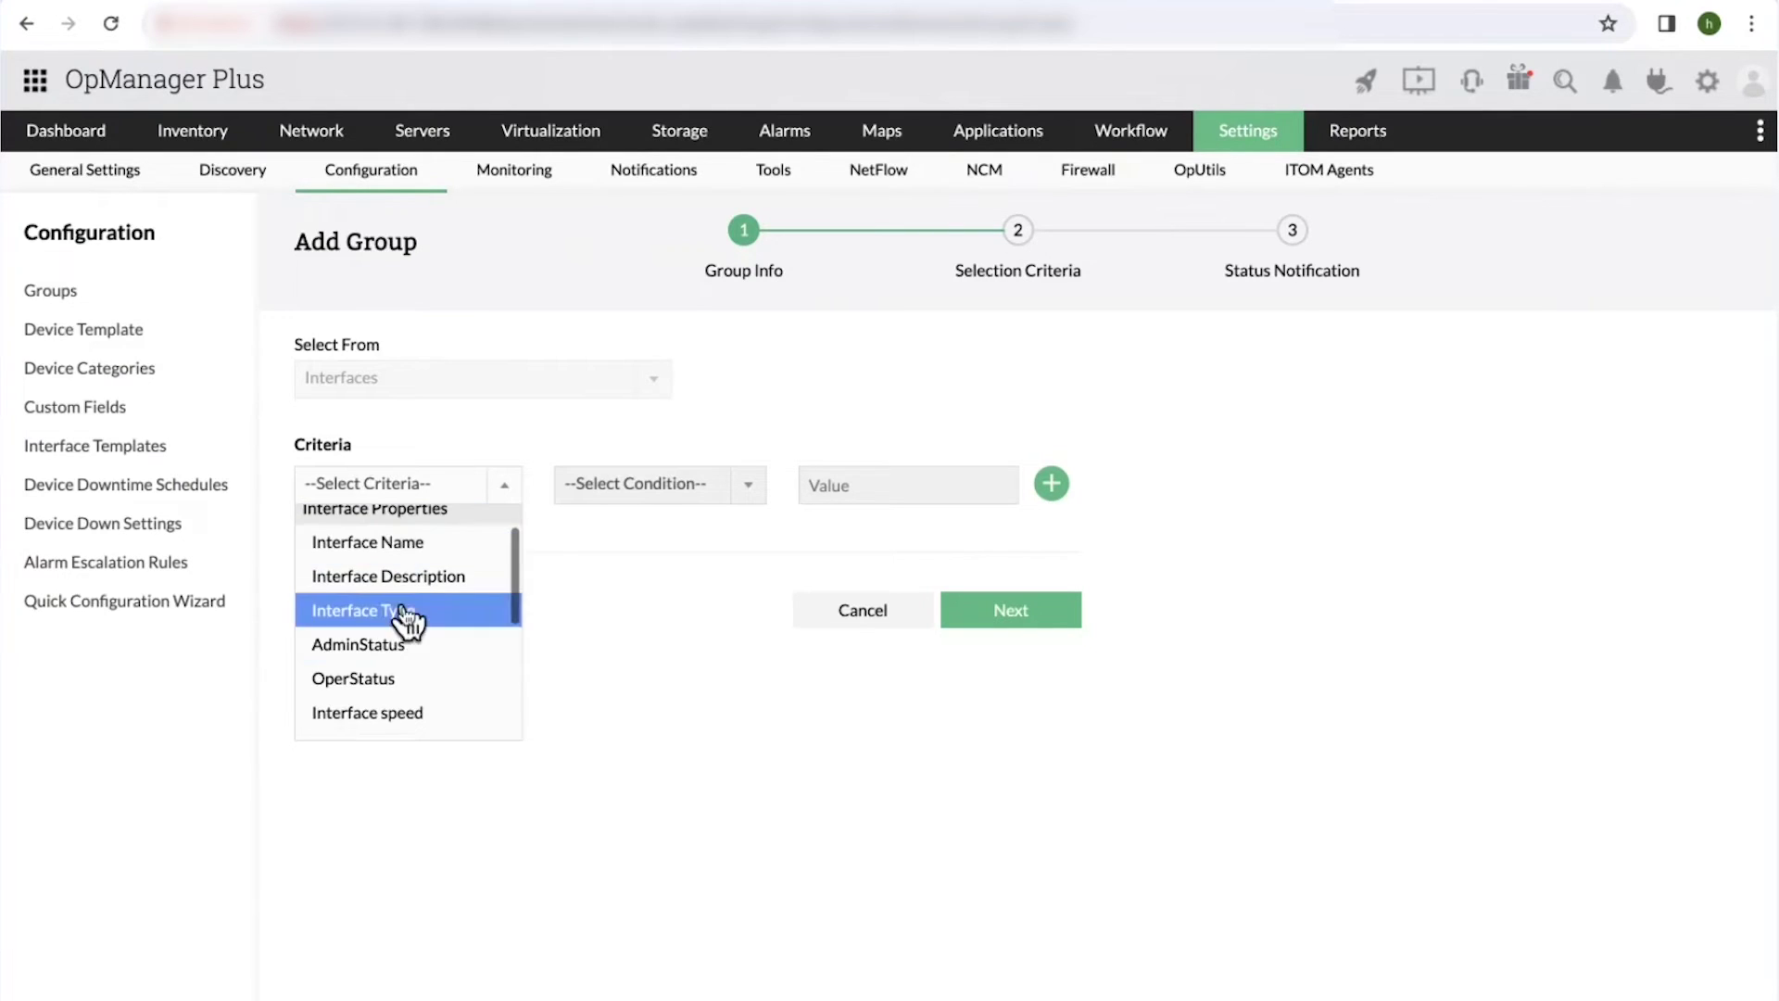
click(389, 728)
click(639, 483)
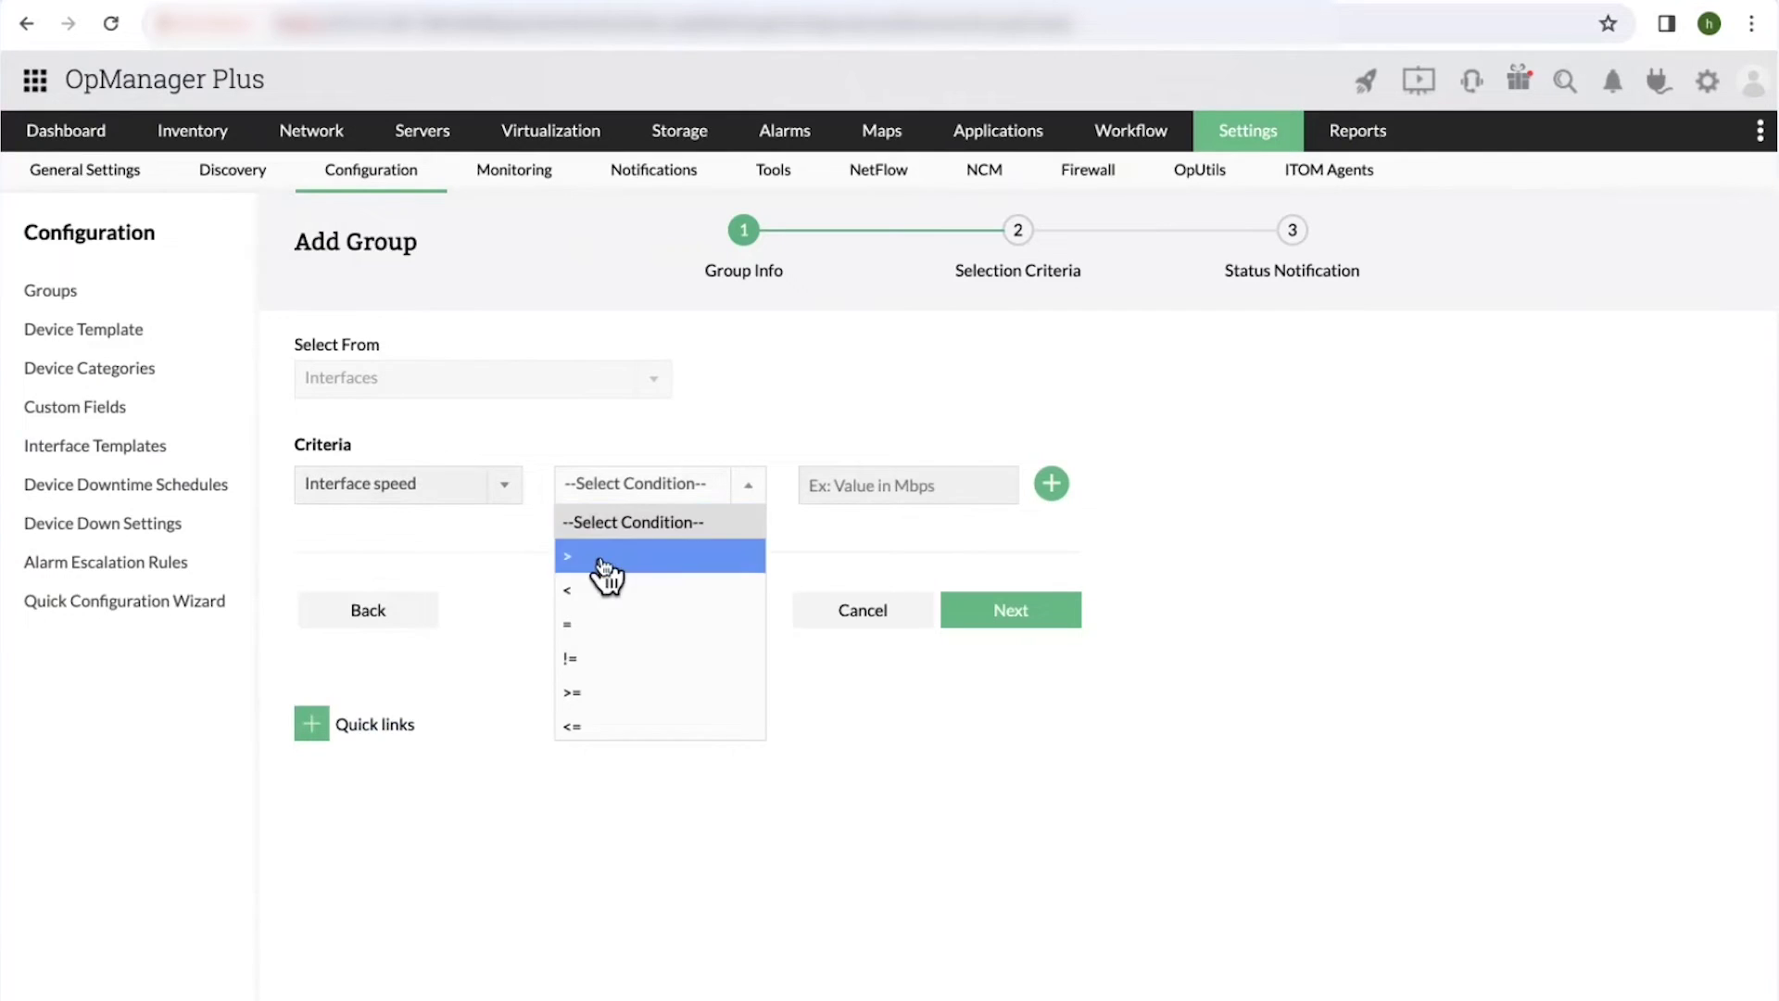
click(603, 560)
click(826, 482)
text(100)
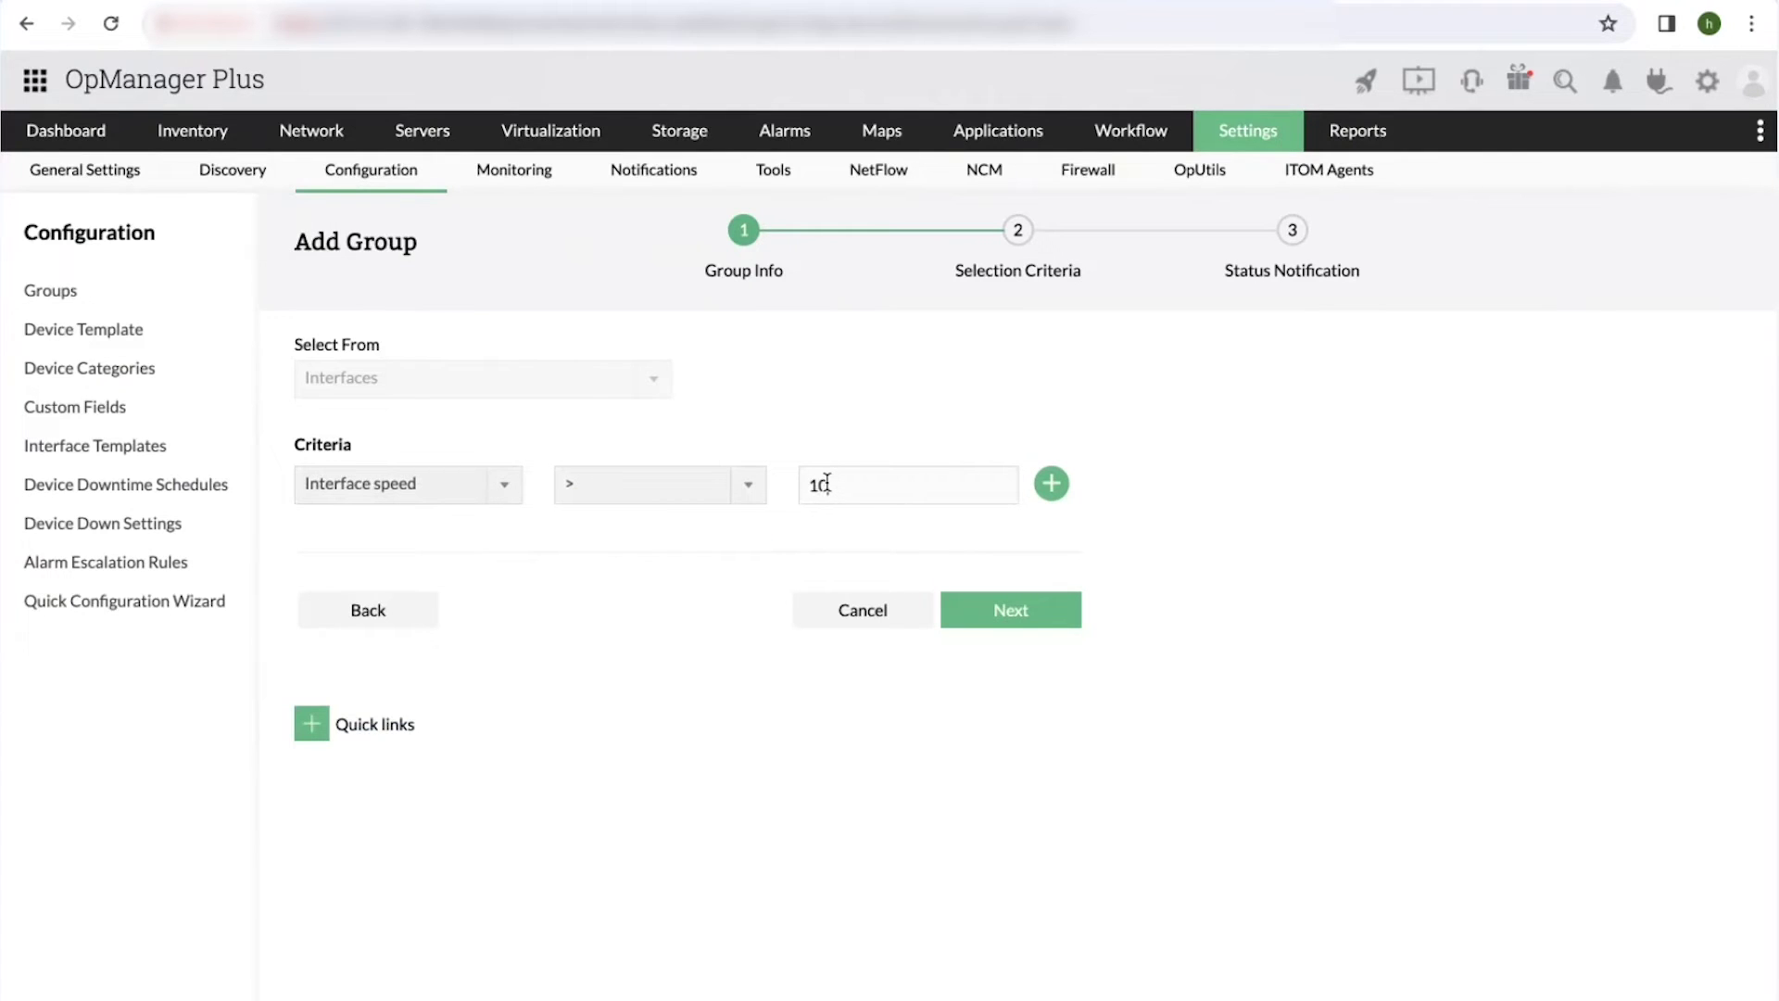
click(1050, 486)
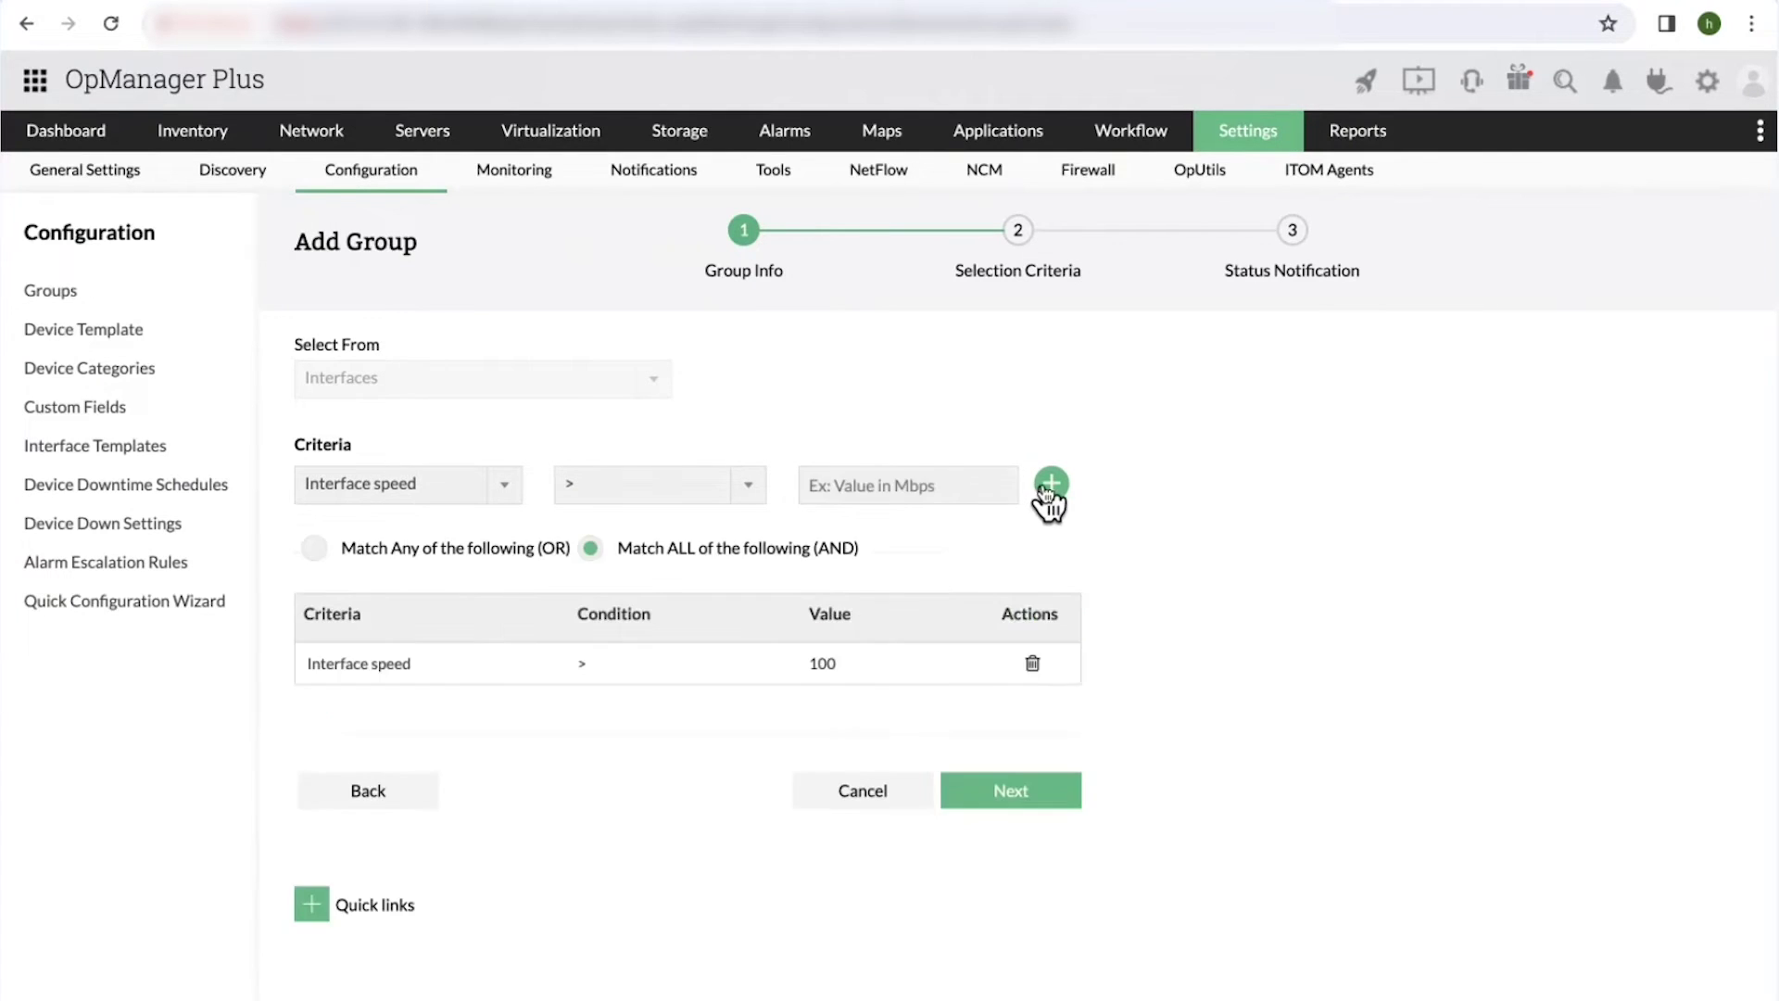
Proceed to the status notification stage, select all member interfaces and save the interface group.
click(980, 797)
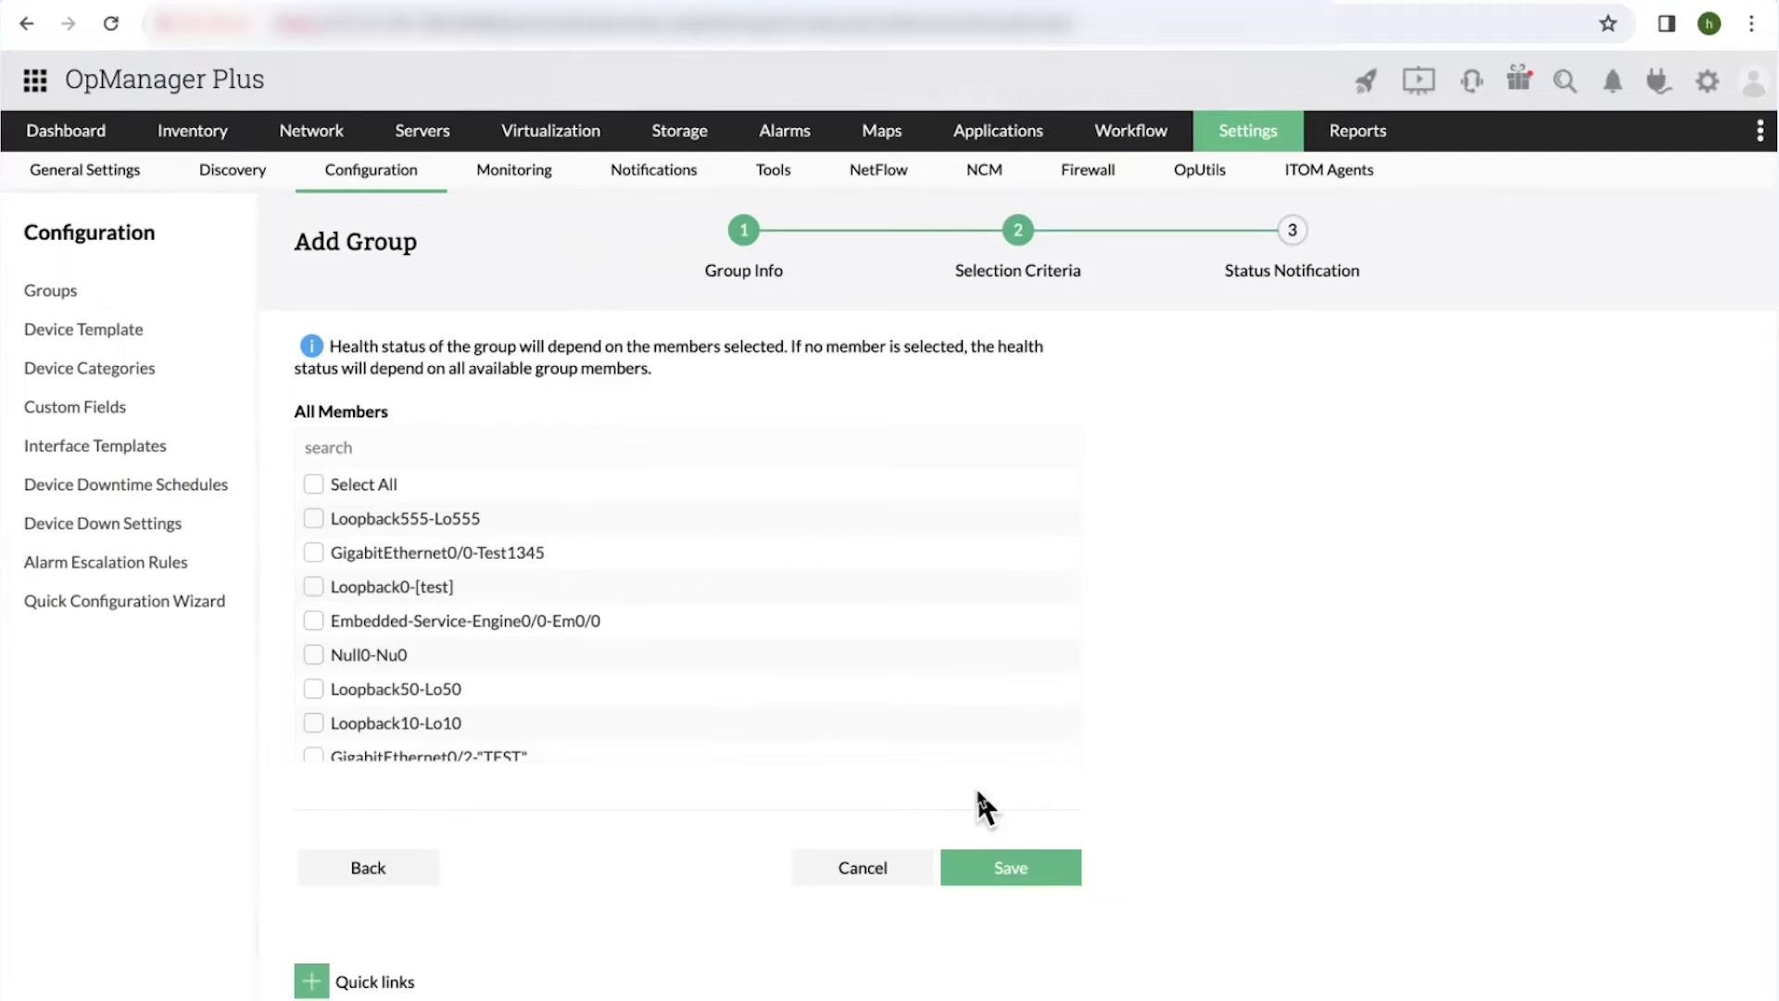
click(314, 484)
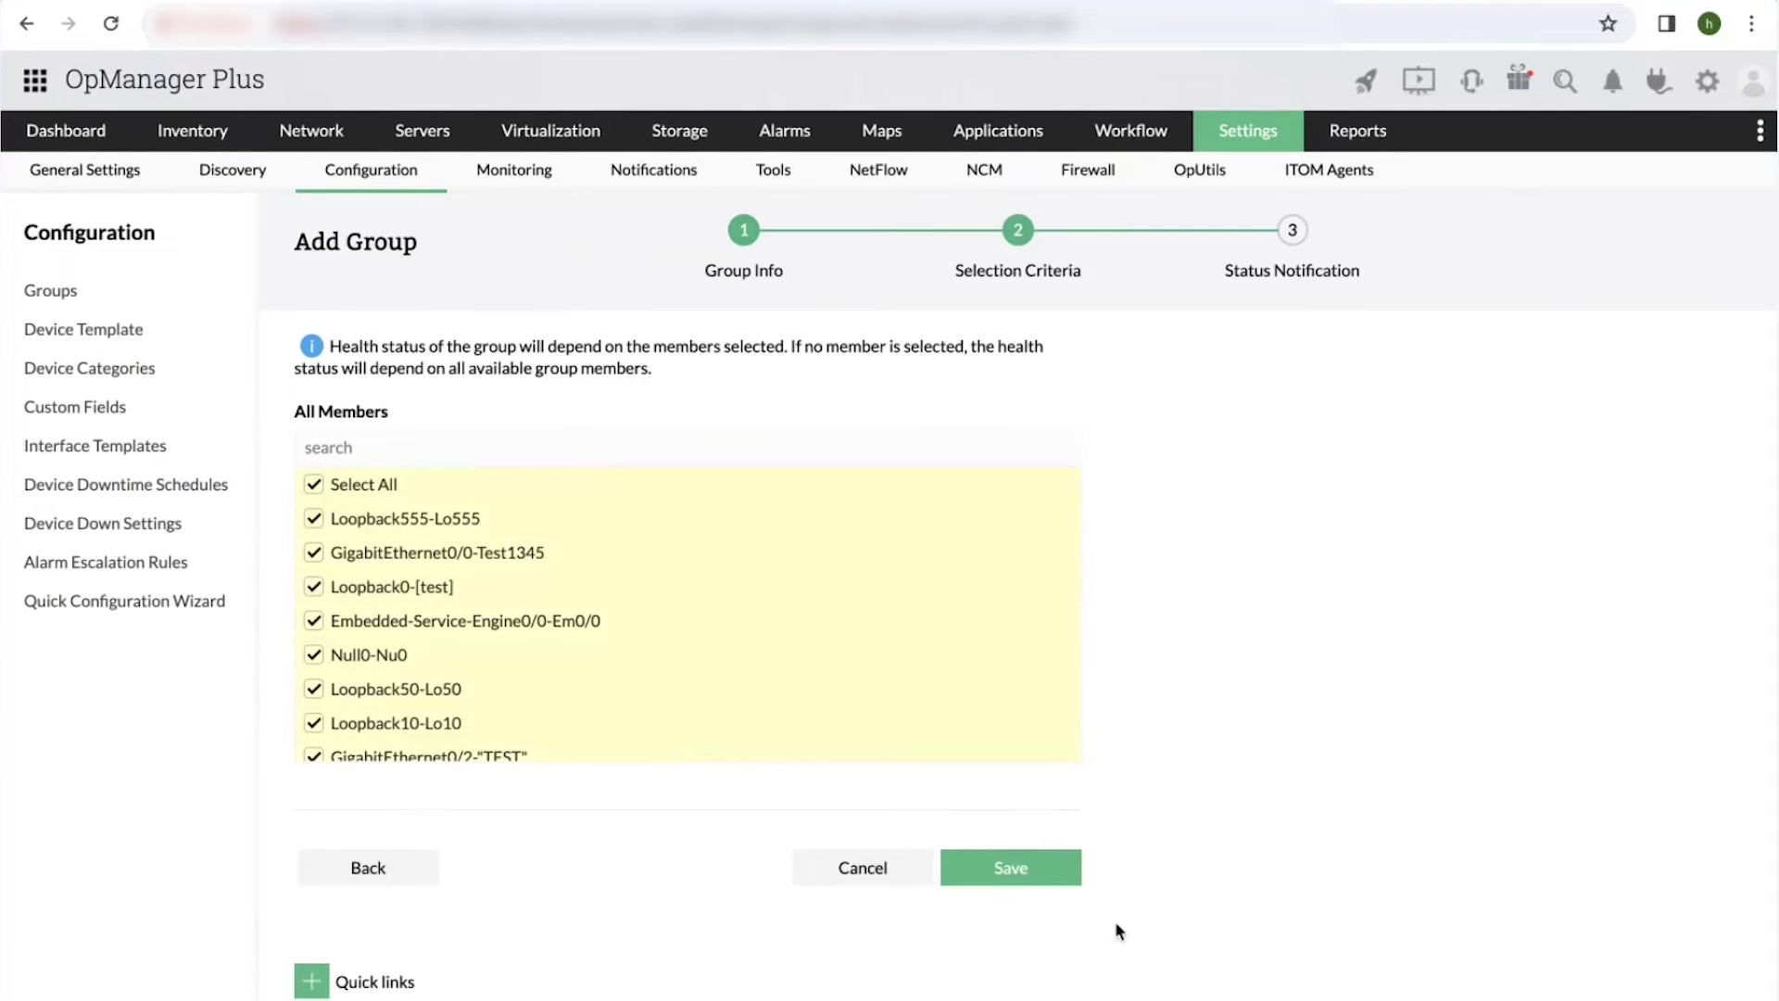
click(1027, 867)
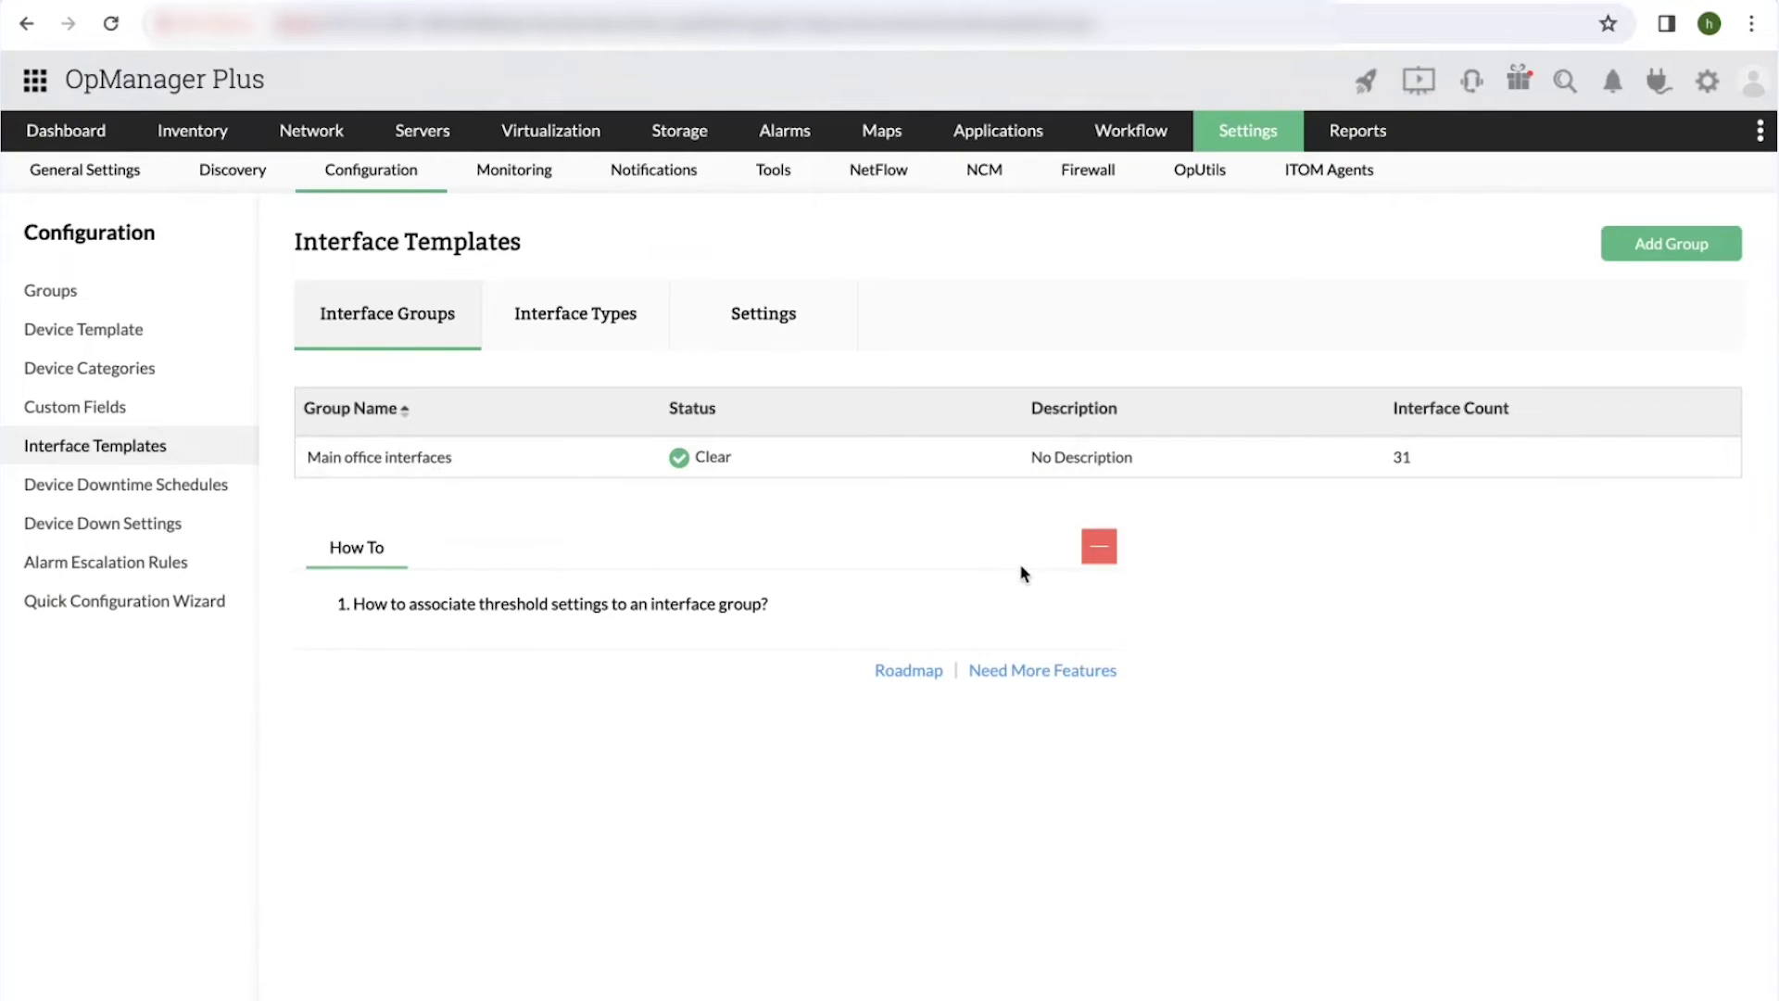
Switch to the presentation and advance to the Hardware monitor slide.
key(ctrl+Up)
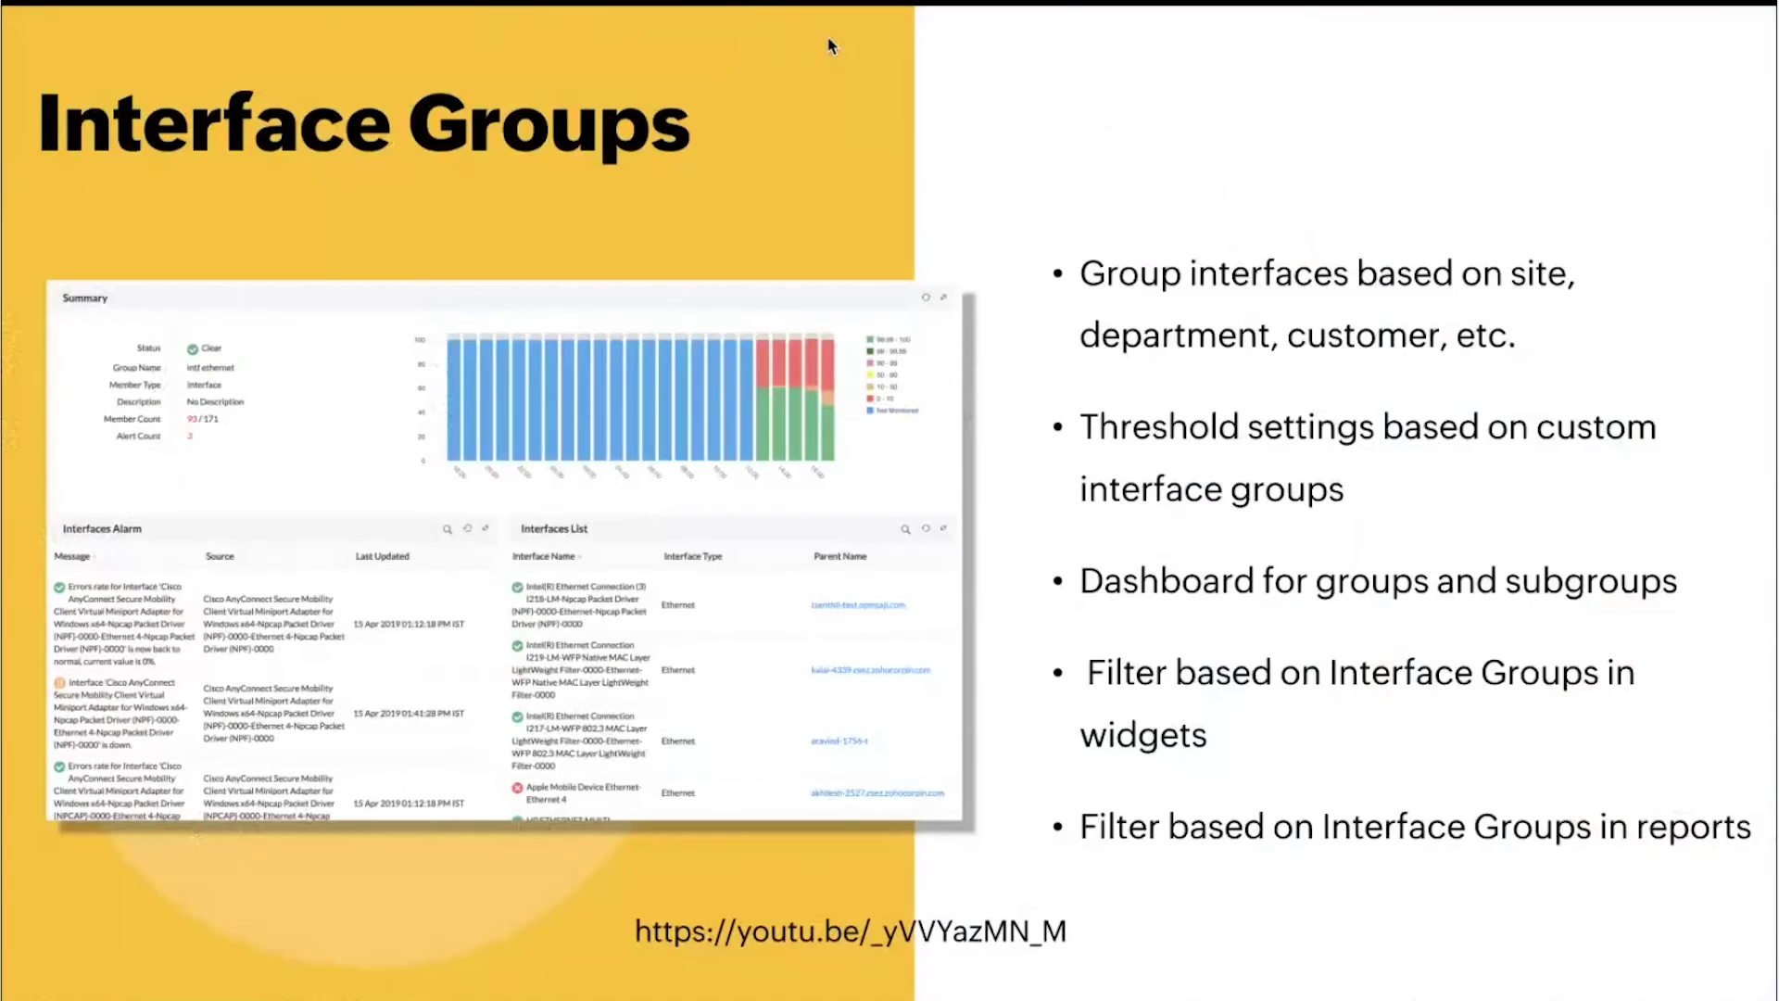
key(Right)
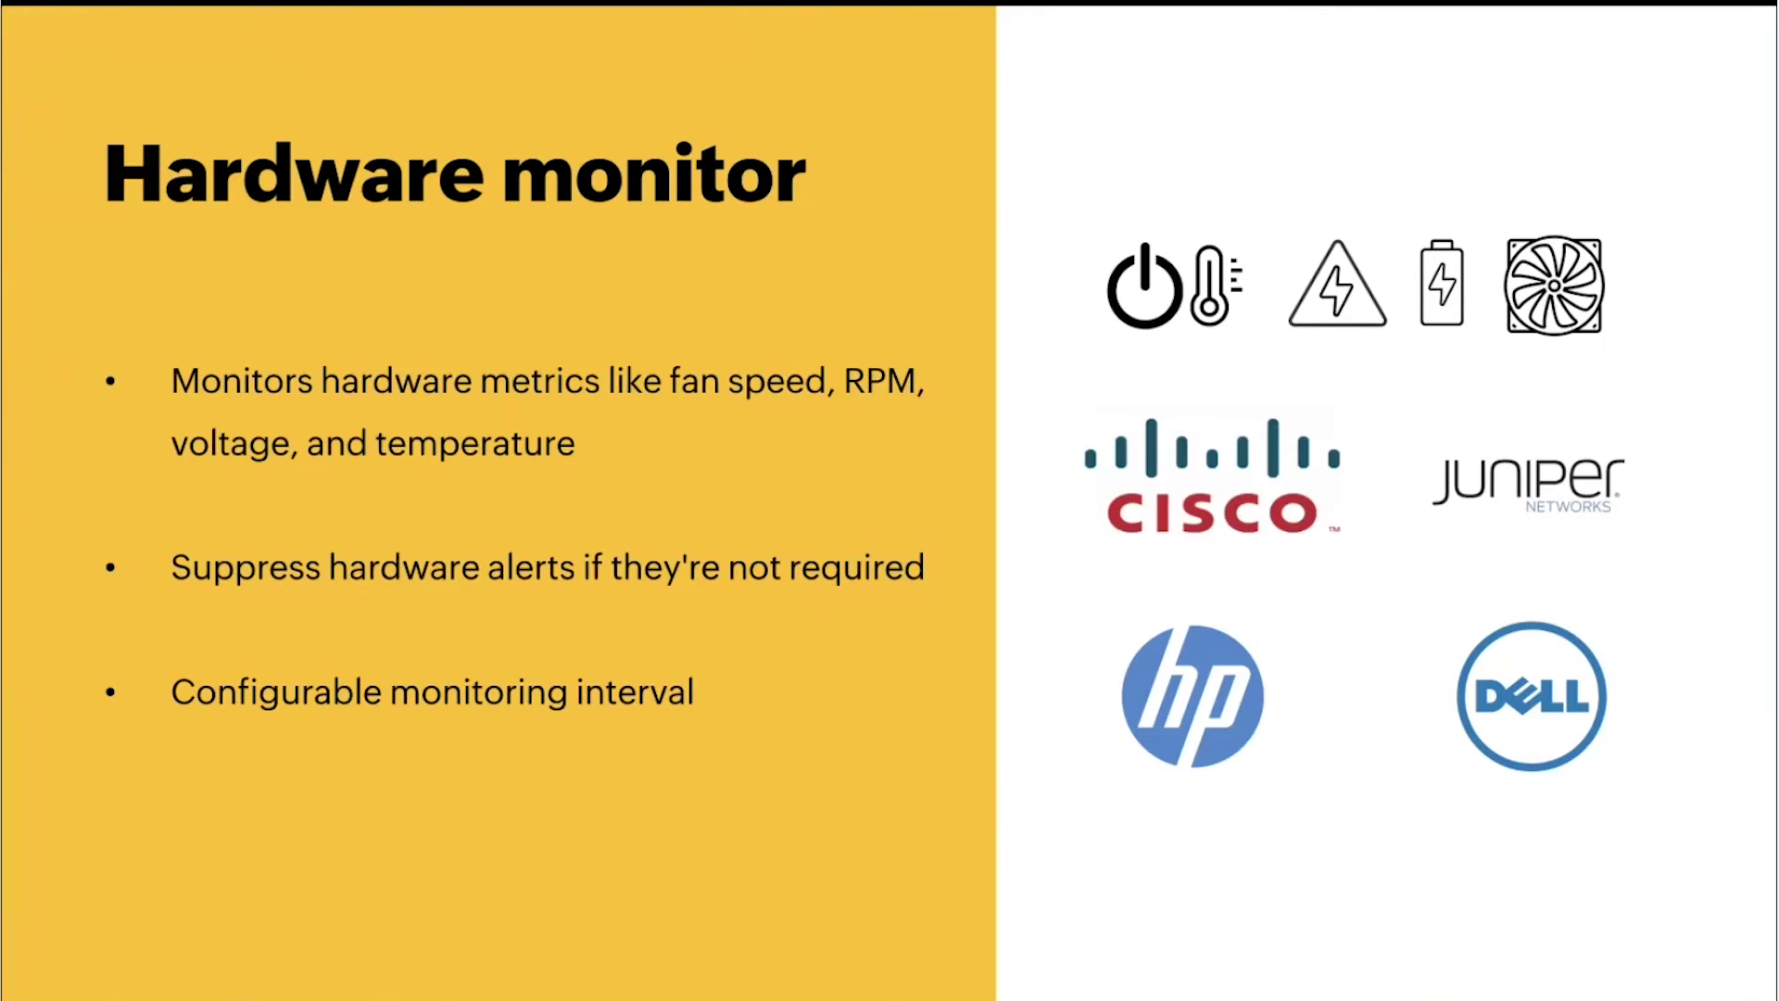
Switch to the OpManager demo and open the hardware details of OPM-IPMI1 from the IPMI server list.
key(ctrl+Up)
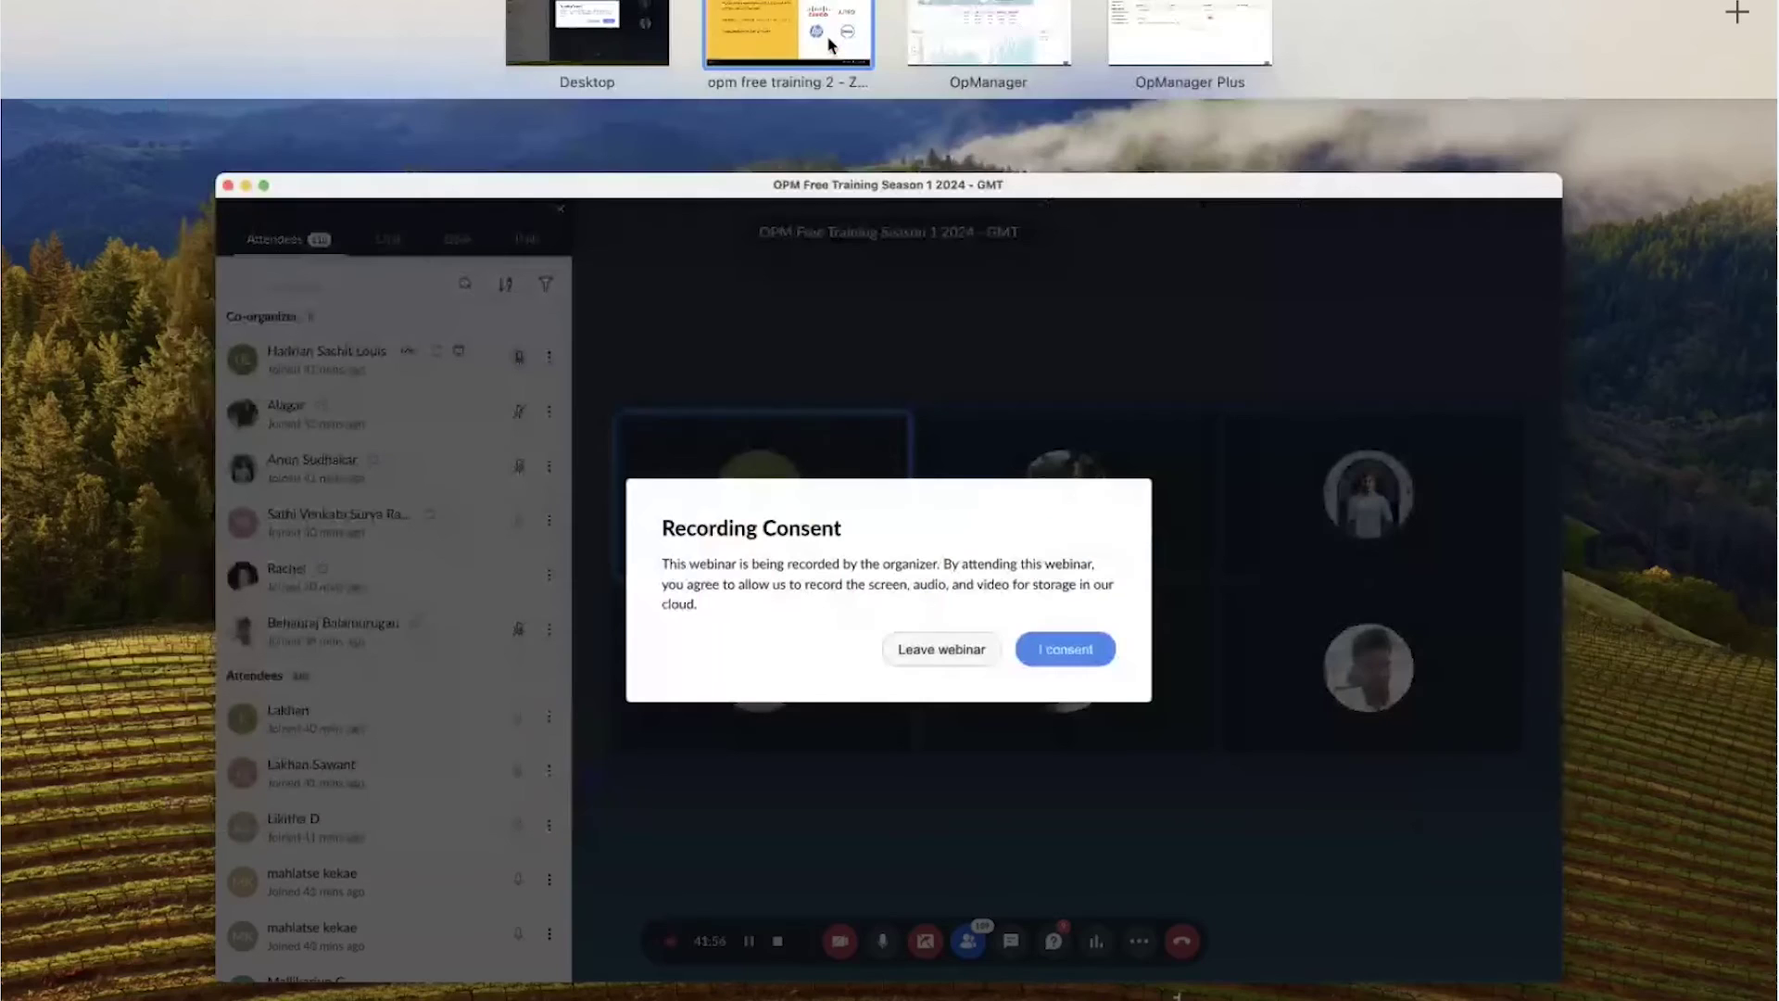
click(1022, 33)
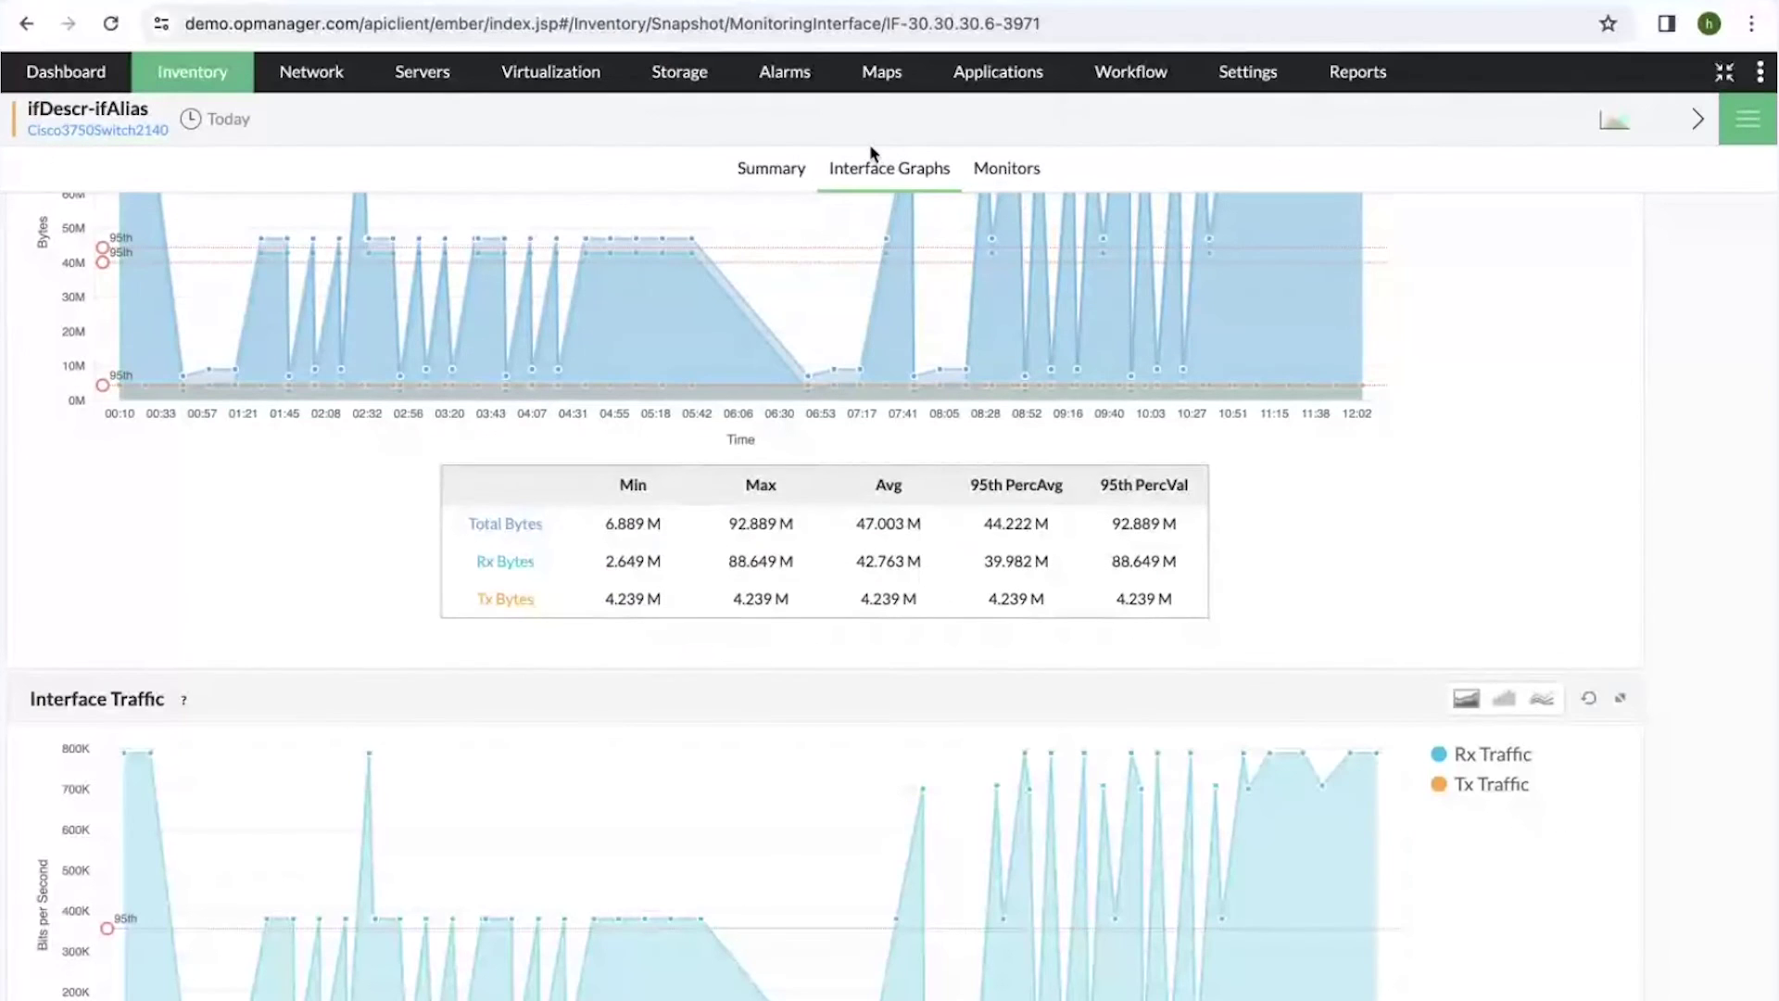
mouse_move(225, 109)
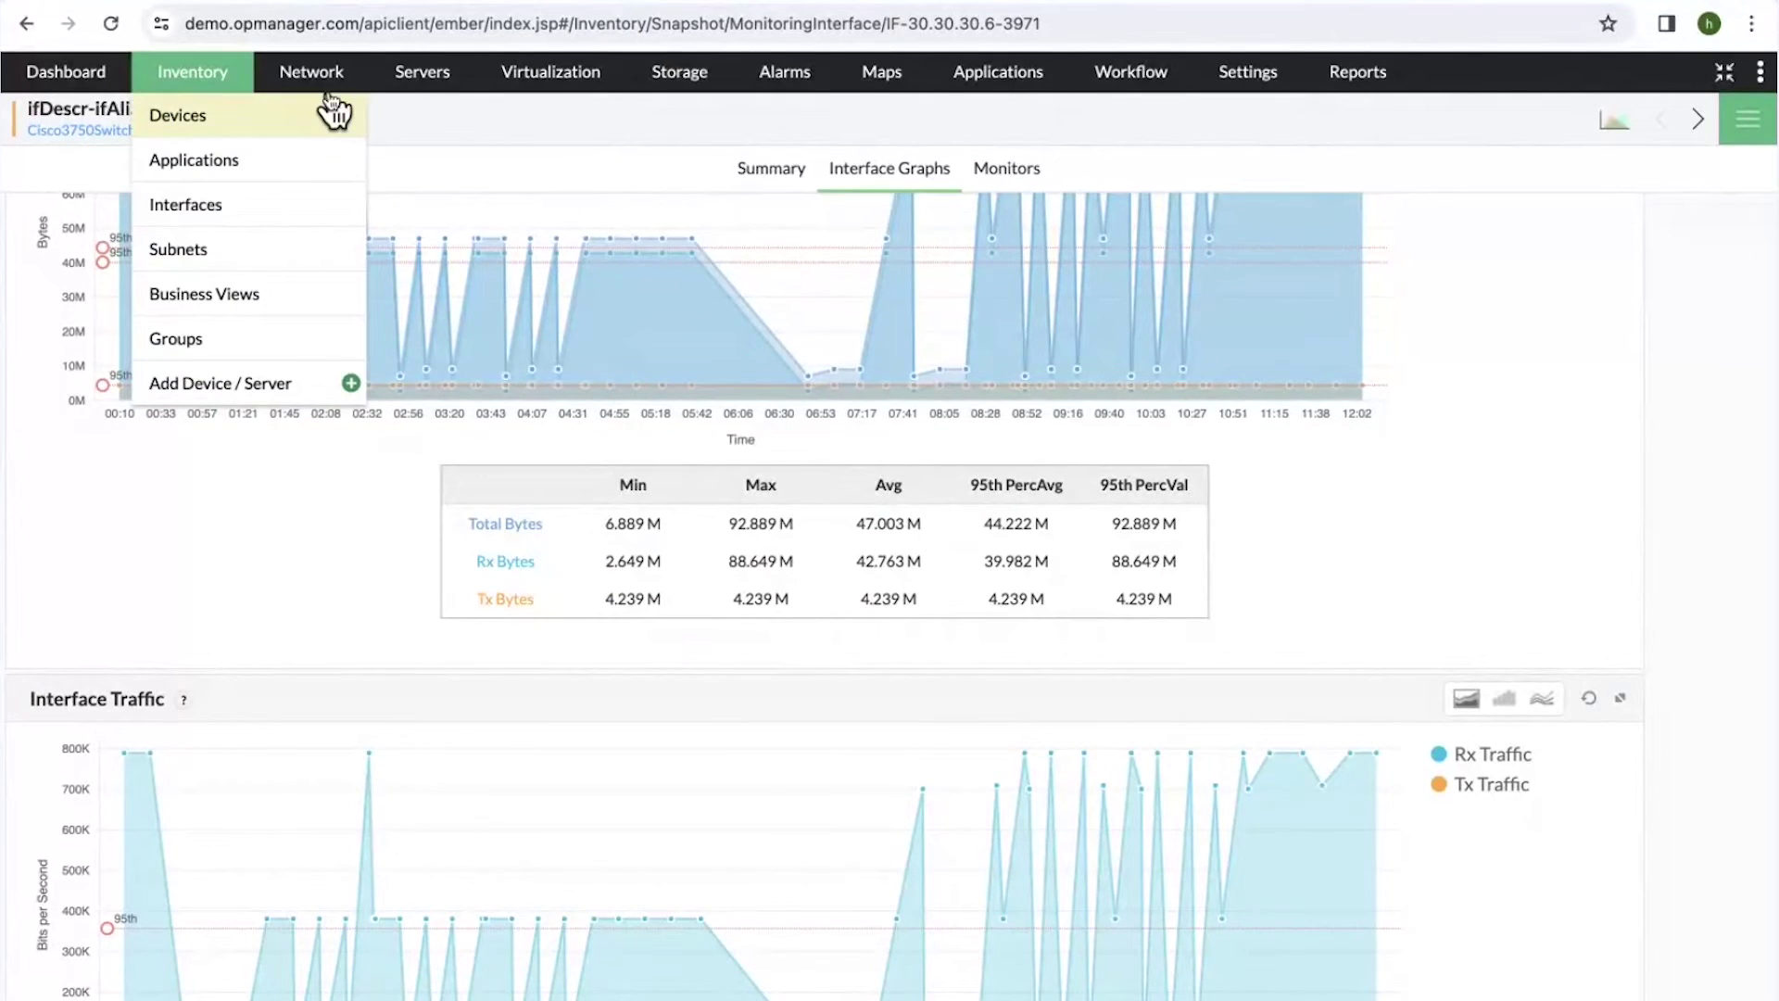
mouse_move(451, 86)
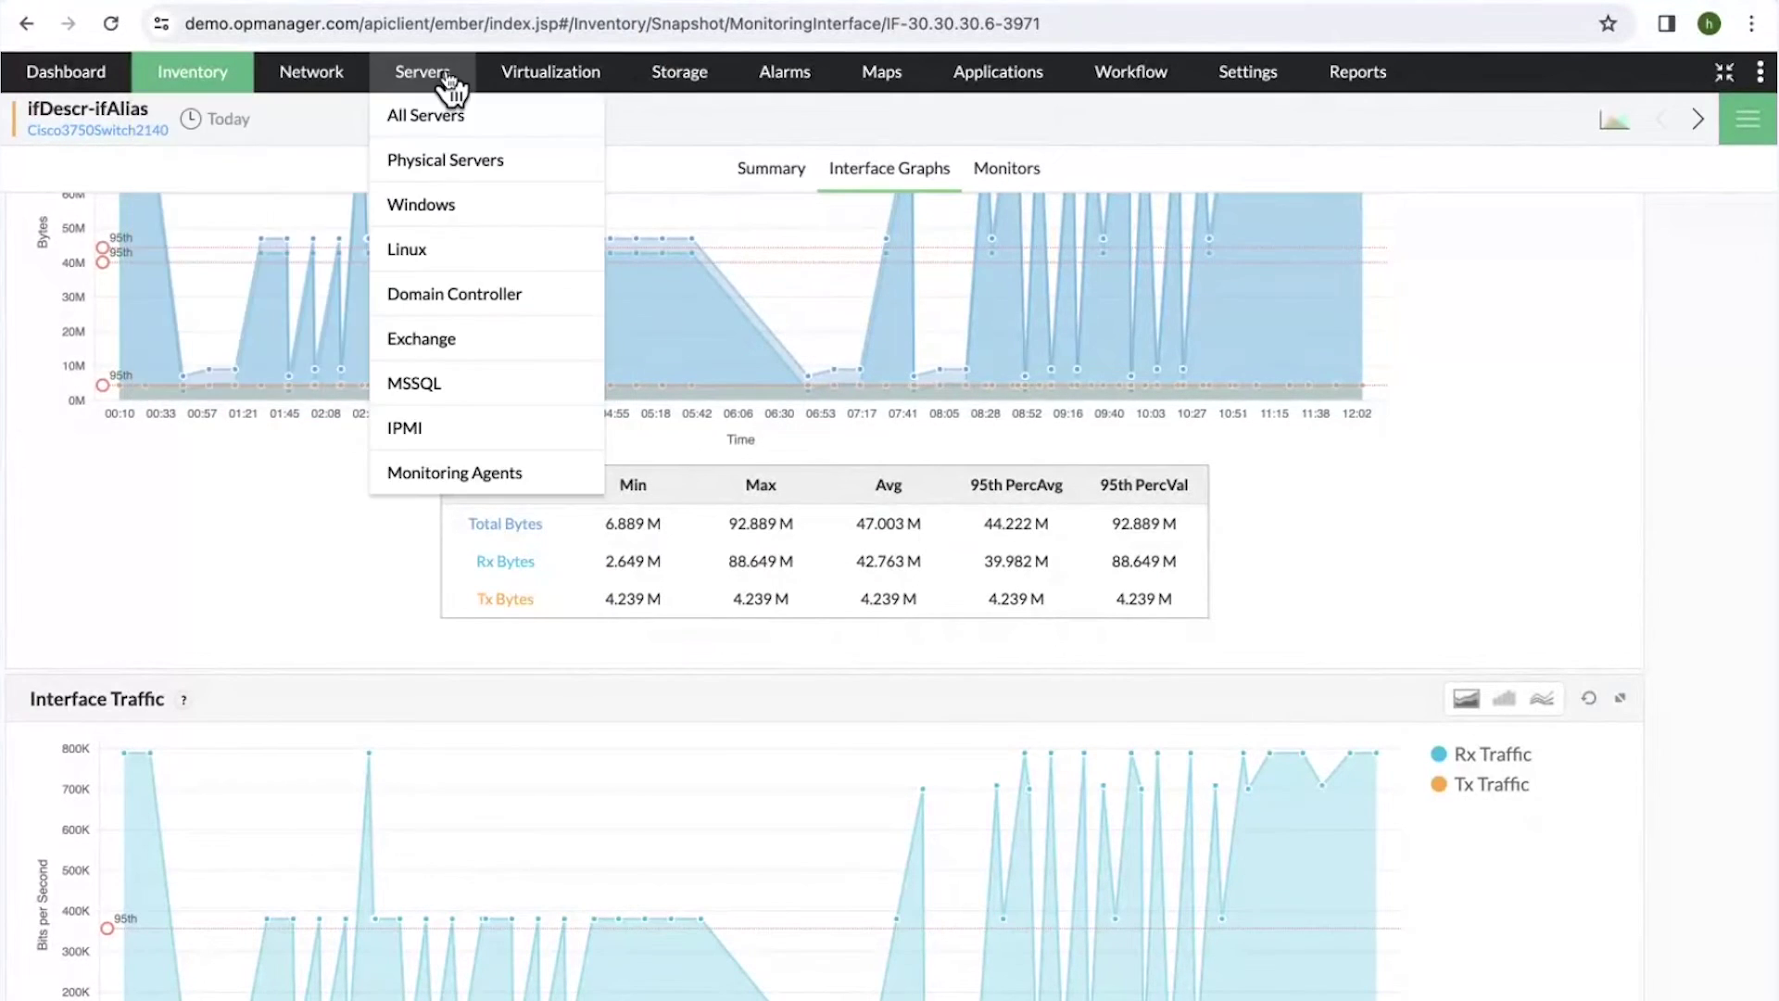
click(482, 428)
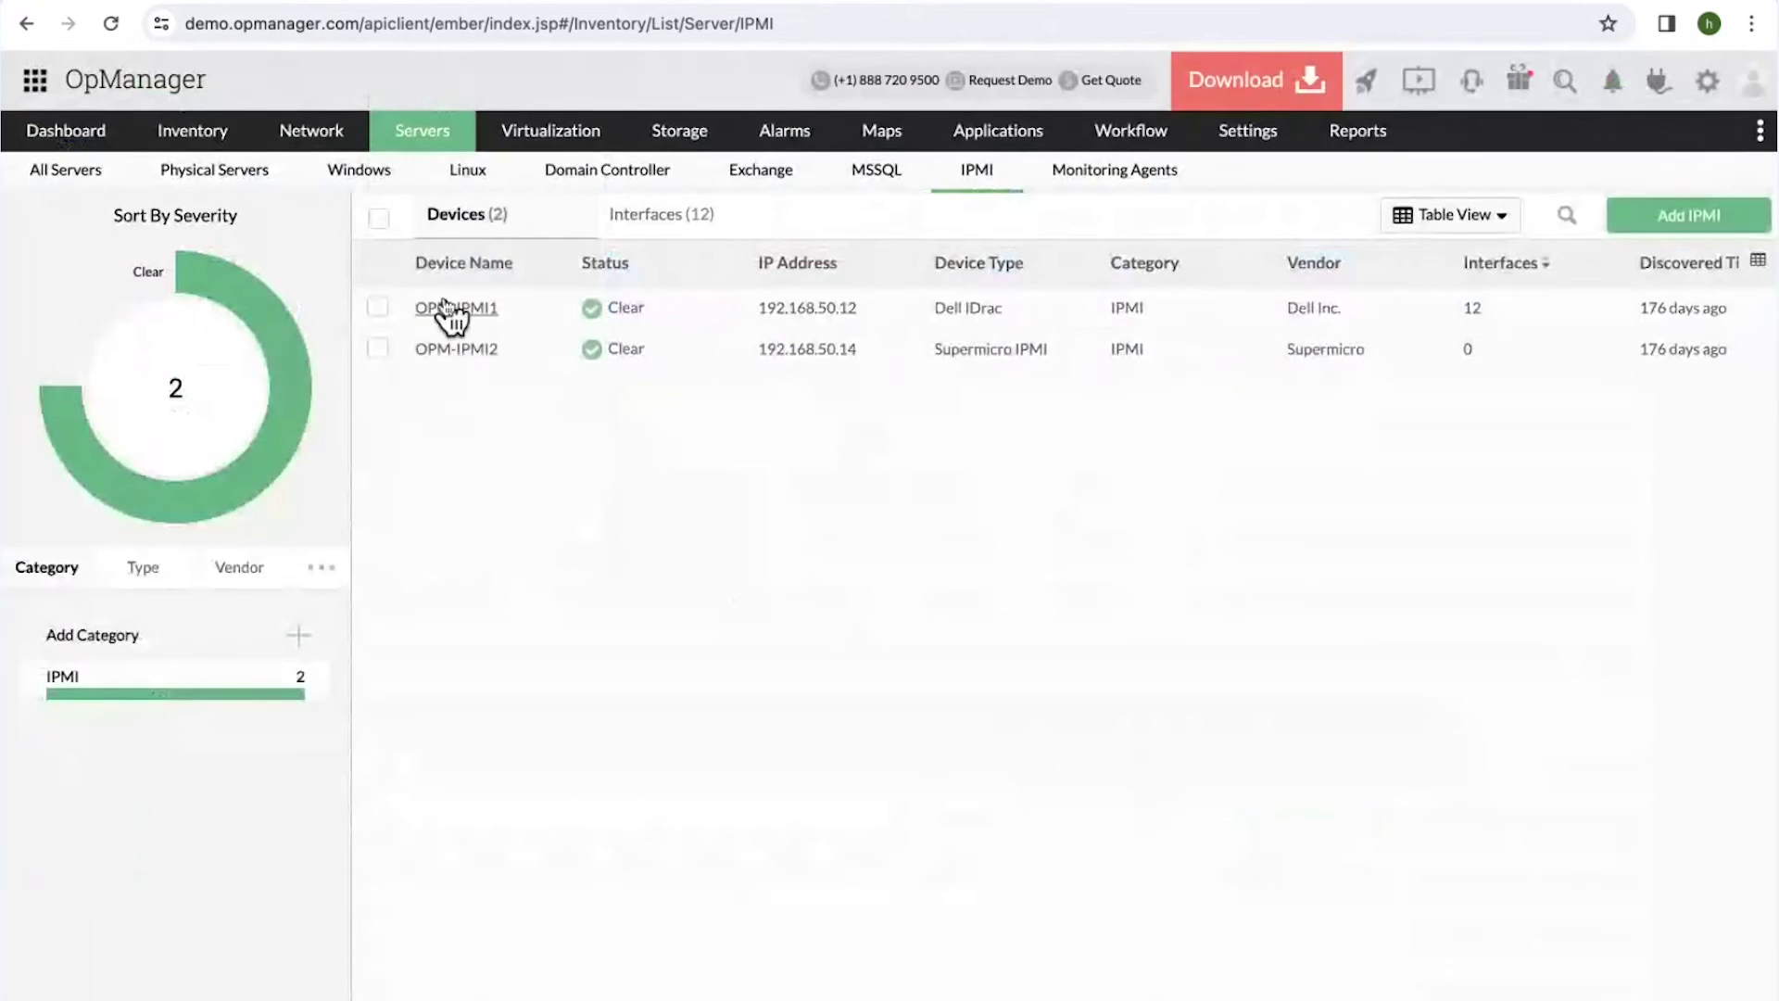
click(449, 311)
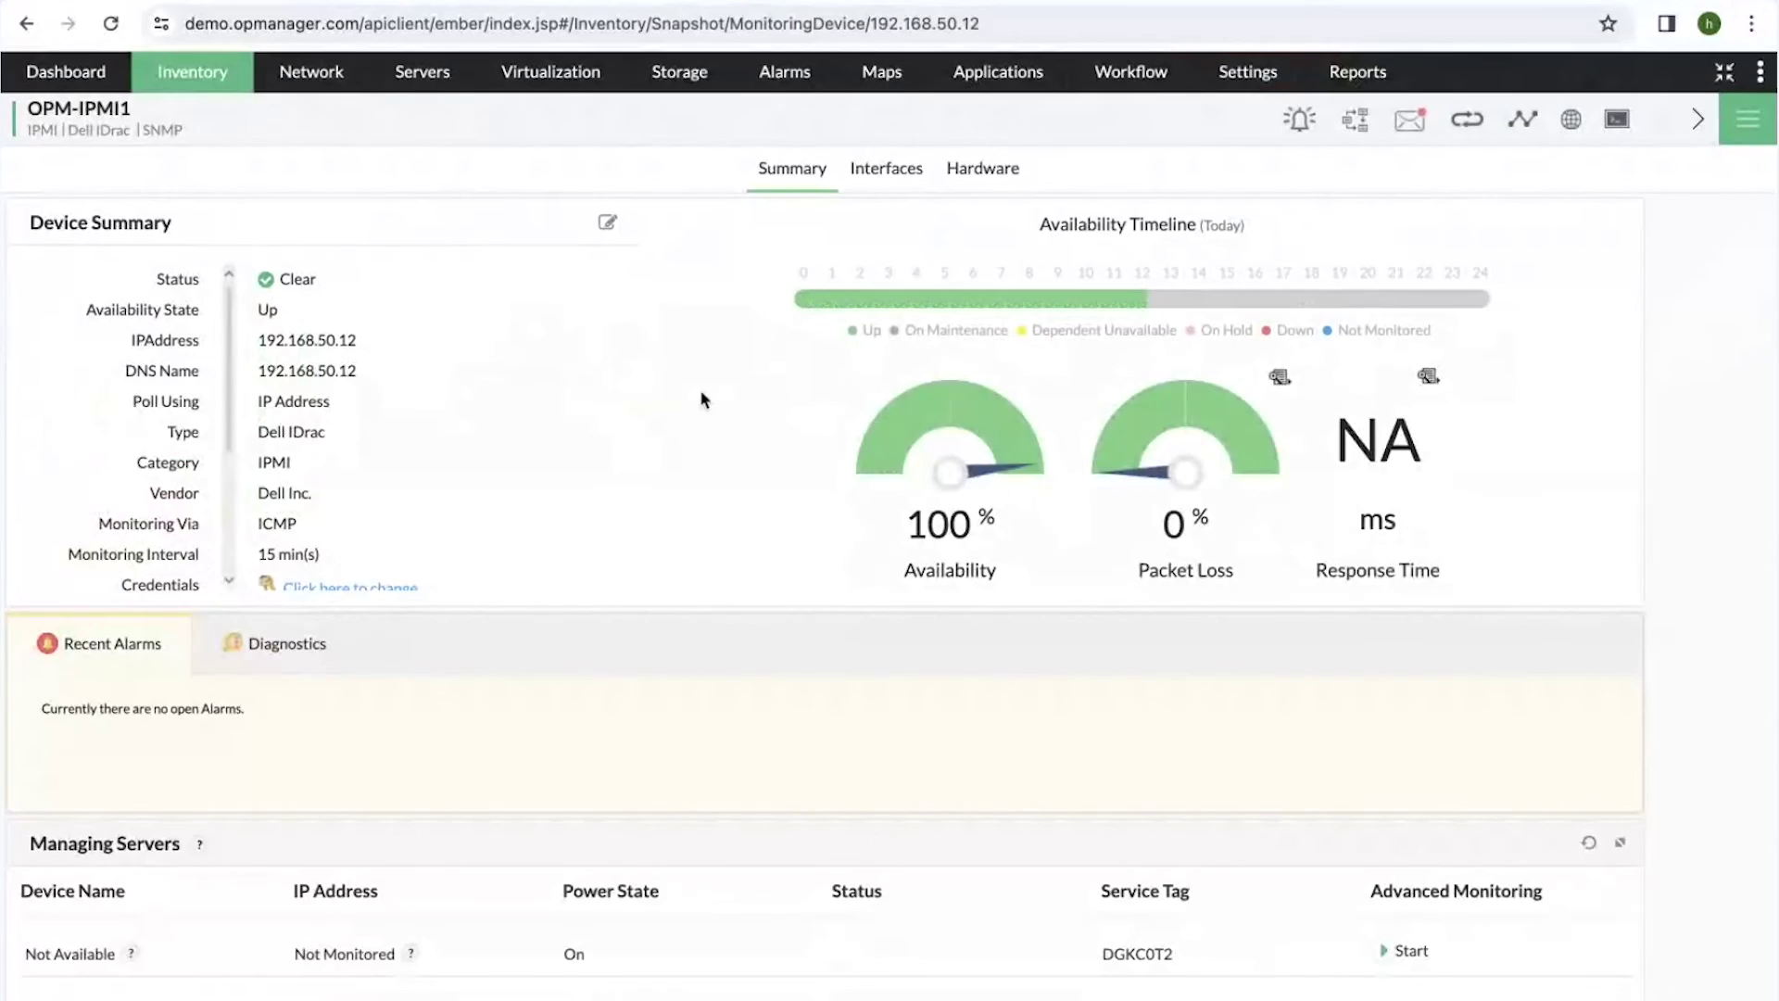
click(996, 170)
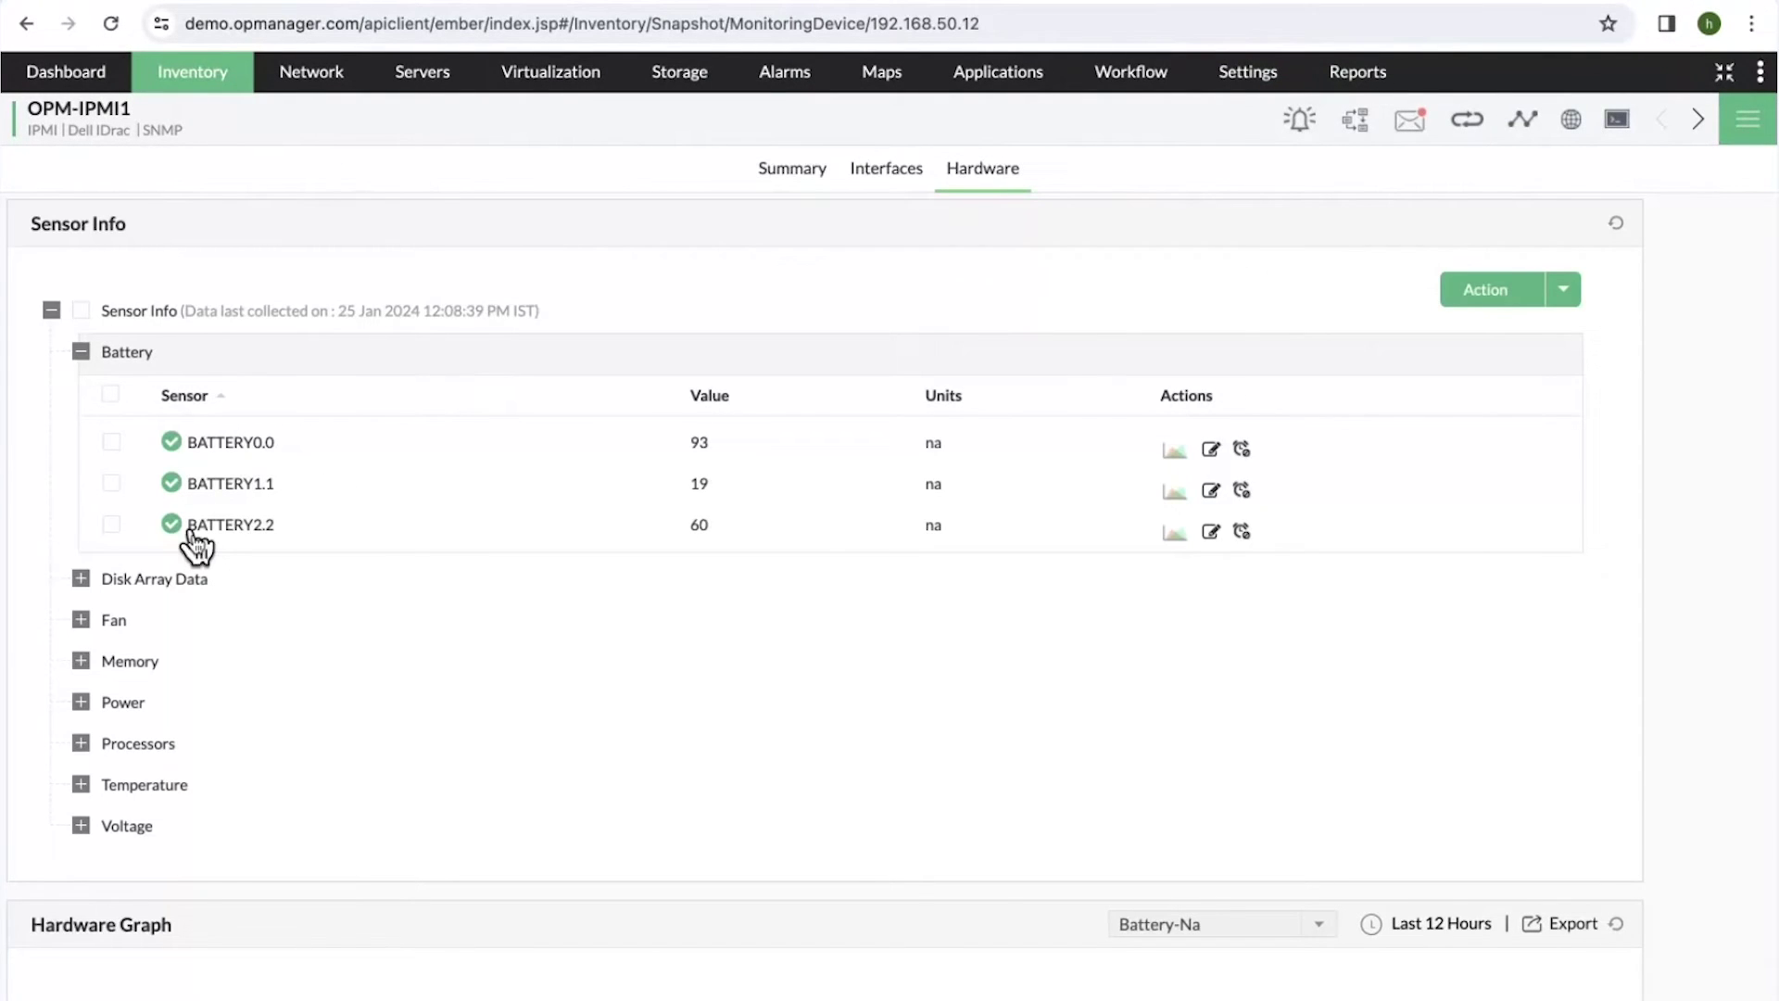
Examine the Battery, Disk Array Data and Fan sensors of OPM-IPMI1 along with its Hardware Graph.
click(81, 580)
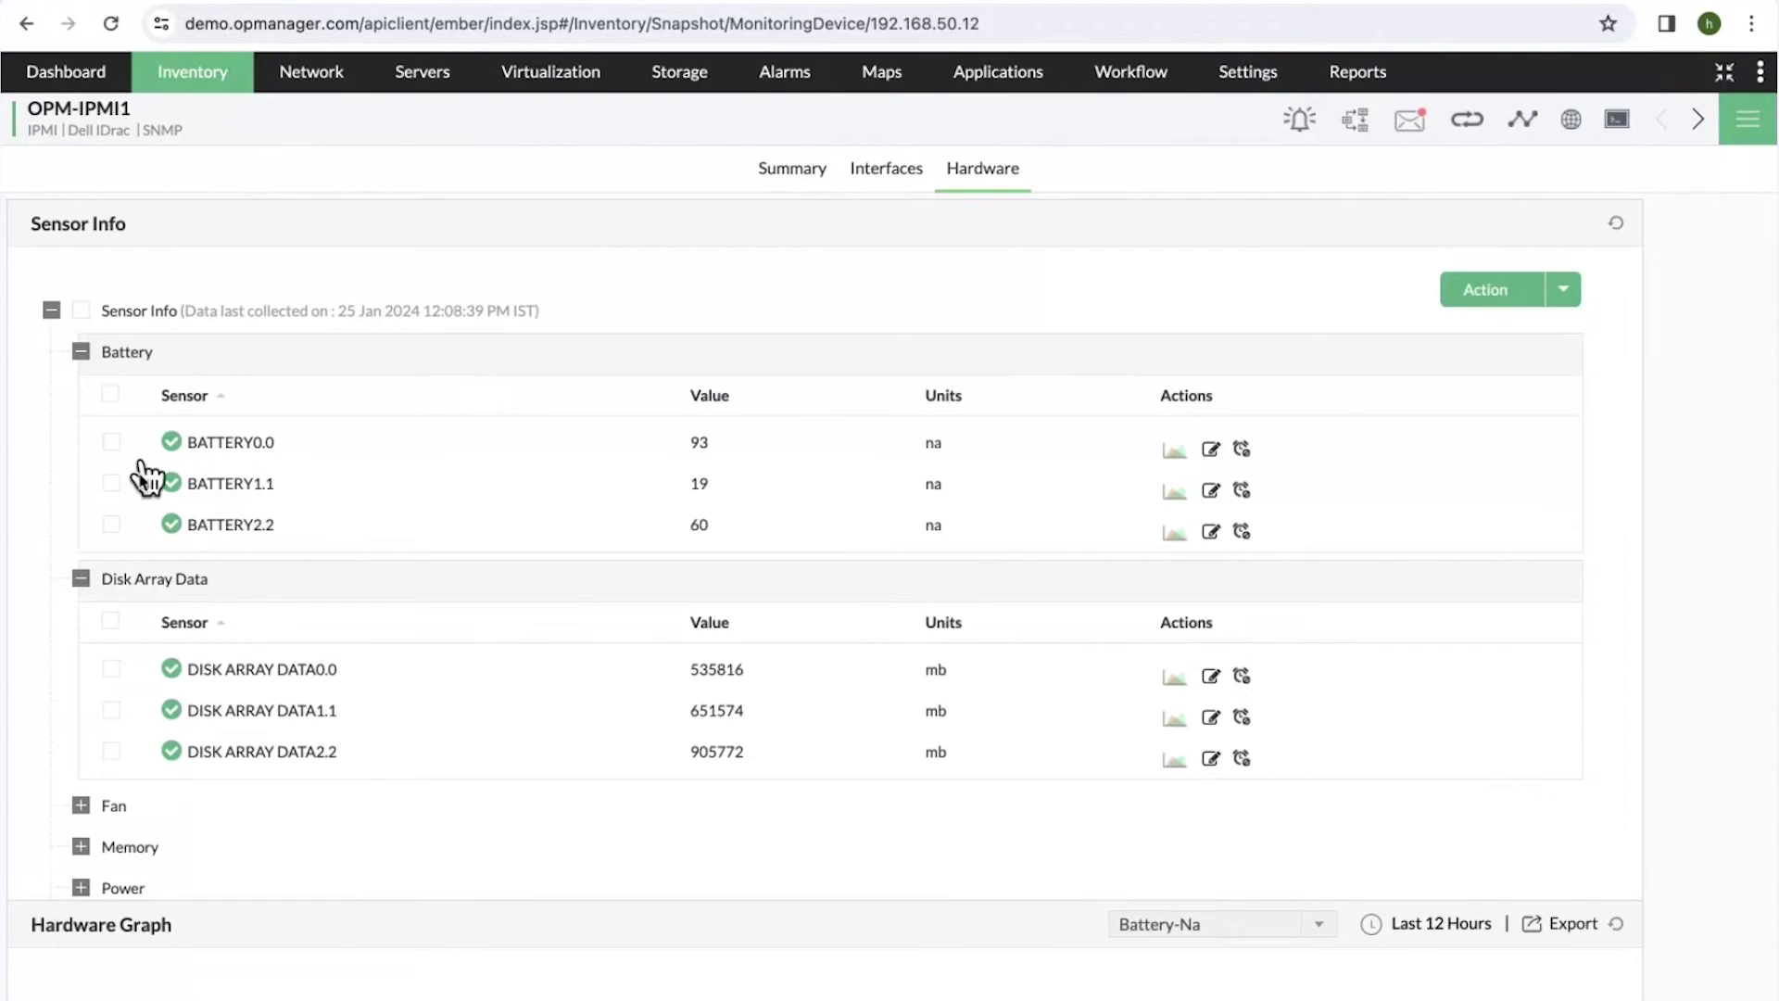
click(82, 806)
scroll(187, 766, down, 5)
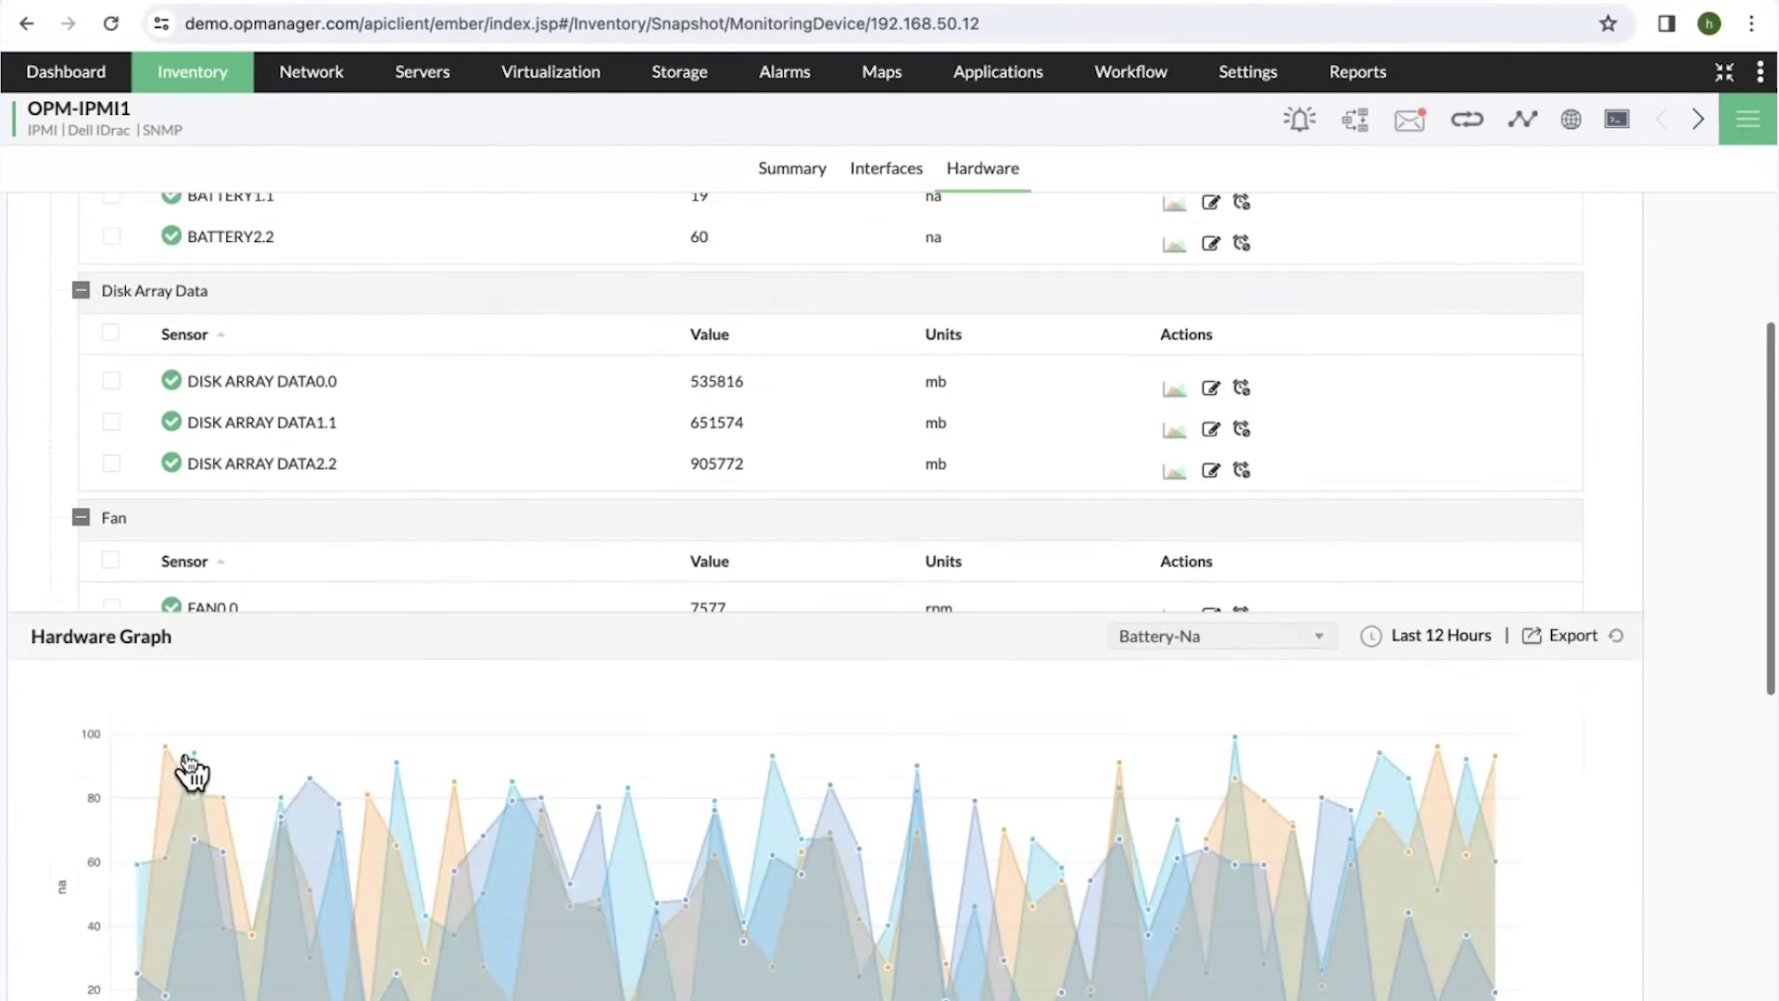
scroll(296, 366, up, 3)
scroll(337, 560, down, 2)
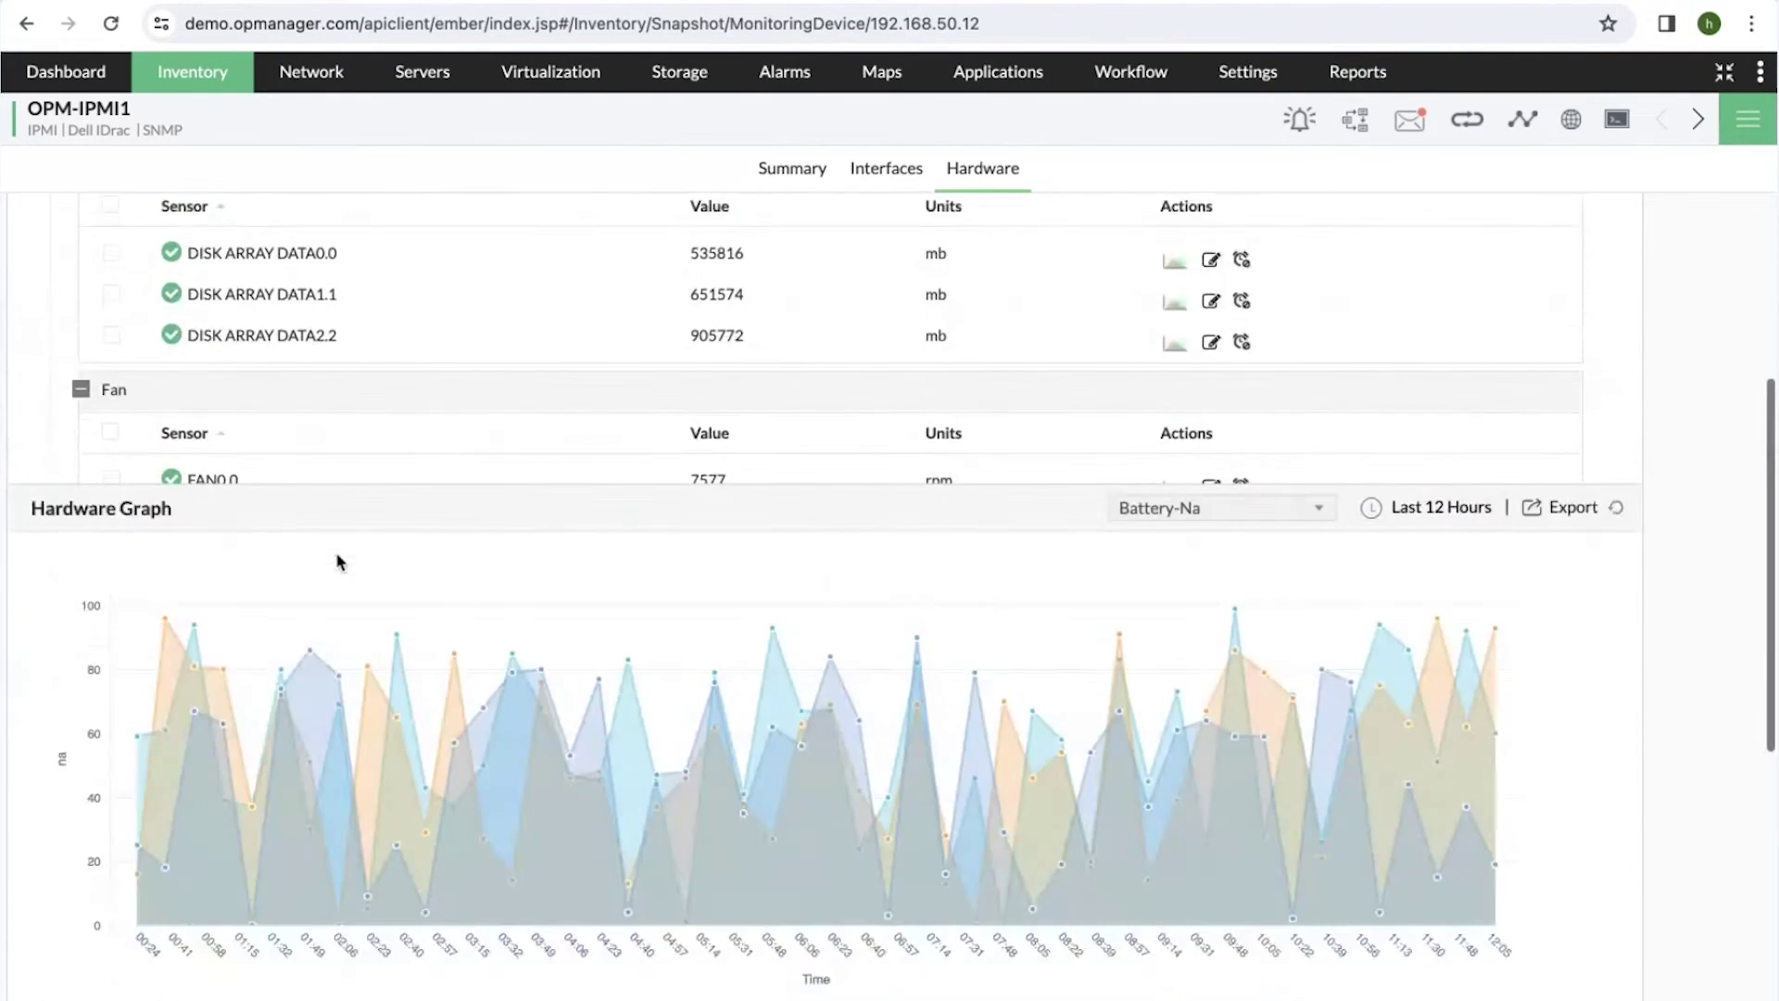
scroll(338, 561, up, 5)
scroll(218, 647, down, 2)
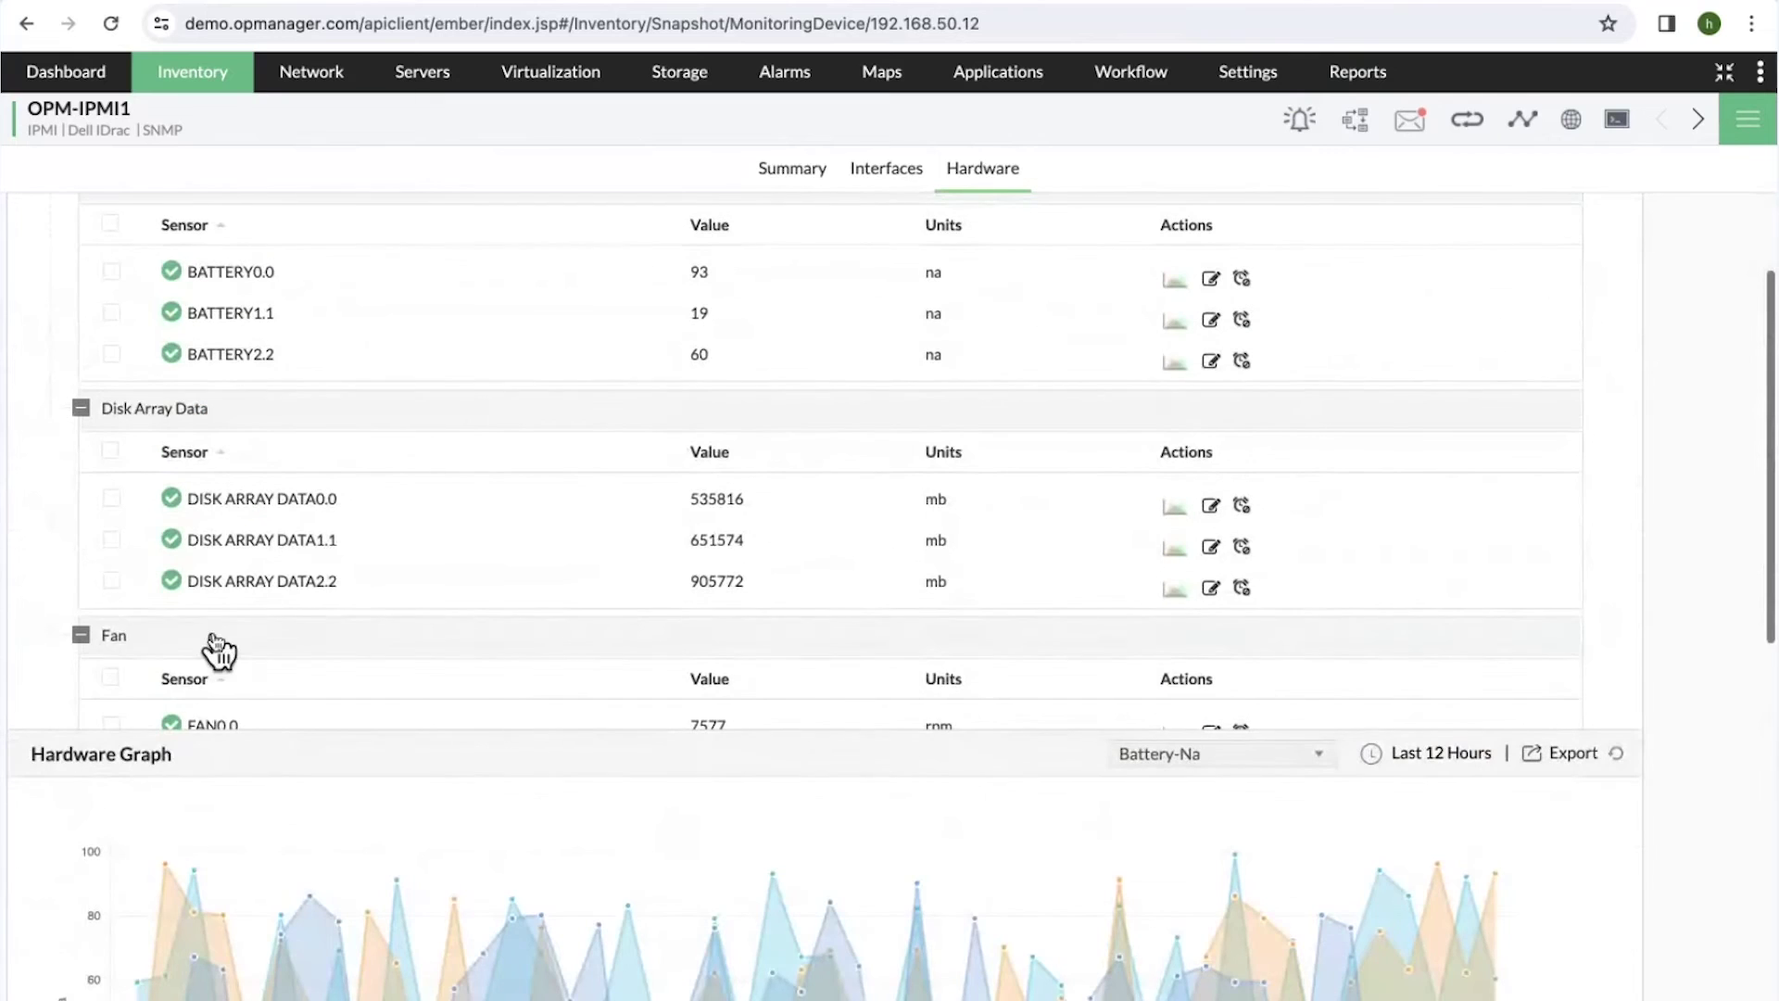
click(81, 631)
scroll(306, 593, down, 3)
scroll(319, 593, down, 2)
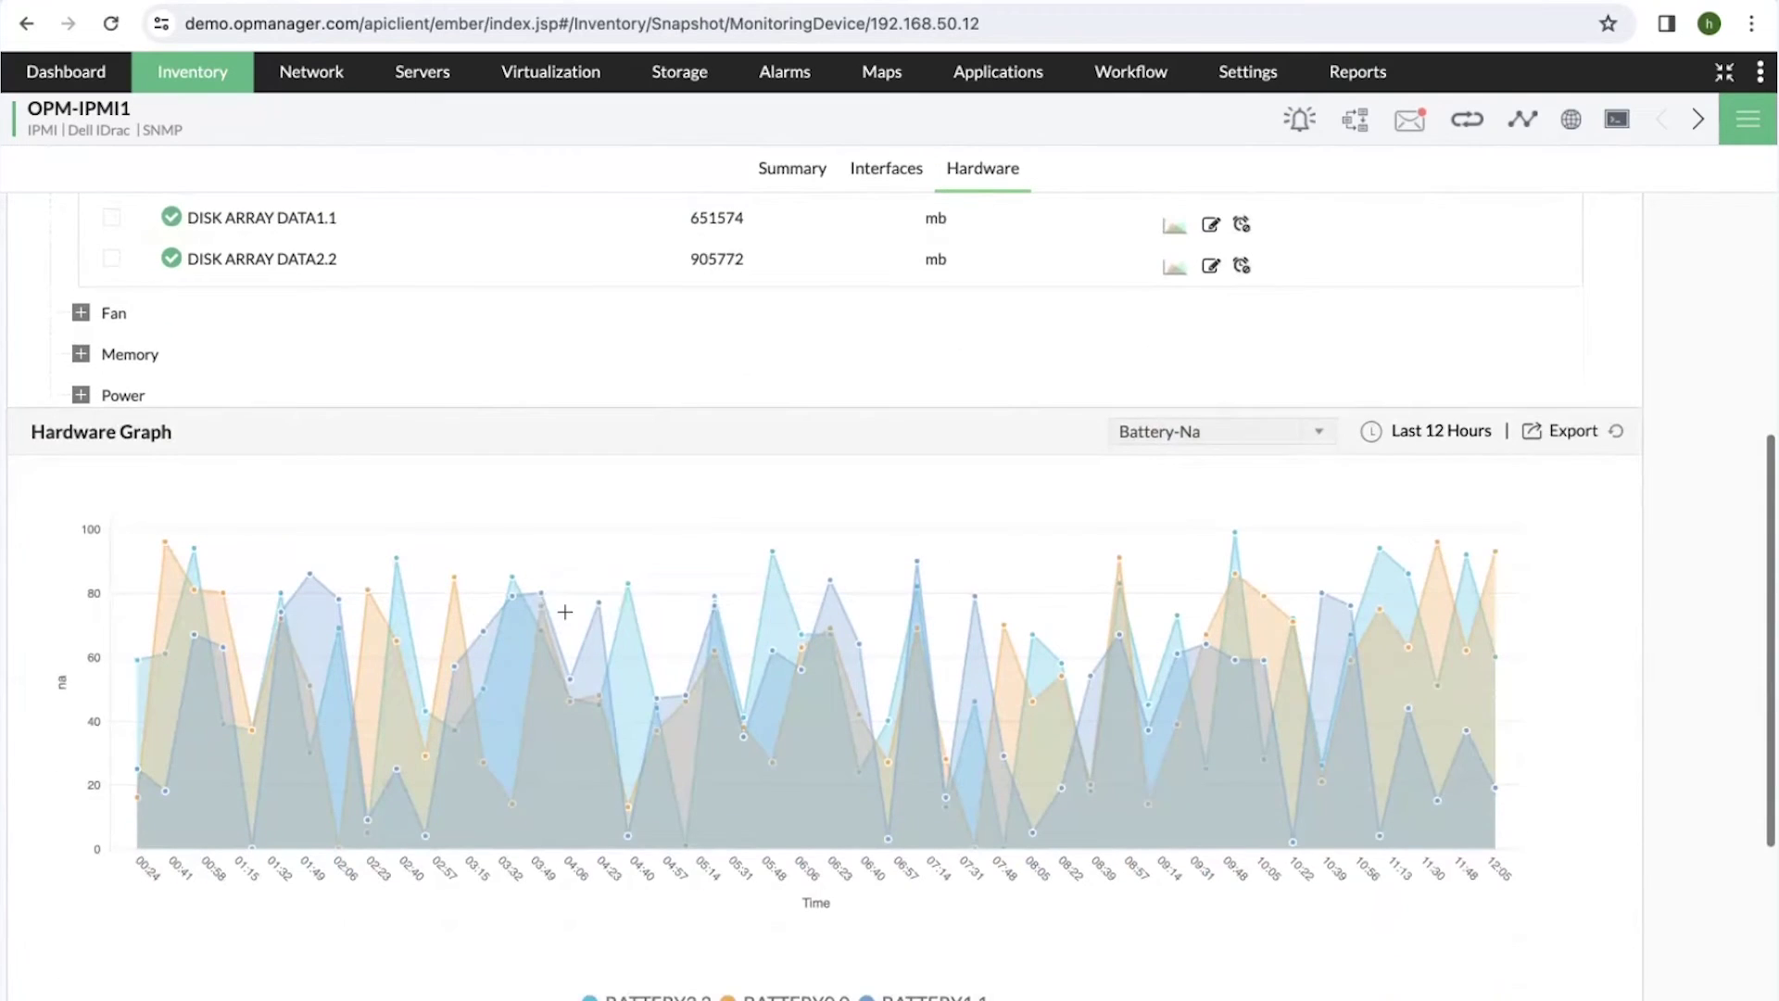
Show the disk array data-mb readings in the Hardware Graph of OPM-IPMI1, and return to the Hardware monitor slide.
mouse_move(1133, 706)
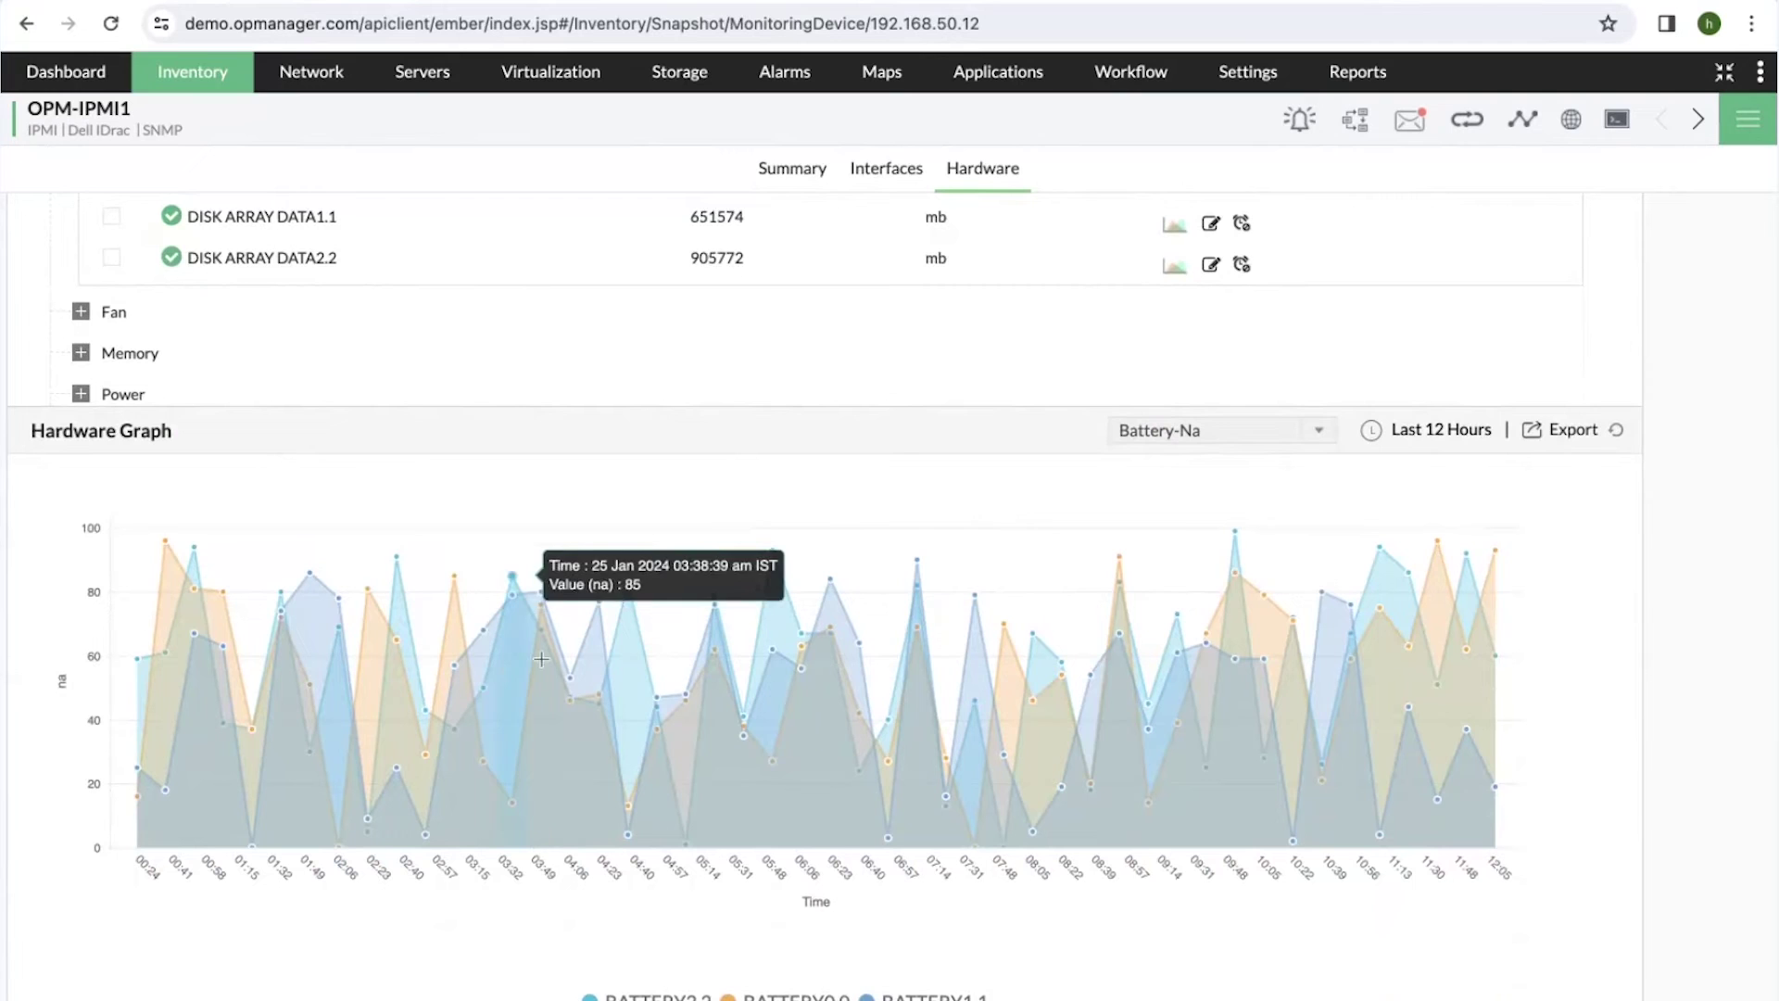
click(1184, 434)
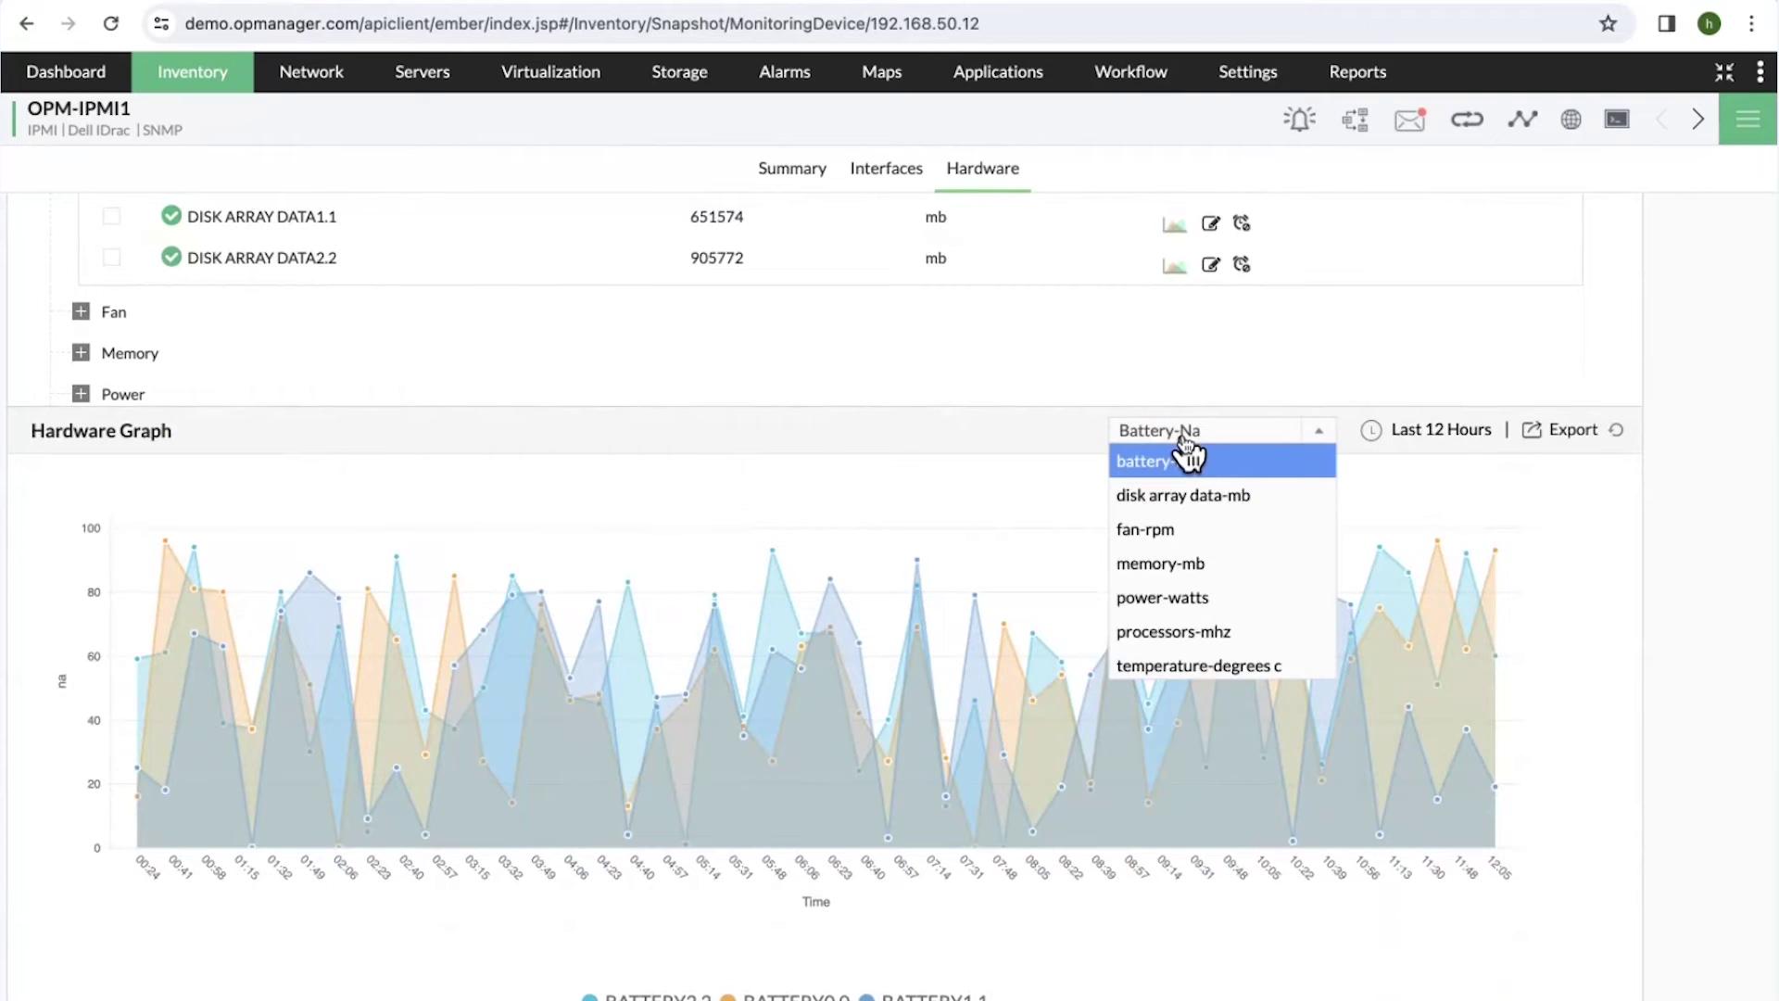
click(1193, 497)
scroll(1188, 454, up, 4)
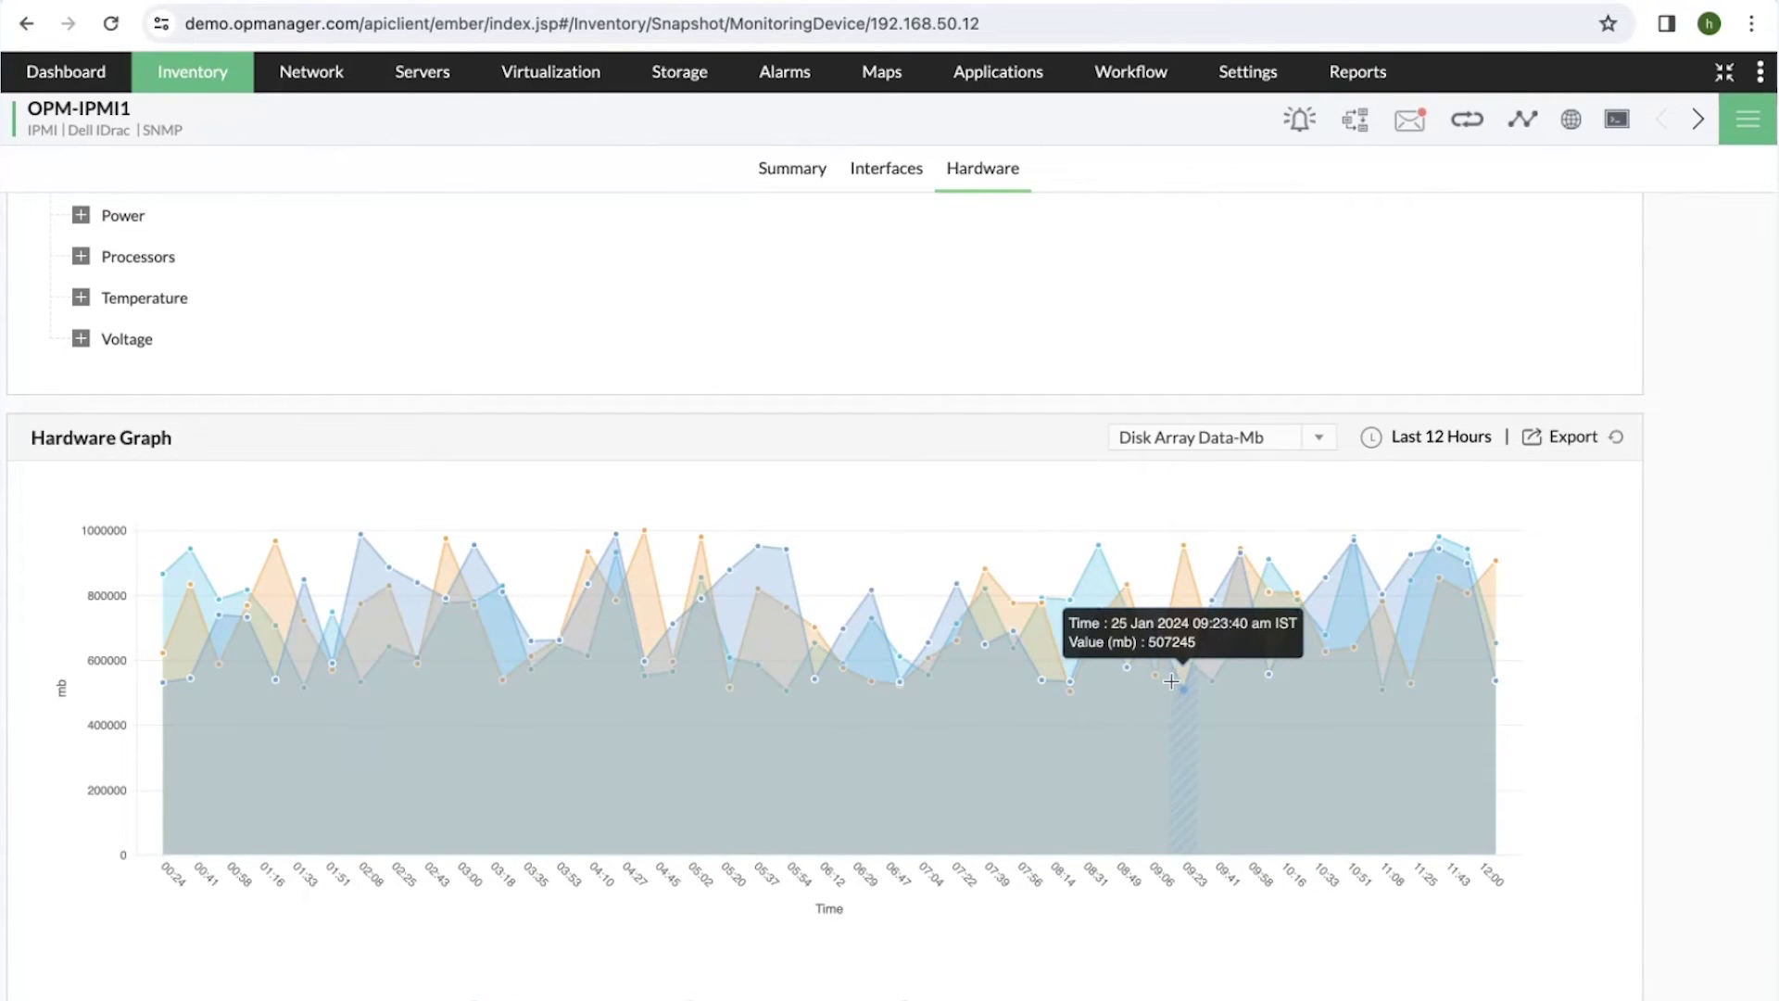
key(ctrl+Up)
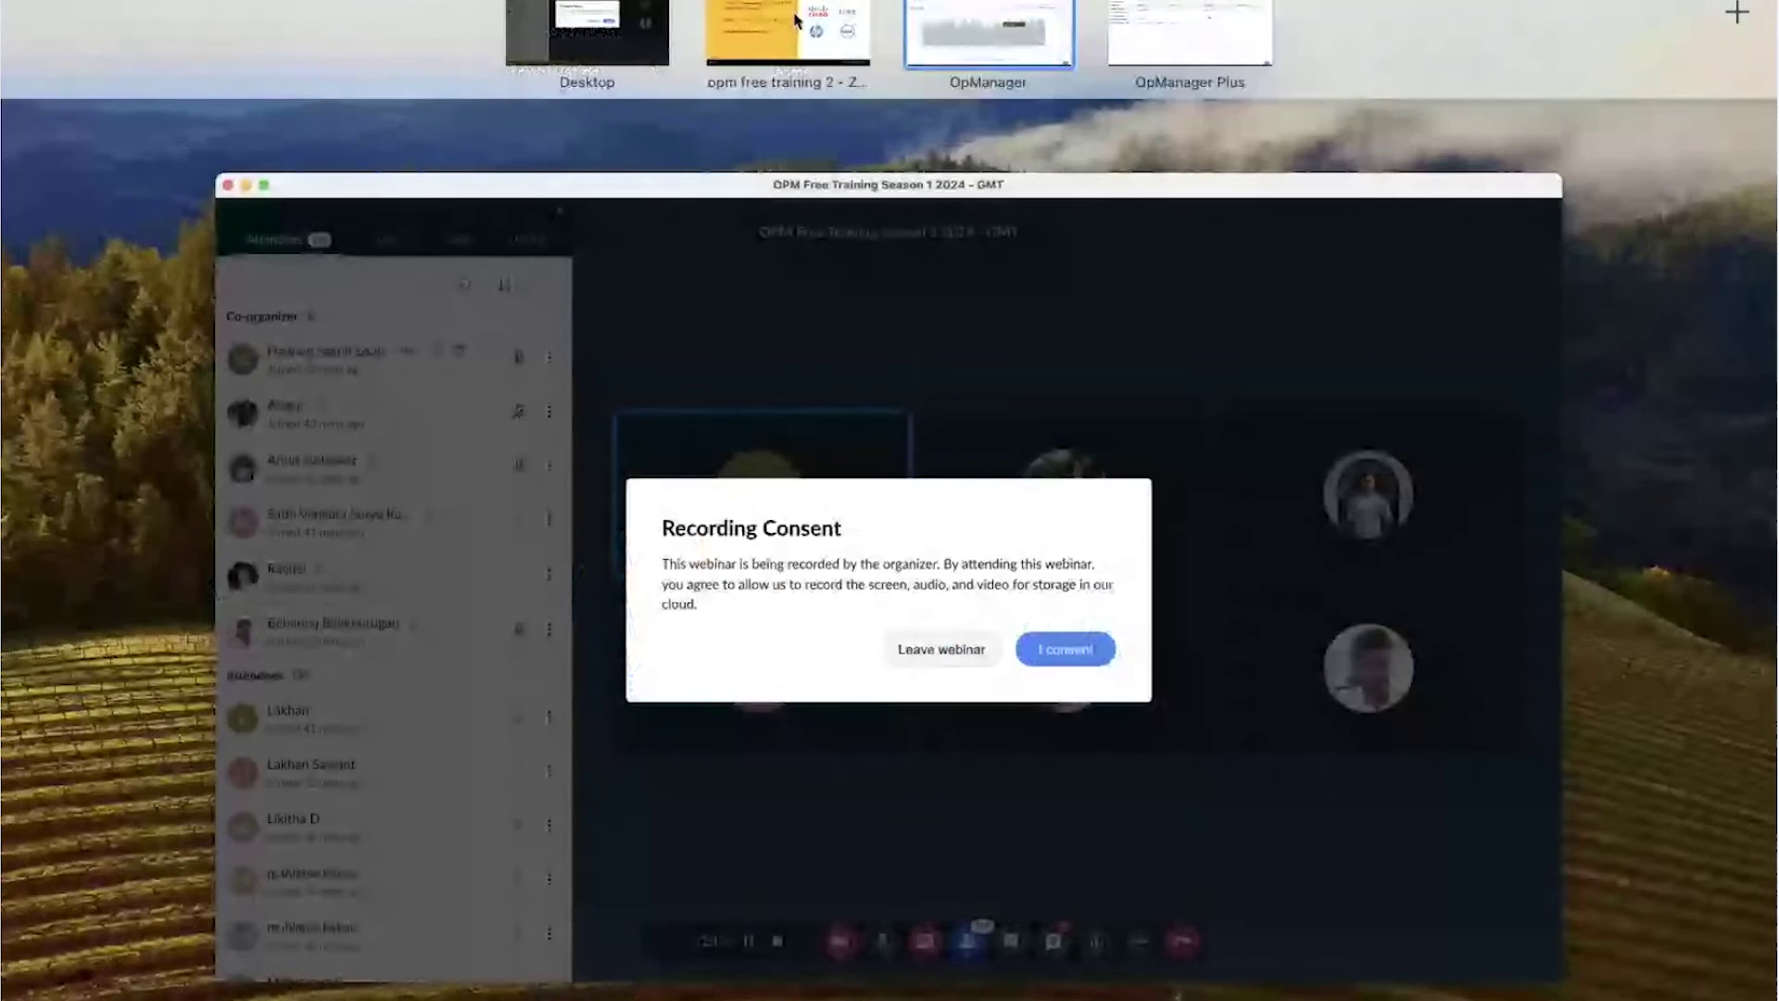
click(839, 14)
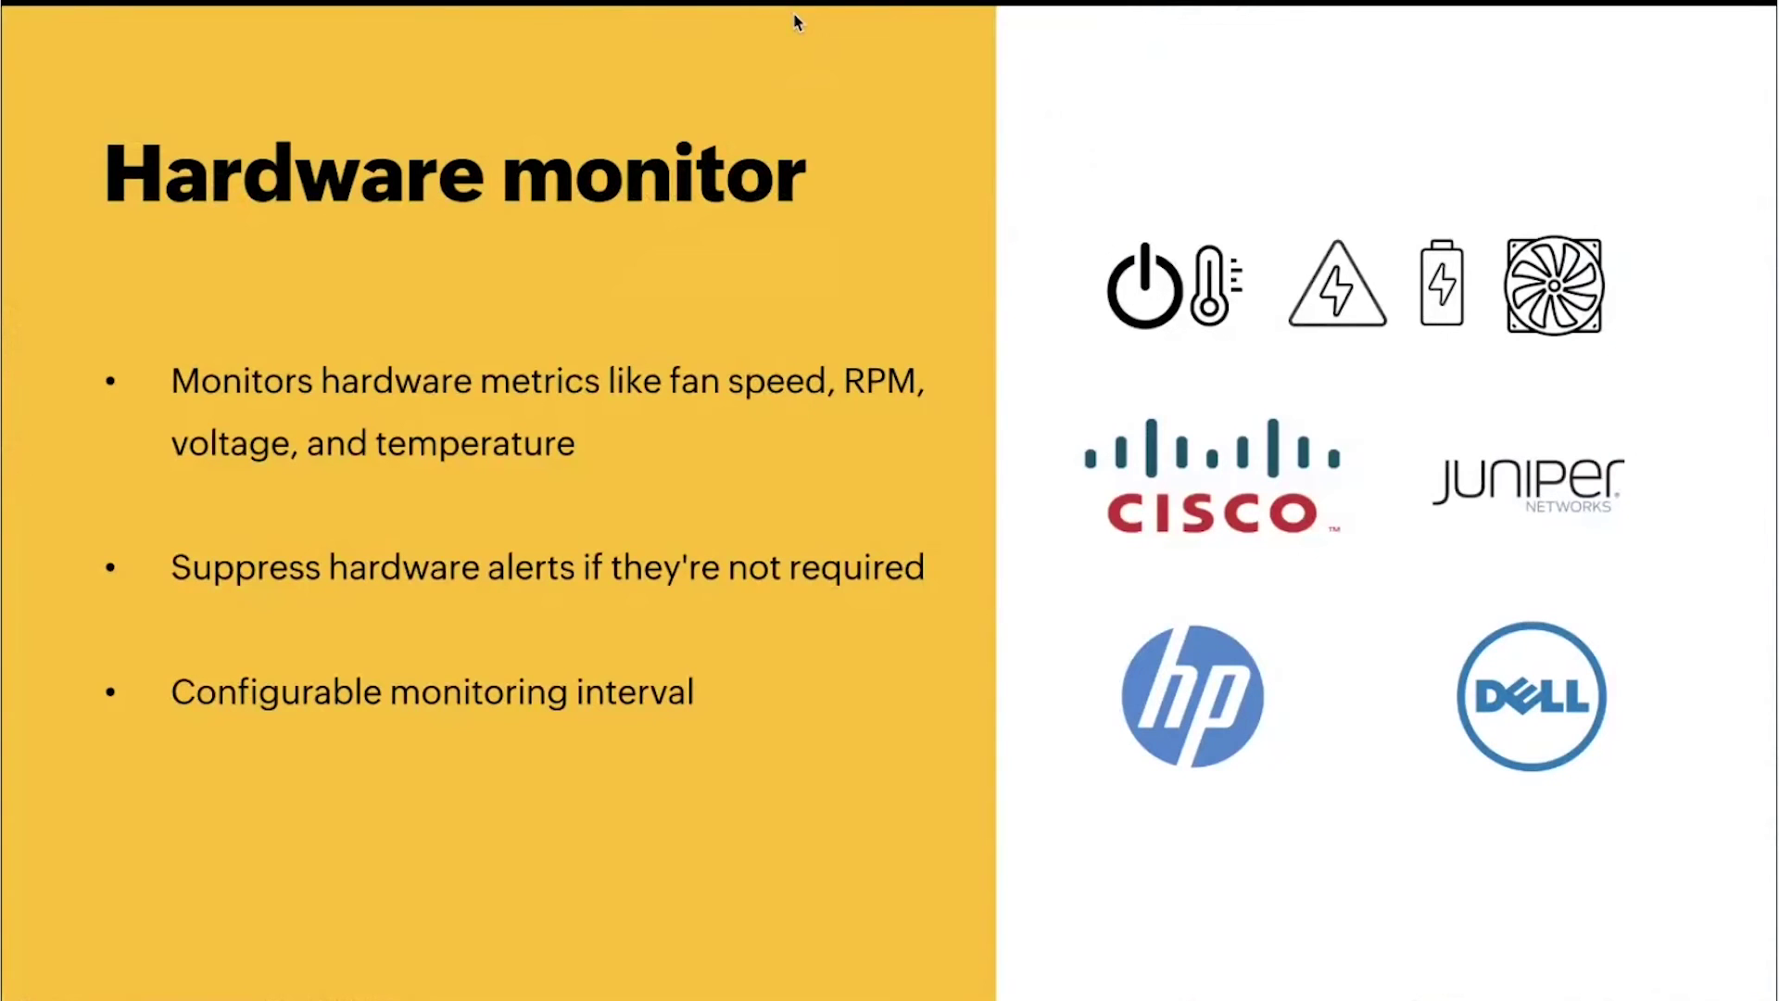
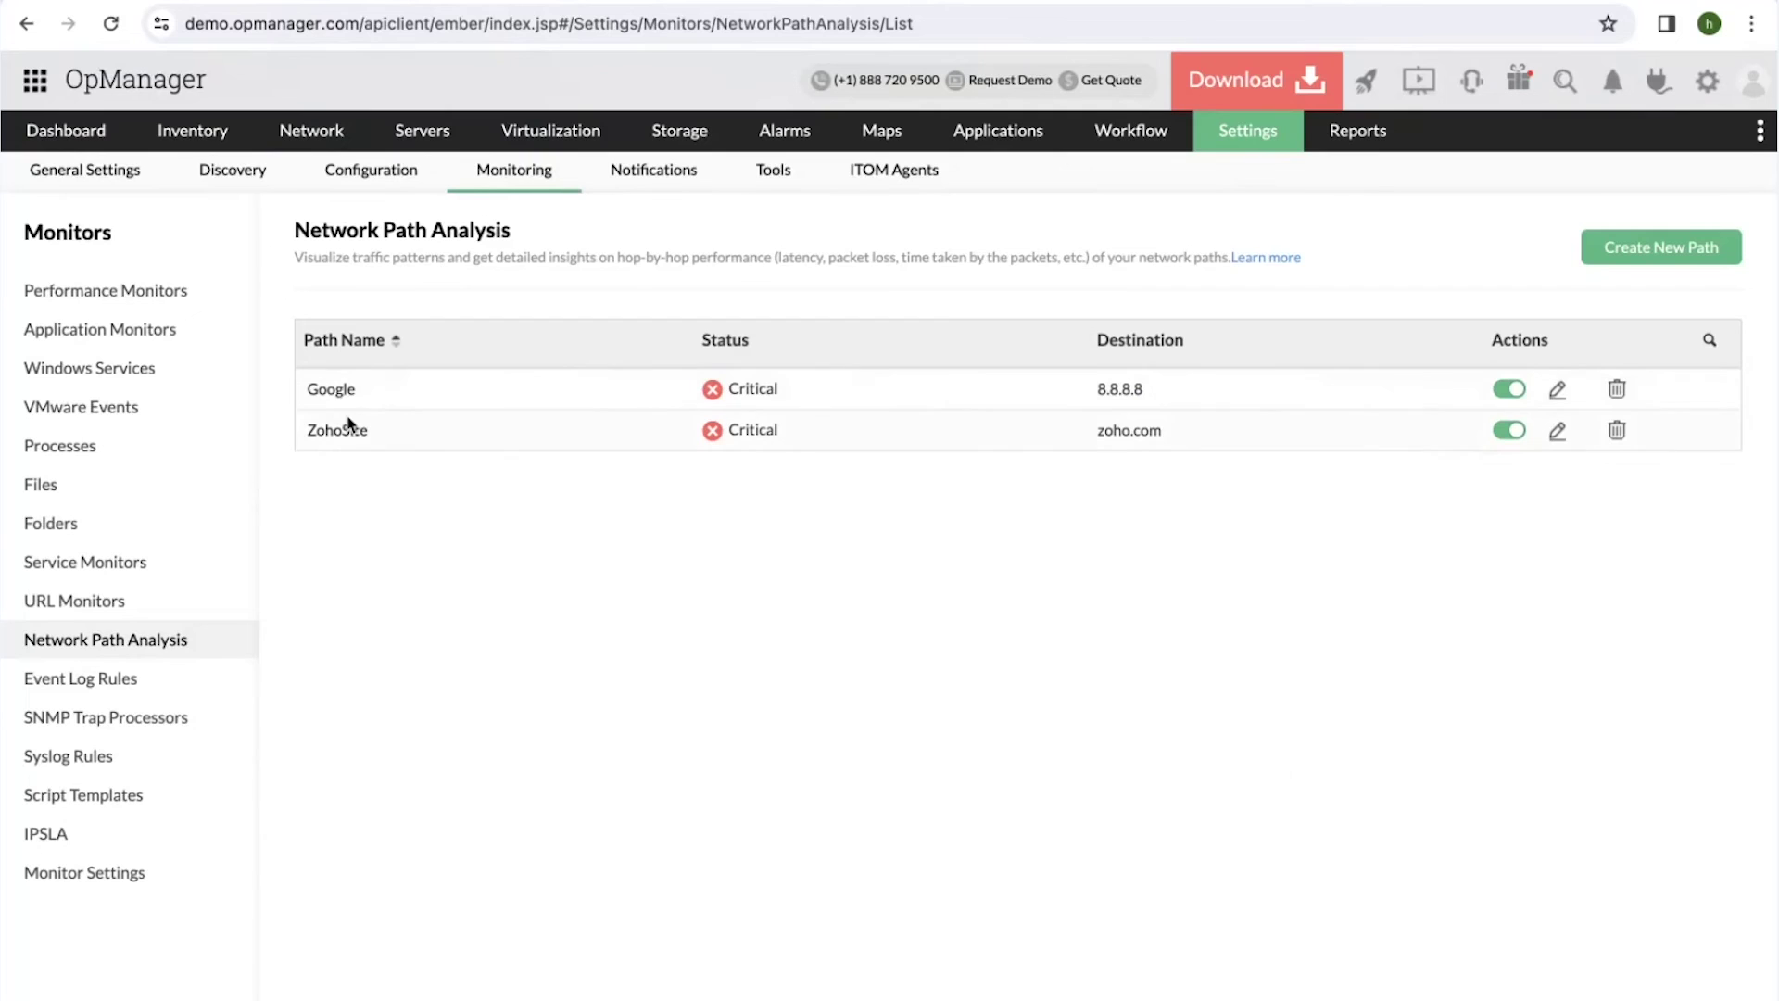
Open the ZohoSite network path, examine the latency between its hops, and close the path view.
click(354, 449)
mouse_move(91, 309)
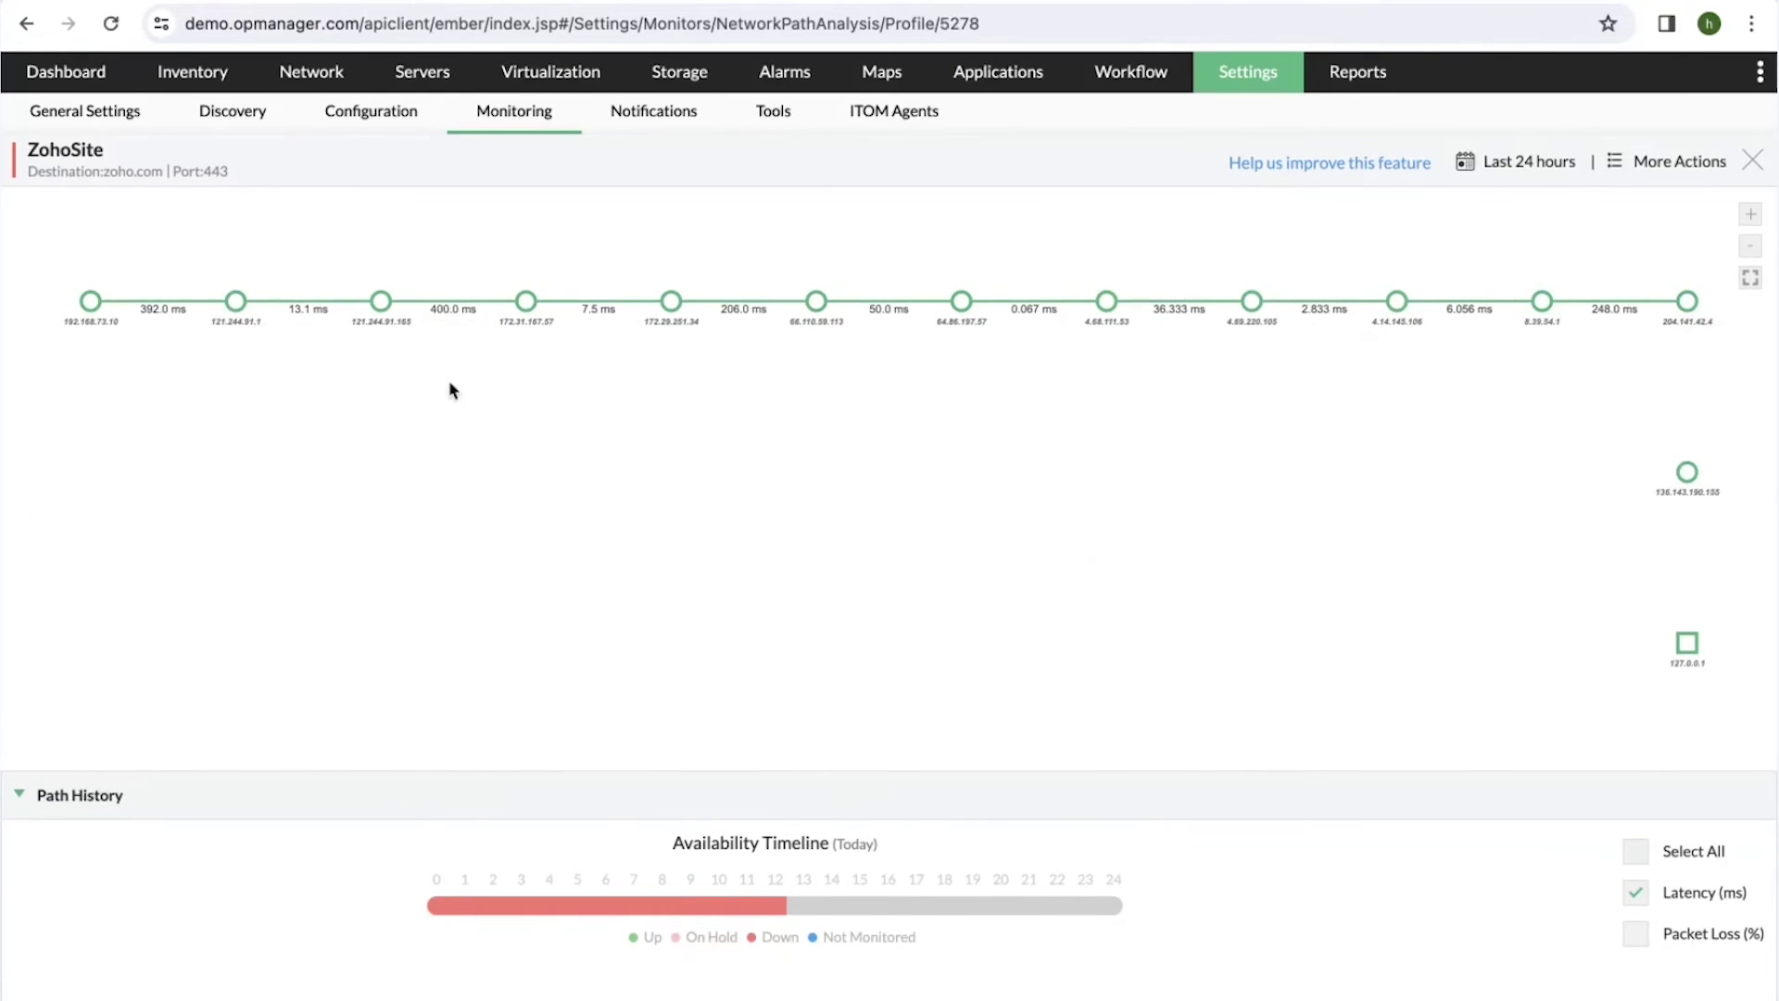
mouse_move(530, 315)
click(1754, 160)
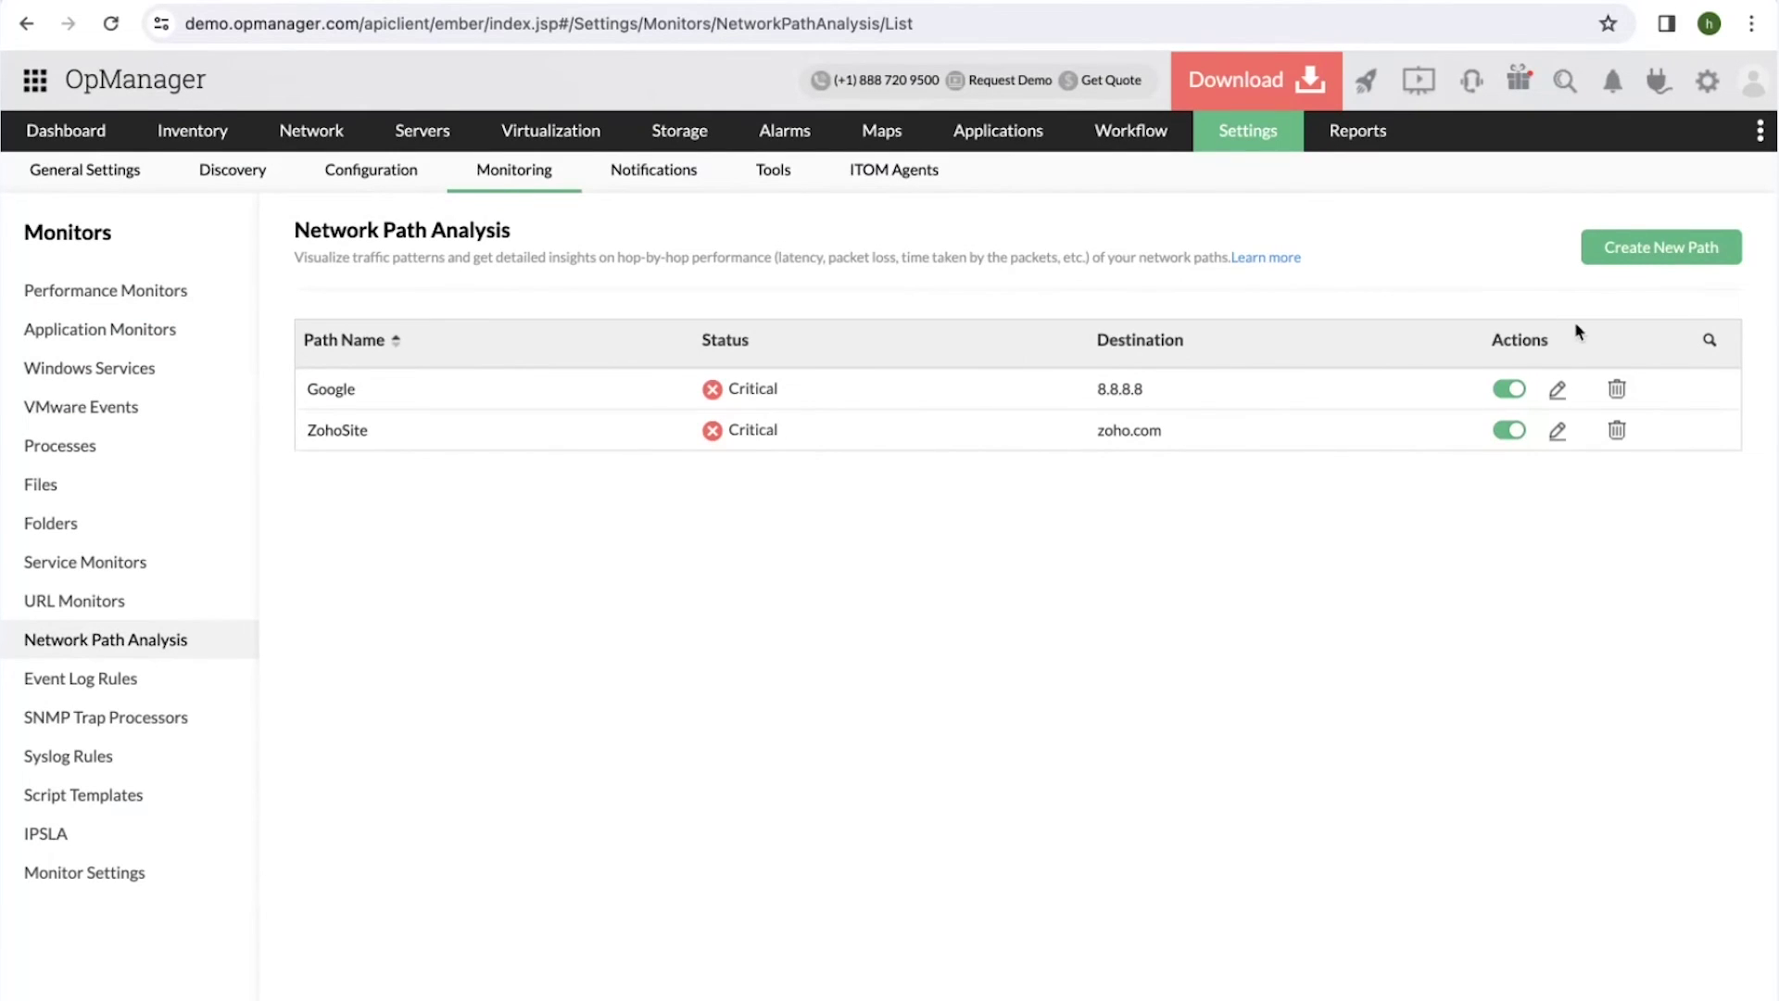
Open the form for a new network path, review its destination, port, path name and interval fields, and close it.
click(1638, 249)
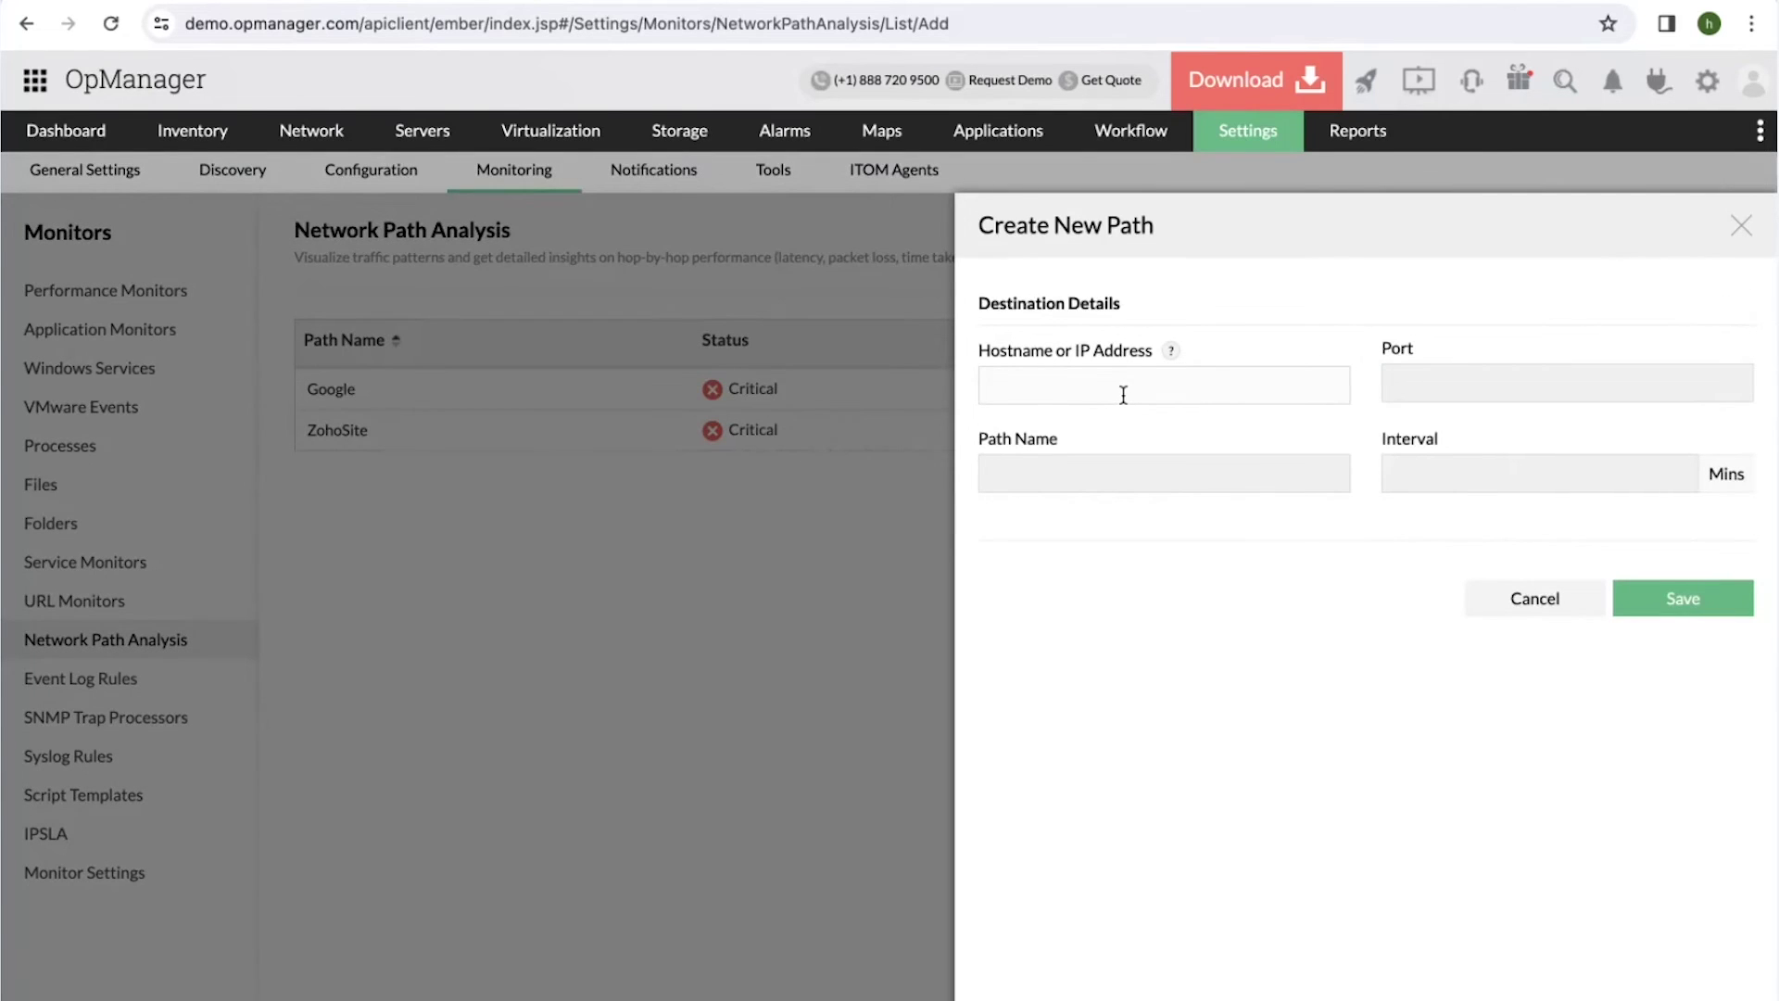
click(1419, 397)
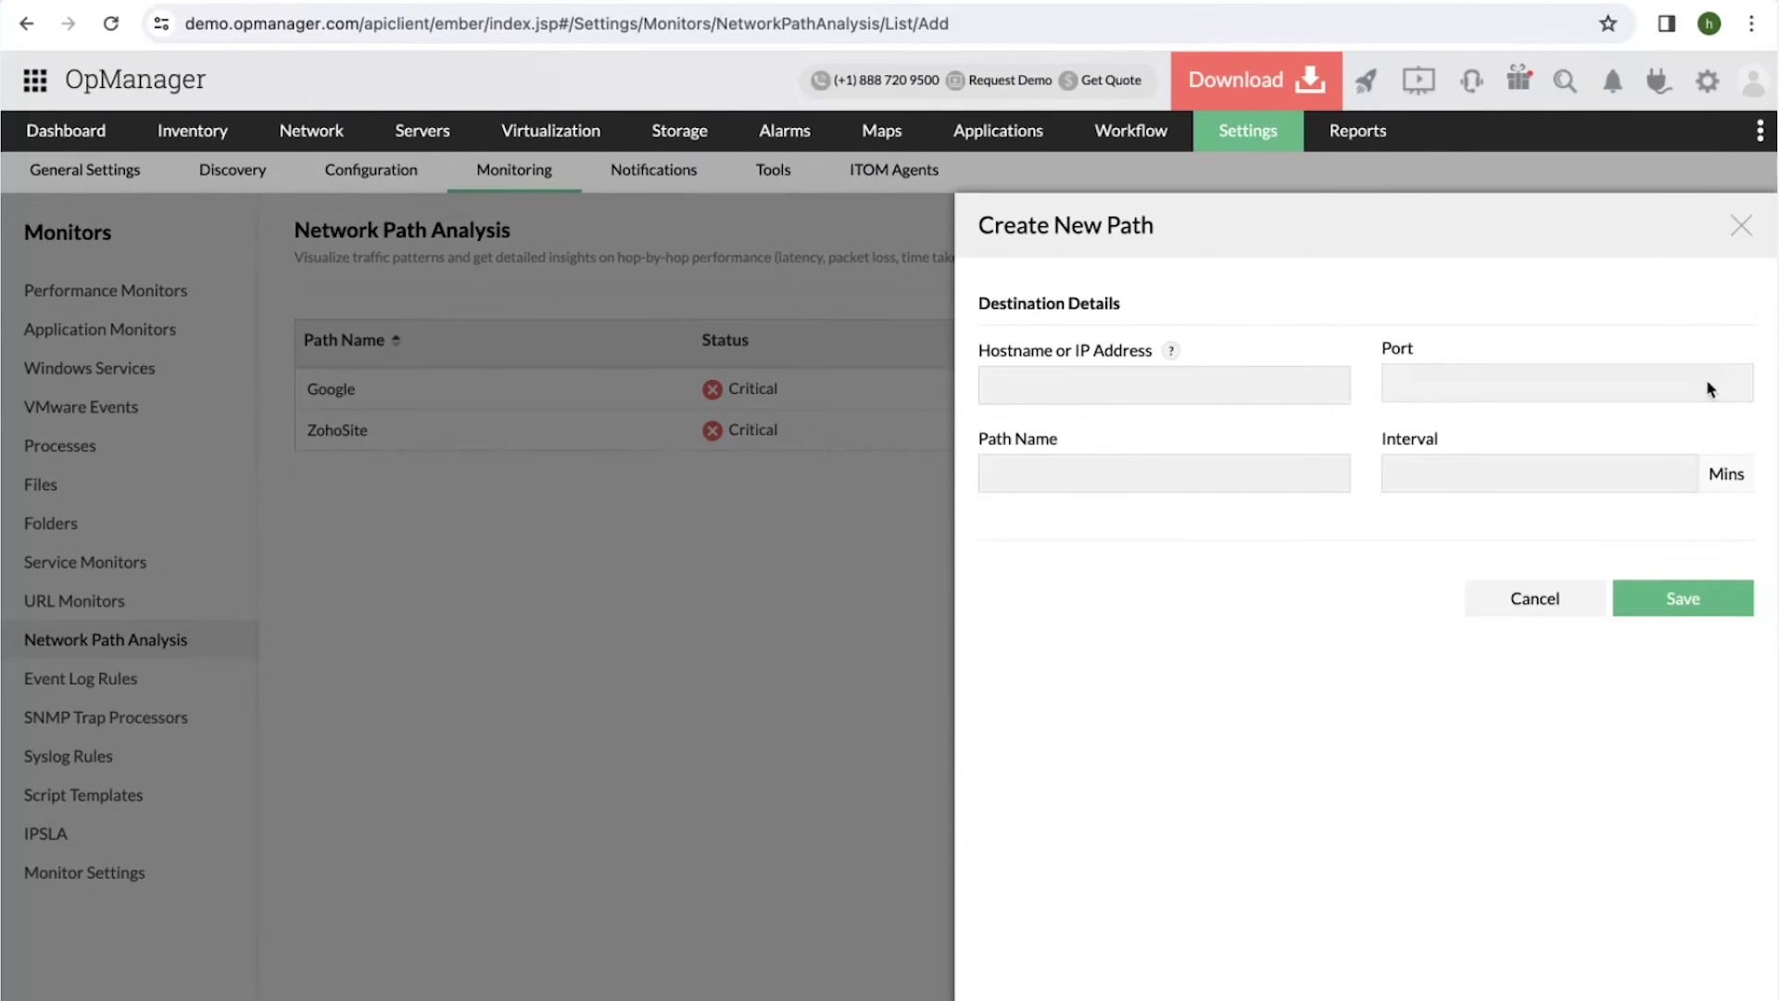
click(1746, 237)
Switch to the presentation and advance past the Questions slide to Question 1 about a quick installation health check.
key(ctrl+Up)
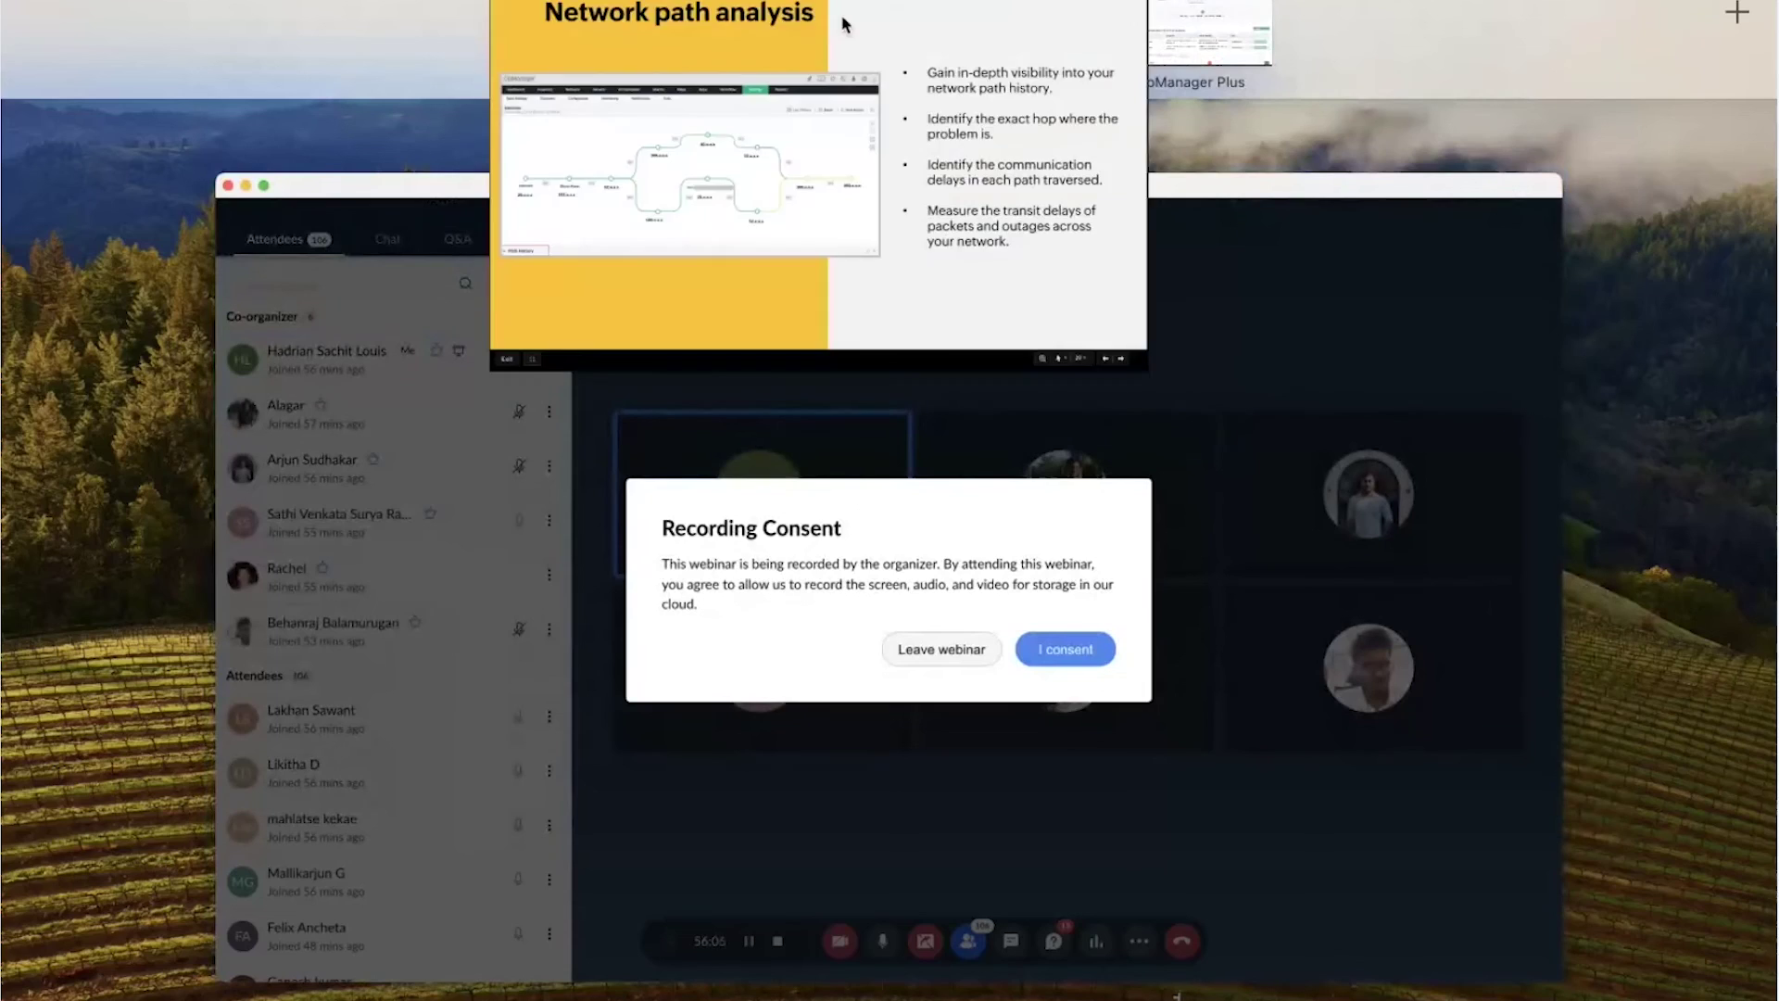
click(846, 25)
key(Right)
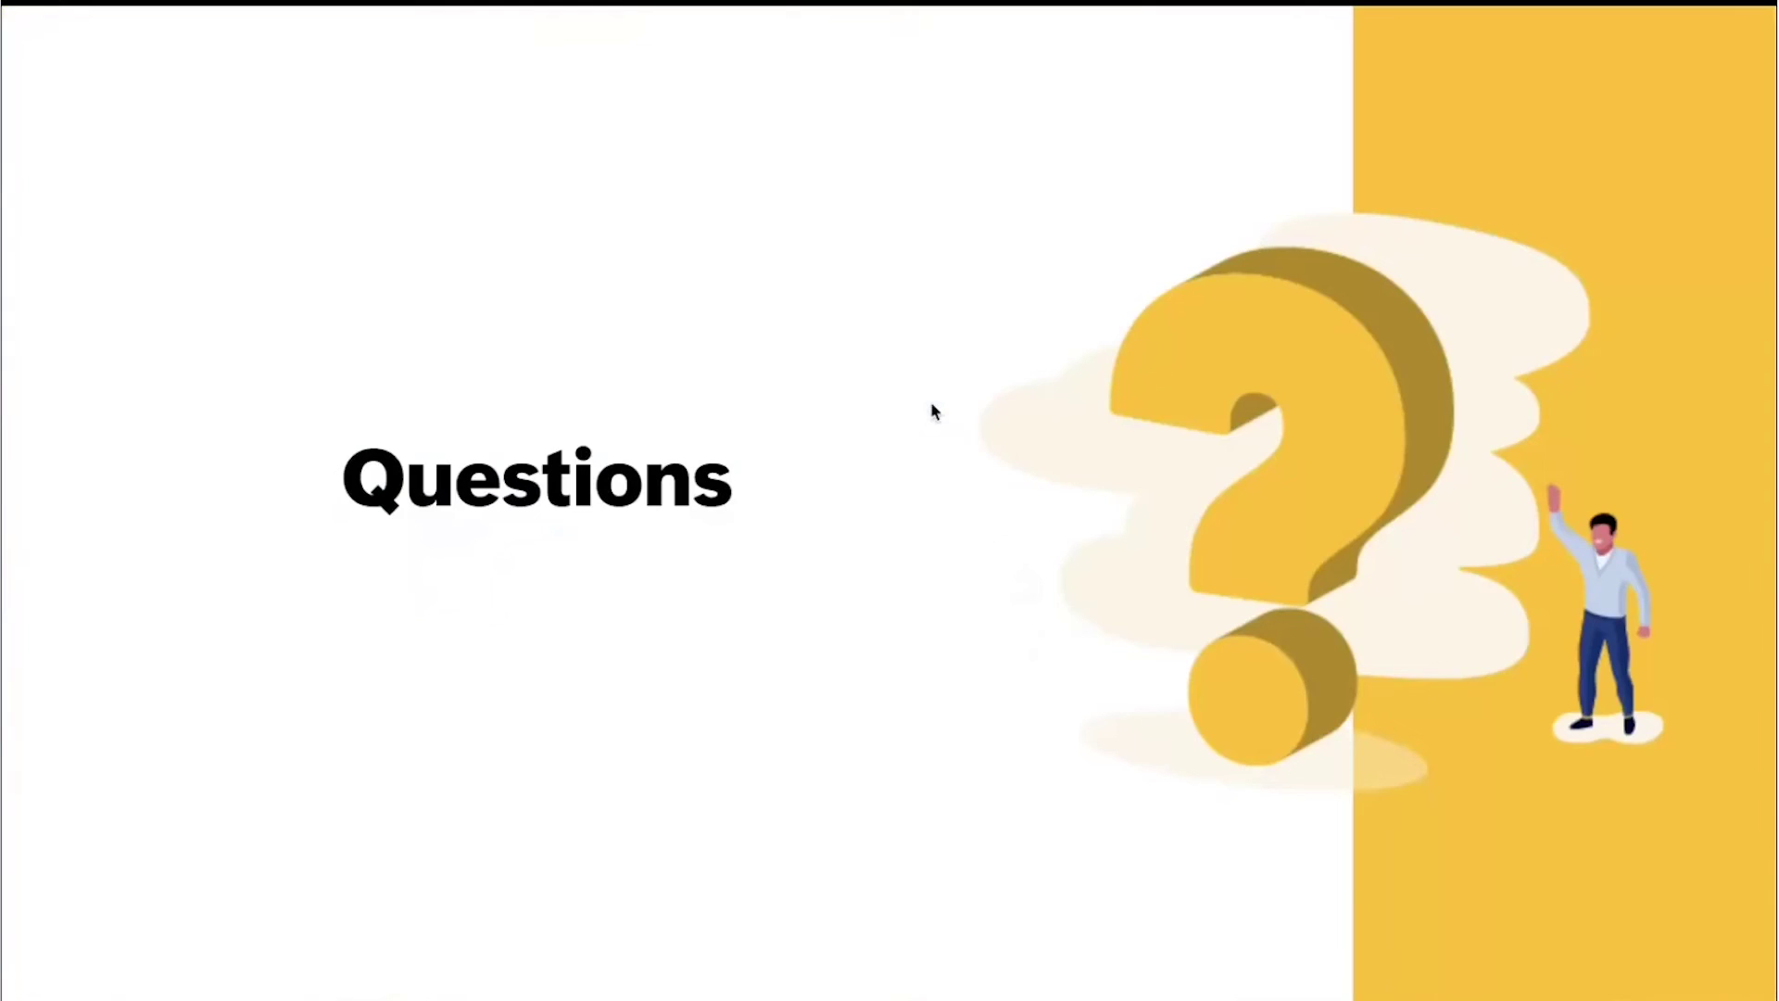
key(Right)
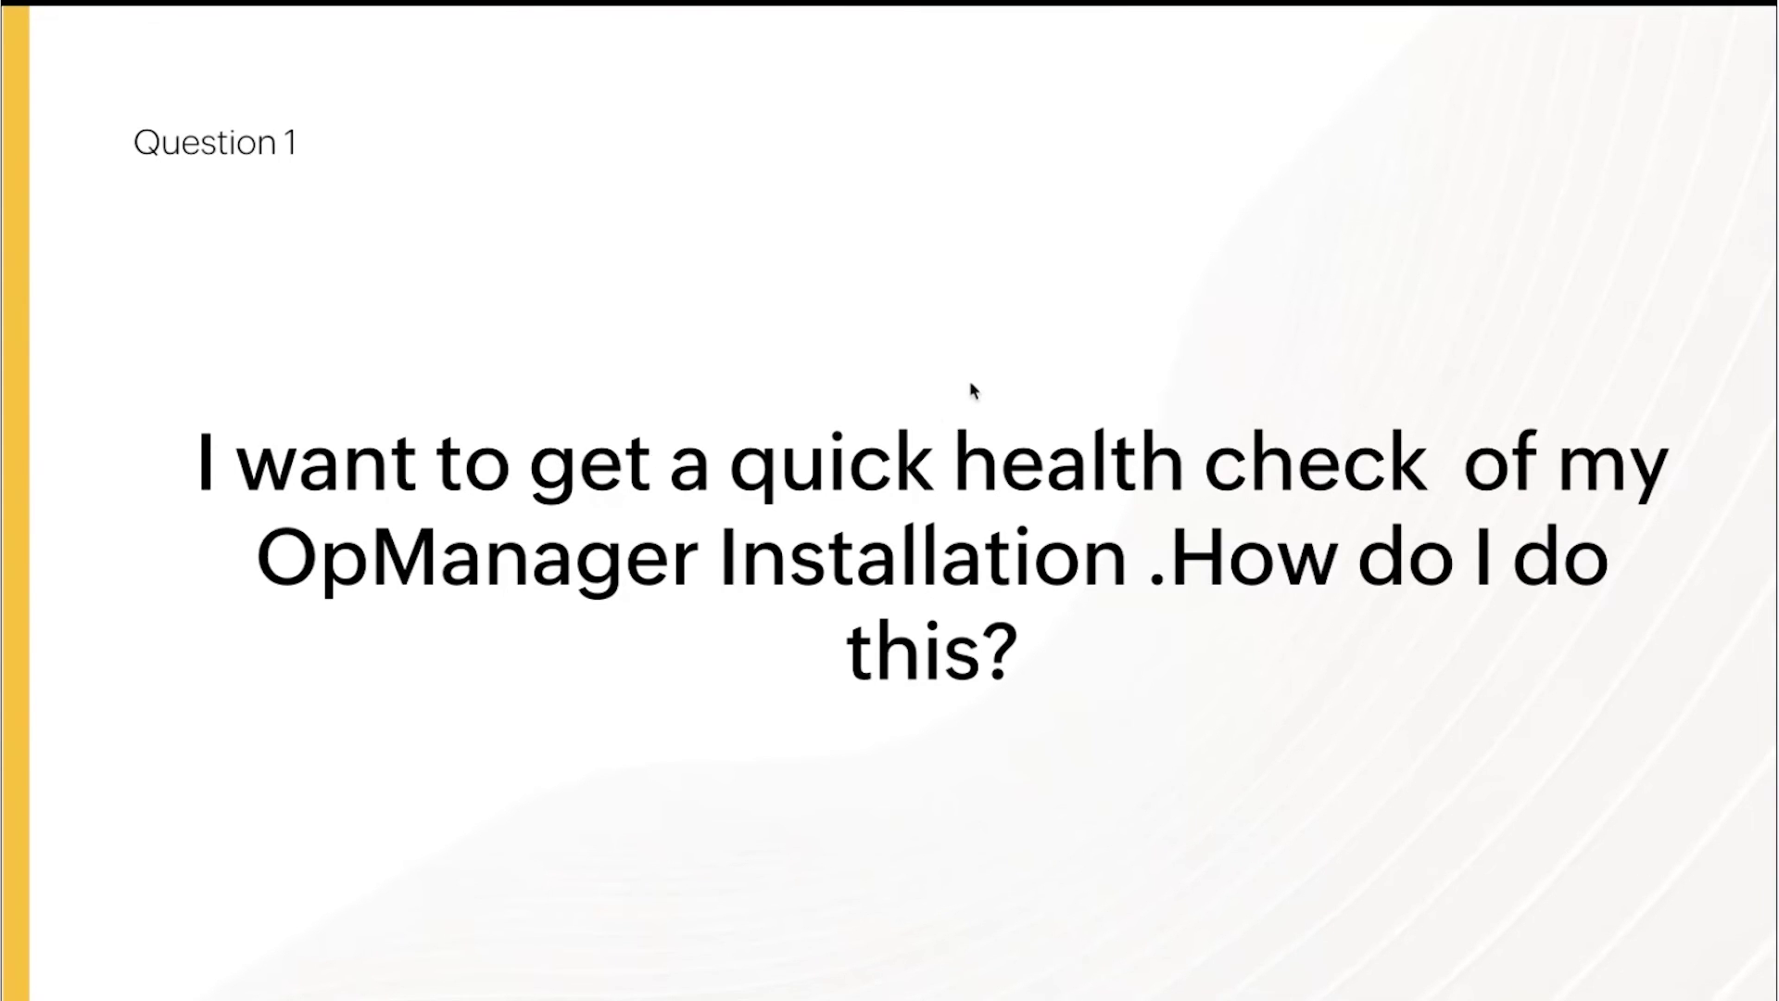
Switch to OpManager Plus, open System Performance from the support page and review the System Info overview.
key(ctrl+Up)
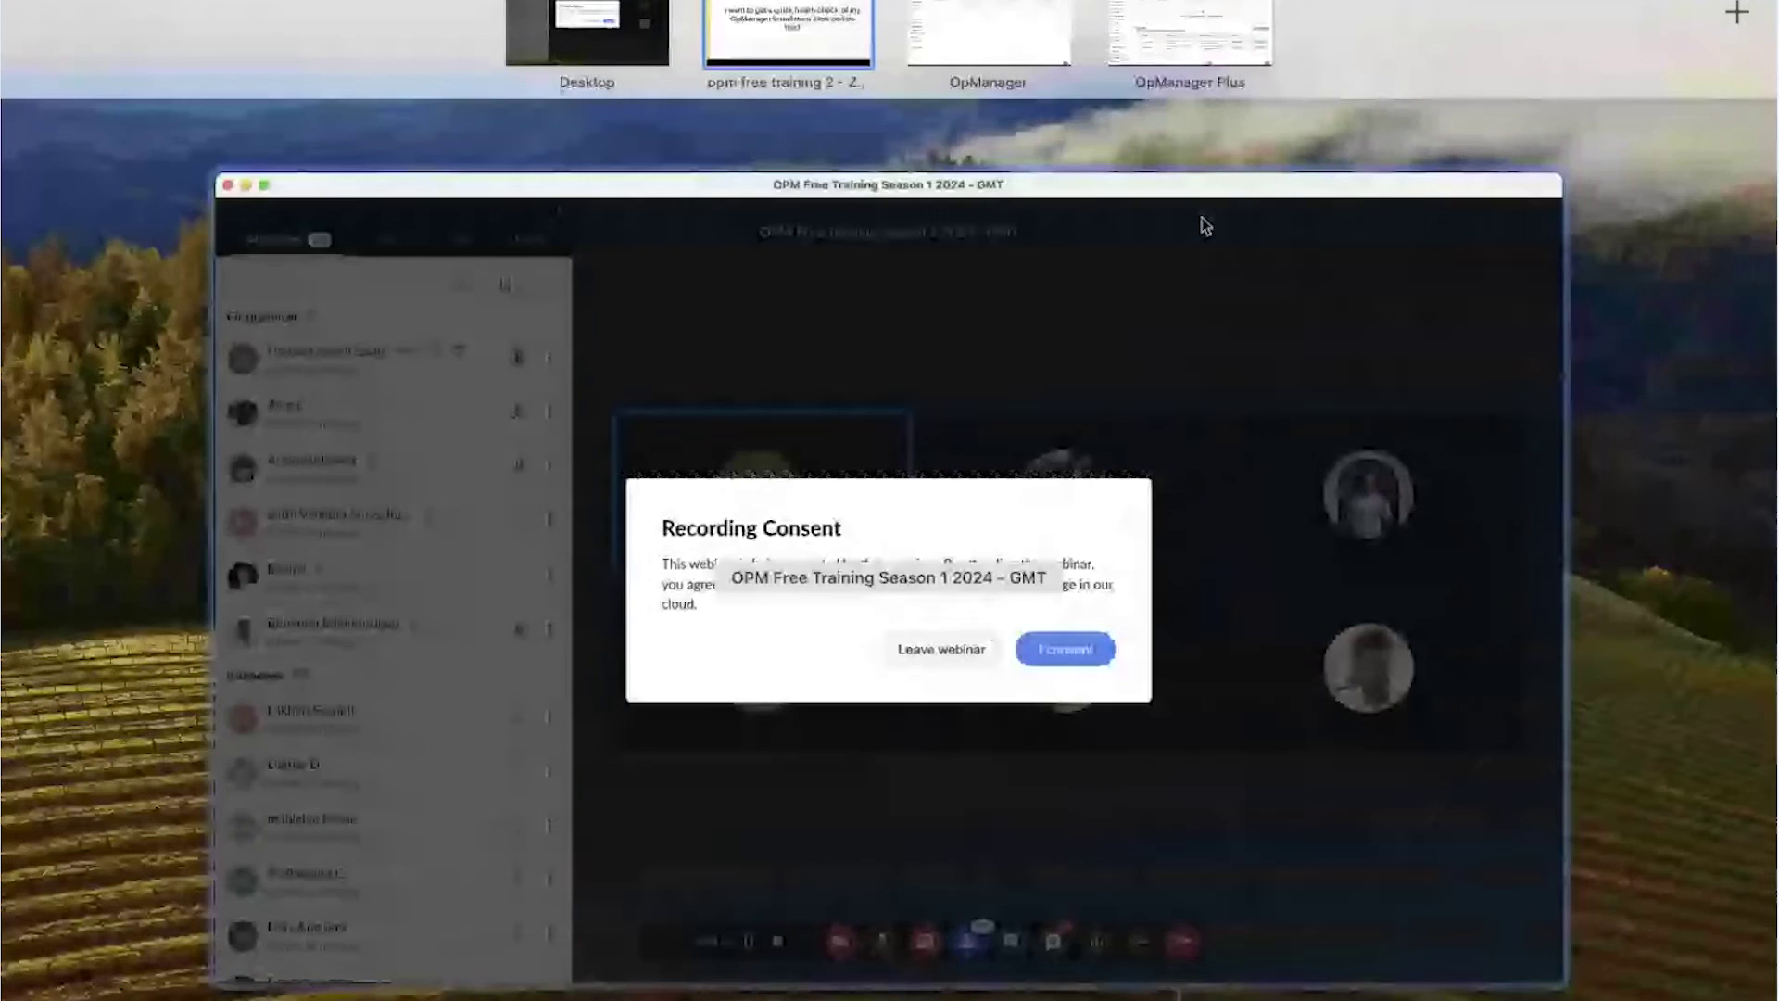
click(1166, 42)
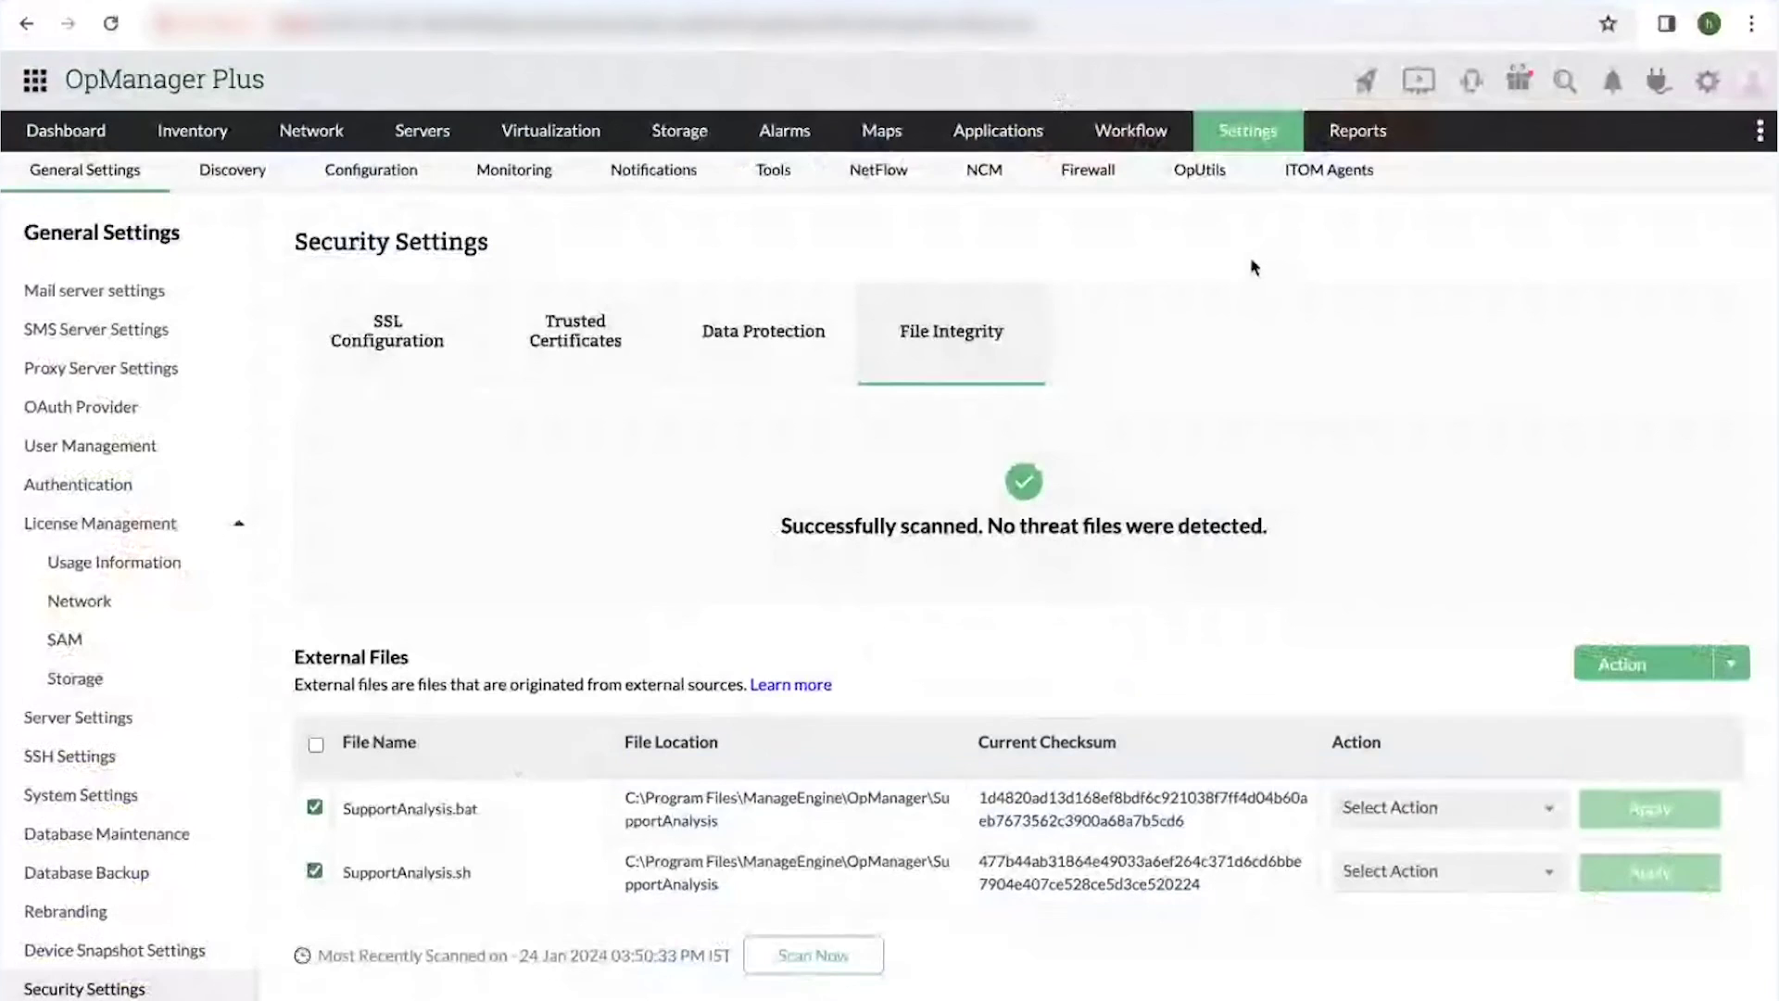
click(1470, 89)
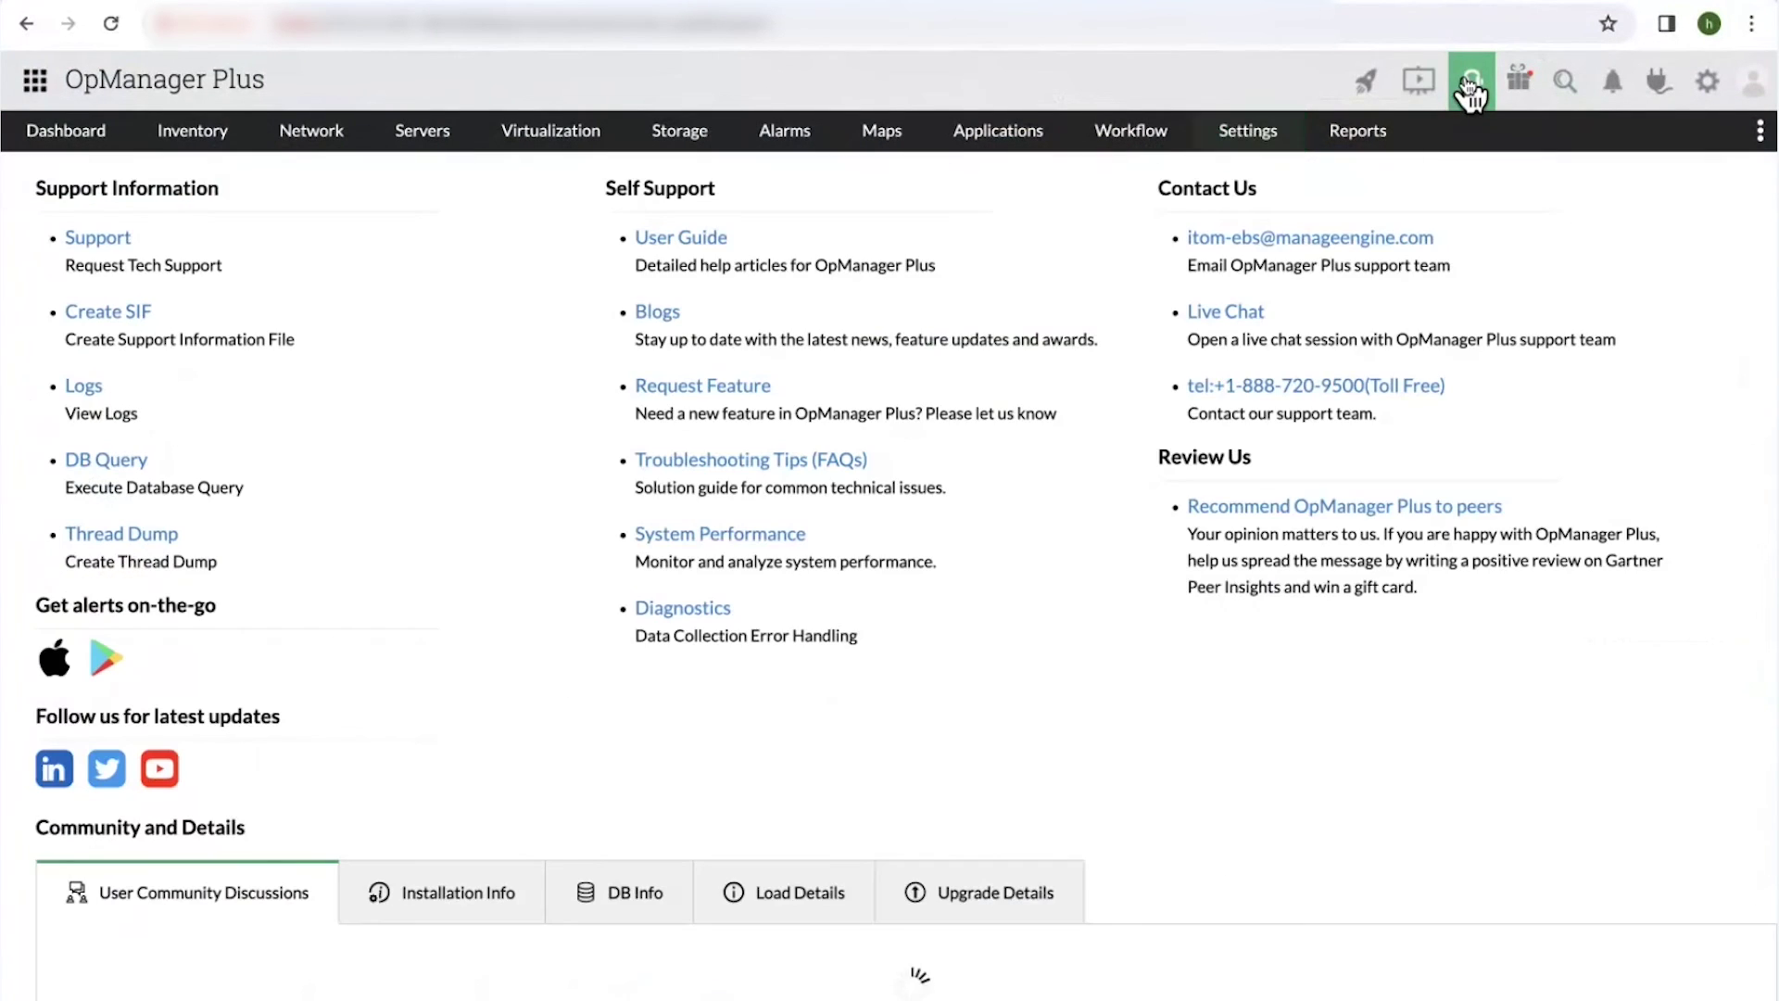
click(697, 537)
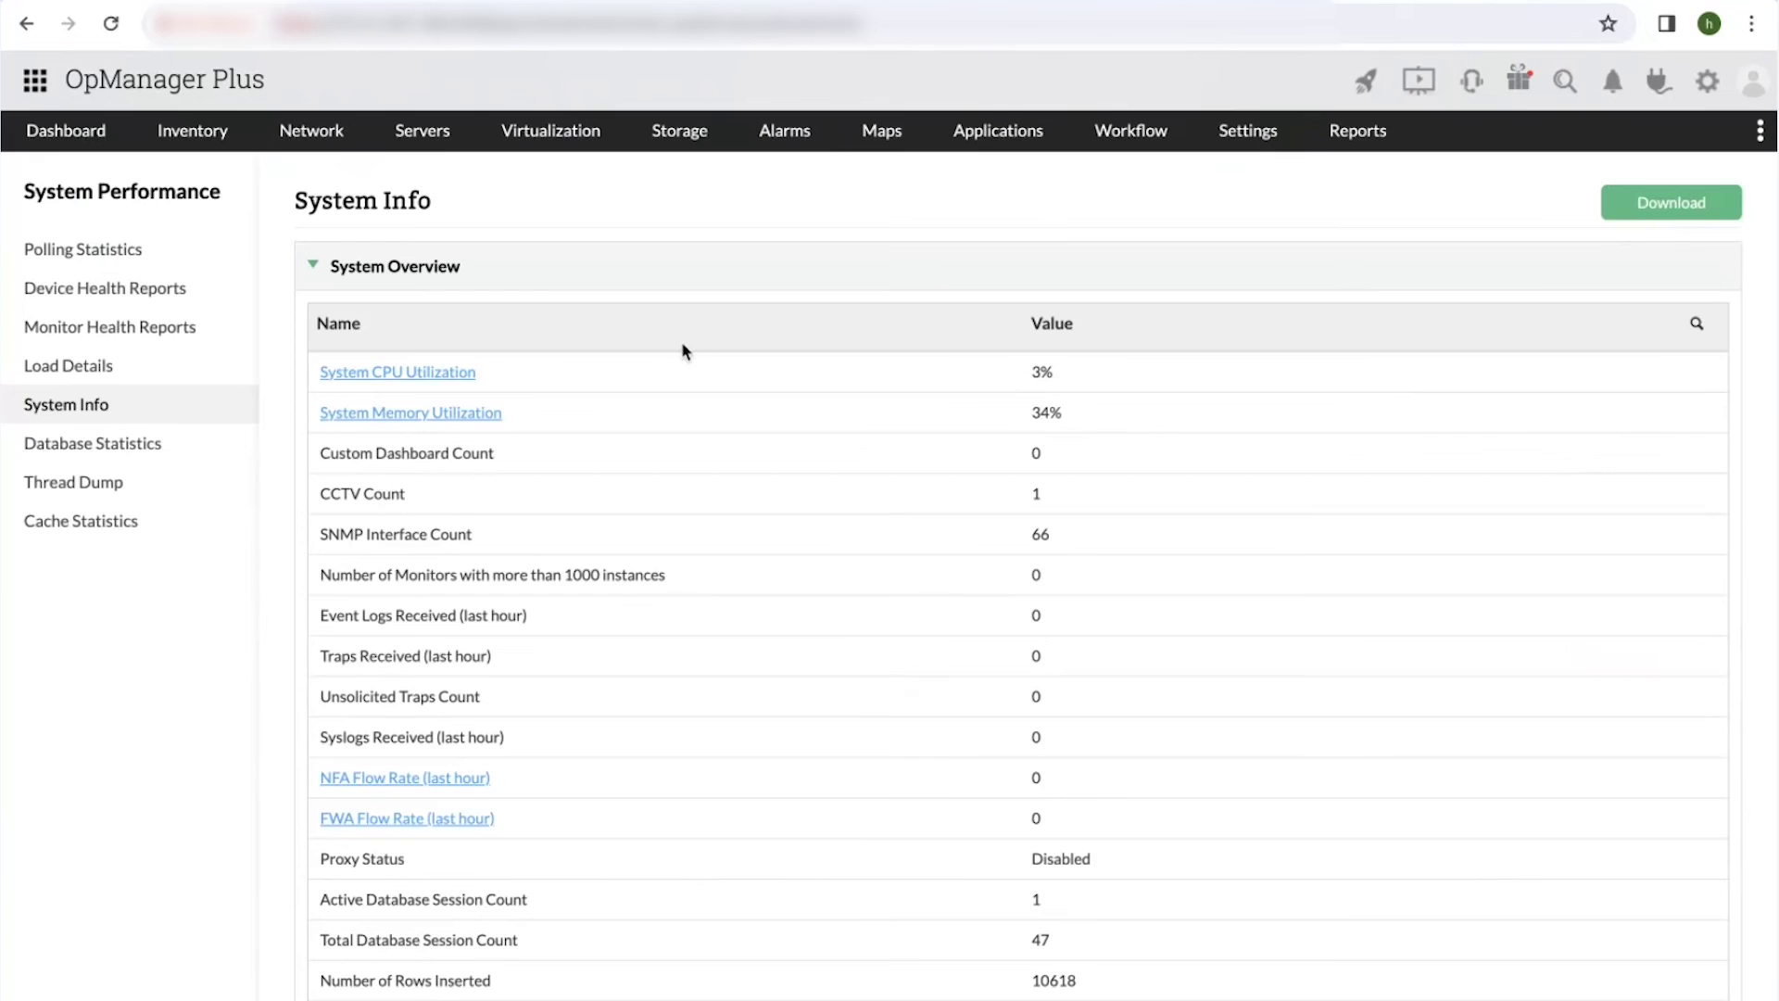
scroll(450, 432, down, 1)
scroll(447, 419, down, 2)
scroll(449, 408, up, 3)
Return to the presentation and advance to Question 2 about monitoring a server related to an IPMI device.
key(ctrl+Up)
click(811, 44)
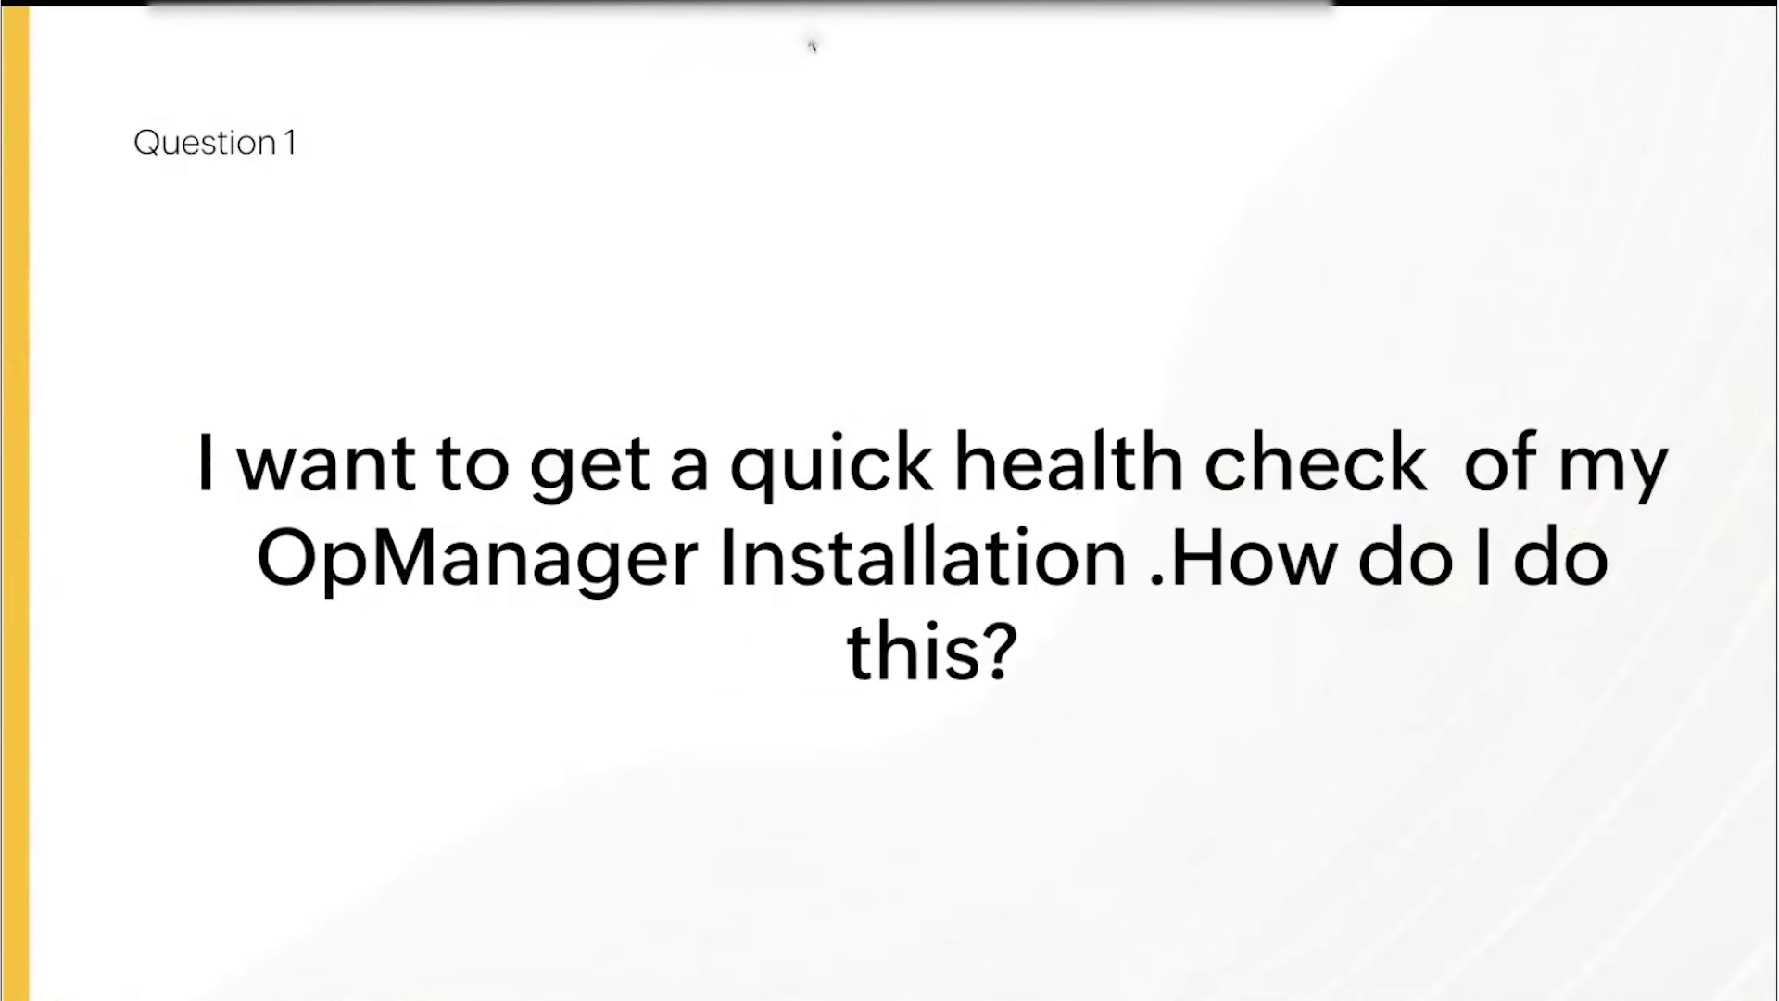
key(Right)
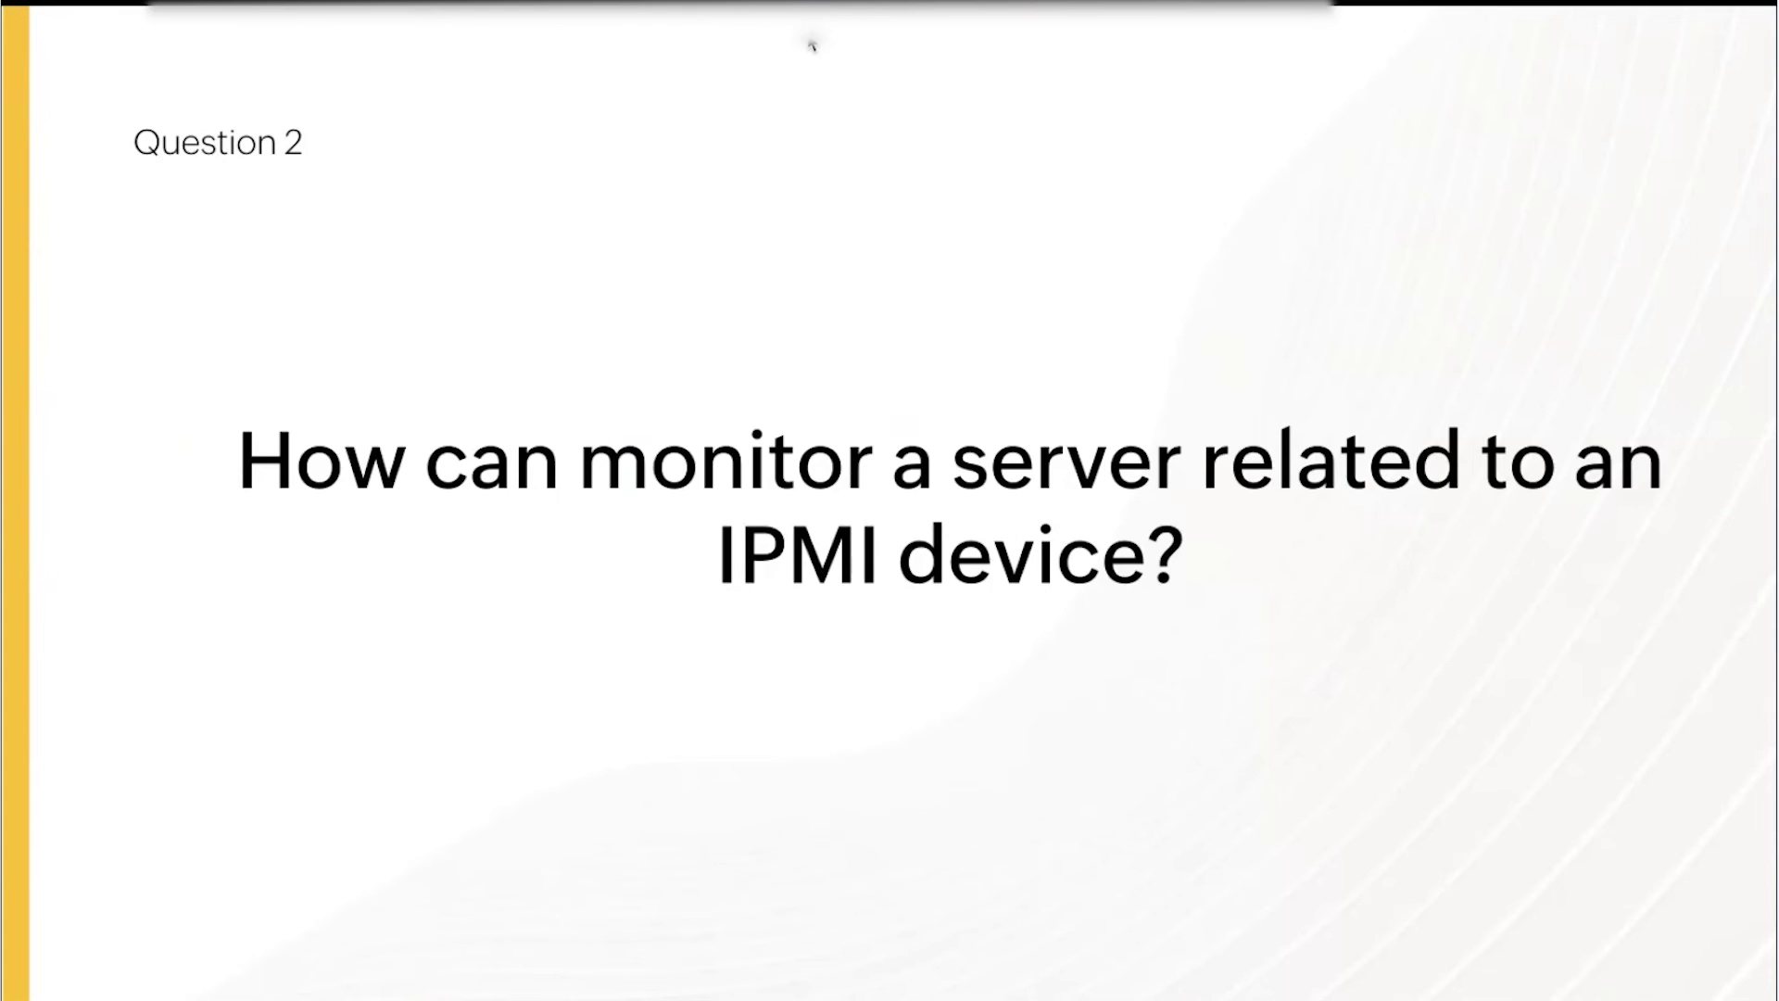
Switch to OpManager Plus and open the Dell iDrac IPMI device from the inventory's device list.
key(ctrl+Up)
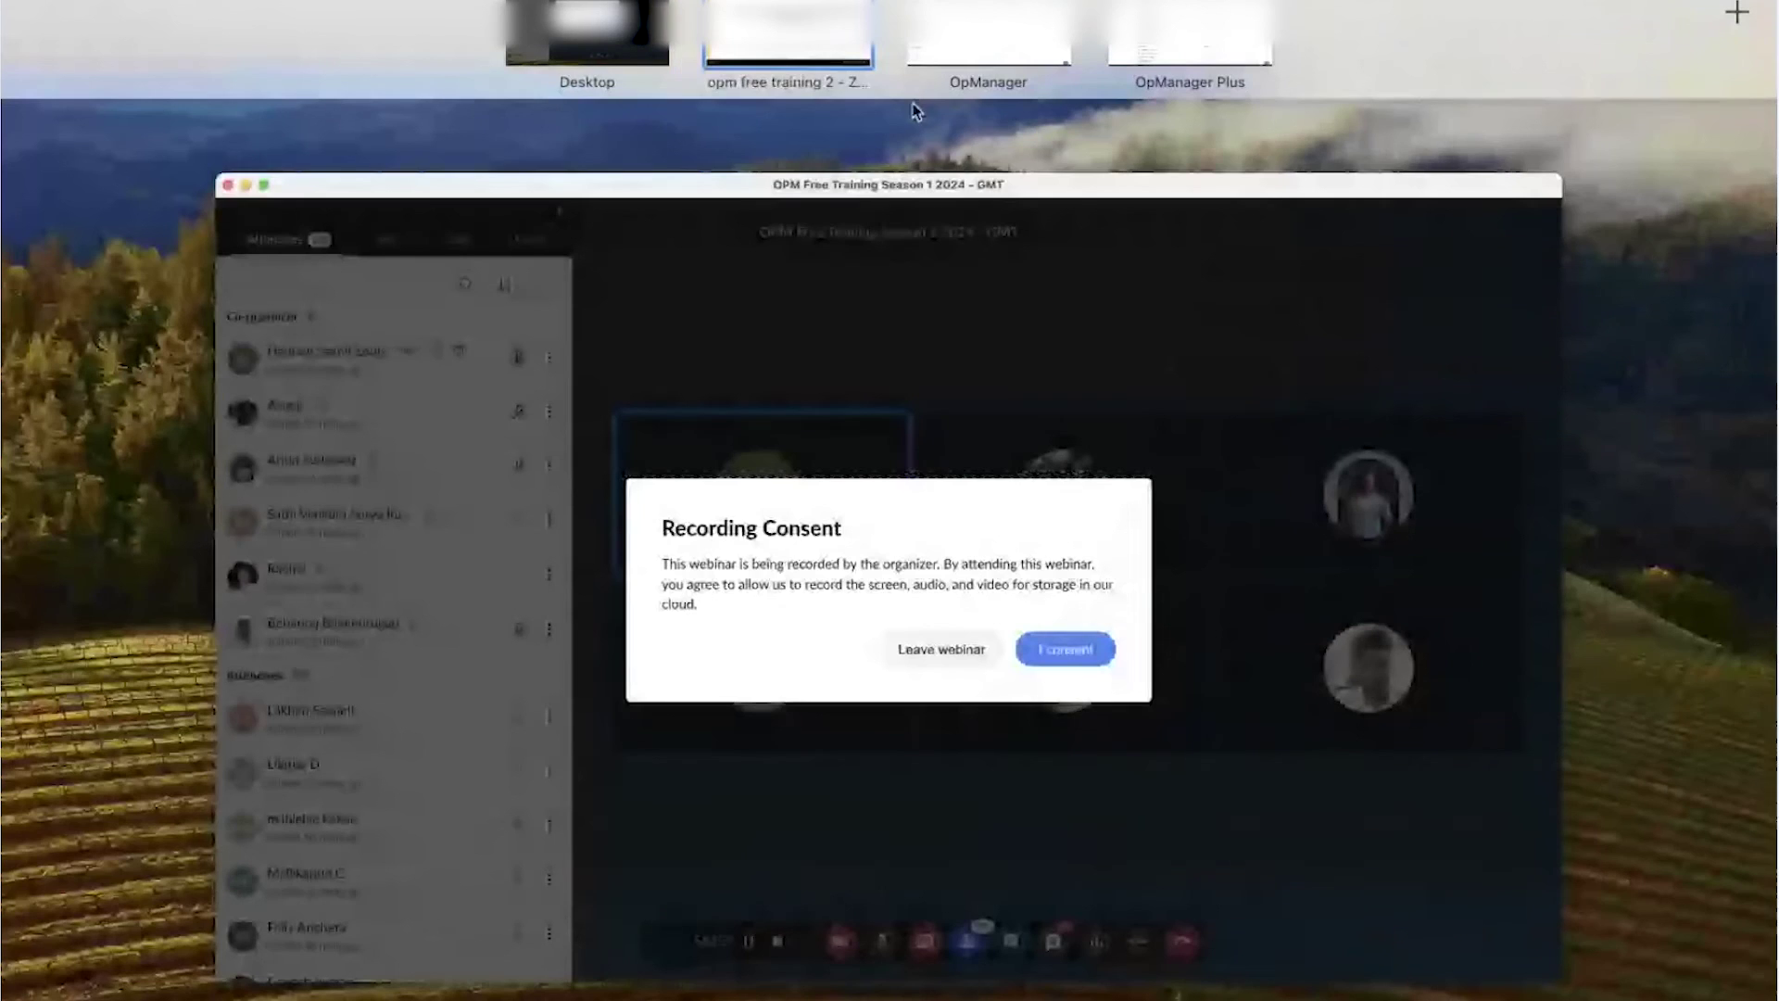
click(984, 44)
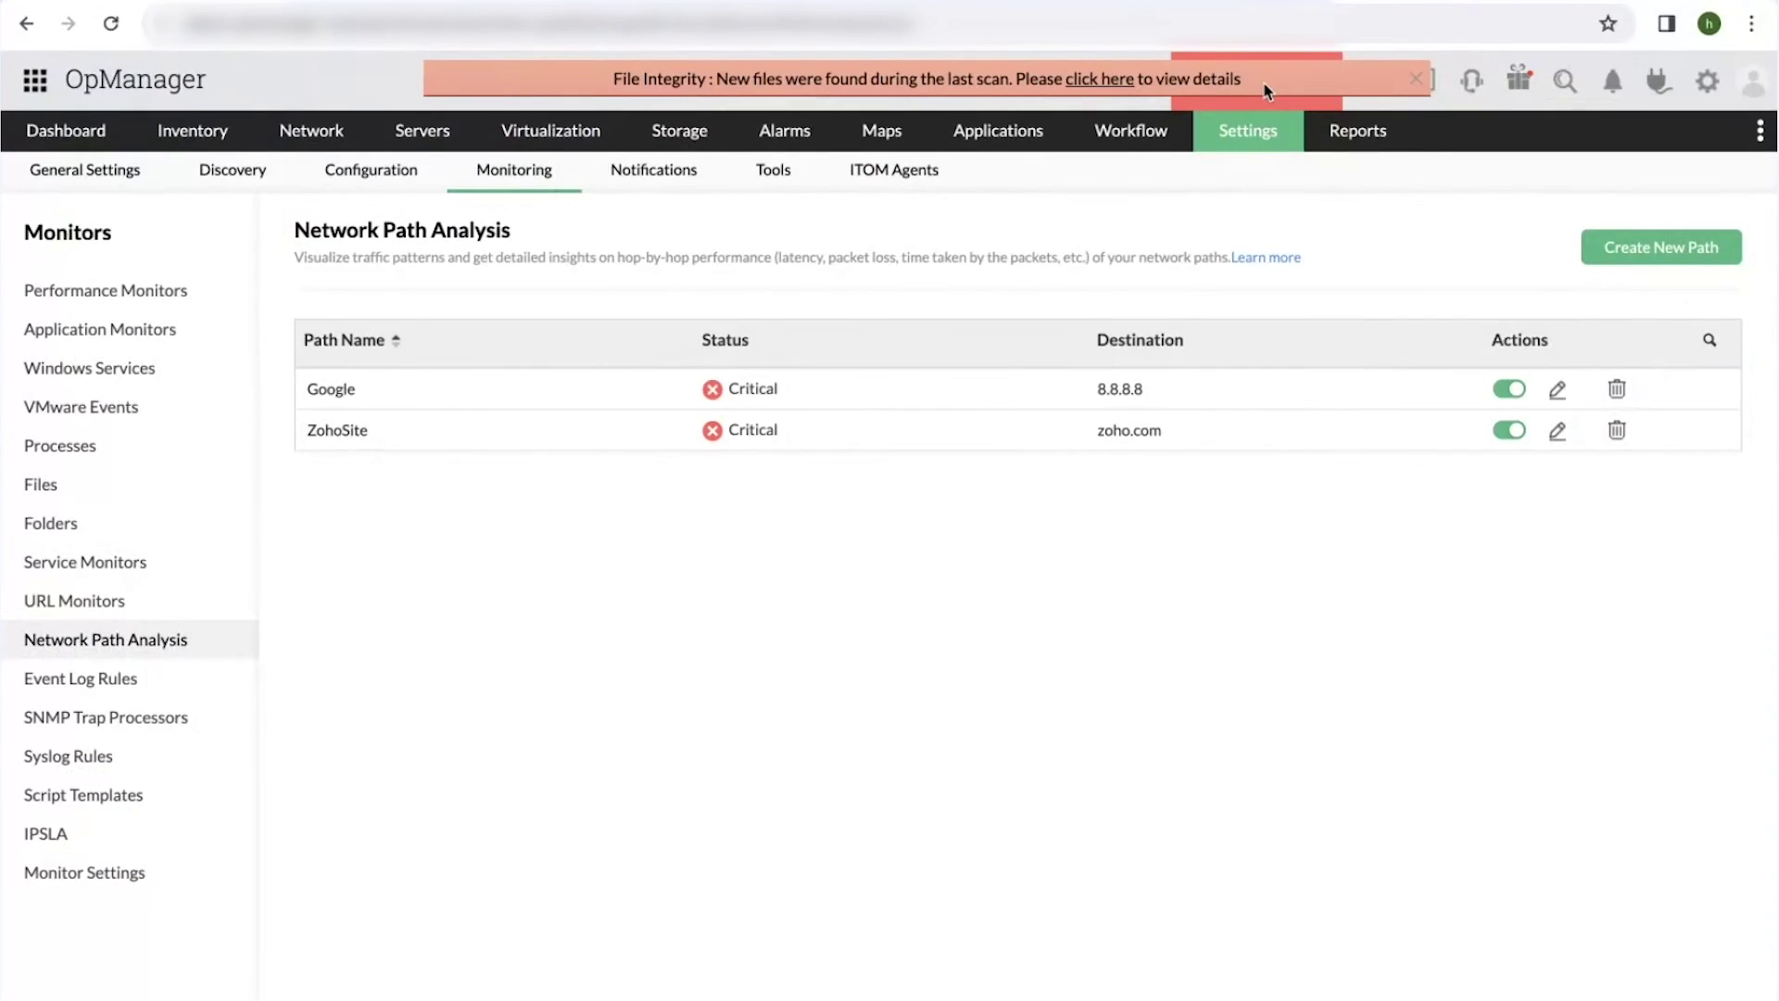
key(ctrl+Up)
click(1195, 37)
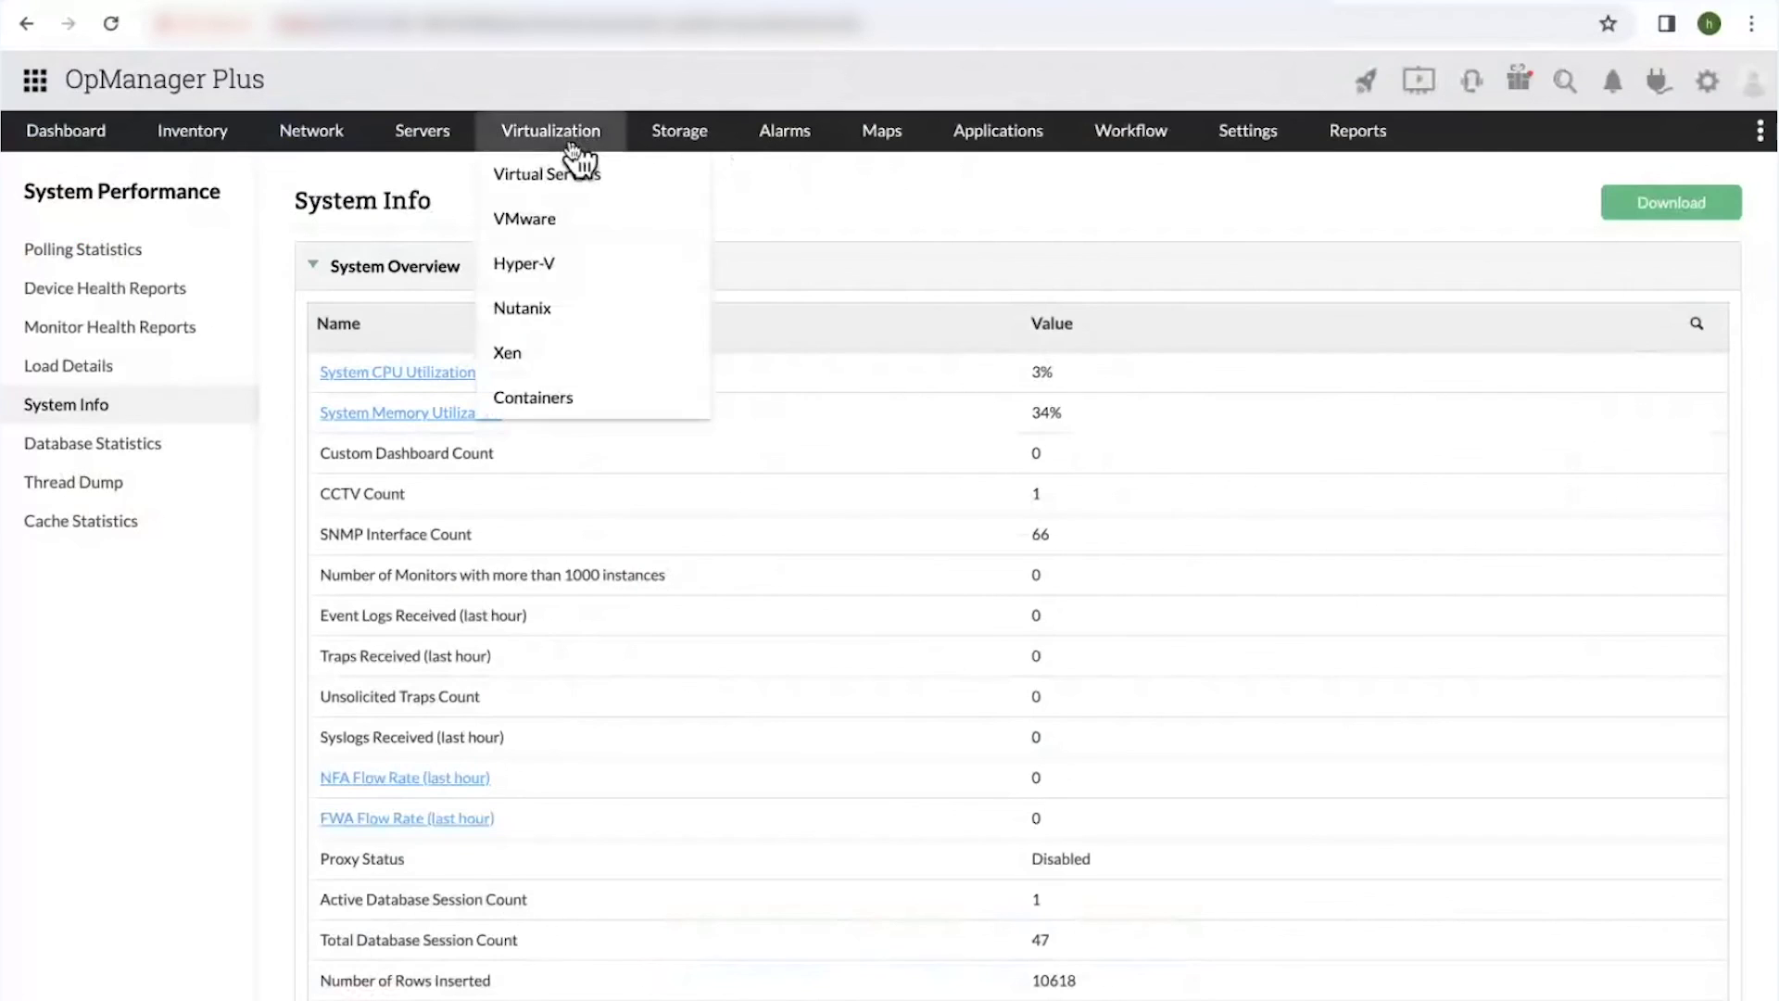
mouse_move(213, 145)
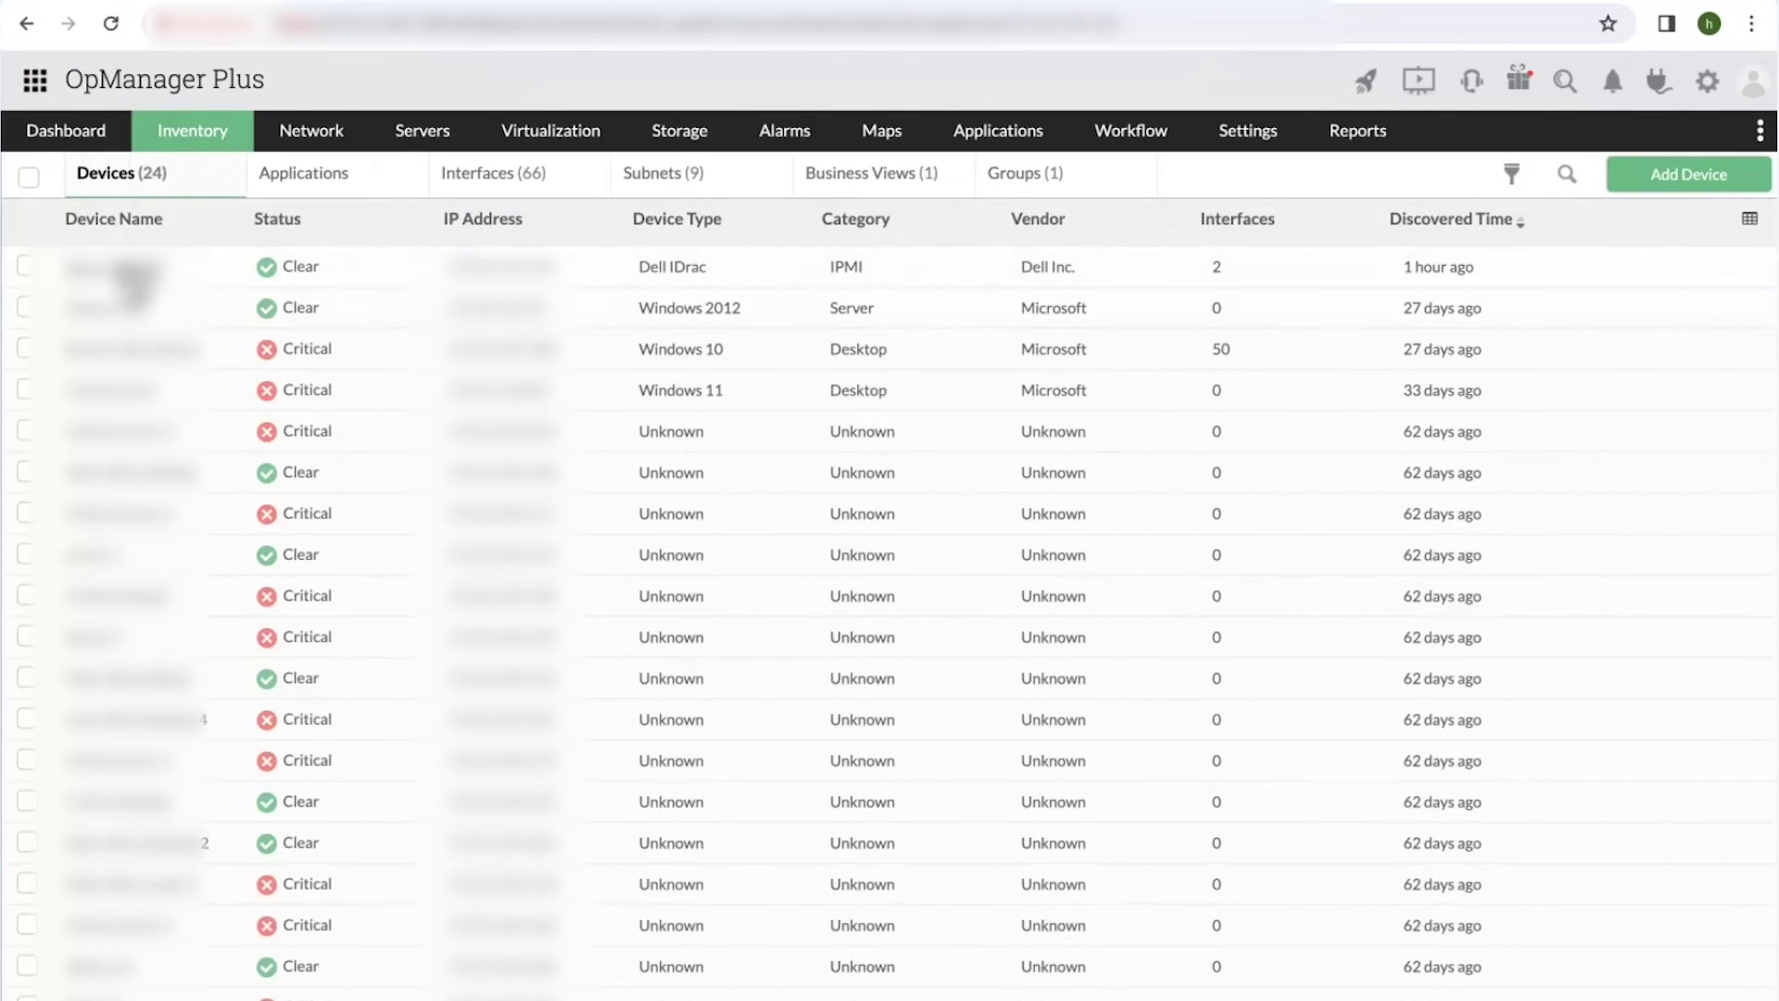
click(129, 268)
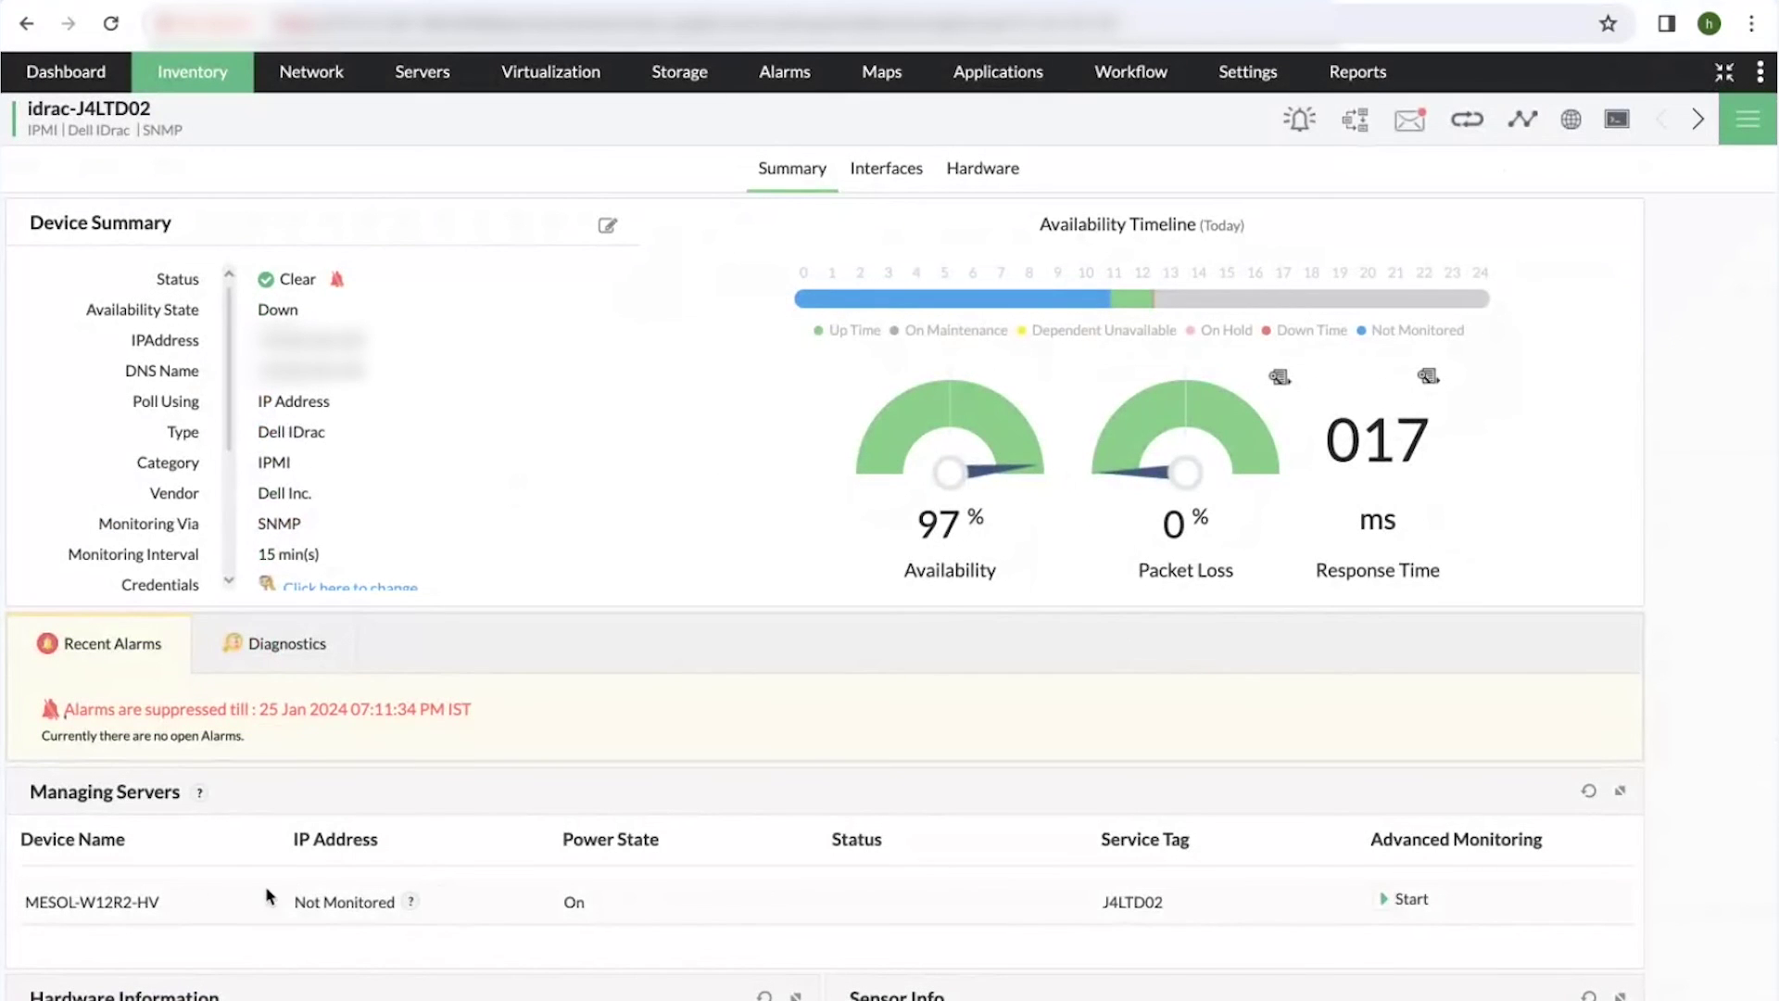
Start advanced monitoring of the managing server MESOL-W12R2-HV by discovering it, and close the Start Monitoring form.
scroll(108, 590, down, 3)
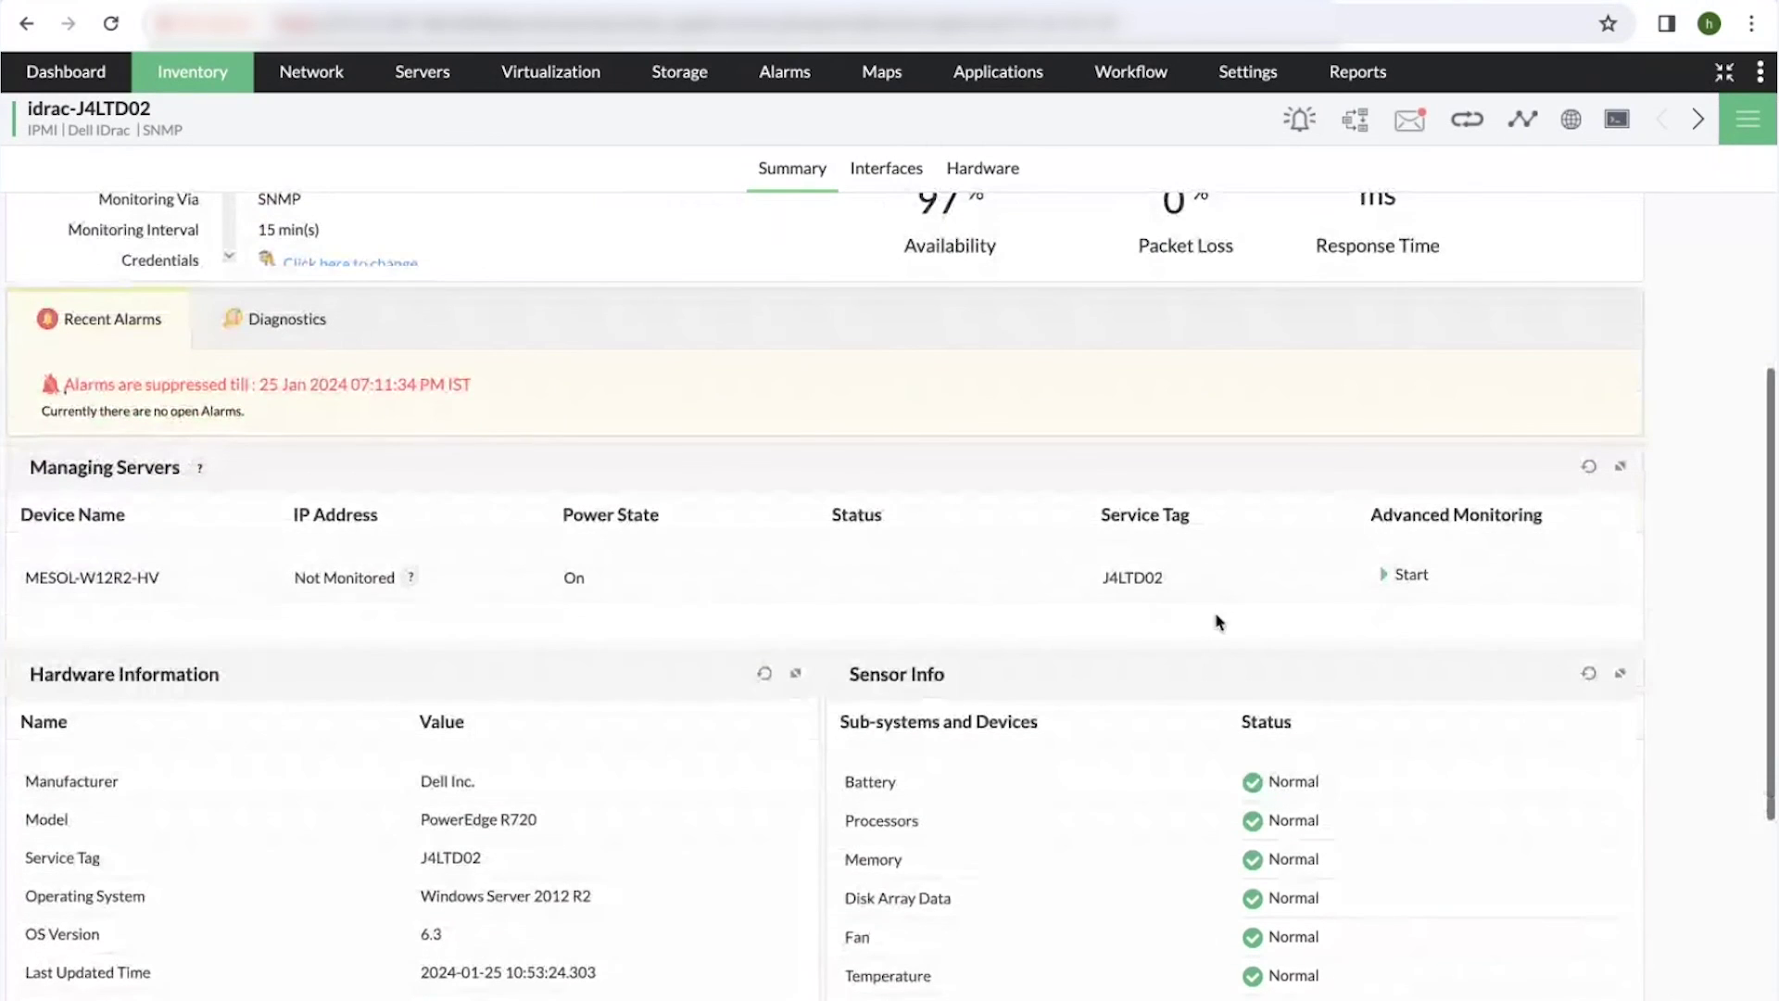
click(1390, 589)
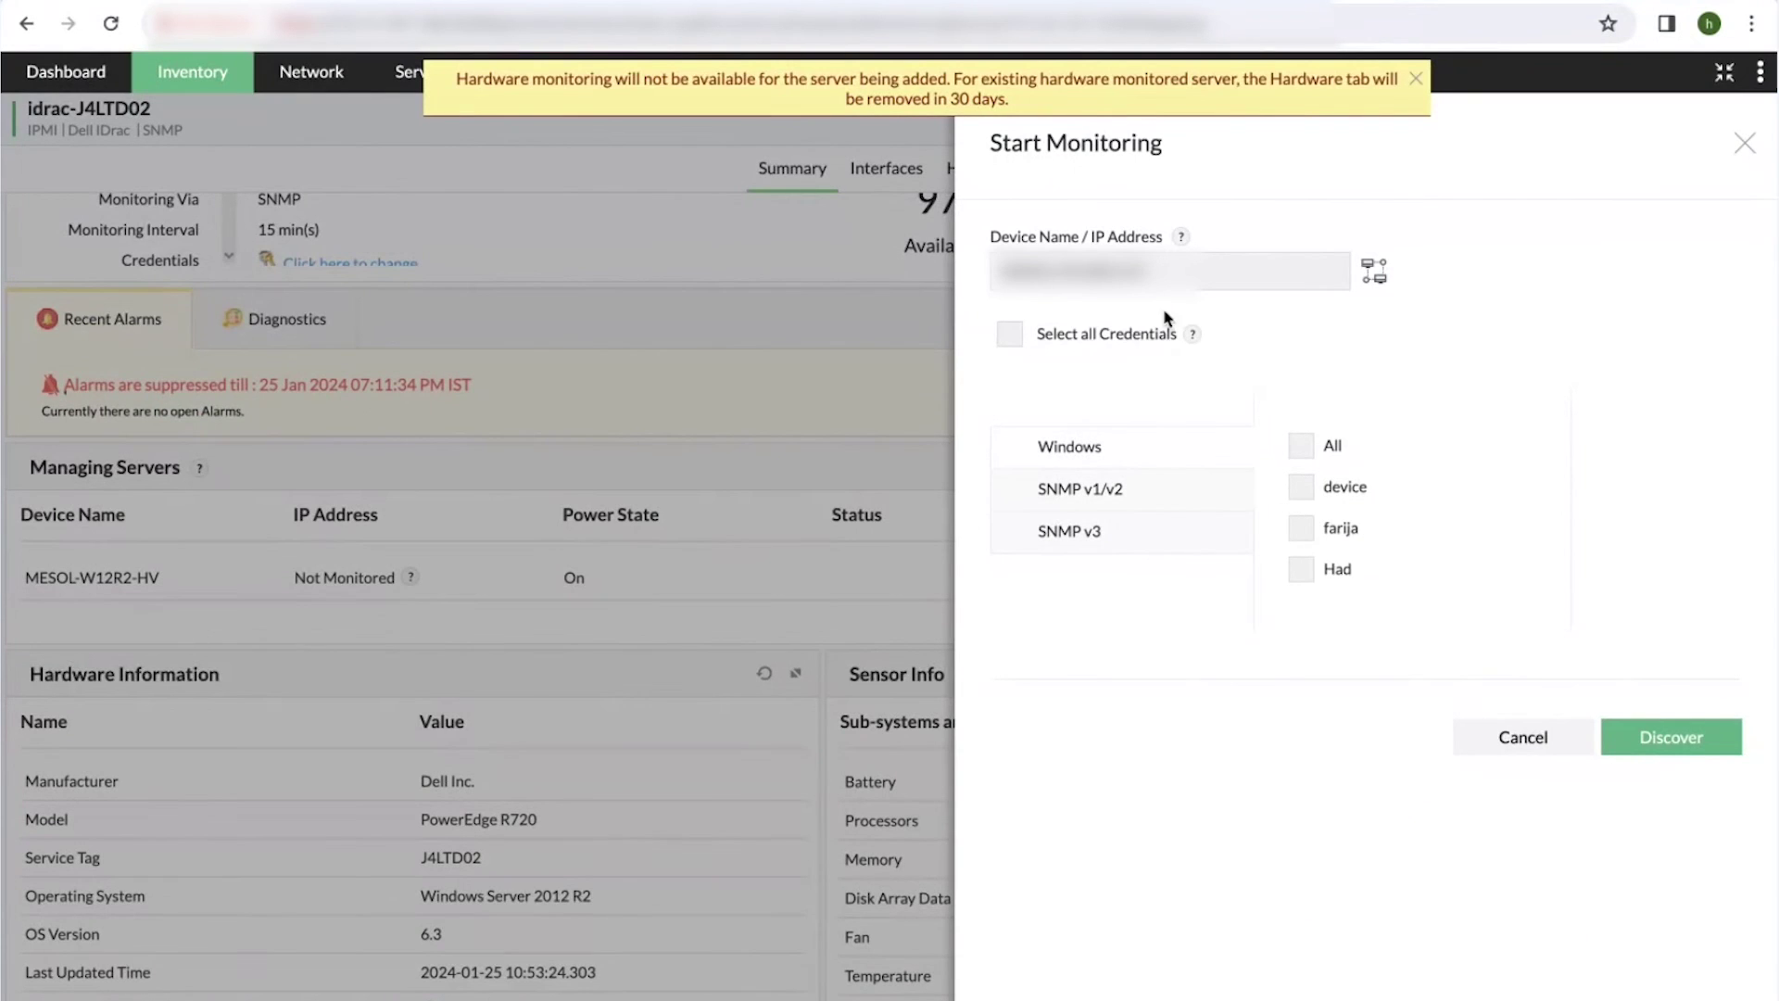
click(1678, 740)
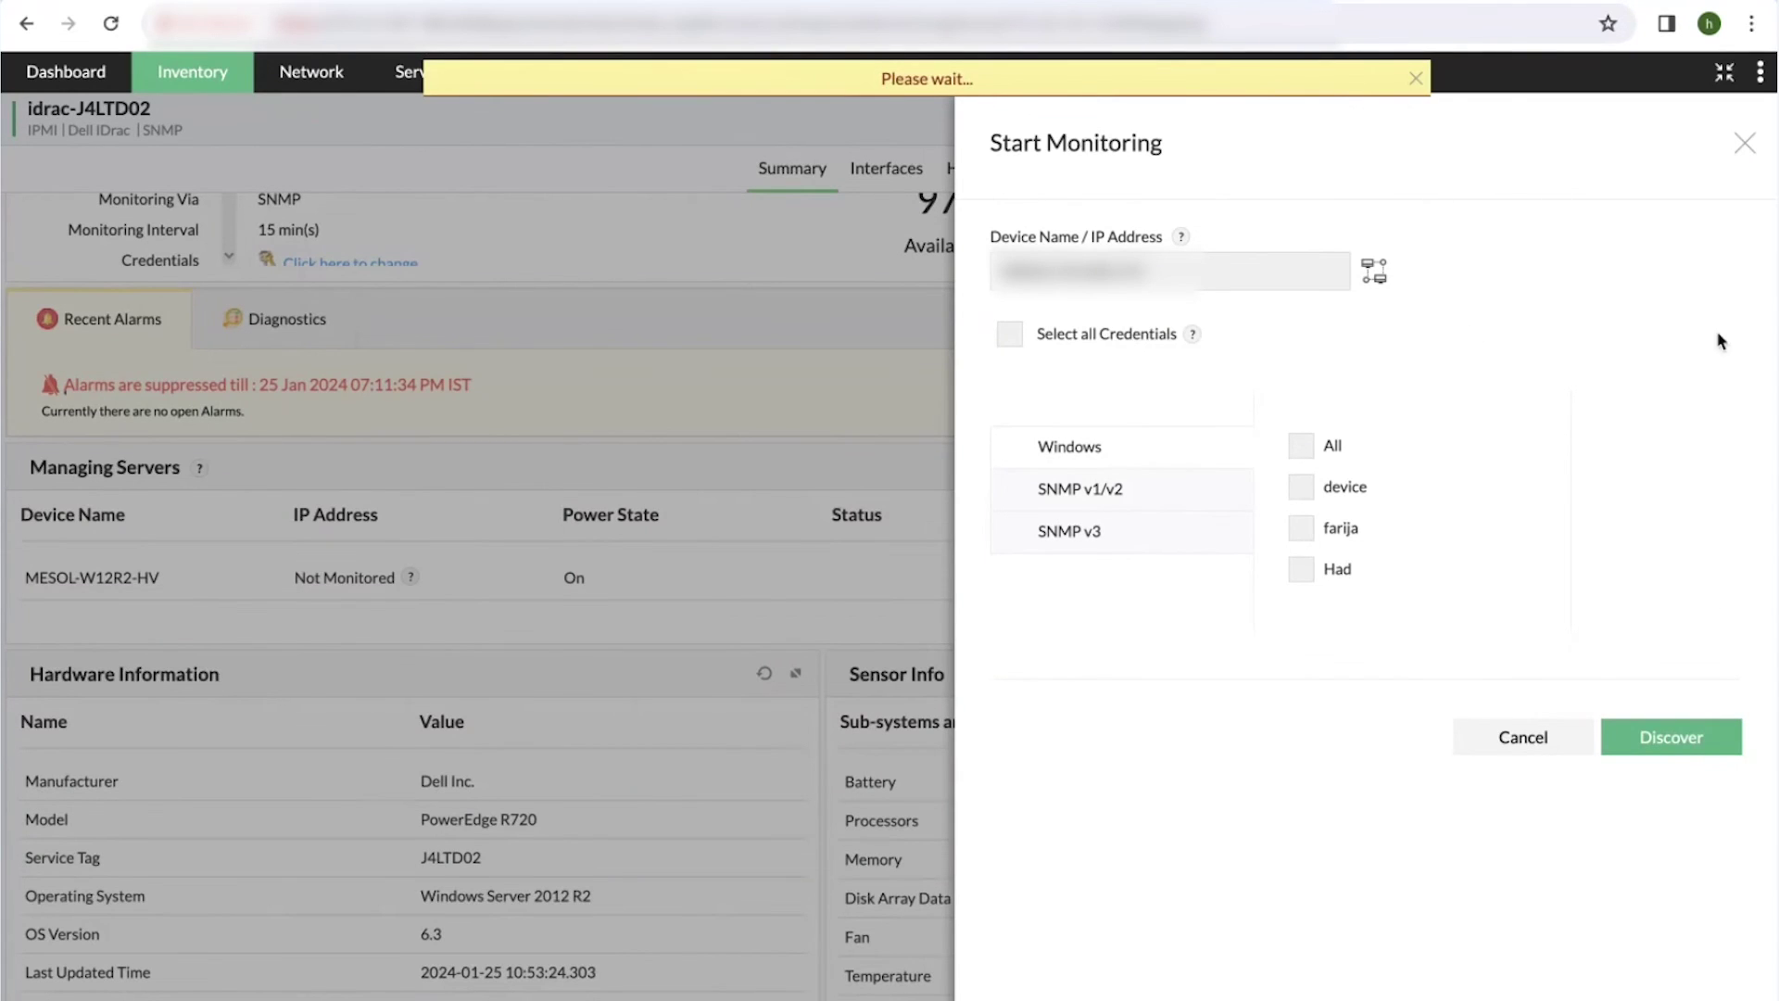
click(1746, 156)
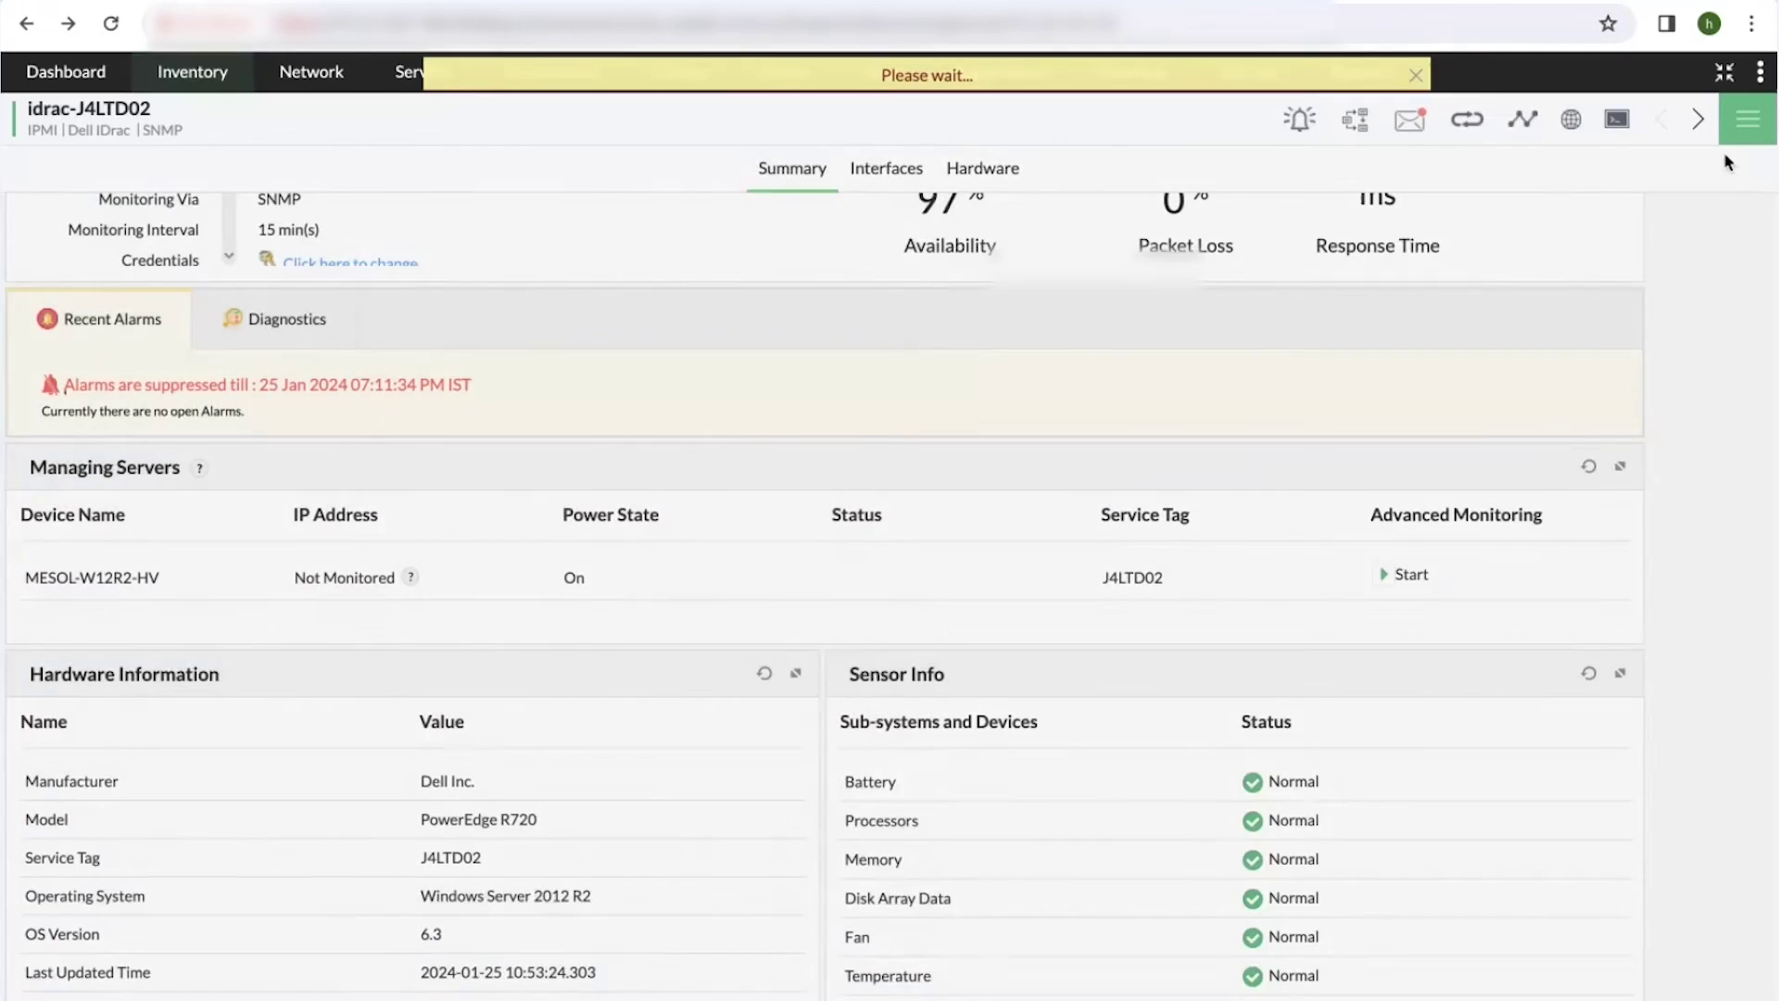
Go back to the presentation and advance to Question 3 about adding custom monitors to devices.
key(ctrl+Up)
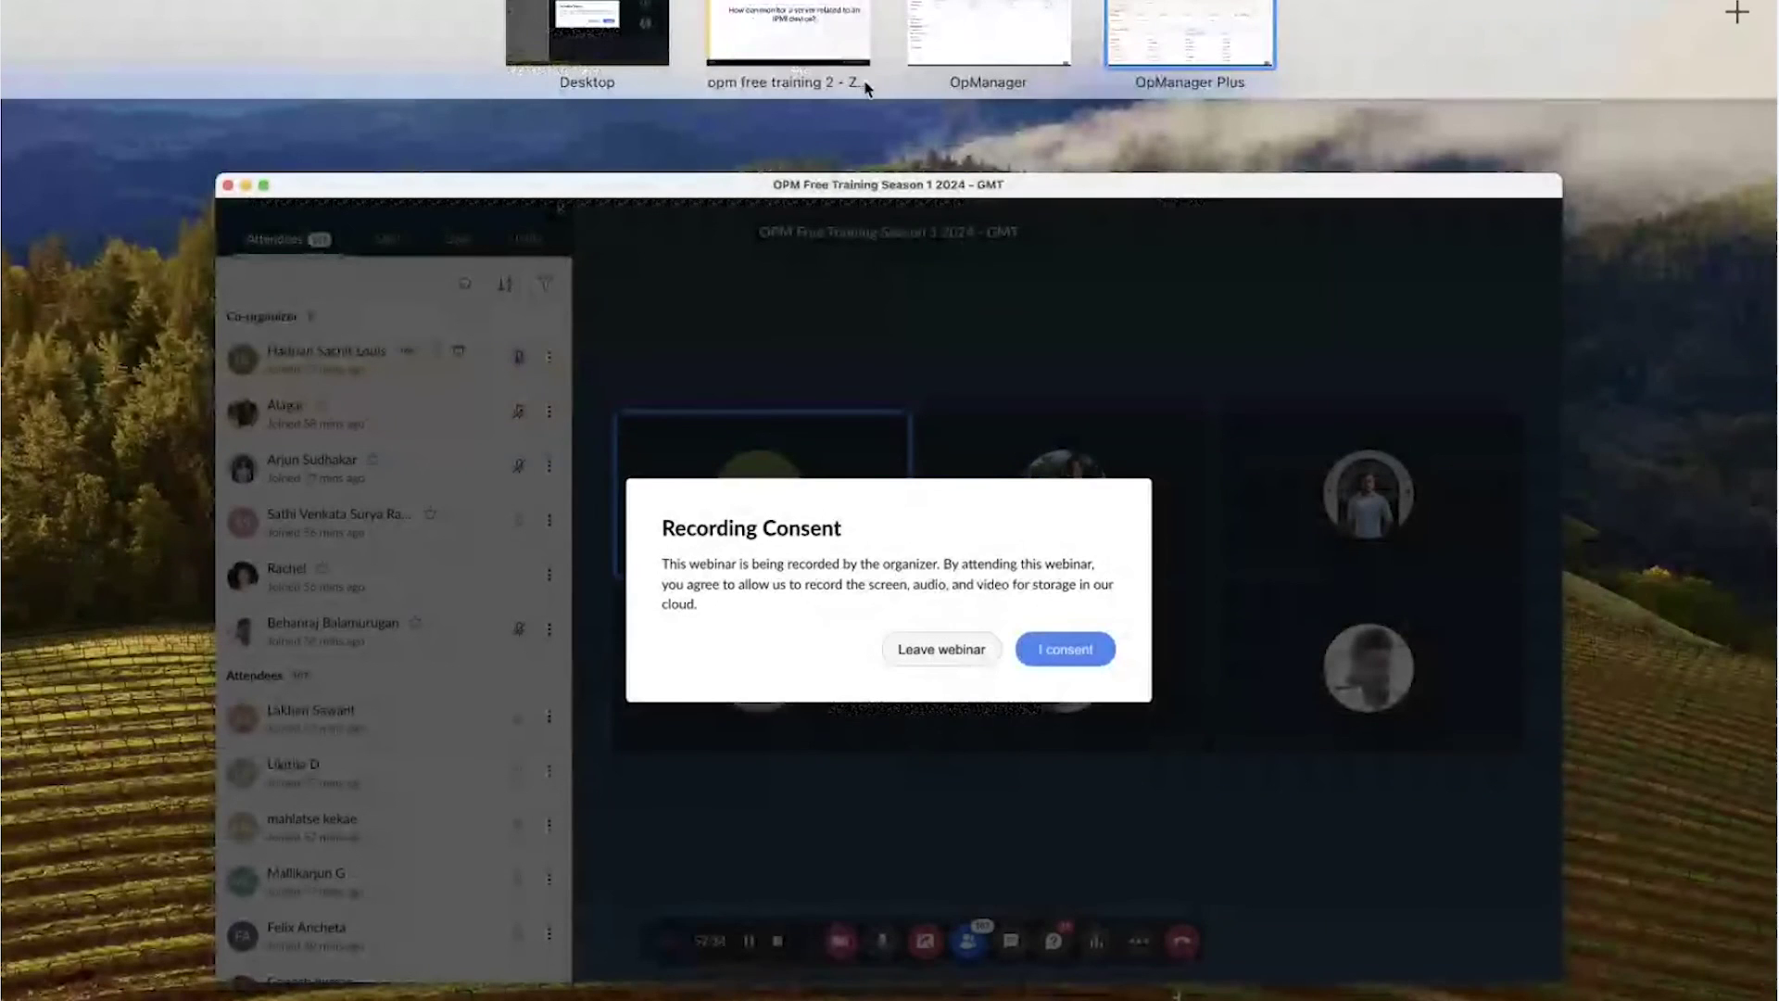
click(819, 51)
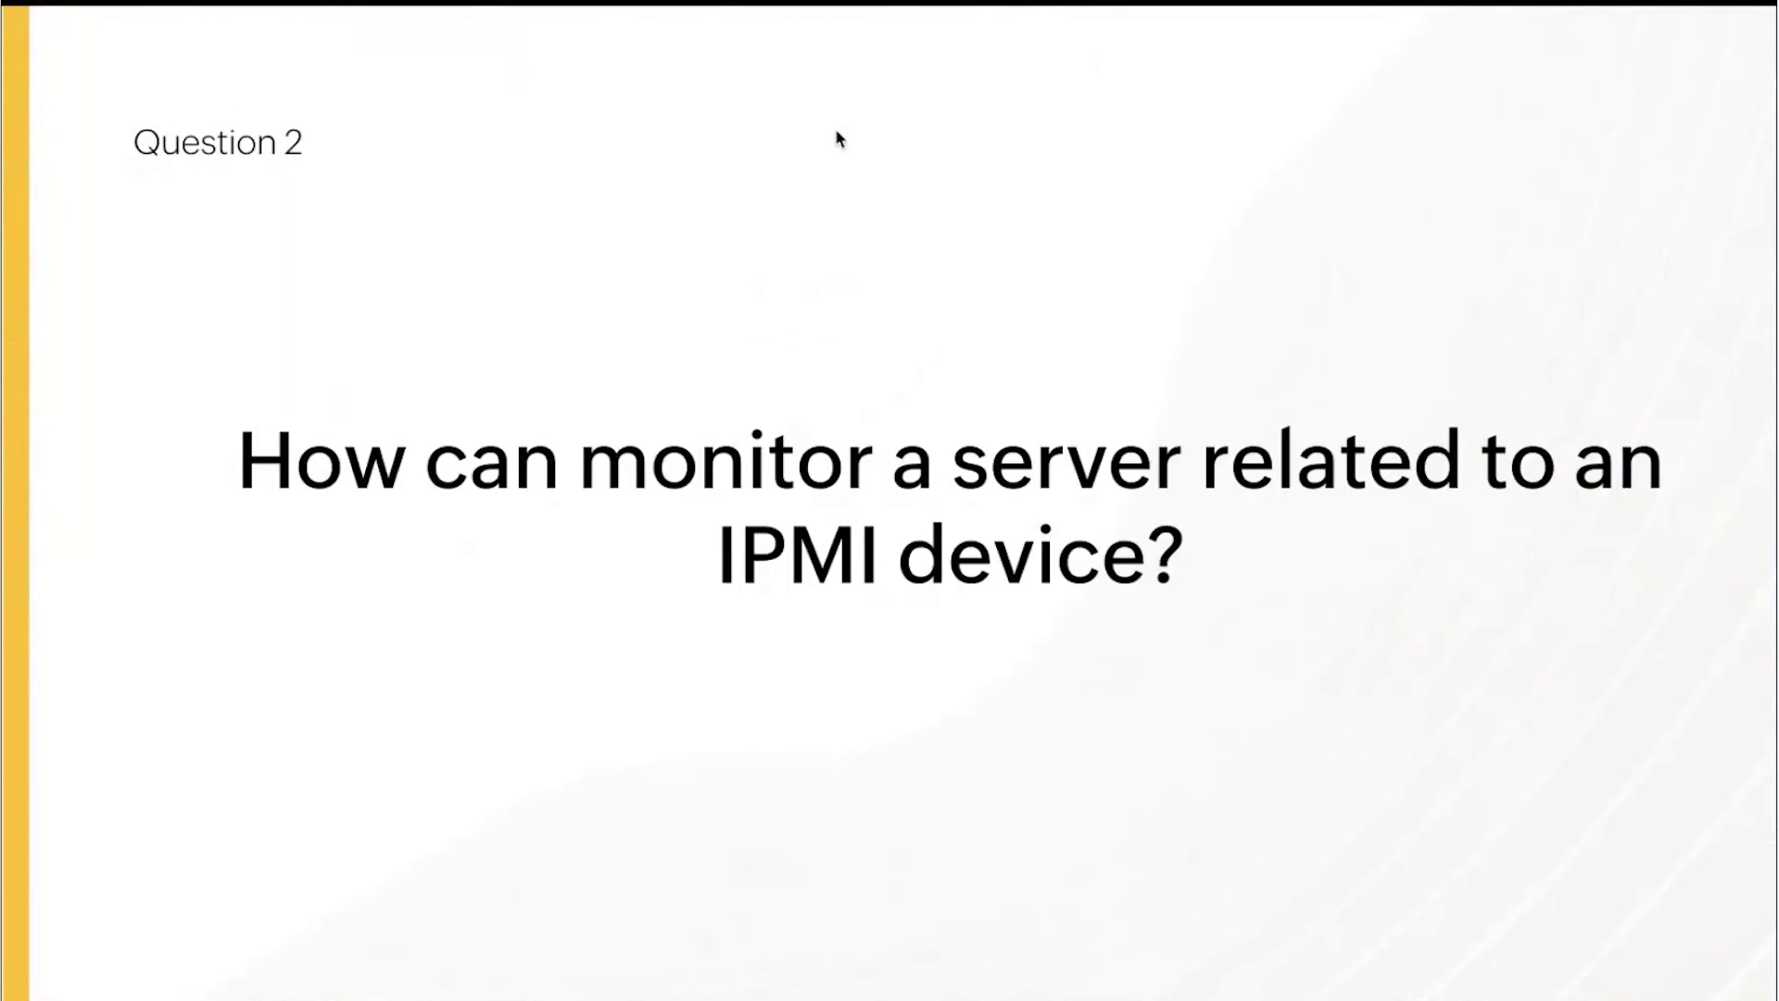
key(Right)
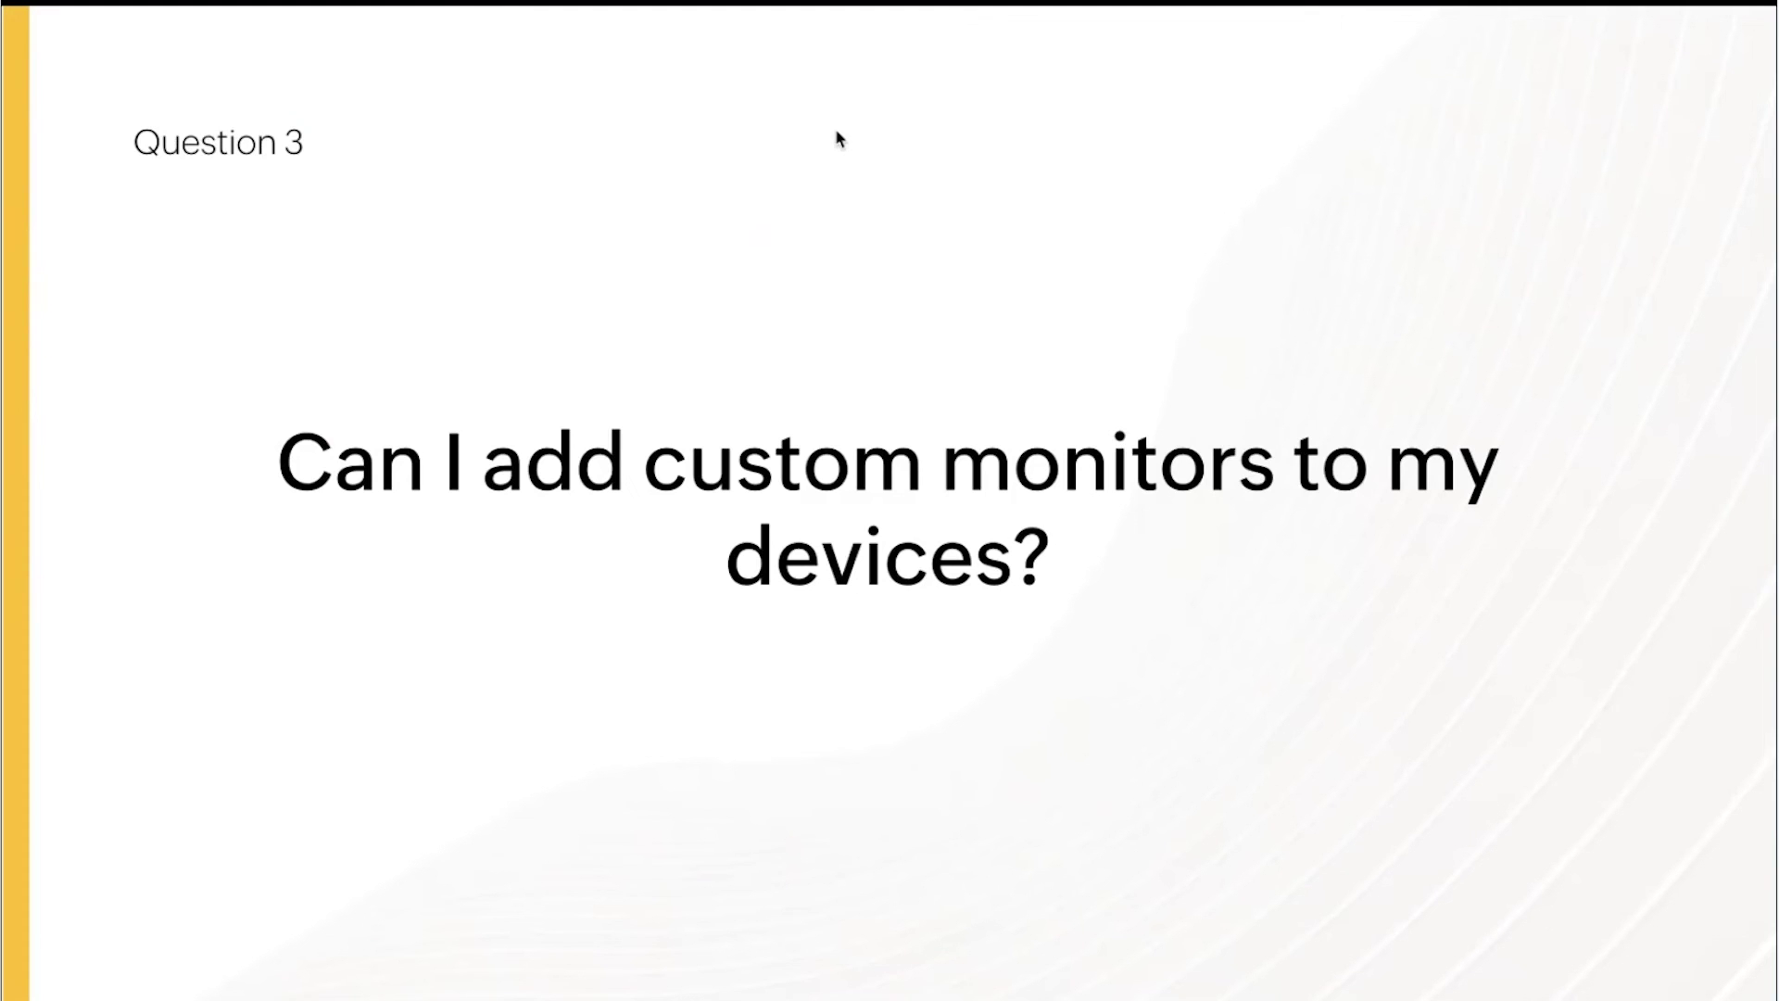
Switch to OpManager Plus and open the Device Template list in the configuration settings.
key(ctrl+Up)
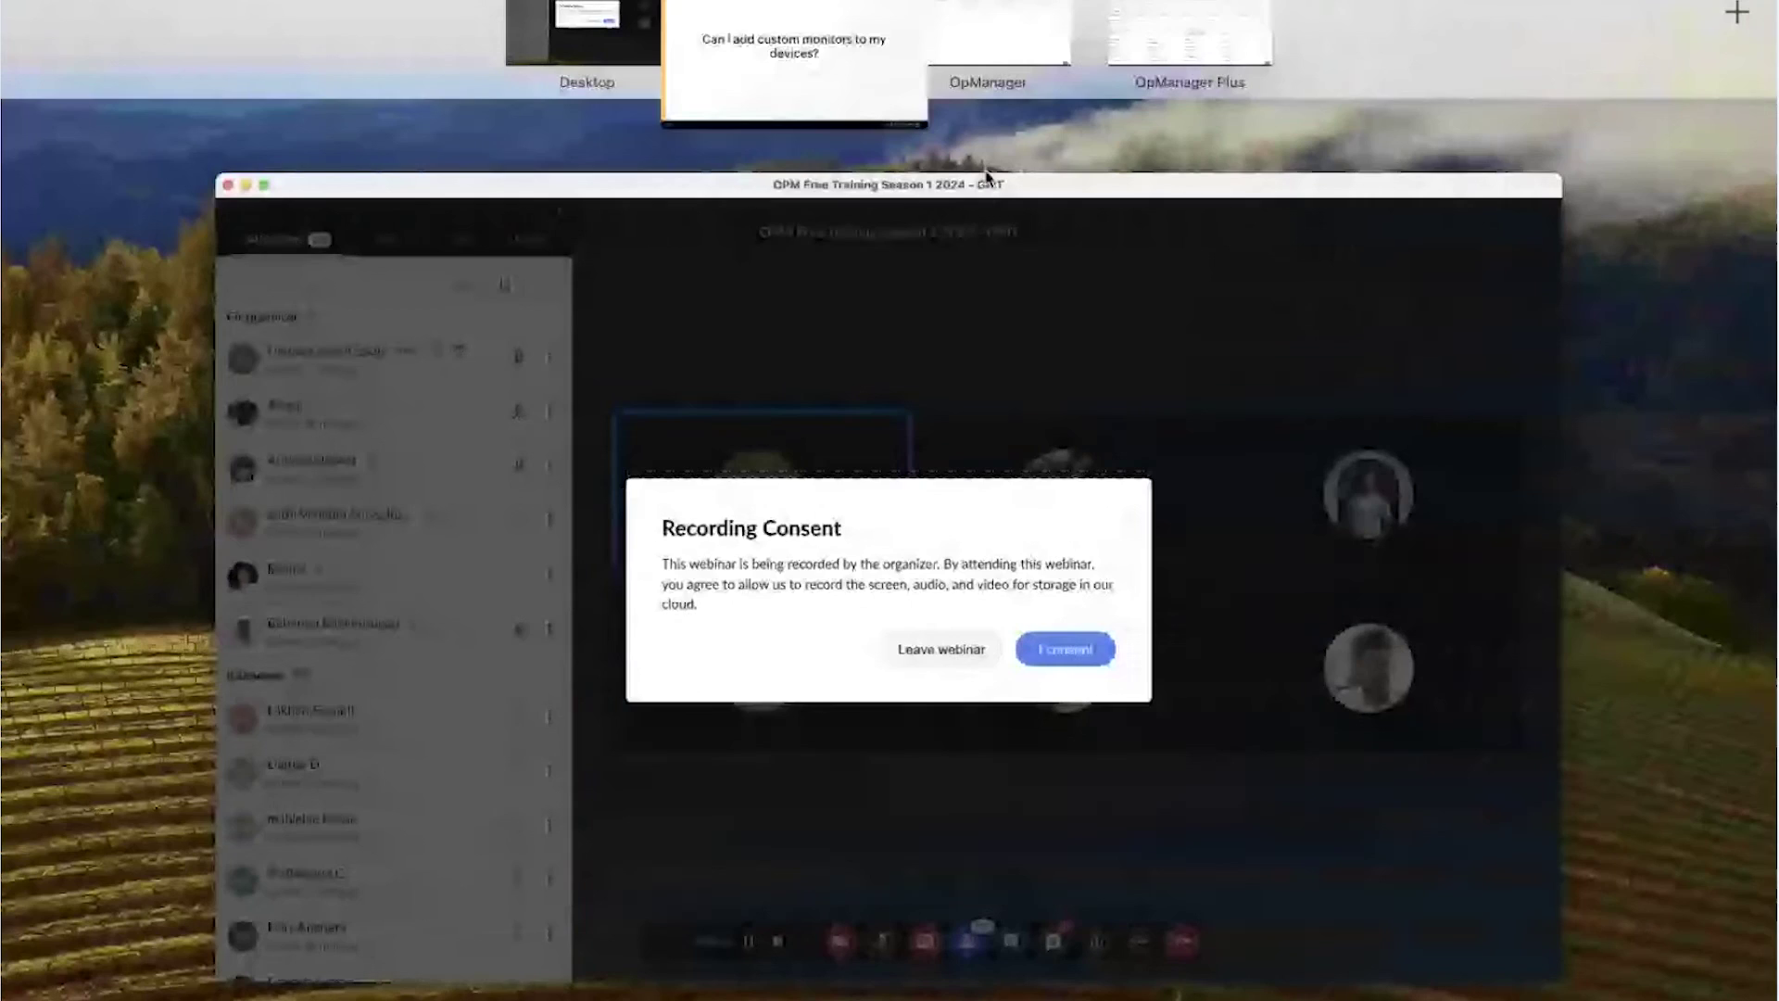
click(1174, 37)
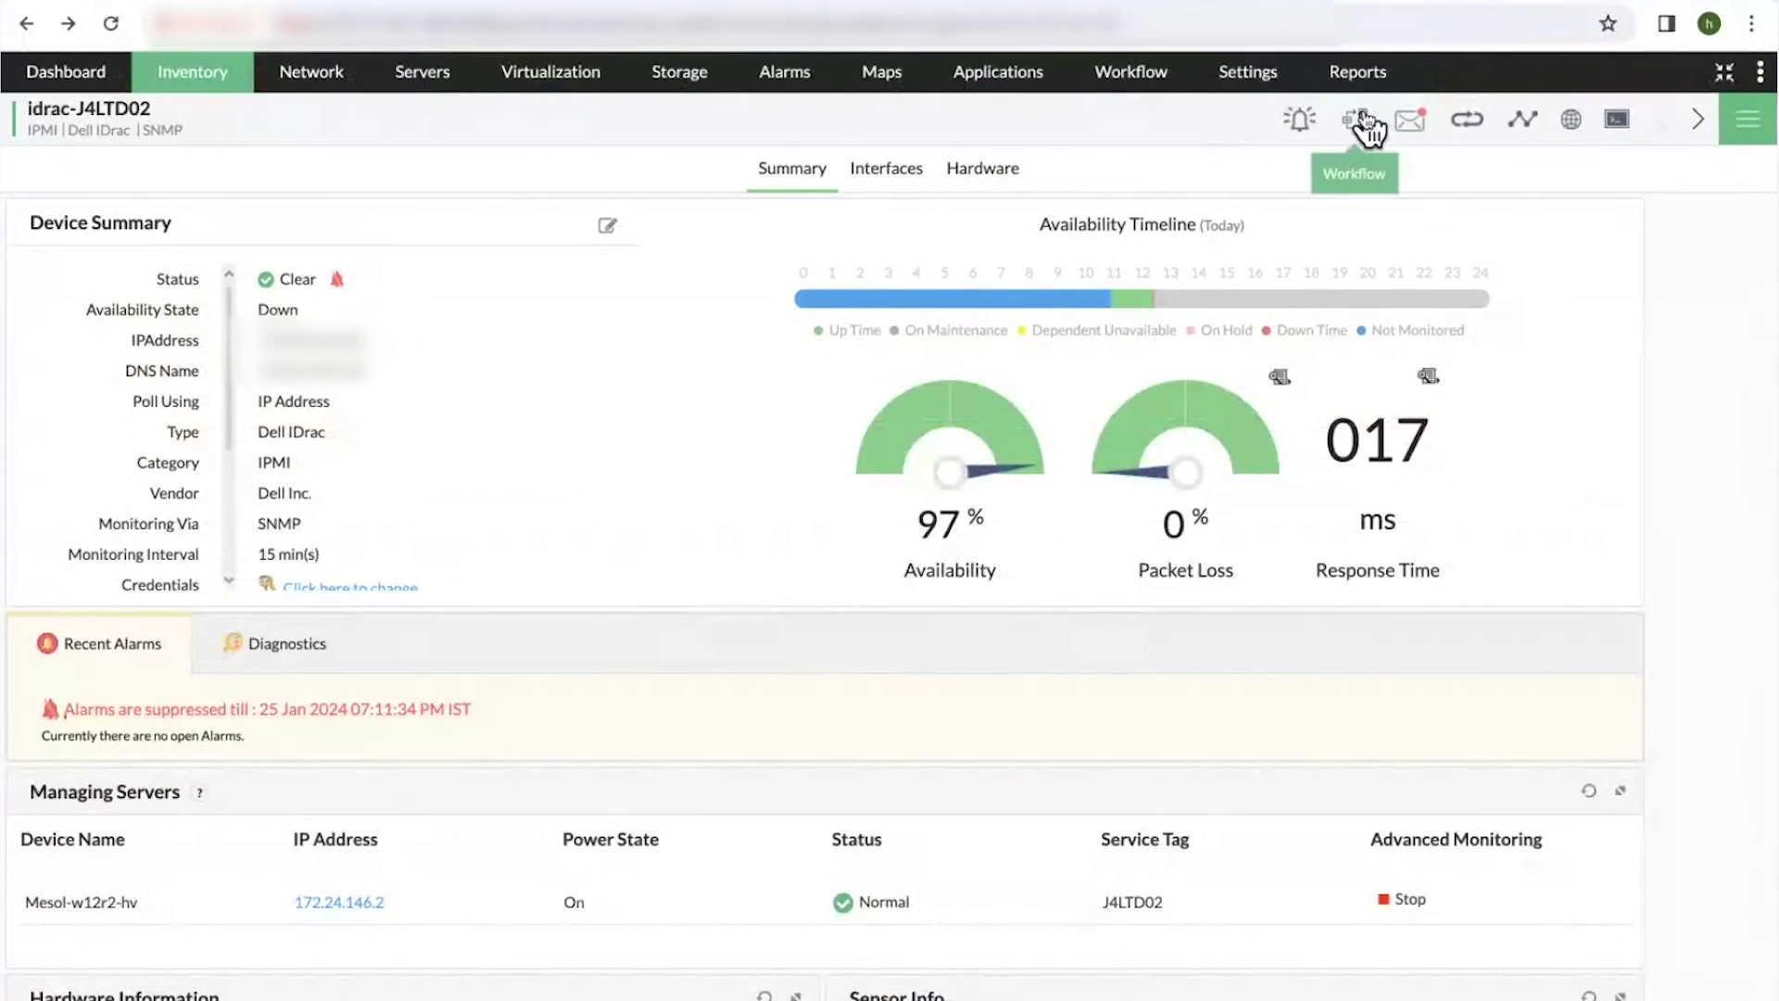
click(1266, 82)
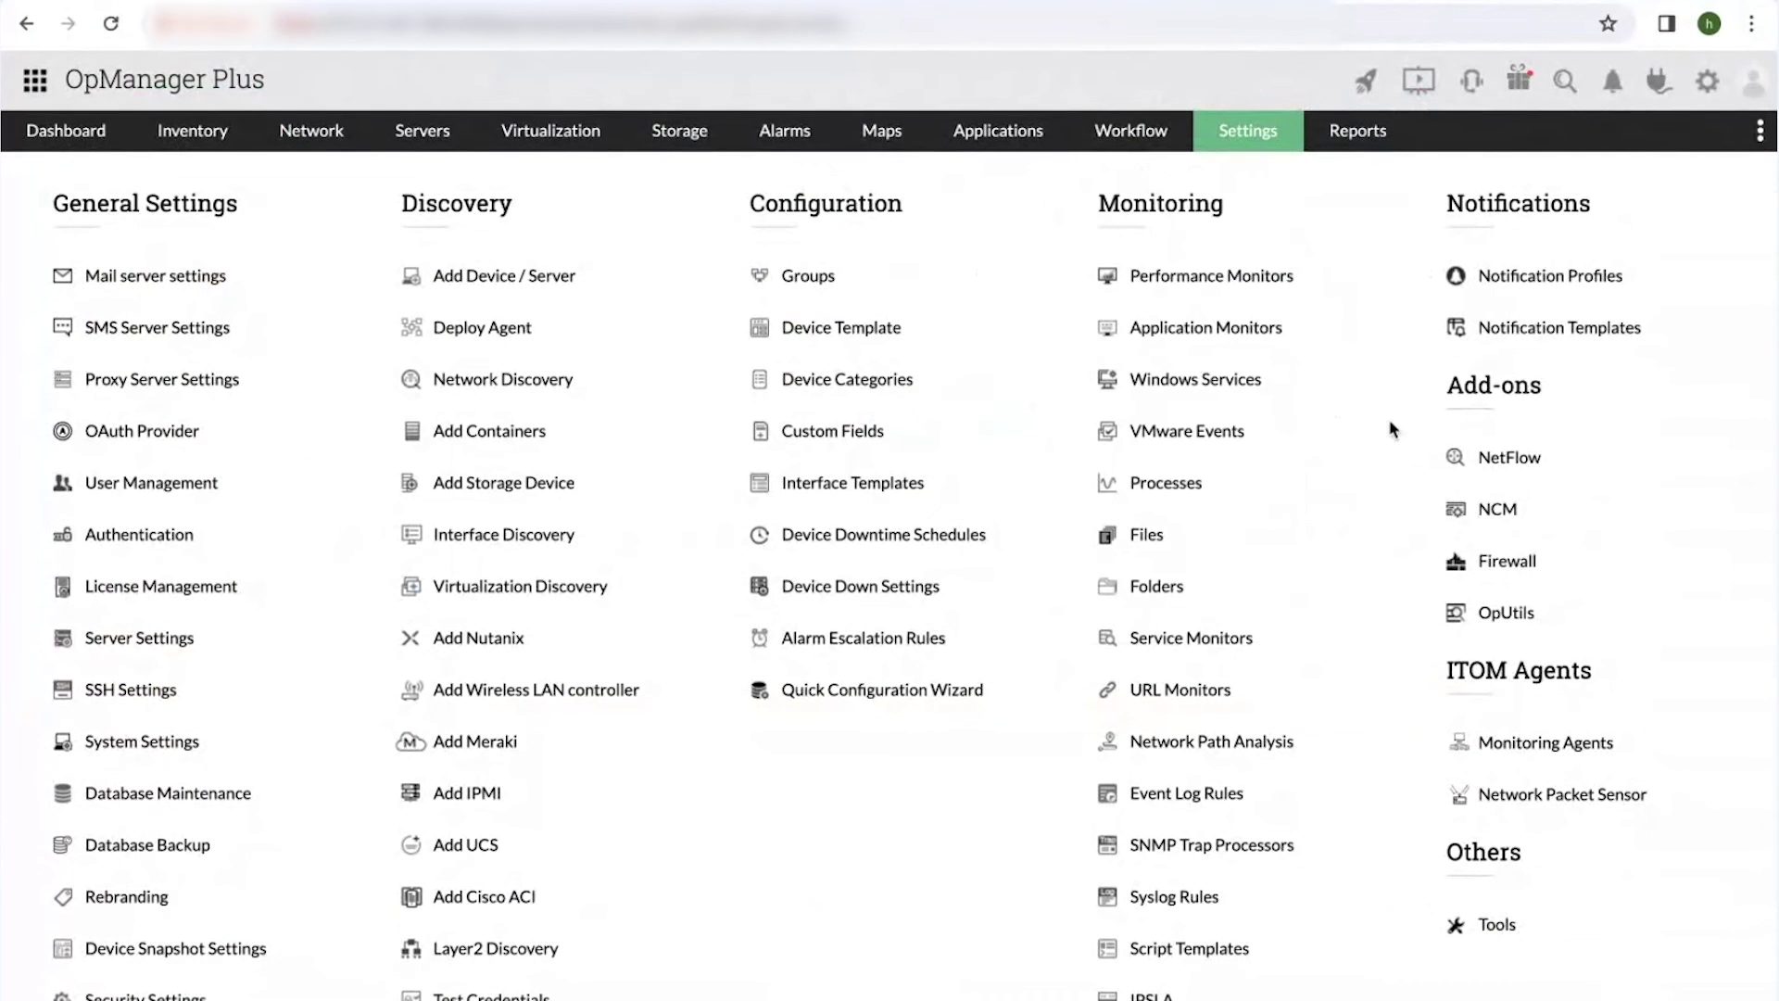
click(885, 331)
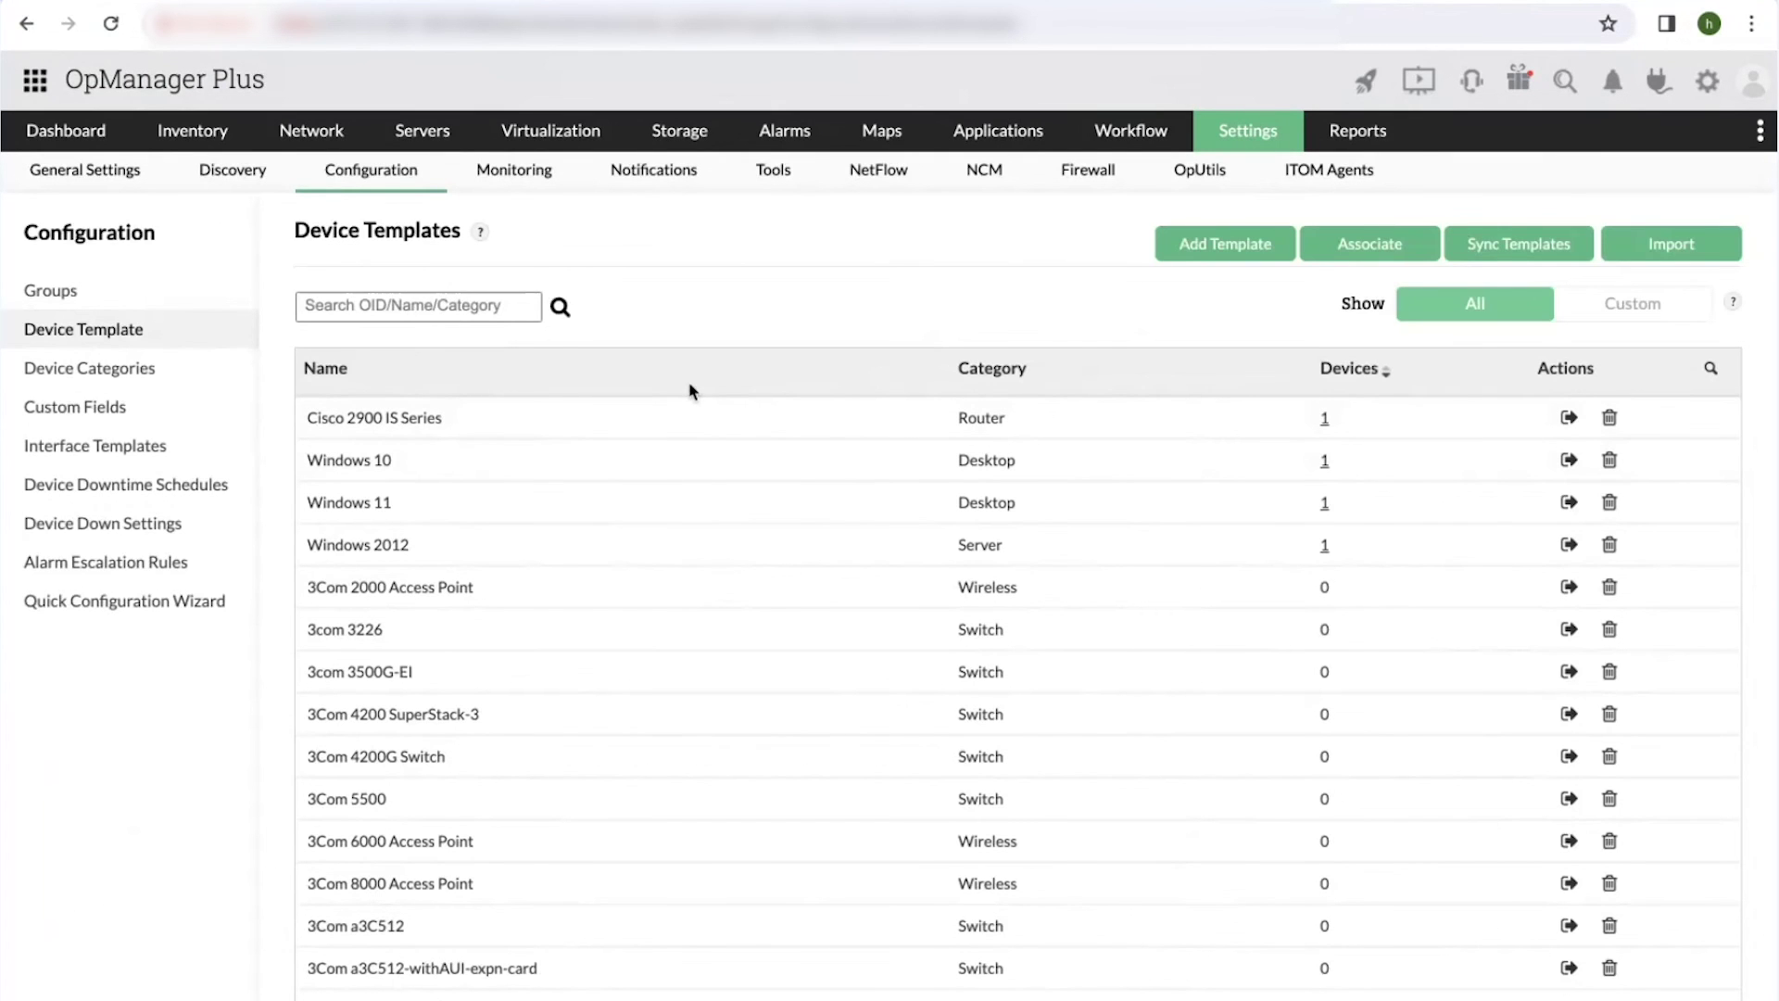
Open the Windows 10 device template, start adding associated monitors, and select all the General Monitors.
click(380, 461)
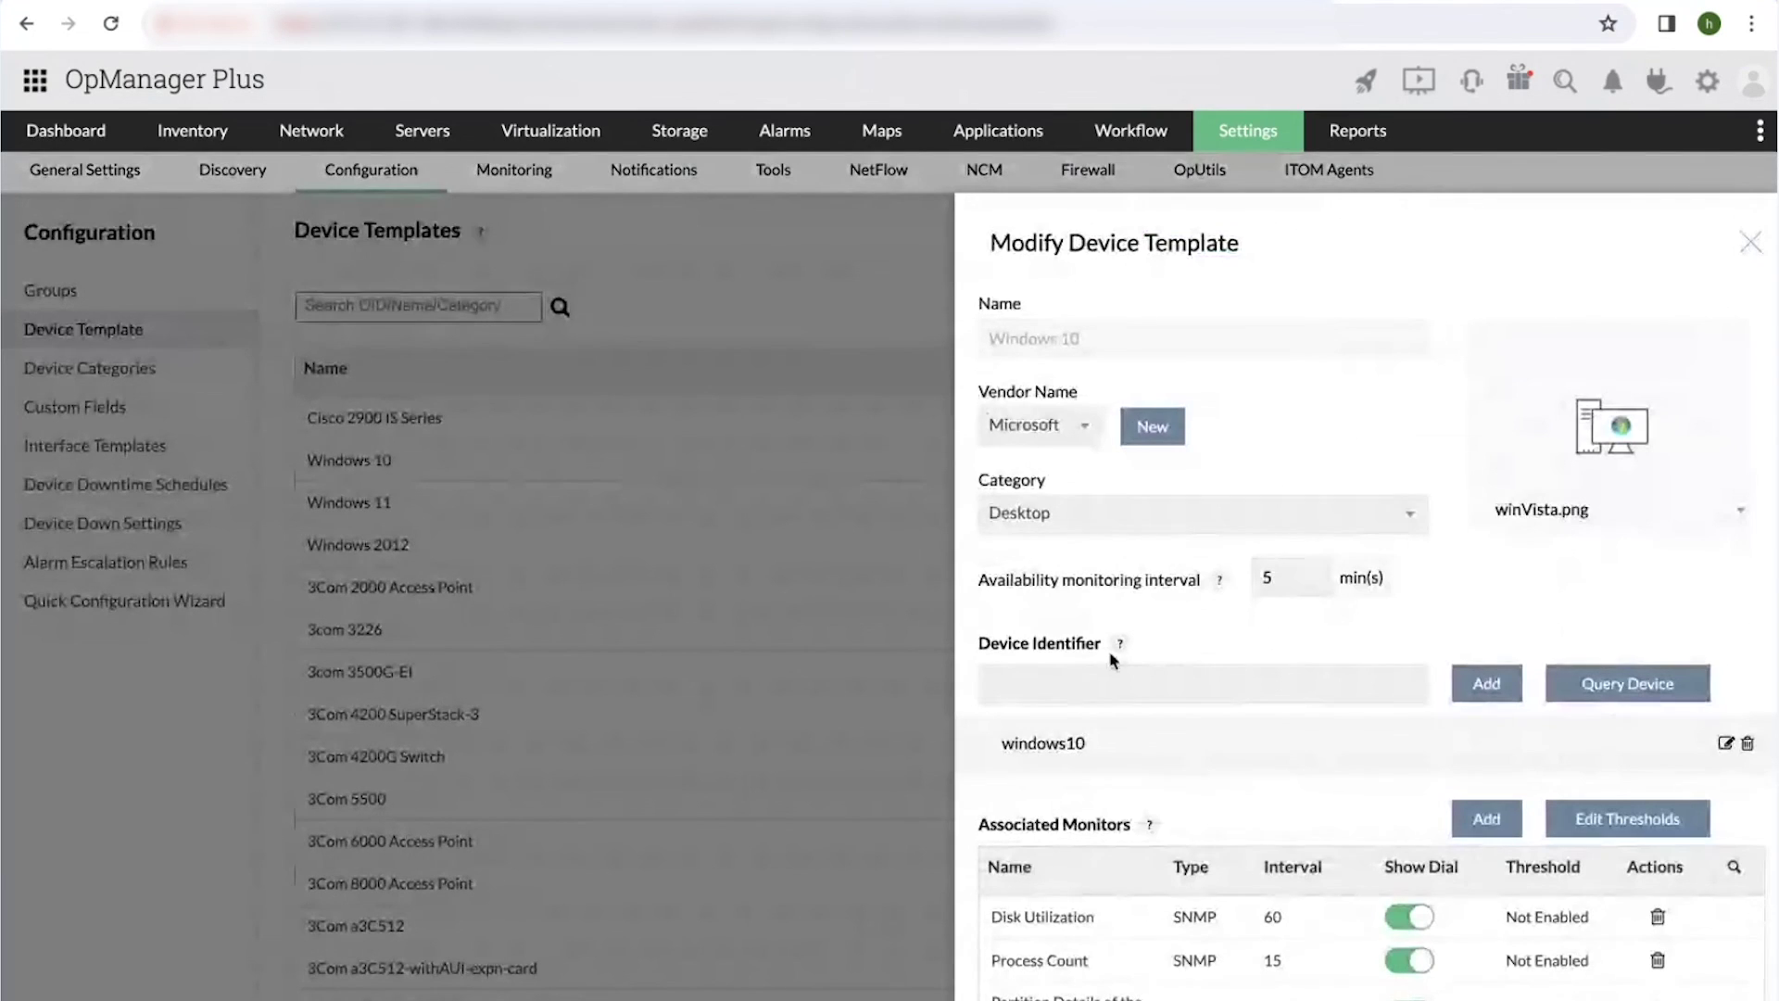
scroll(1450, 732, down, 3)
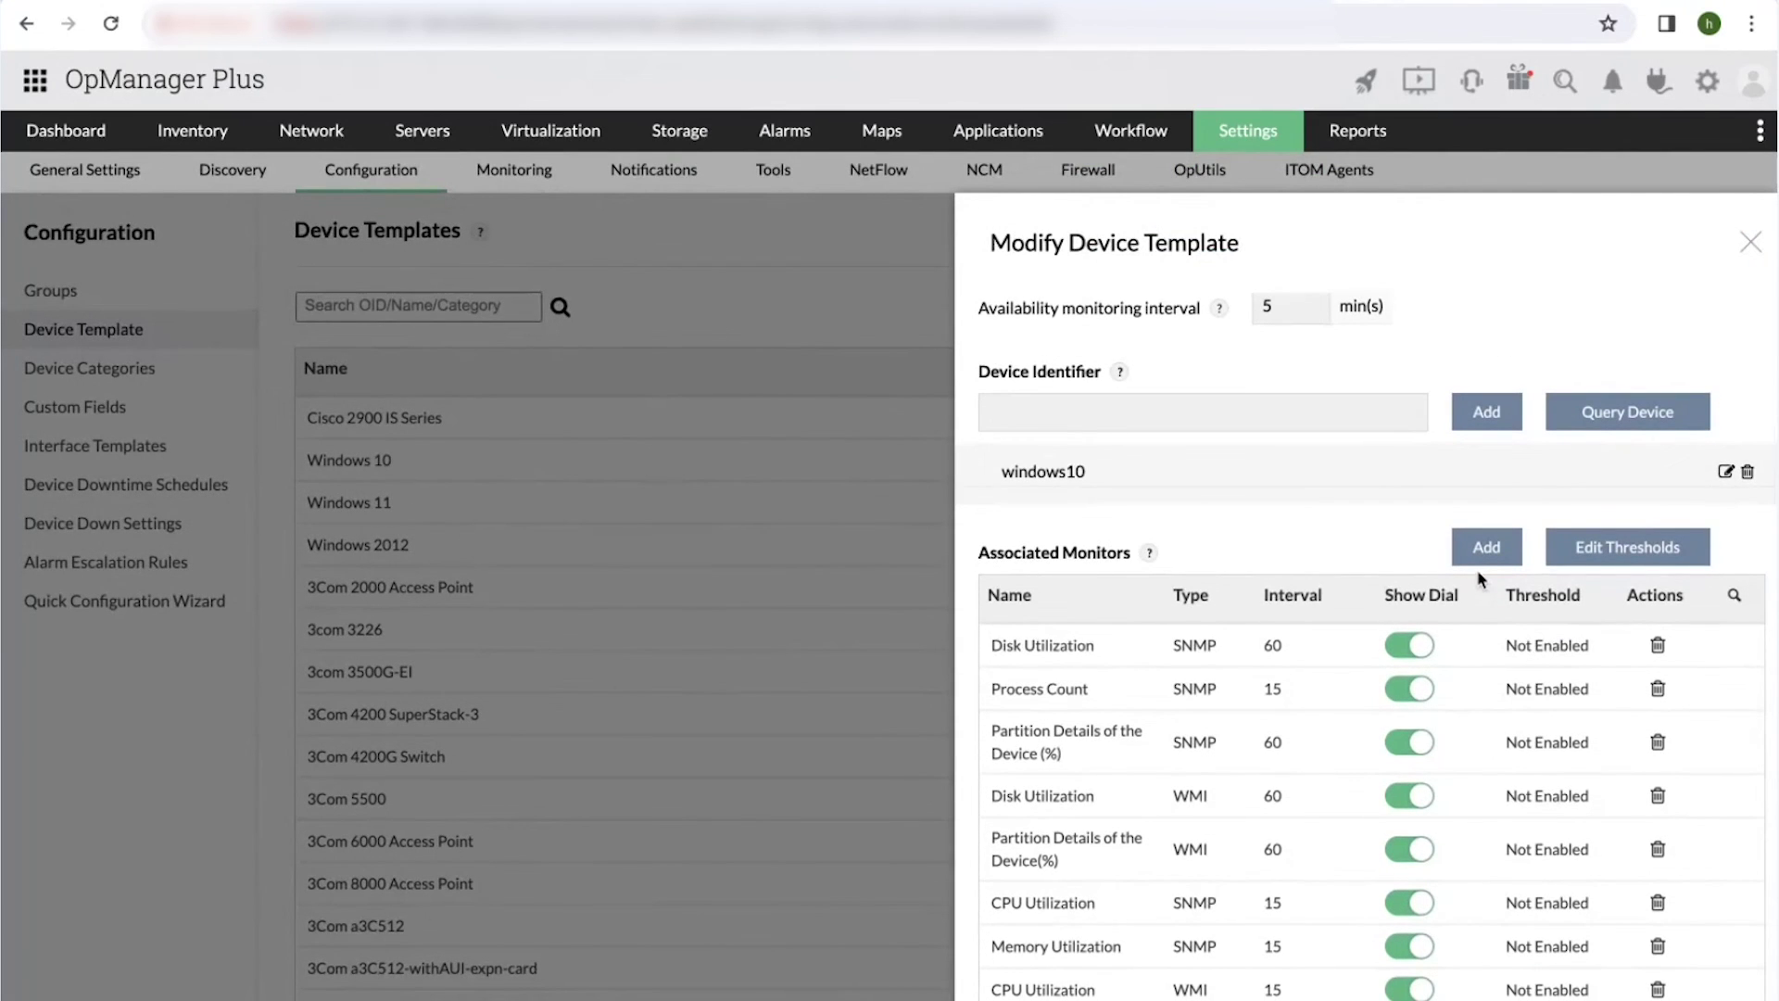
click(1503, 548)
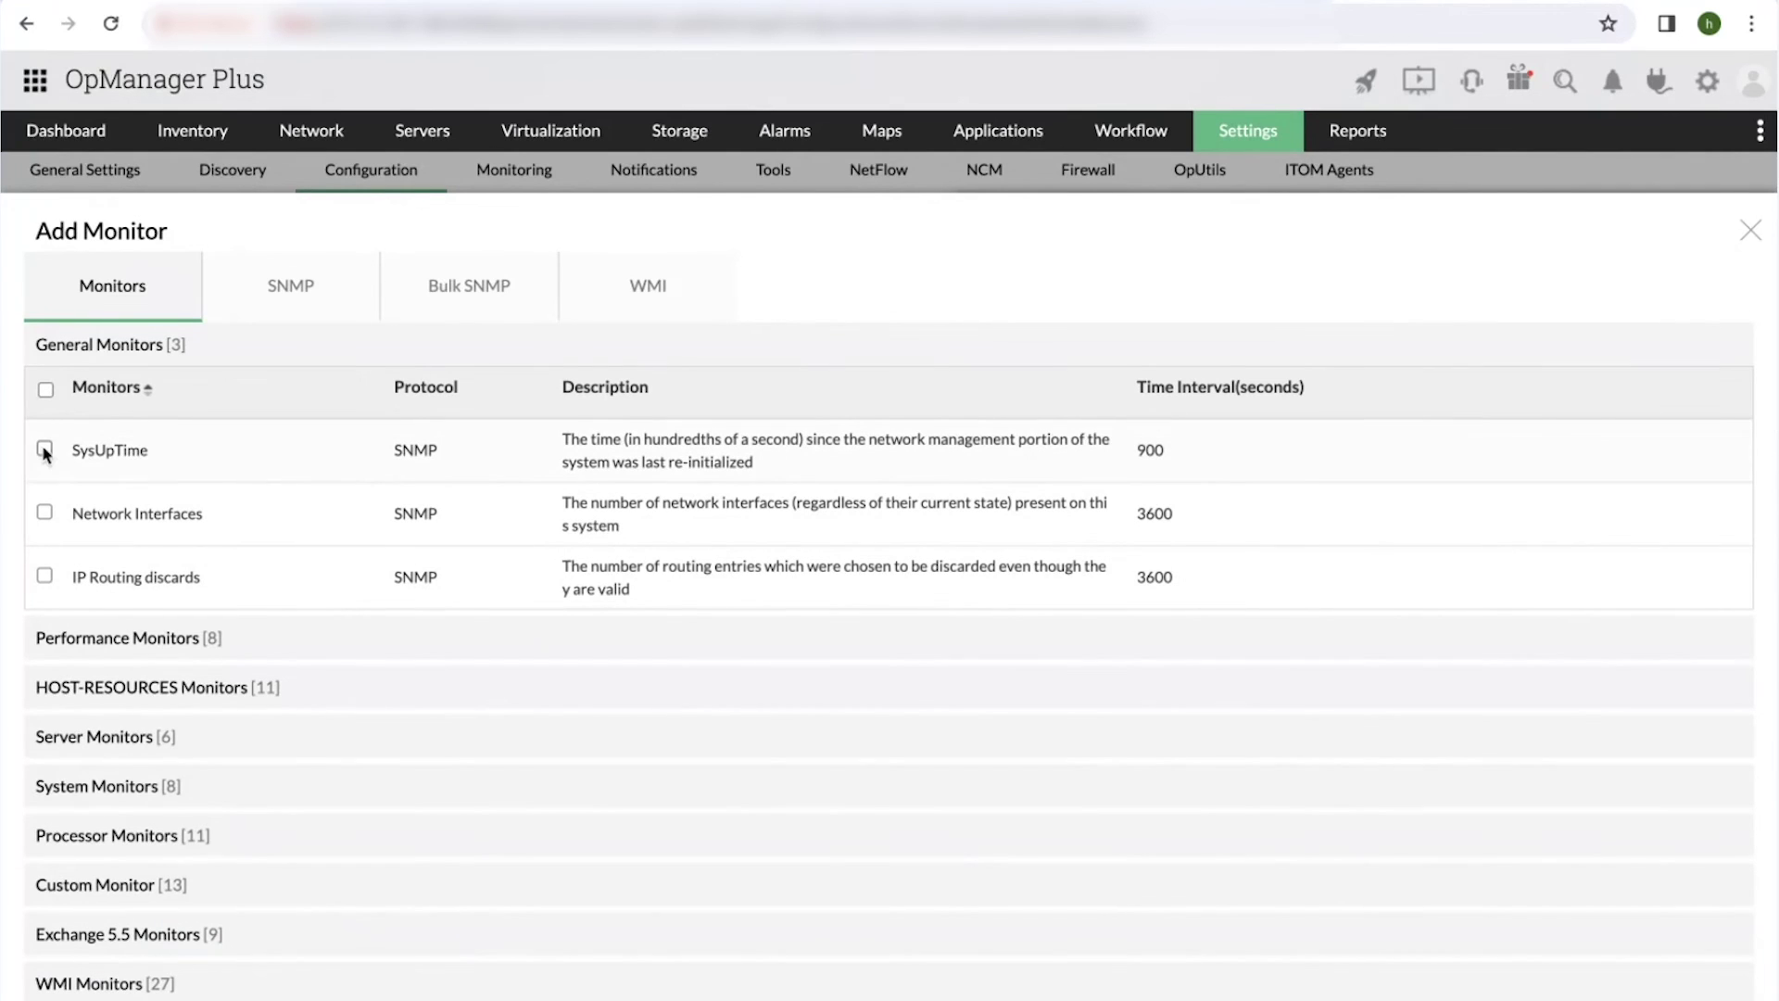
click(45, 391)
scroll(88, 582, down, 1)
scroll(88, 593, up, 1)
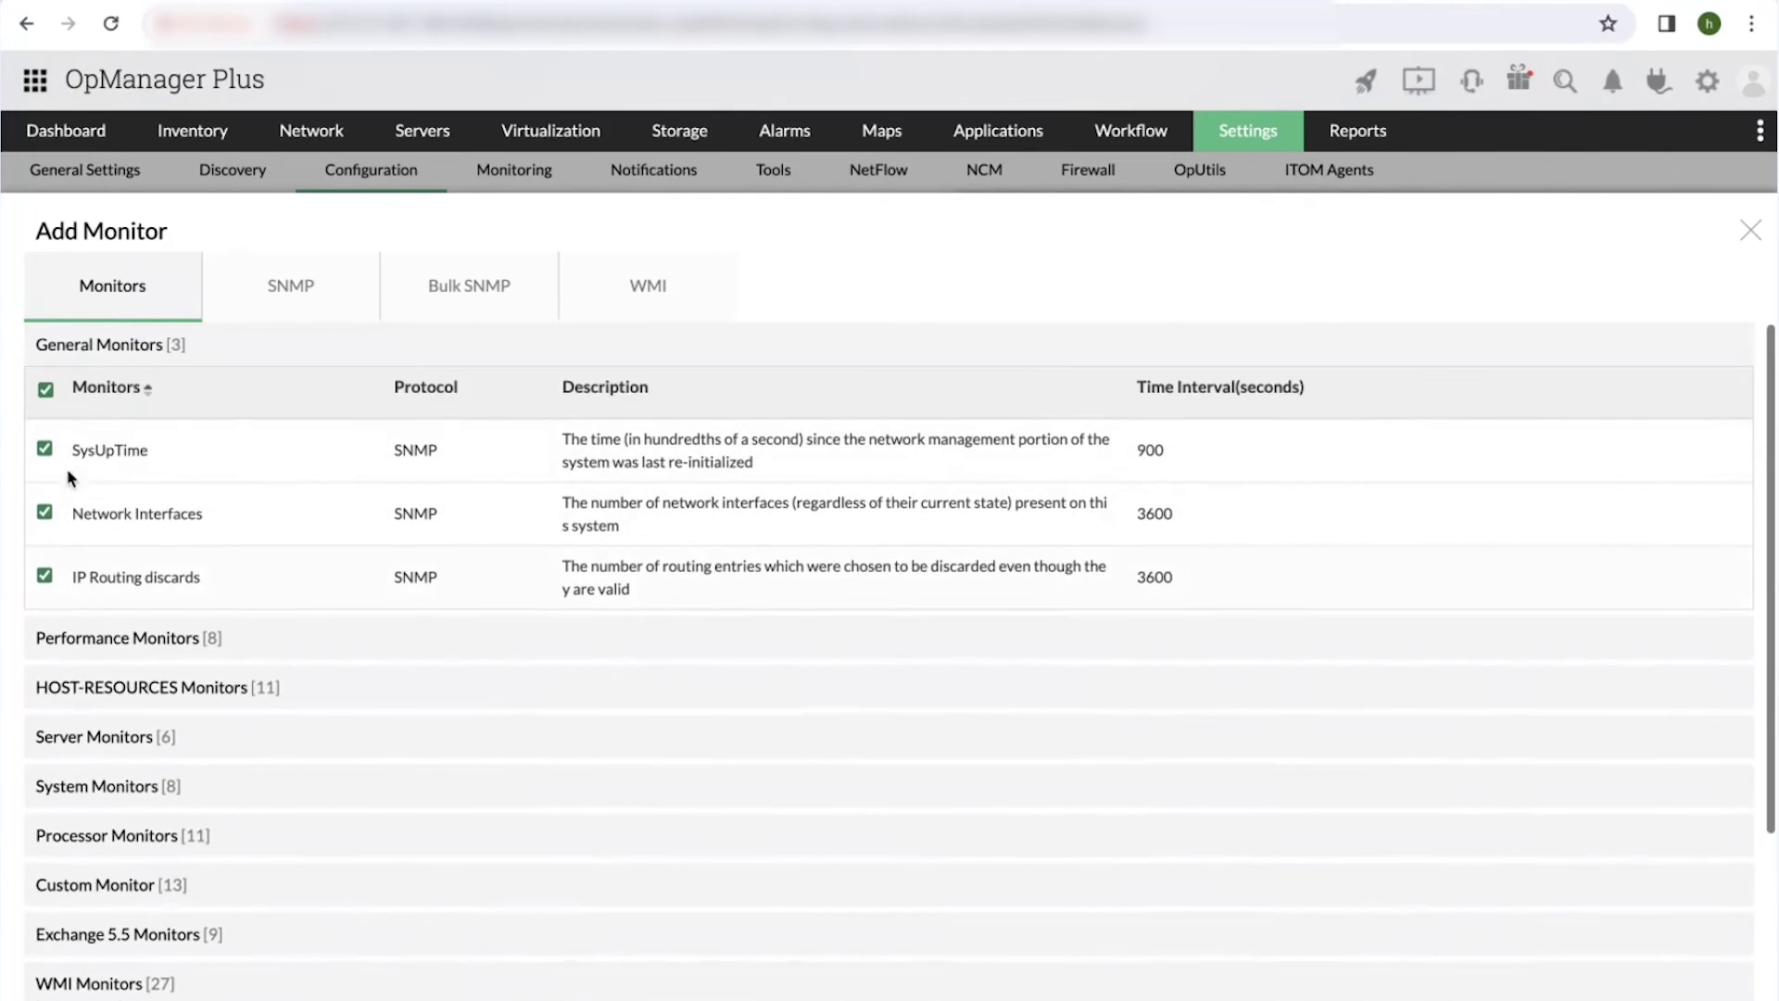
Start an SNMP monitor for Branch office device, test the sysUpTime OID from RFC1213-MIB, and choose it as the monitor's OID.
click(334, 292)
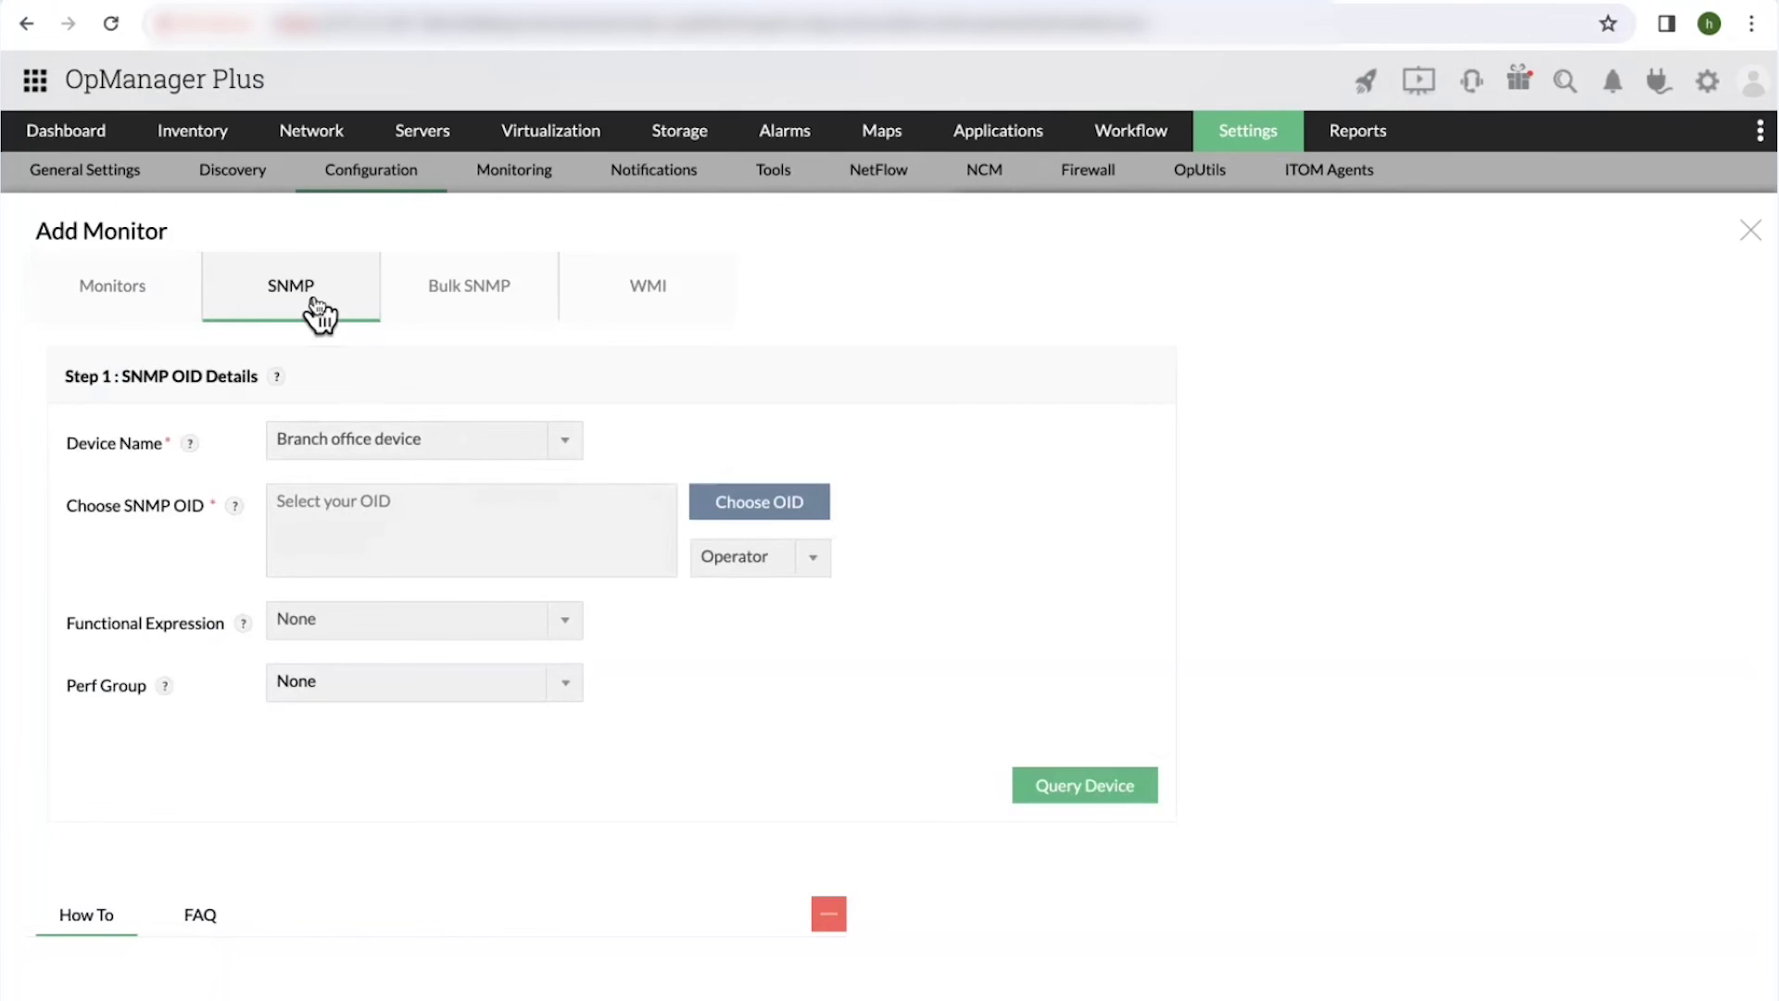
click(779, 507)
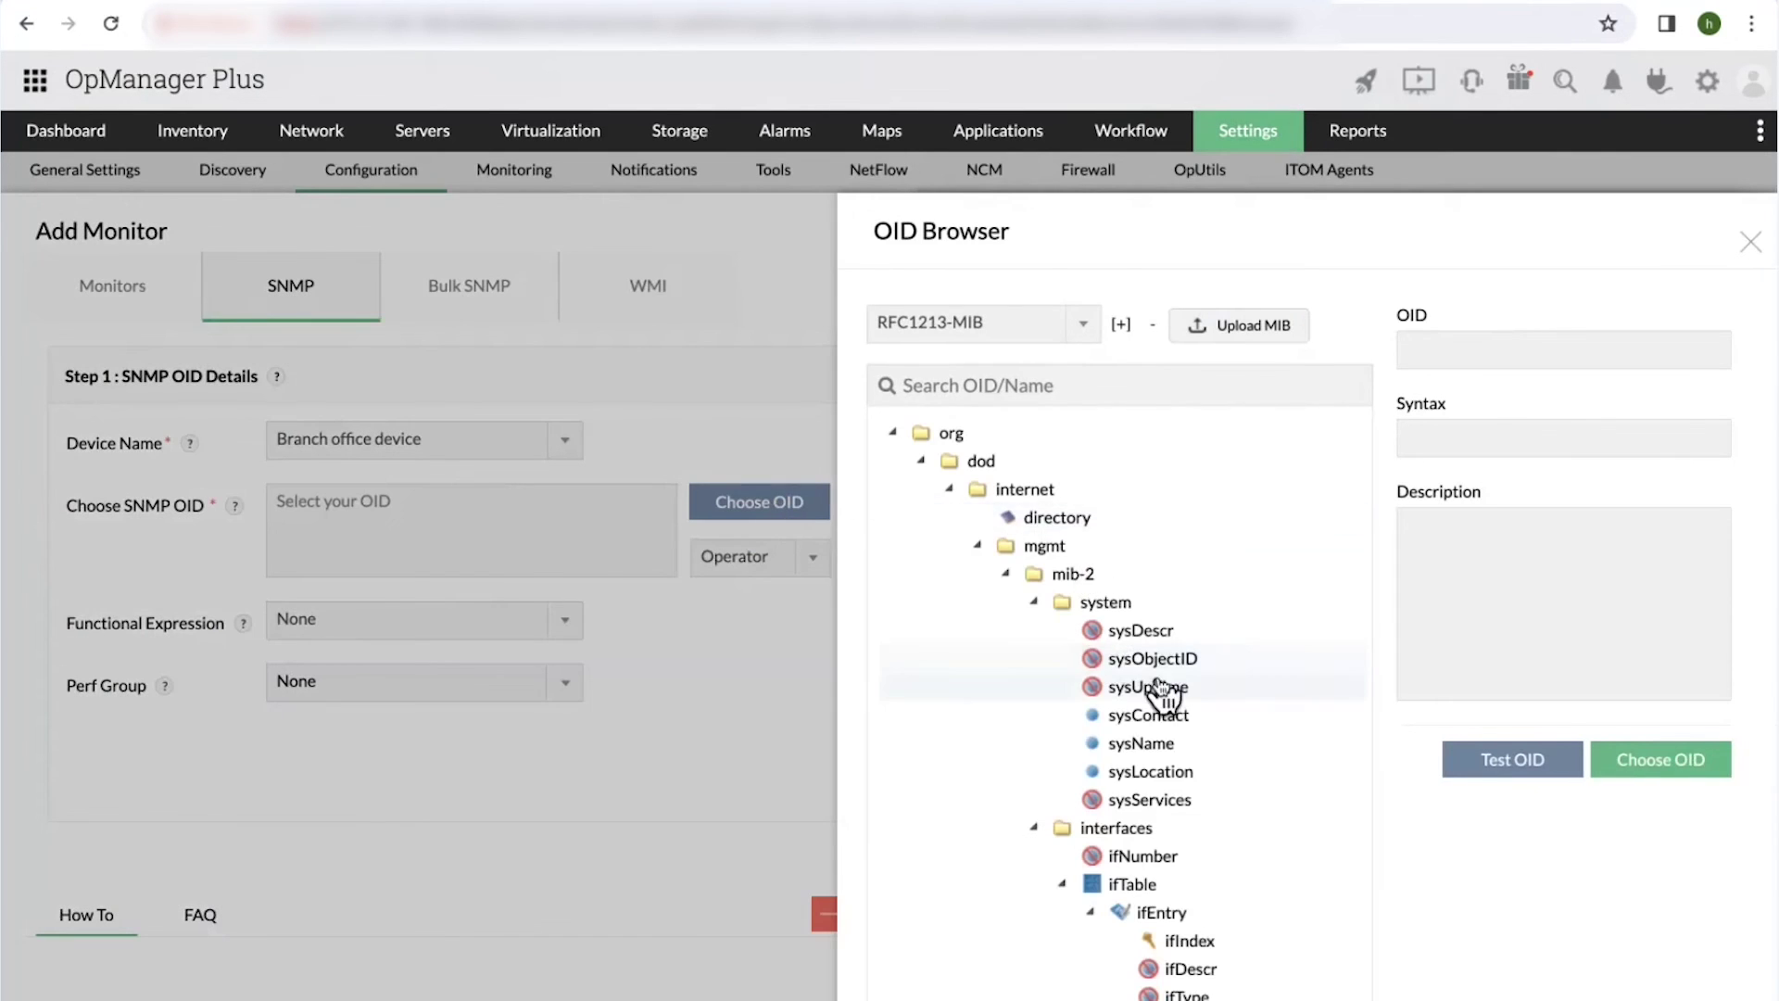
click(1162, 689)
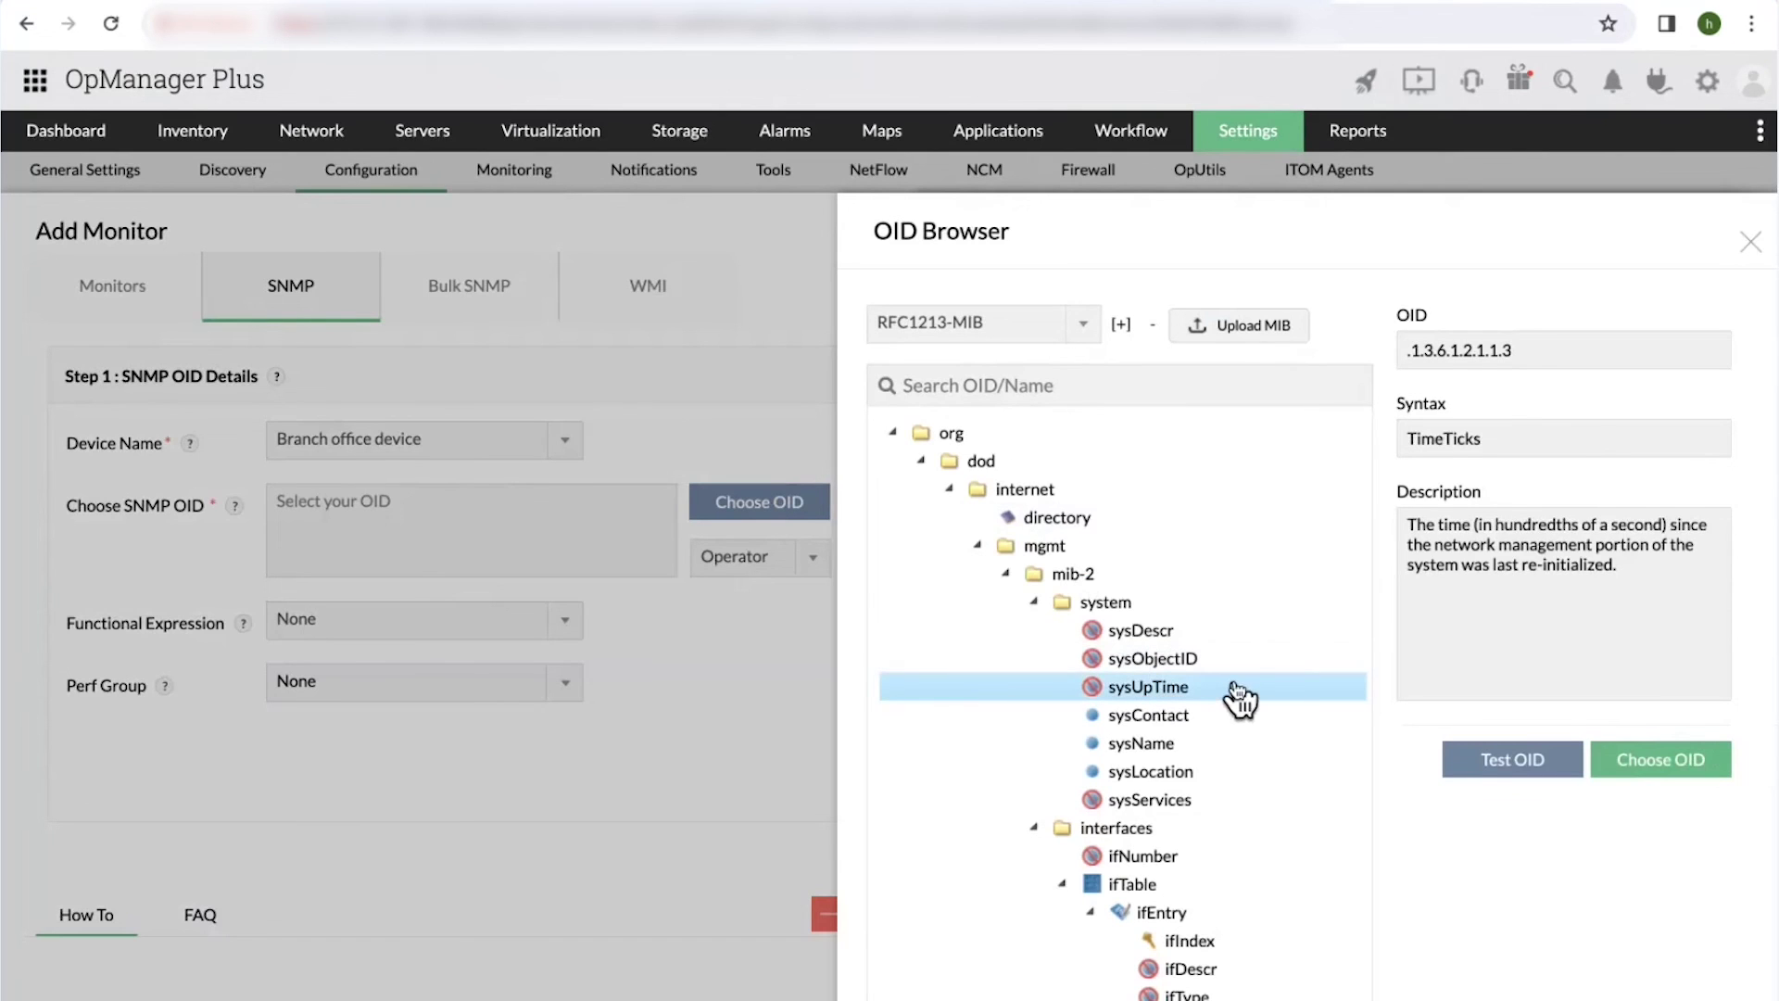
click(1473, 762)
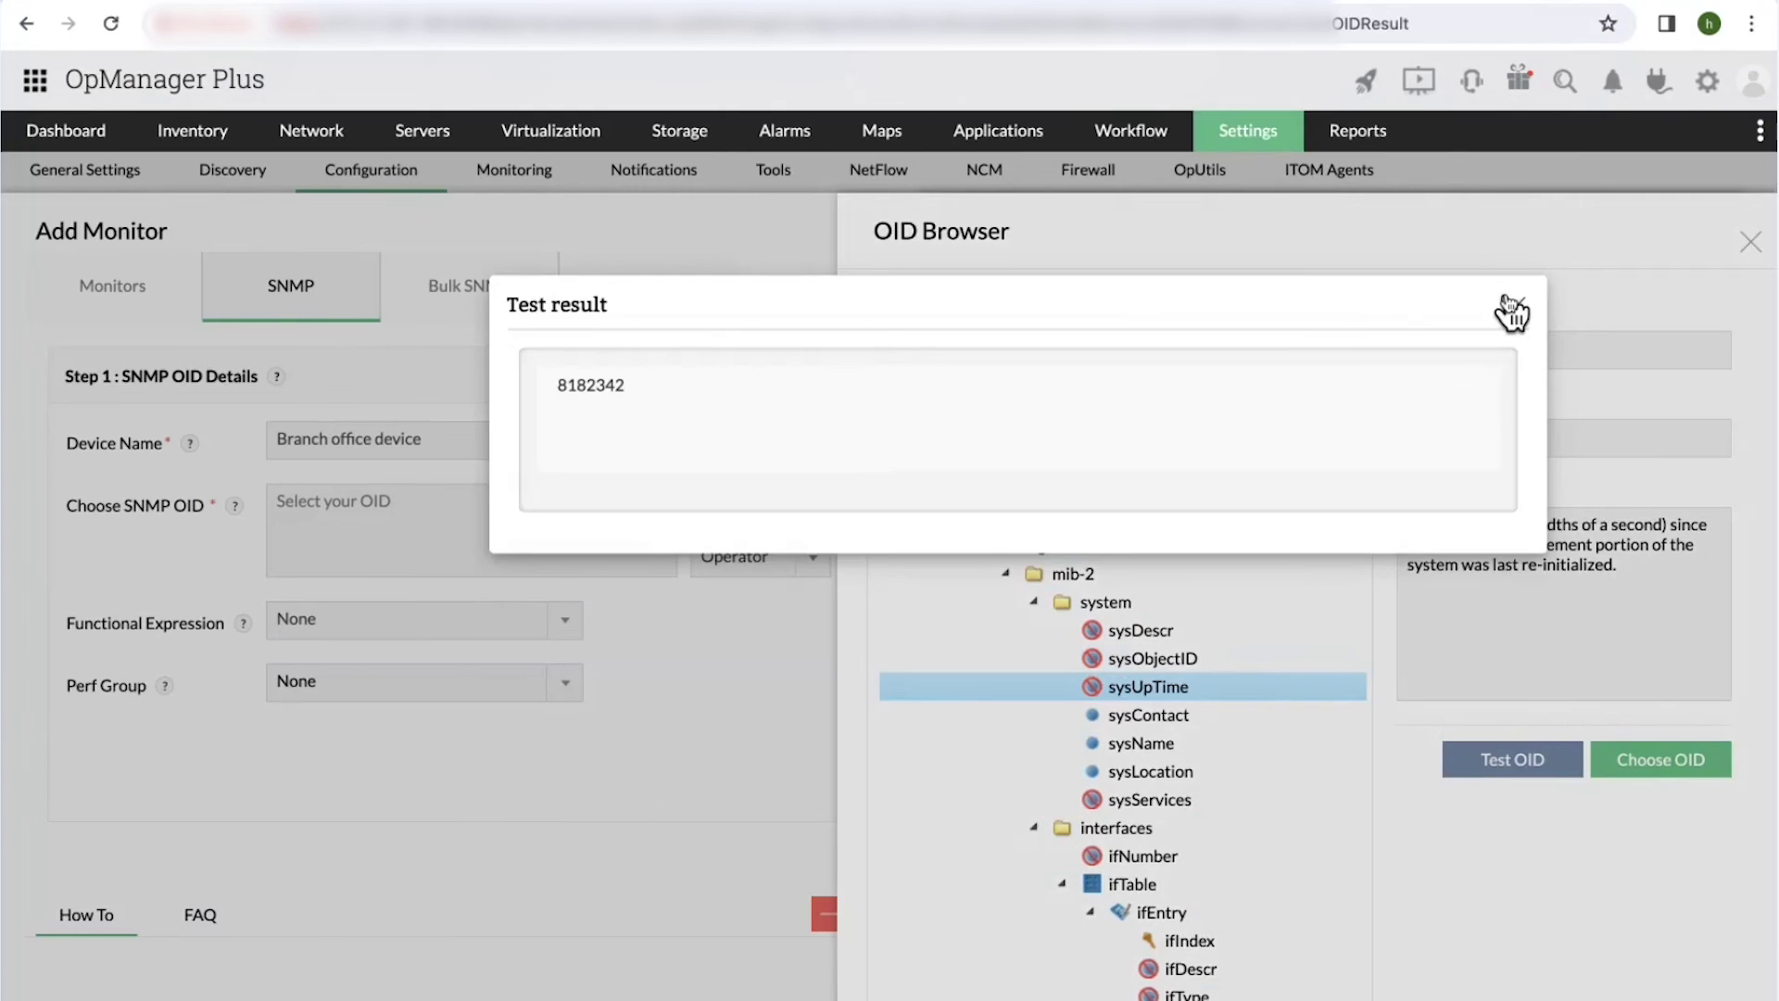
click(1511, 308)
click(1696, 761)
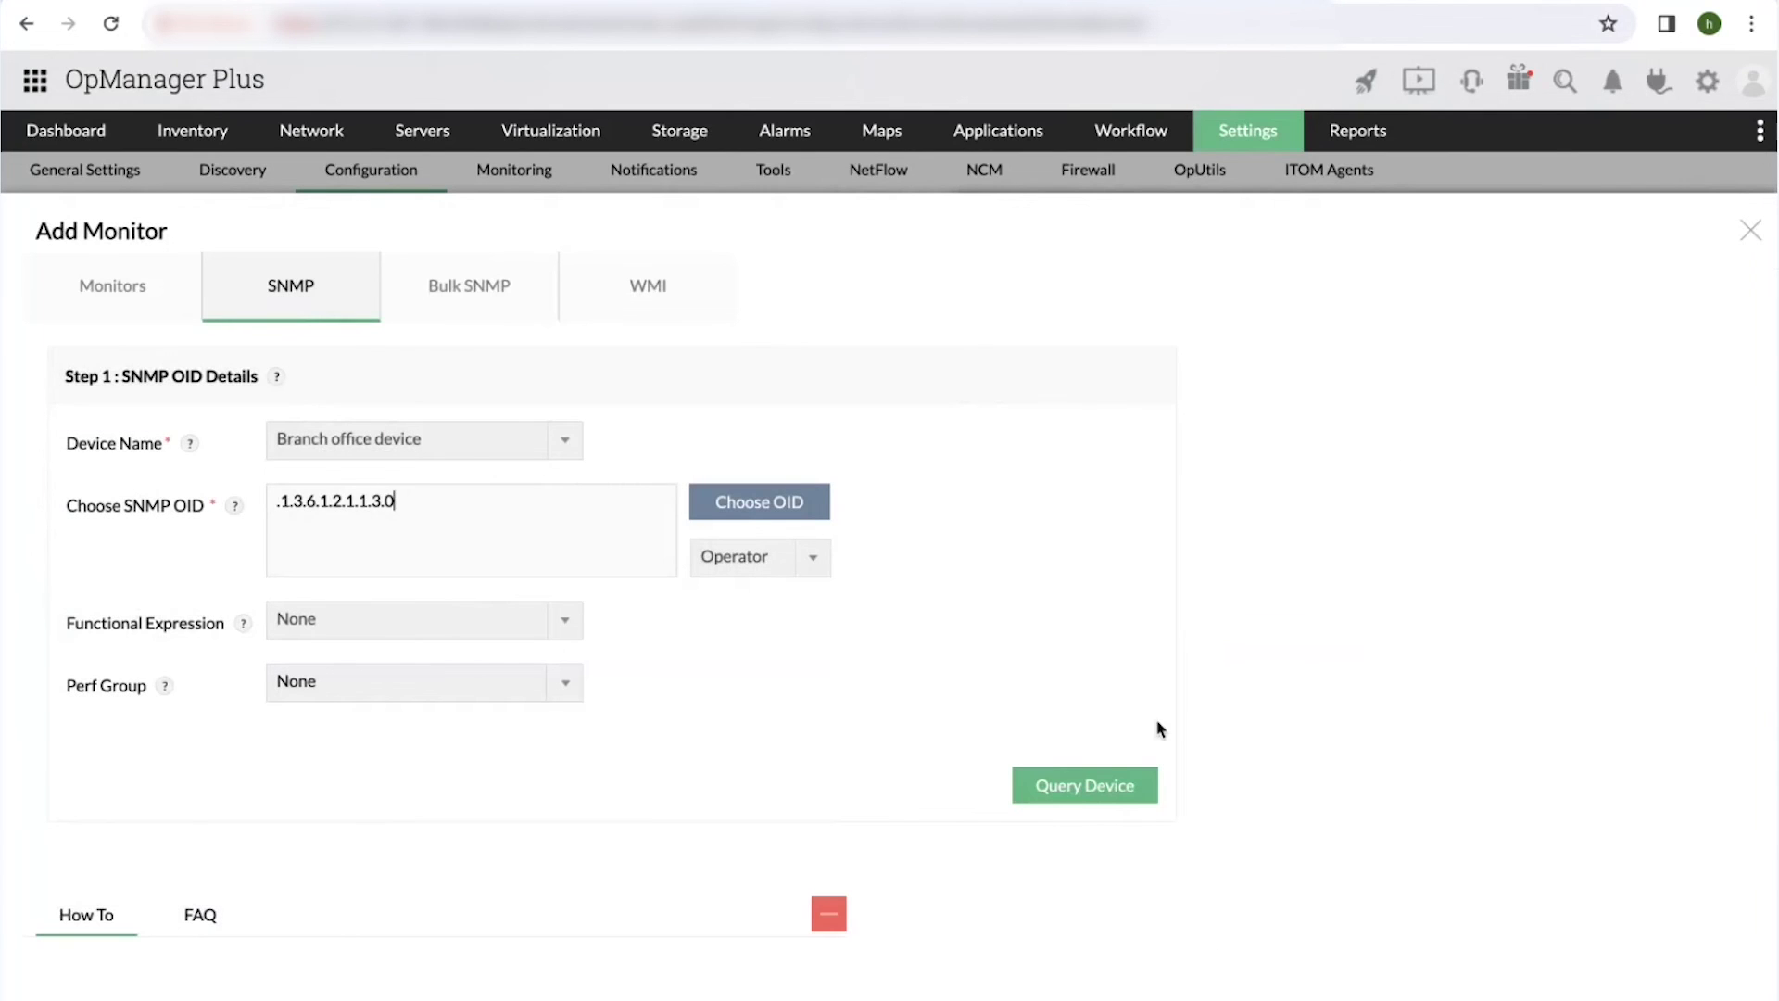
Query the device for the chosen OID, continue to the monitor details, and enable thresholds for the monitor.
click(1103, 787)
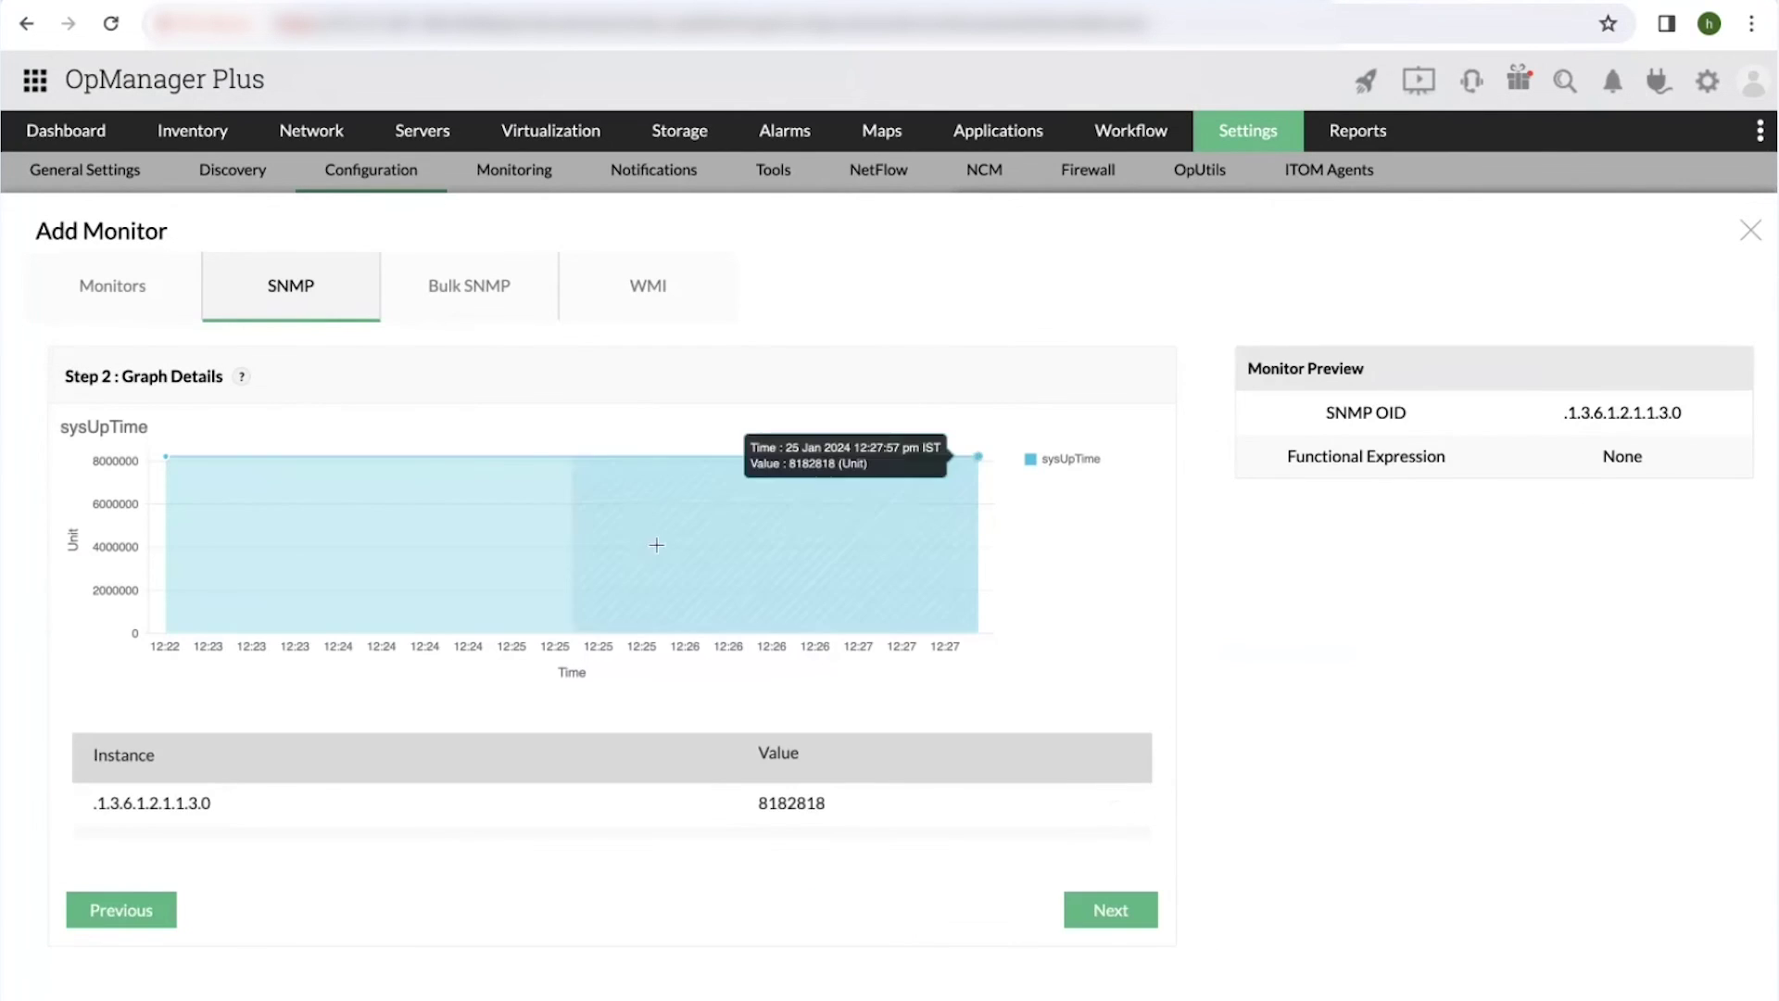
click(1123, 914)
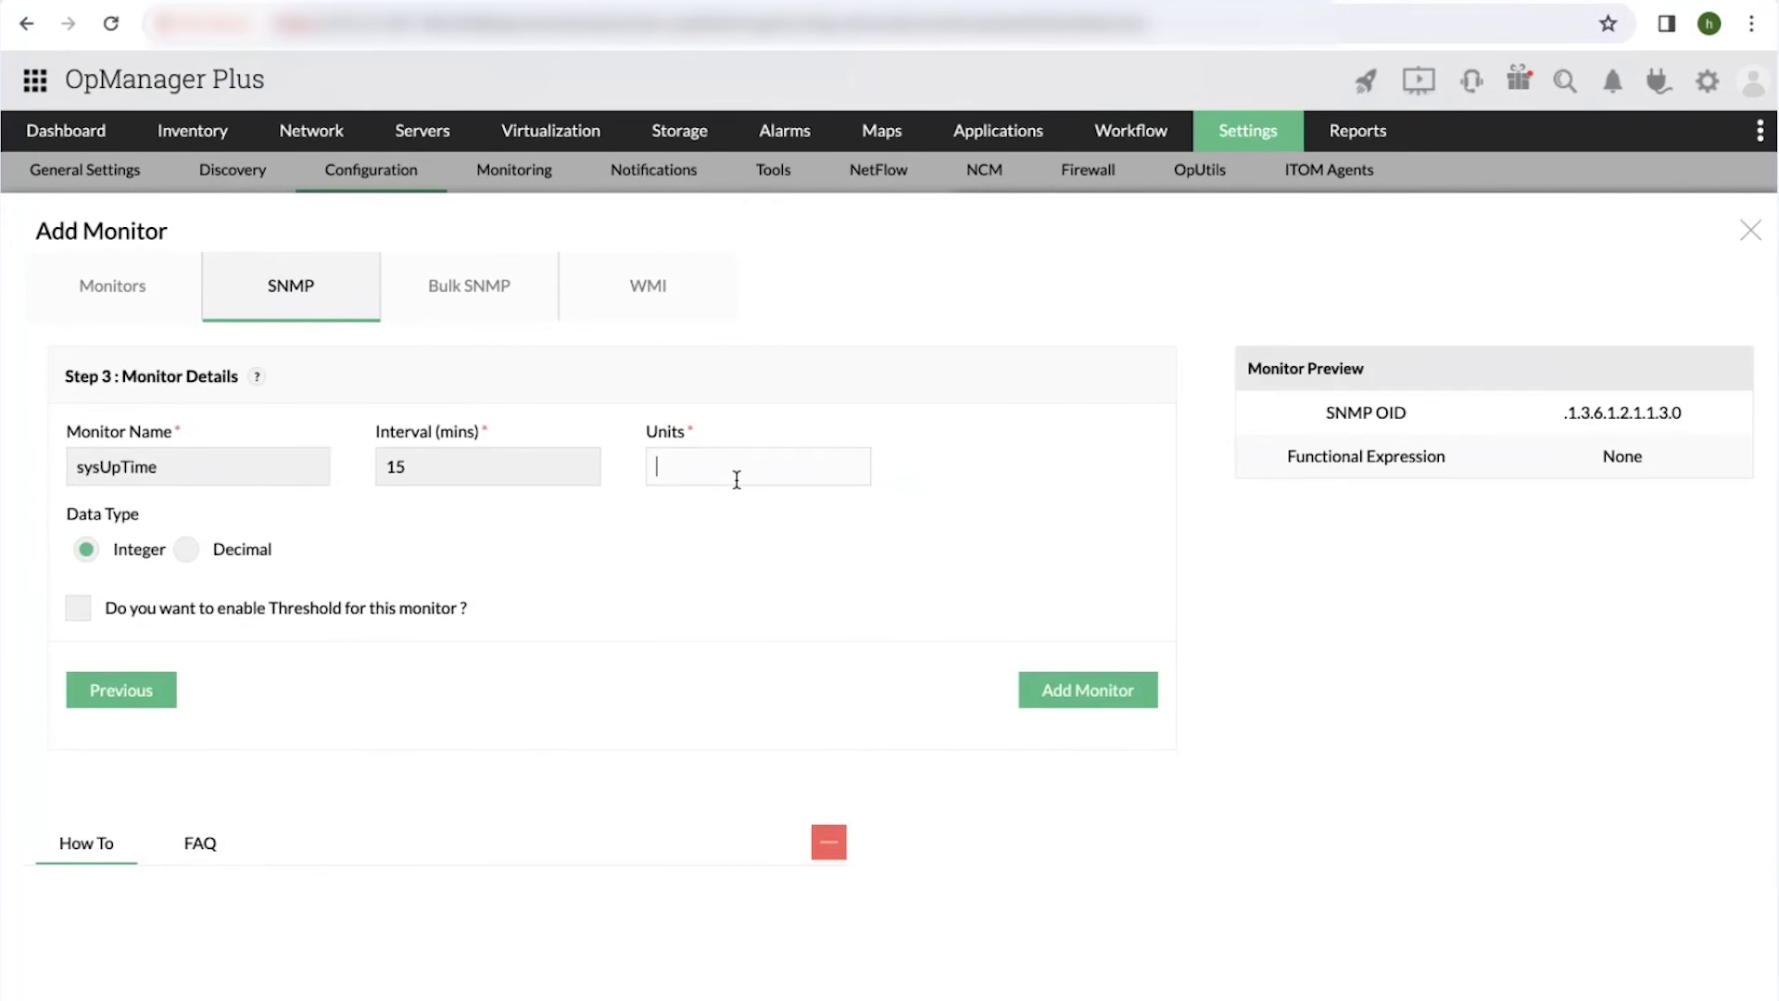
click(79, 611)
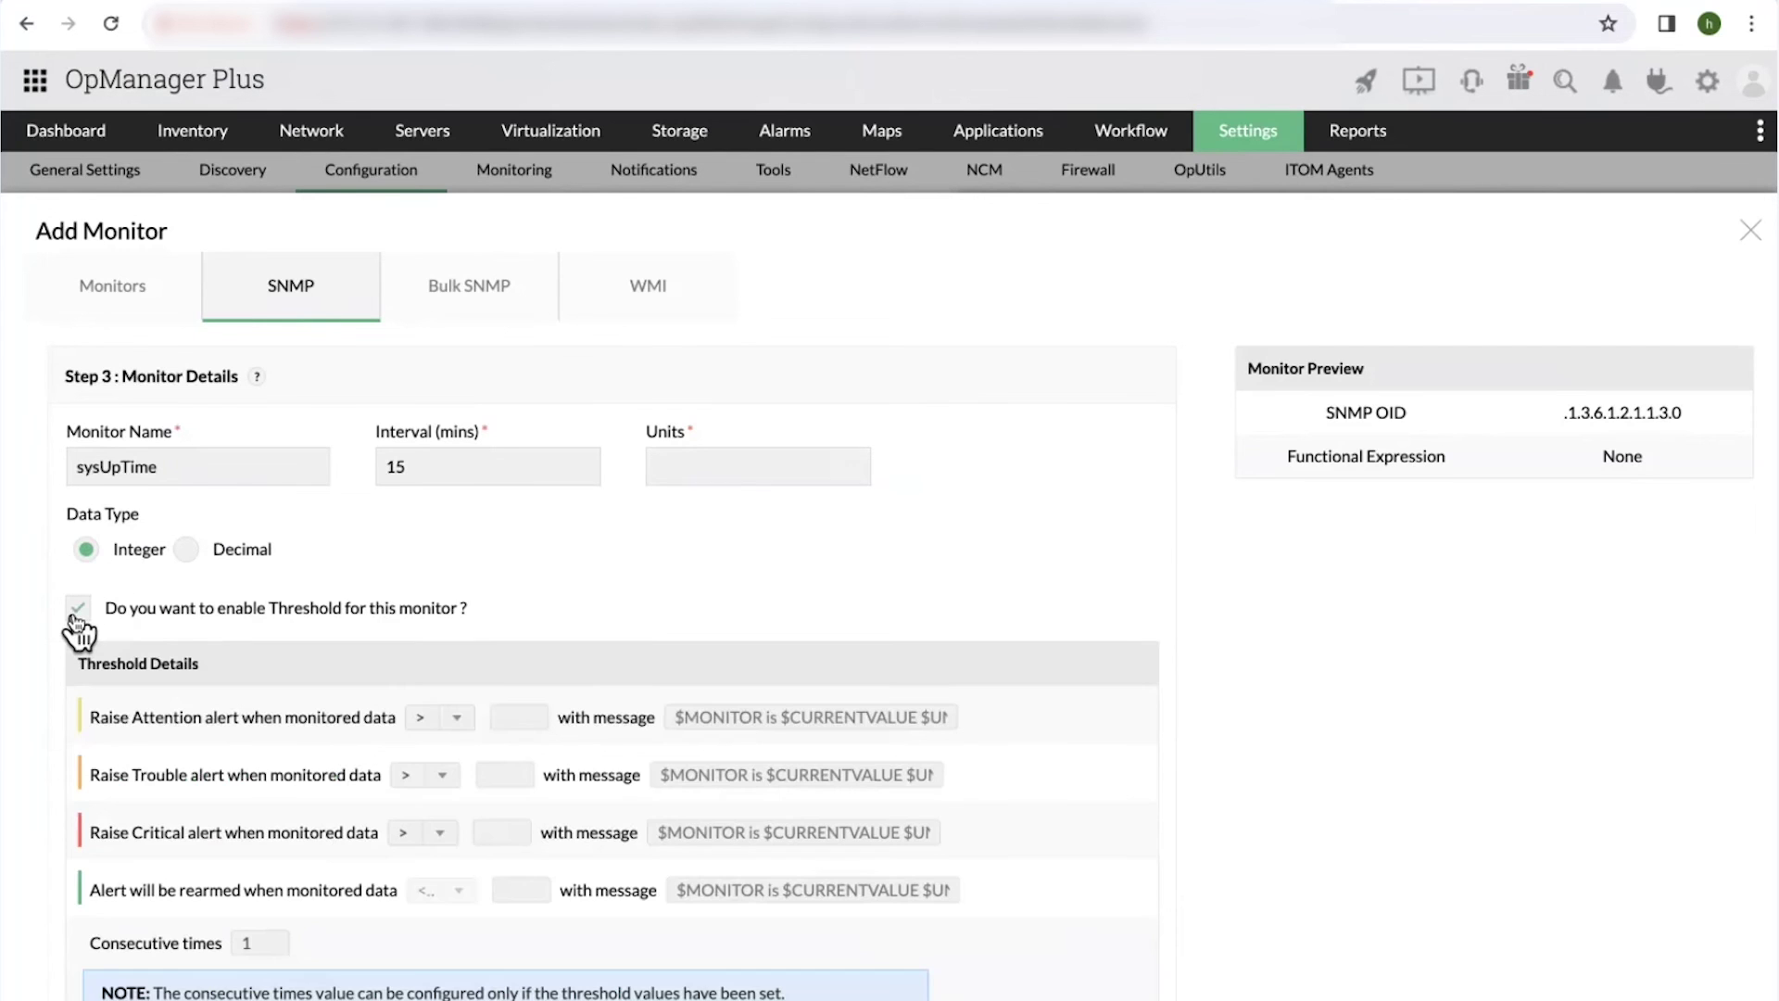
scroll(317, 716, down, 3)
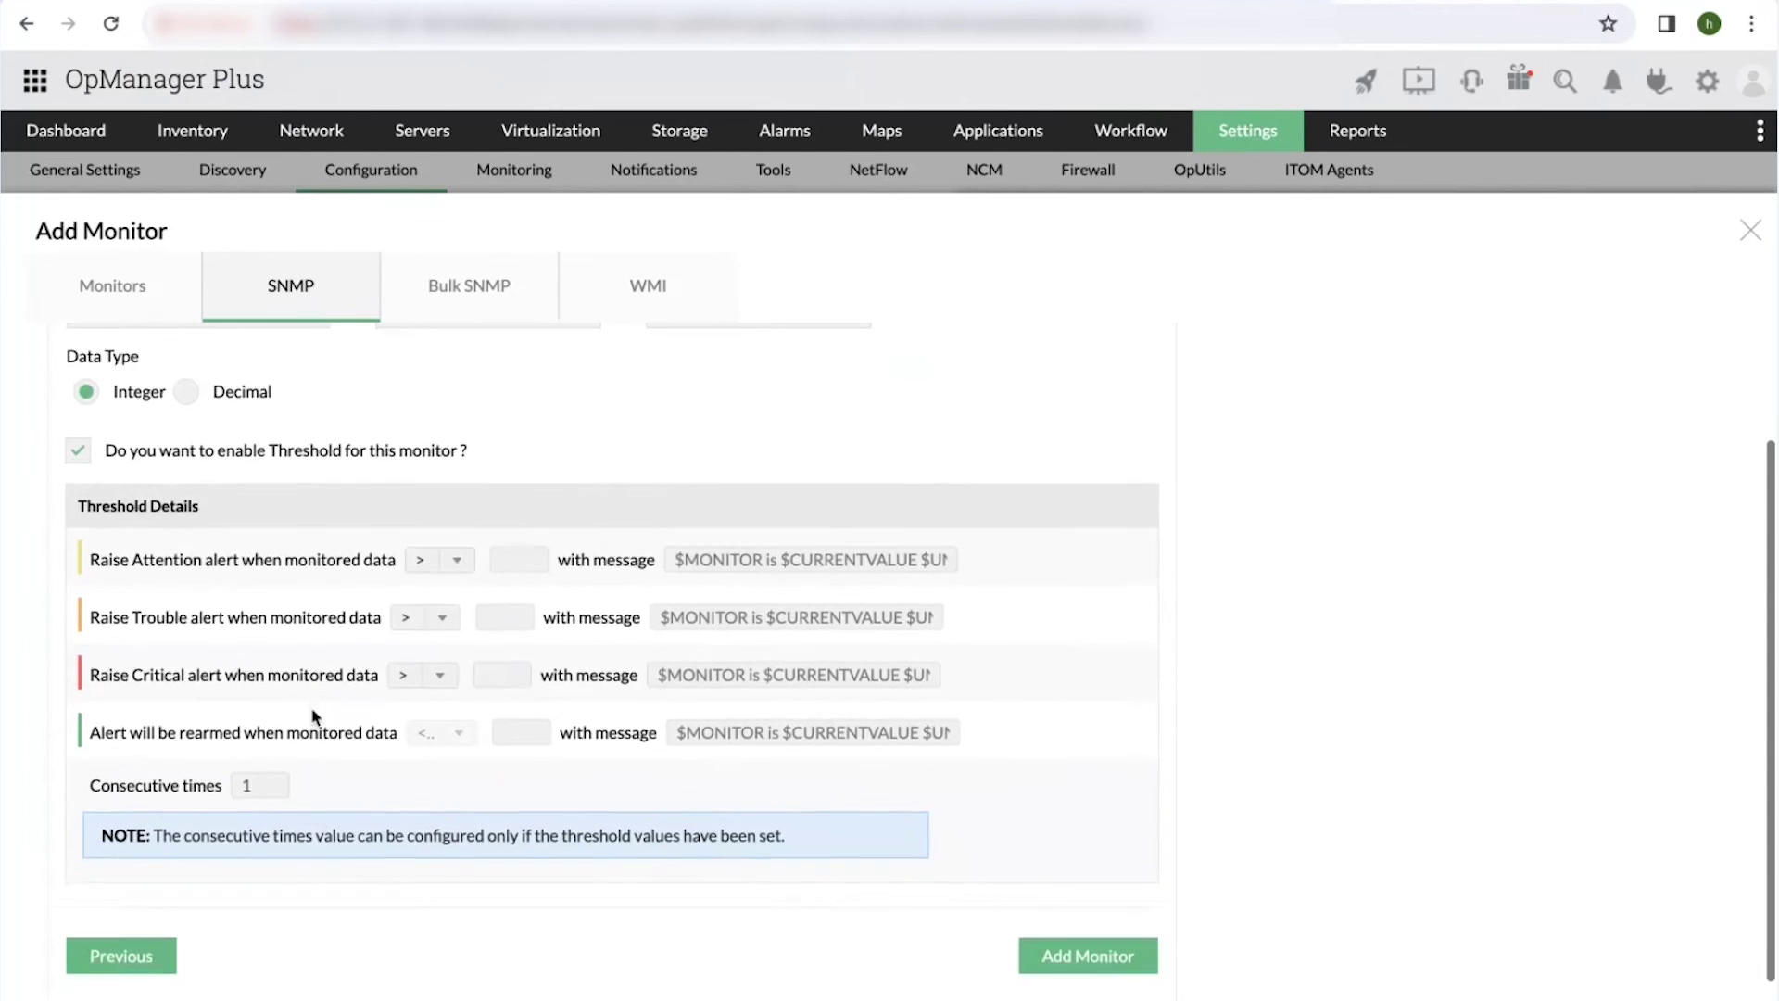
scroll(317, 708, up, 3)
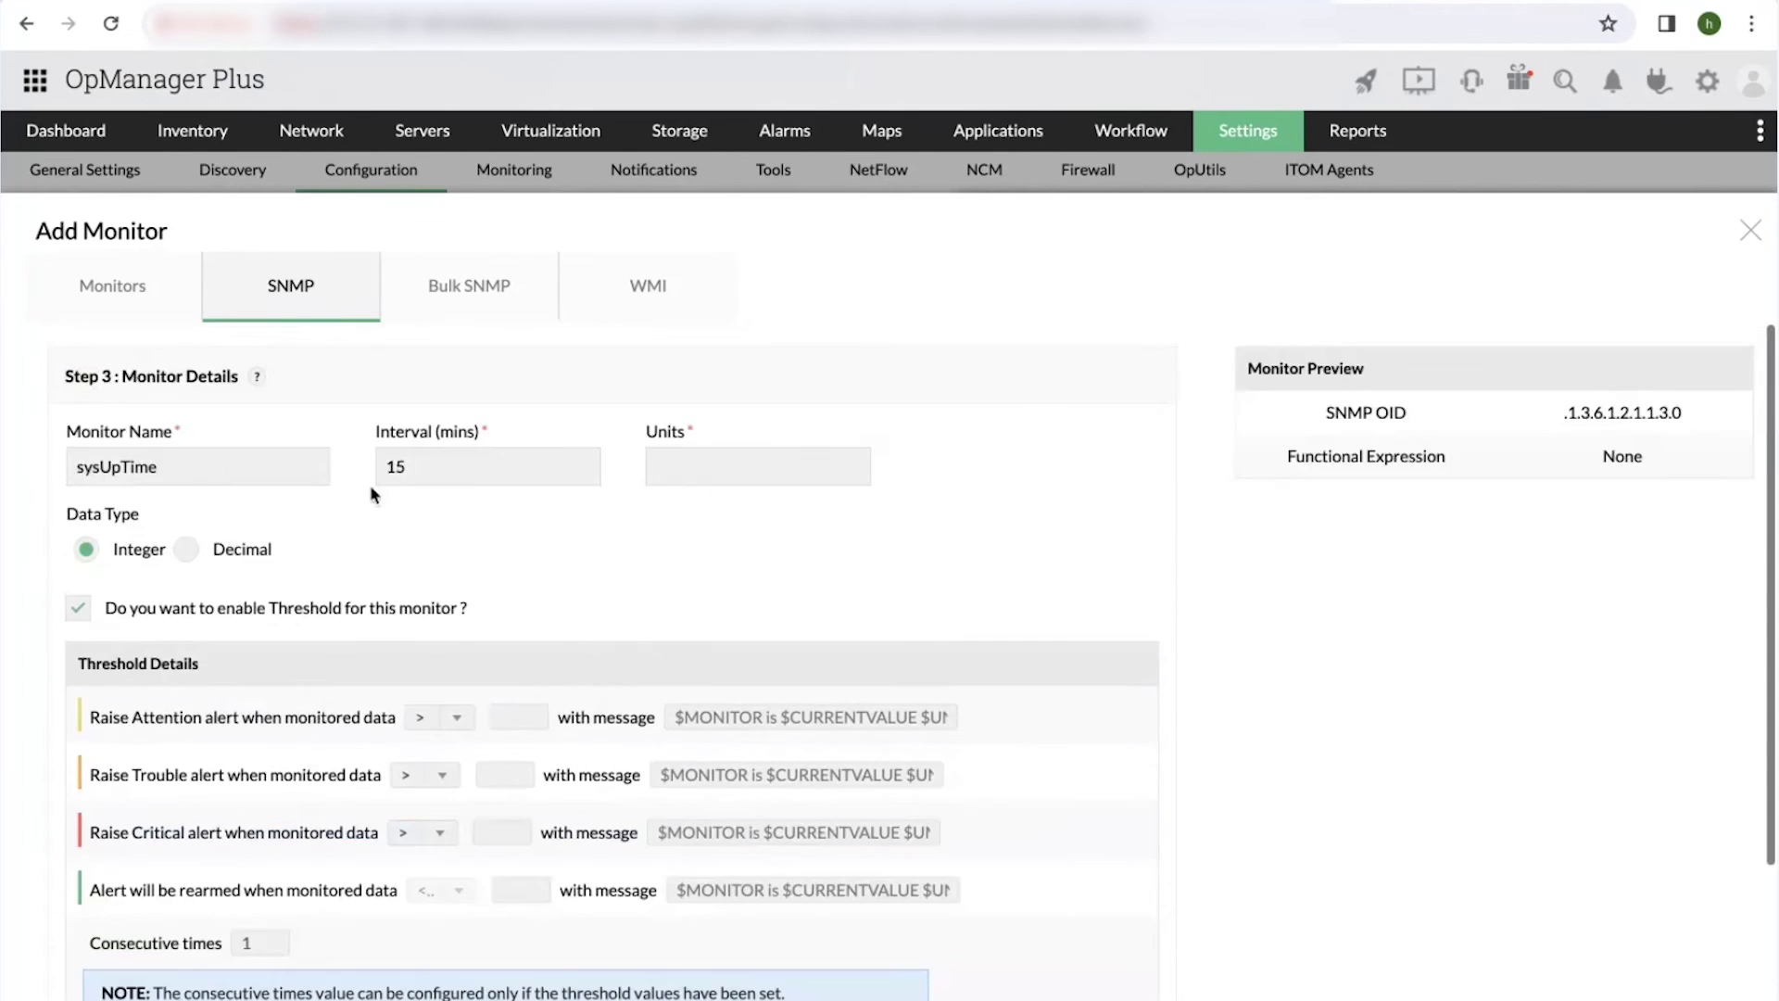
Look at the Bulk SNMP and WMI monitor options, and close the Add Monitor and Modify Device Template forms.
click(485, 295)
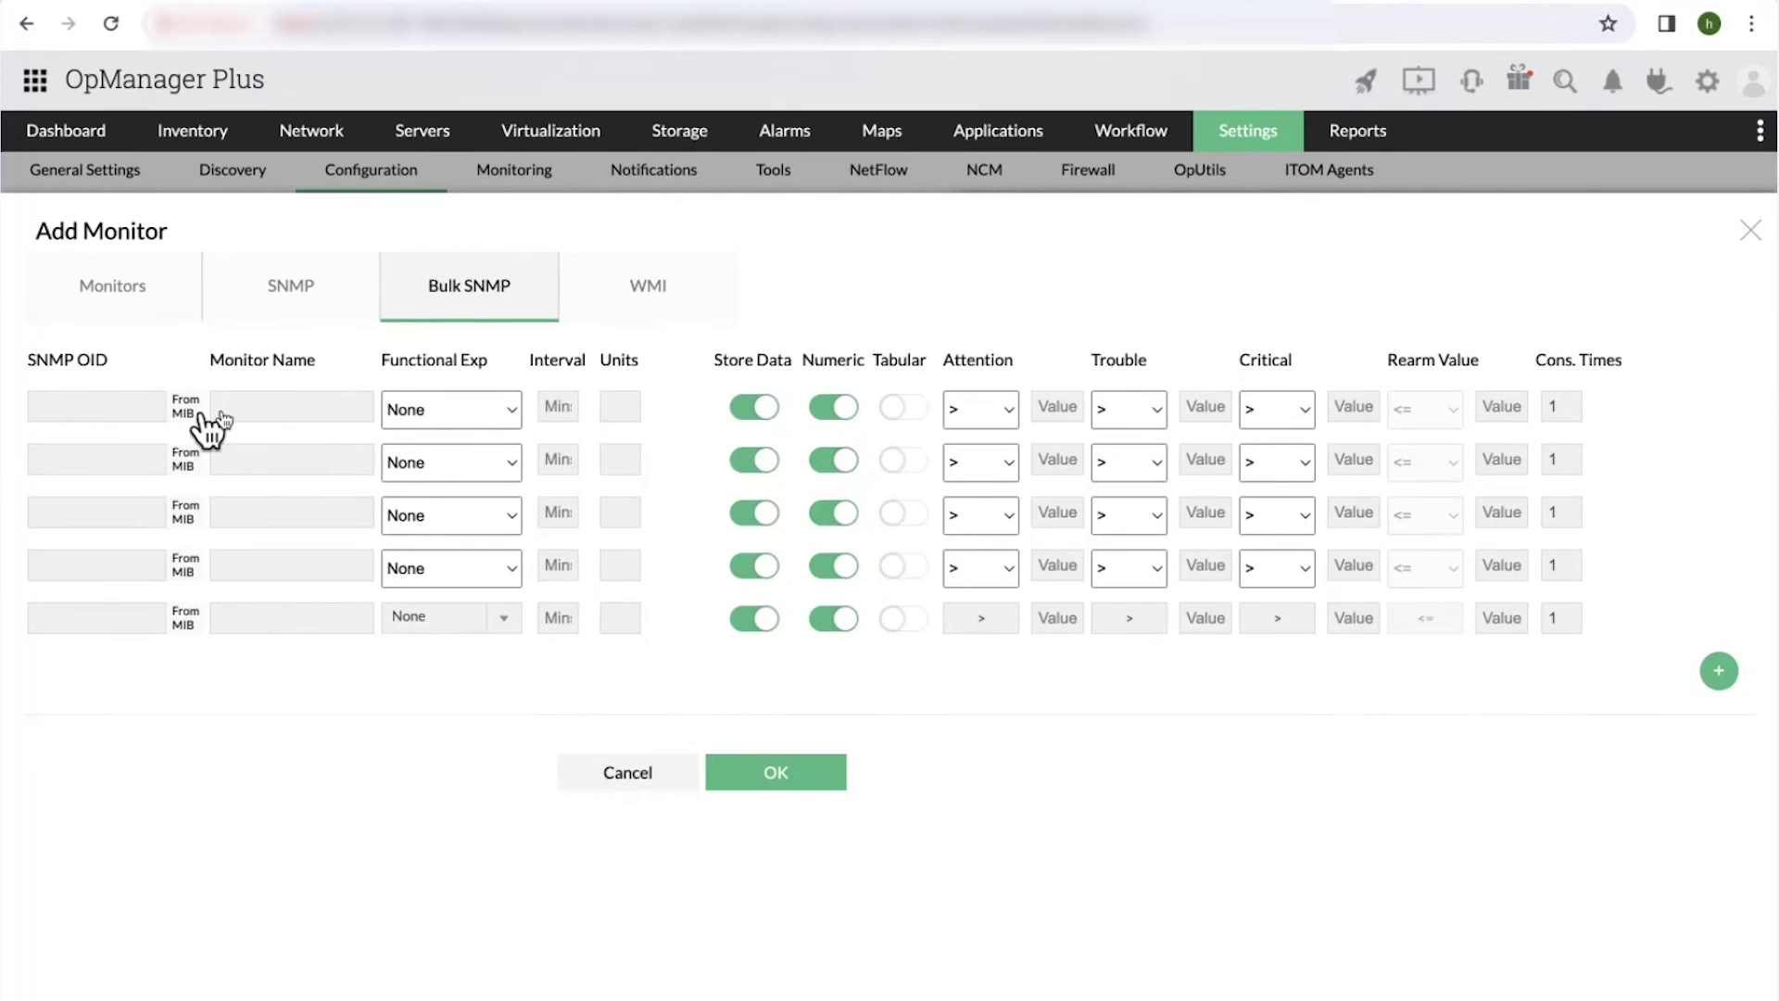
click(652, 293)
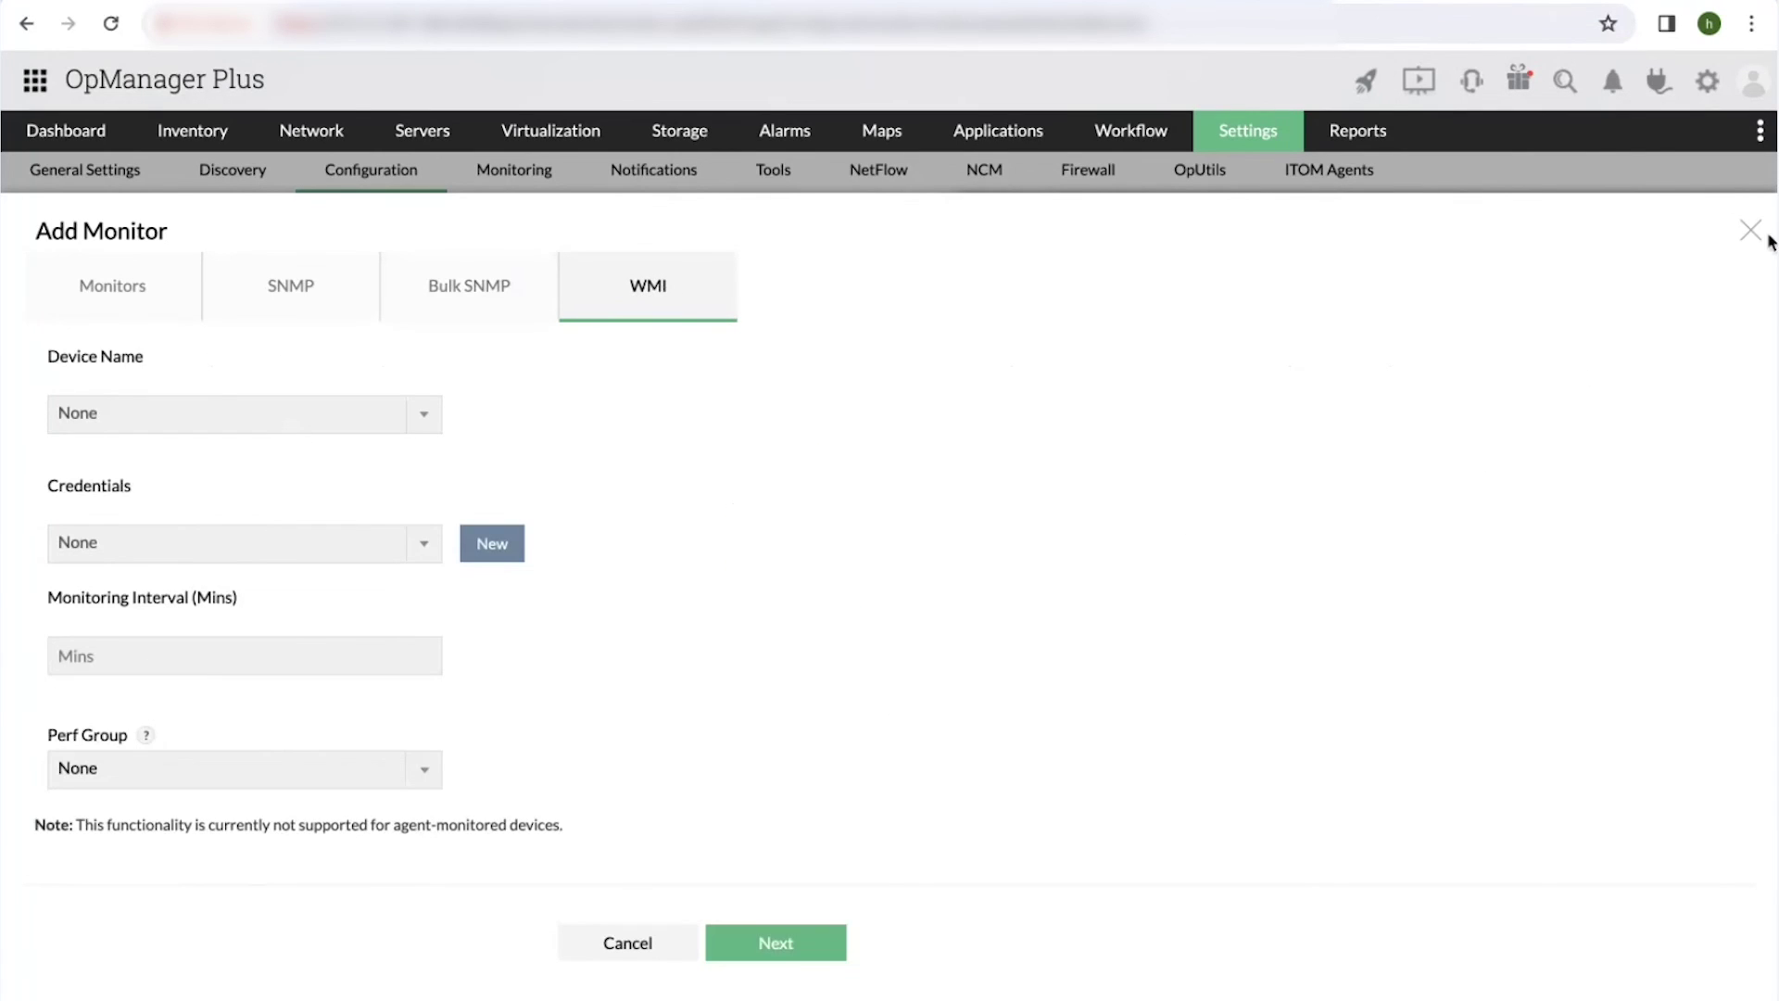
click(1752, 234)
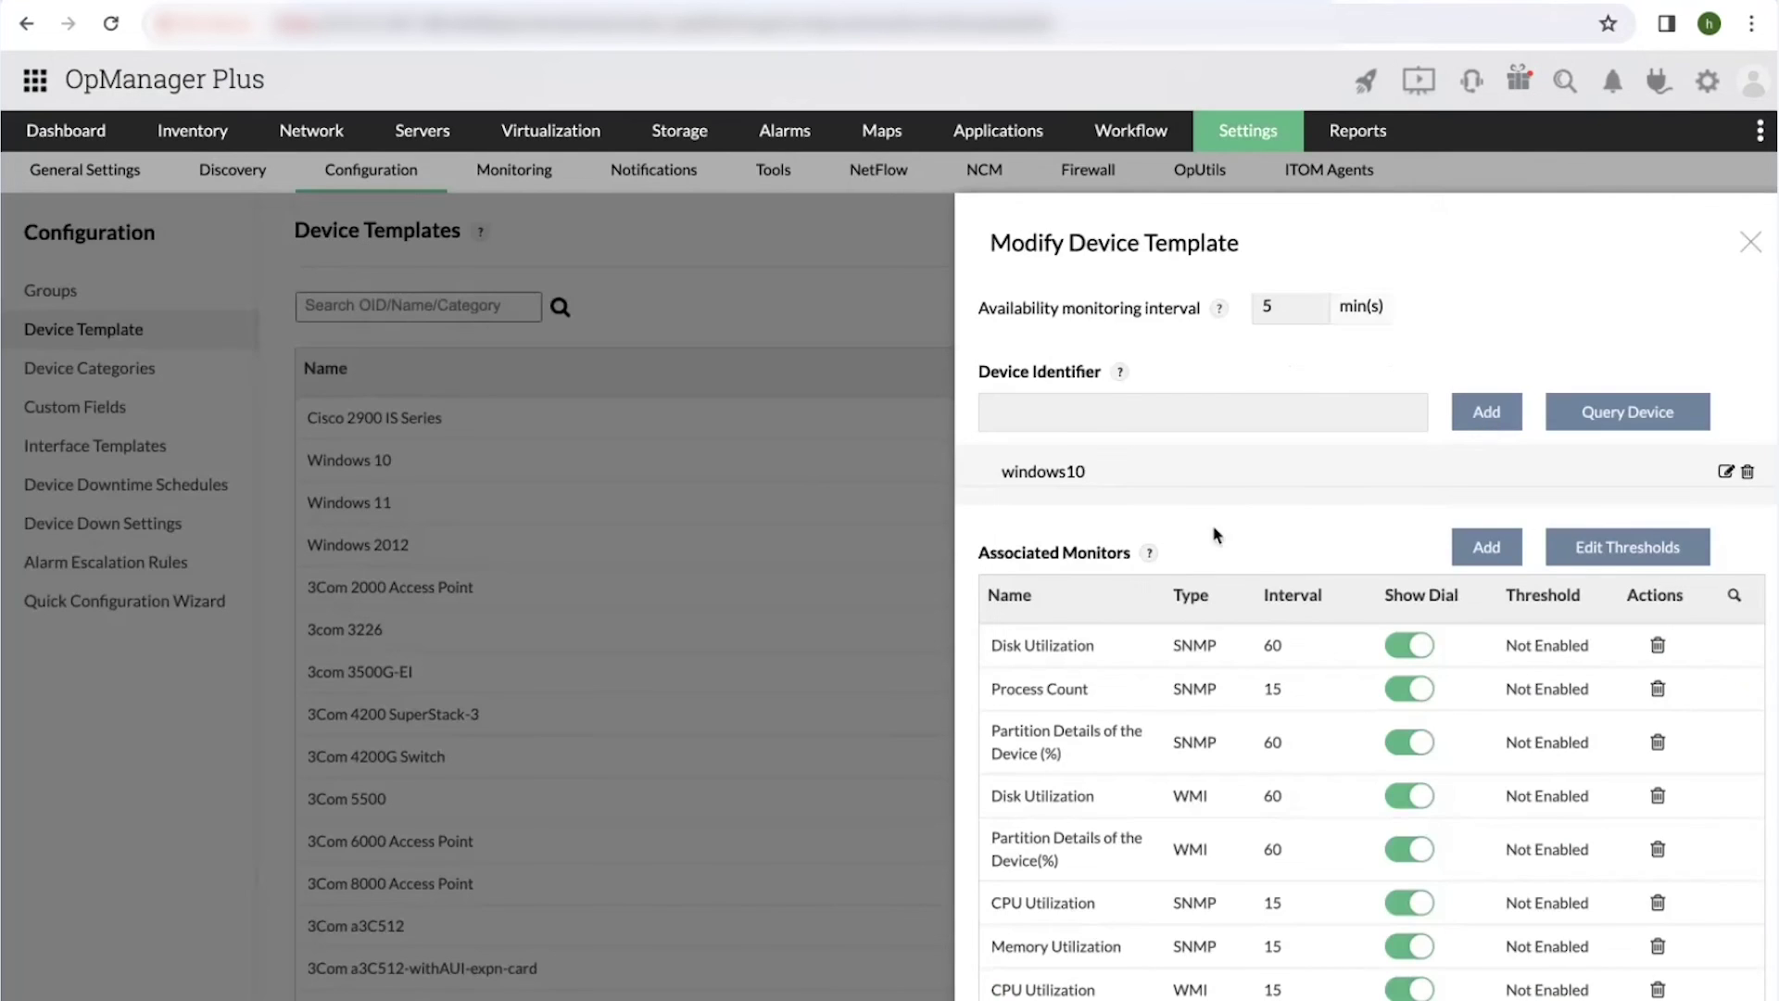
click(1752, 241)
Switch to the presentation and advance to Question 4 about the Quick Configuration Wizard.
key(ctrl+Up)
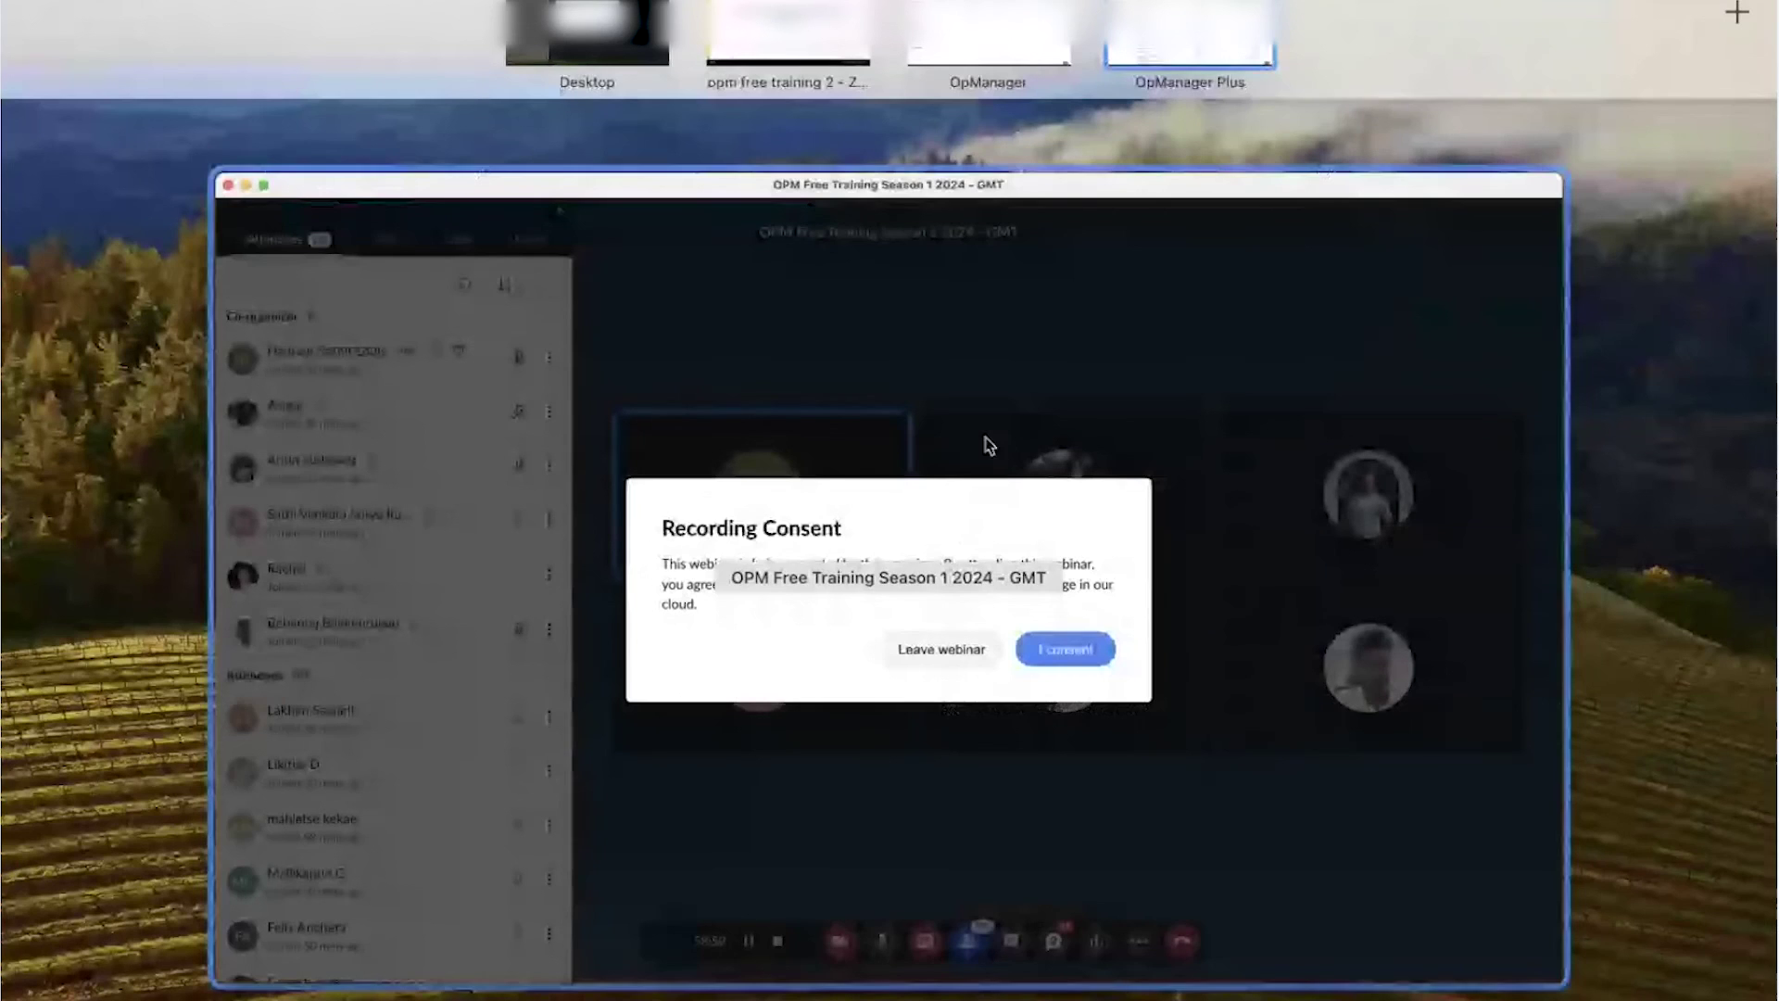
click(846, 47)
key(Right)
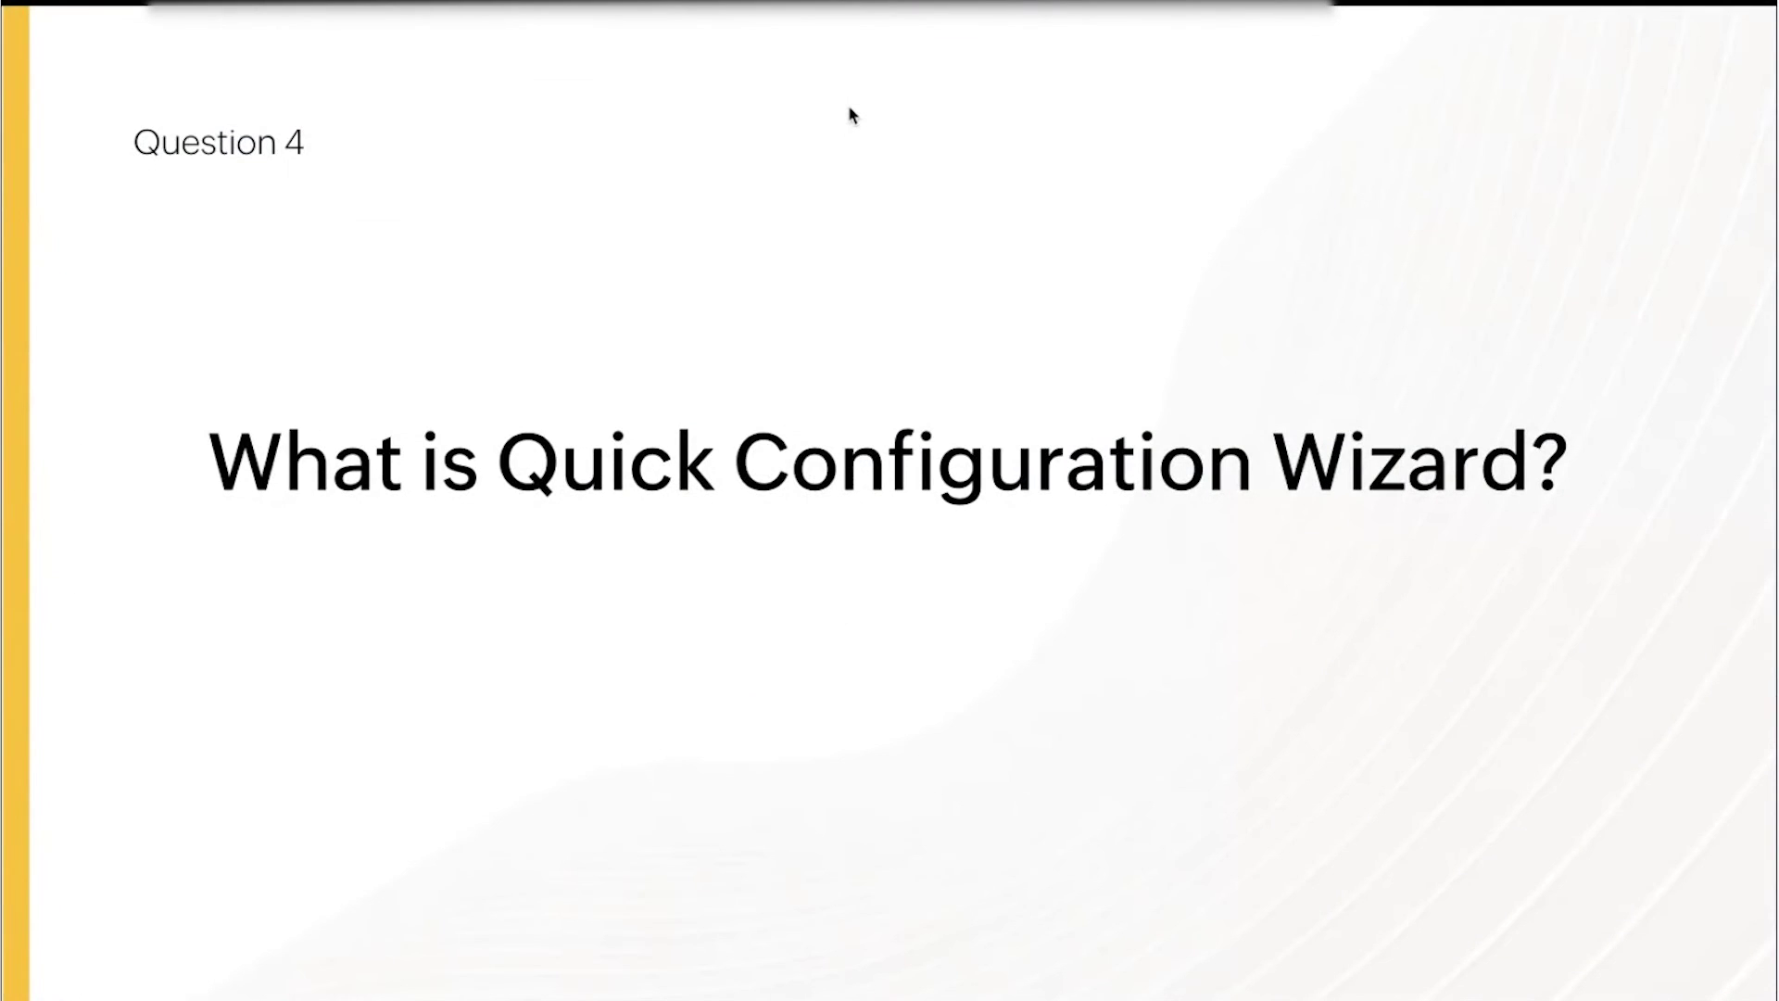
Switch to OpManager Plus and open the Quick Configuration Wizard from the settings overview.
key(ctrl+Up)
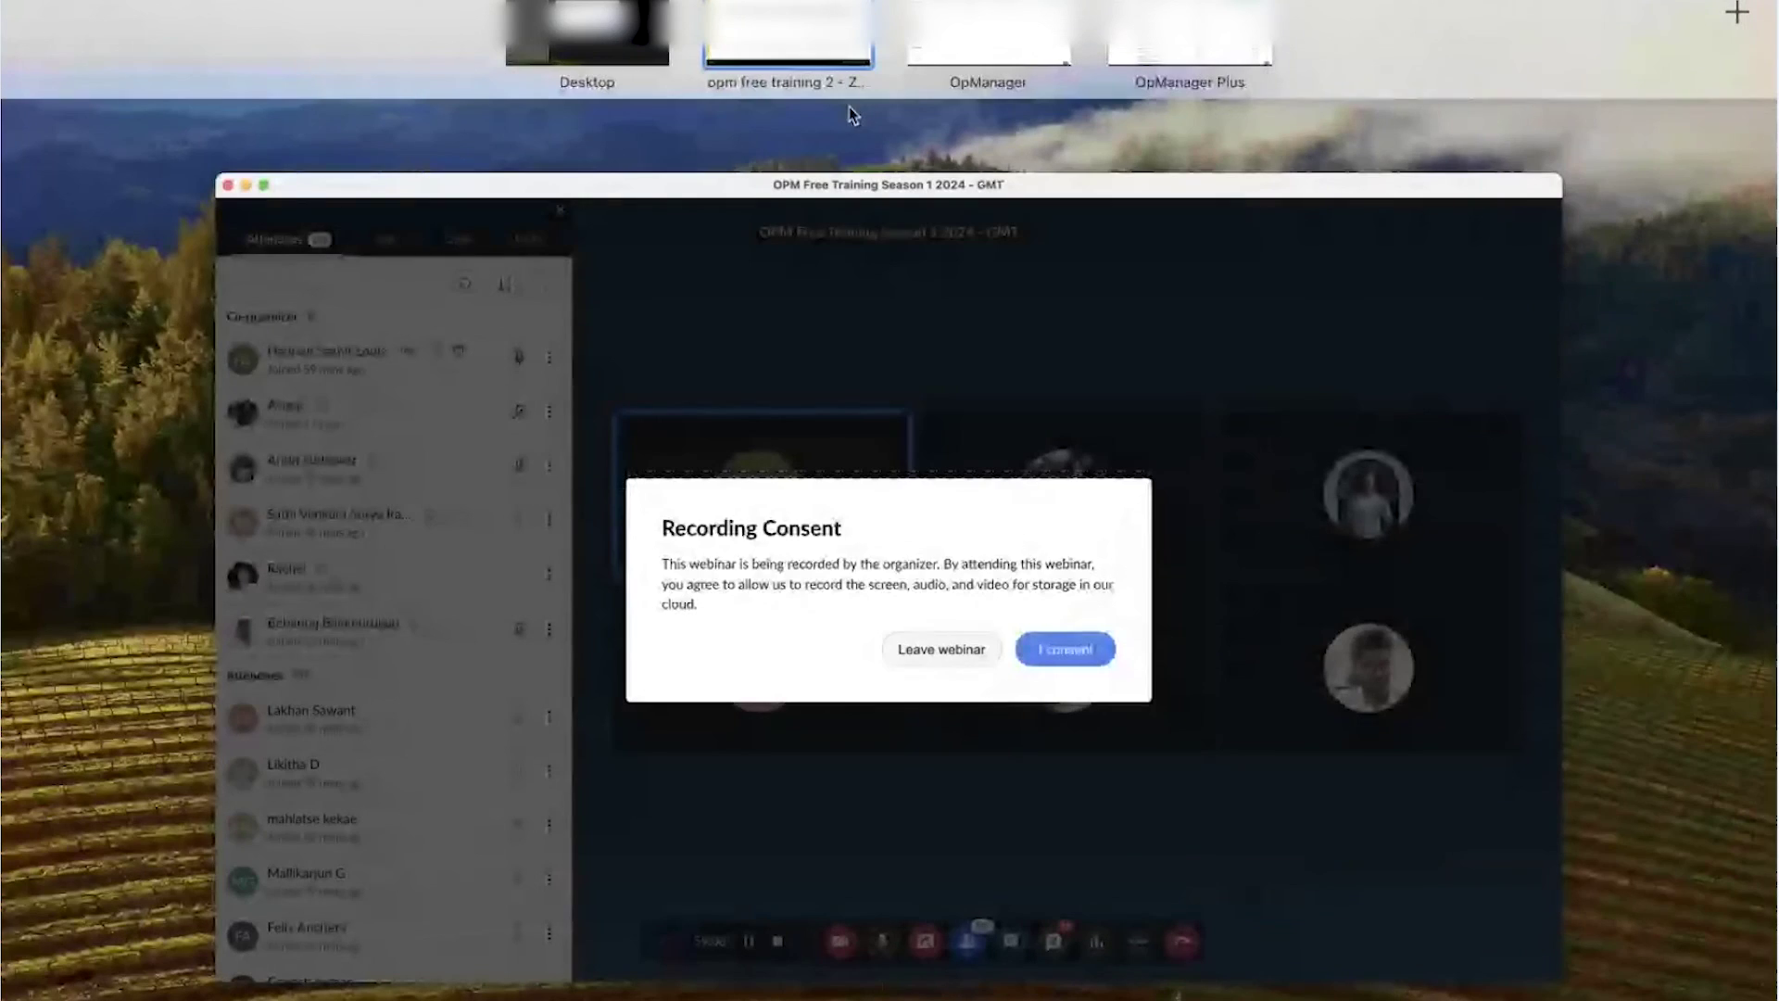
click(1208, 52)
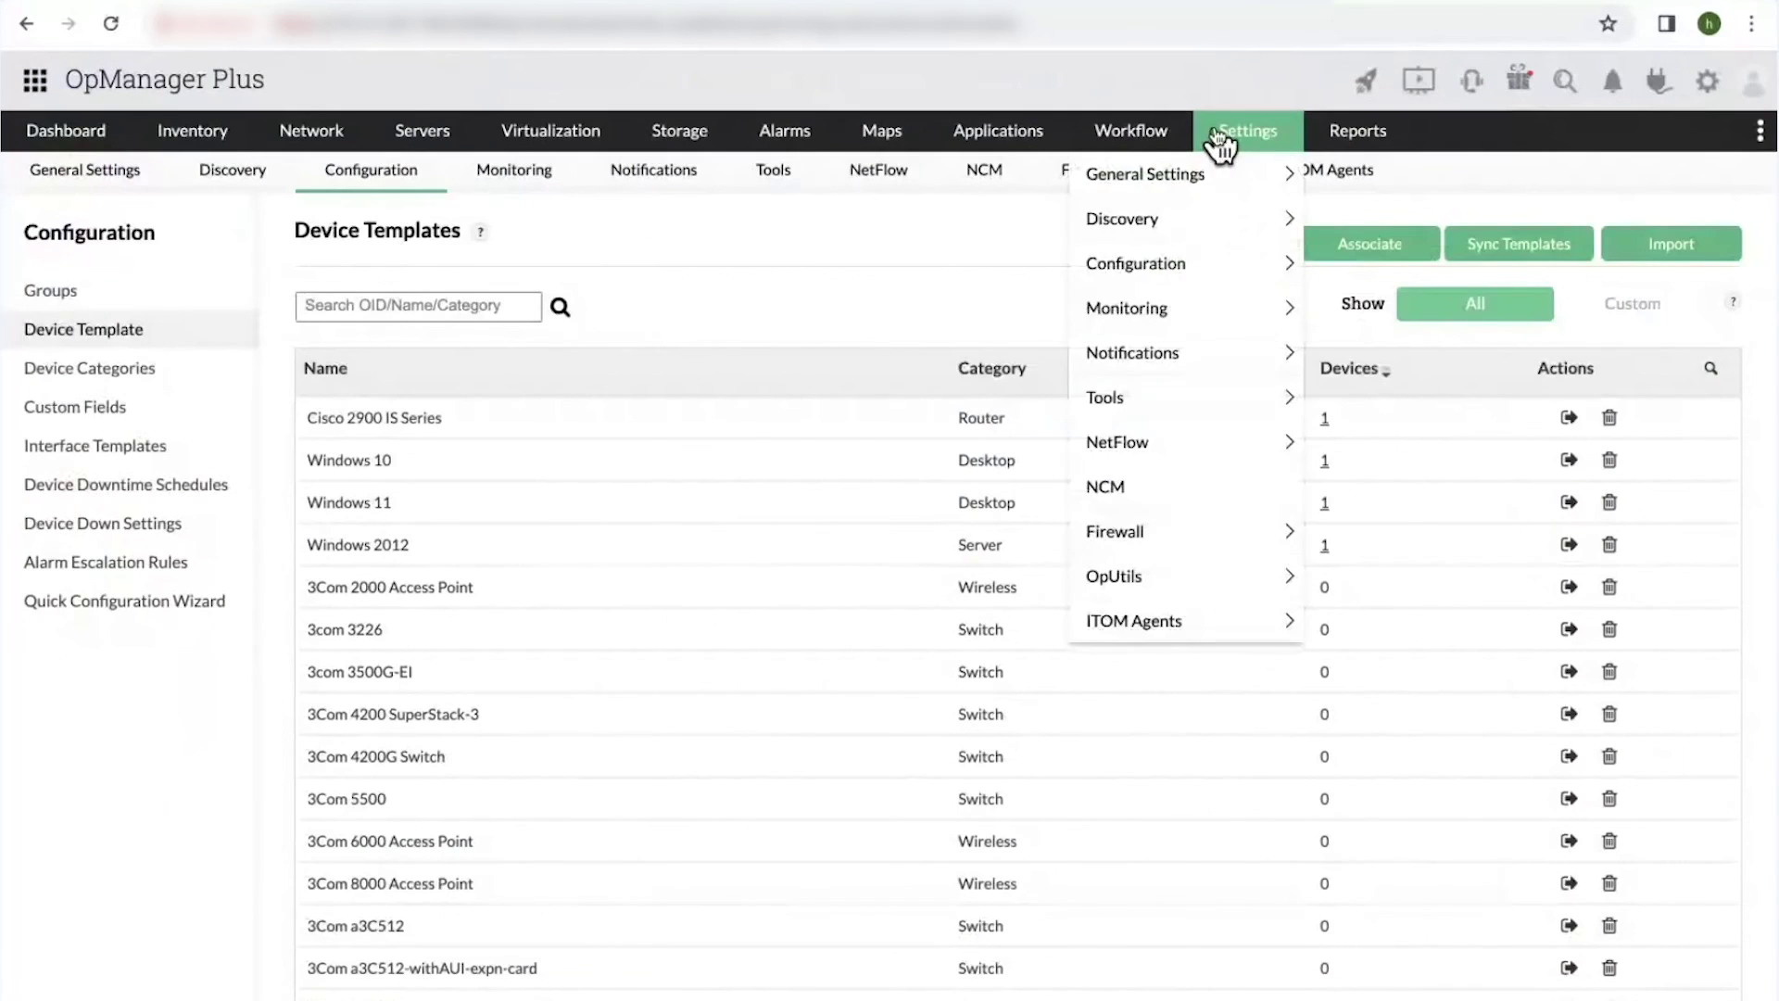
click(1220, 139)
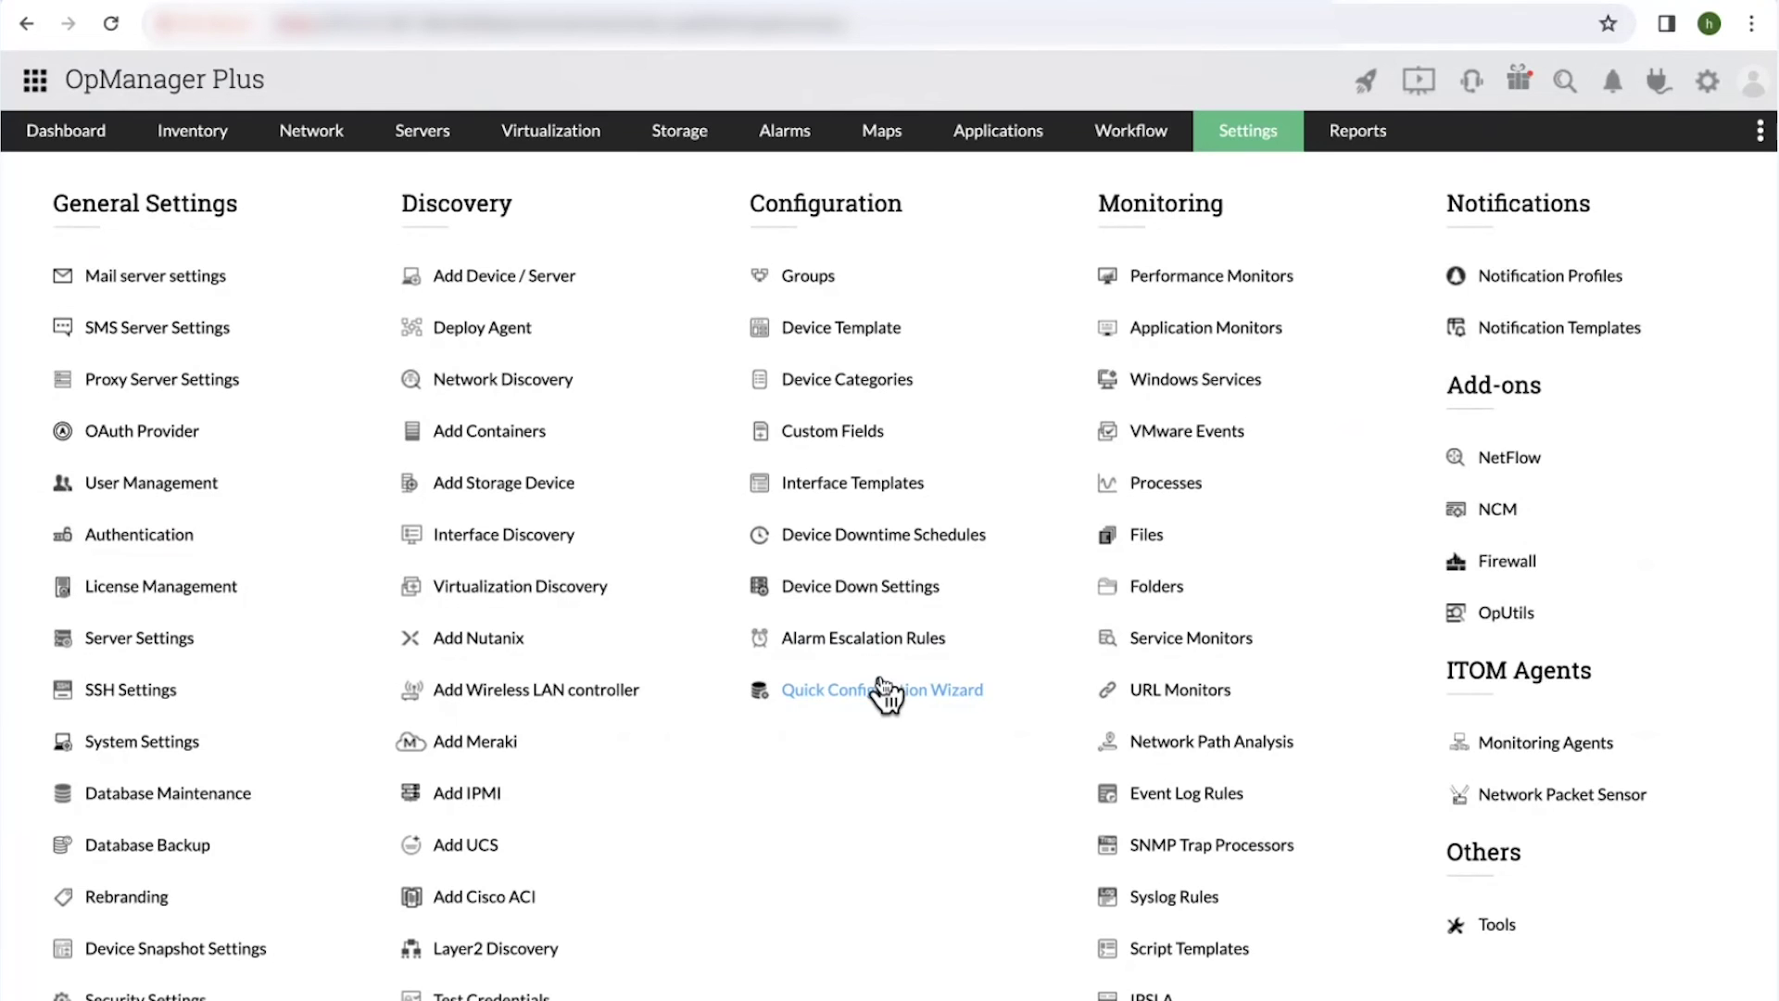
click(883, 686)
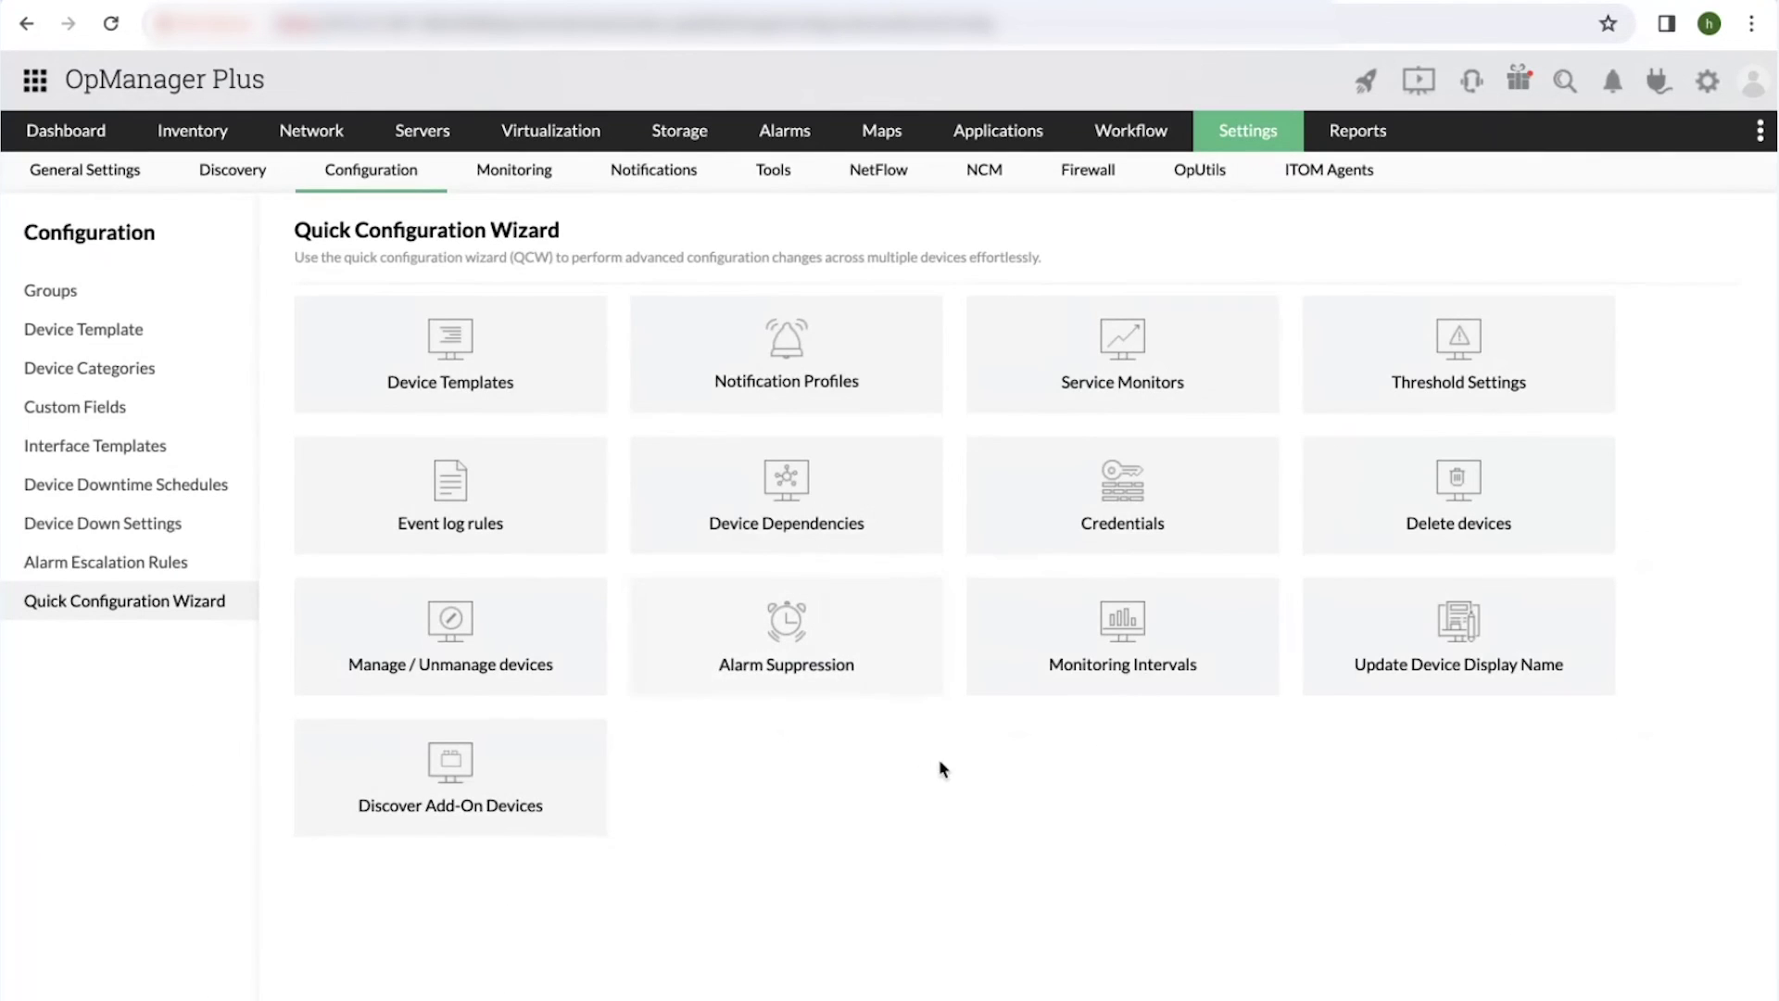
In the wizard's Monitoring Intervals, set the Meraki Switch interval to 10 minutes and return to the wizard's overview.
click(1168, 672)
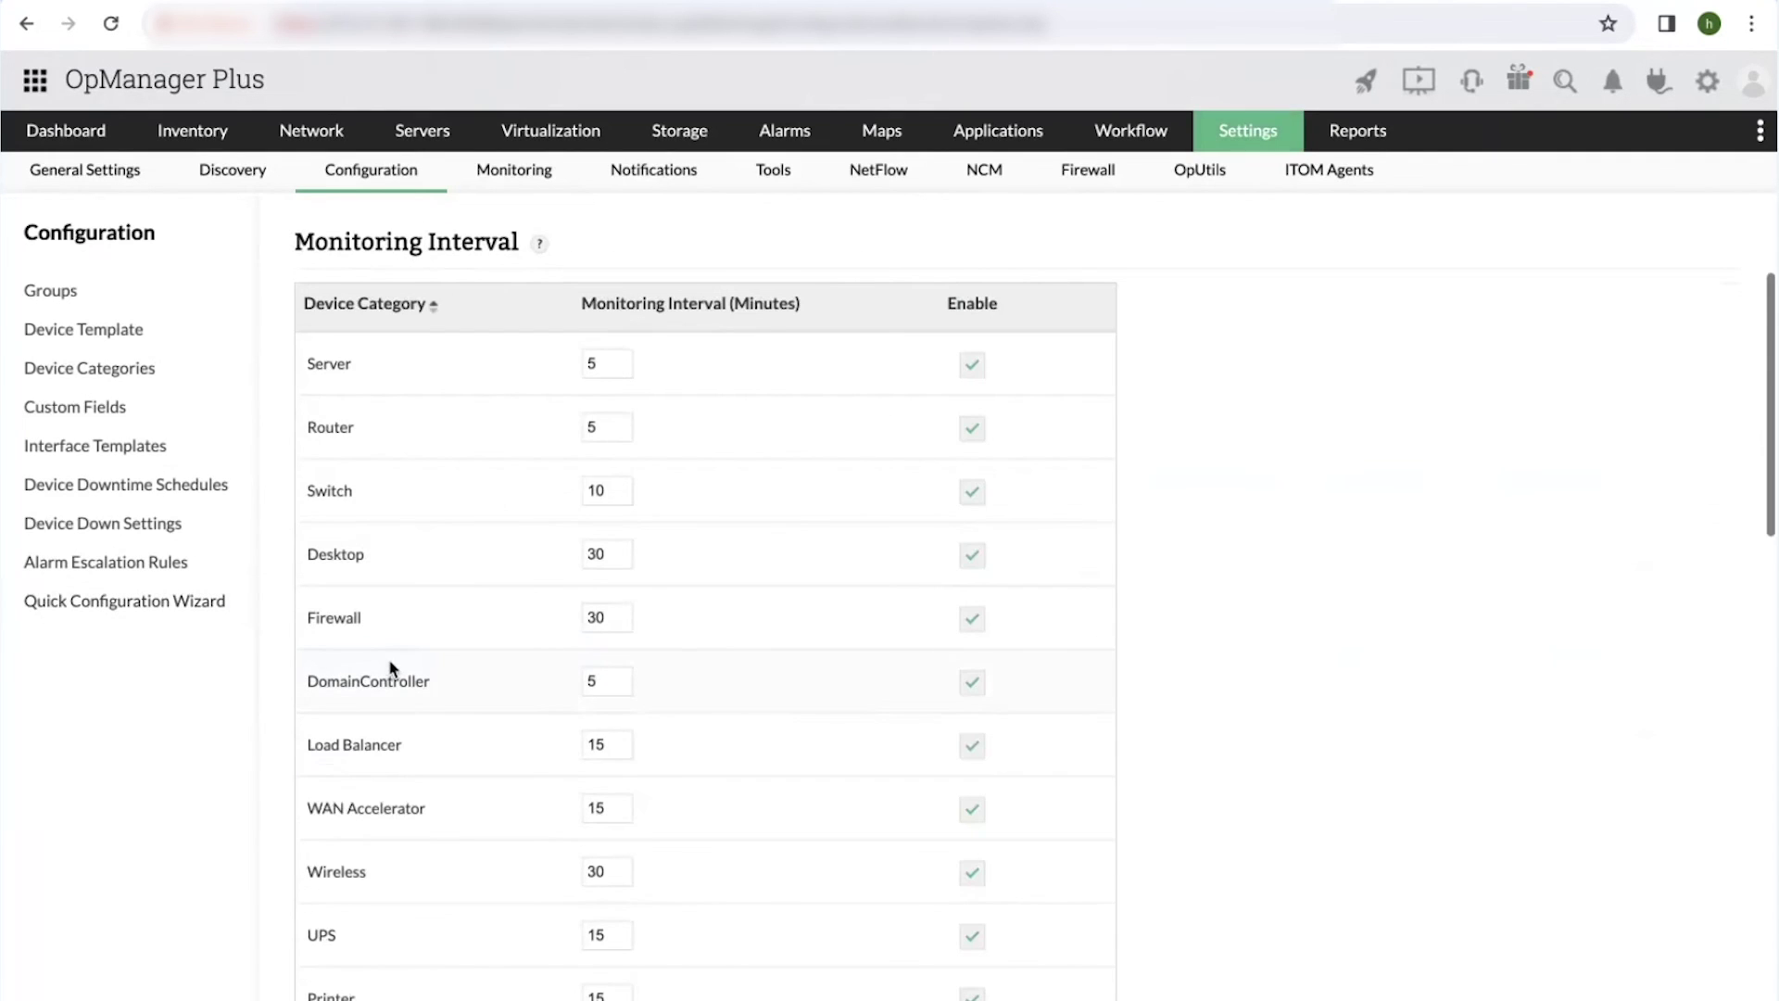
scroll(524, 686, down, 7)
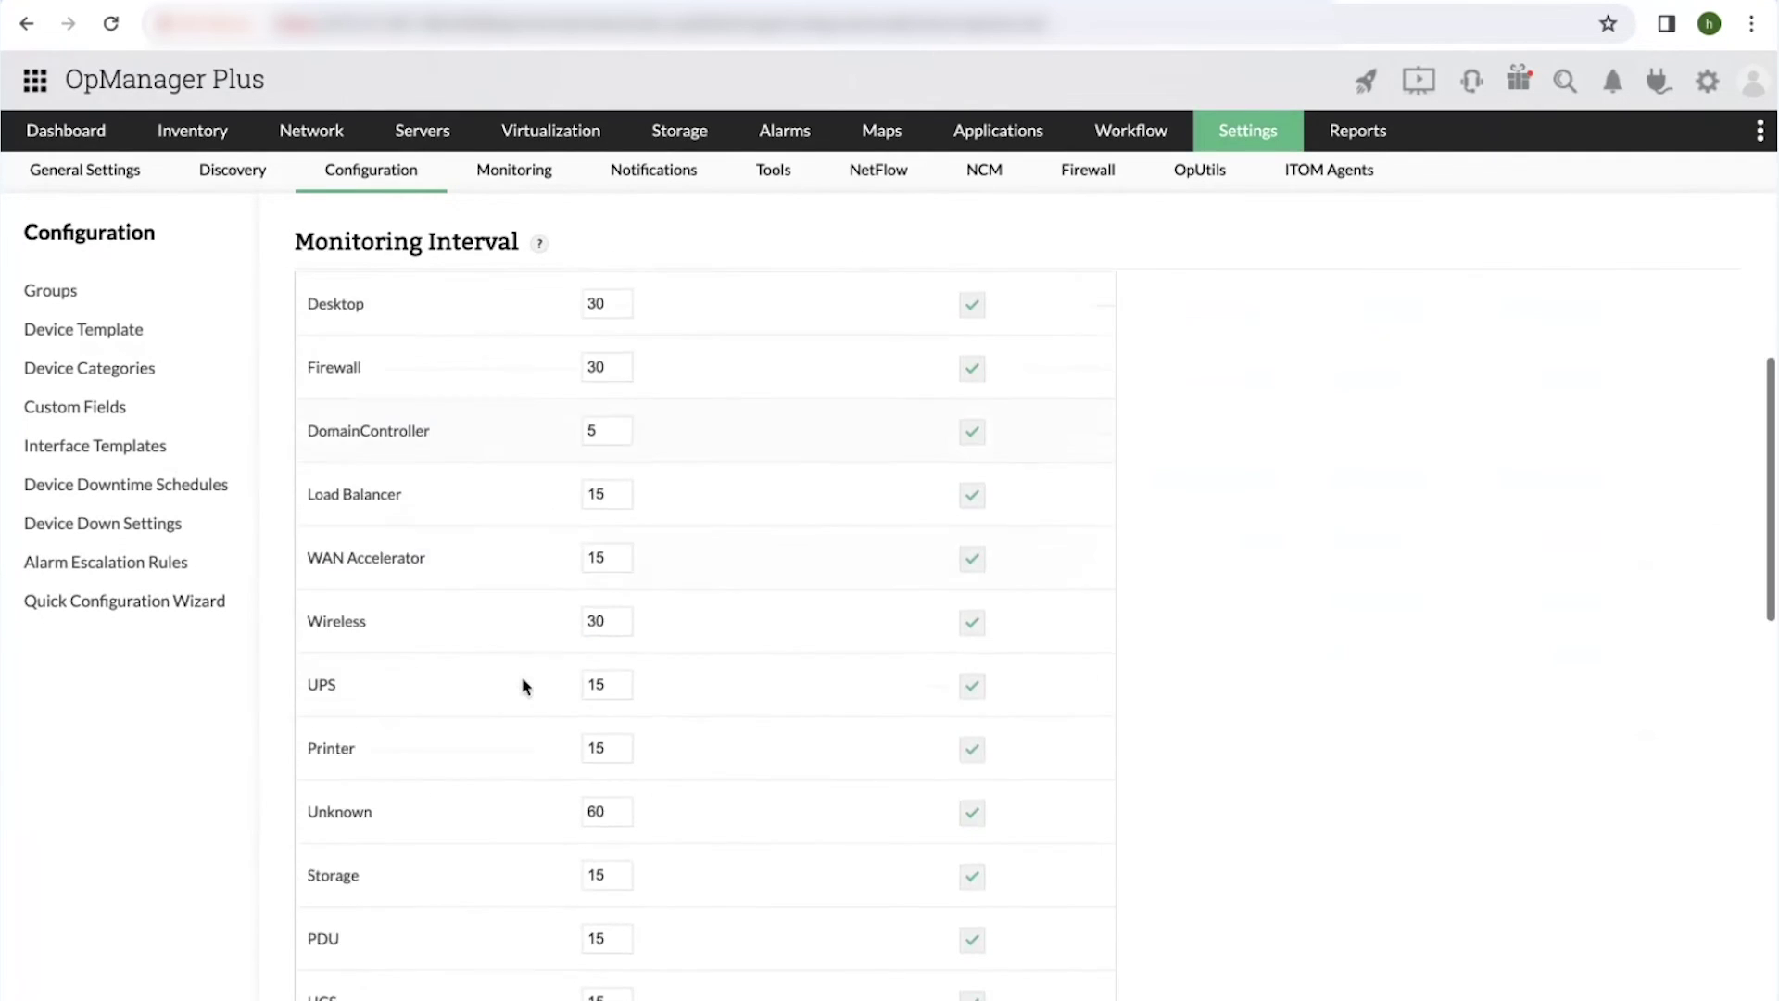
scroll(524, 686, down, 6)
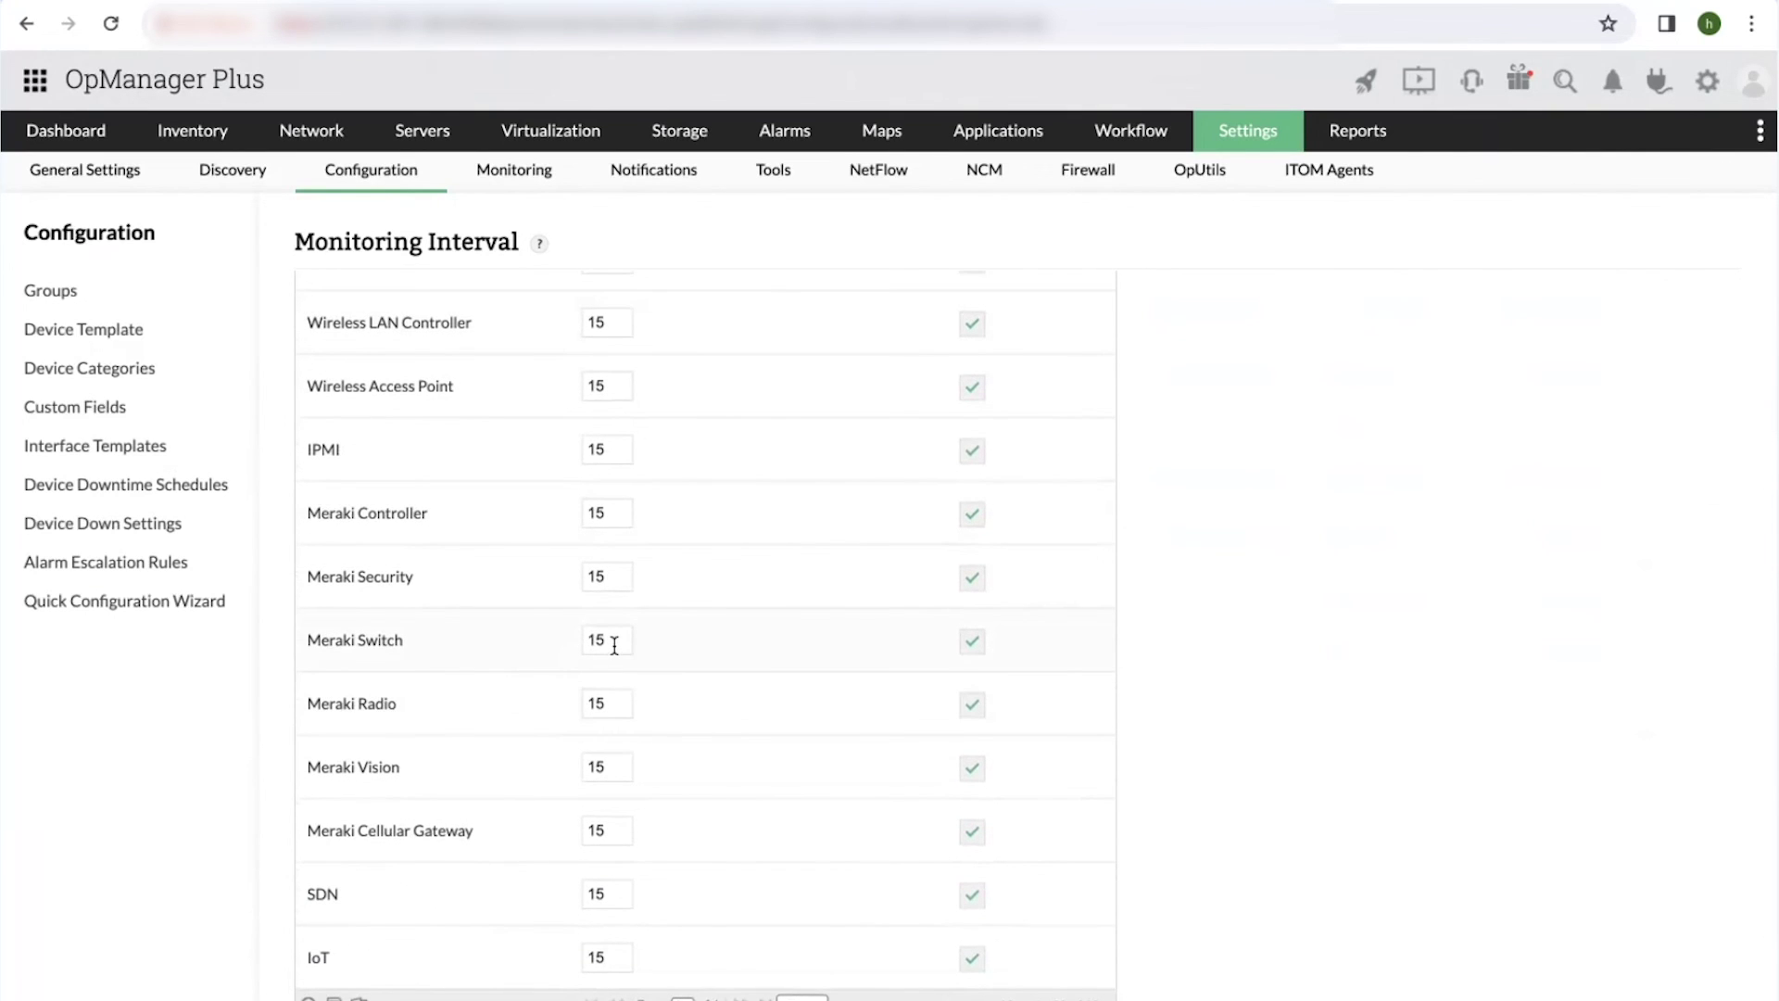
click(614, 644)
key(BackSpace)
key(BackSpace)
text(10)
scroll(936, 760, down, 4)
click(1052, 770)
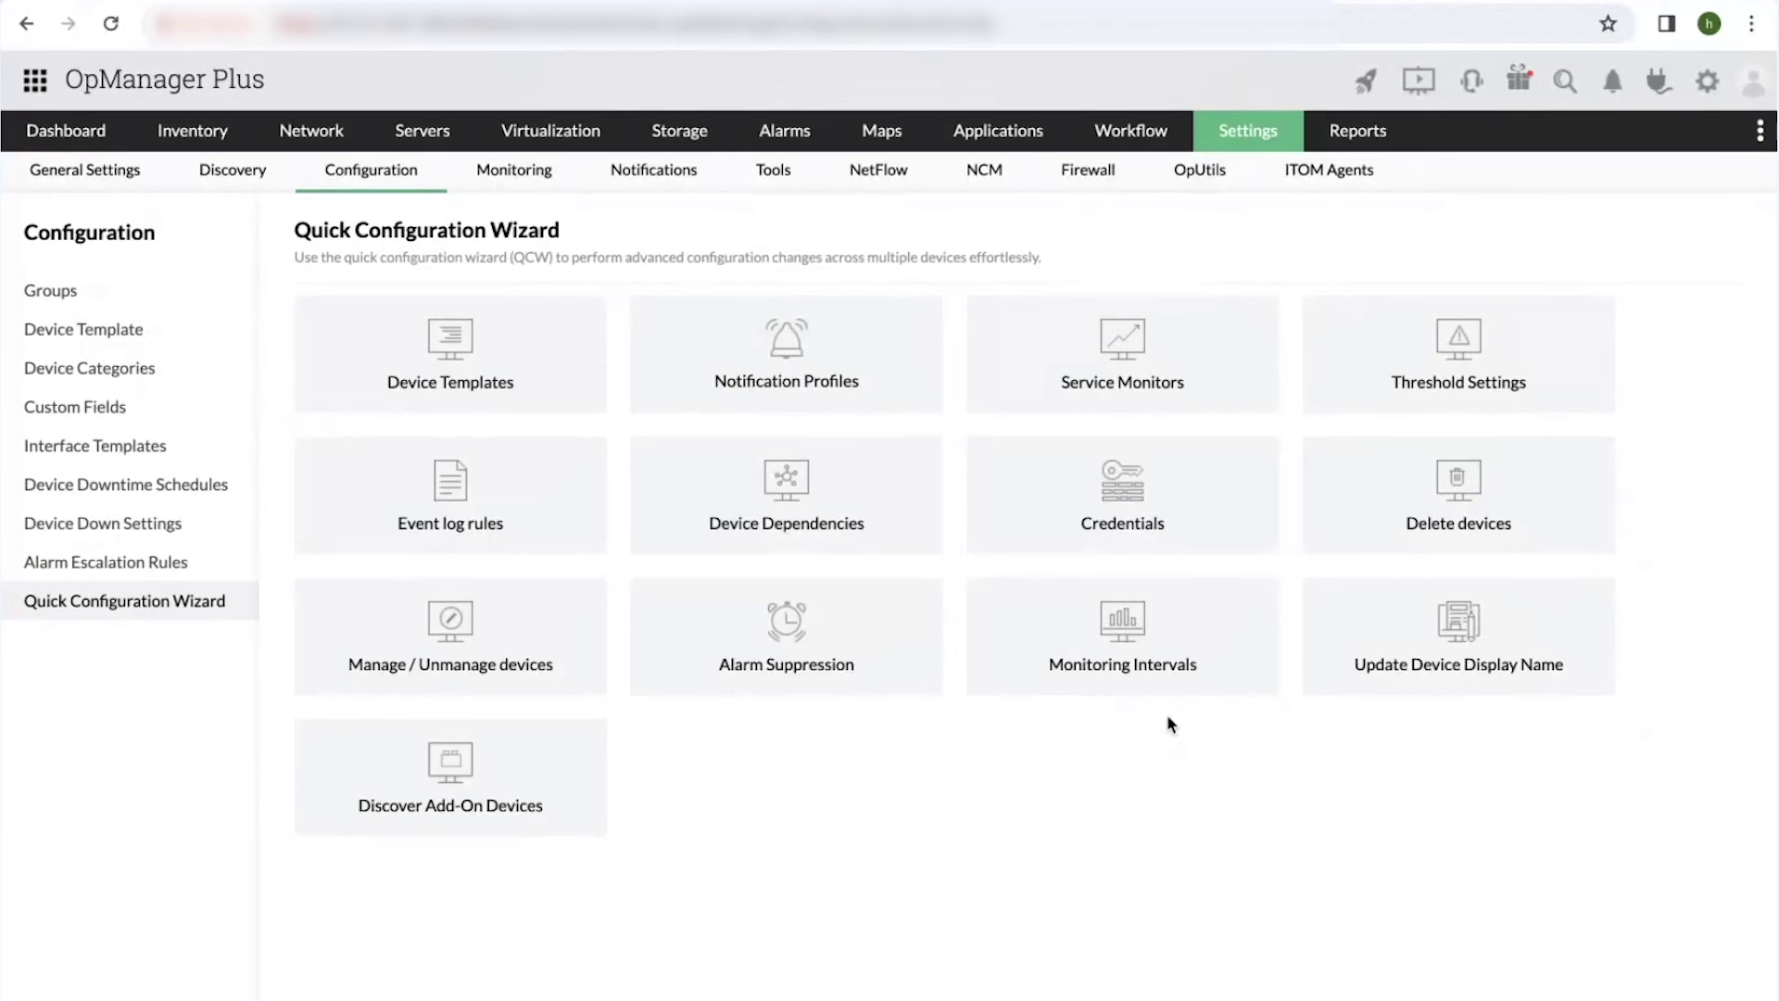
Go back to the presentation and advance to Question 5 about the pre-requisites for IPSLA.
key(ctrl+Up)
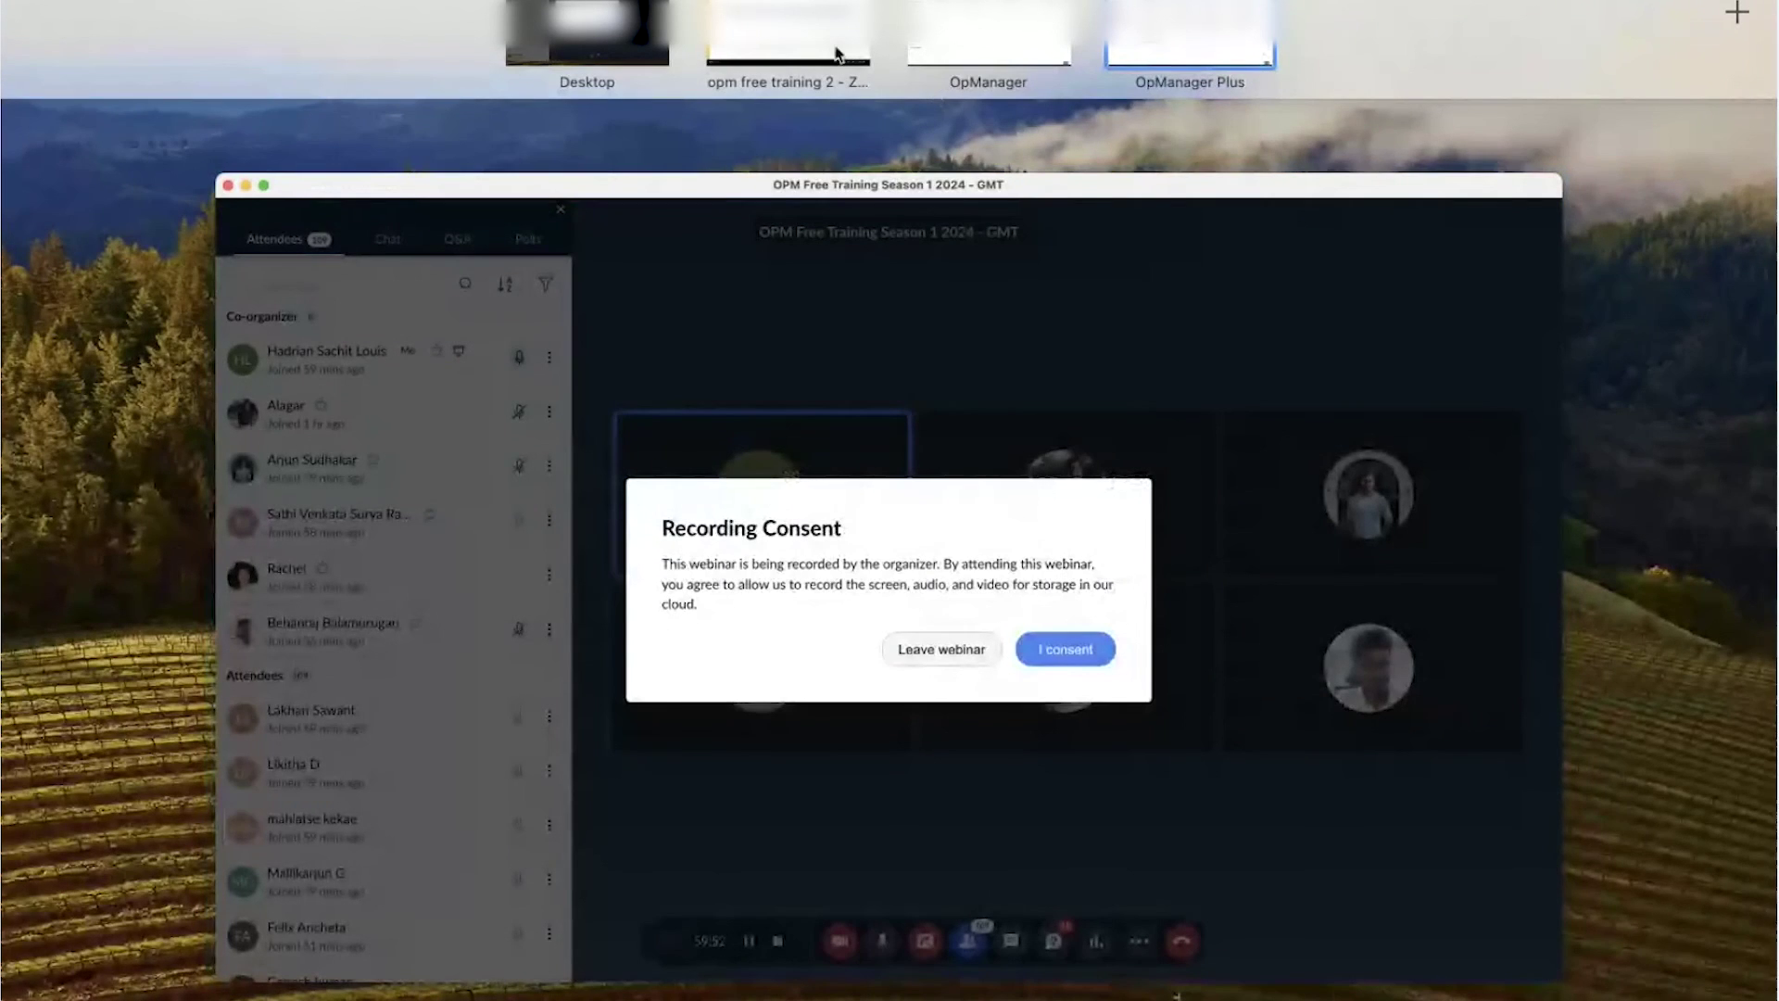
click(834, 47)
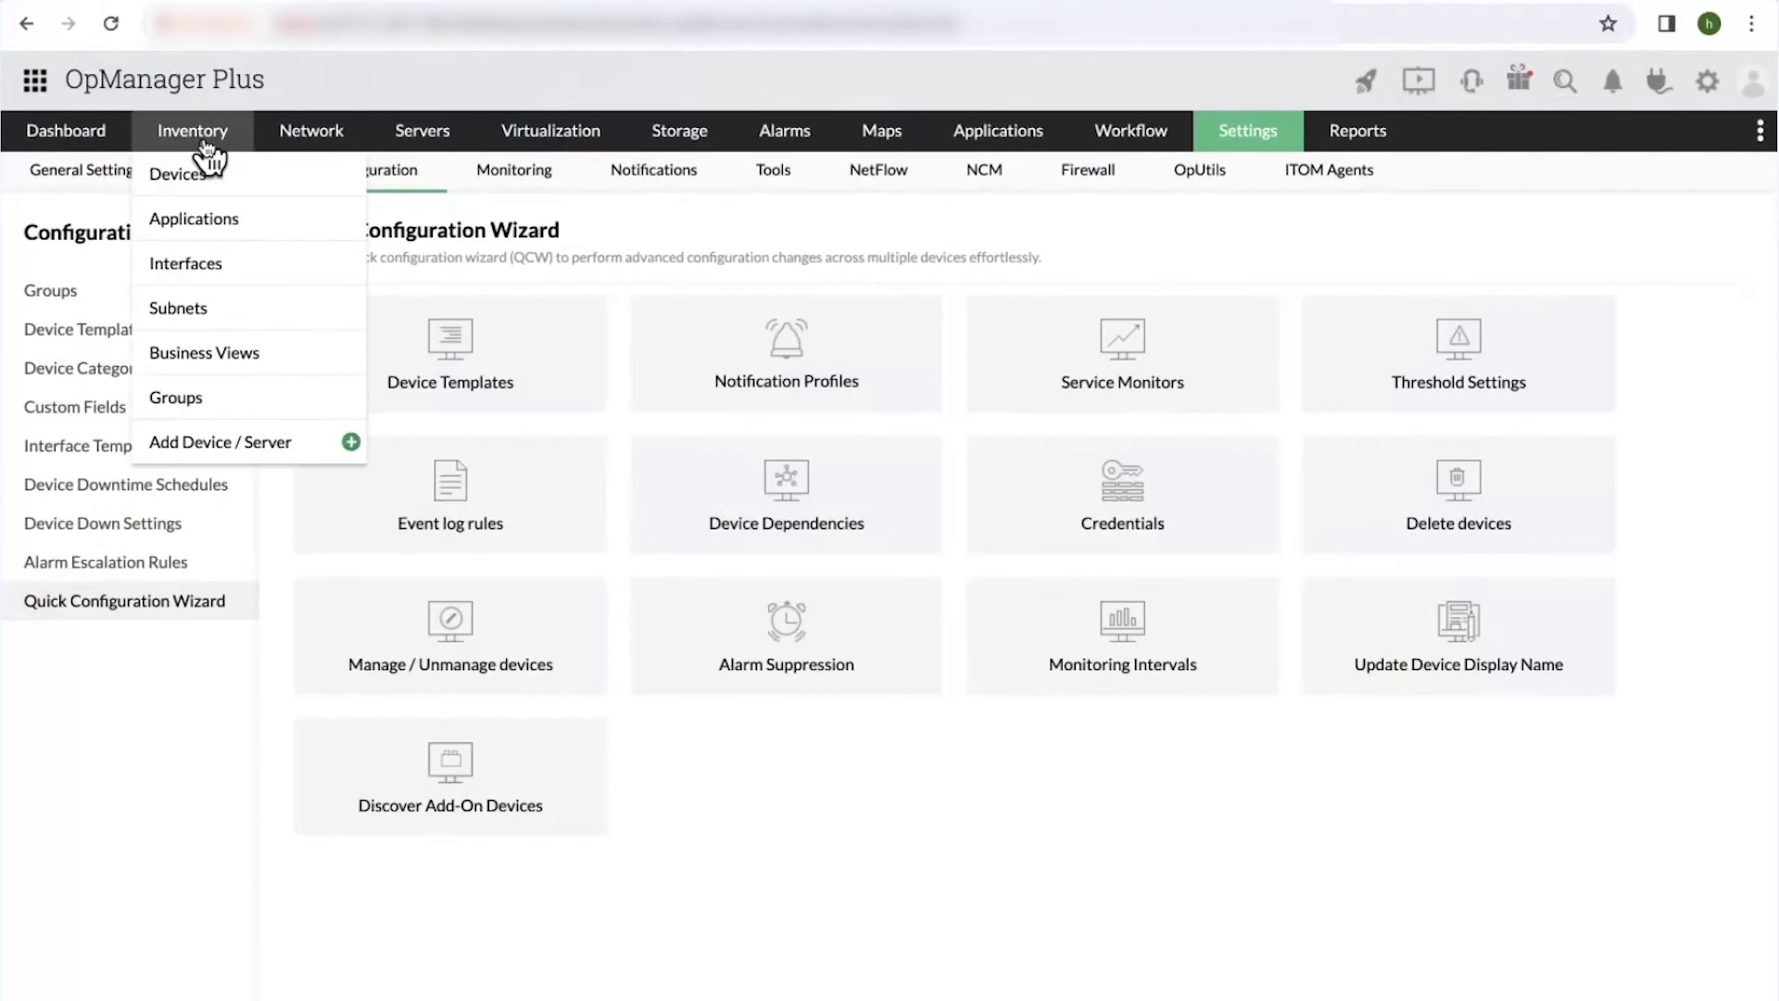
Open the Windows 2012 server from the inventory's device list, ping it, and close the ping output.
click(206, 149)
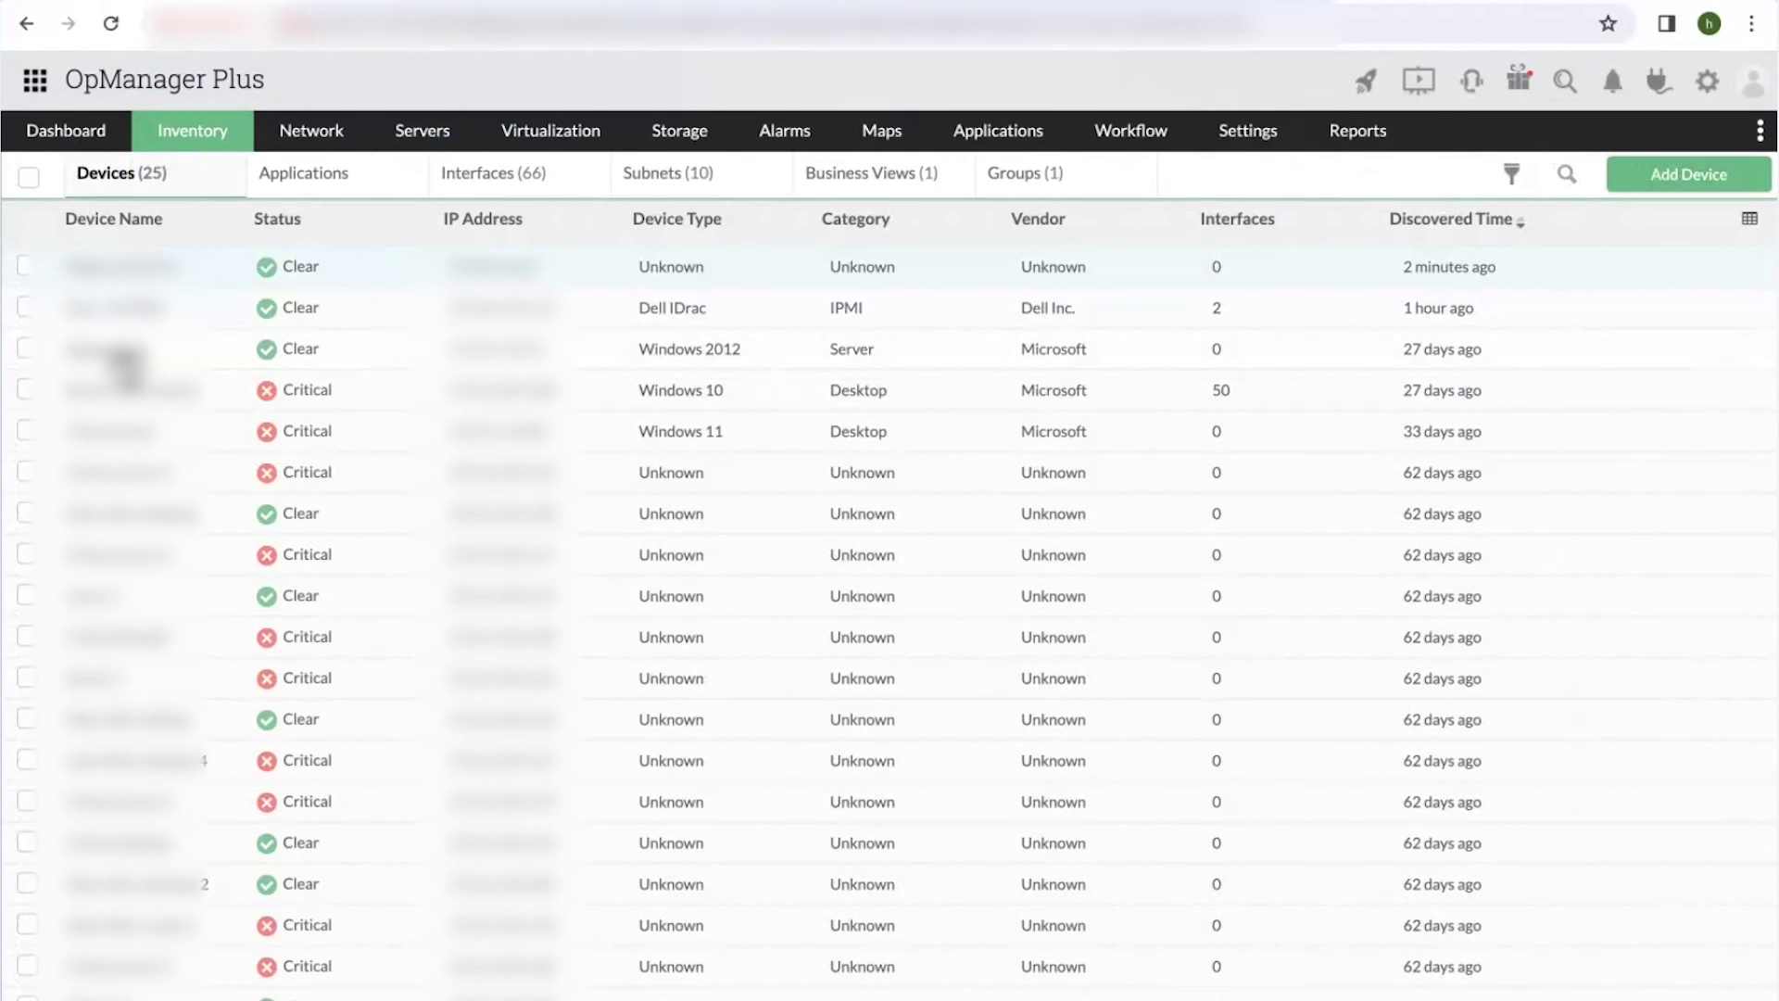
click(116, 350)
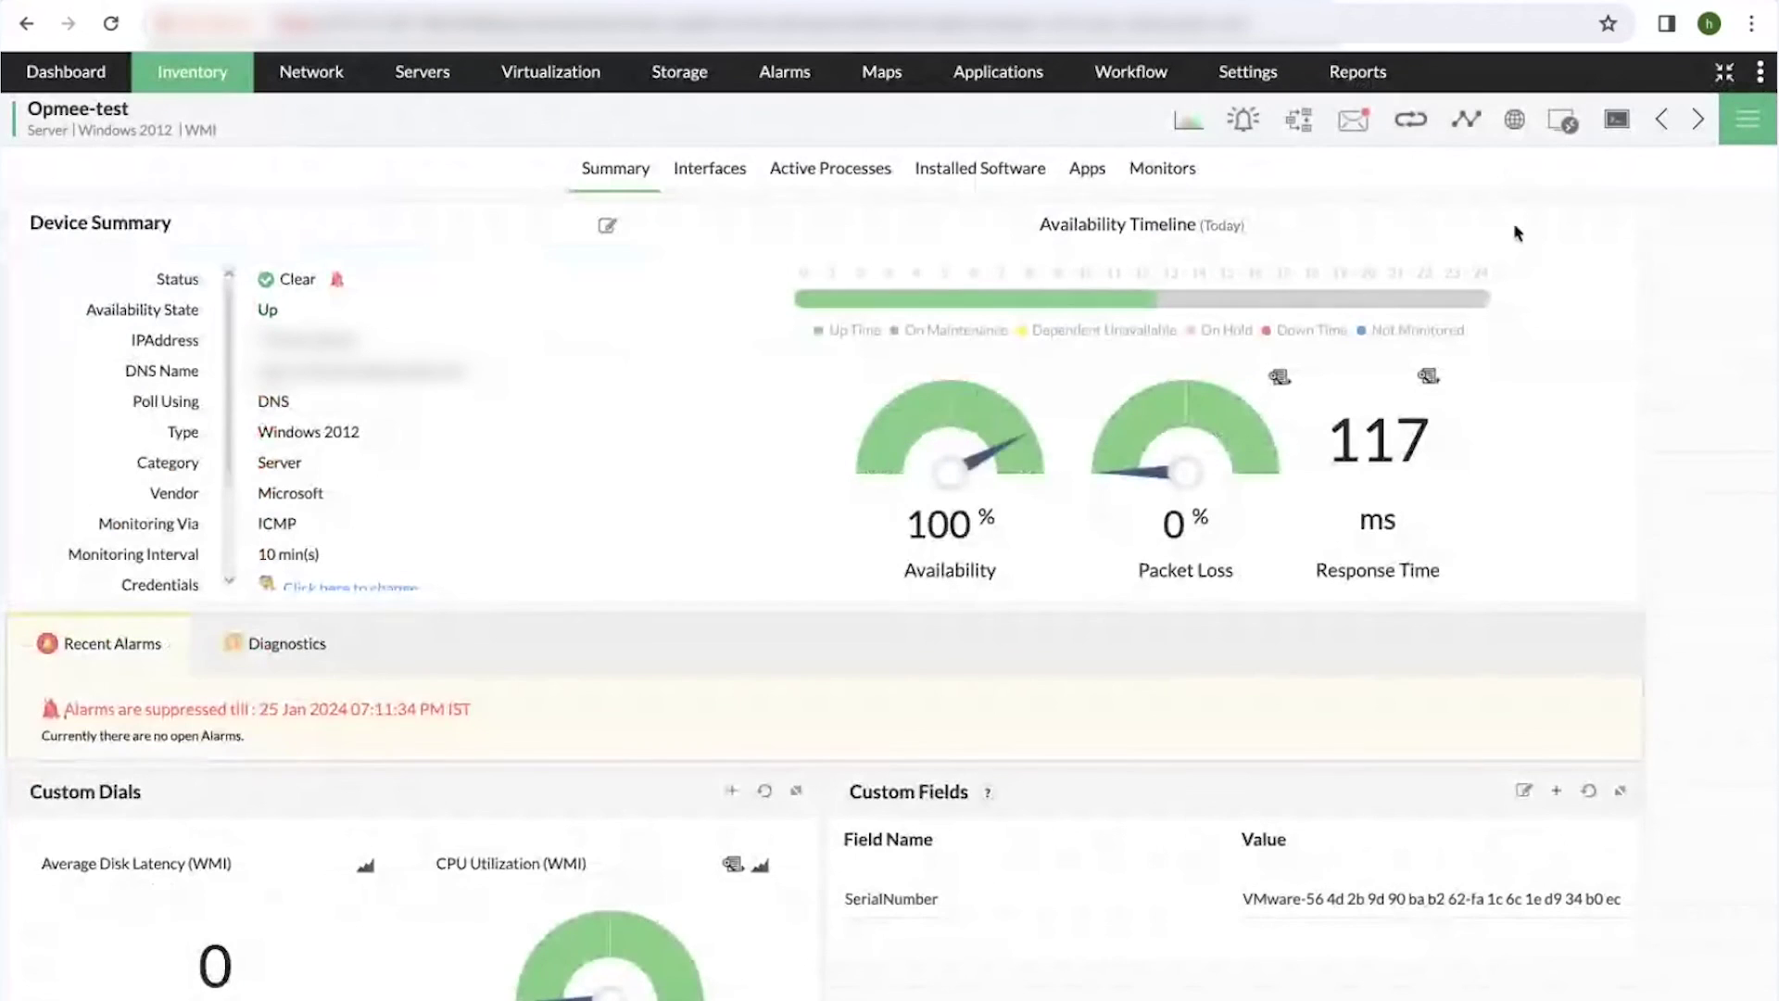
click(1407, 130)
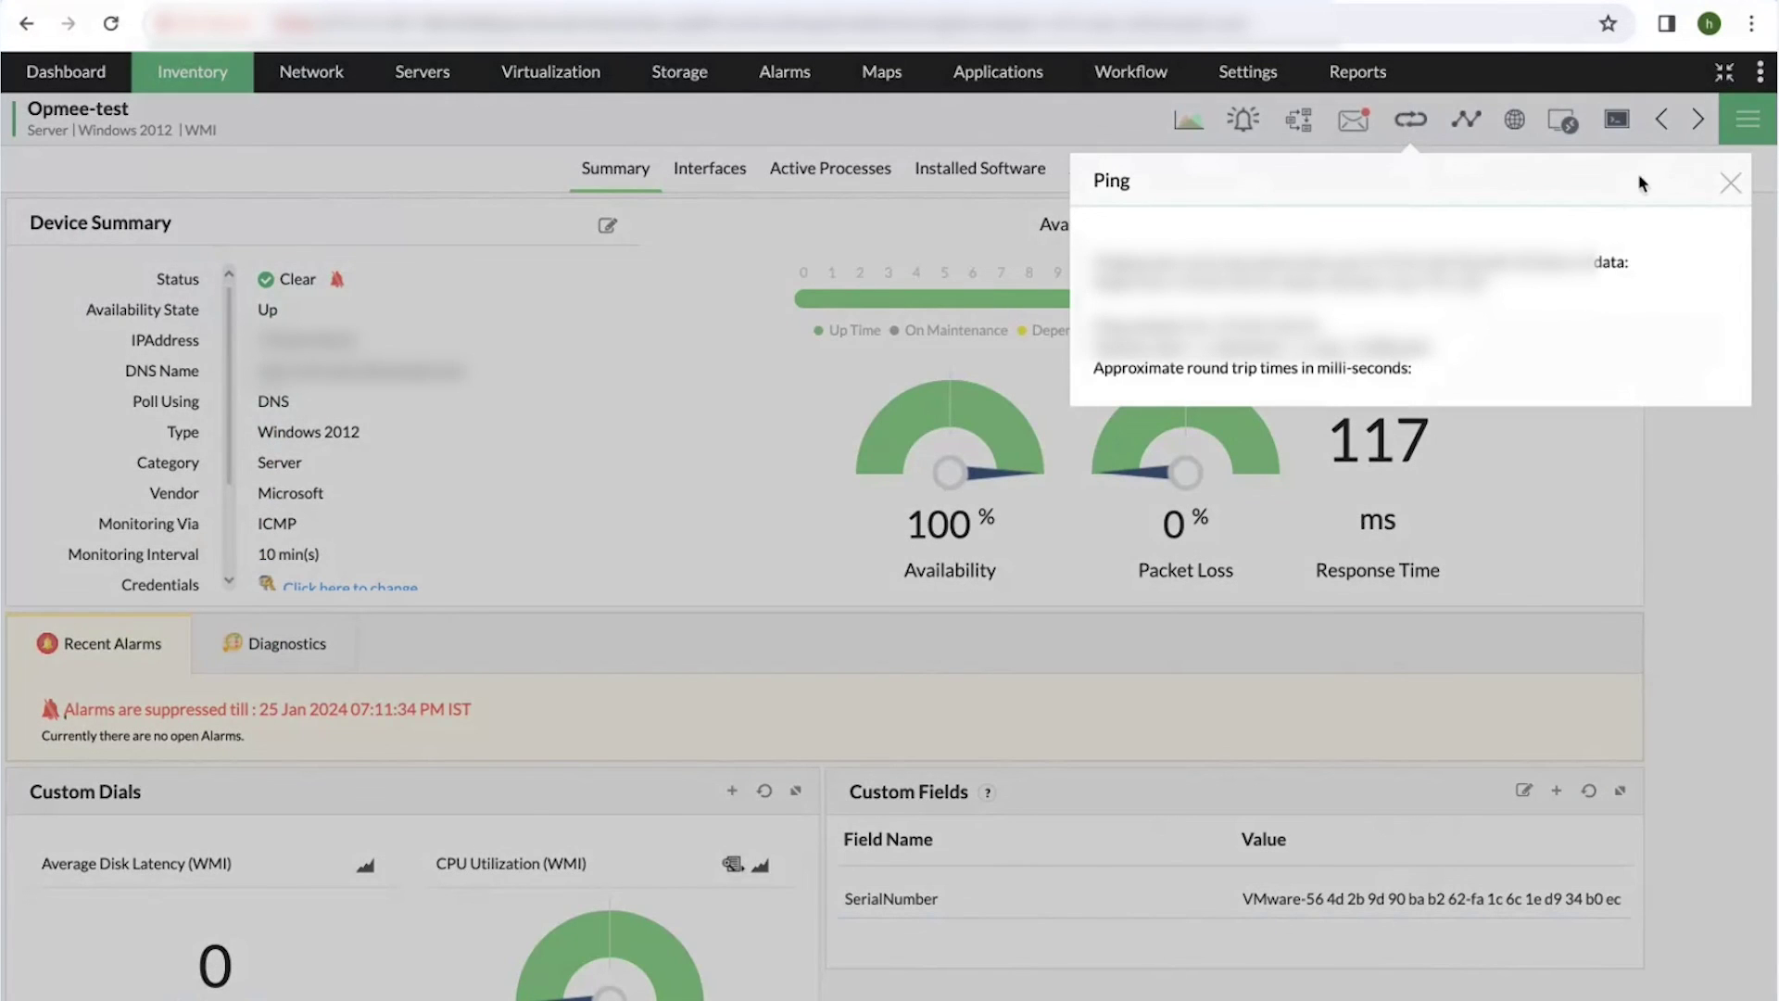
click(1730, 182)
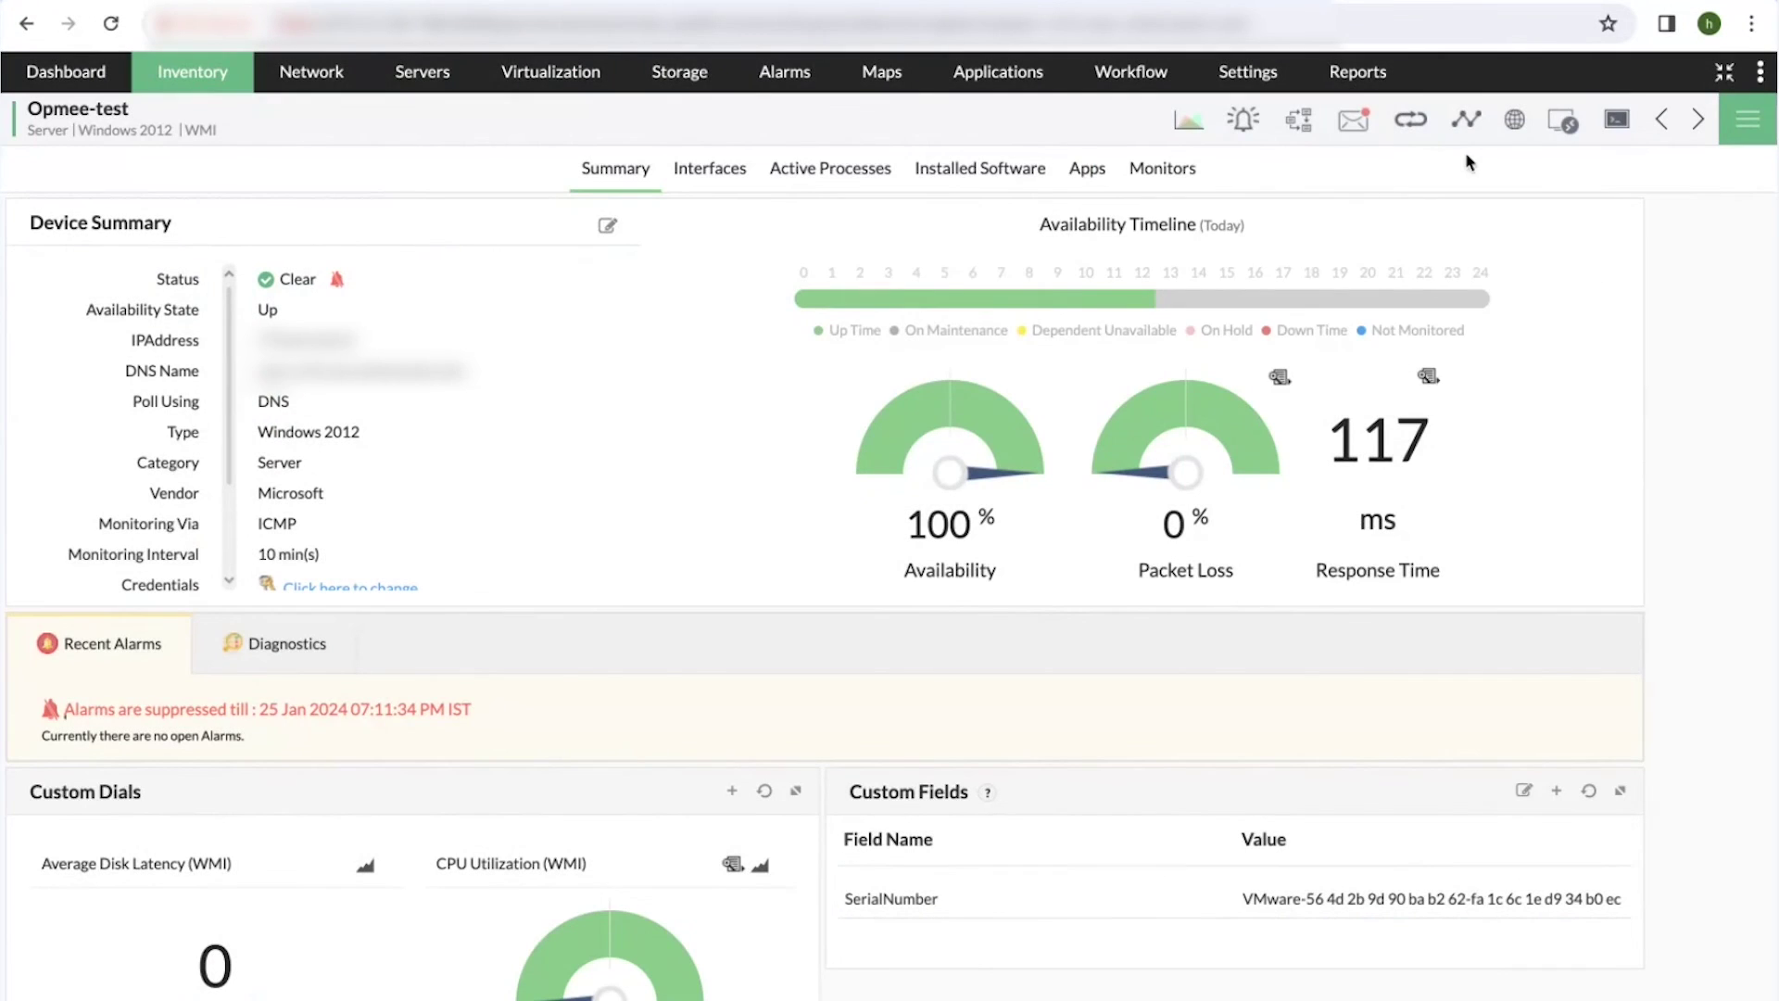
Return to the presentation's Question 5 slide.
key(ctrl+Up)
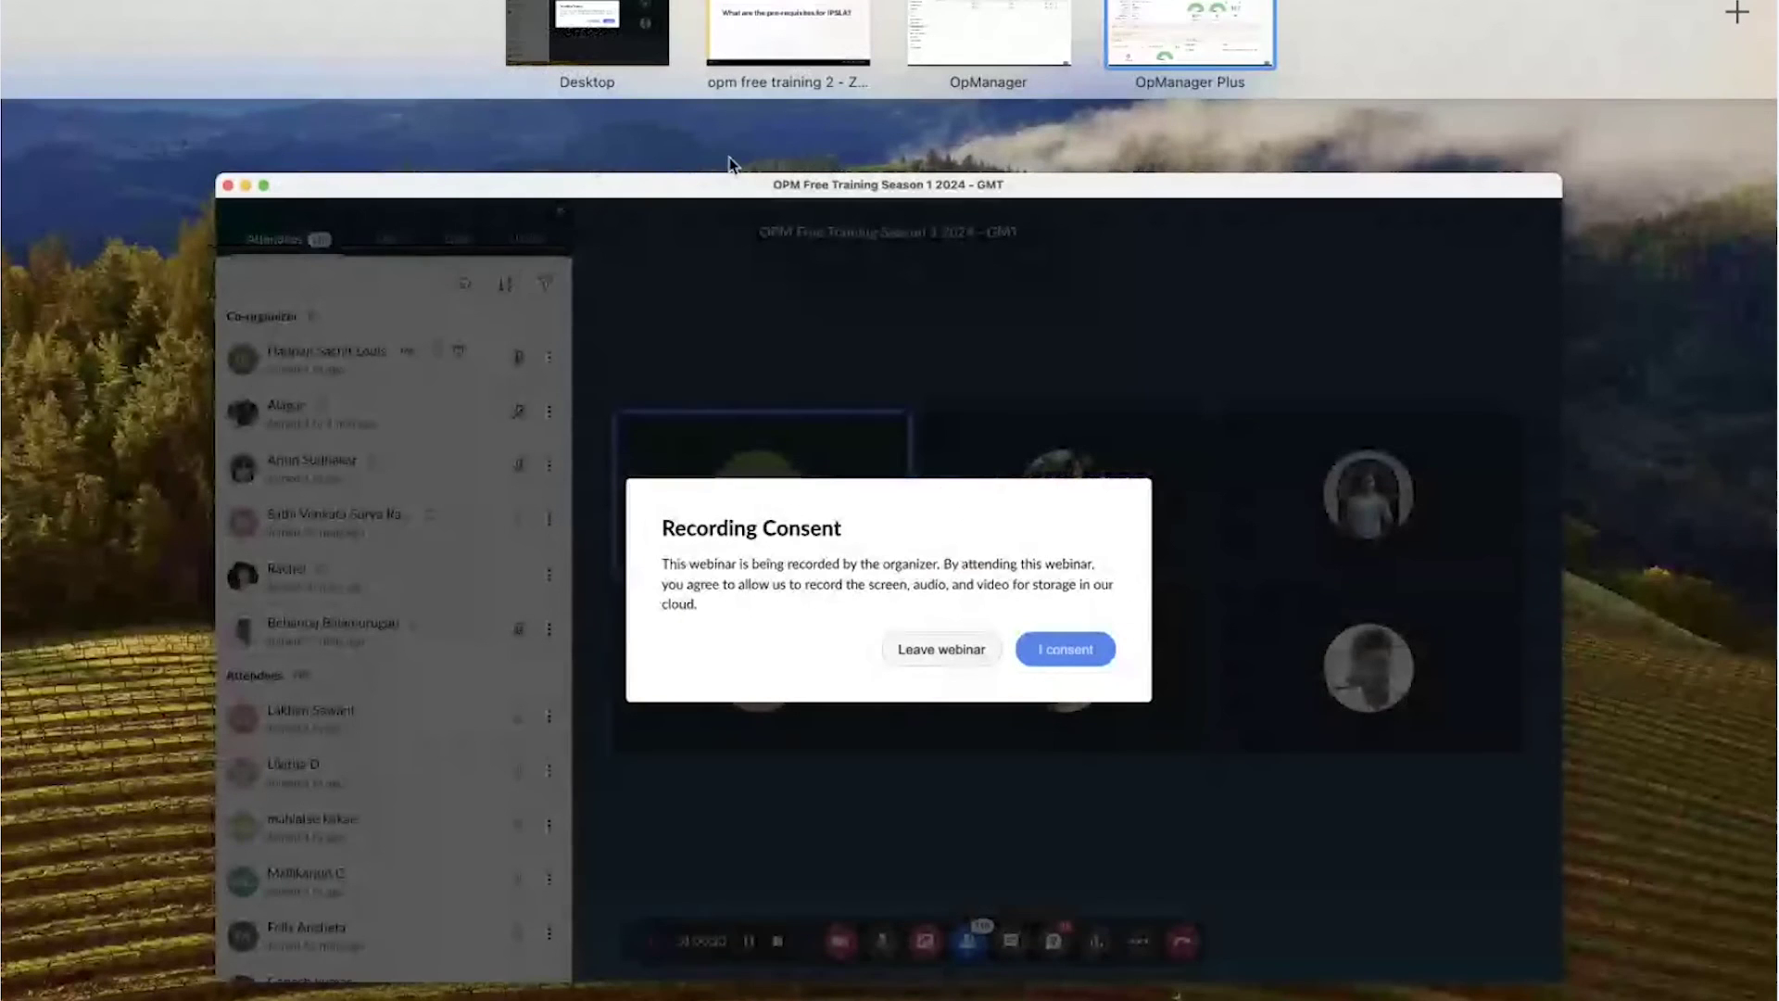
click(830, 32)
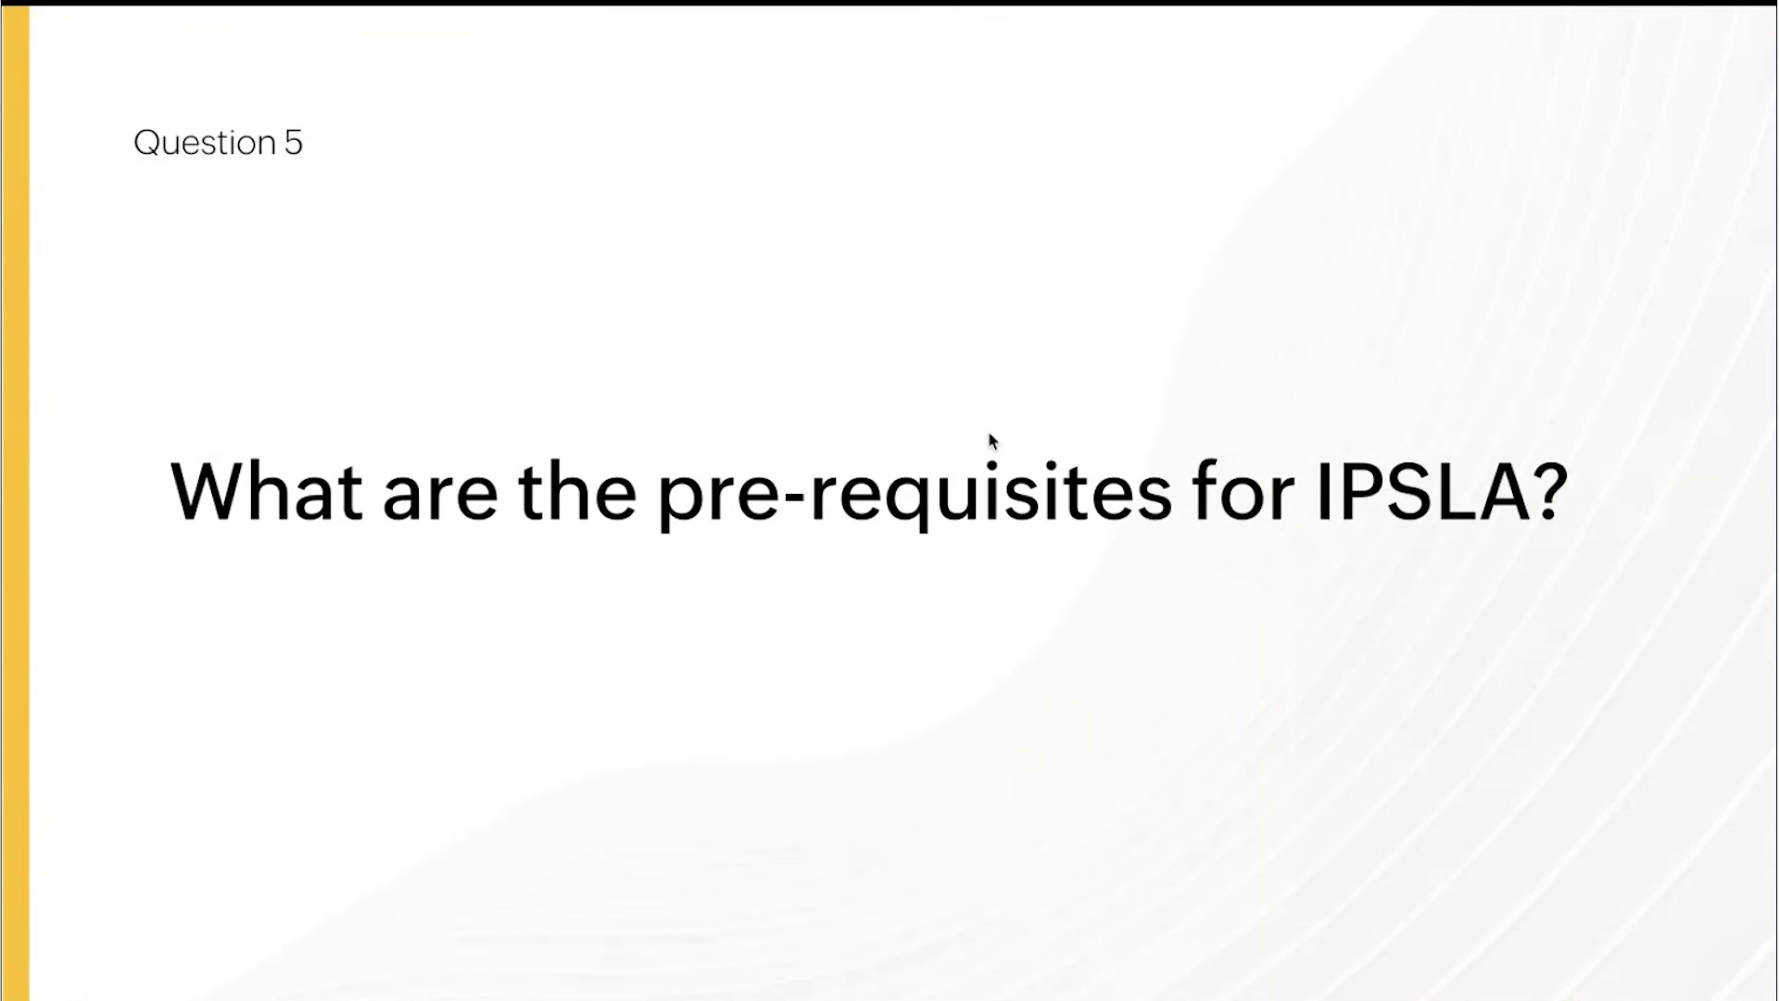
Switch to the OpManager demo and open the Folder Monitors of OPM-Server21 from the inventory's device list.
key(ctrl+Up)
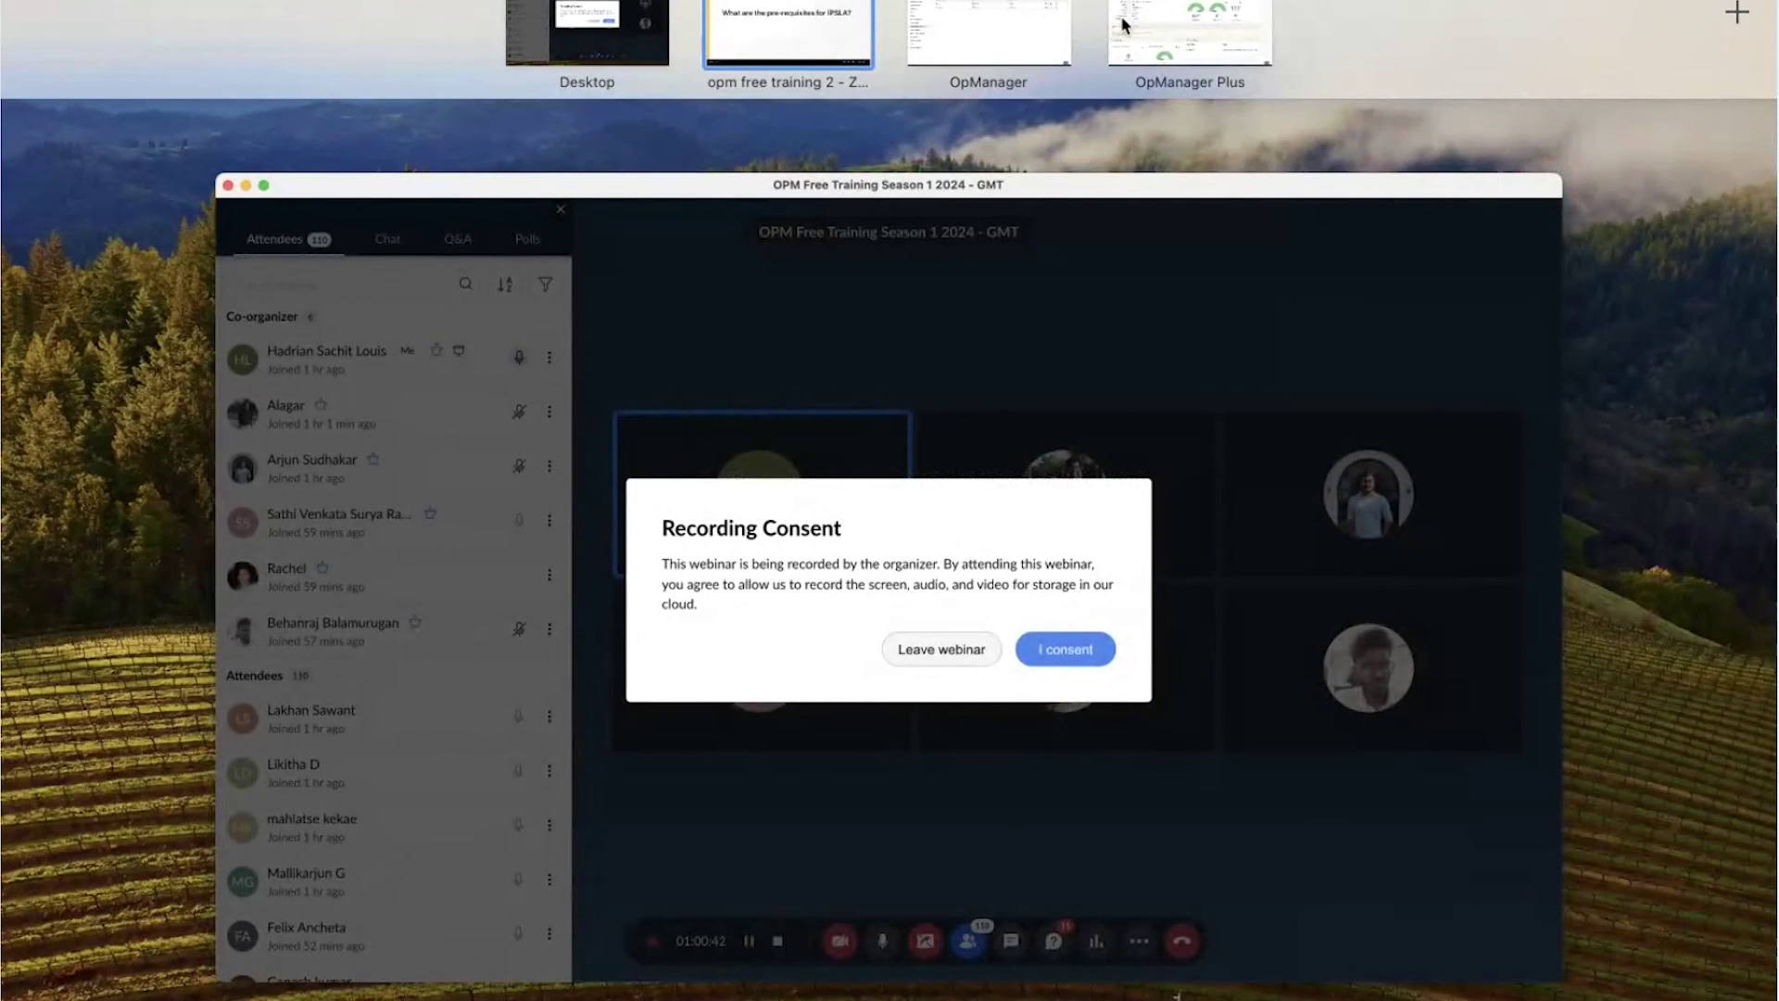
click(1063, 33)
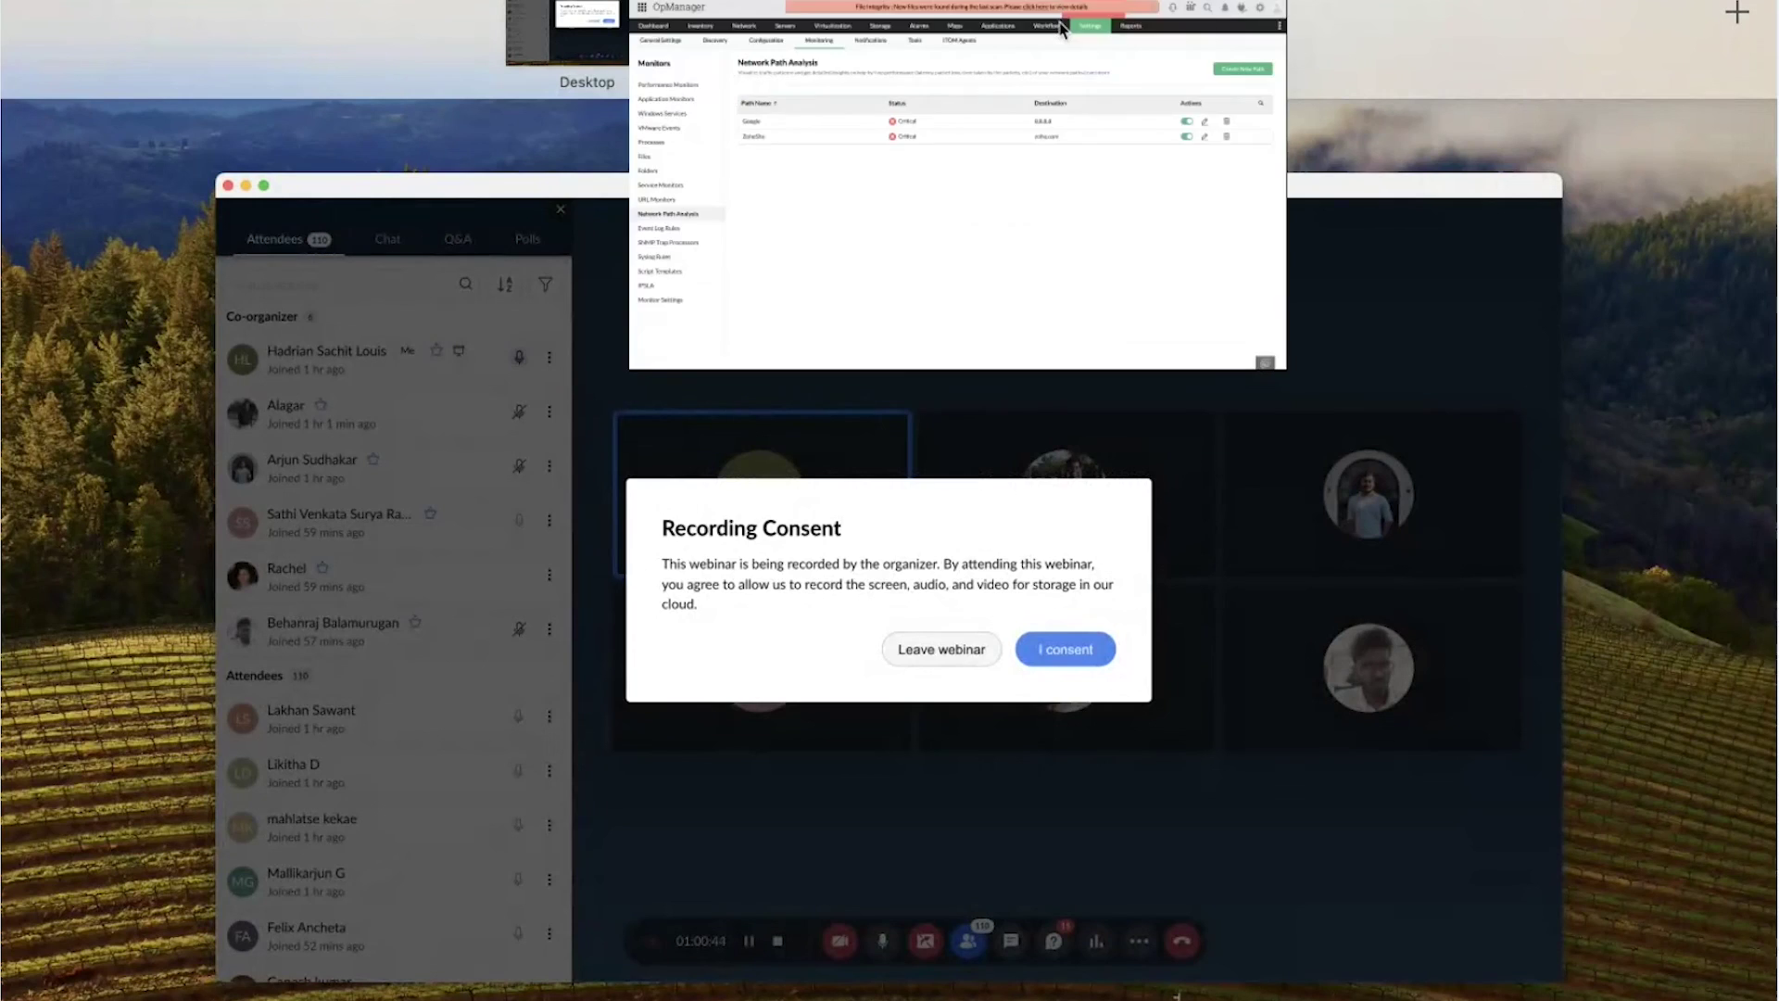
click(1416, 79)
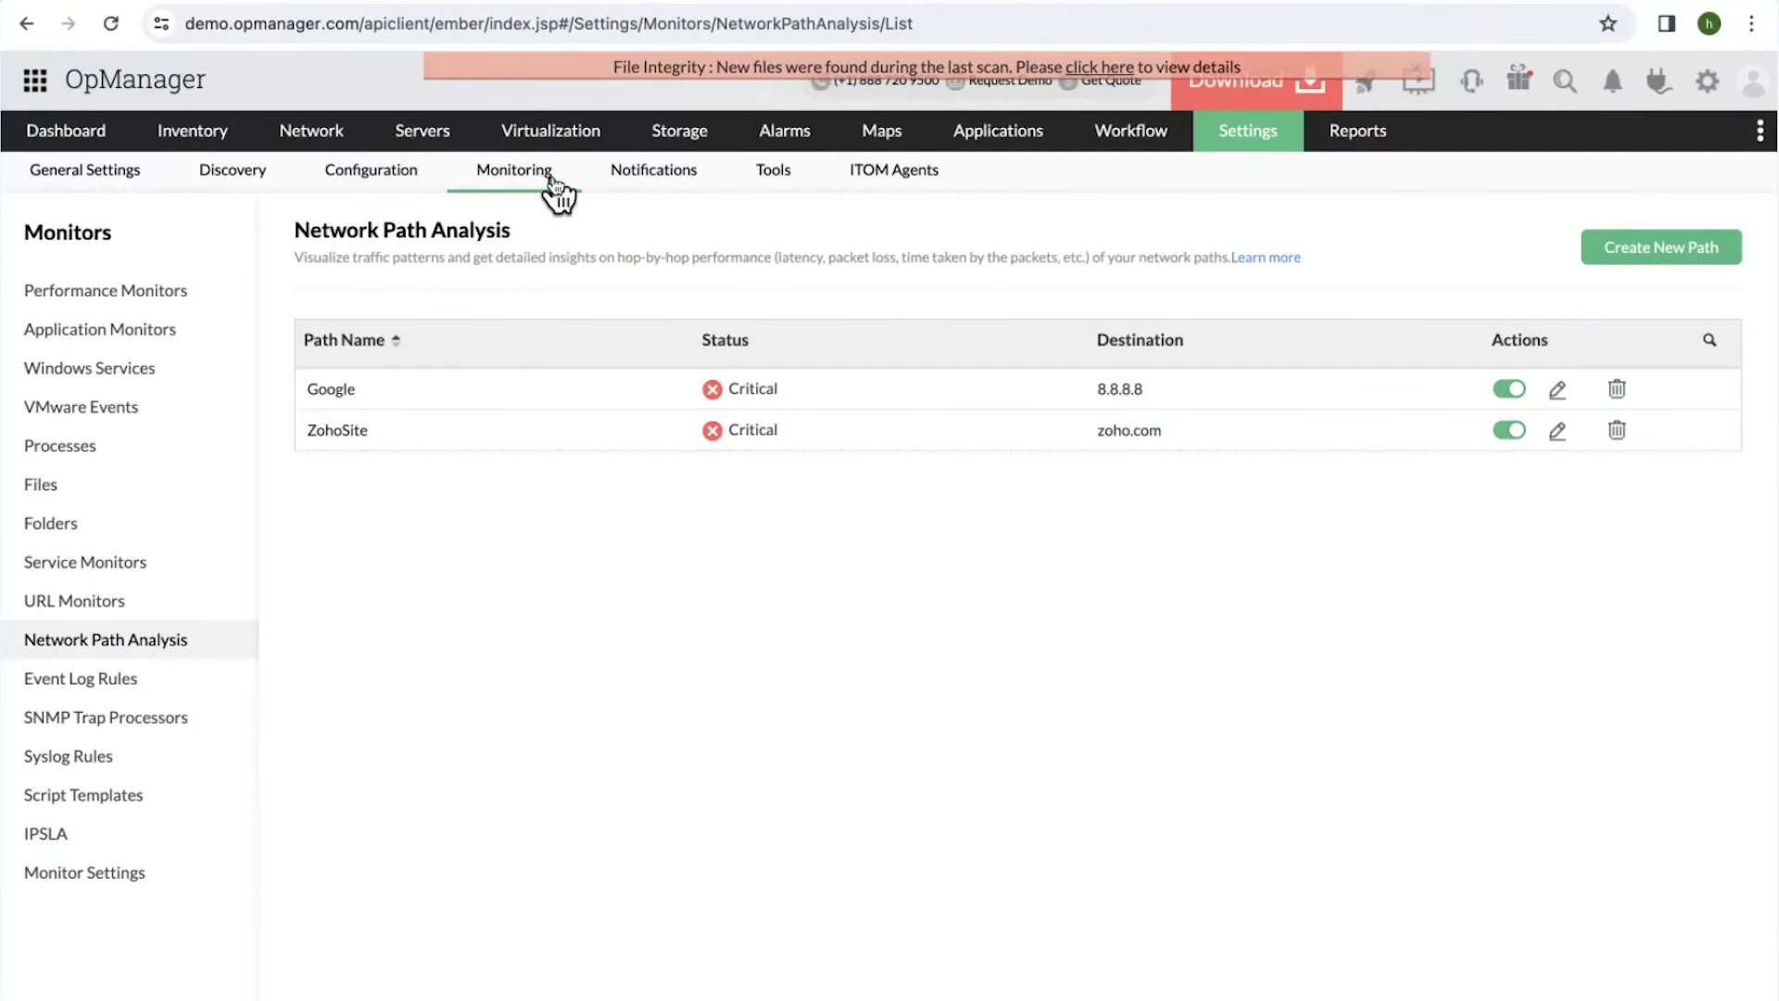
click(218, 139)
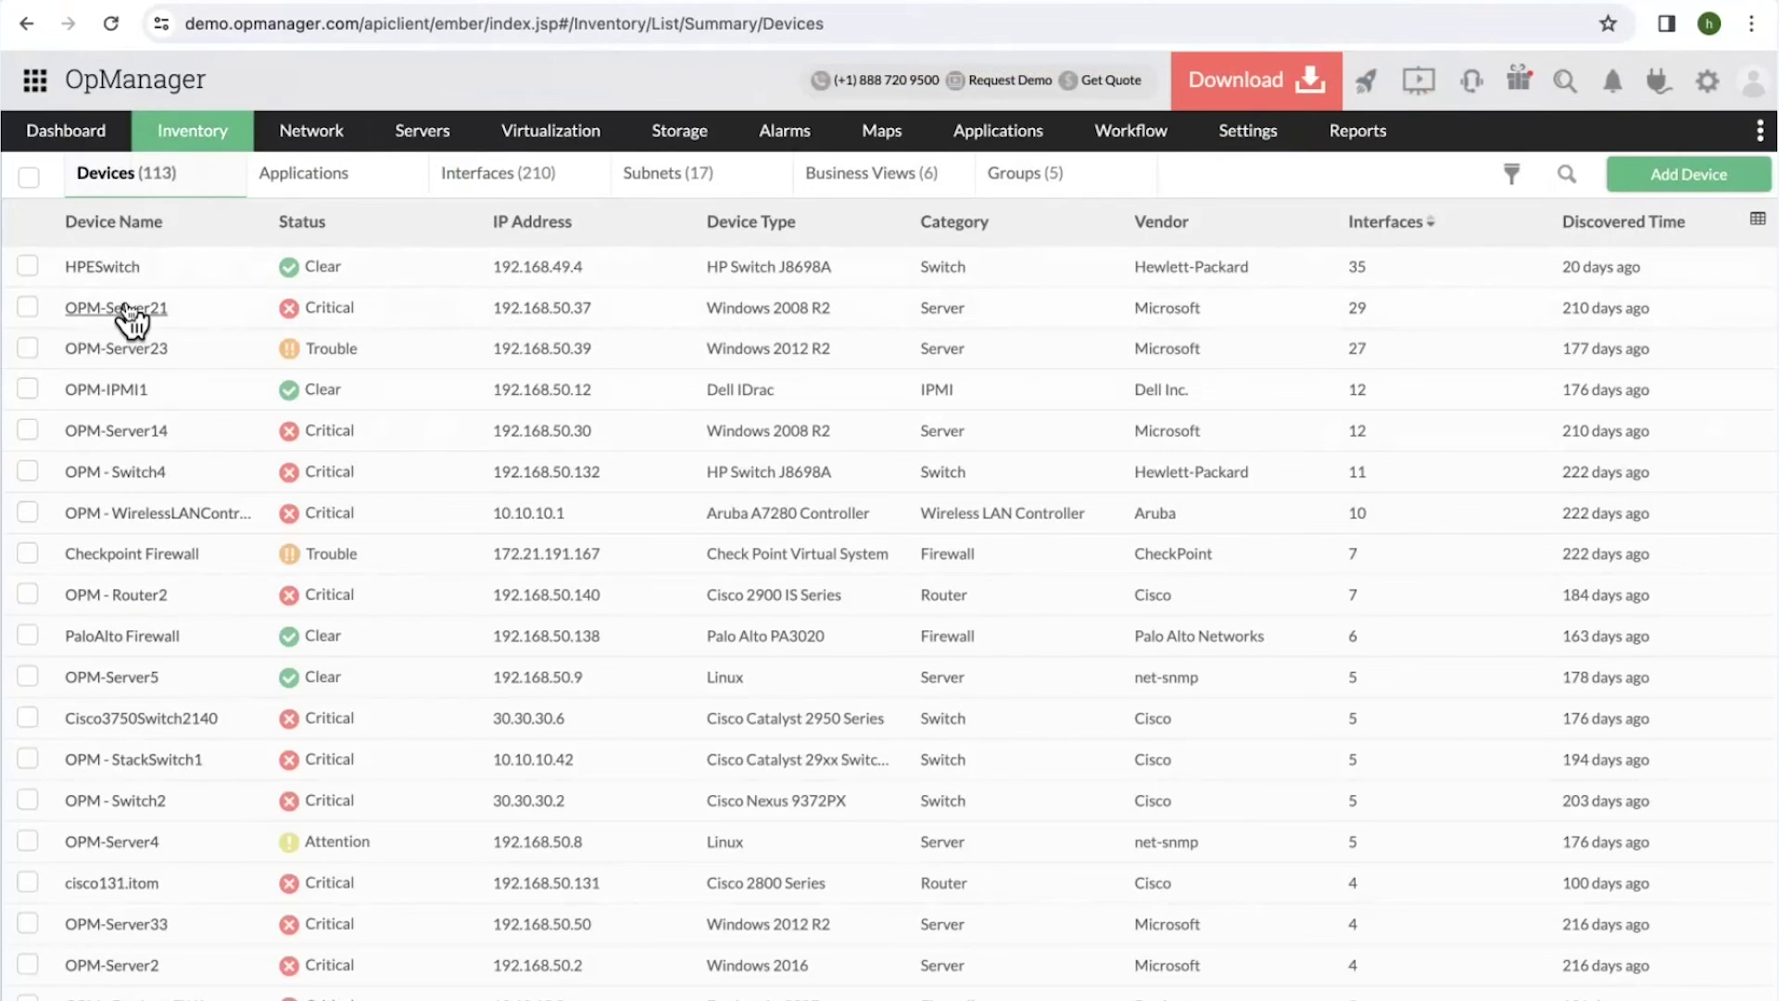
click(130, 315)
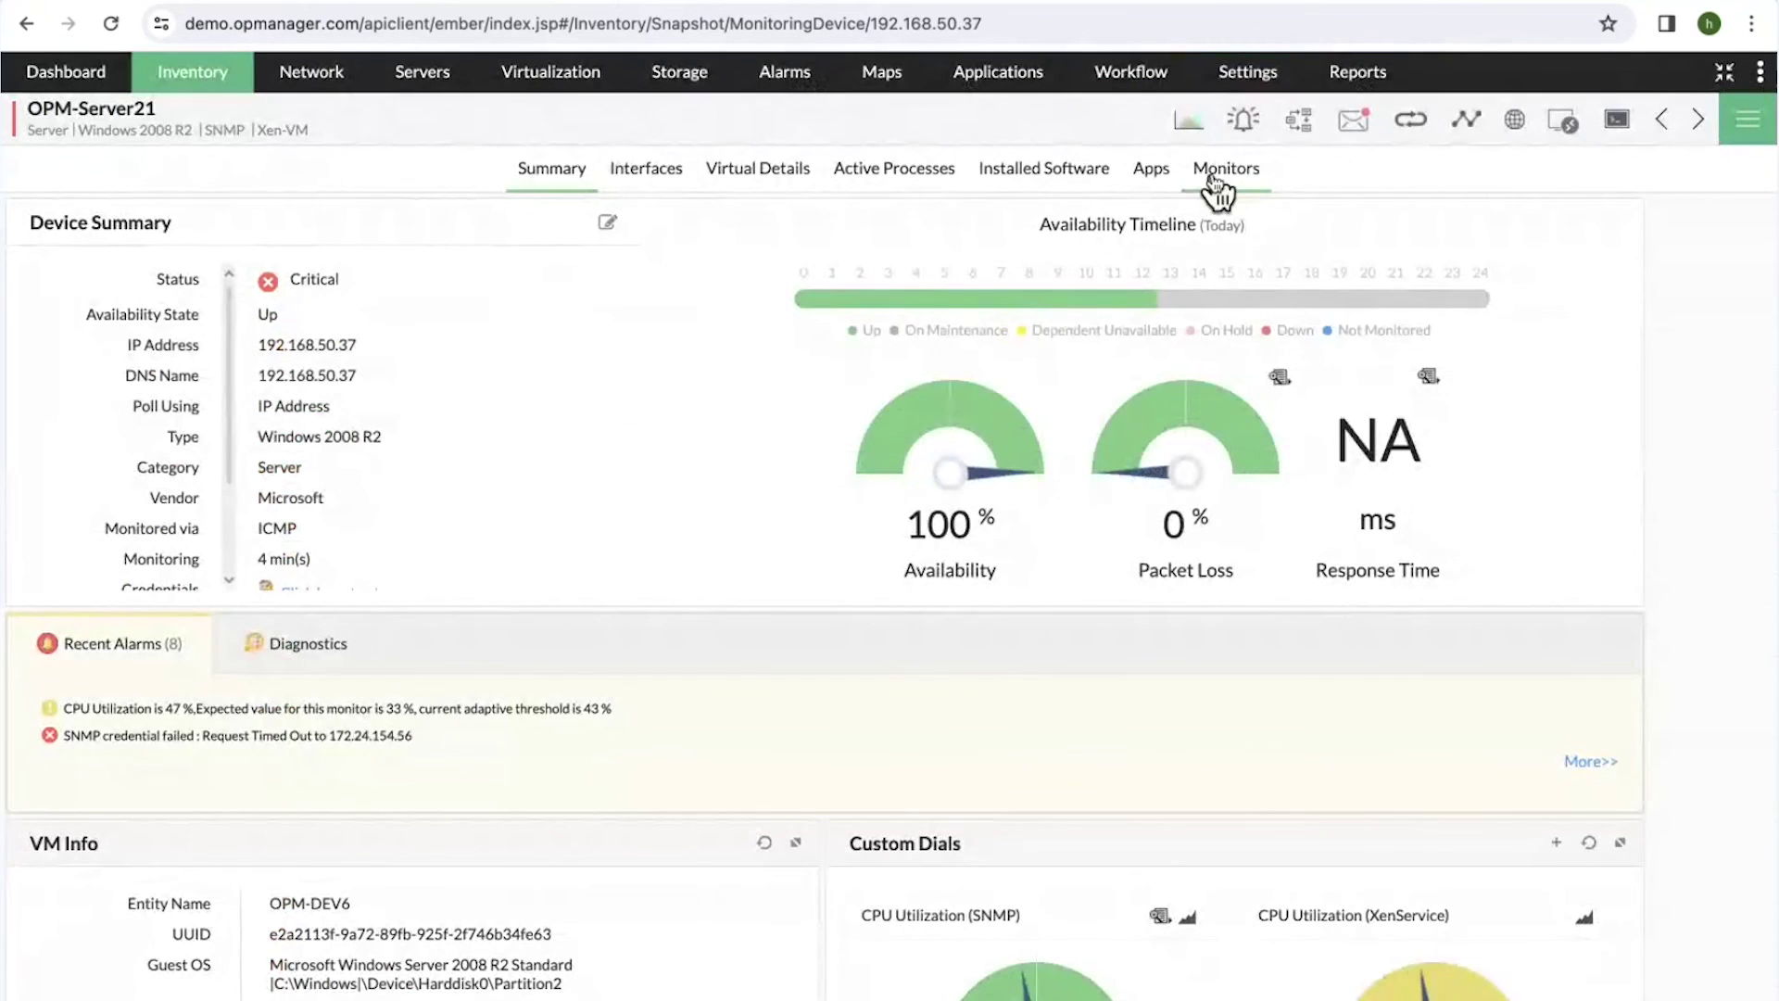
click(1212, 168)
click(1411, 276)
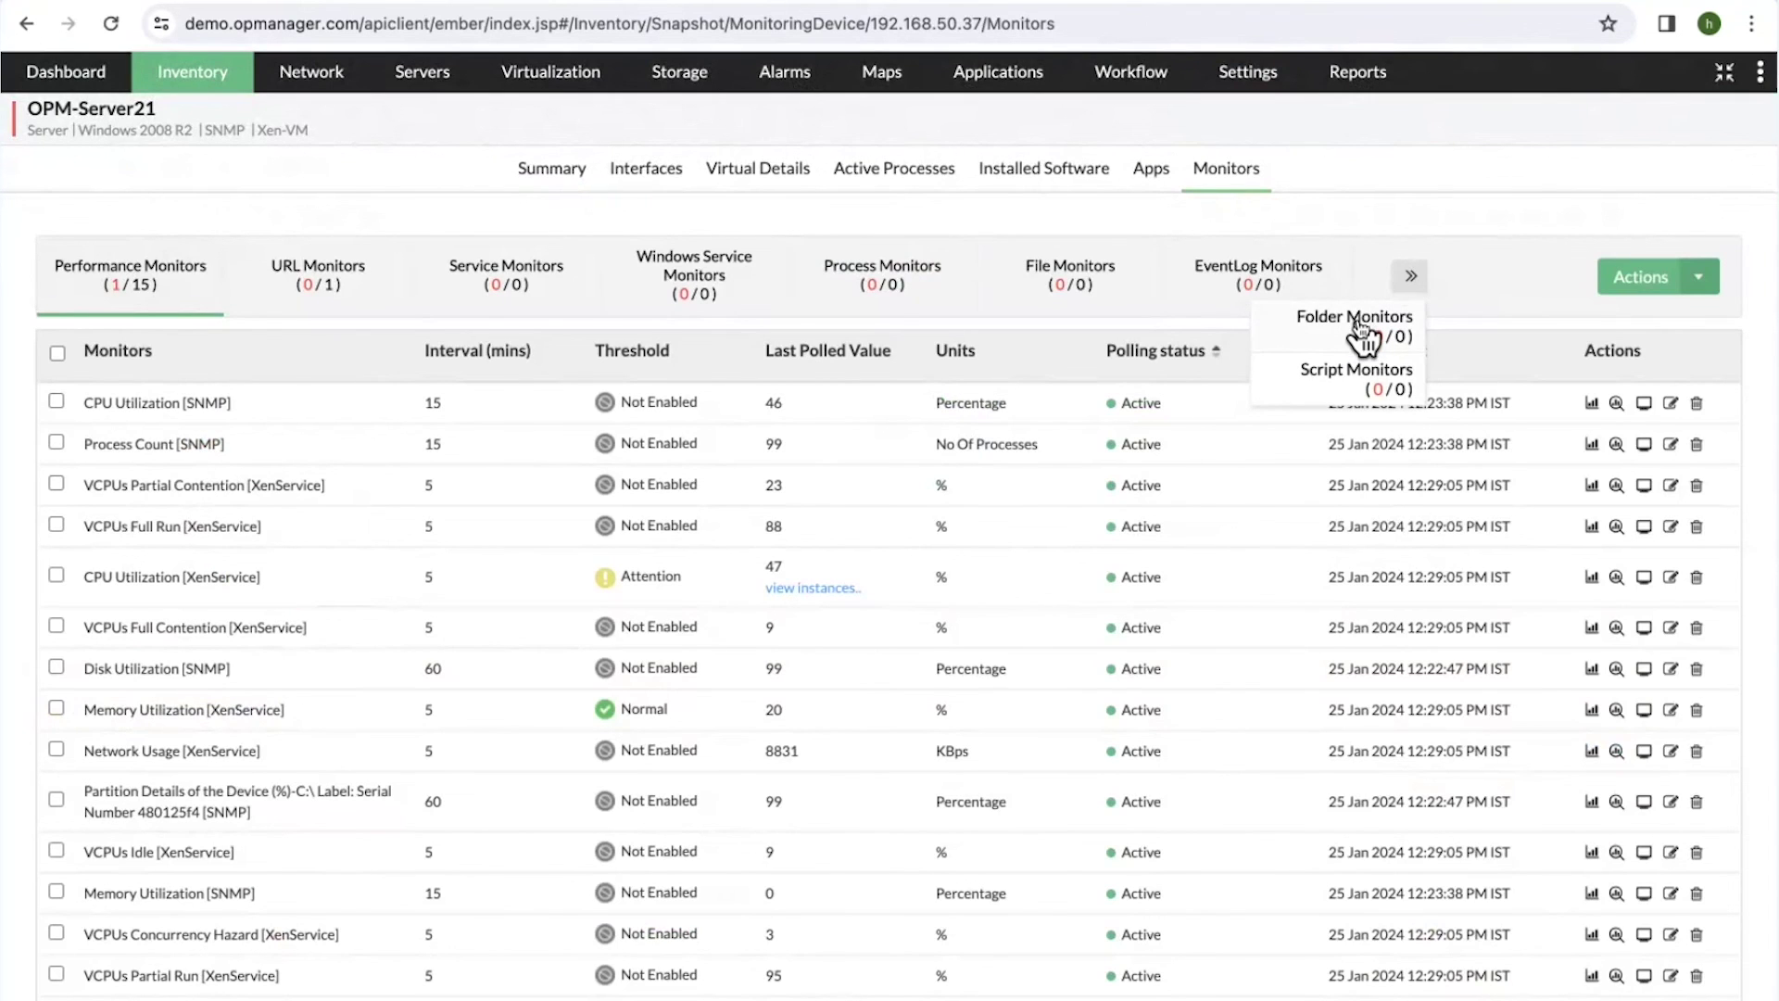
click(1357, 319)
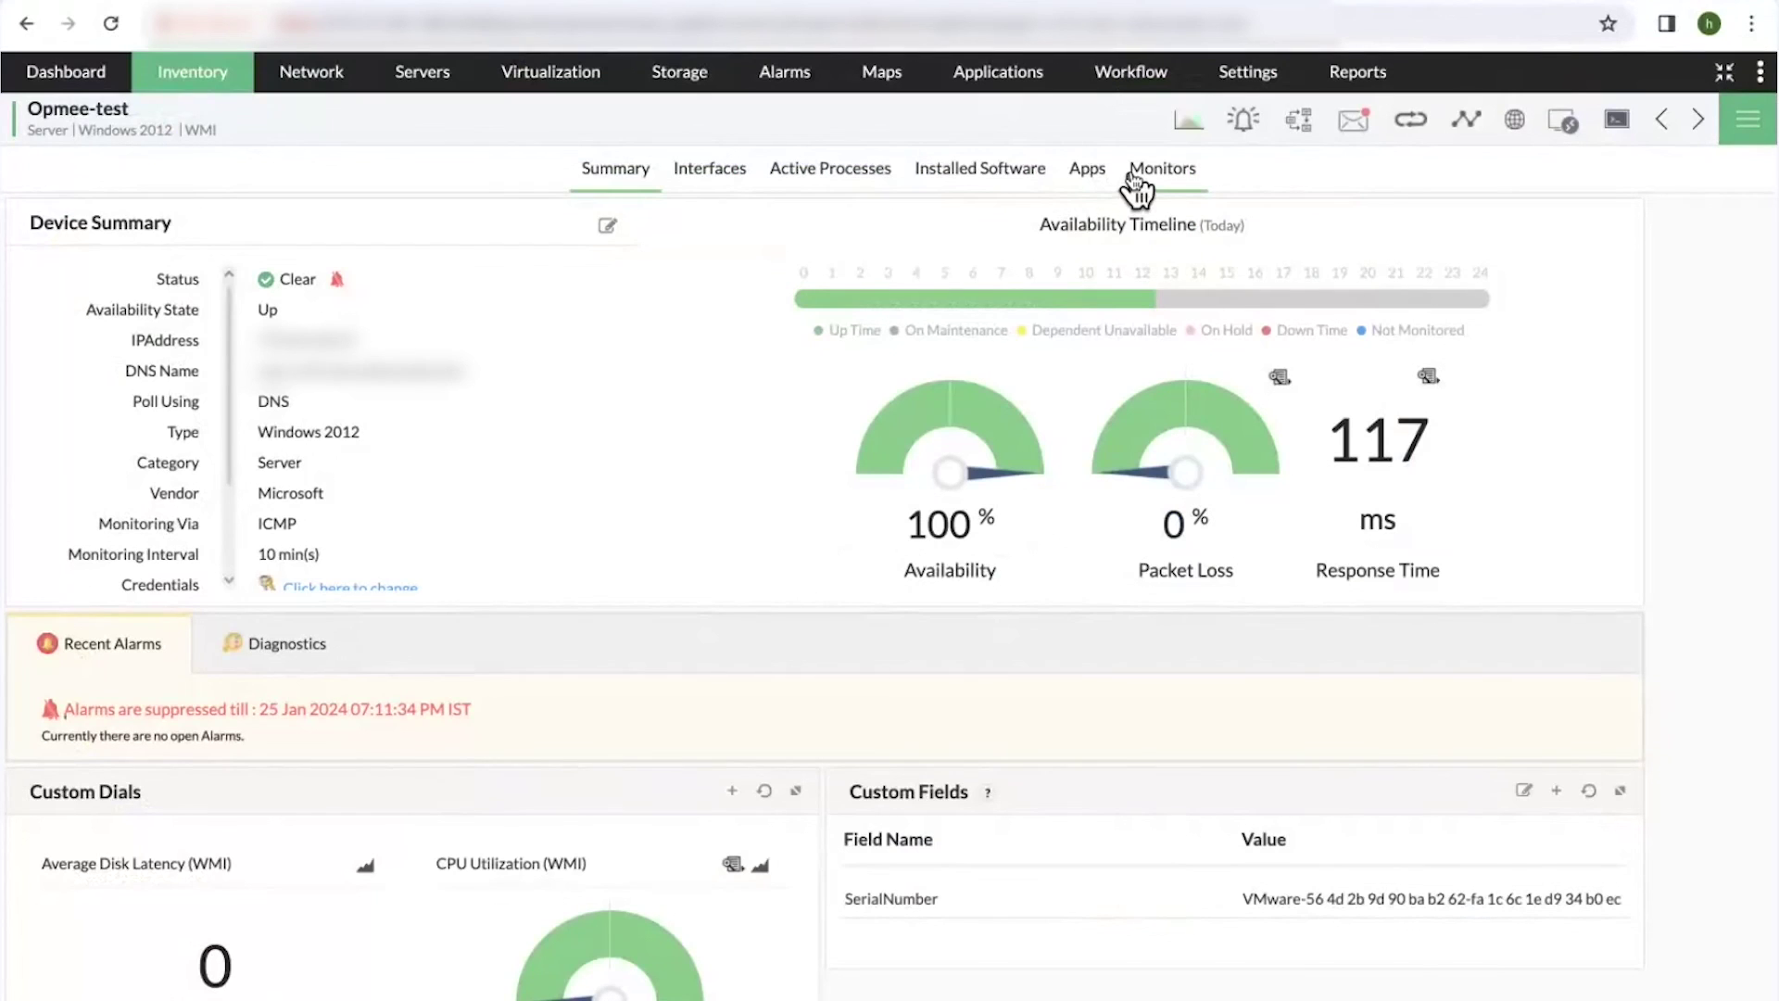
In OpManager Plus, show the Opmee-test server's Folder Monitors and open the form for adding a new one.
click(1140, 176)
click(1410, 276)
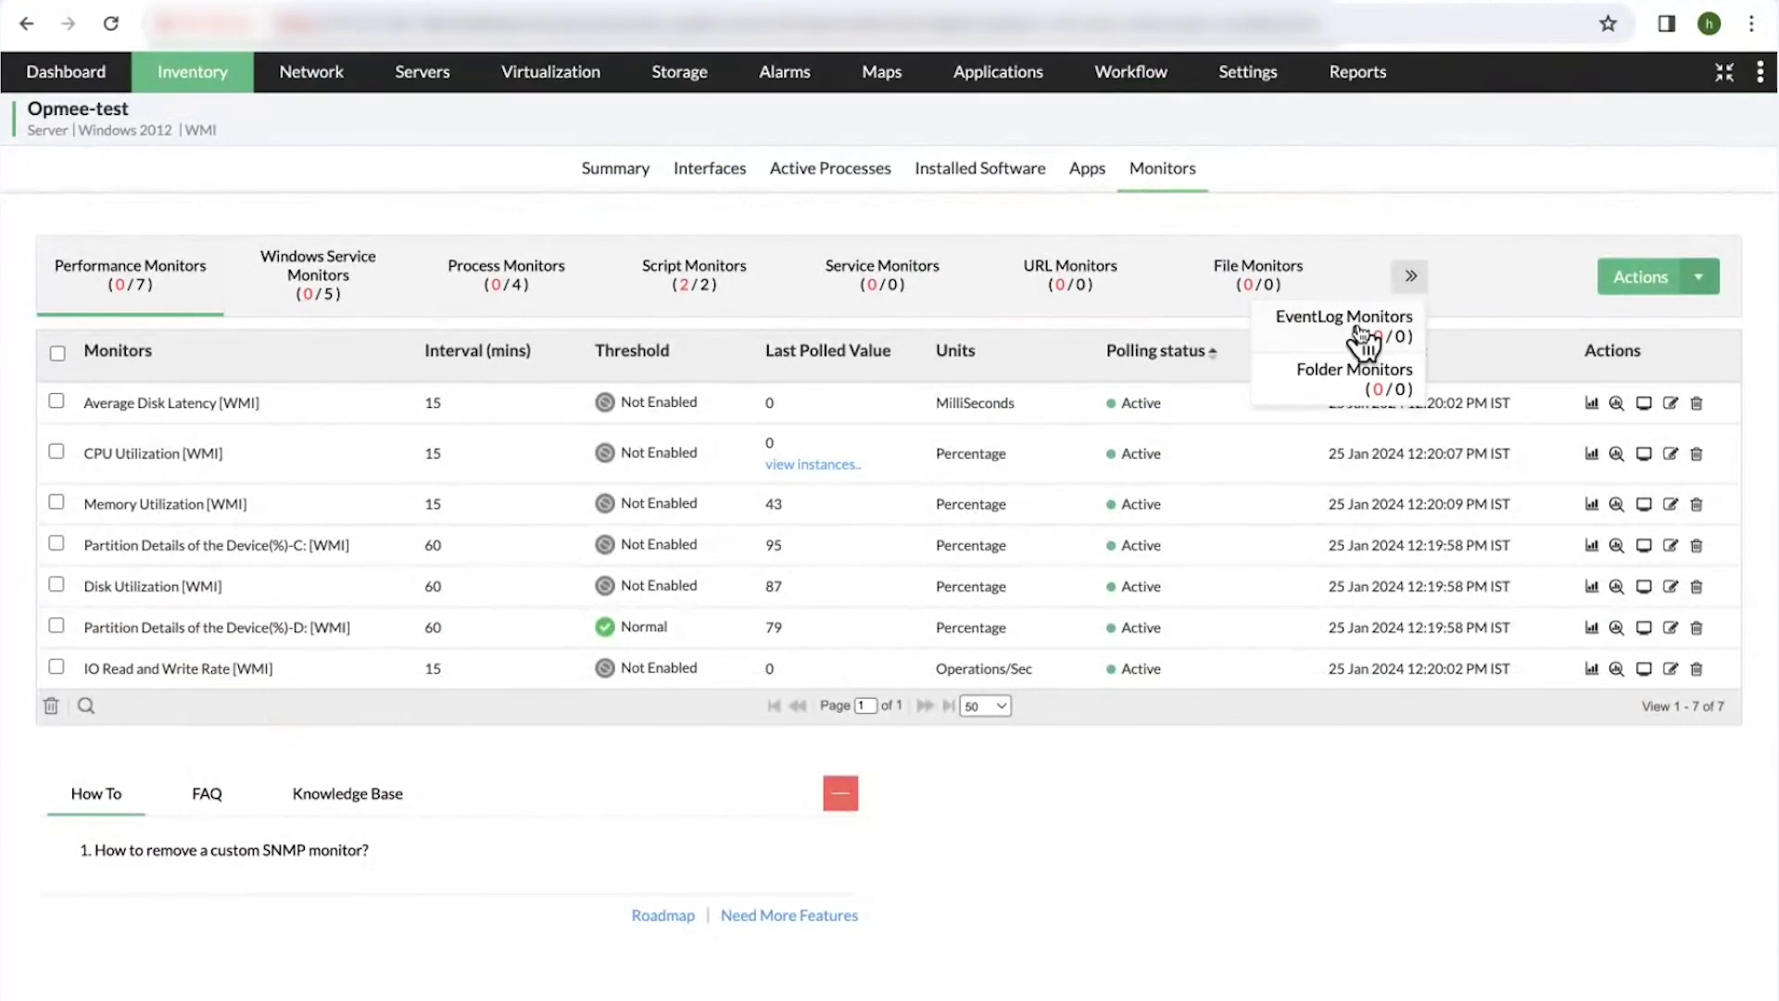
click(1355, 375)
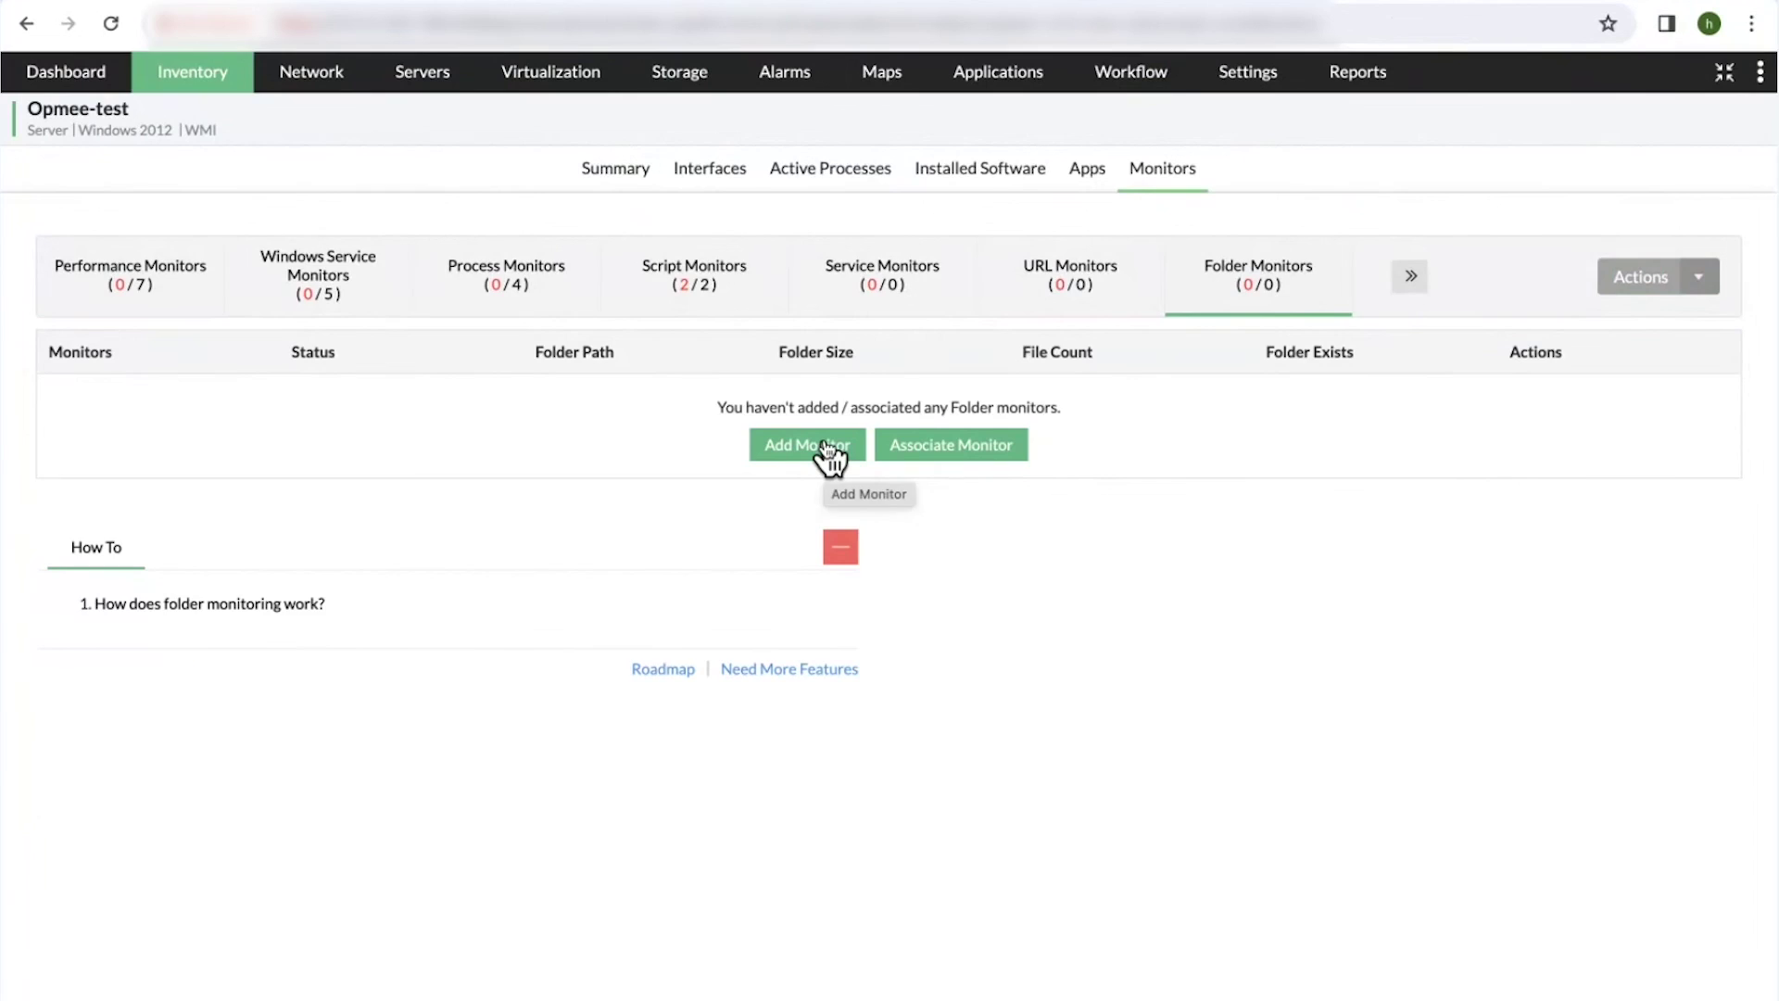
click(827, 449)
click(1119, 263)
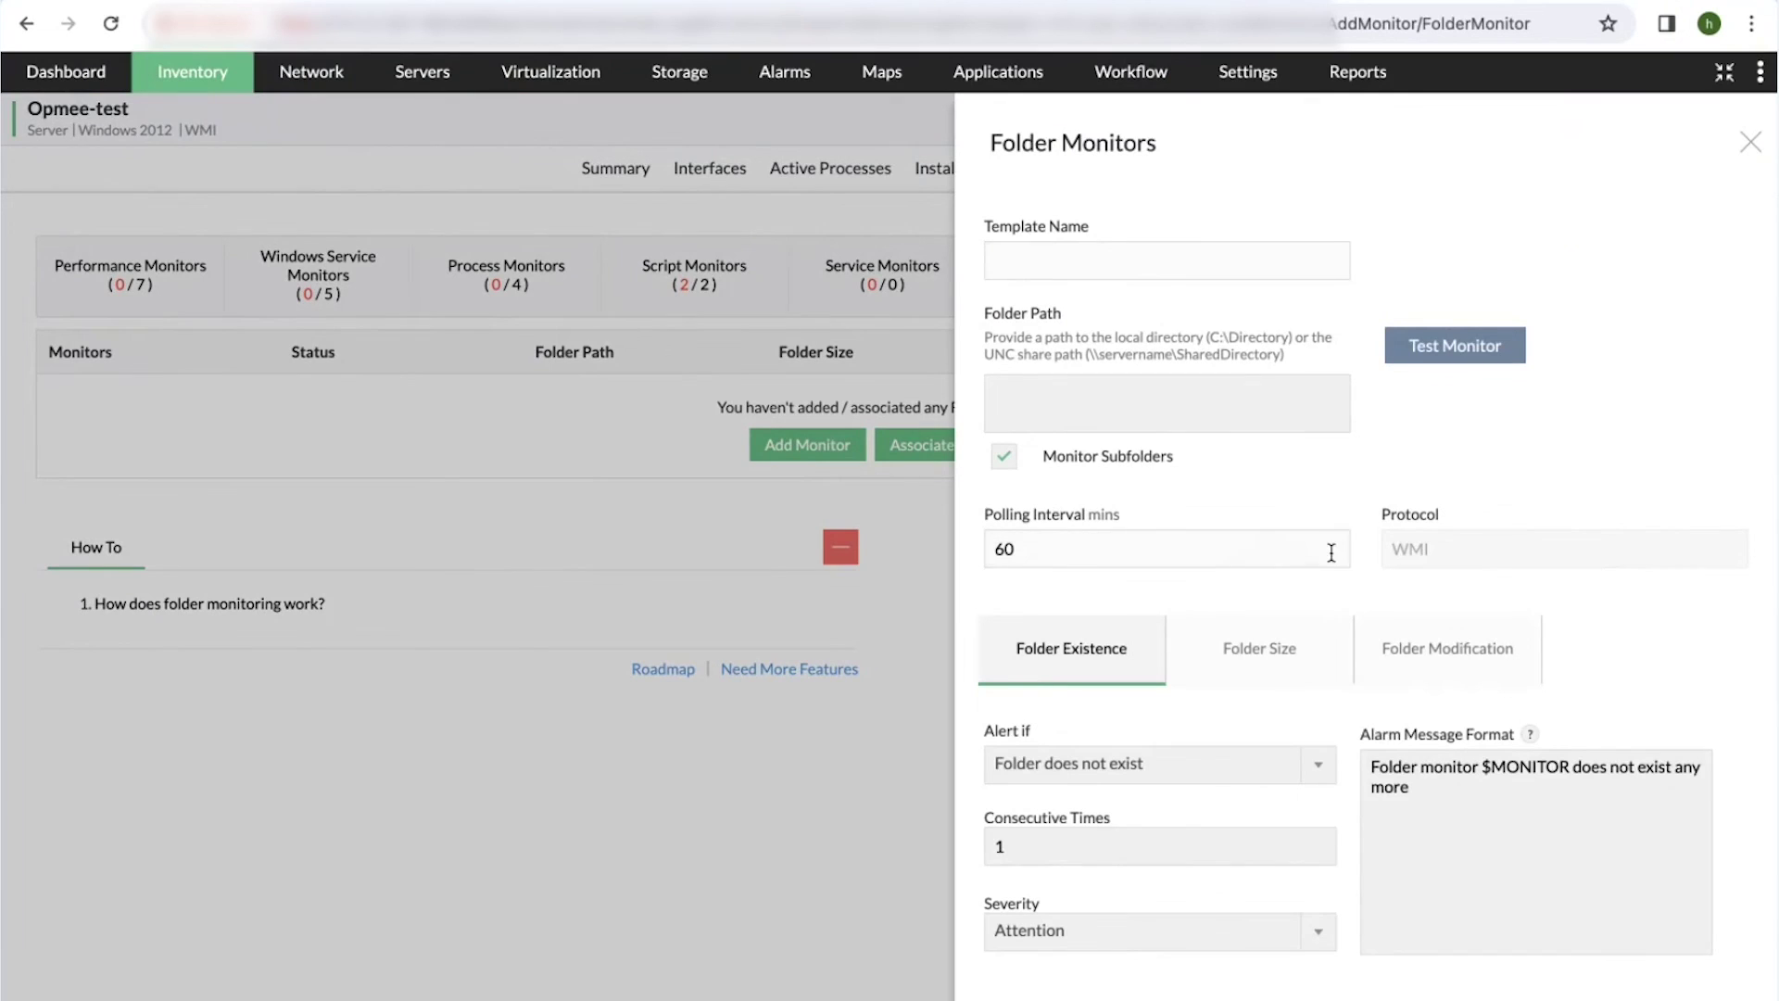
Examine the new folder monitor's alert settings, including Folder Modification, File Size/Age and File Count, and close the form without saving.
scroll(1147, 681, down, 1)
scroll(1147, 681, down, 1)
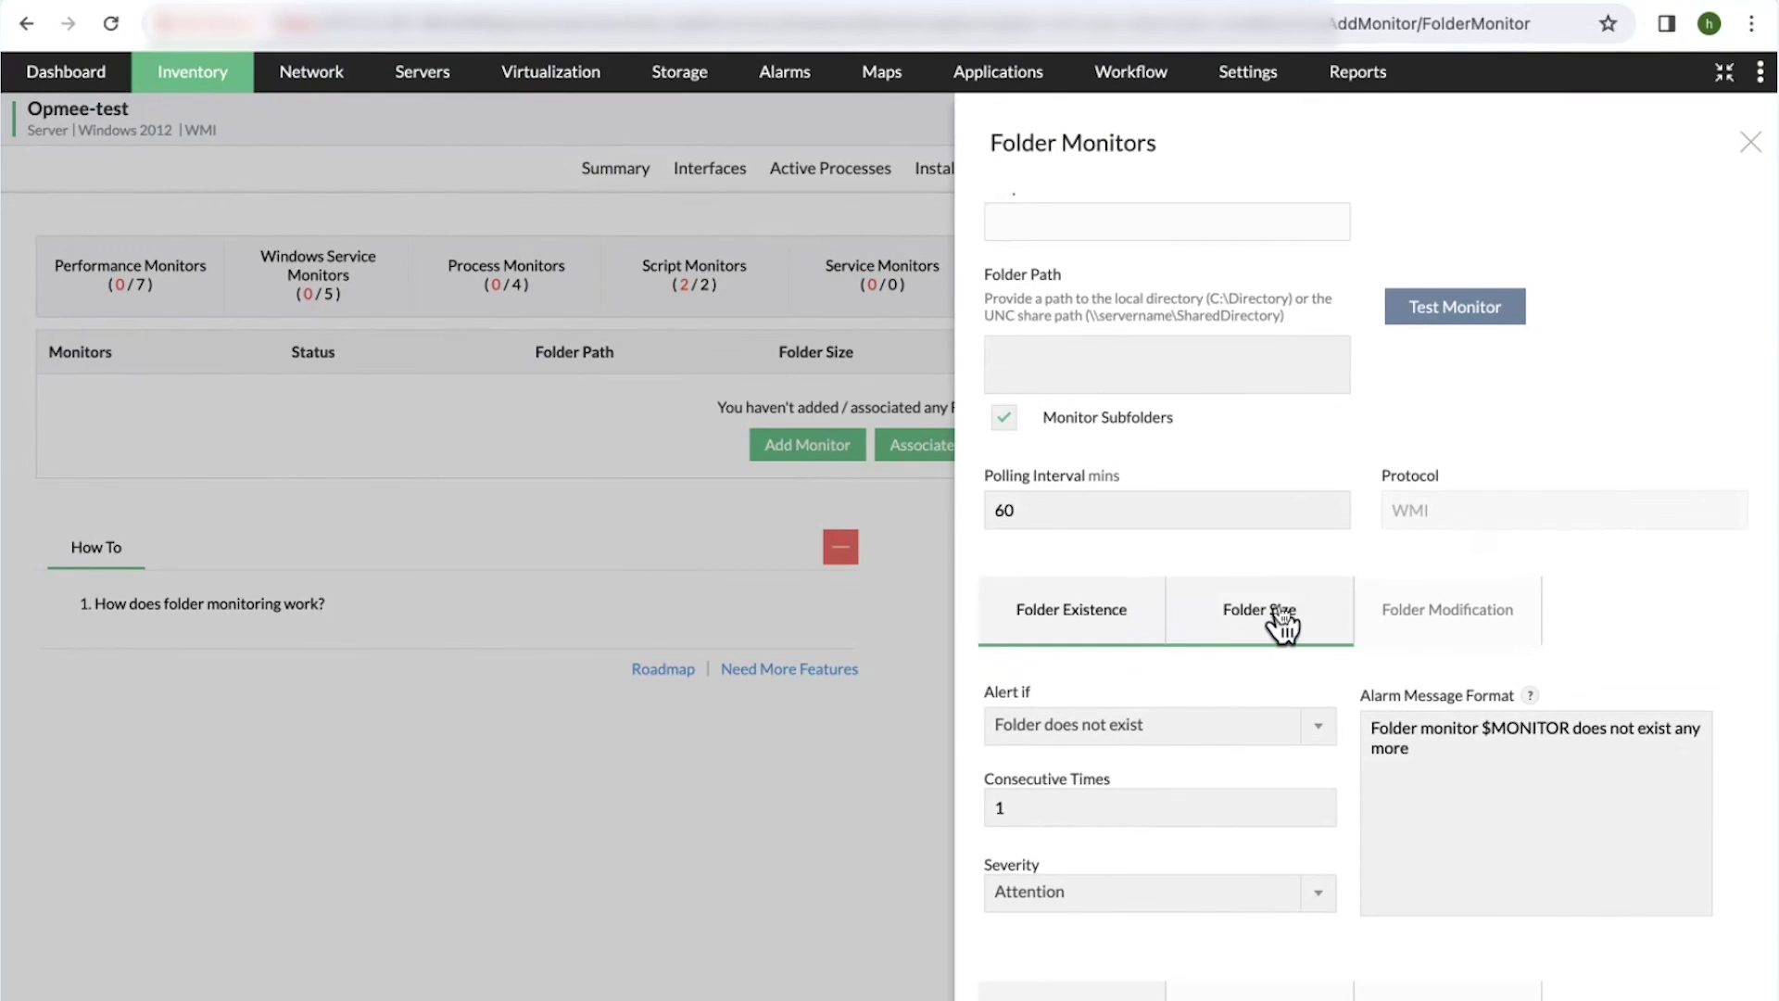
scroll(1158, 621, down, 5)
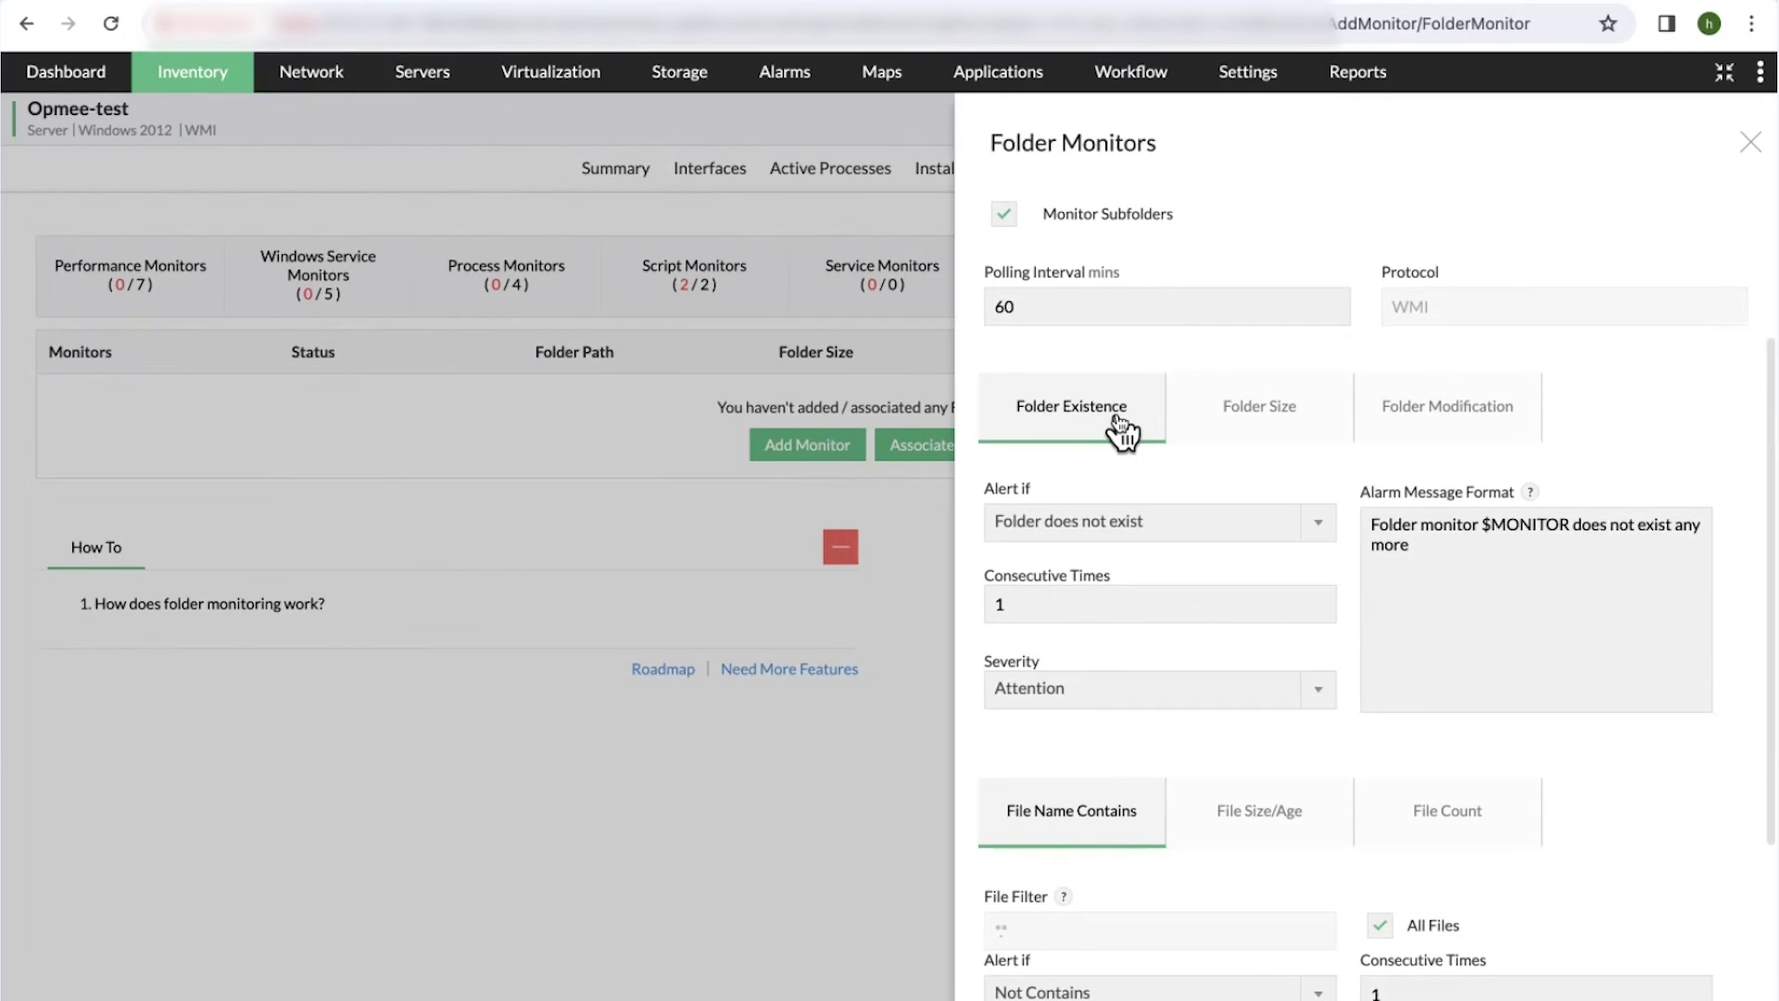
click(1248, 422)
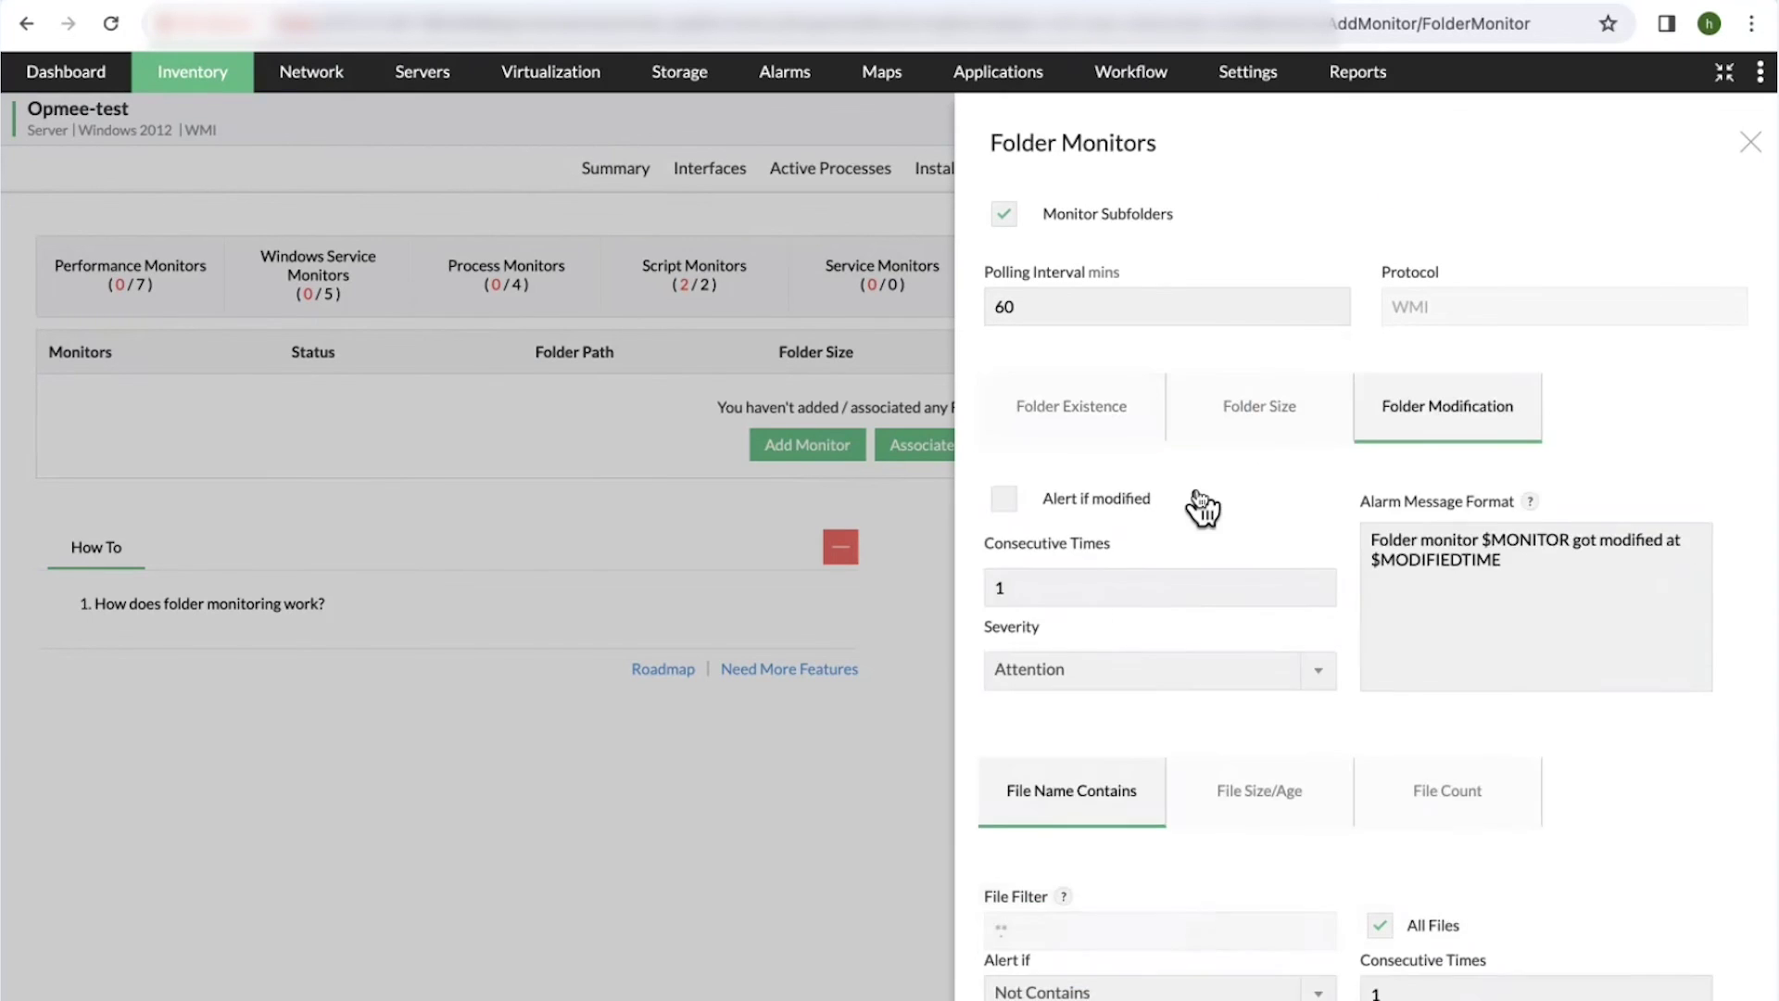
scroll(1203, 508, down, 3)
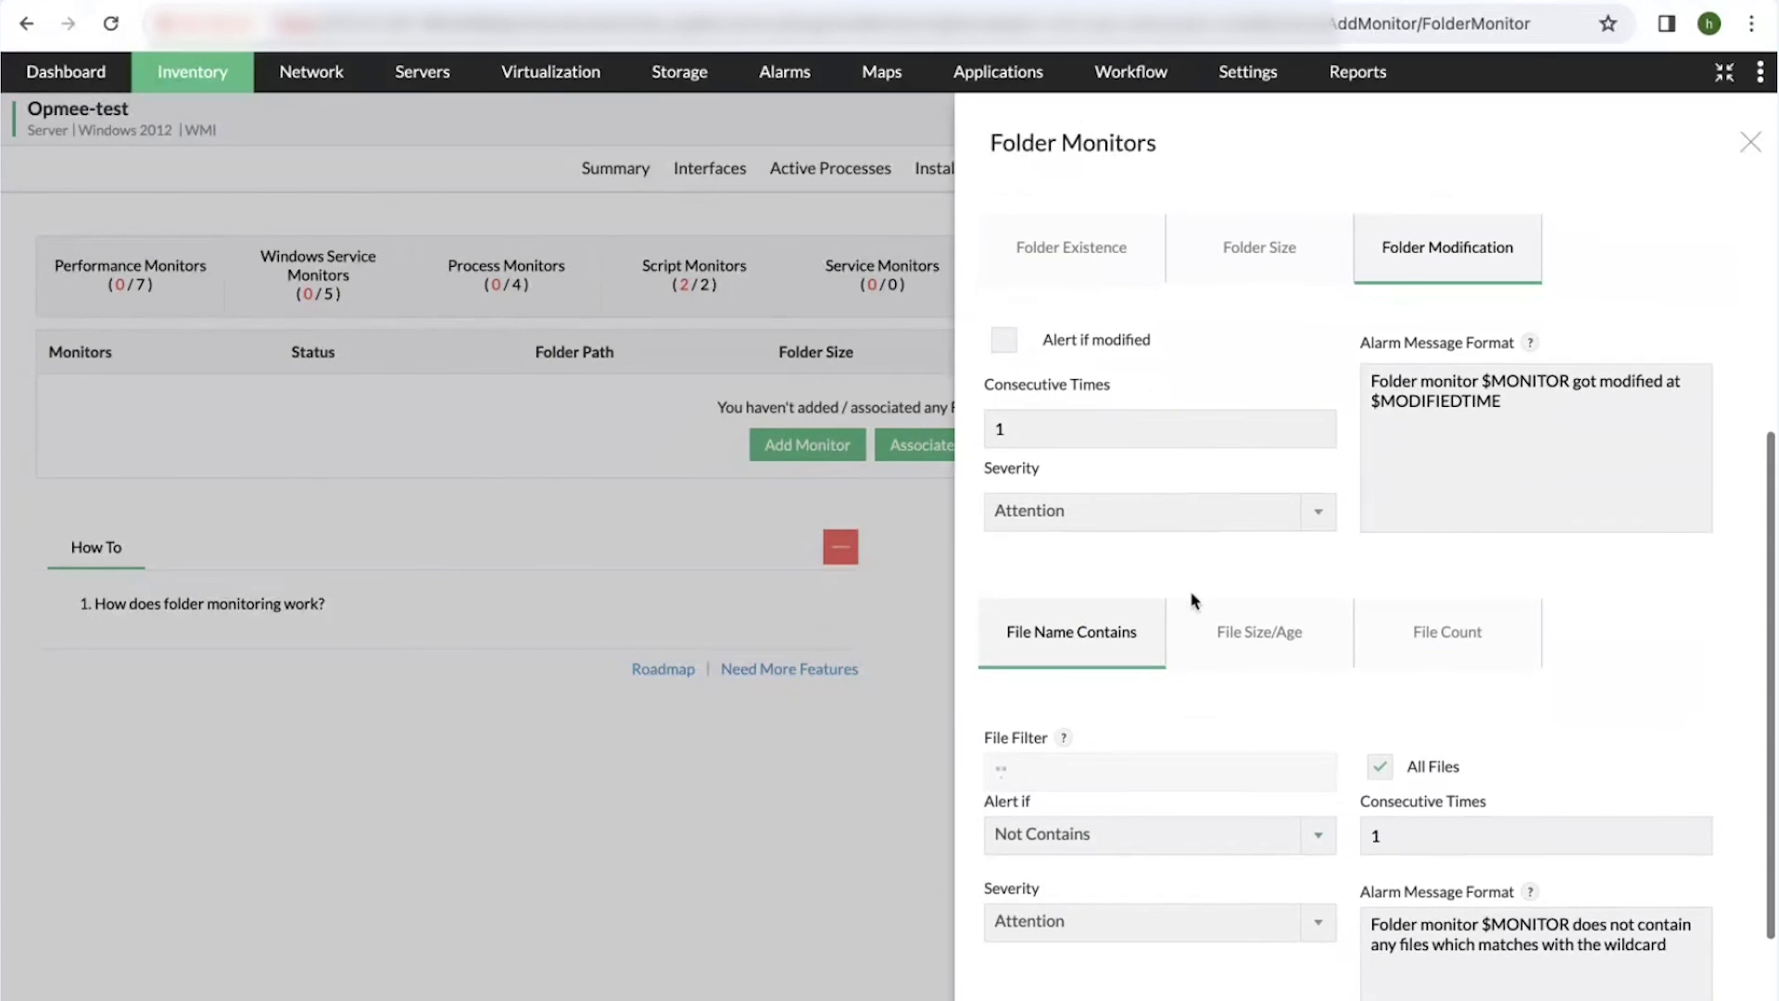
click(1199, 673)
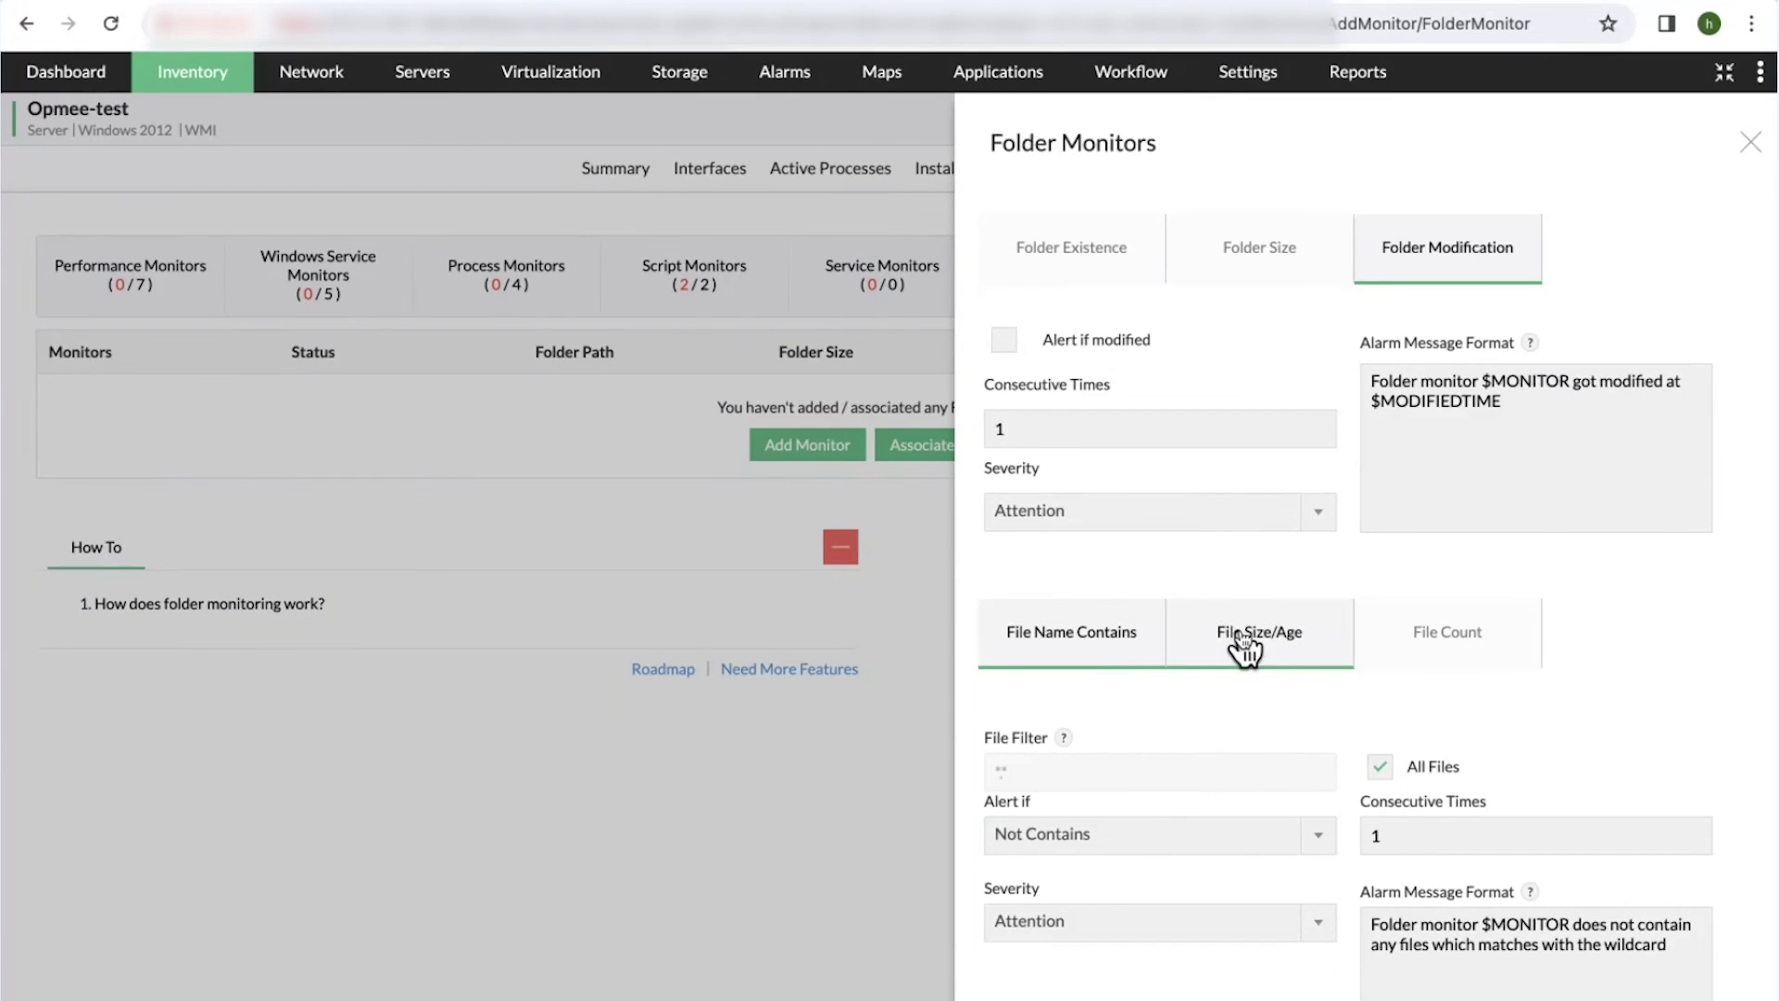
click(1220, 654)
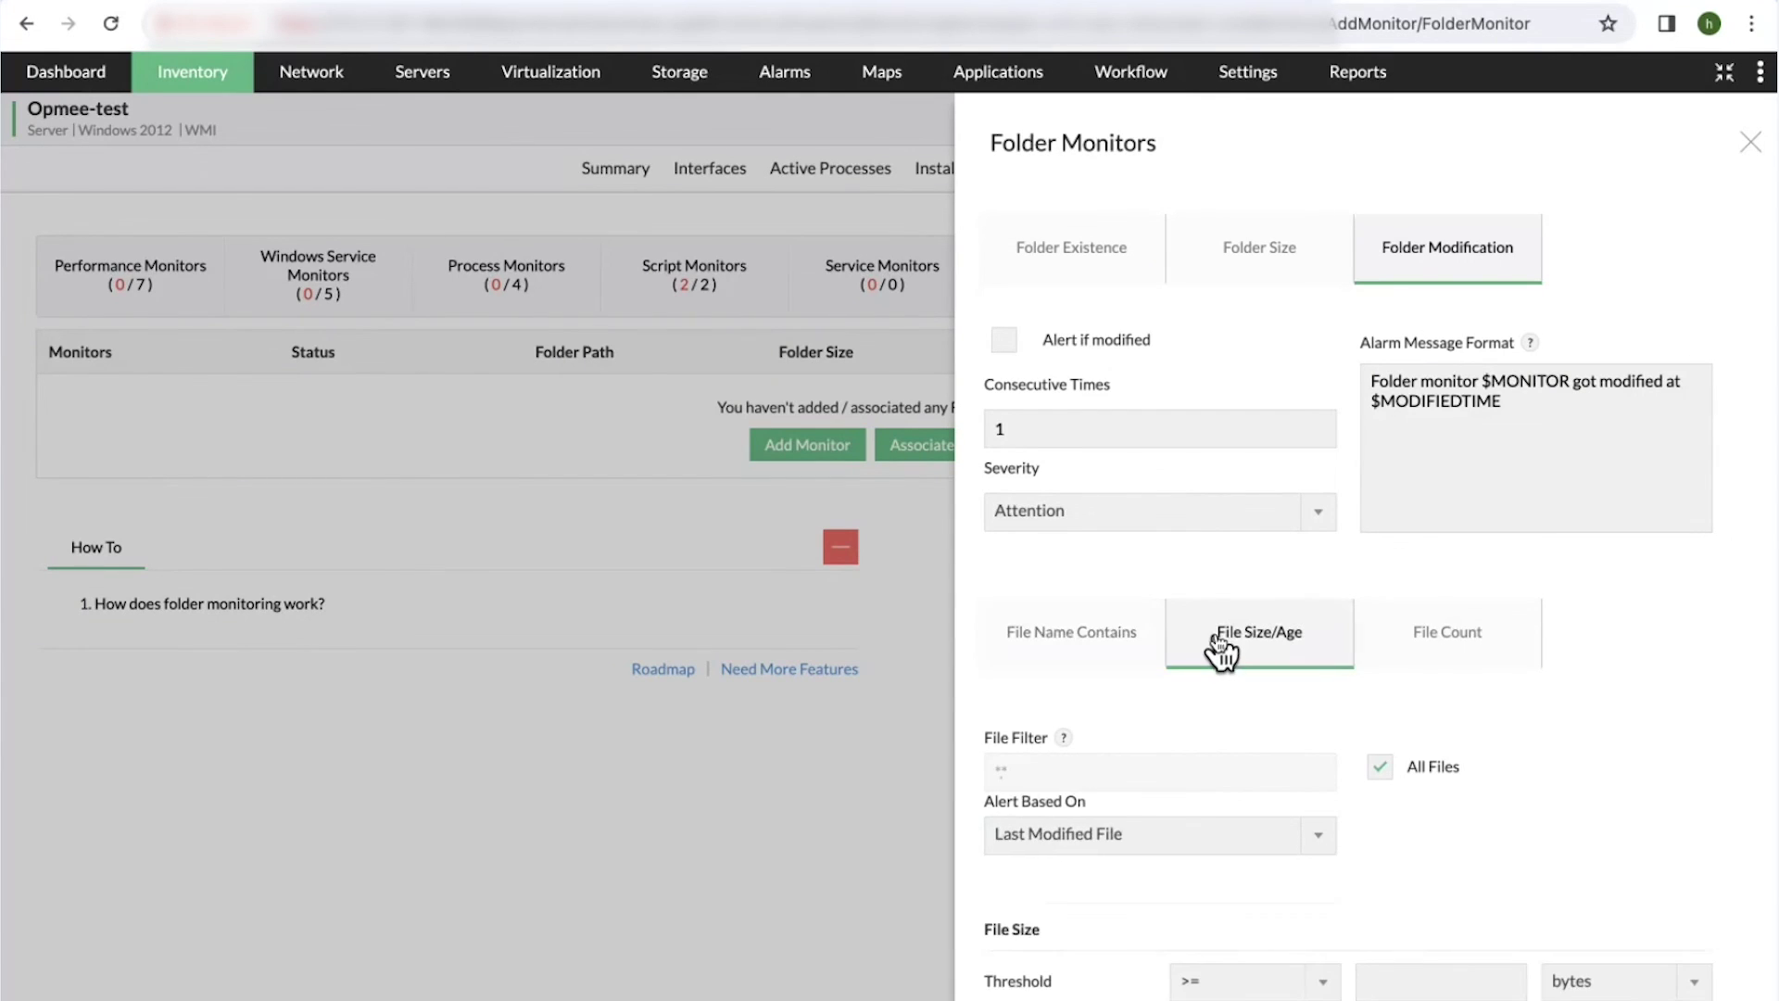
click(1427, 648)
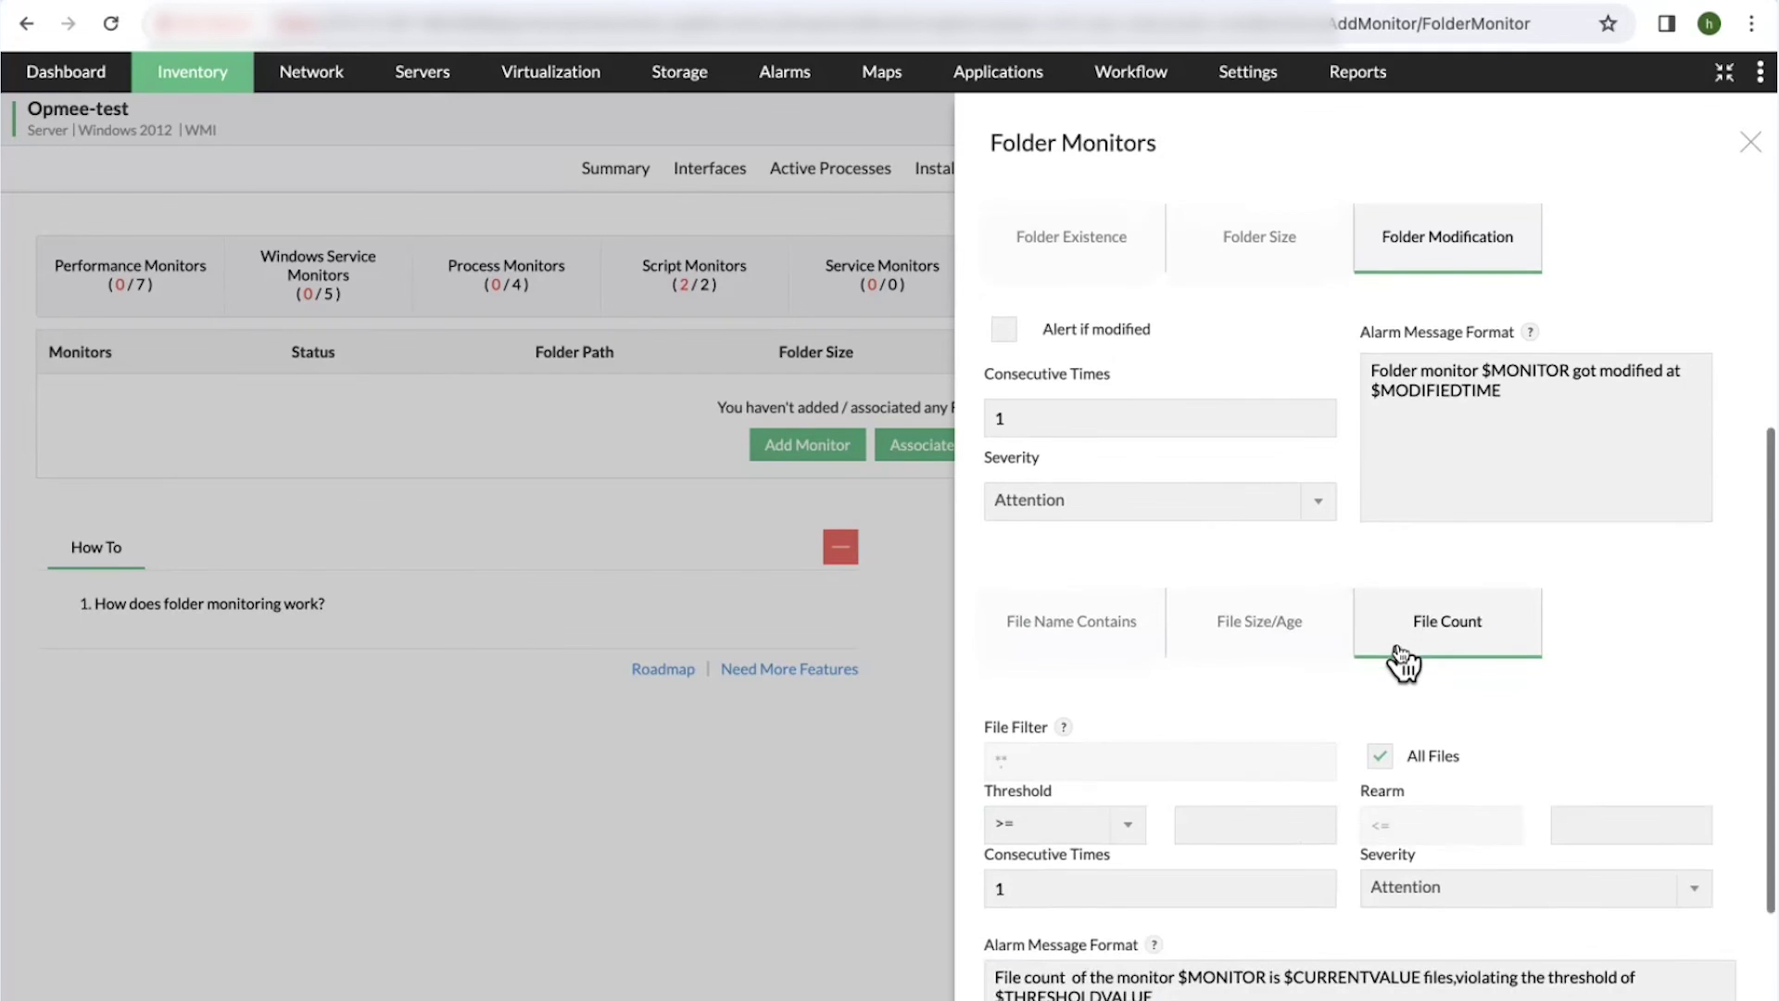
scroll(1298, 741, down, 3)
click(1751, 142)
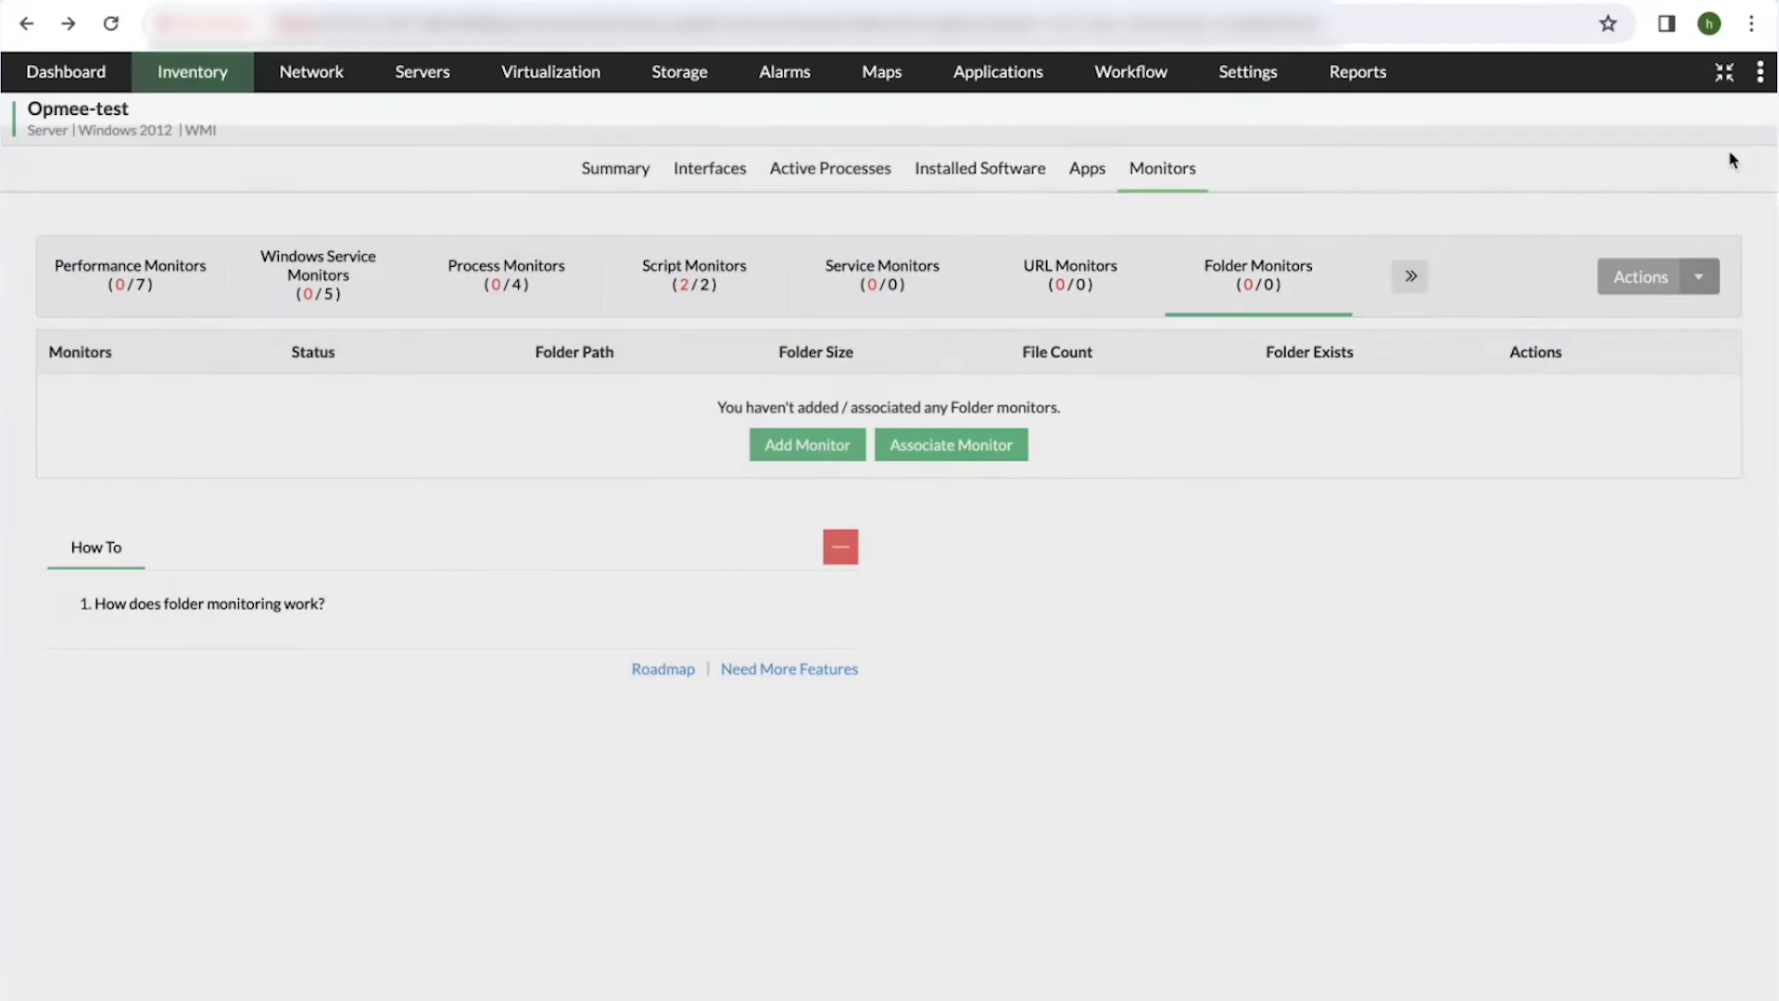
Open the Folder Monitoring Templates in the monitoring settings and bring up the form for a new folder template.
click(1231, 84)
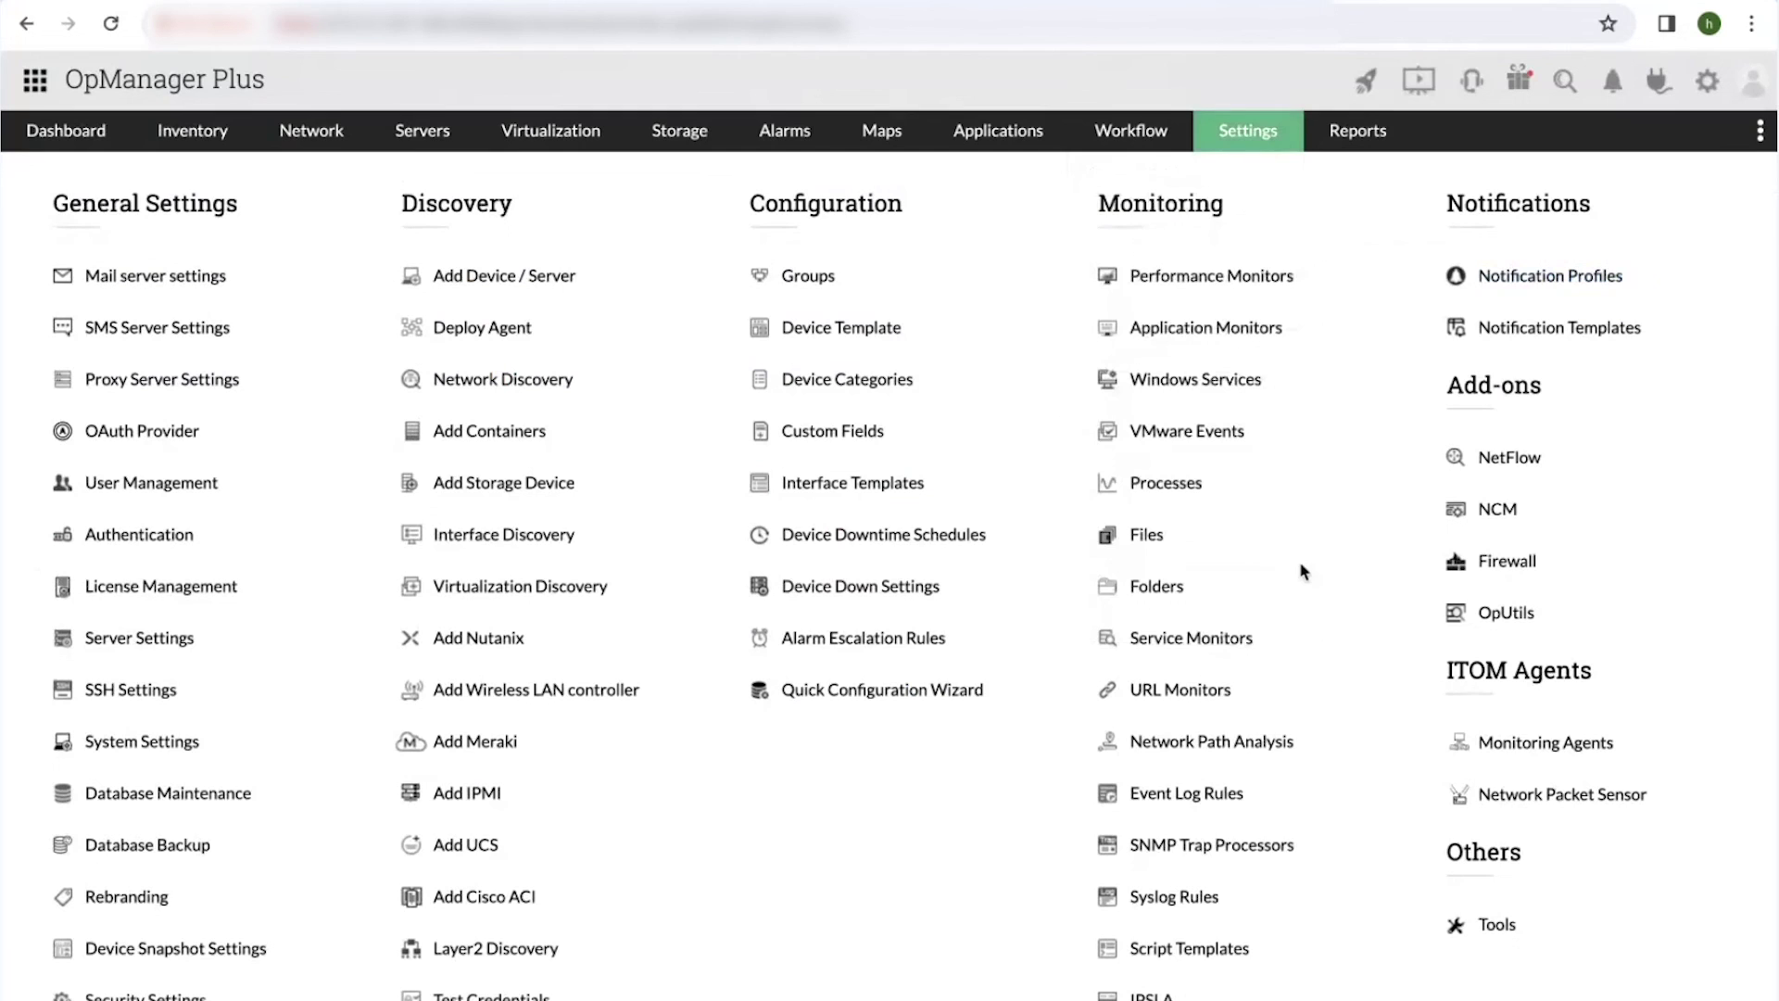
click(1182, 600)
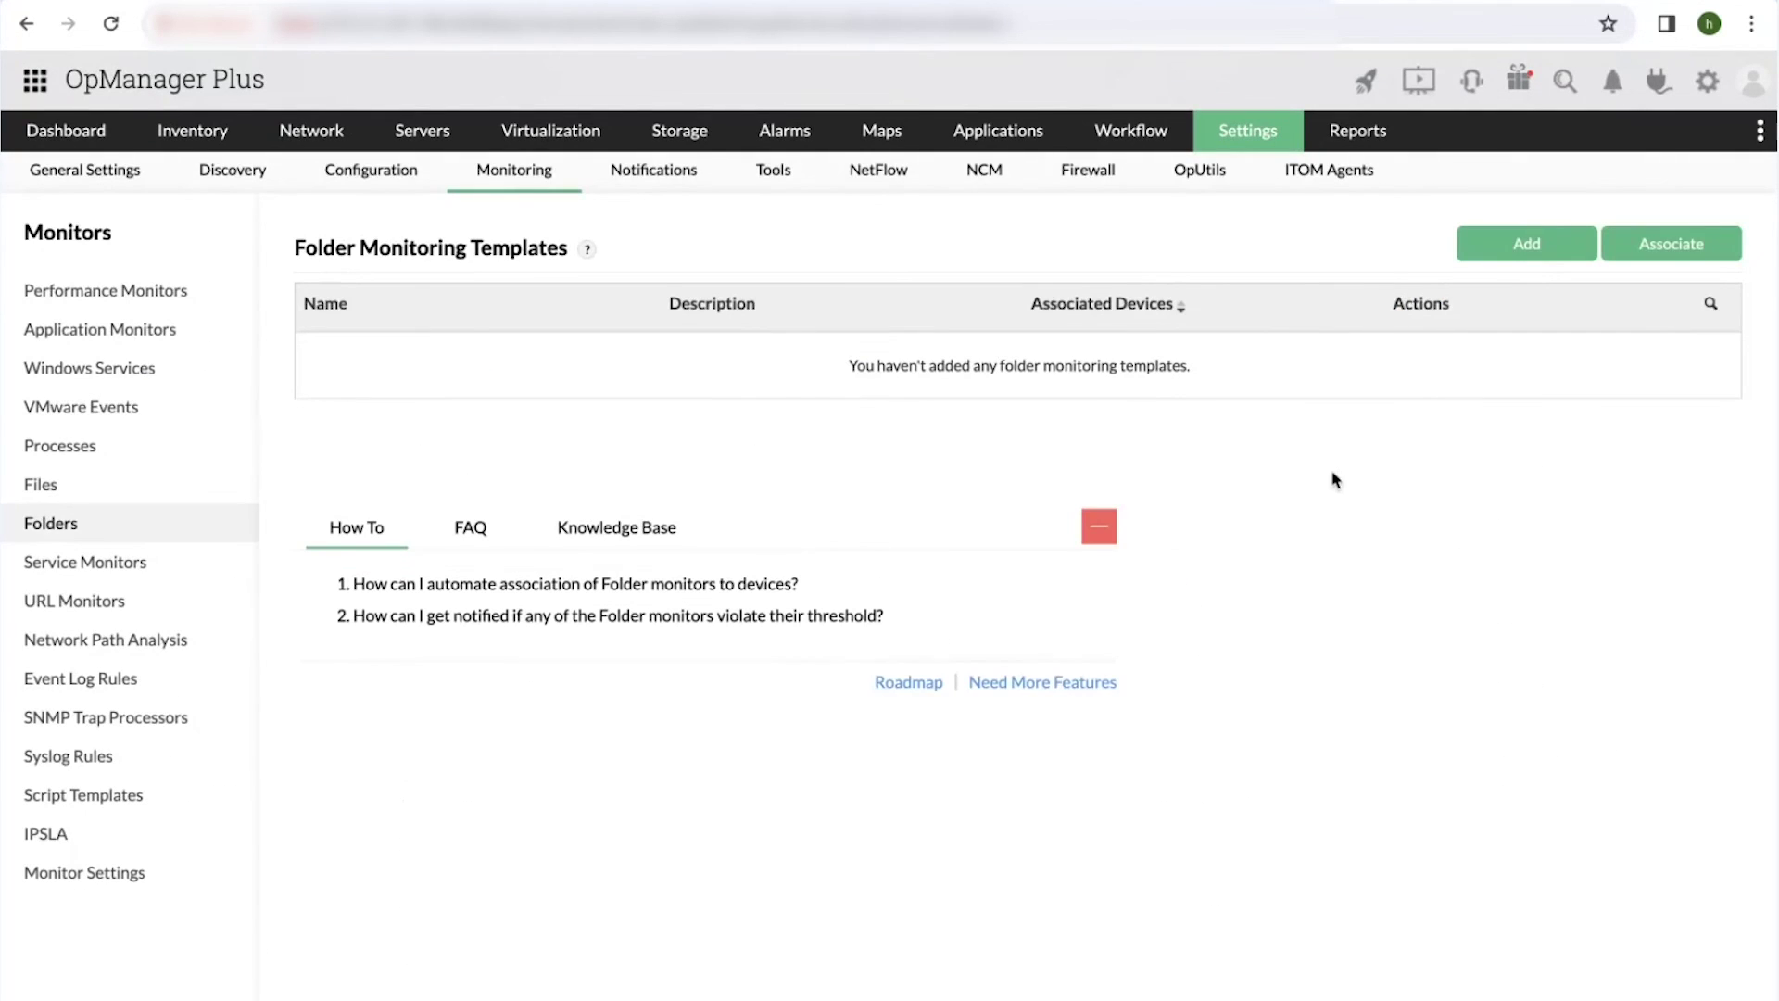
click(1538, 252)
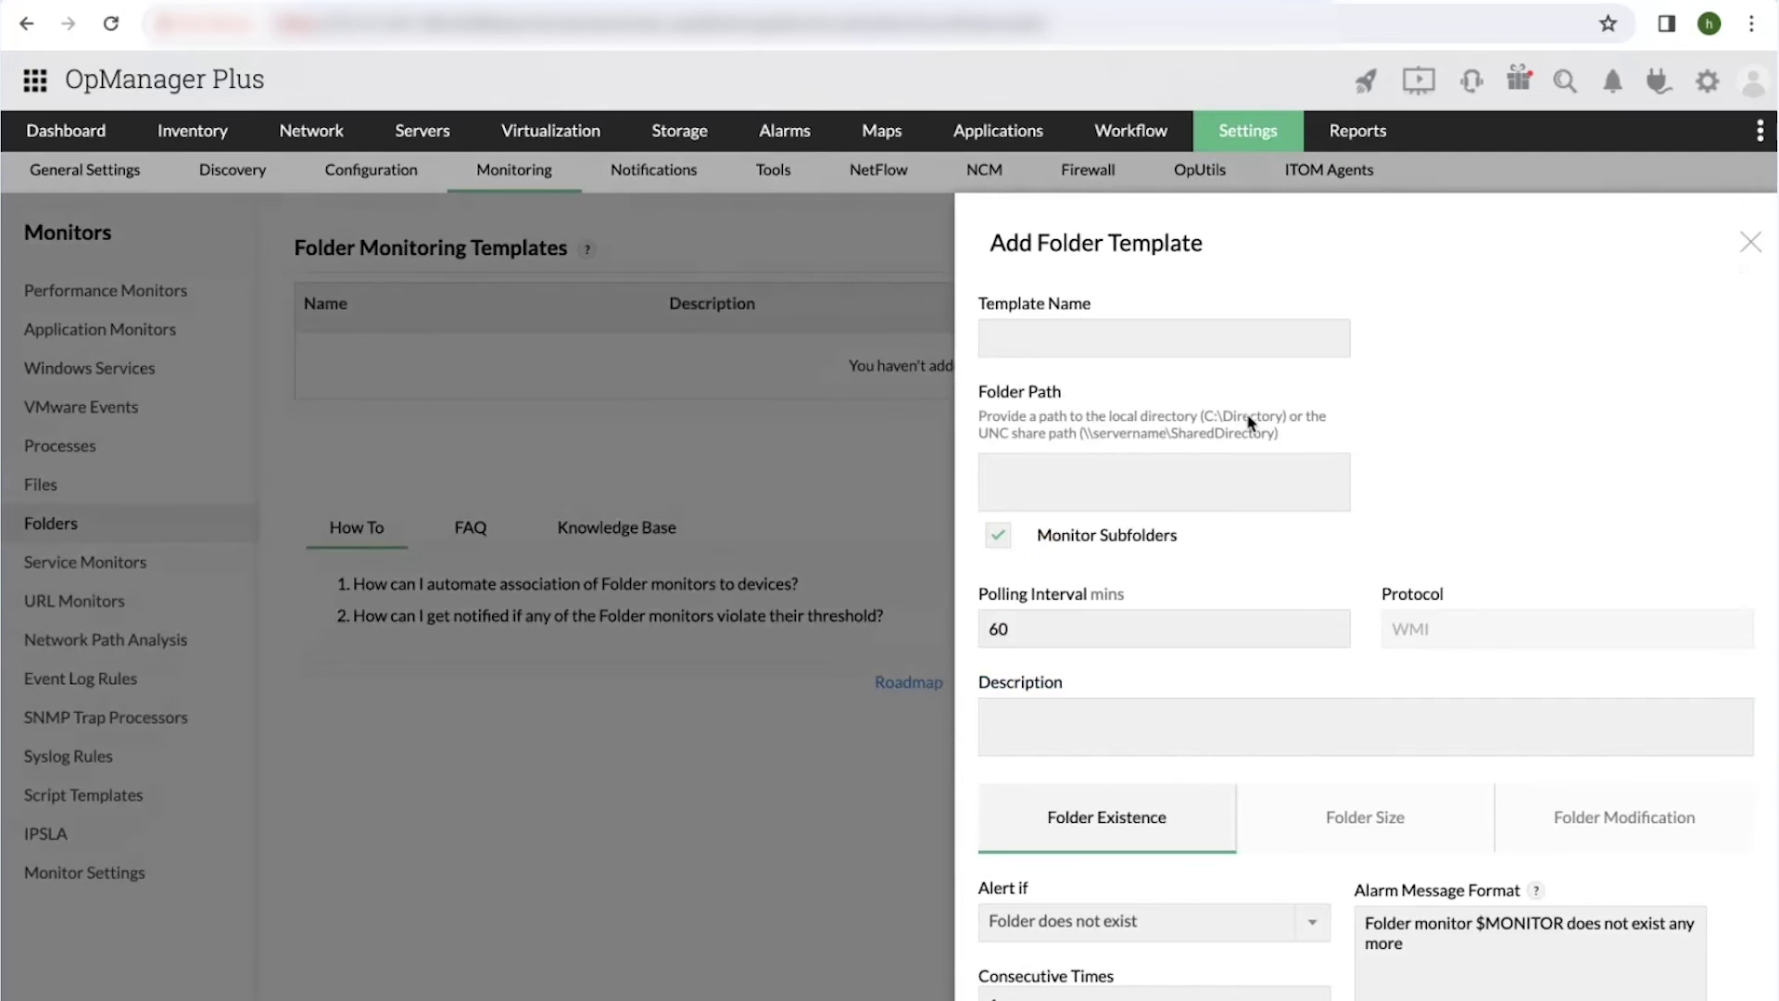
Examine the folder template's path, polling interval, folder existence and file name alert settings, and close the form without saving.
scroll(1160, 352, down, 3)
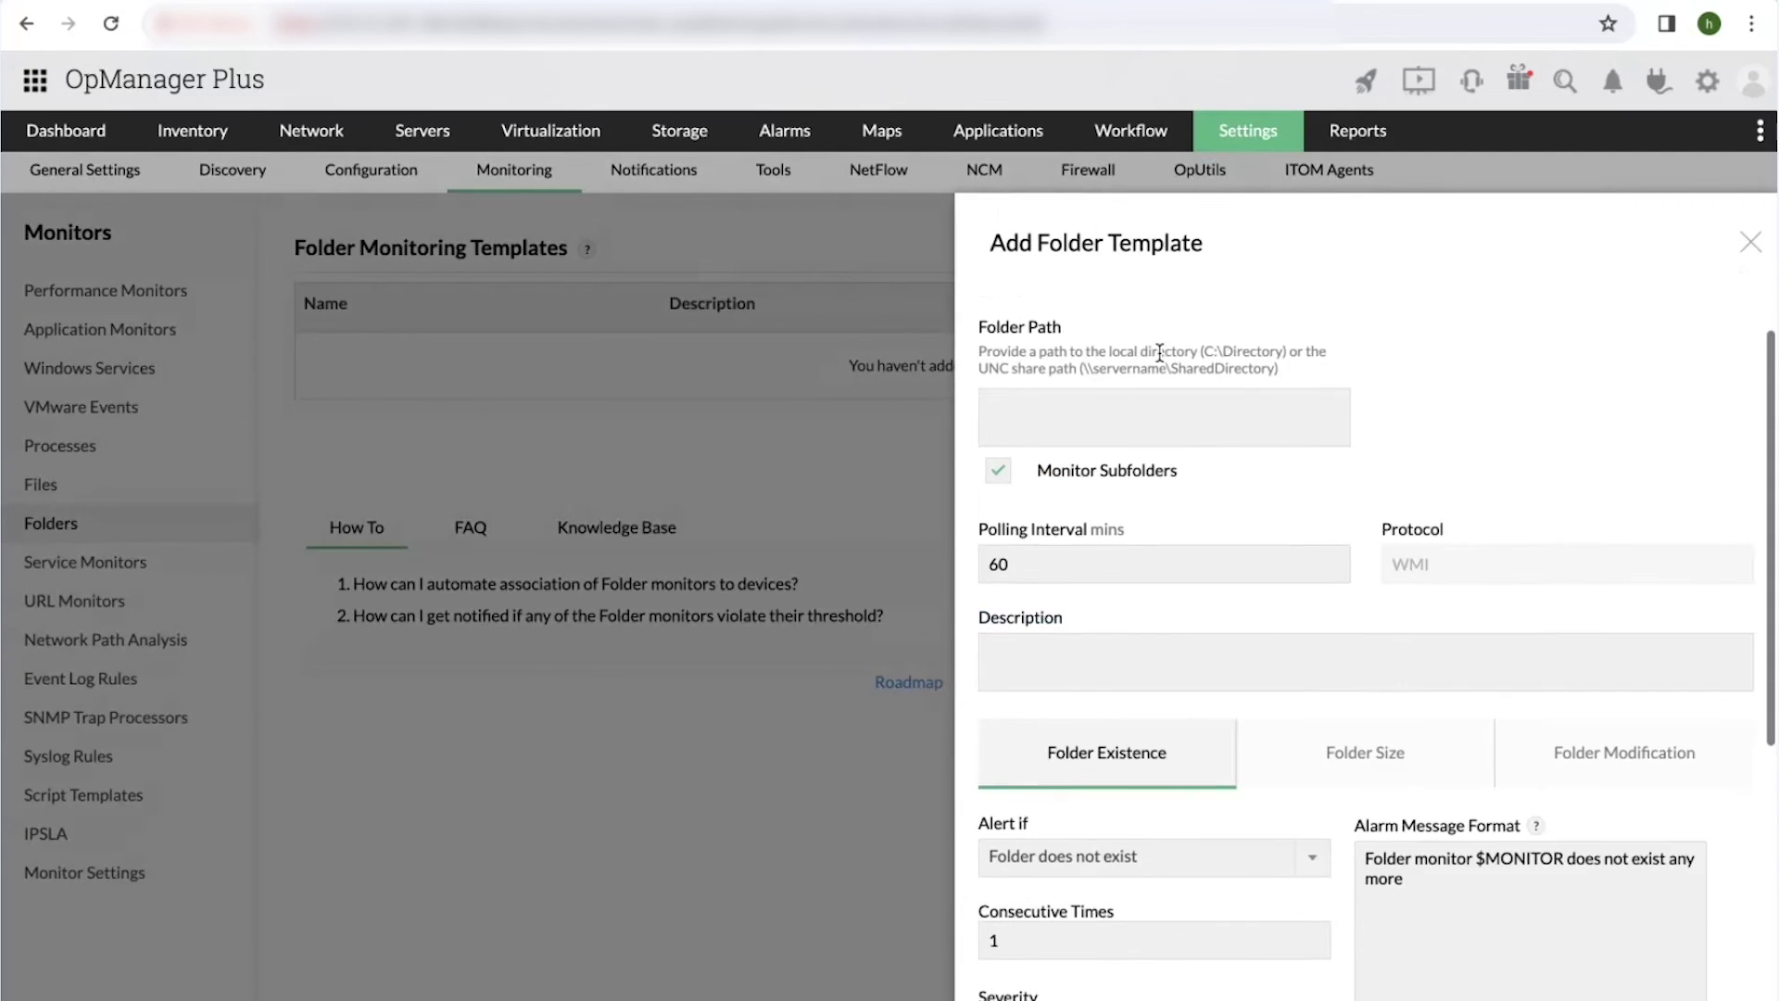
scroll(1056, 336, up, 3)
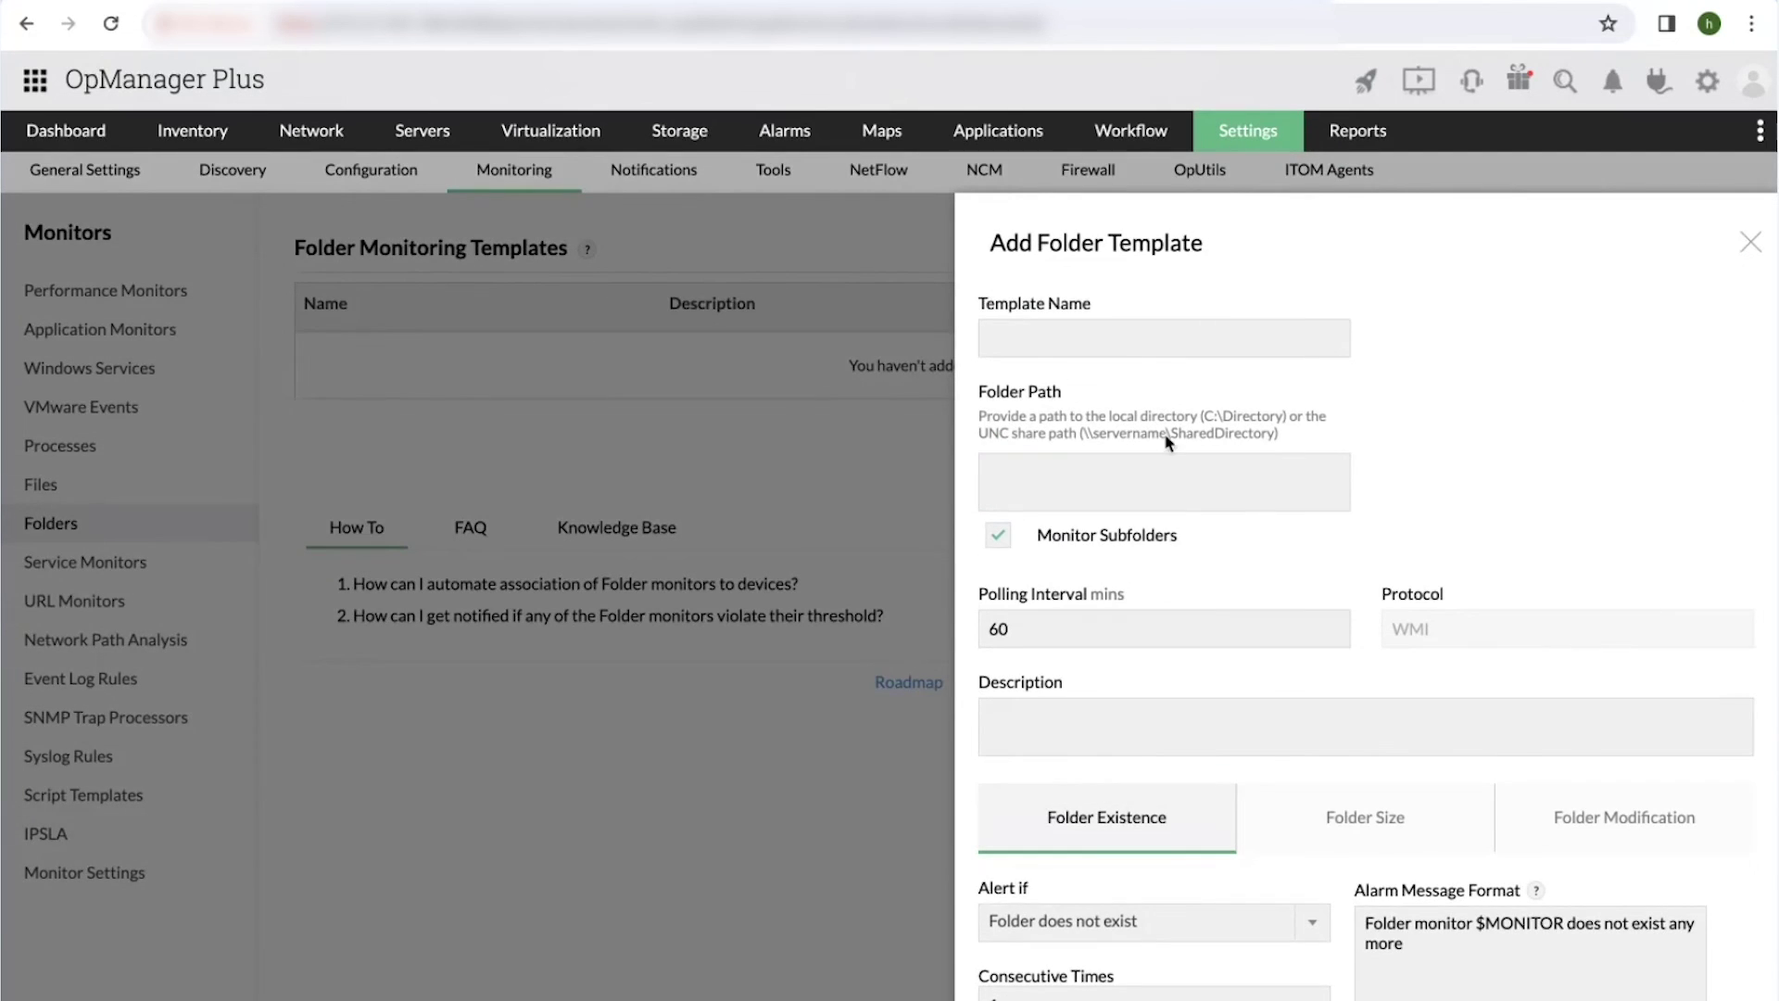
scroll(1288, 538, down, 4)
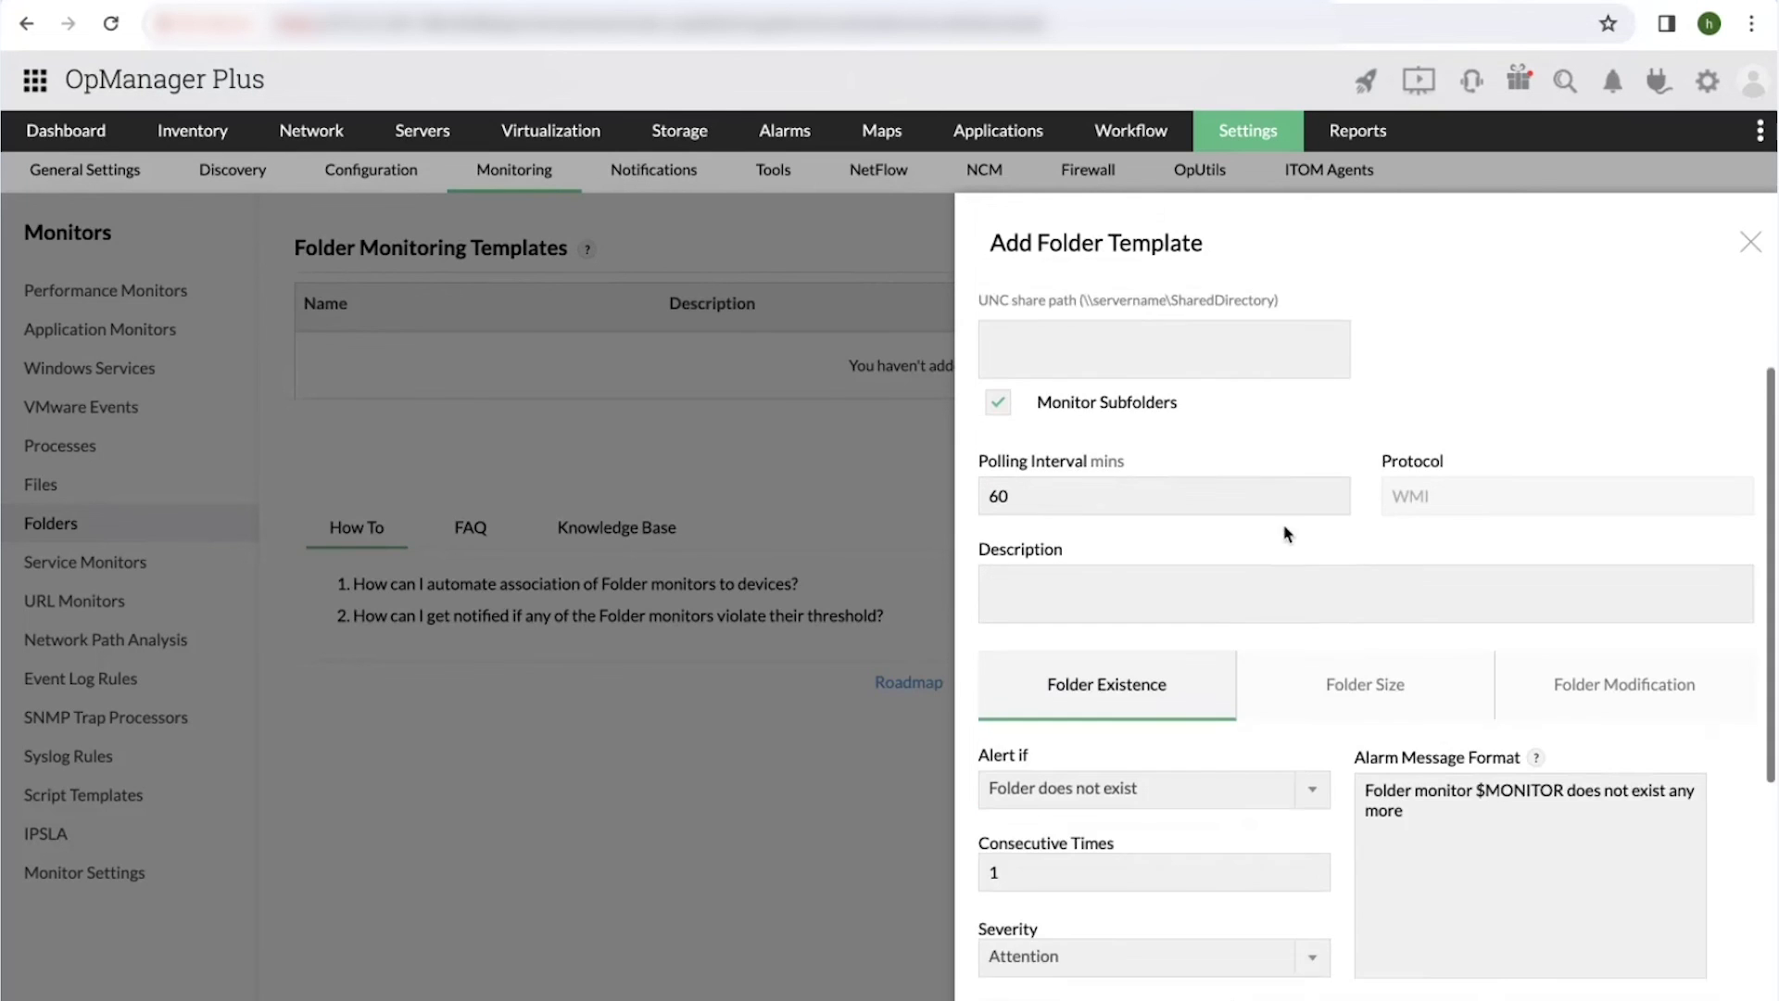
scroll(1427, 679, down, 3)
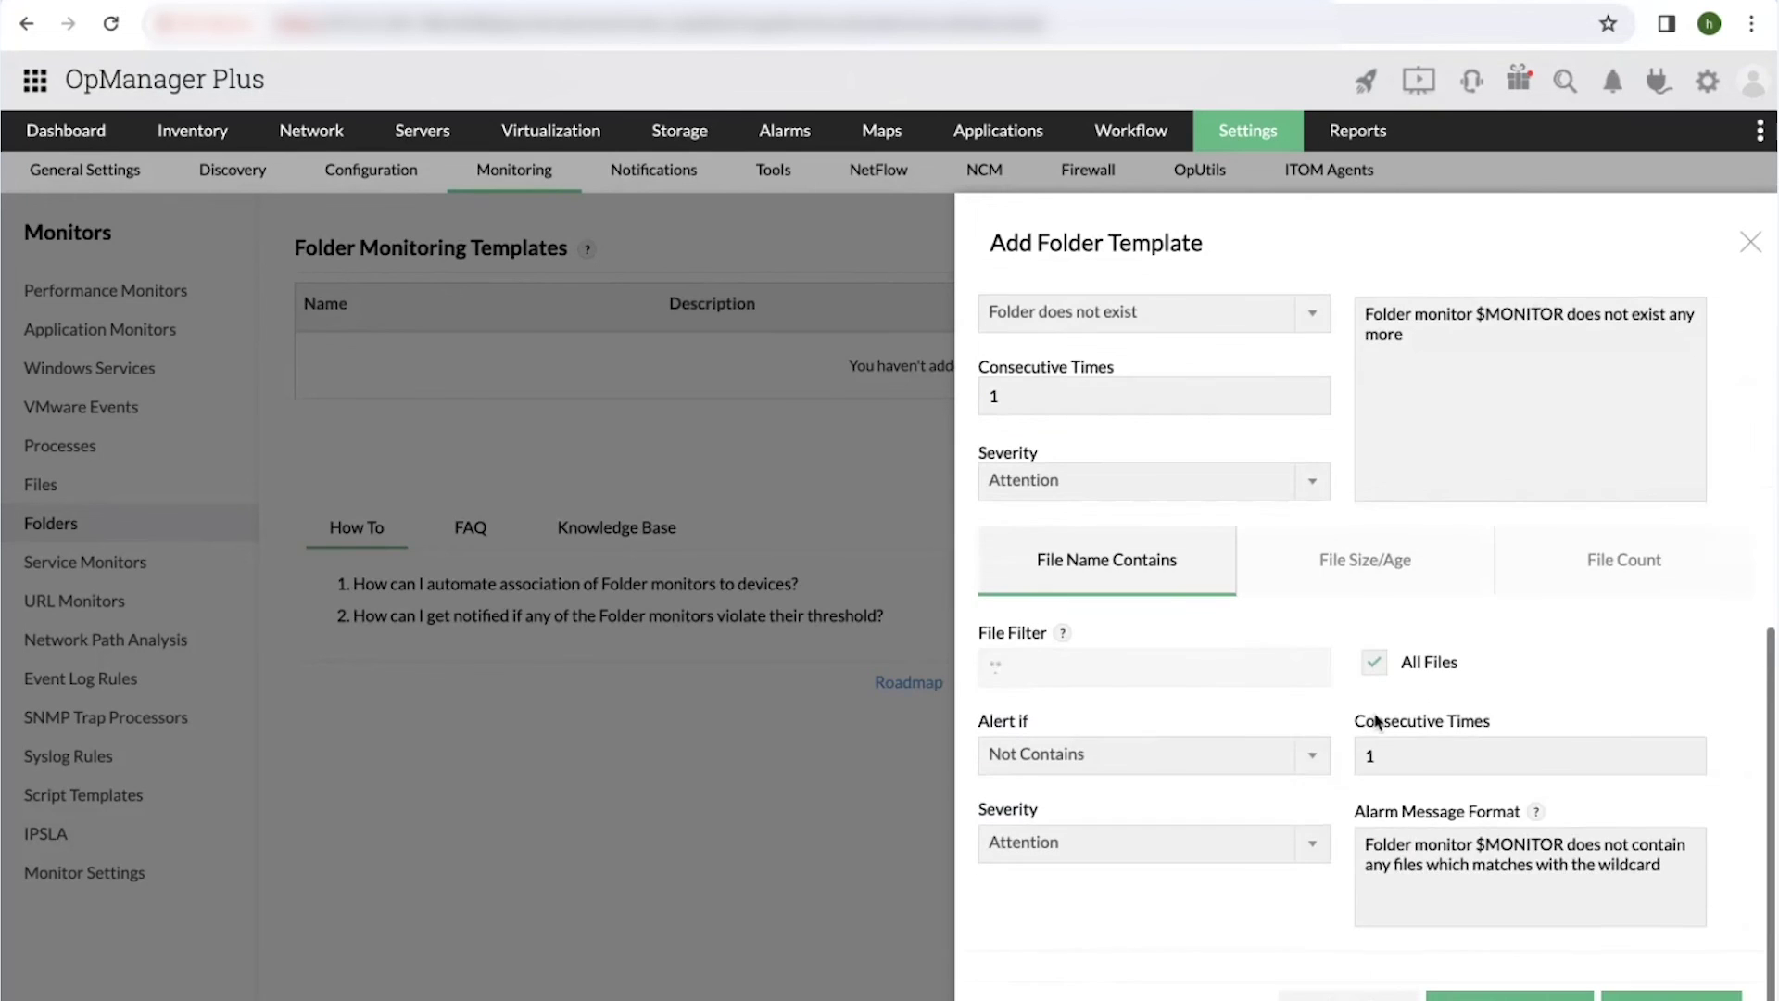
click(1529, 437)
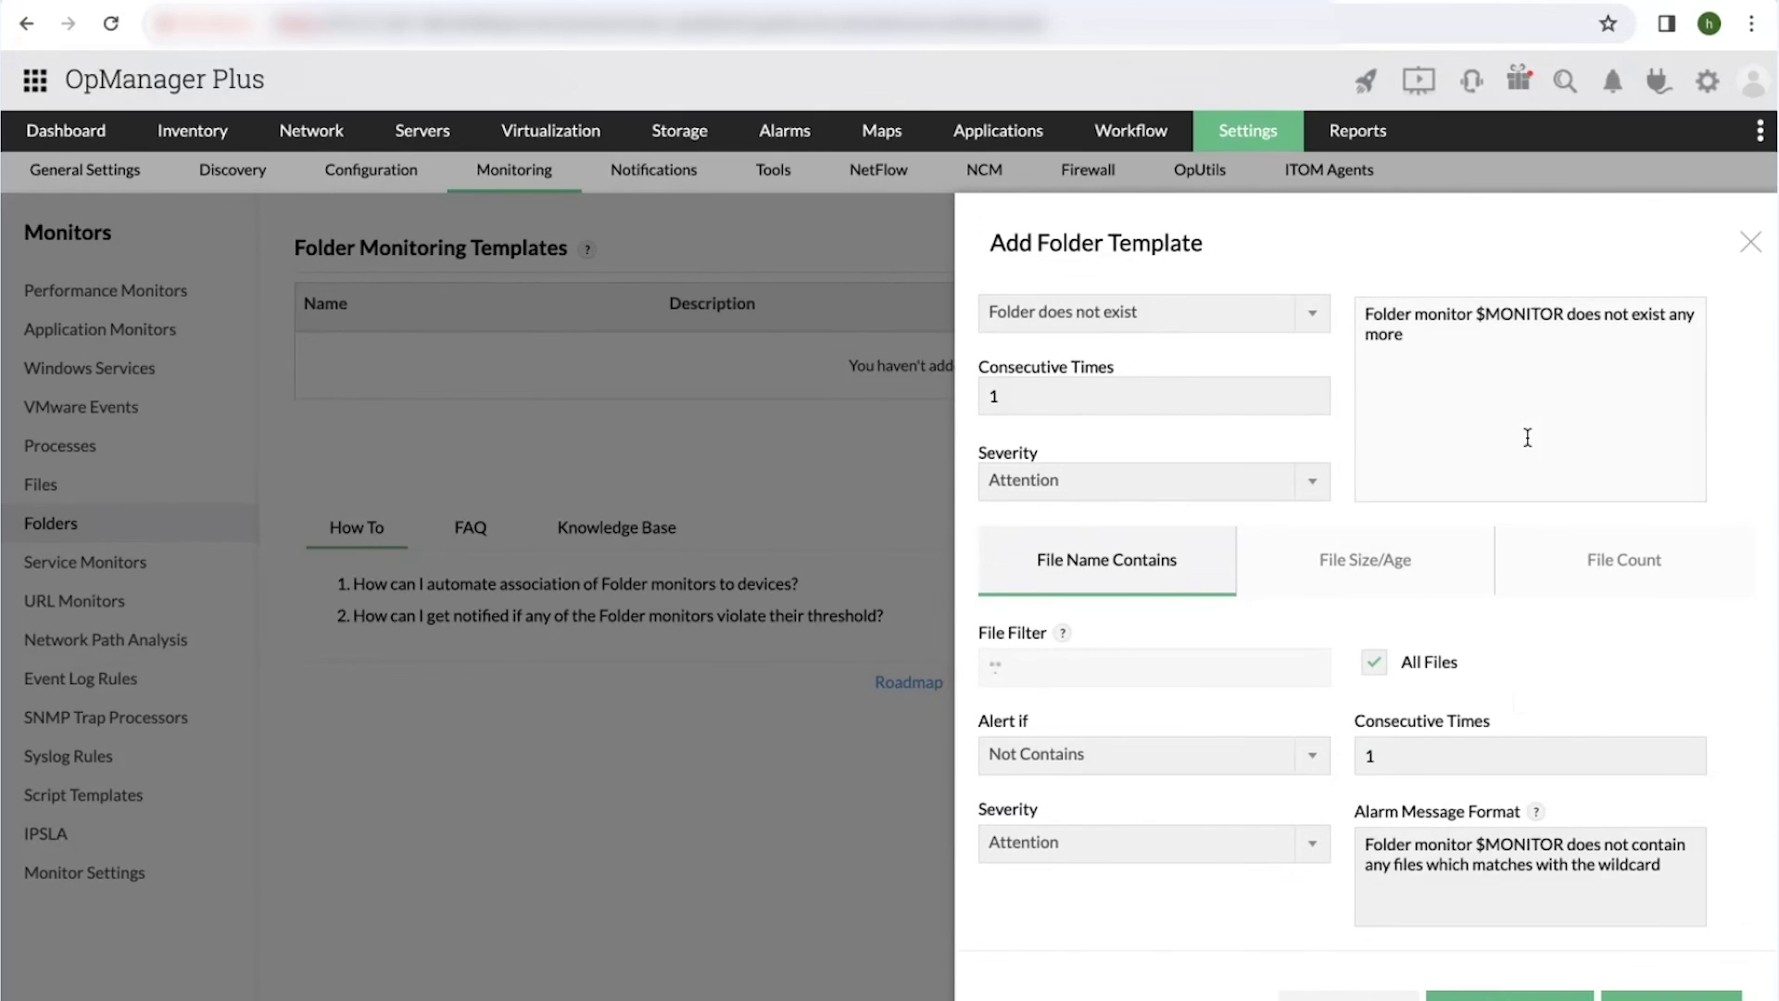
click(1750, 242)
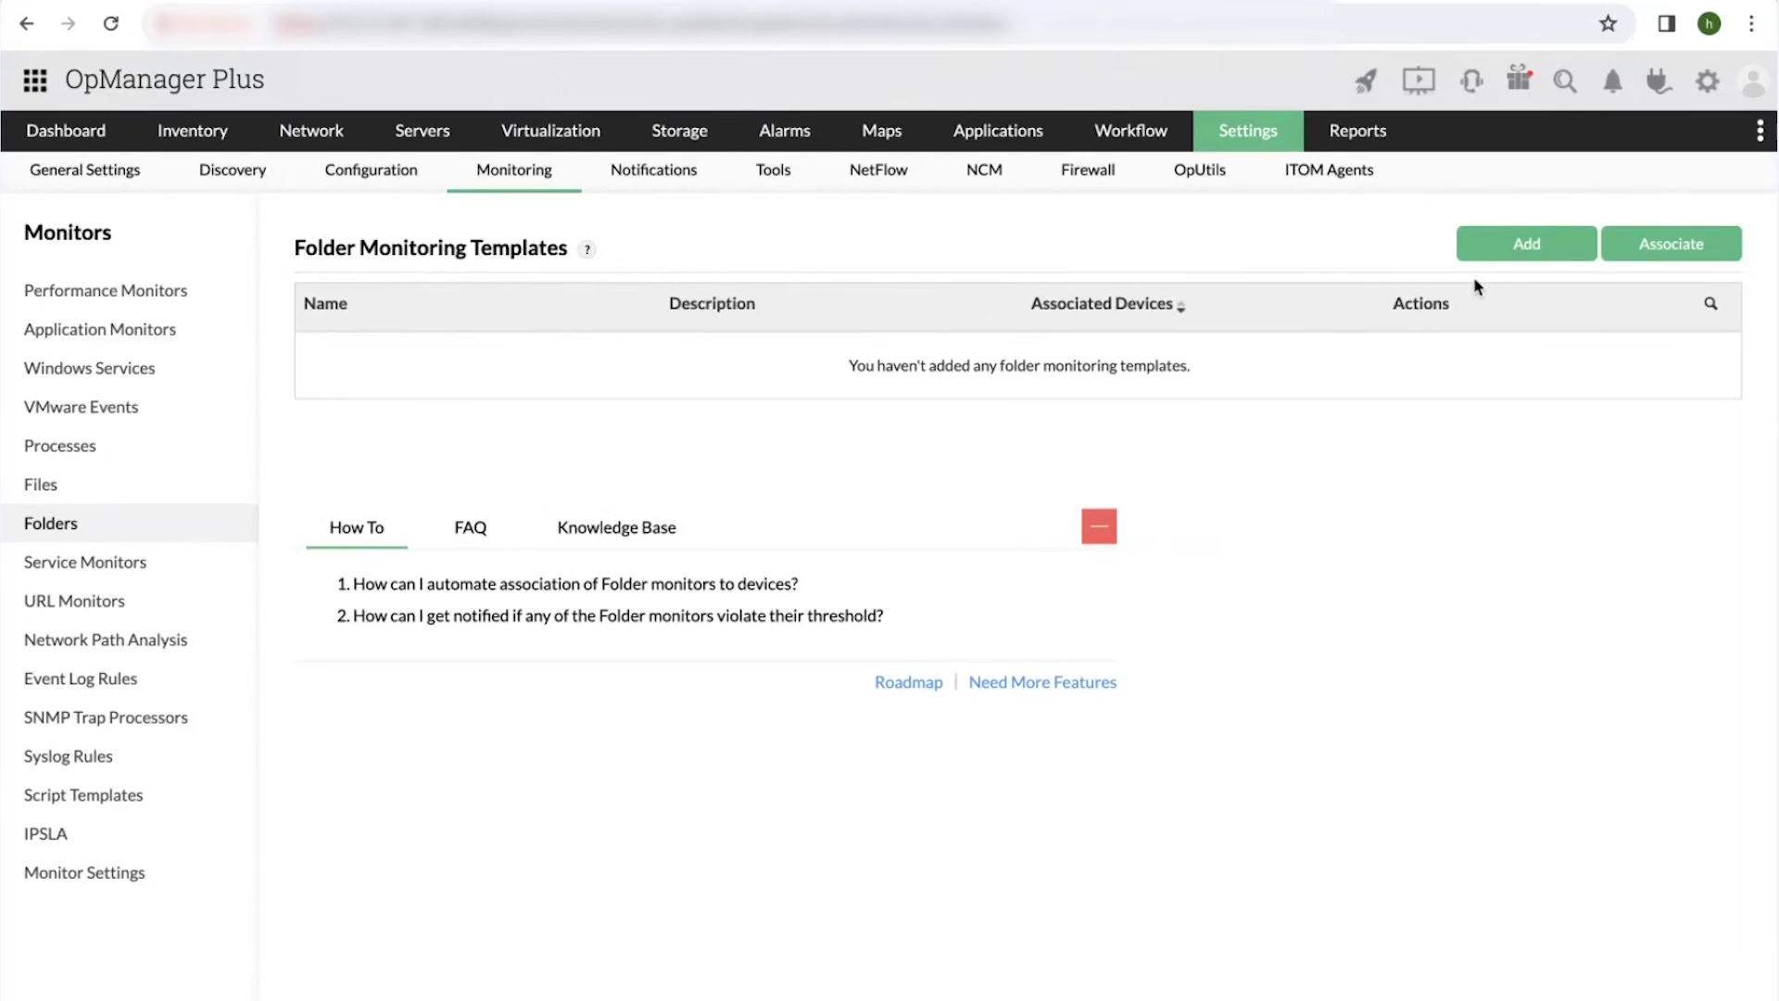
Switch back to the presentation showing Question 5 about the IPSLA pre-requisites.
key(ctrl+Up)
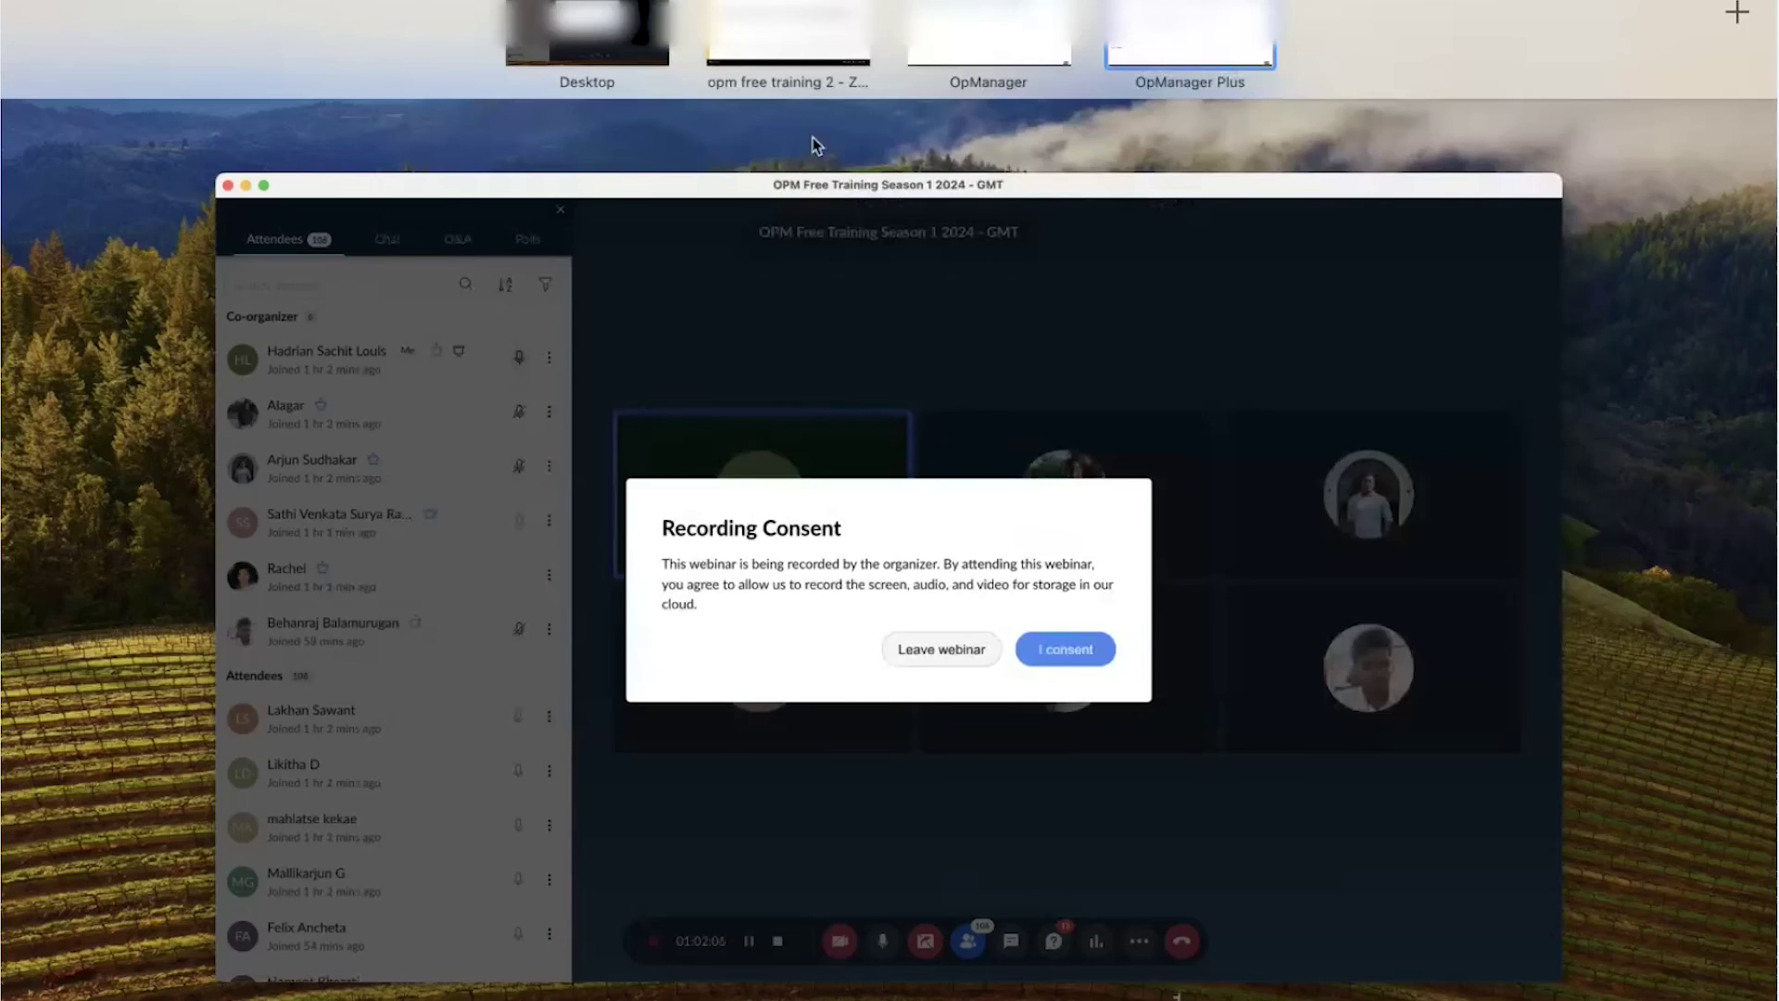
click(762, 42)
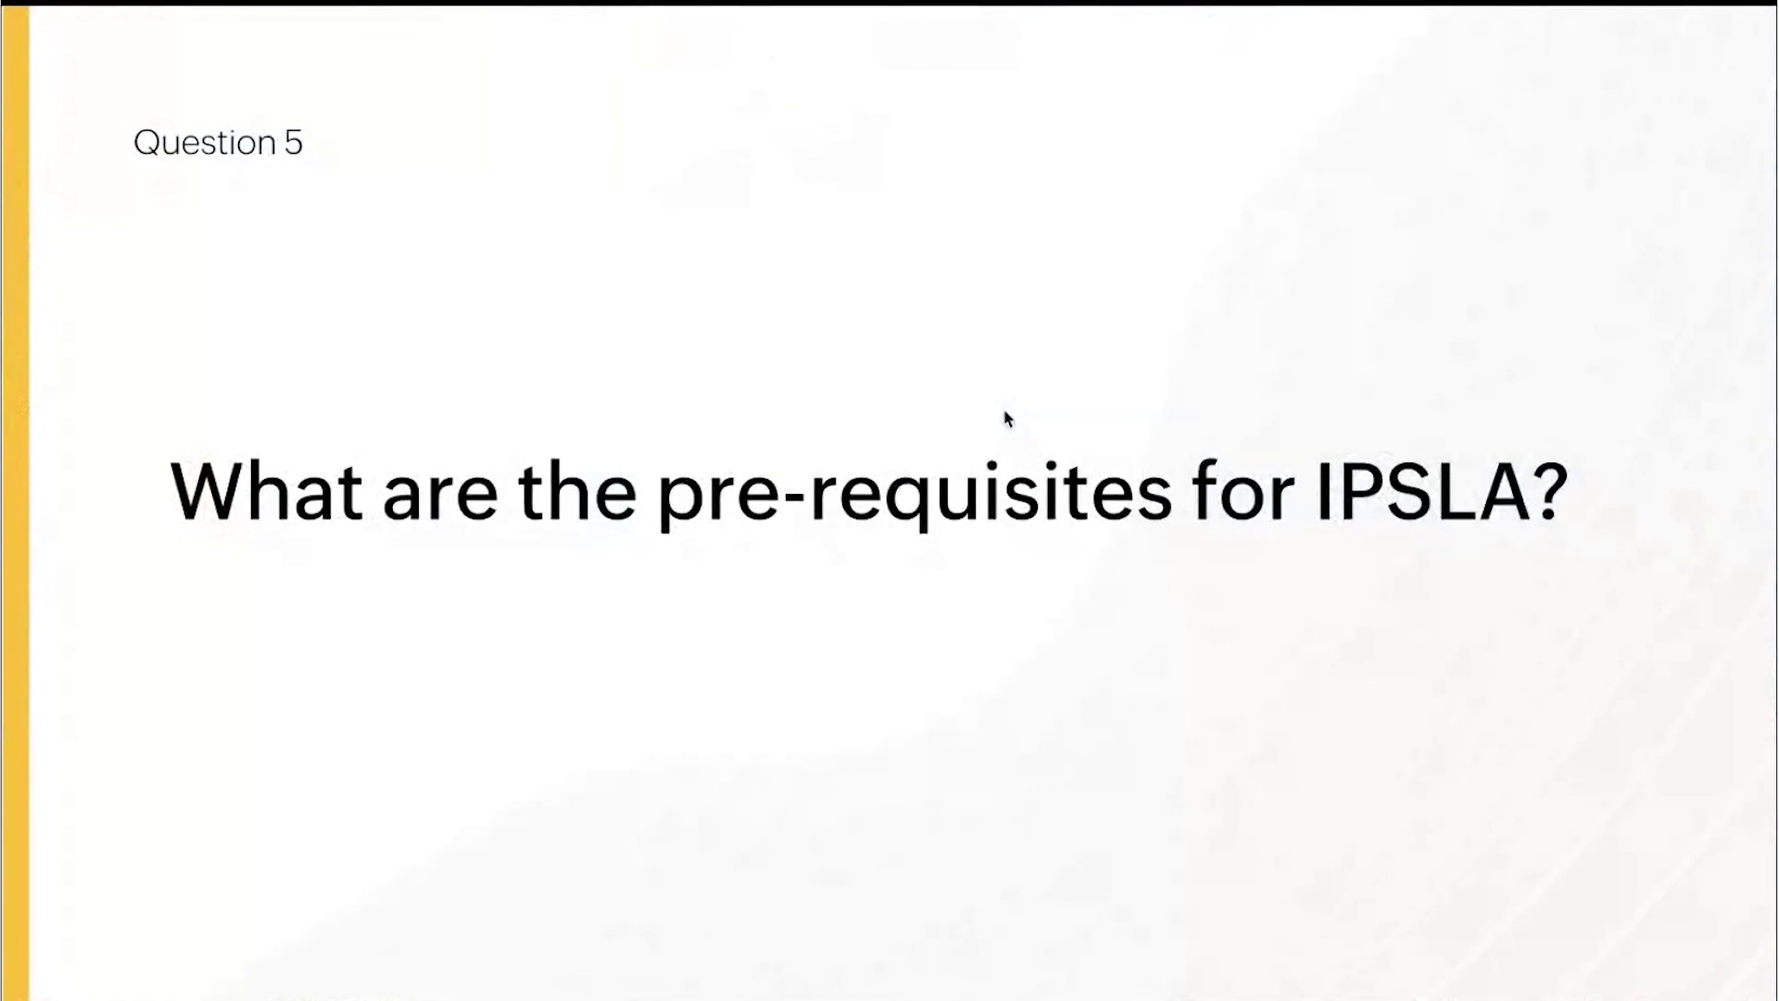